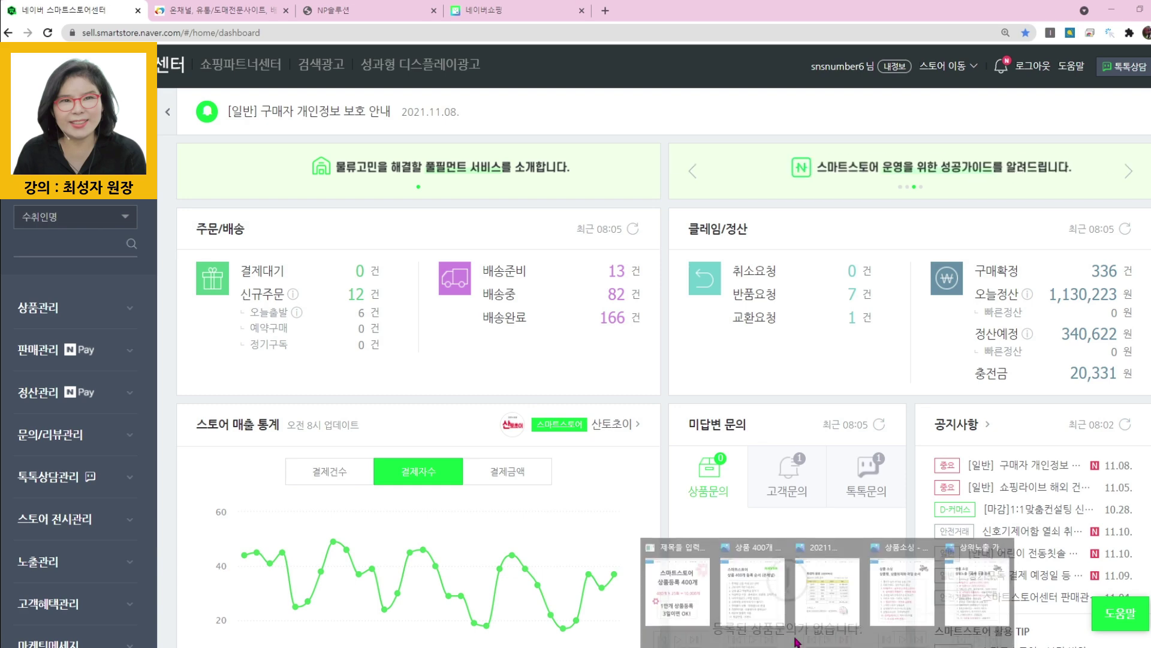
View the October 2021 store sales summary image enlarged, and return to the Smart Store Center dashboard.
click(826, 603)
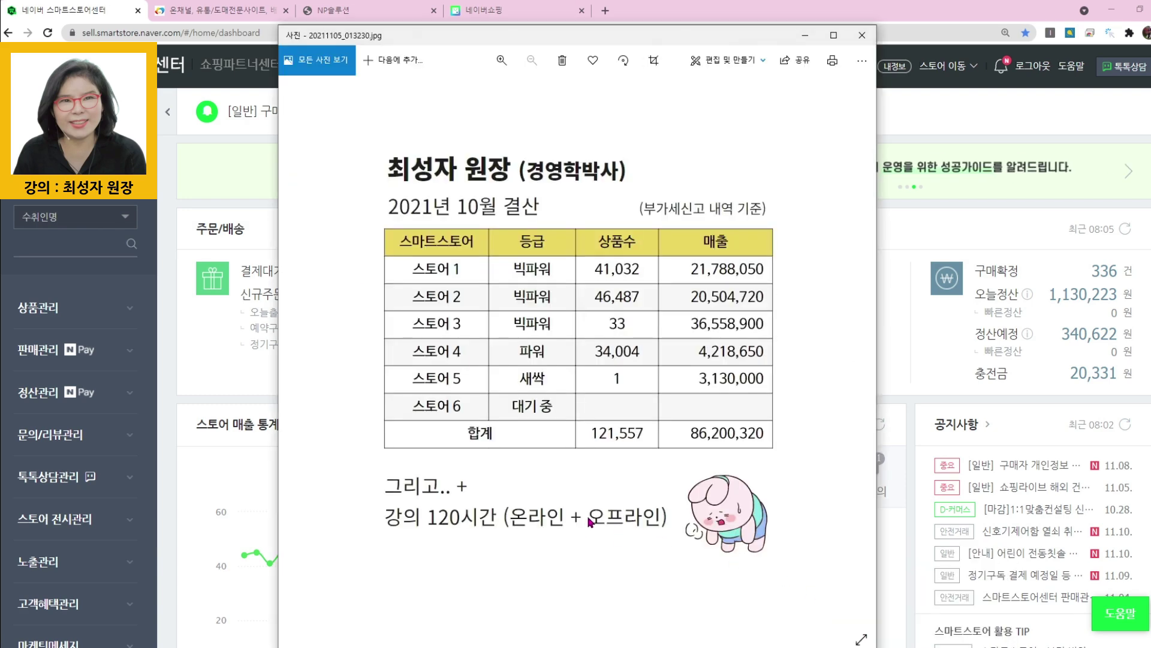
scroll(587, 523, up, 1)
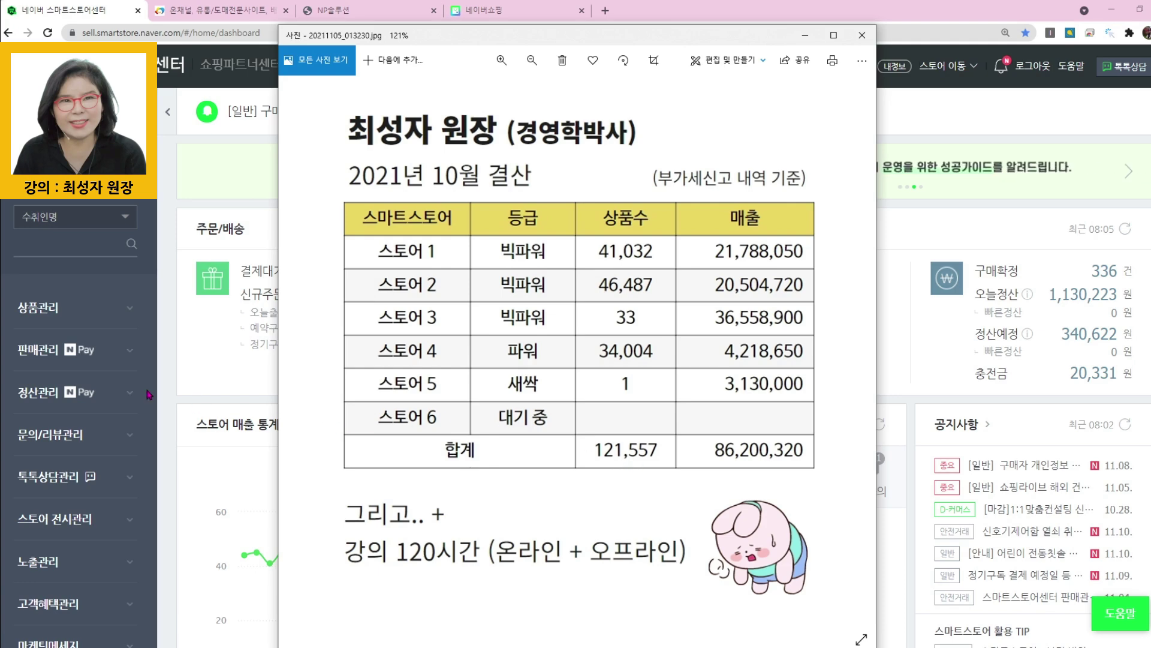
click(174, 401)
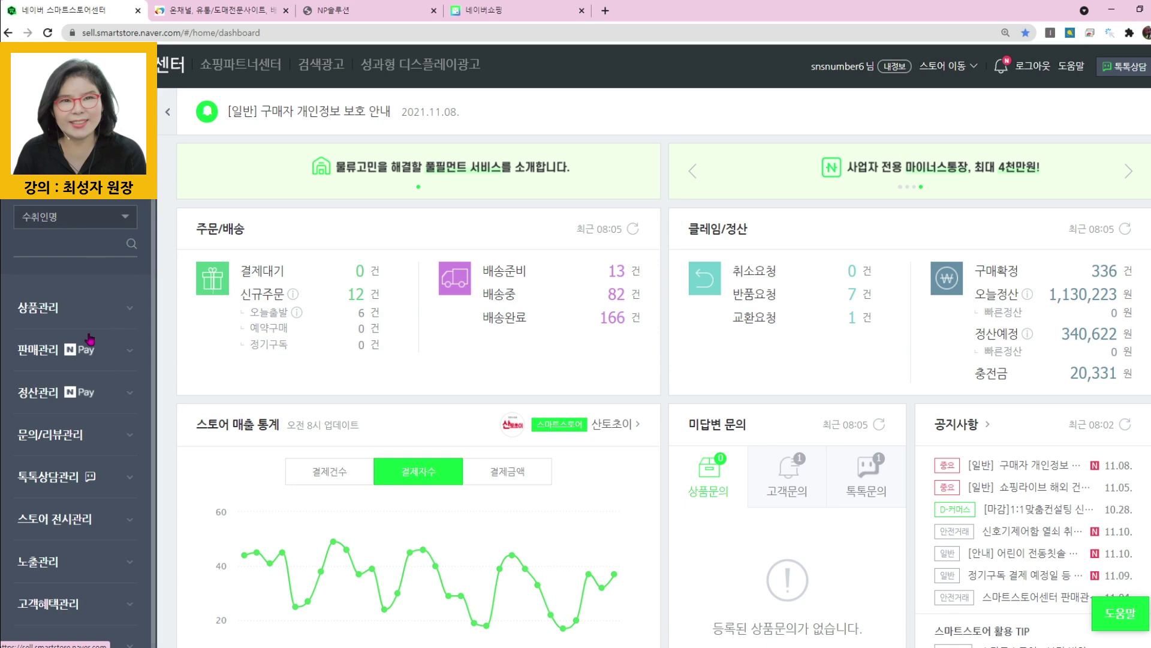
Open the 상품 조회/수정 product list and filter it to sale-prohibited (판매금지) products.
click(40, 309)
click(58, 349)
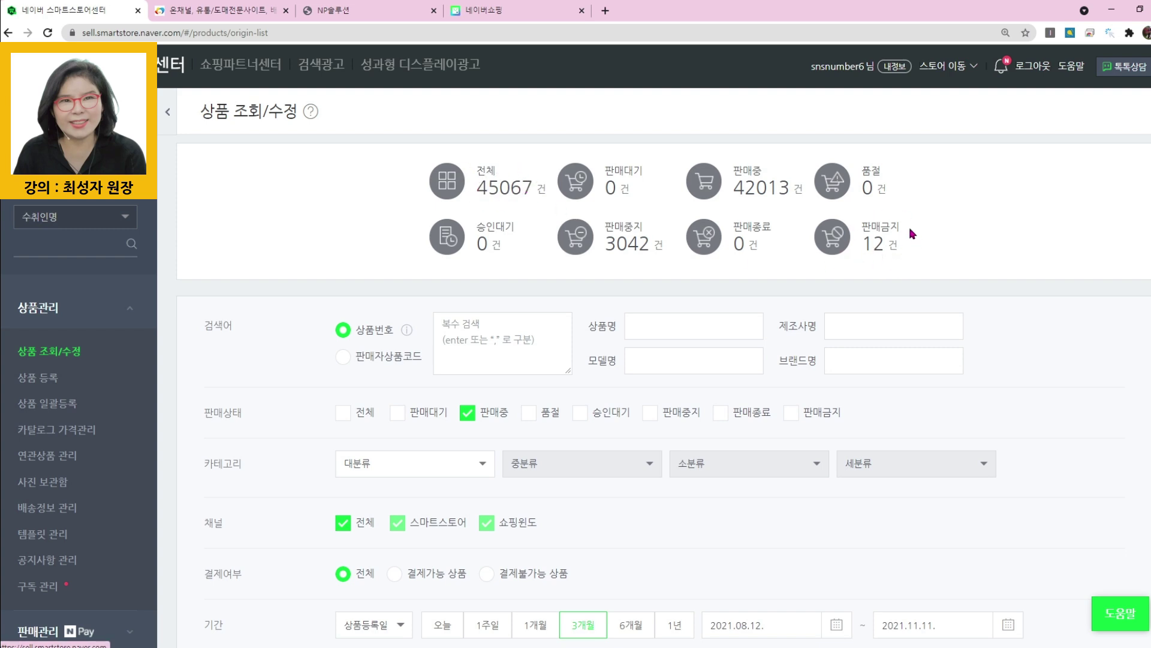
click(877, 250)
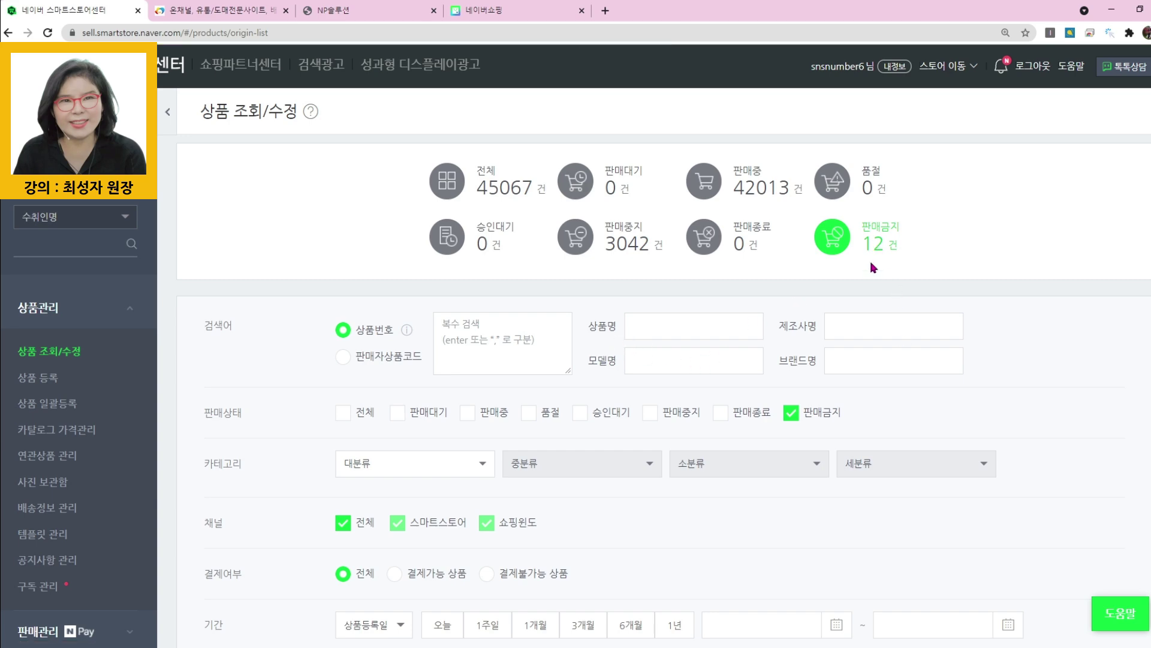
scroll(881, 339, down, 4)
scroll(884, 344, down, 6)
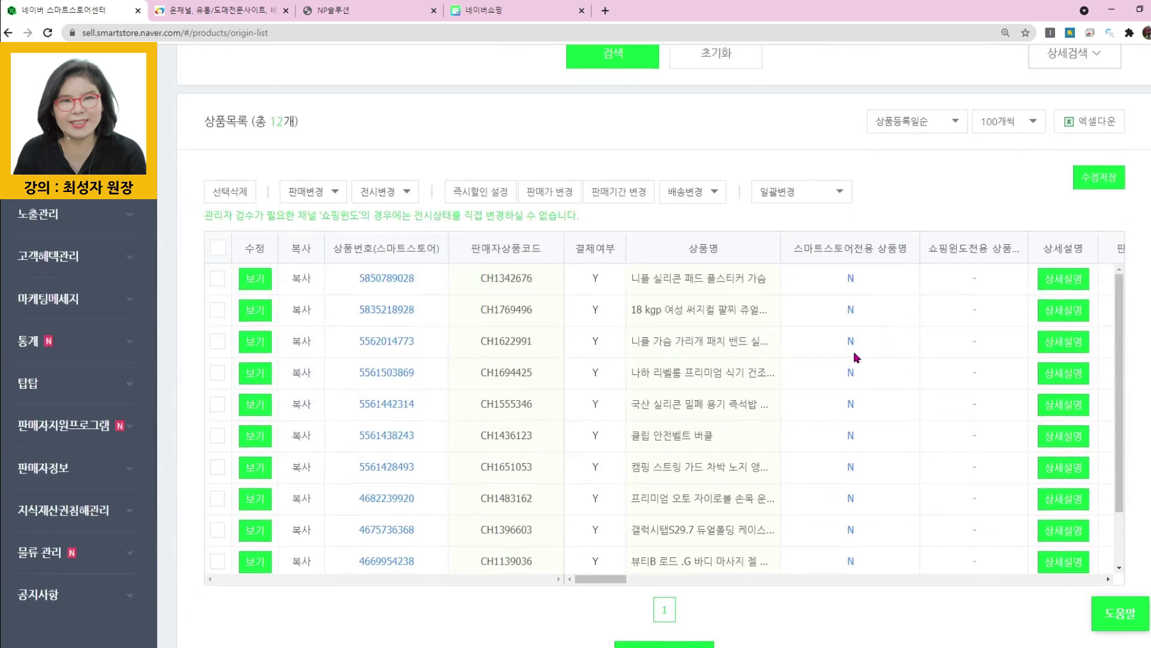
Widen the 상품명 column and review the full names of the sale-prohibited products.
drag(778, 251, 1000, 252)
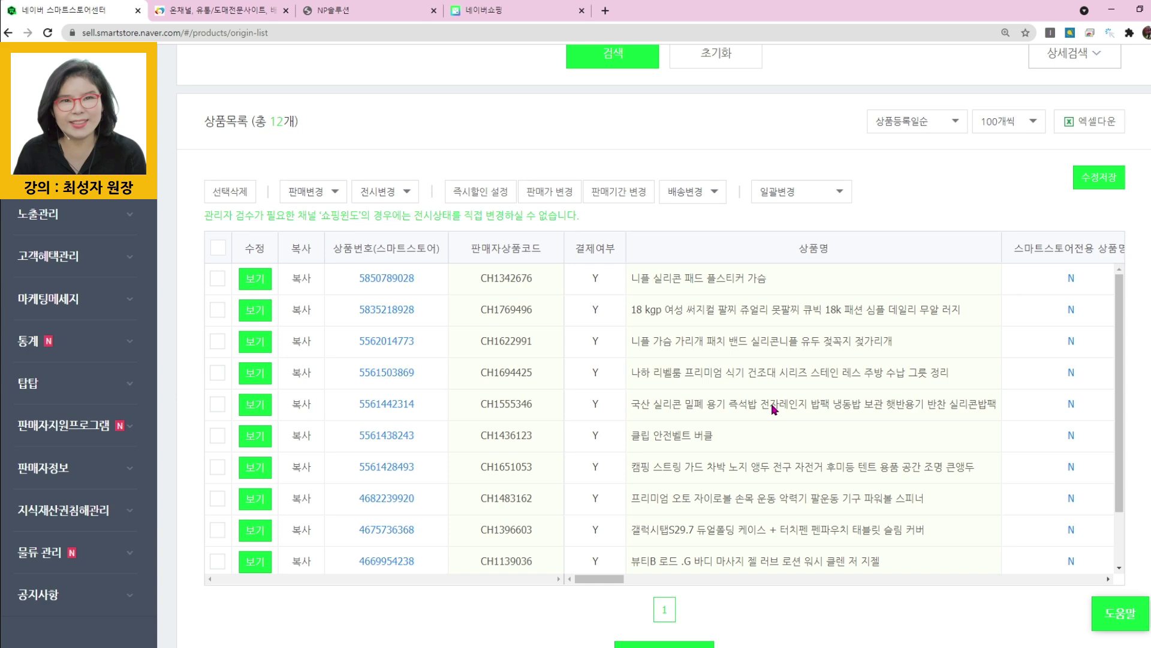
scroll(773, 407, up, 10)
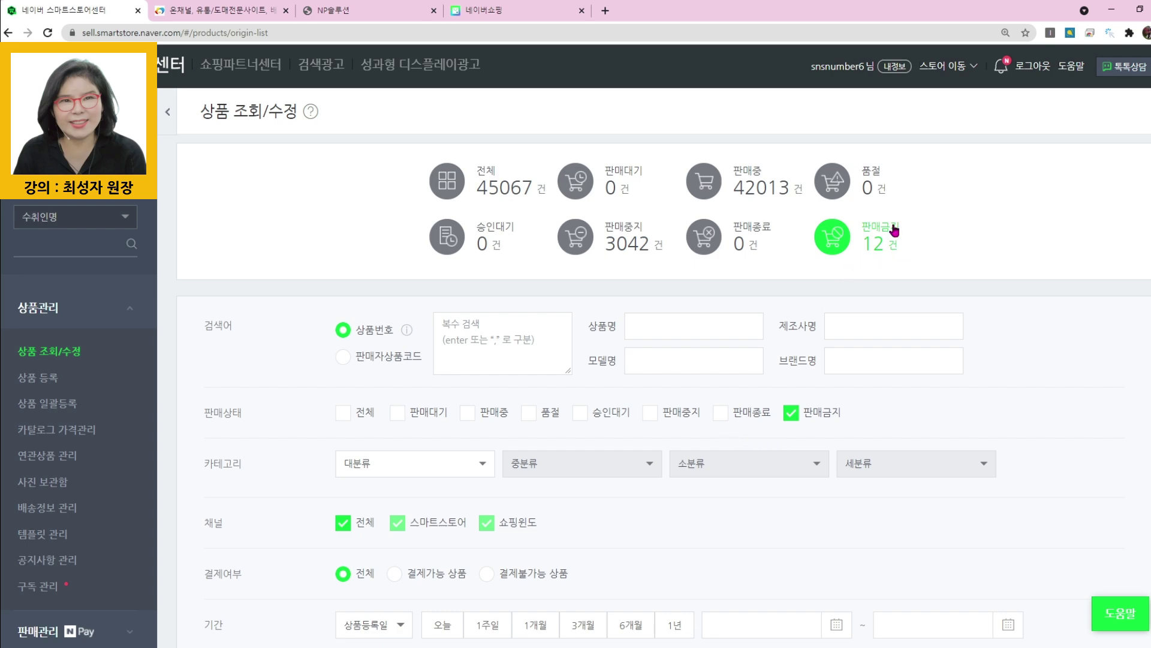
scroll(874, 329, down, 8)
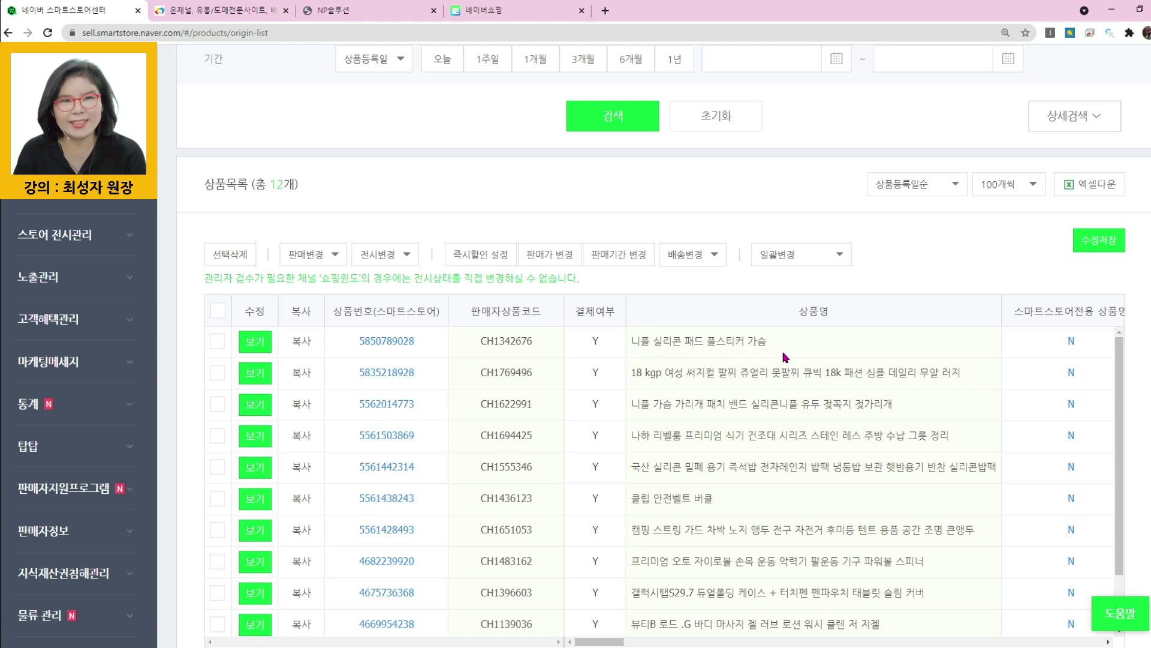
scroll(779, 350, up, 5)
scroll(749, 382, up, 4)
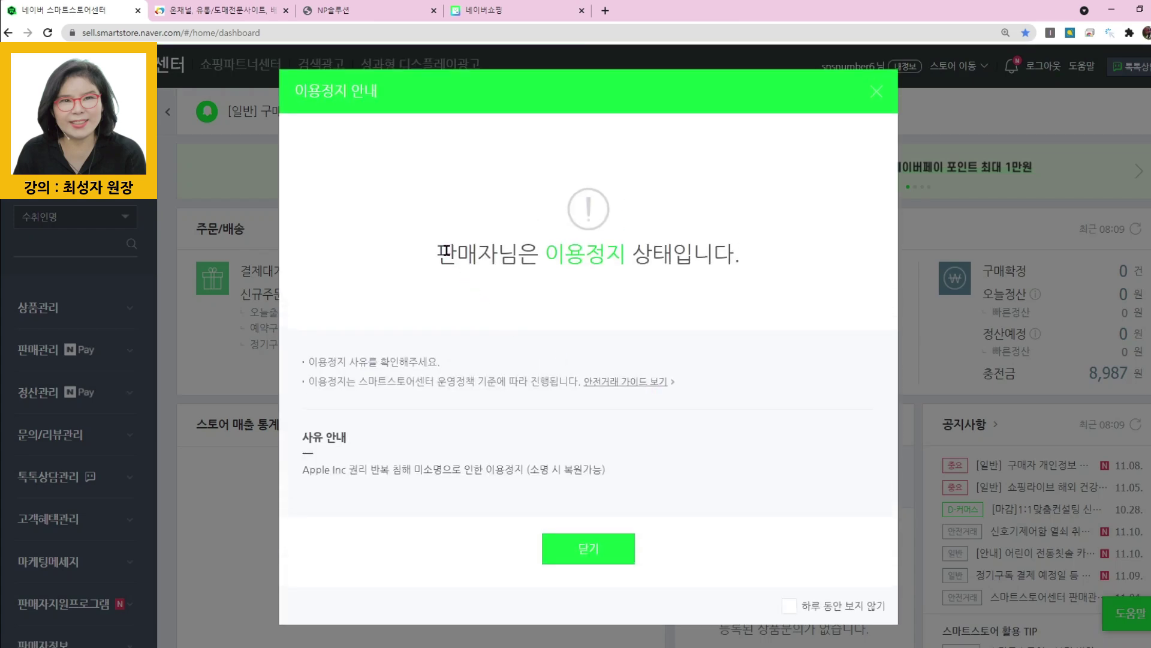
Read the 이용정지 안내 notice's suspension status and its policy remarks, highlighting each line.
drag(438, 253, 717, 255)
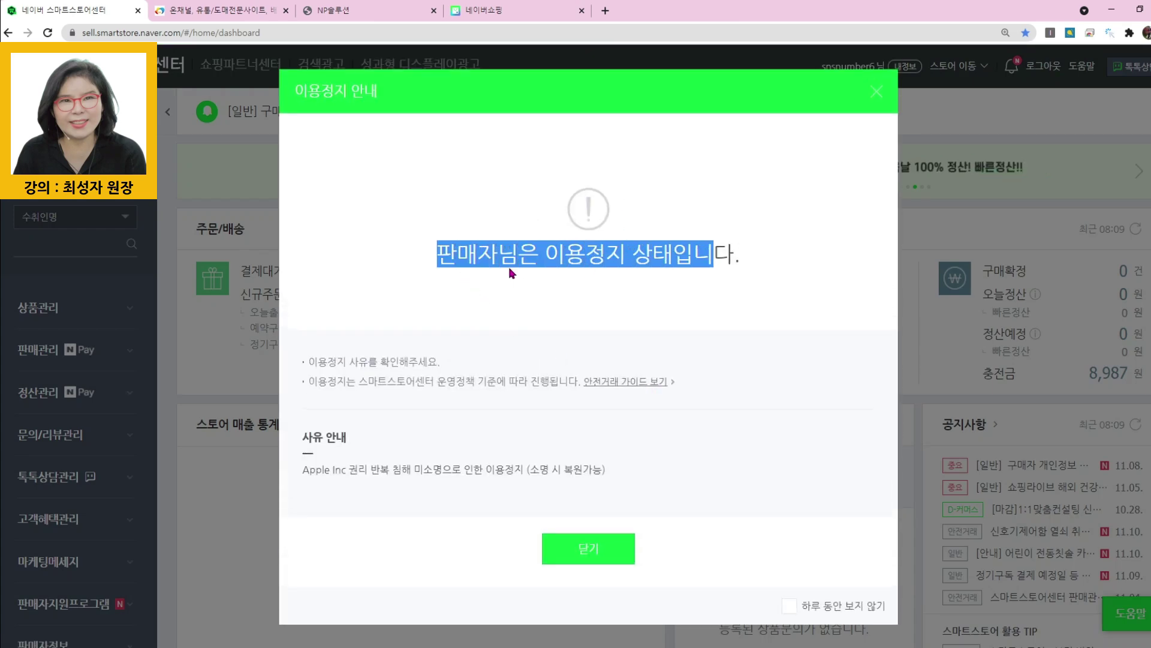
click(675, 270)
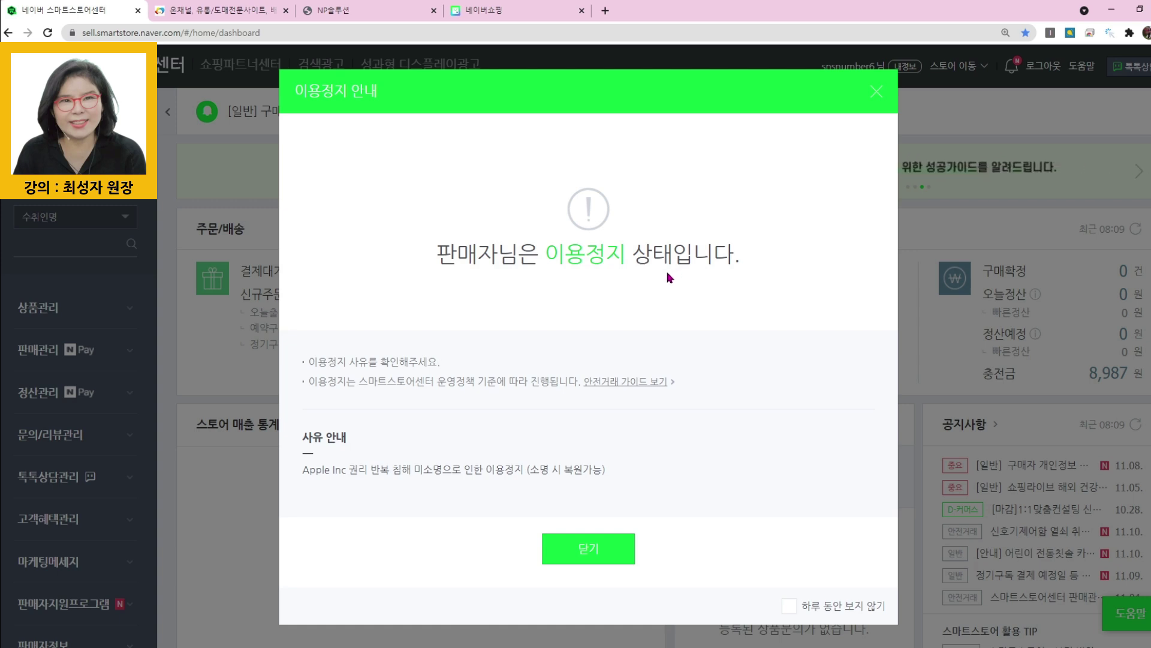
drag(311, 361, 430, 362)
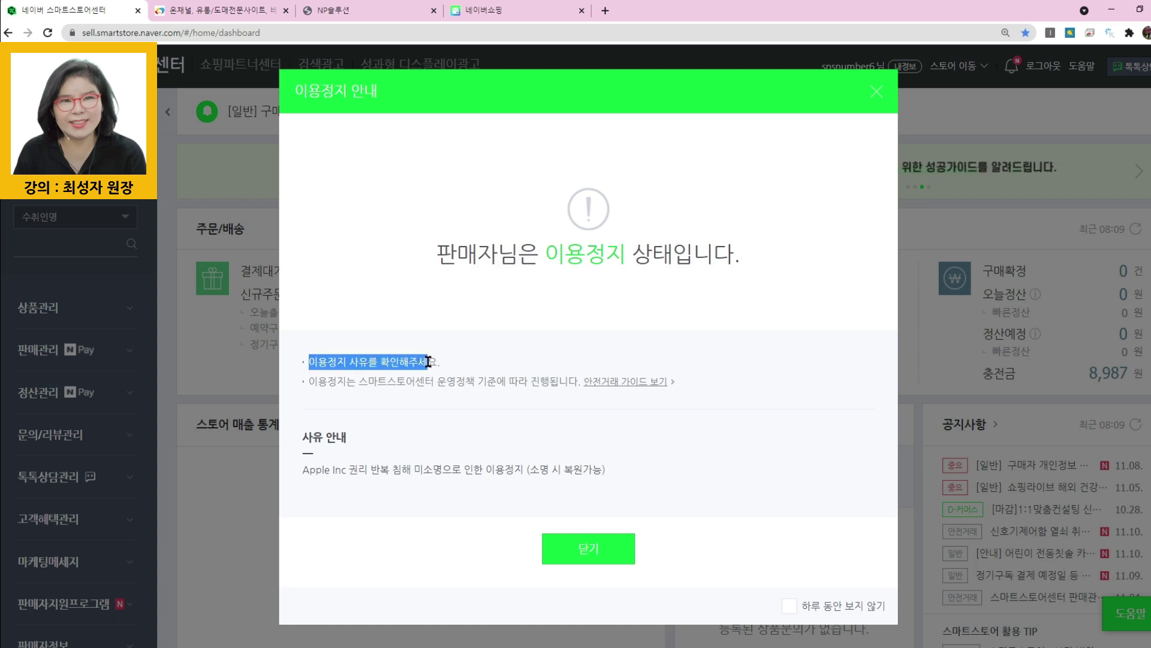
drag(328, 381, 562, 387)
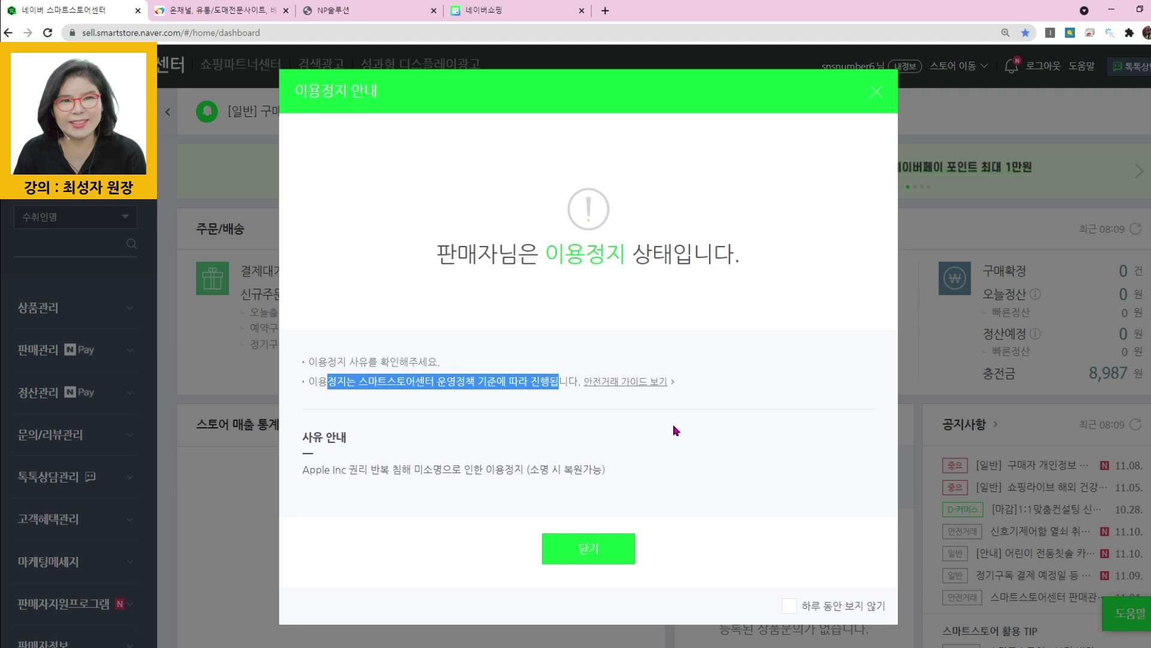
Examine the 사유 안내 section of the suspension notice, highlighting the stated reason and the condition for restoration.
click(682, 459)
drag(302, 472, 408, 472)
drag(438, 472, 588, 484)
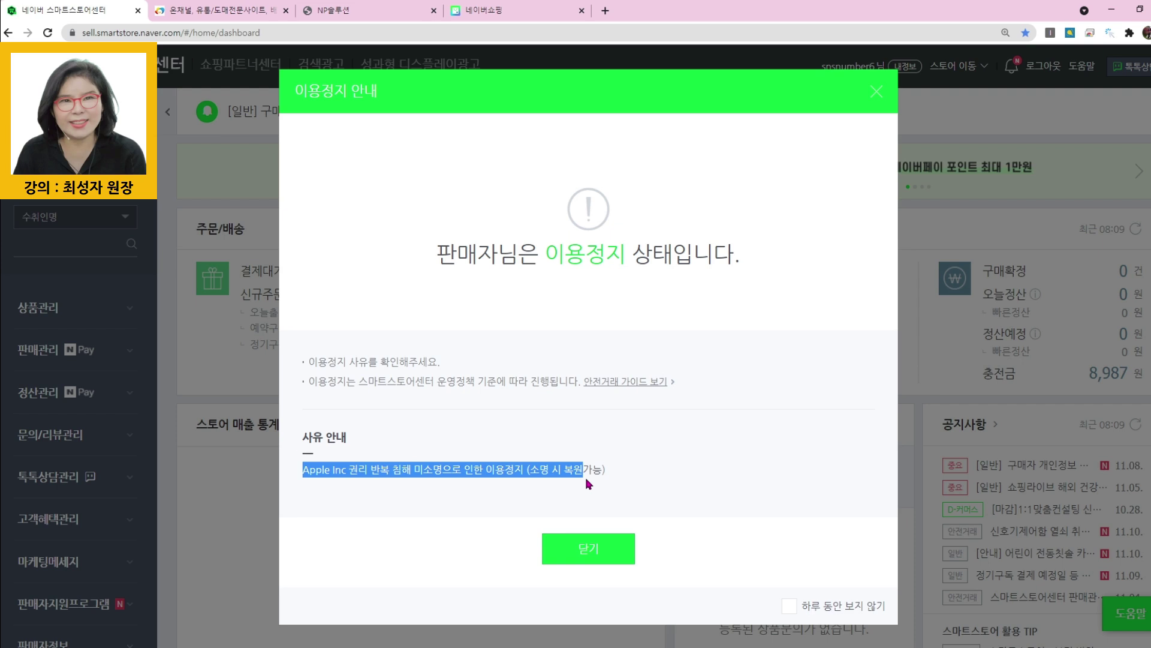
click(591, 473)
drag(531, 473, 600, 473)
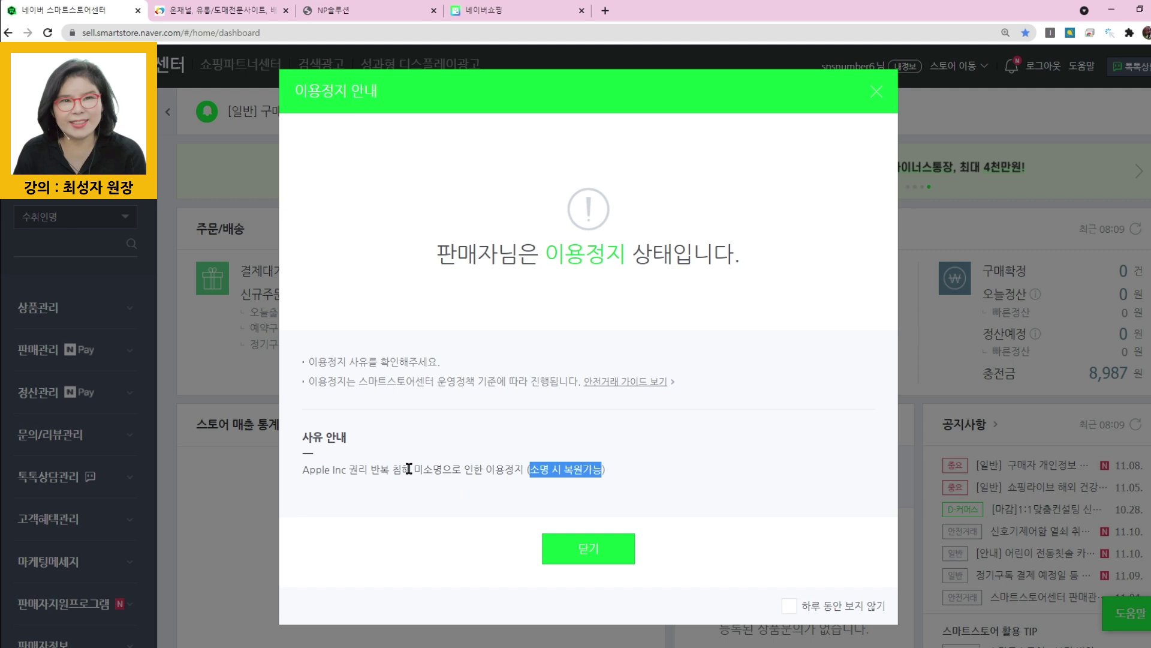
drag(302, 471, 335, 471)
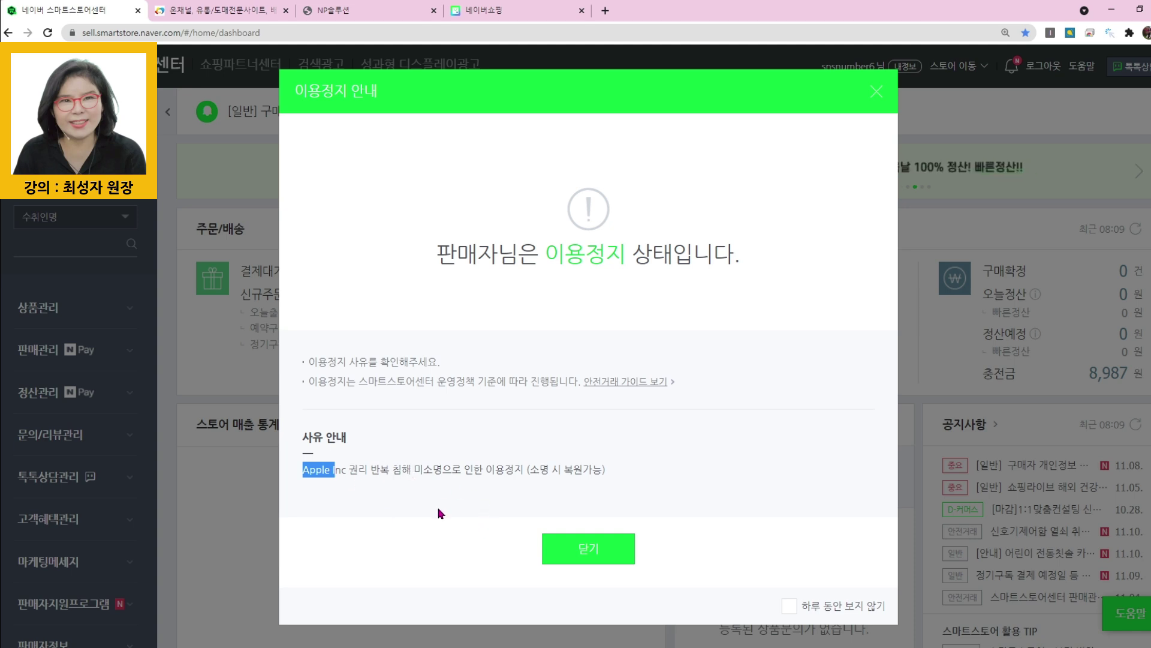
drag(367, 469, 485, 470)
drag(545, 262, 660, 260)
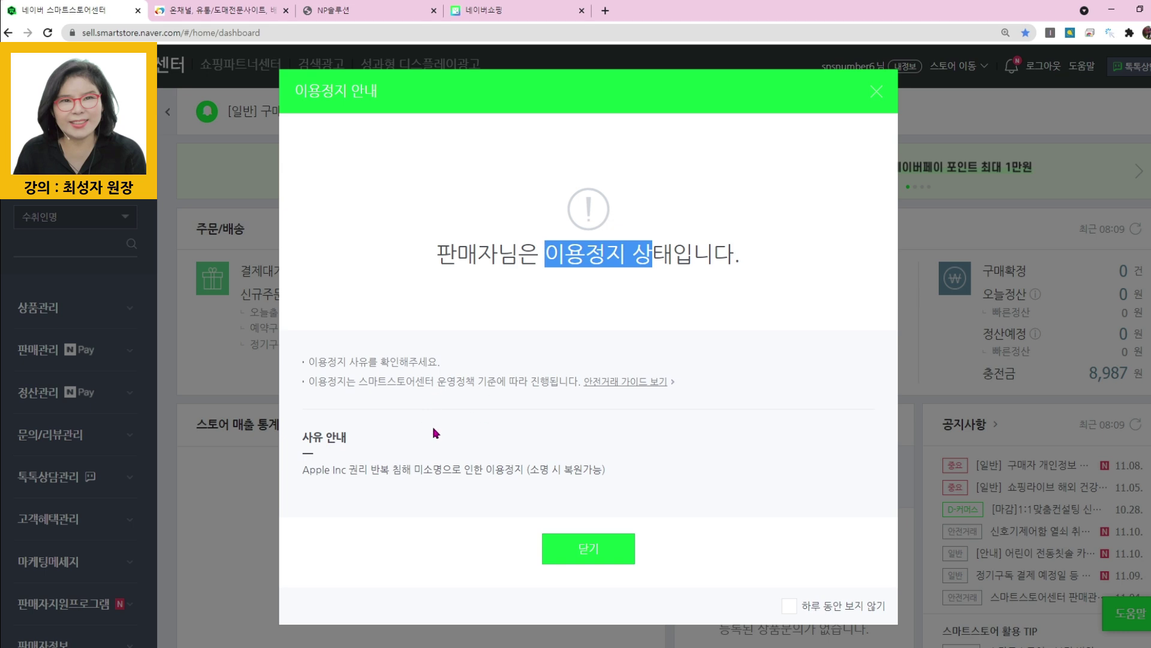
drag(333, 470, 431, 469)
drag(303, 471, 549, 473)
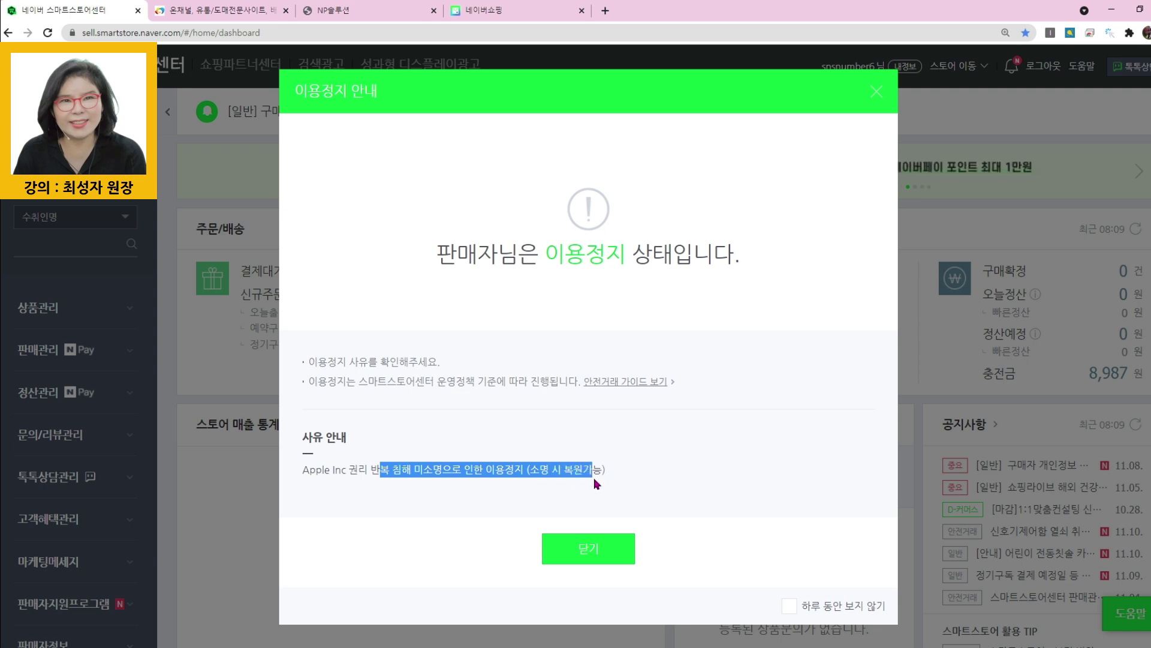
drag(594, 479, 611, 481)
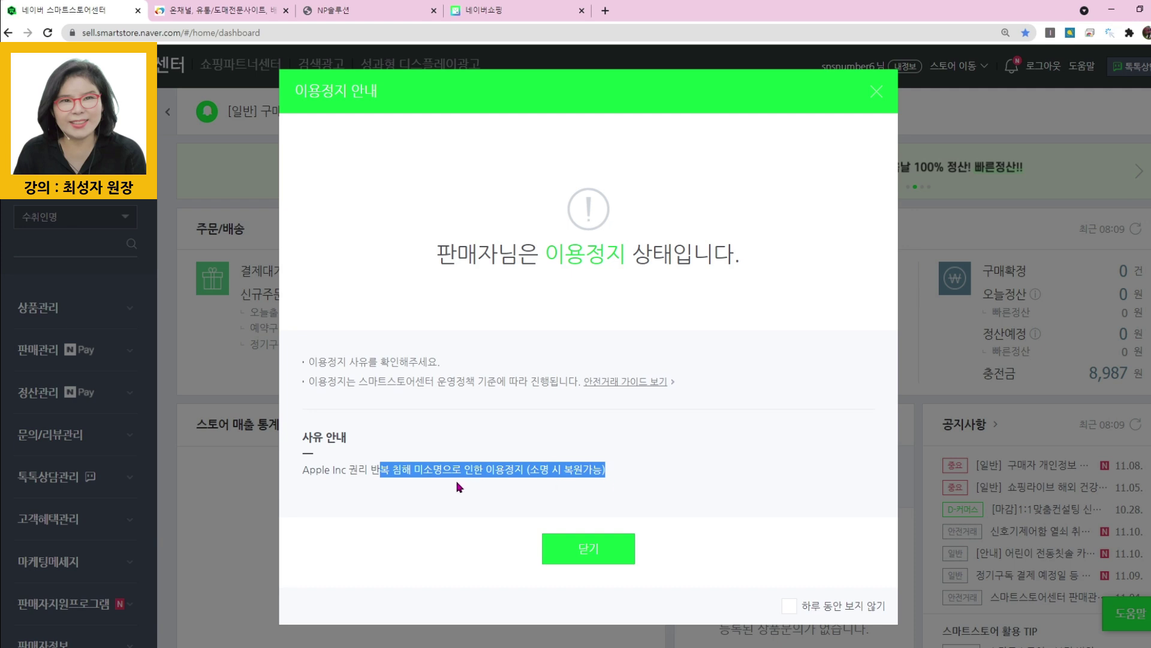
click(418, 490)
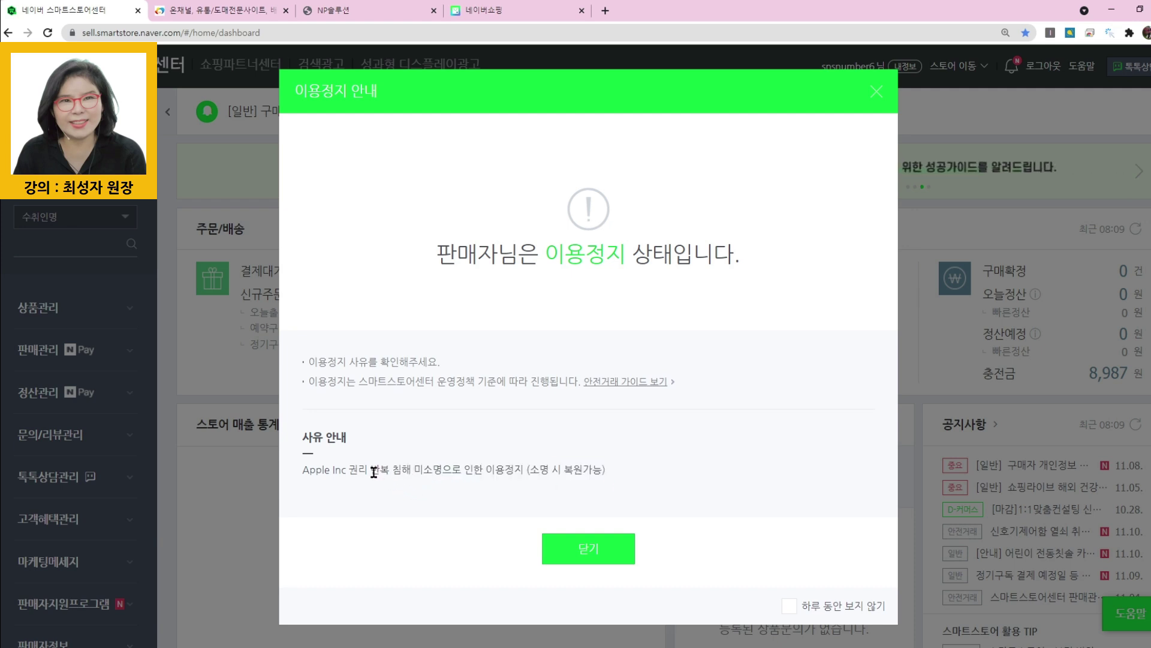
drag(372, 472, 638, 482)
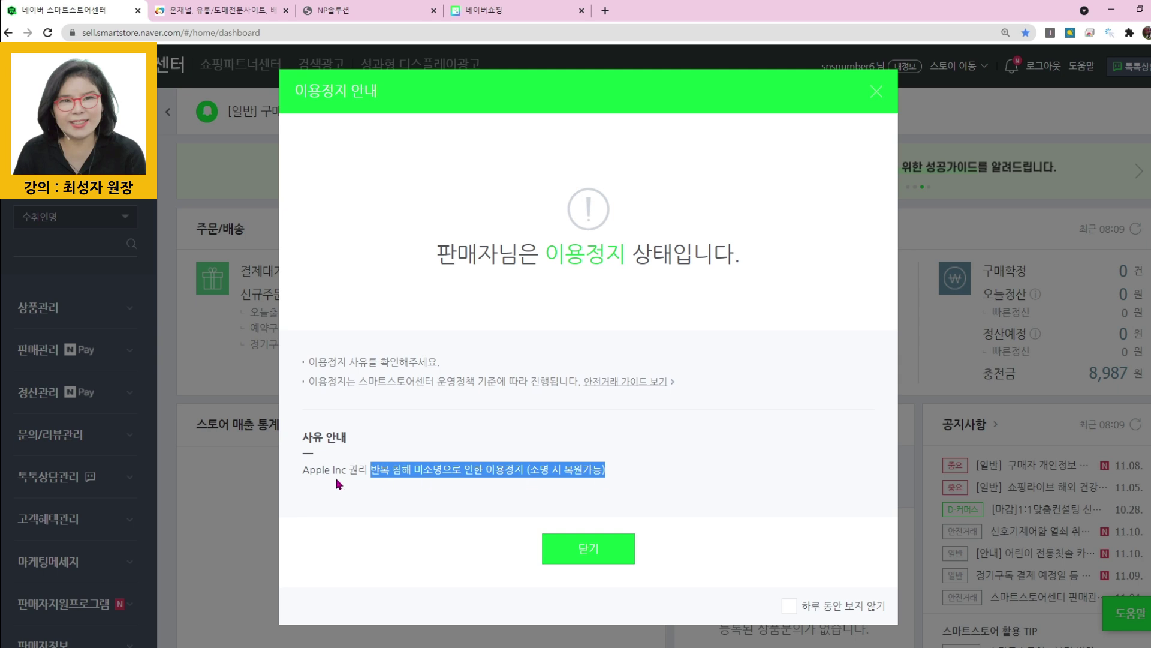
click(453, 474)
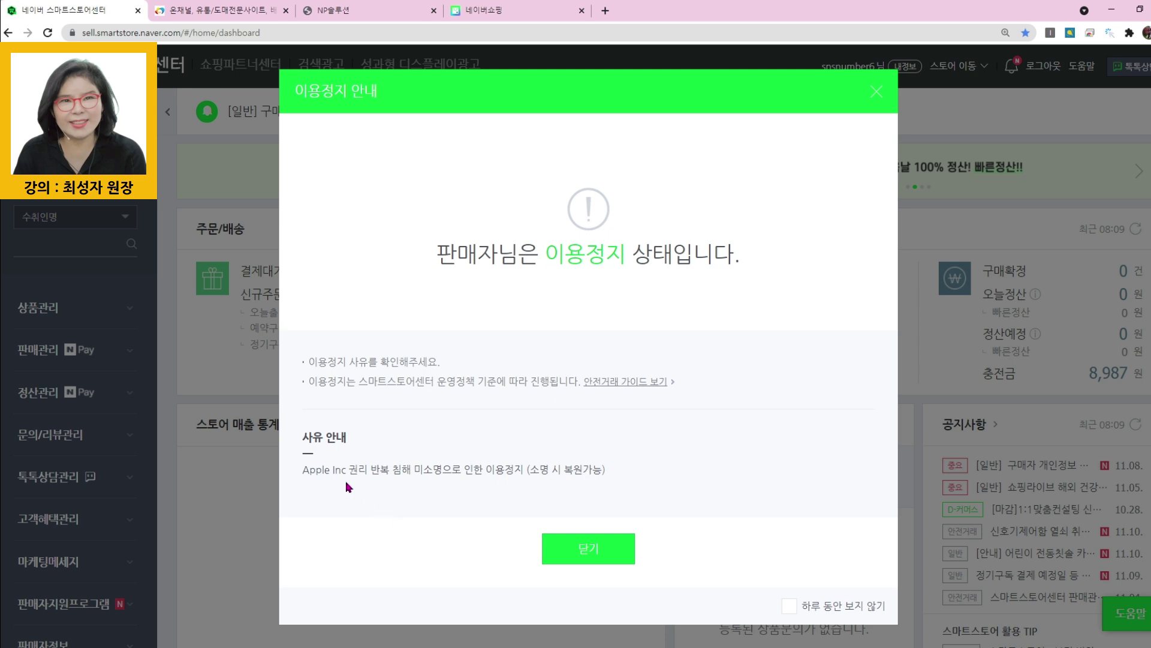
drag(304, 471, 485, 473)
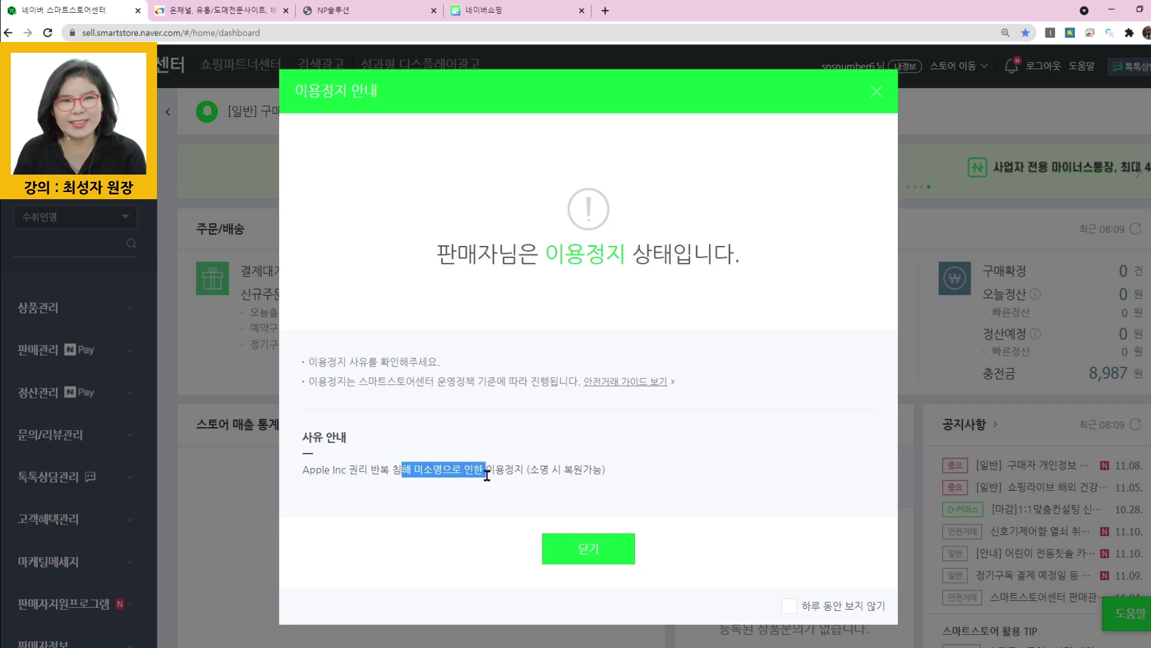
Switch to the Onchannel wholesale site and search its products for "아이패드 거치대".
click(213, 13)
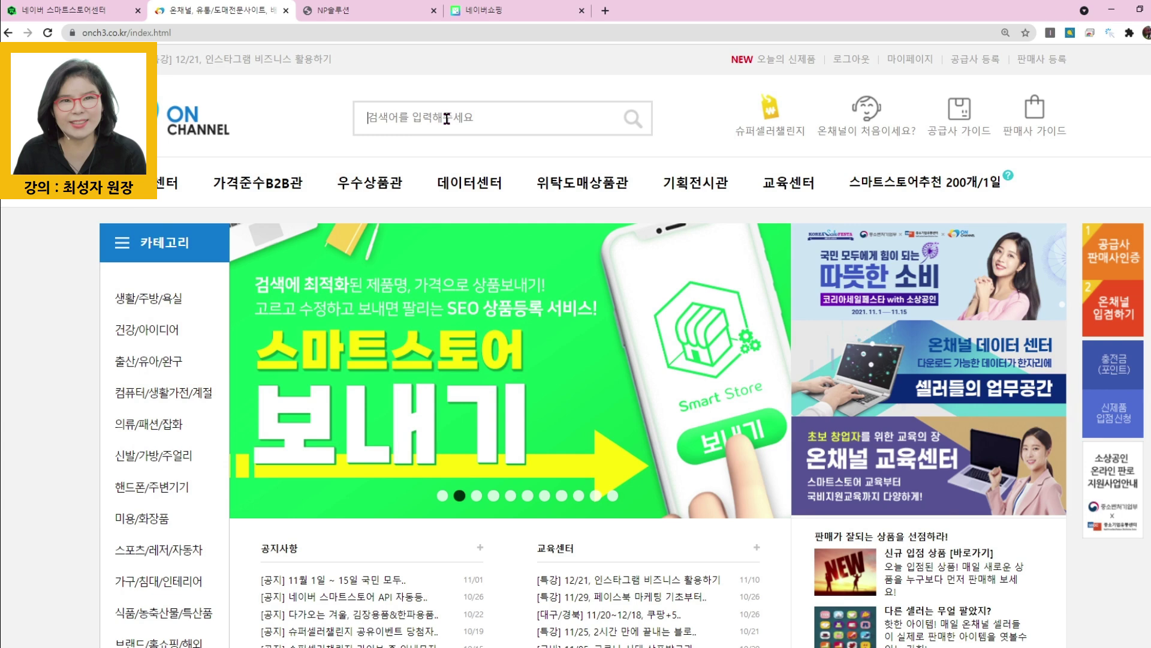
text(아이패드)
text( 거치대)
key(Return)
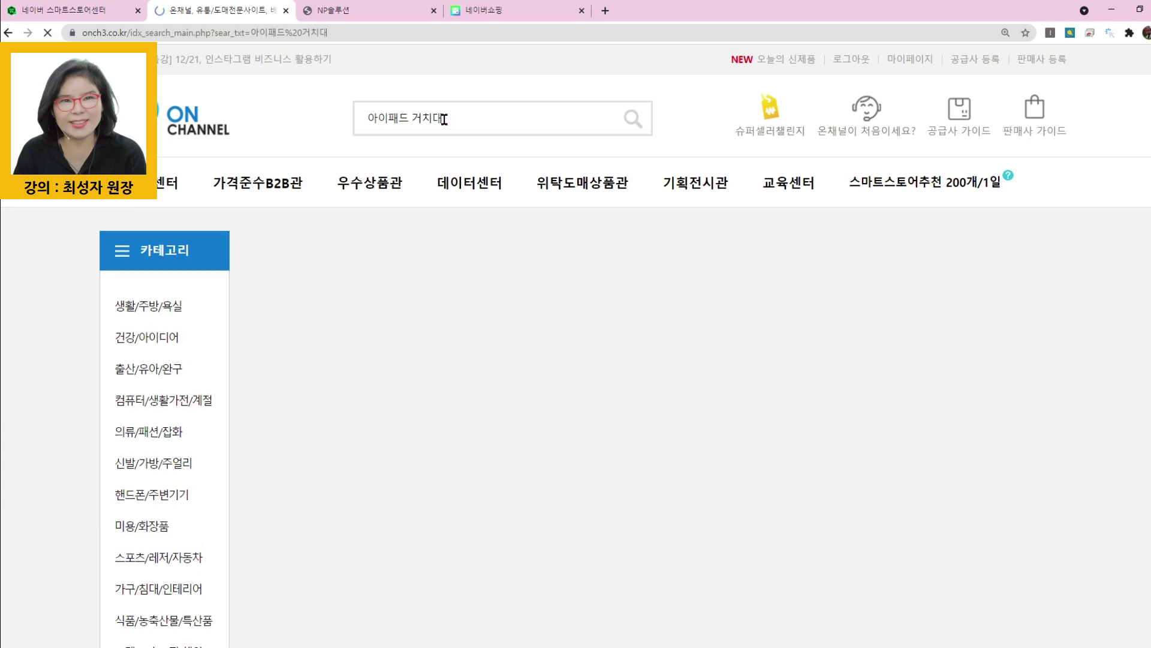
Go to page 3 of the search results and open the product "아이패드 6세대 9.7 2018 회전 크로스 케이스 + 태블릿/스마트폰 거치대".
scroll(697, 510, down, 20)
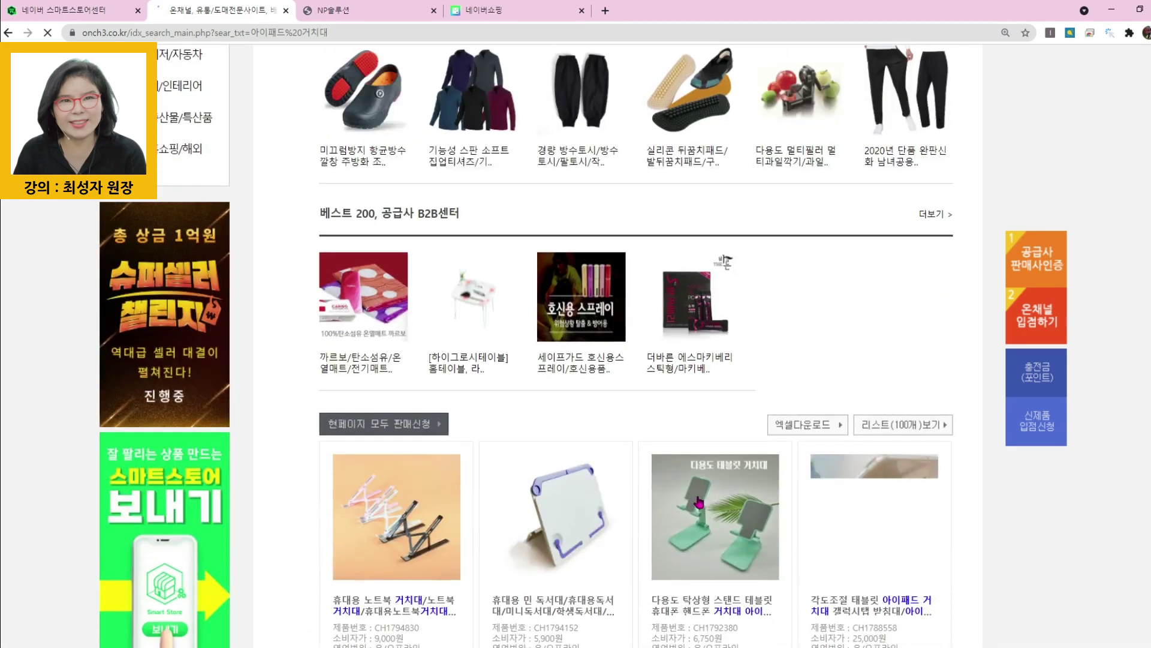
scroll(698, 500, down, 20)
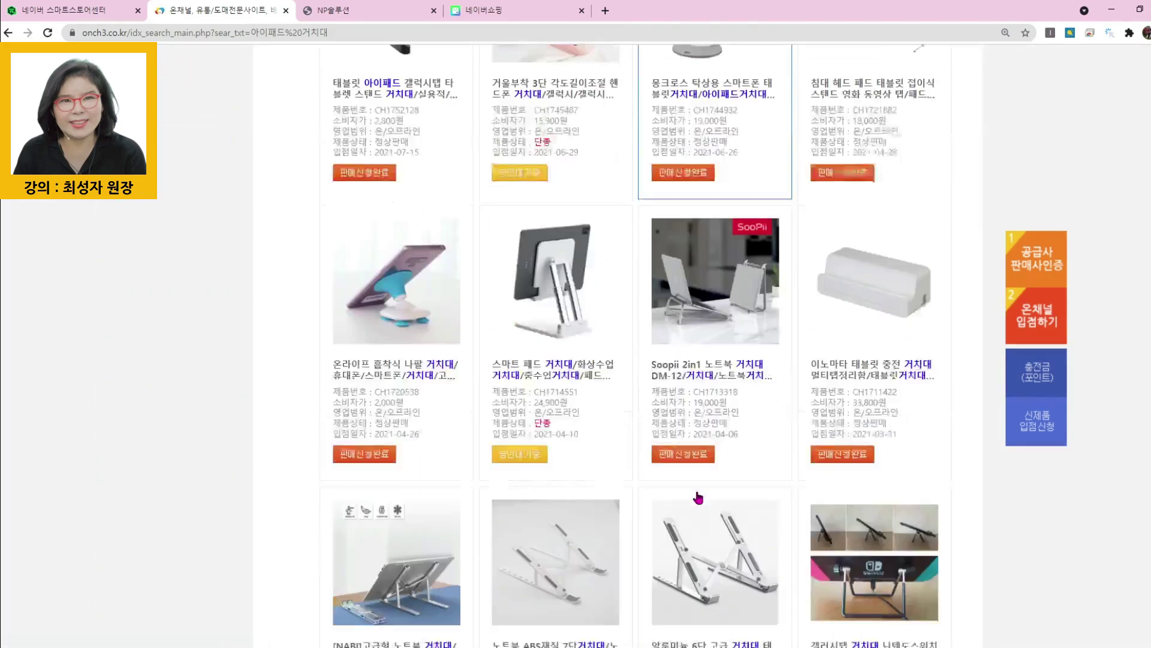
scroll(633, 475, down, 15)
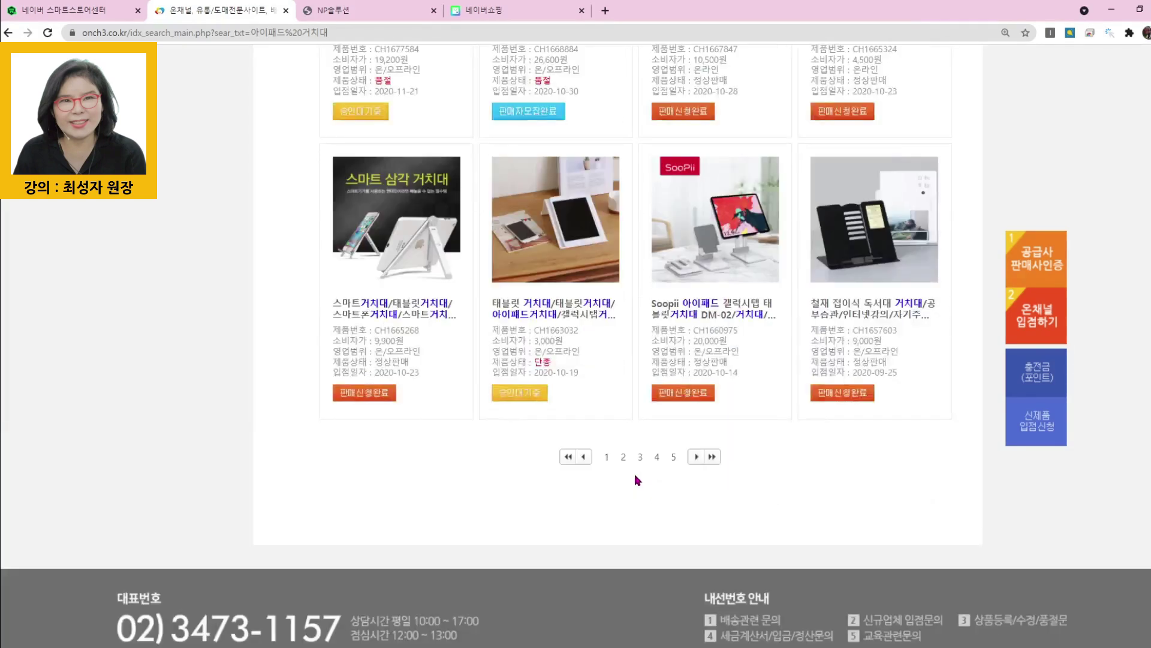
click(640, 457)
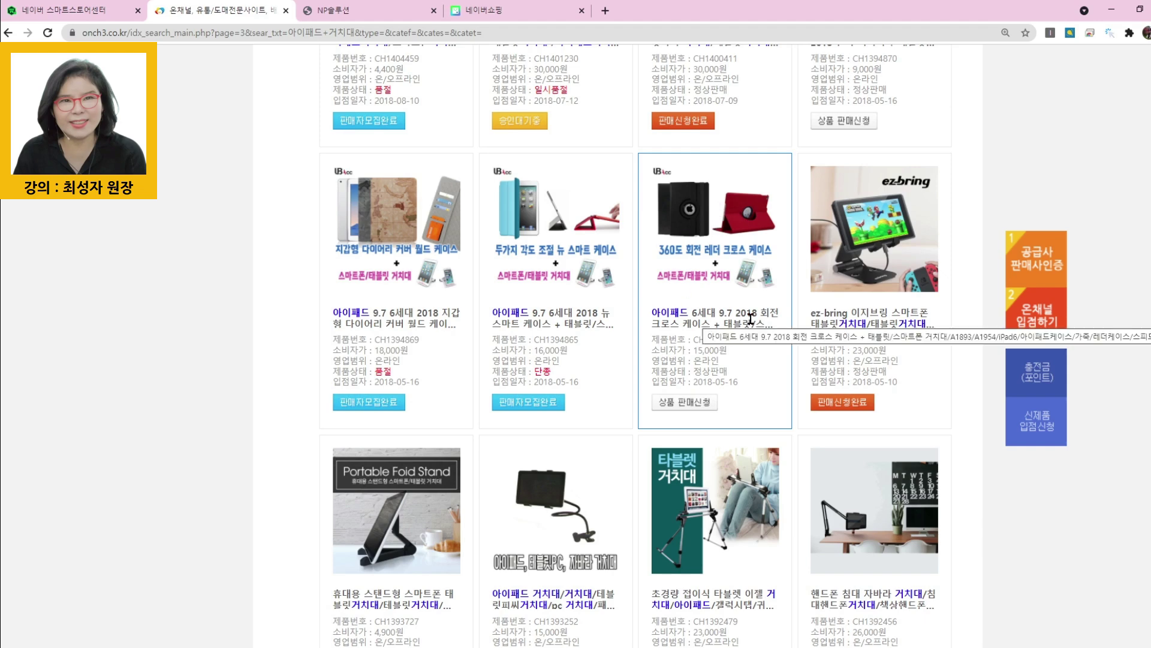
scroll(727, 238, up, 1)
click(712, 308)
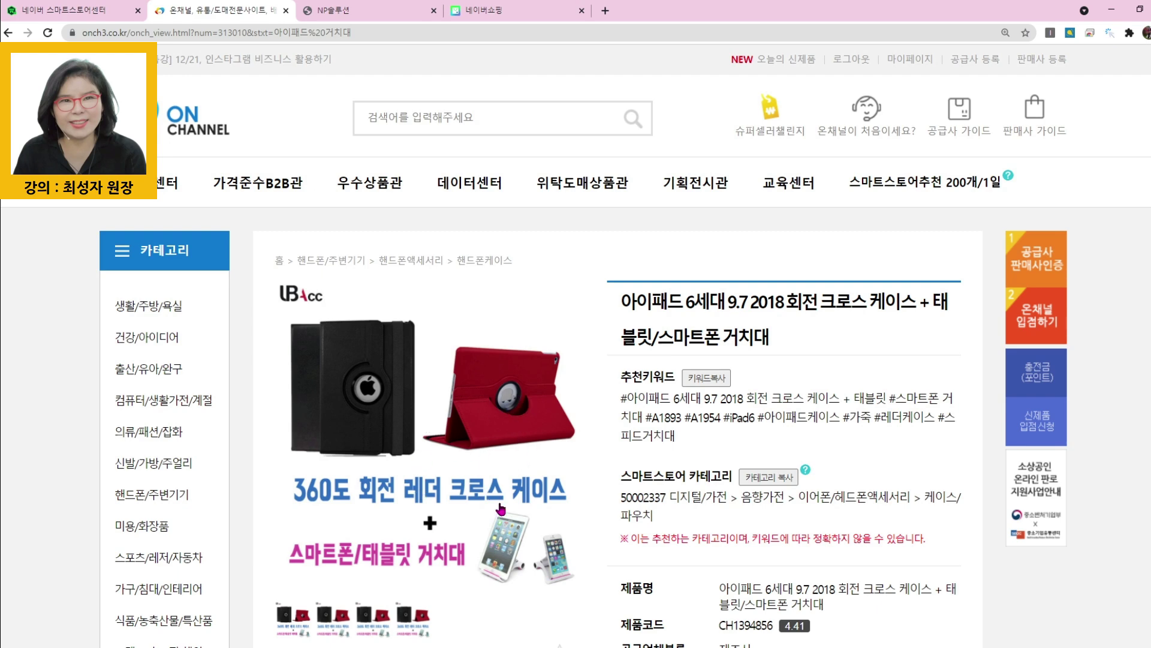
Open the supplier's B2B center from the iPad case product page and browse the supplier's product catalogue.
scroll(564, 527, down, 3)
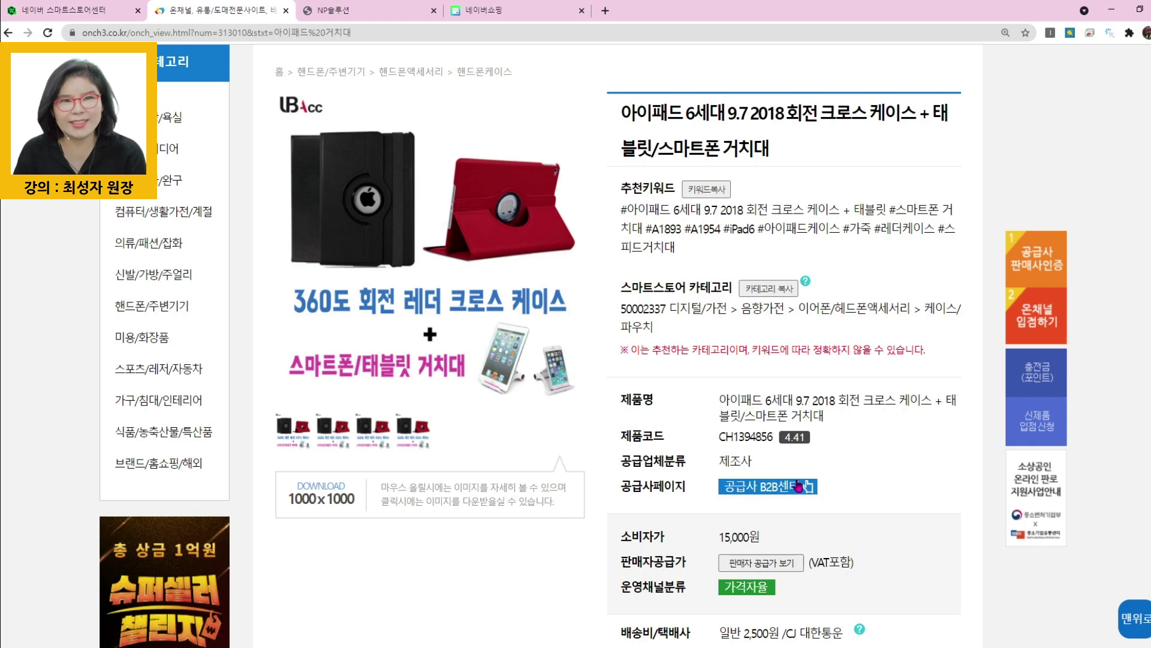
click(771, 487)
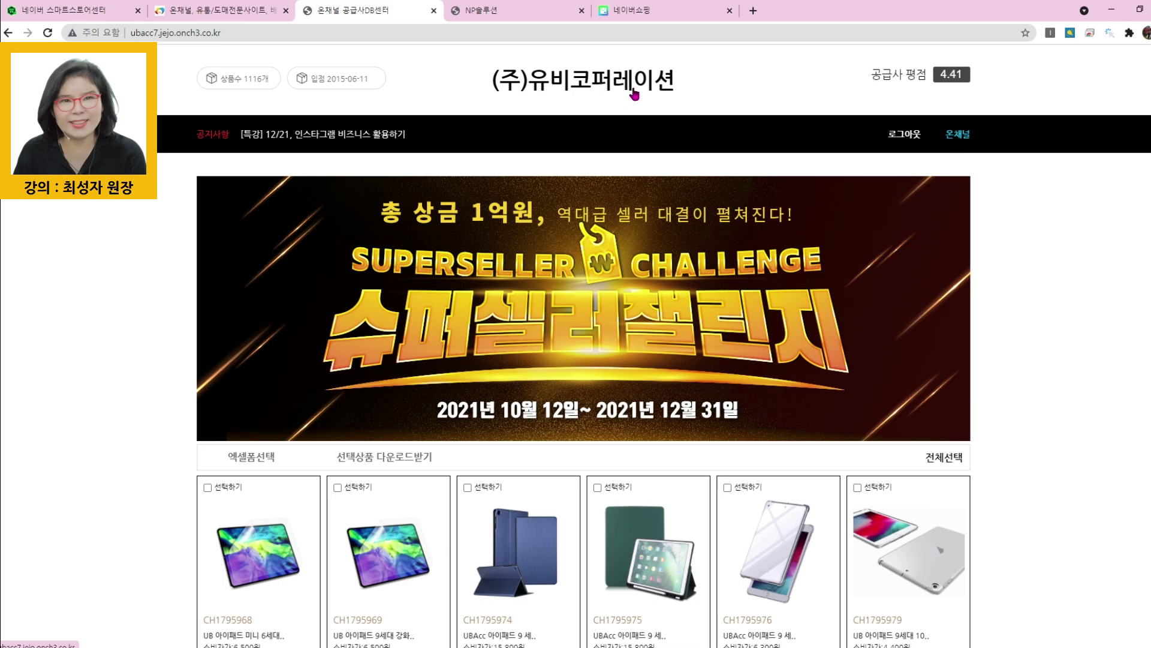
scroll(735, 422, down, 3)
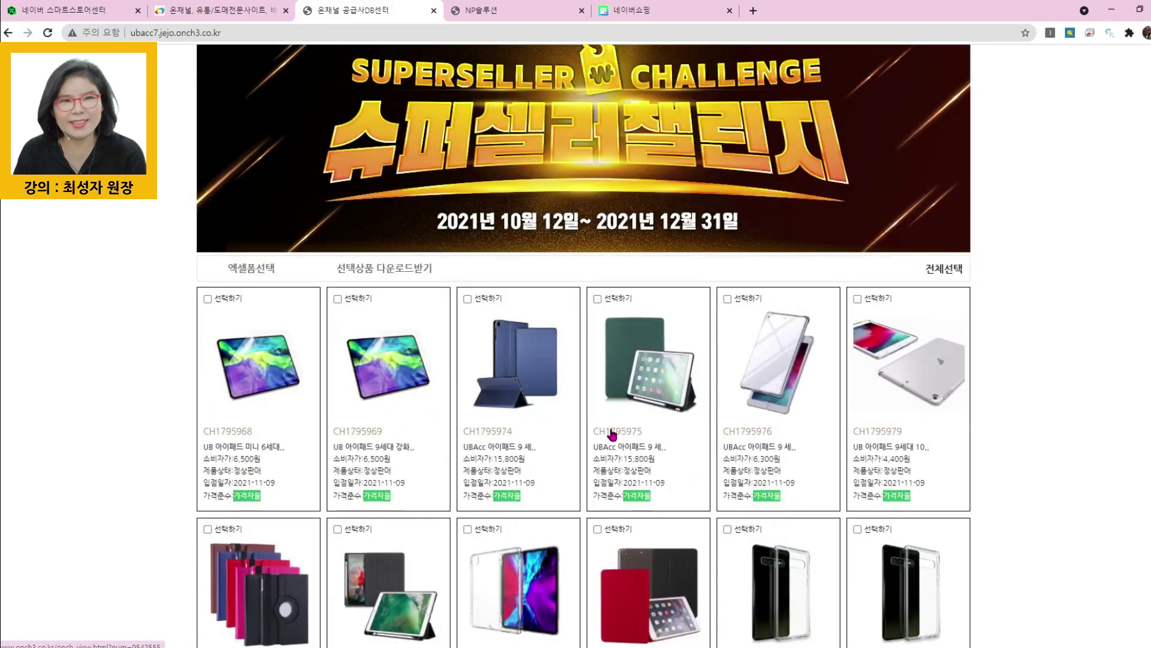
scroll(707, 477, down, 6)
scroll(707, 454, down, 10)
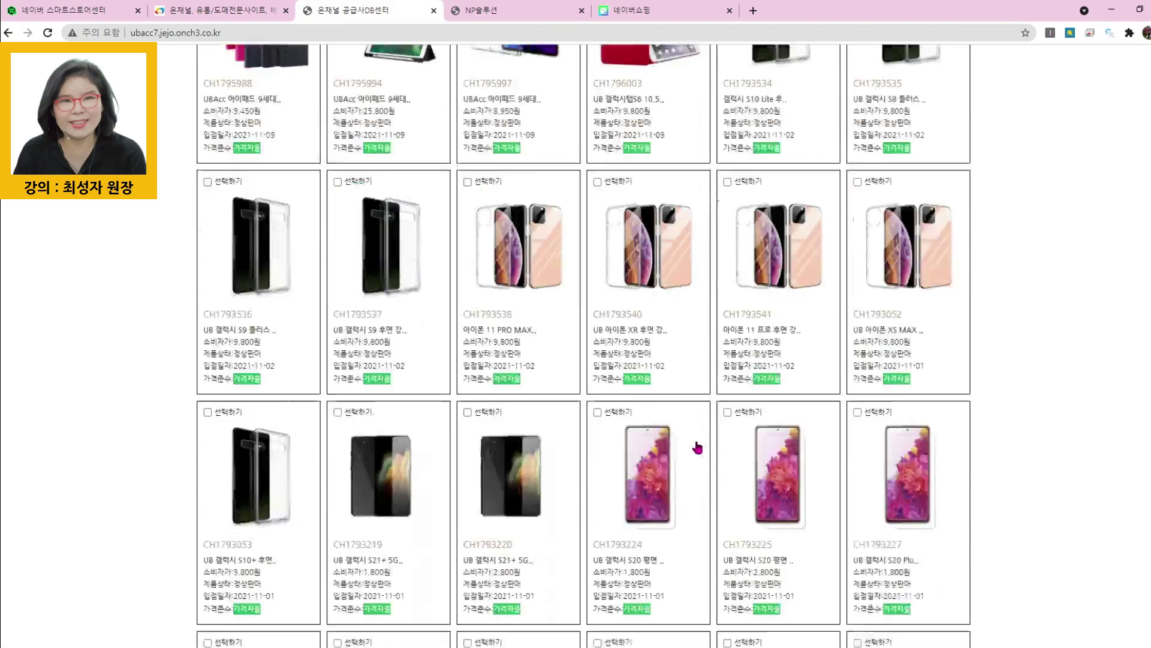
Look through the rest of the supplier catalogue's first page, then go to page 6 and review its iPad, iPhone and watch accessories.
scroll(621, 492, down, 14)
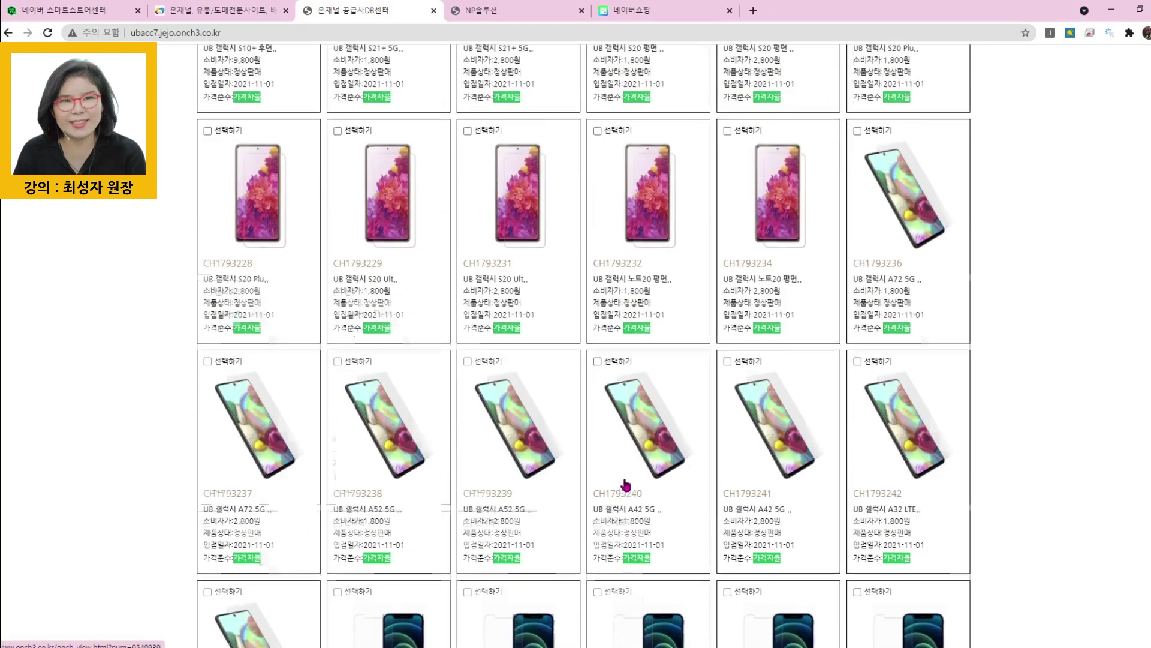
scroll(626, 484, down, 14)
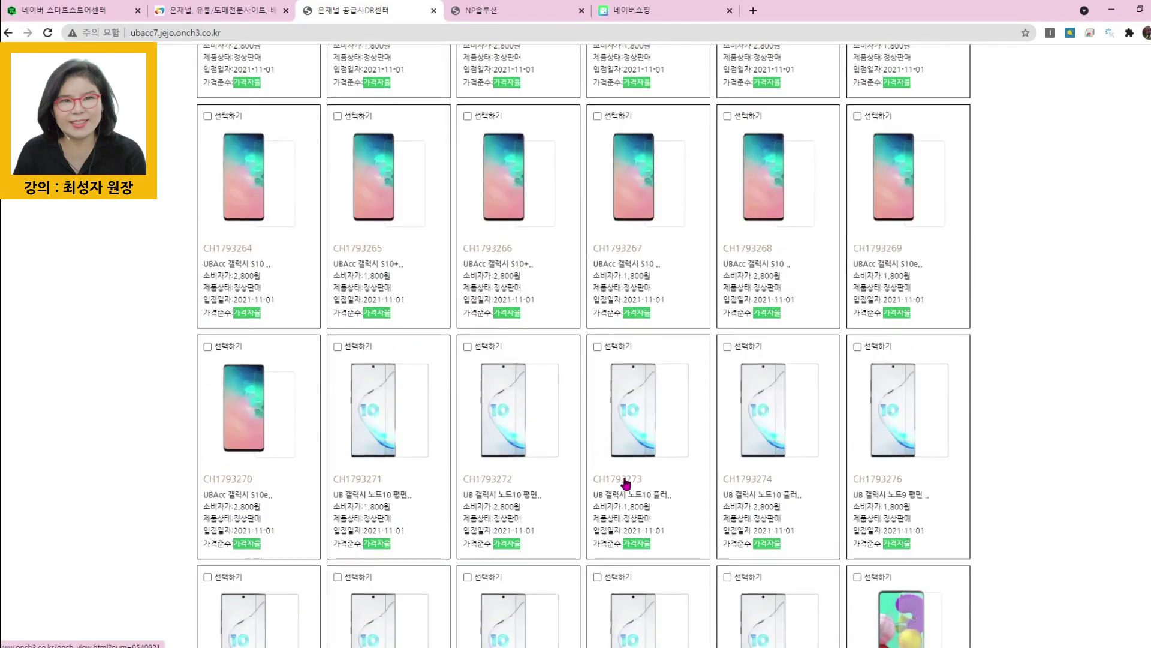
scroll(717, 524, down, 12)
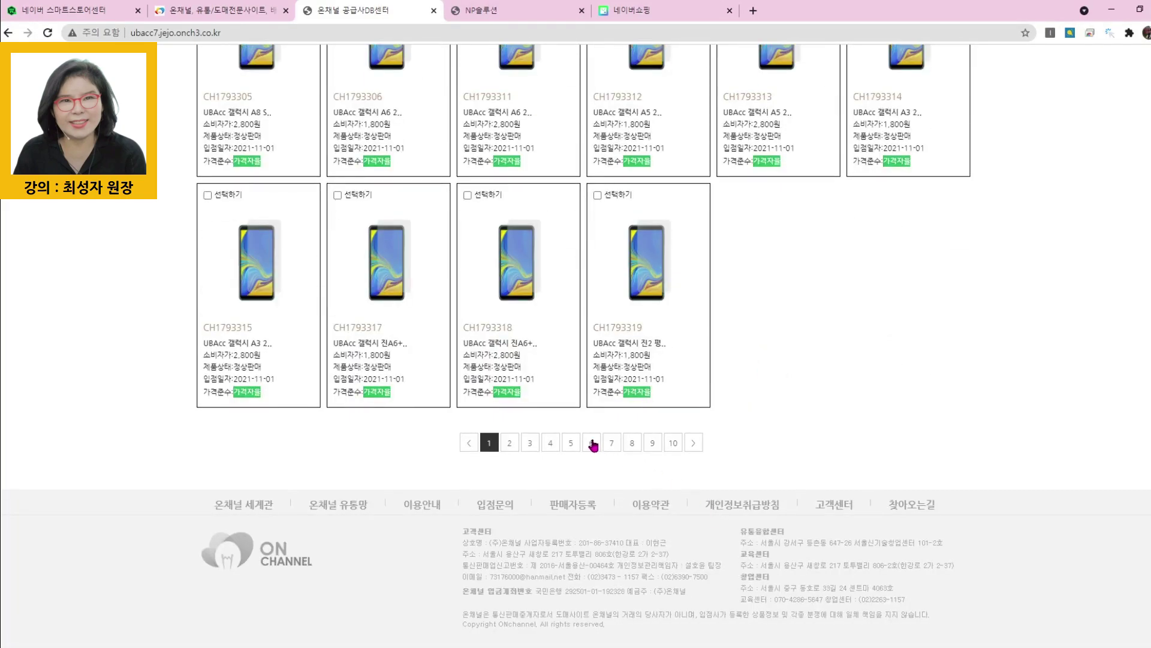
click(592, 443)
scroll(711, 508, down, 20)
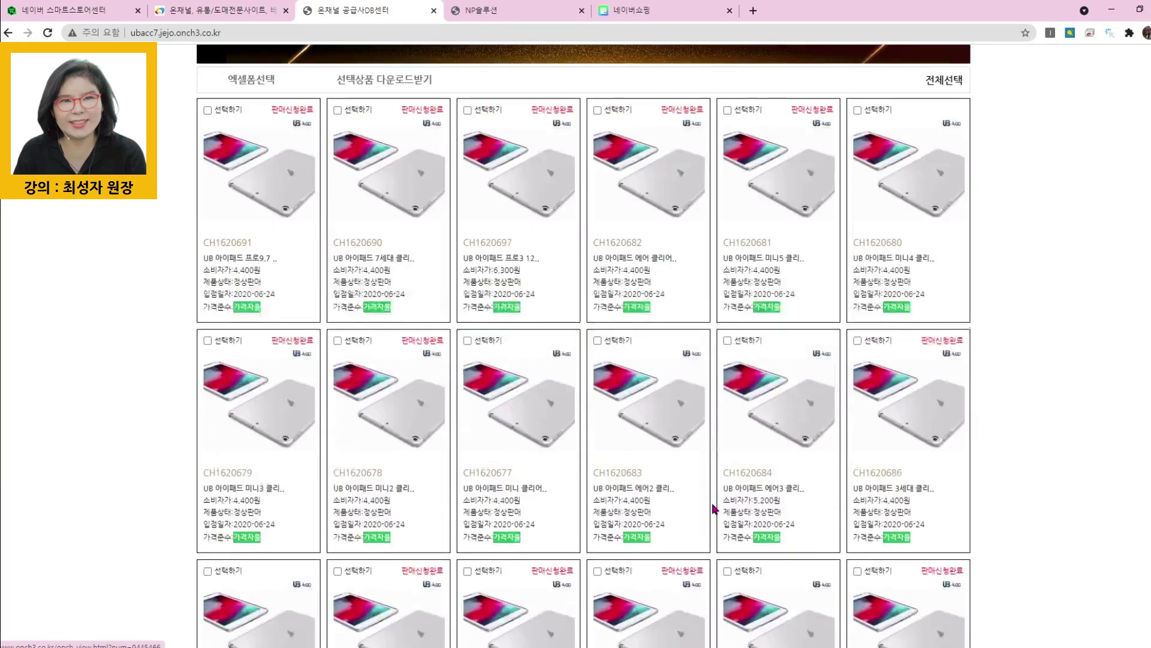
scroll(715, 507, down, 20)
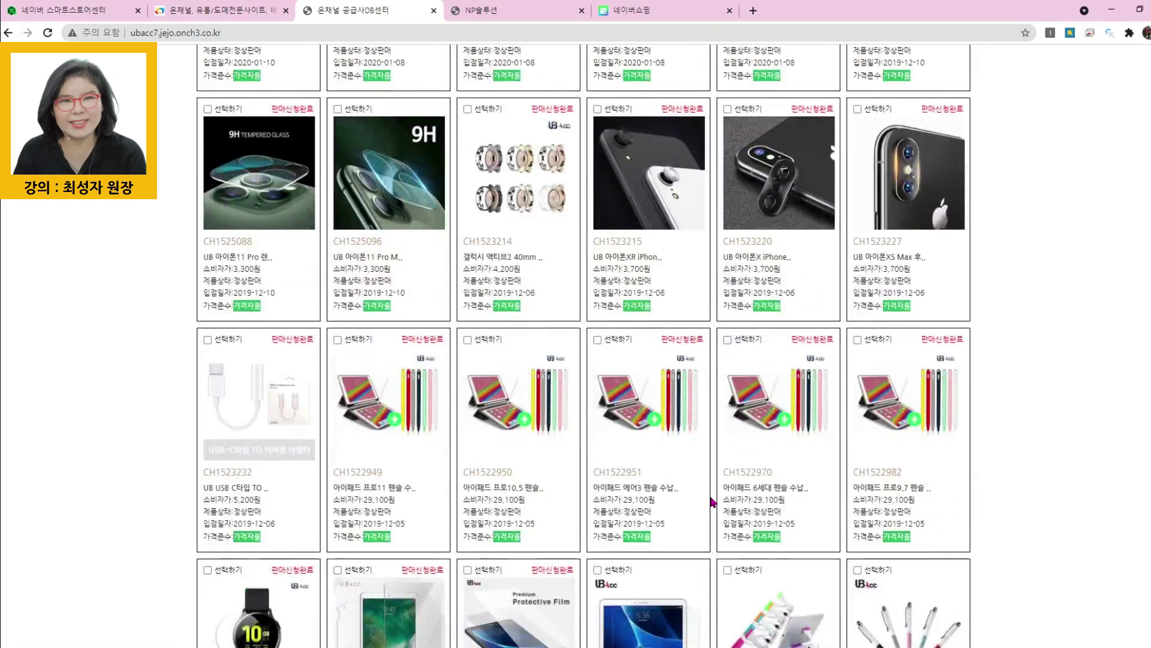
scroll(711, 497, down, 5)
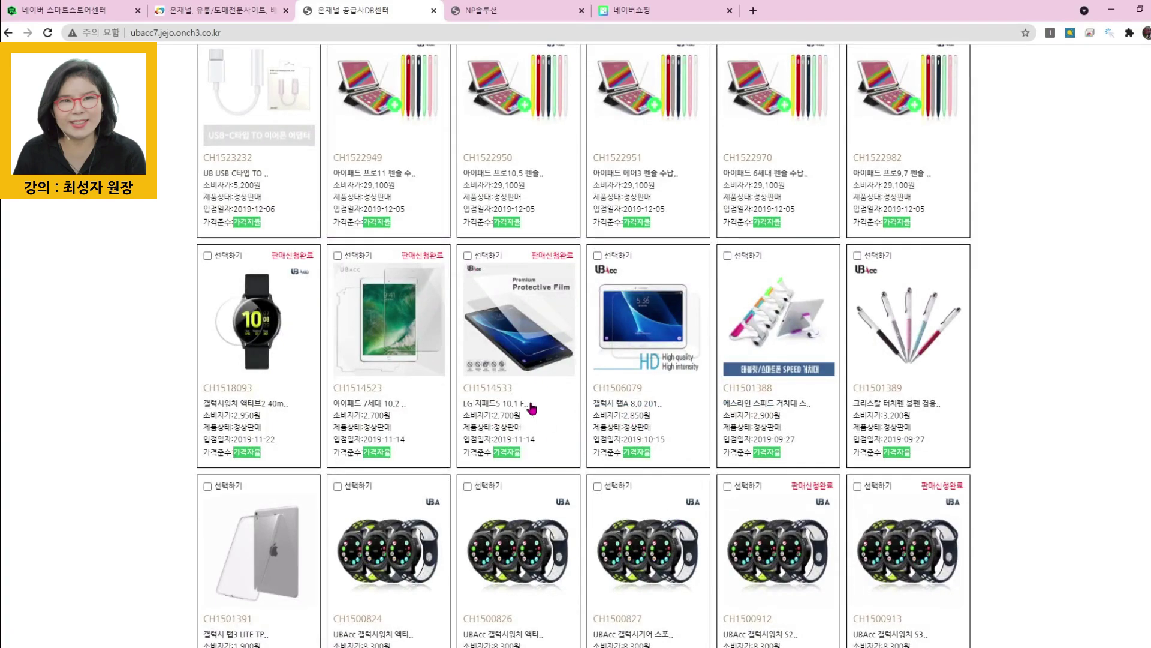
scroll(661, 566, down, 9)
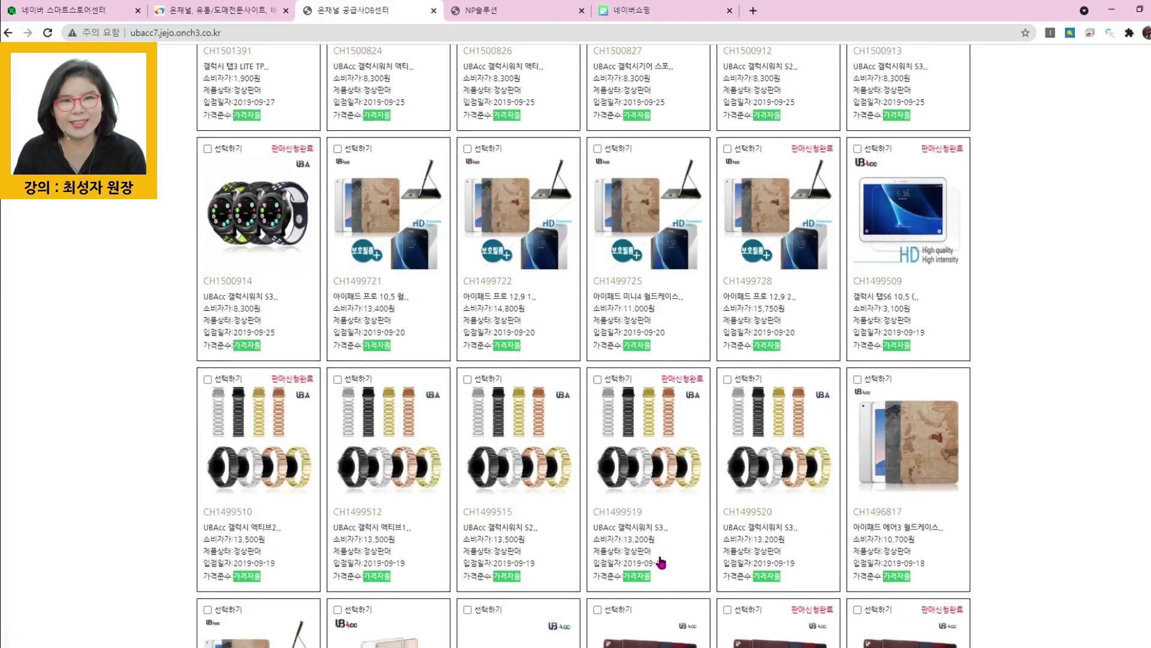
scroll(659, 566, down, 10)
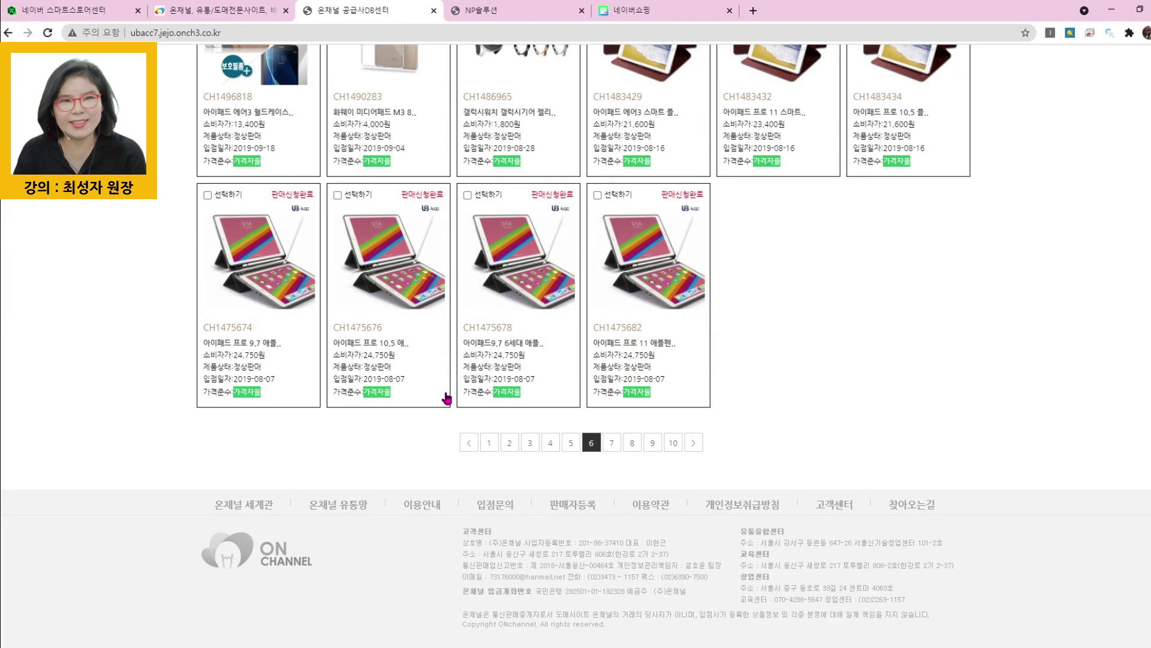
Go to page 10 of the supplier catalogue and examine the rotating tablet cases down to the end of the page.
click(672, 443)
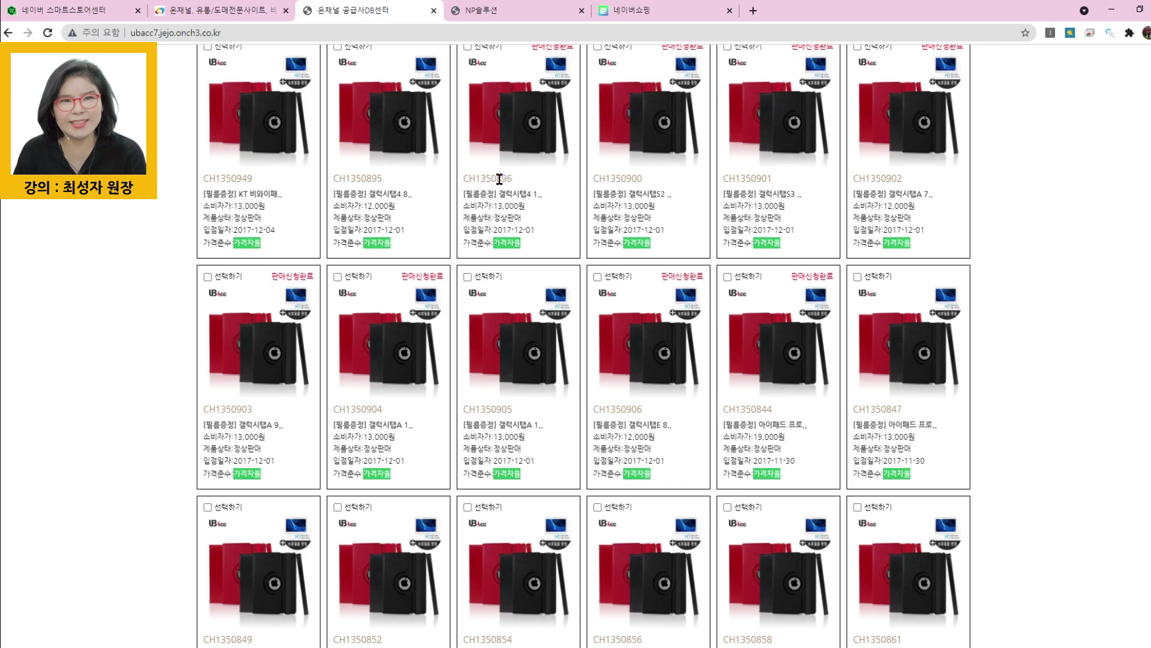
scroll(266, 232, up, 1)
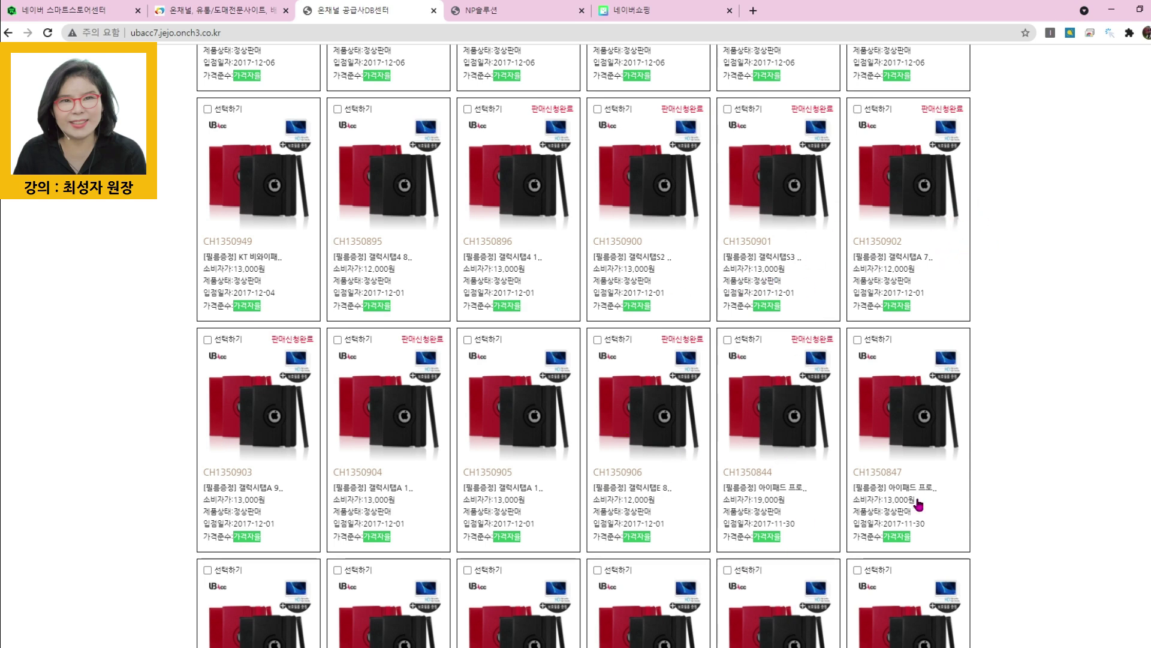
scroll(831, 485, down, 3)
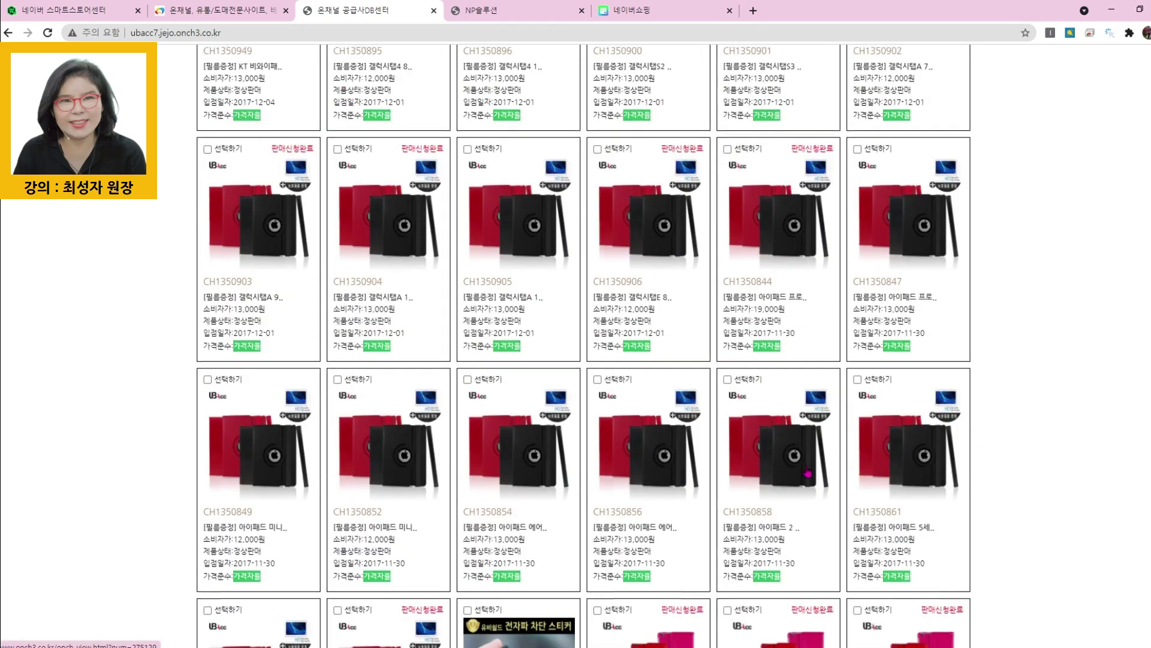
scroll(831, 484, down, 3)
scroll(680, 406, down, 8)
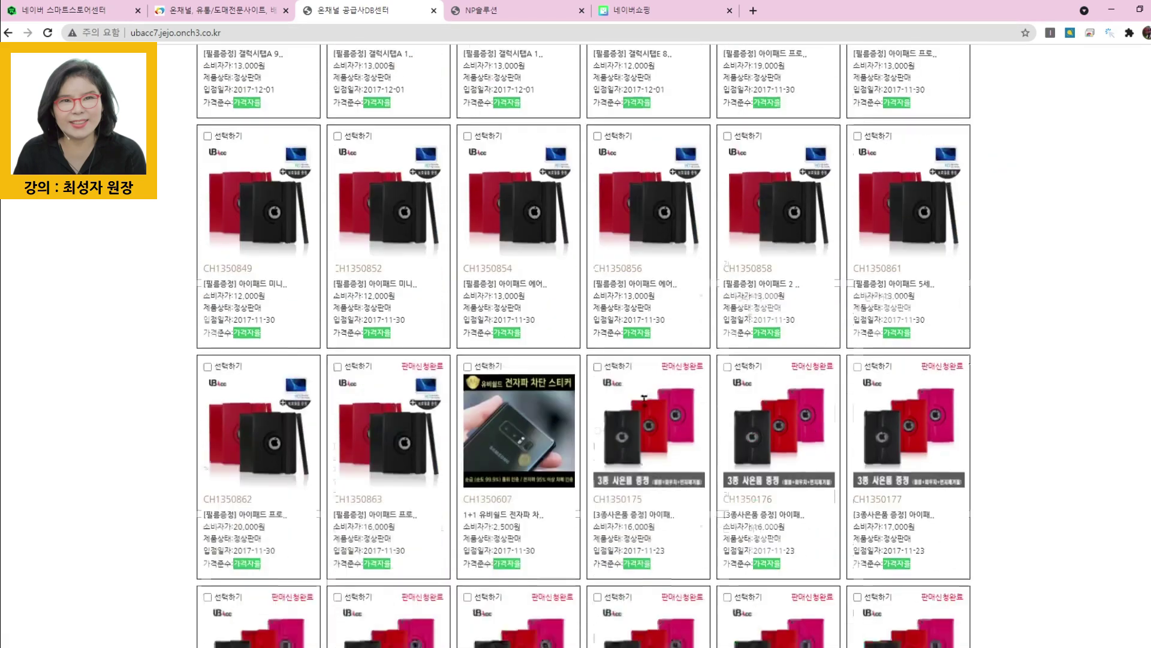
scroll(649, 407, down, 9)
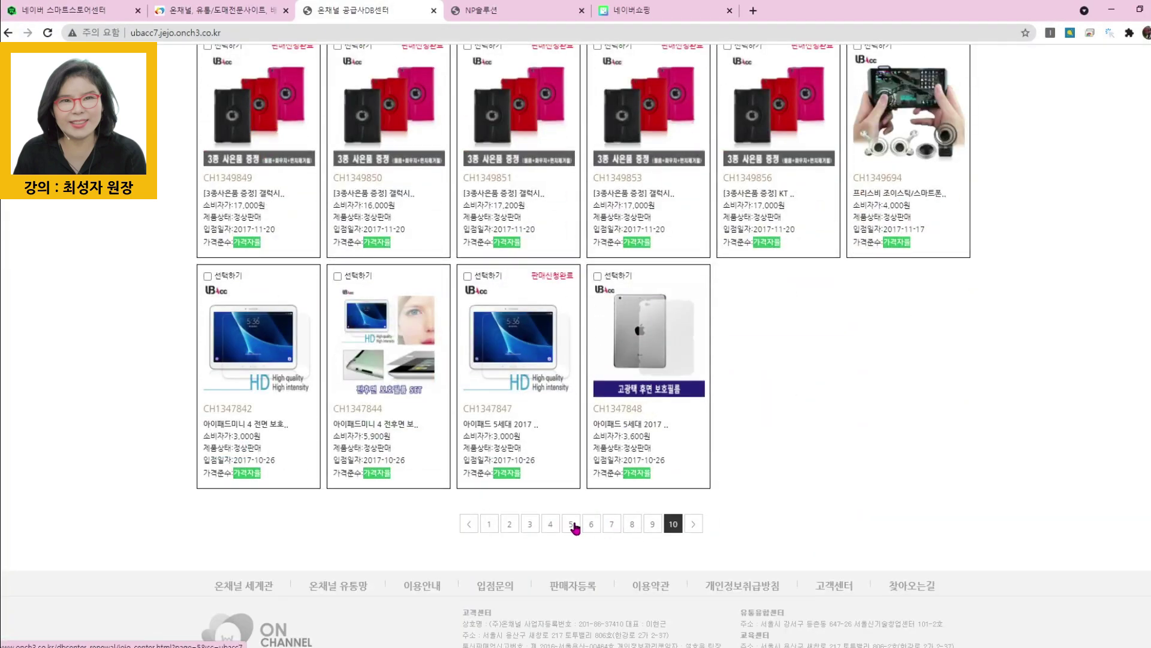
Go to page 7 of the supplier catalogue and continue checking its iPad, Galaxy Tab and watch accessories.
click(609, 525)
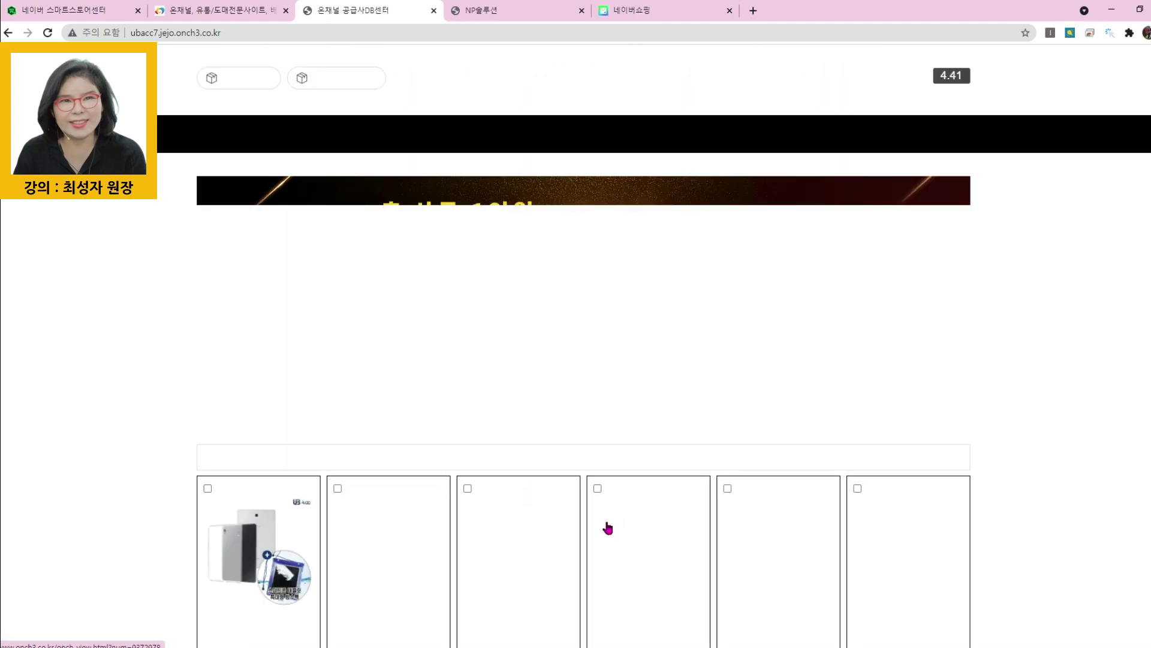
scroll(608, 527, down, 8)
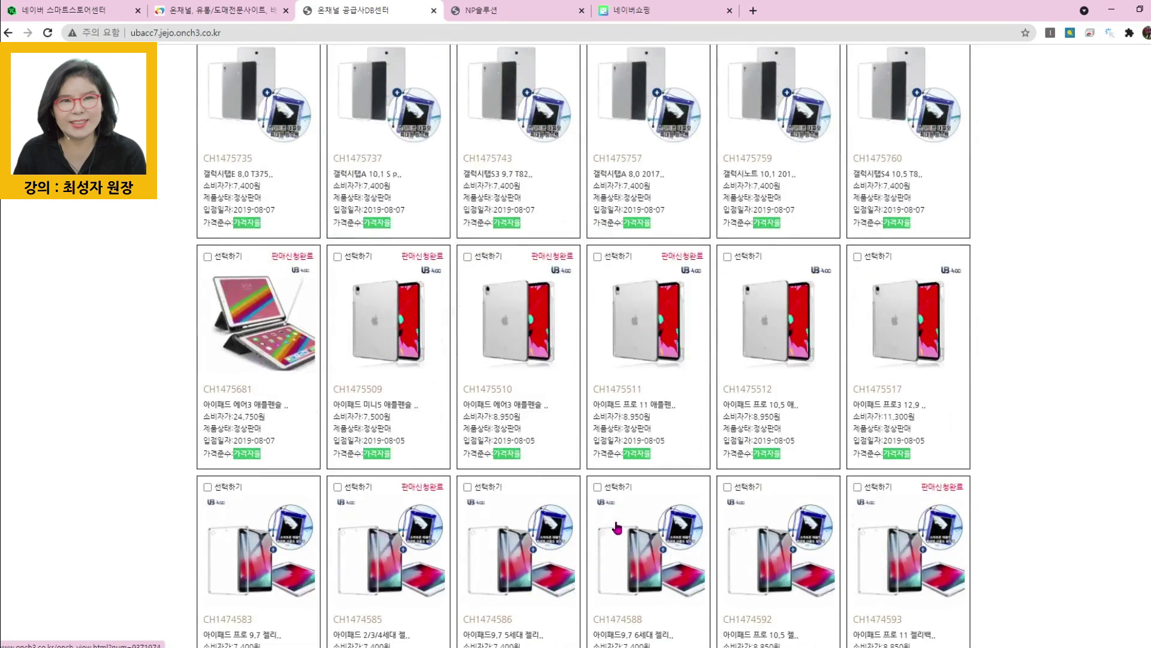
scroll(618, 528, down, 15)
scroll(621, 526, down, 4)
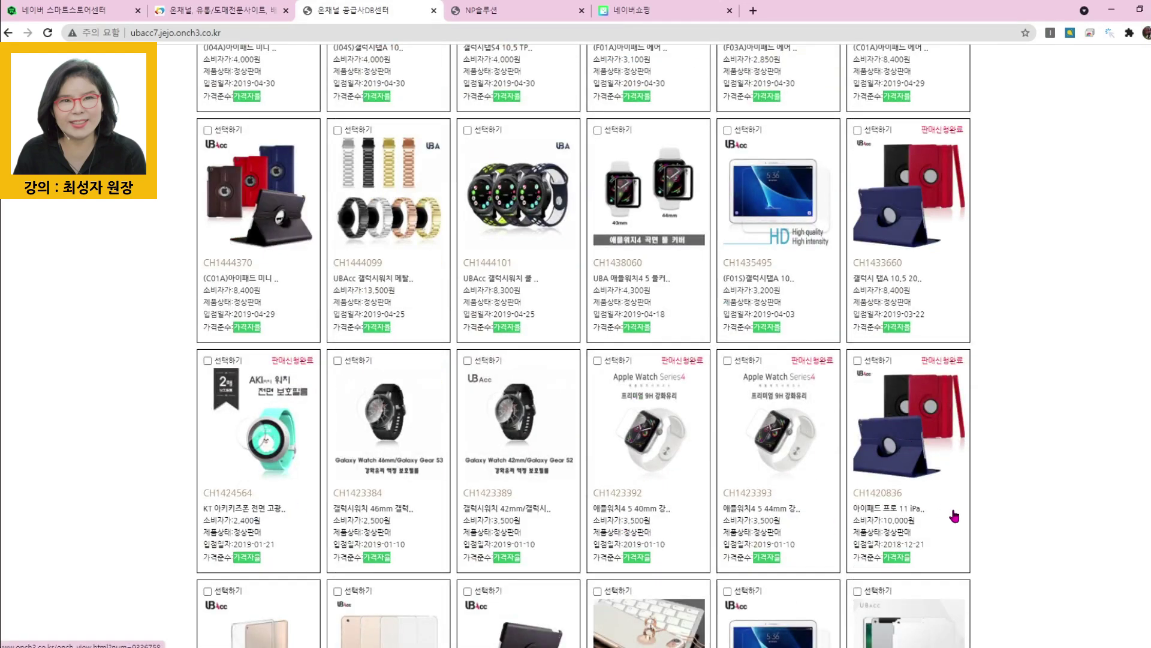
scroll(906, 448, down, 10)
scroll(878, 470, down, 5)
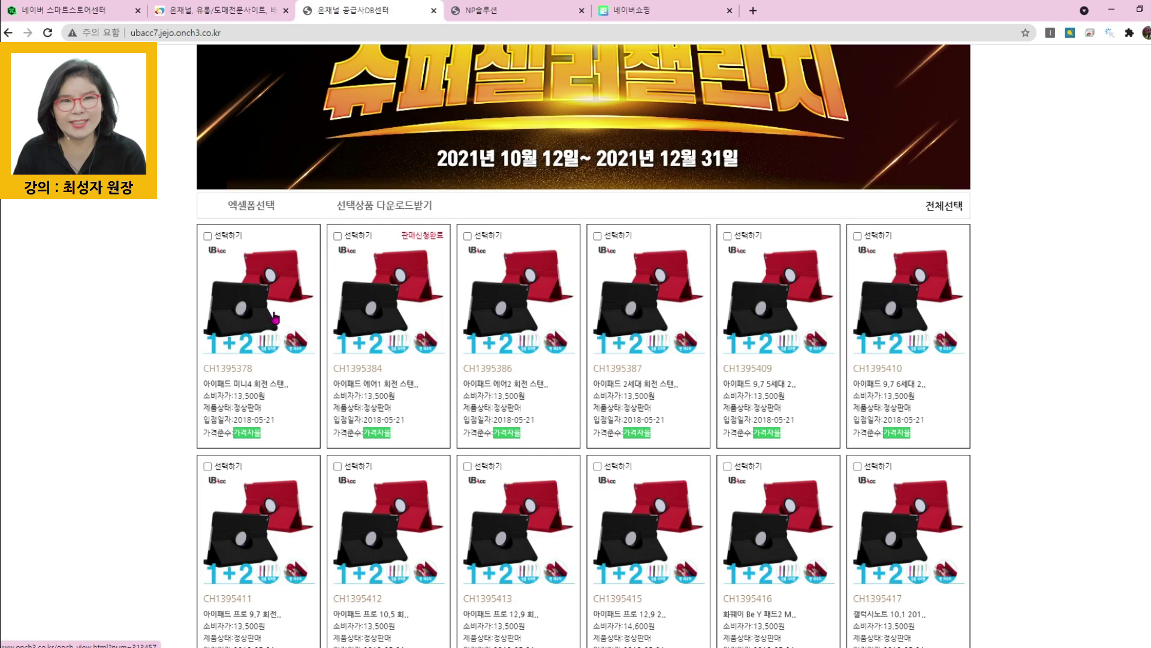
scroll(473, 431, down, 2)
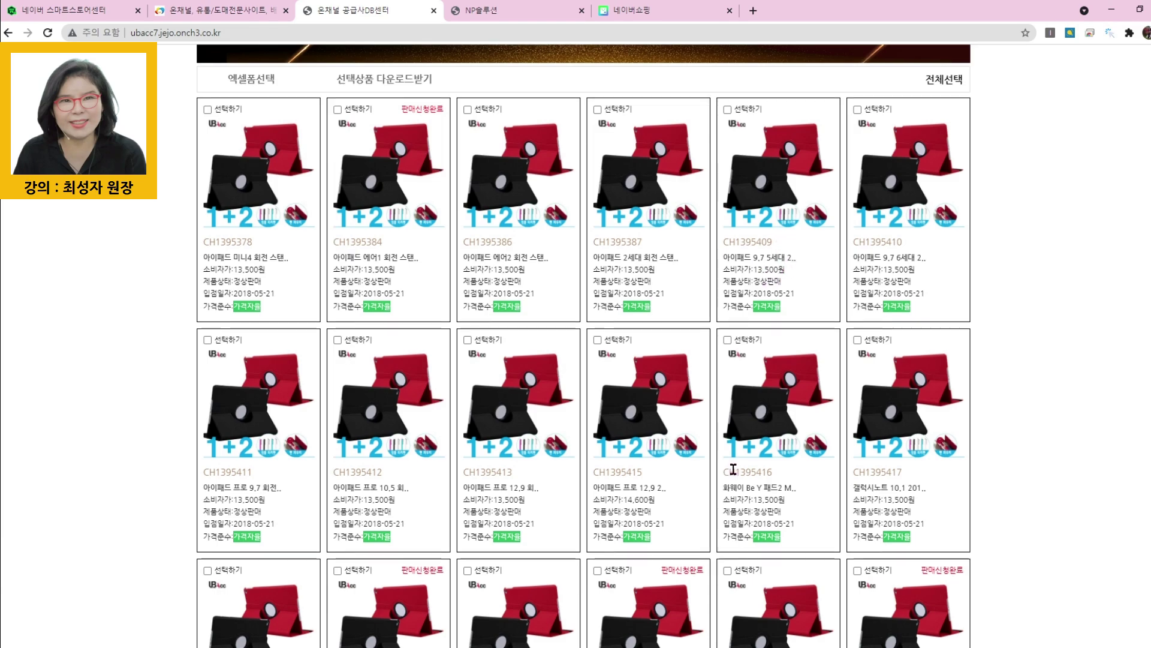
scroll(444, 487, down, 4)
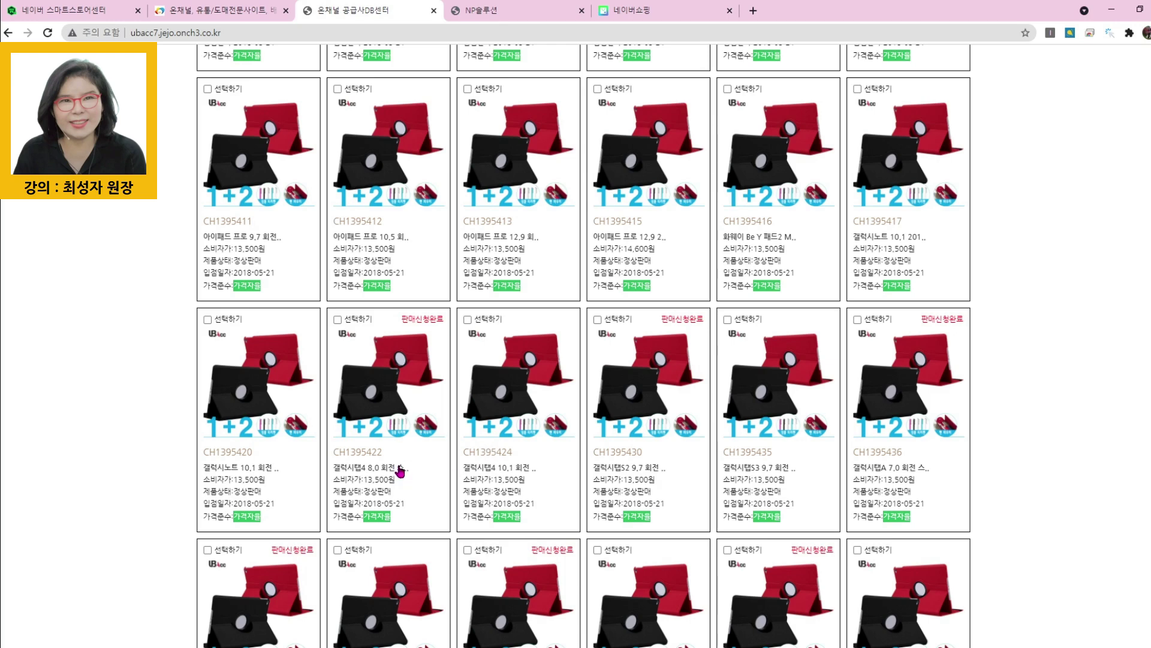
Close the supplier catalogue and list the 판매금지 products in the Smart Store Center's product lookup.
click(433, 10)
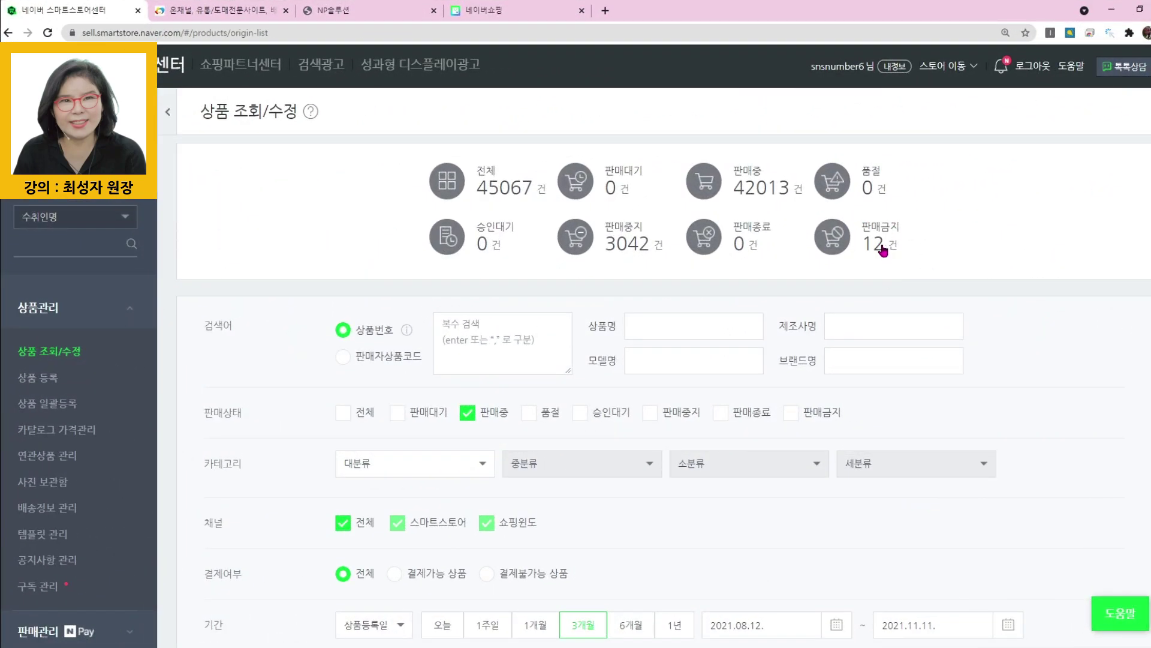
click(879, 243)
scroll(680, 442, down, 10)
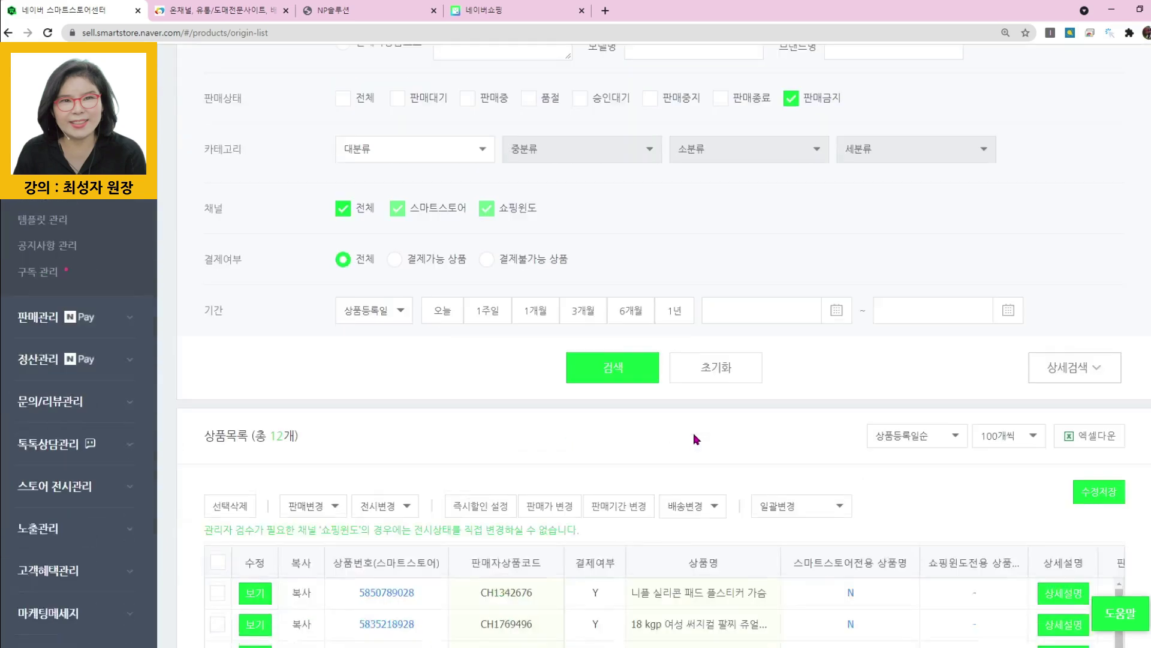
scroll(771, 360, down, 2)
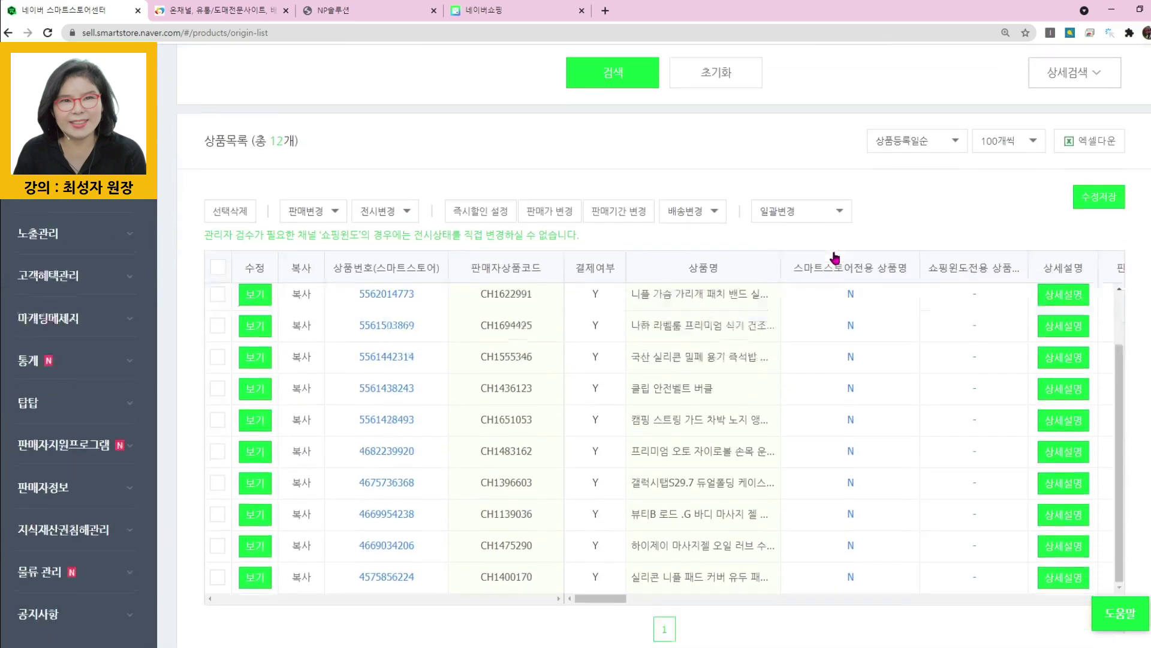
Widen the 상품명 column of the banned product list and review the full product names.
drag(781, 190, 975, 197)
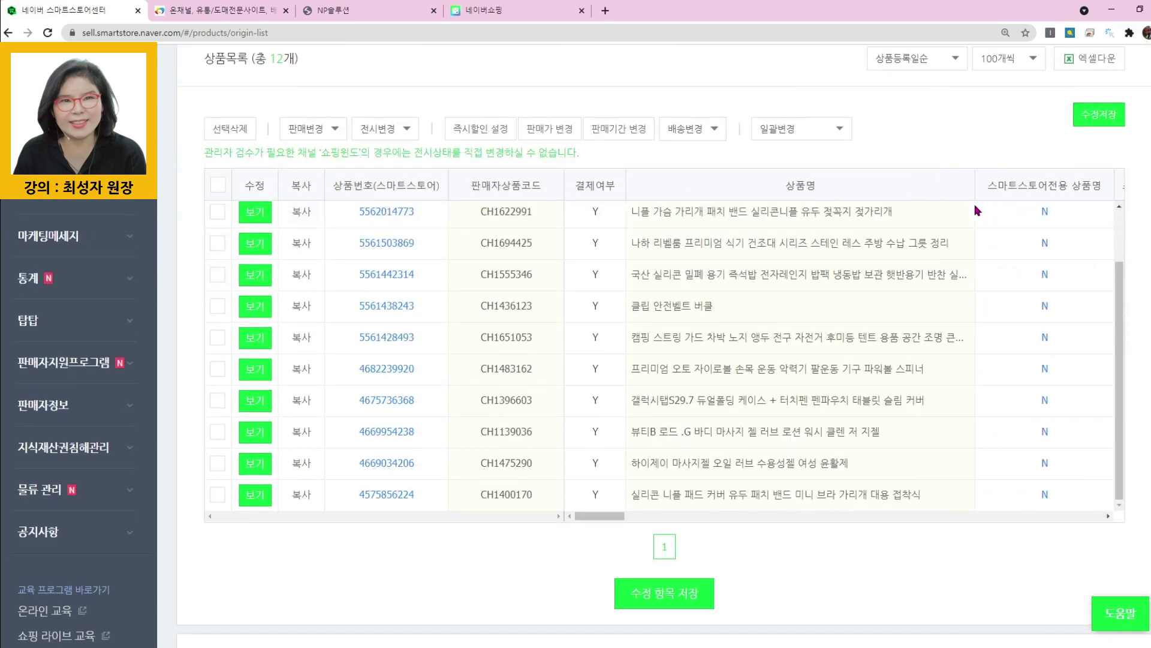
scroll(667, 219, up, 2)
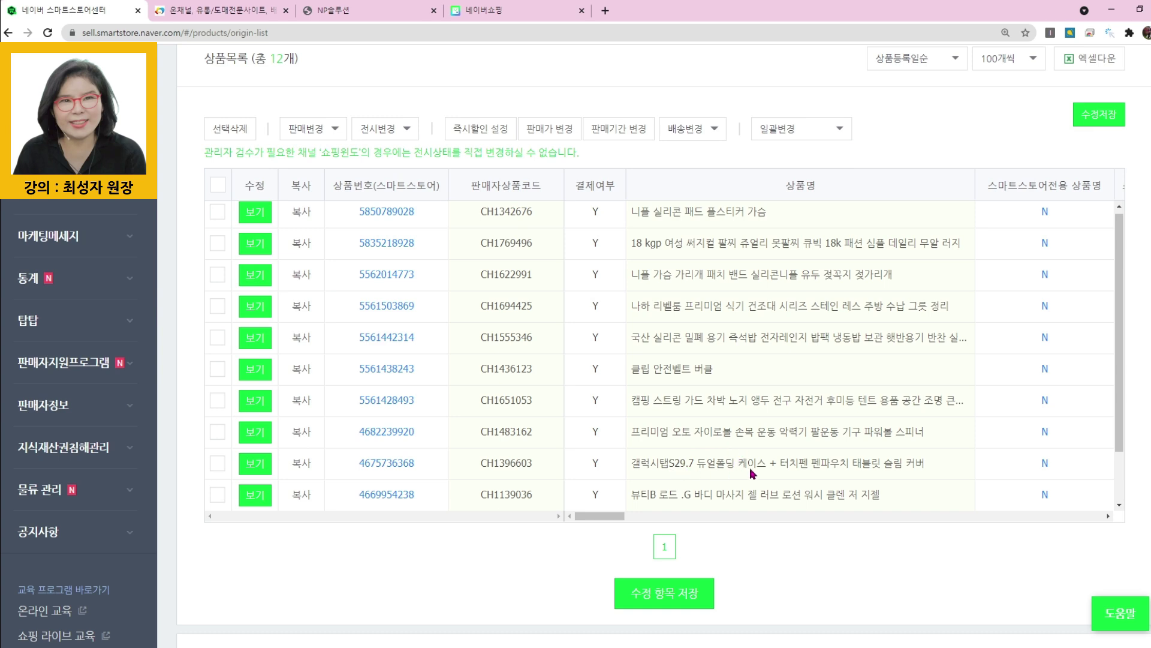
scroll(748, 474, down, 2)
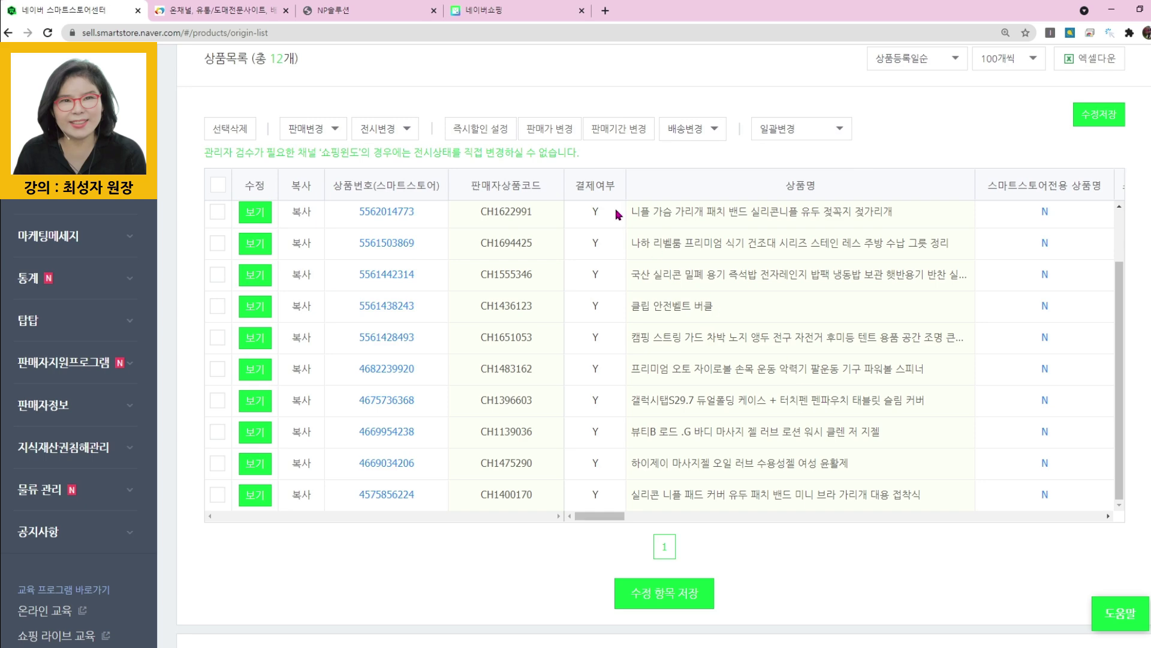
Switch to the NP솔루션 site and open "1. 상품명 변환 프로그램" under 솔루션(대량변환).
click(359, 11)
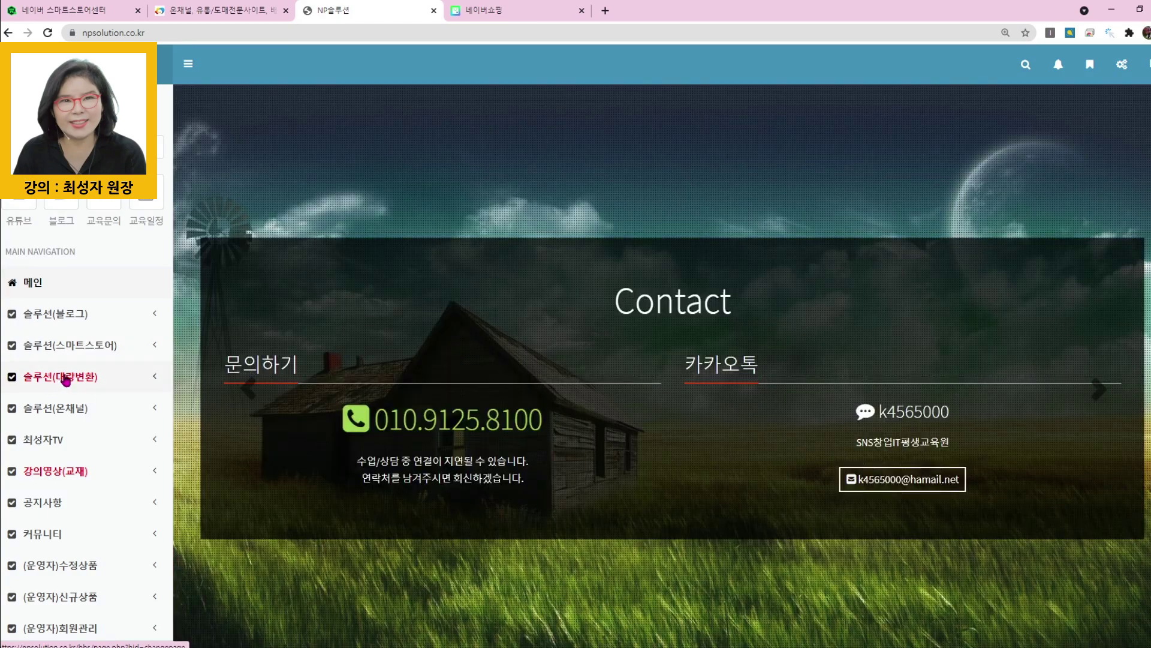
click(63, 378)
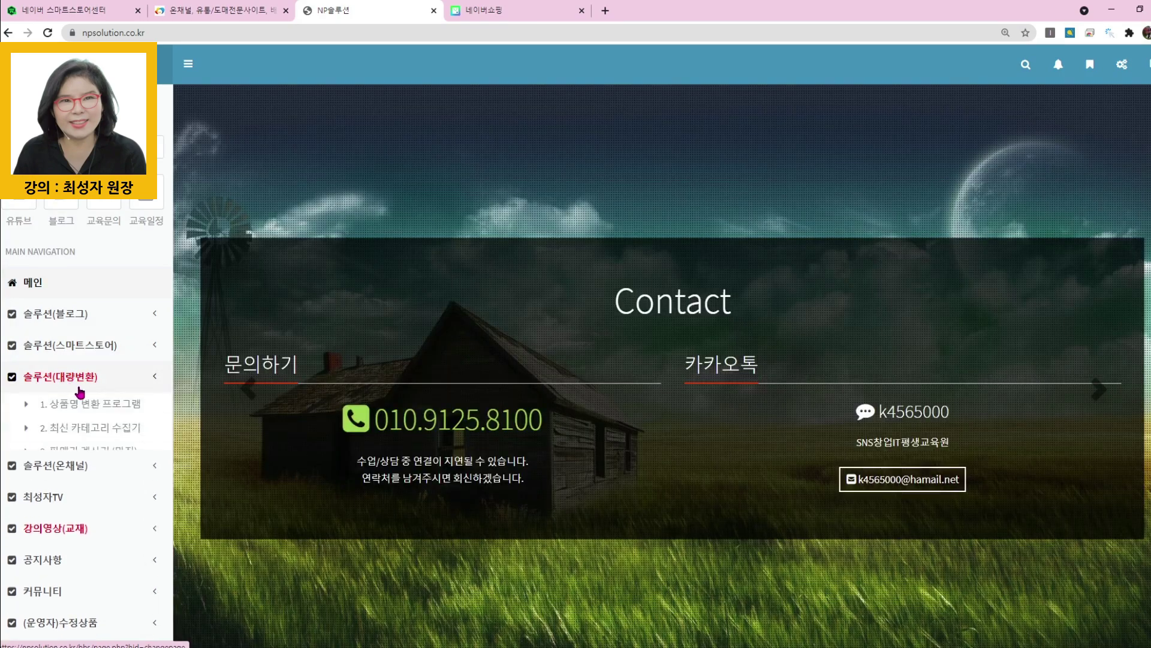
click(95, 405)
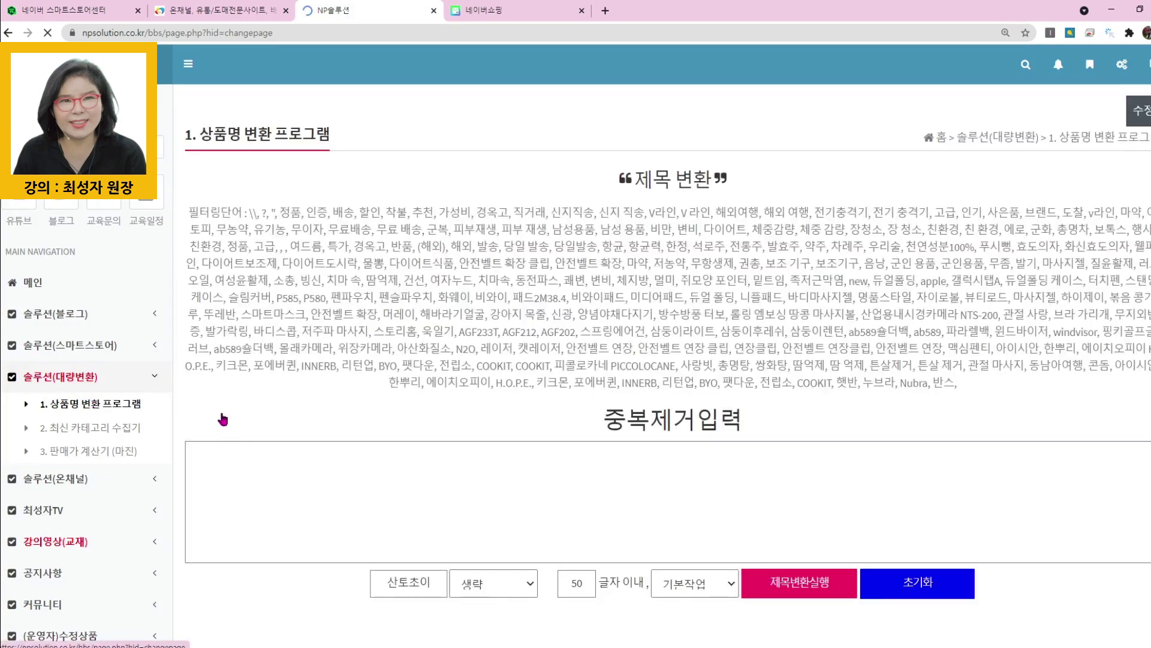
Highlight the whole 필터링단어 list under 제목 변환 to show the words filtered from product names.
drag(242, 258, 967, 390)
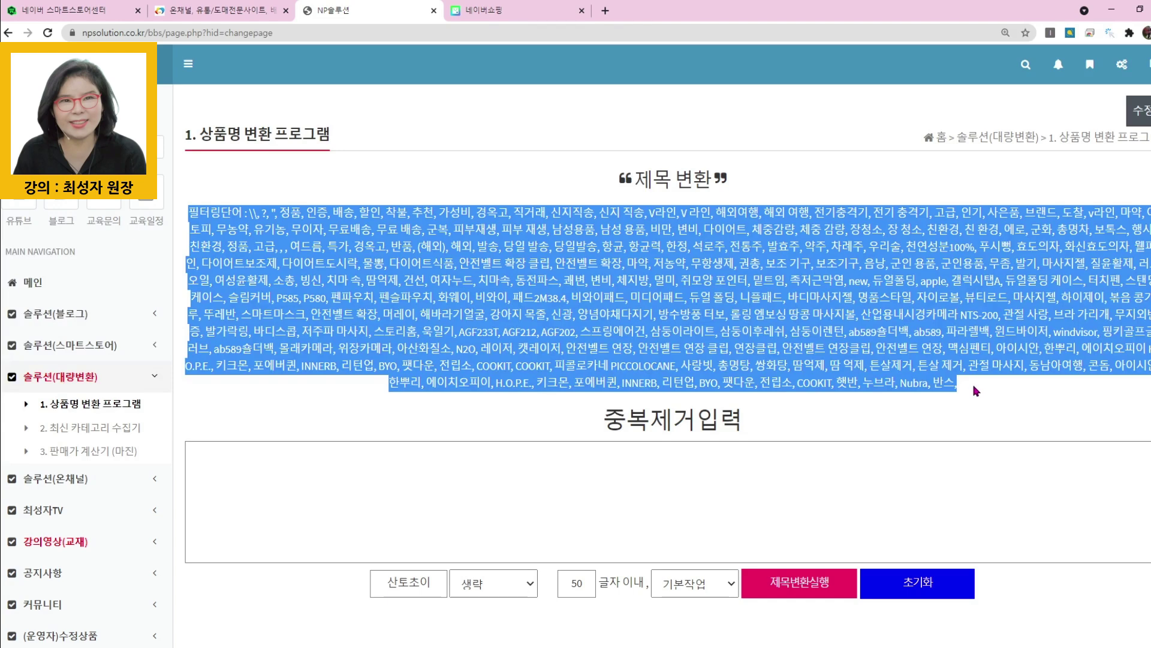
click(977, 391)
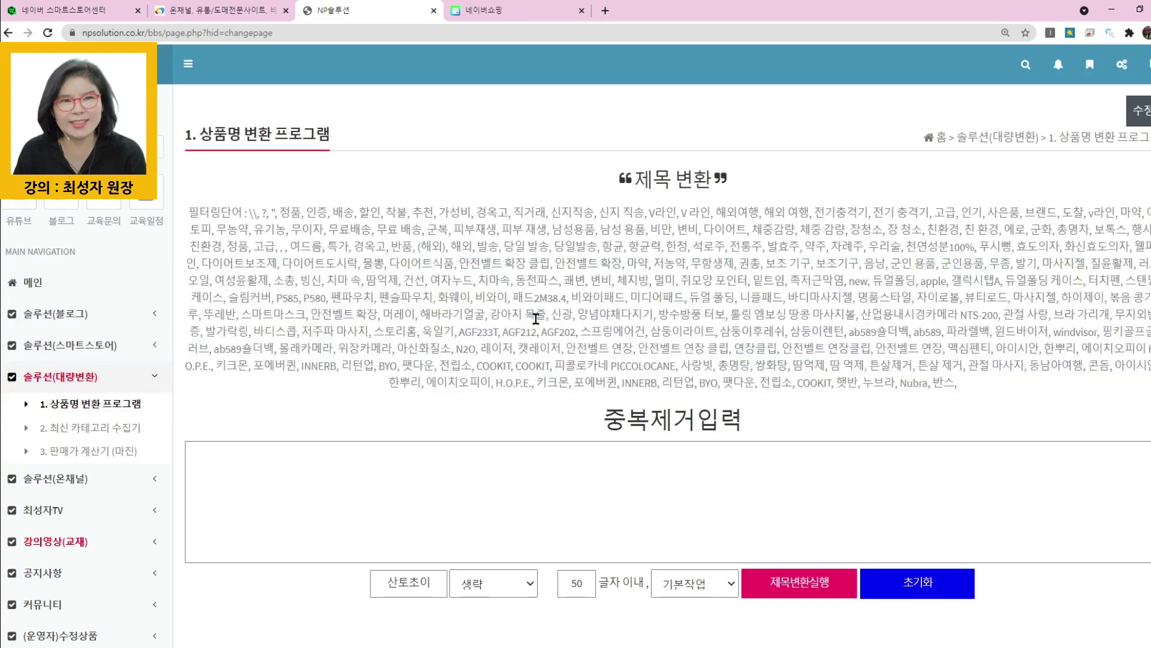
drag(191, 212, 966, 388)
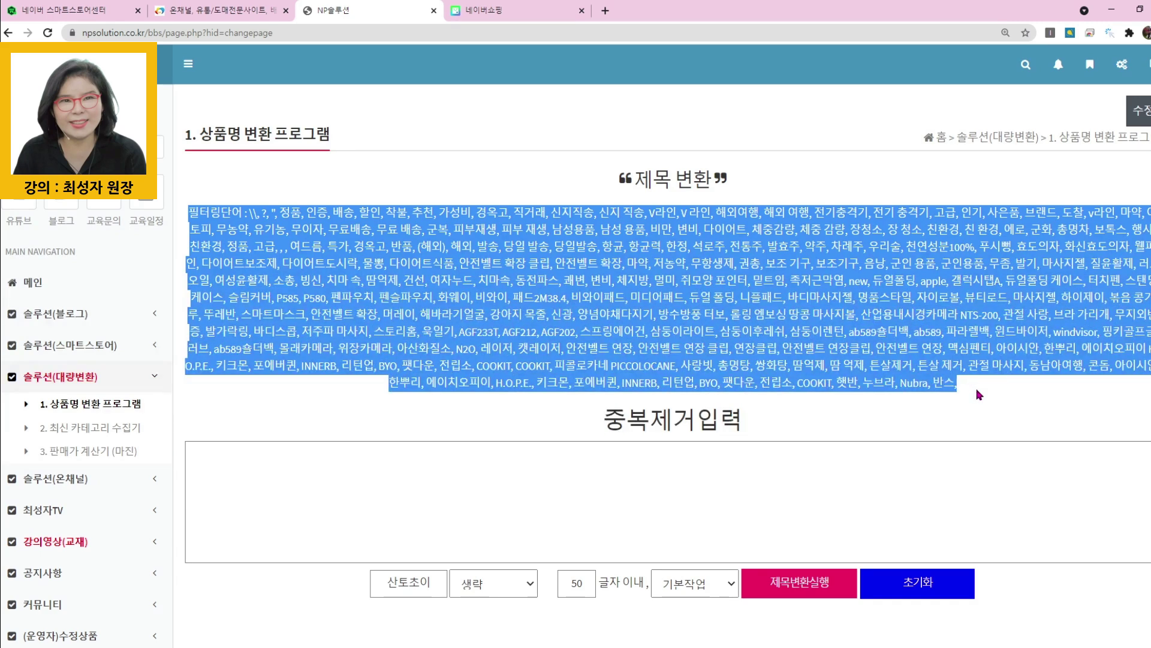
click(750, 321)
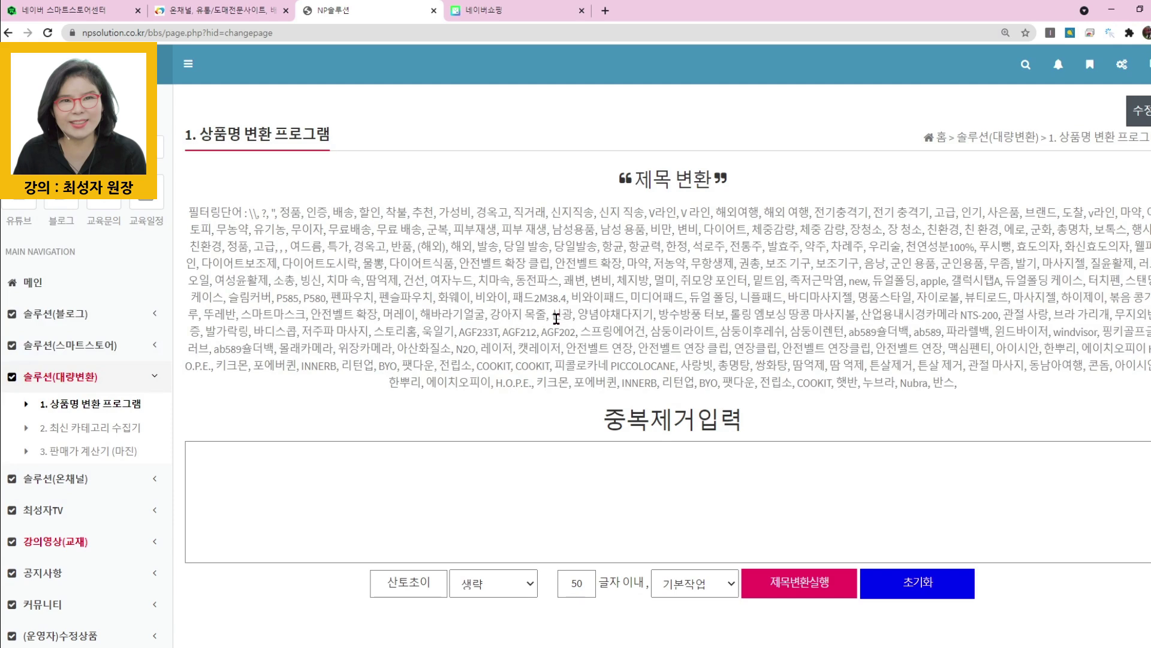
Point out individual risky terms in the 필터링단어 list by highlighting them, including "안전벨트 연장".
drag(562, 319, 624, 321)
click(614, 348)
drag(566, 348, 637, 351)
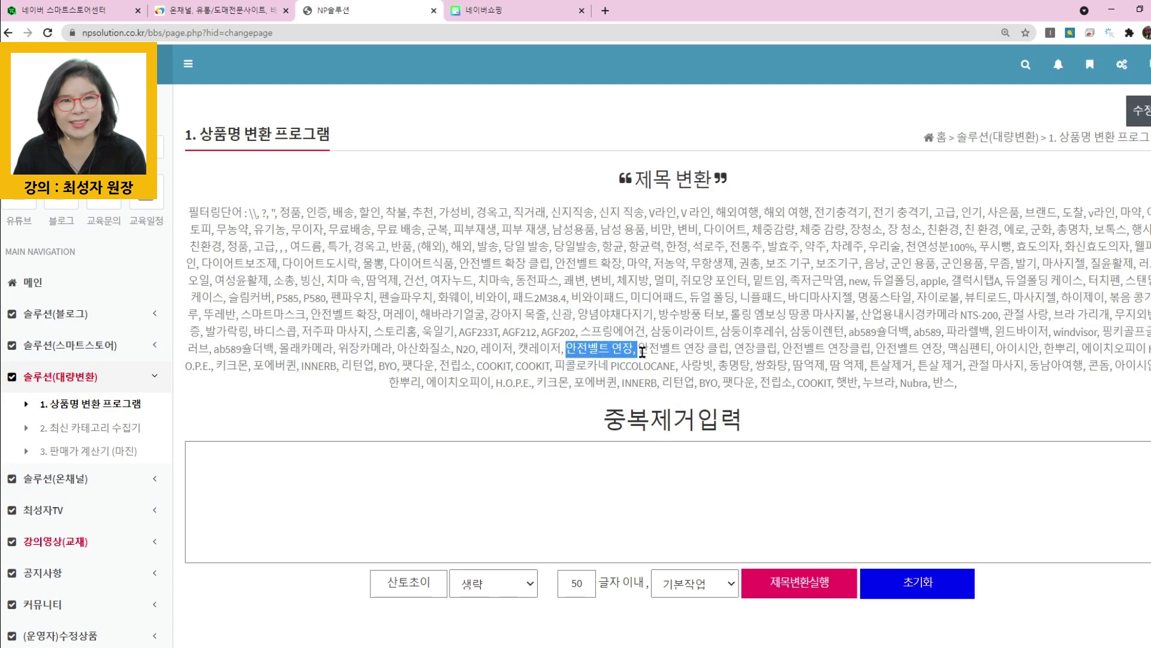
click(689, 367)
drag(721, 366, 749, 367)
drag(517, 281, 612, 283)
click(728, 294)
drag(826, 264, 847, 264)
click(871, 266)
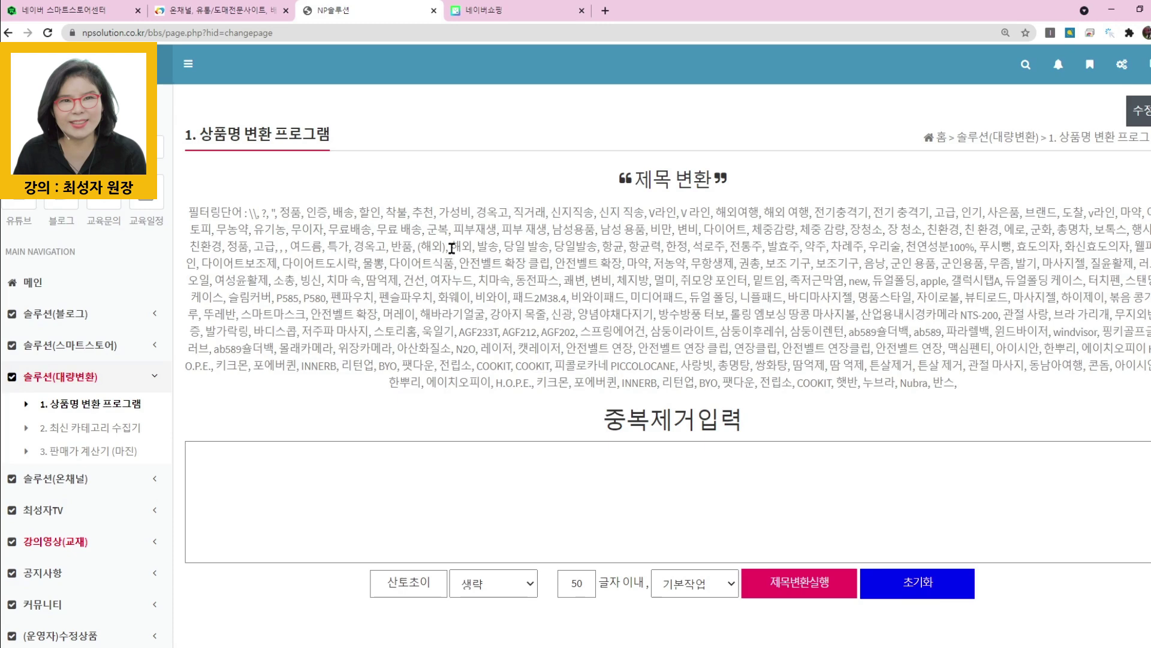
Highlight a few more terms in the filter word list, ending with the complete list selected.
mouse_move(327, 281)
mouse_down()
mouse_move(349, 283)
mouse_move(311, 282)
mouse_up()
click(283, 281)
drag(338, 348, 411, 383)
drag(188, 211, 970, 387)
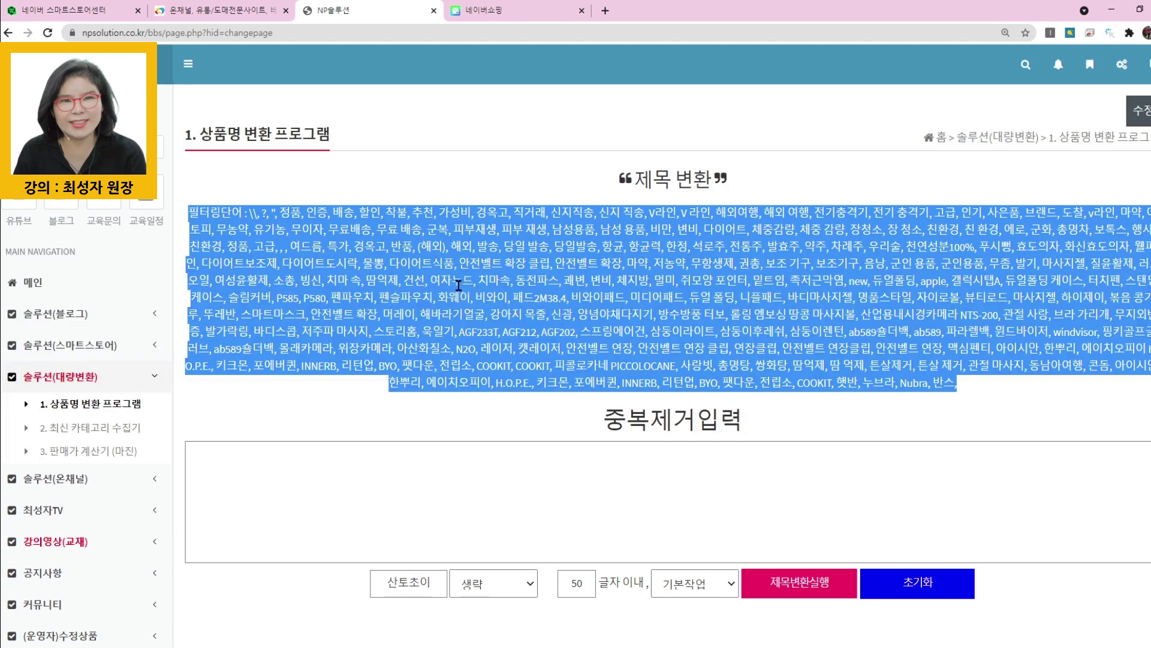
Highlight terms in the middle of the 필터링단어 list, then the whole list, and finally the term "무항생제".
click(350, 277)
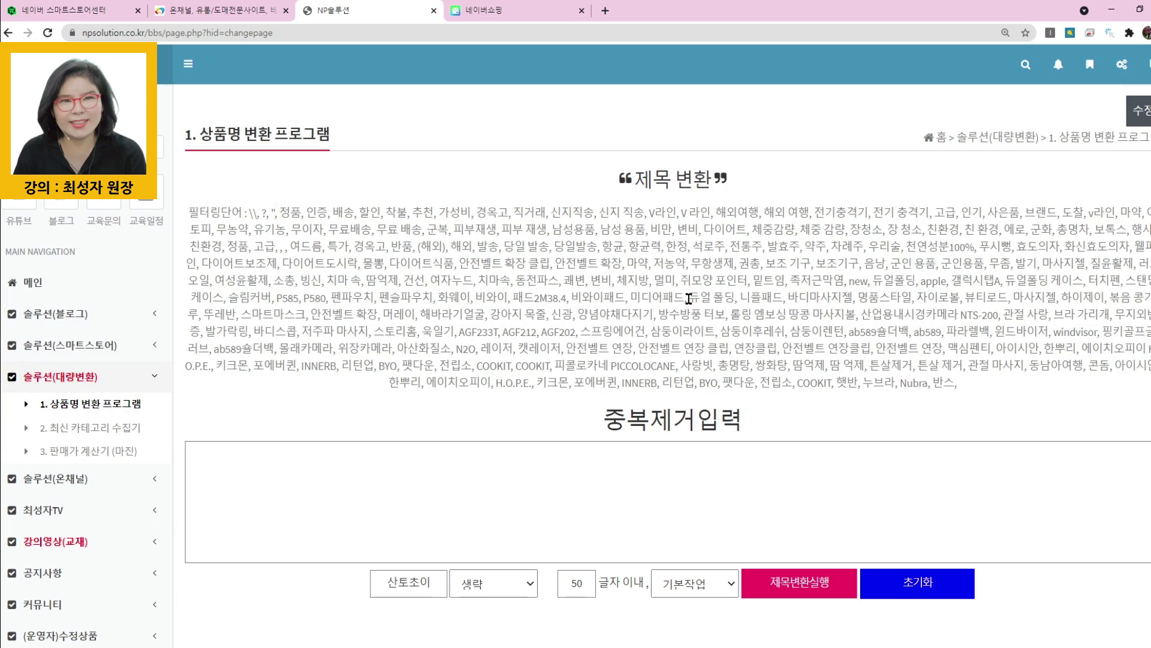
drag(641, 298, 725, 298)
drag(190, 214, 954, 385)
click(779, 317)
drag(693, 262, 736, 264)
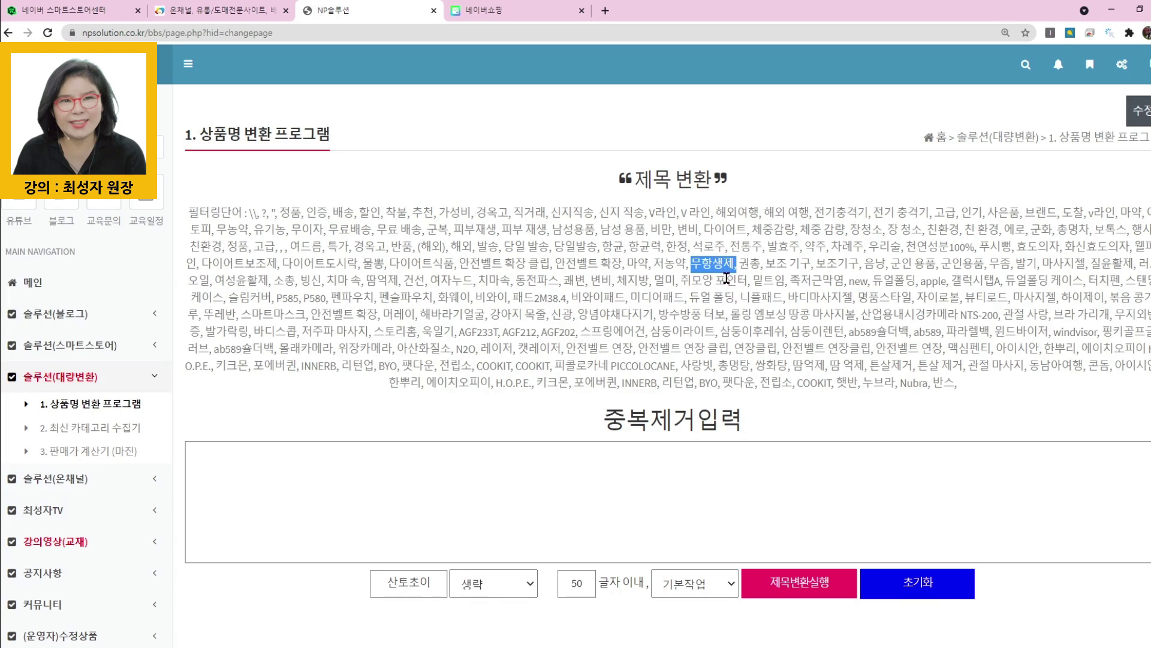
Highlight the terms around "무항생제" again, then the complete 필터링단어 list, and clear the selection.
drag(681, 279, 726, 266)
click(696, 284)
drag(692, 260, 734, 264)
drag(189, 211, 977, 390)
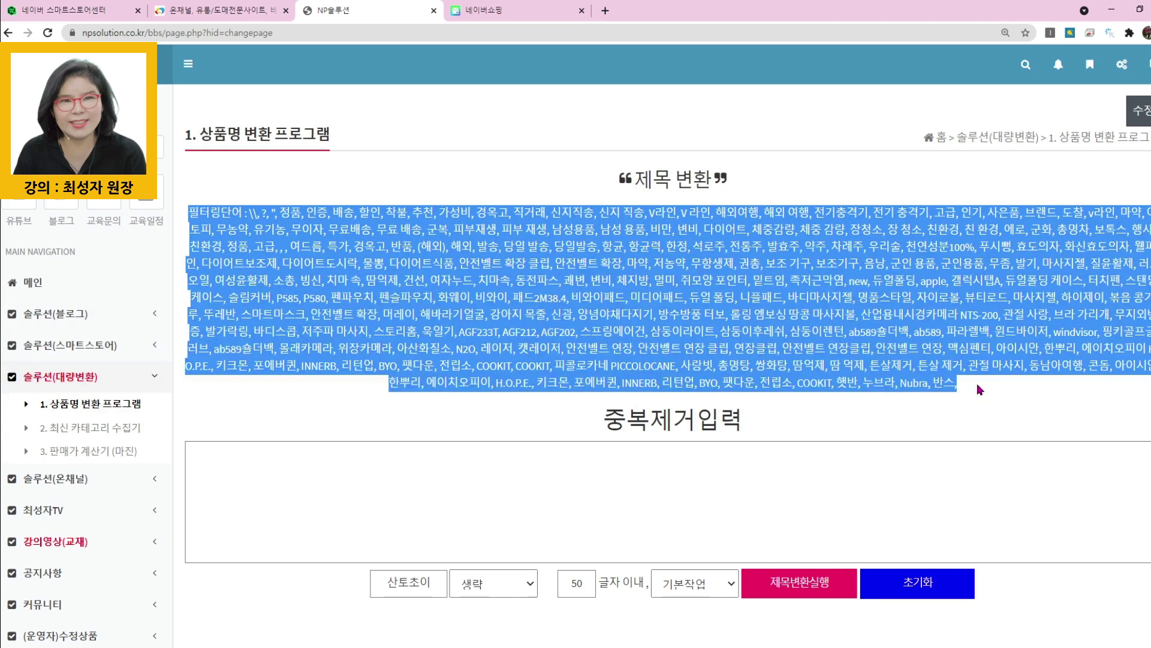
click(830, 339)
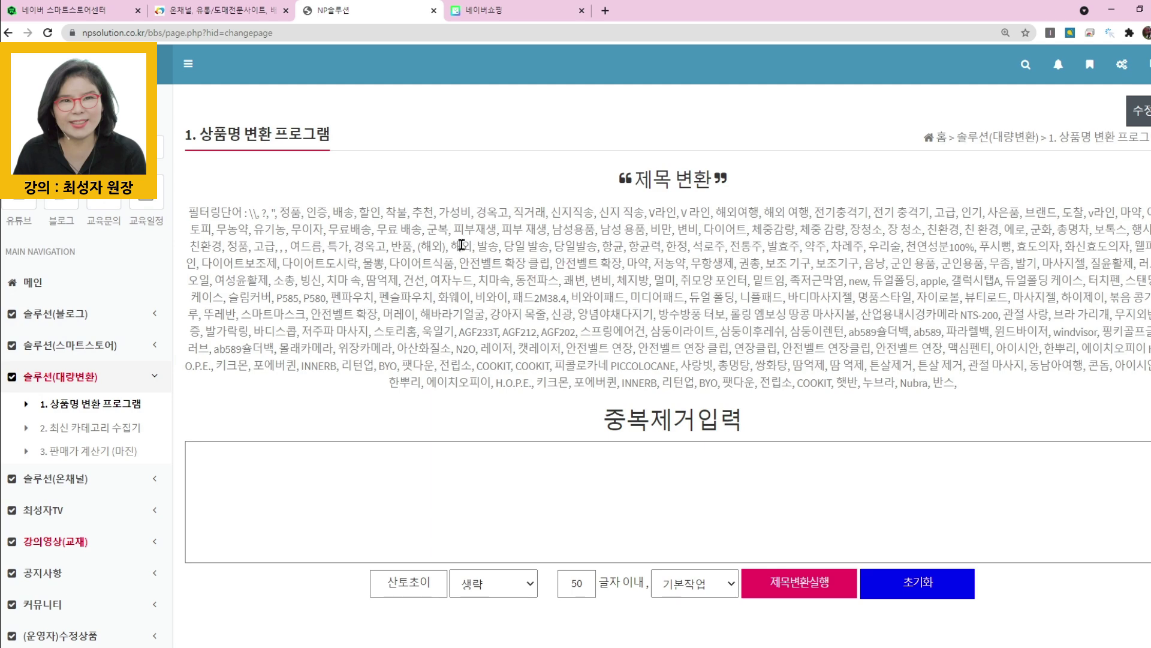
Highlight the filter words from "해외" through "변비", then a short term further down, and clear the selection.
drag(460, 247, 628, 282)
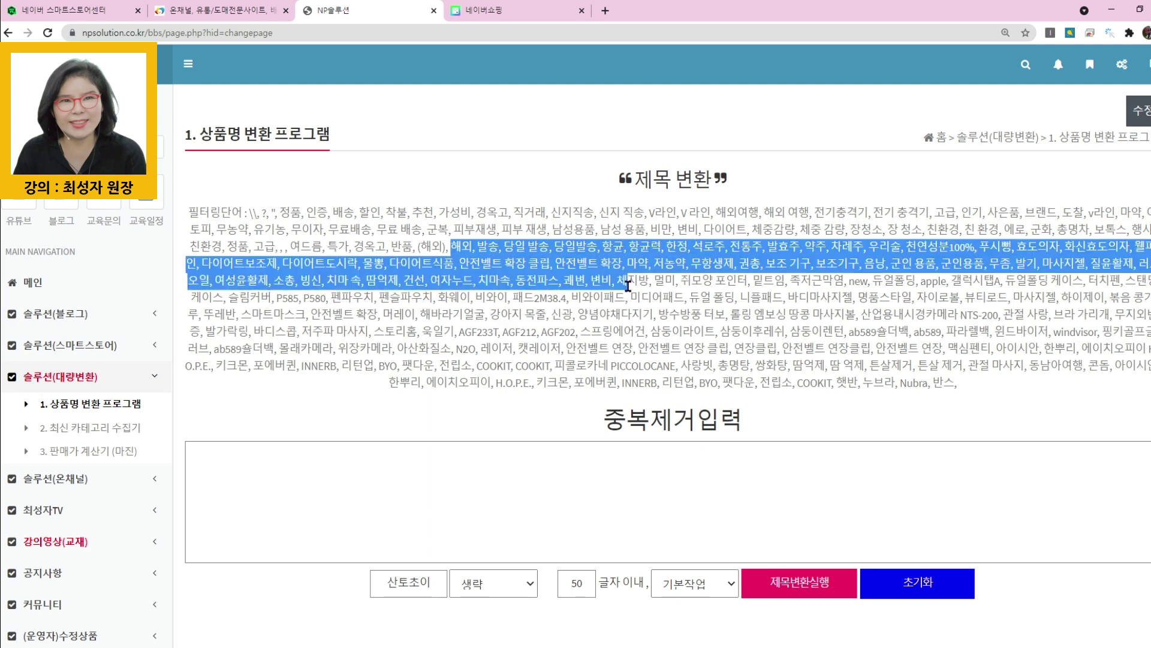
drag(491, 315, 534, 317)
click(689, 345)
click(569, 334)
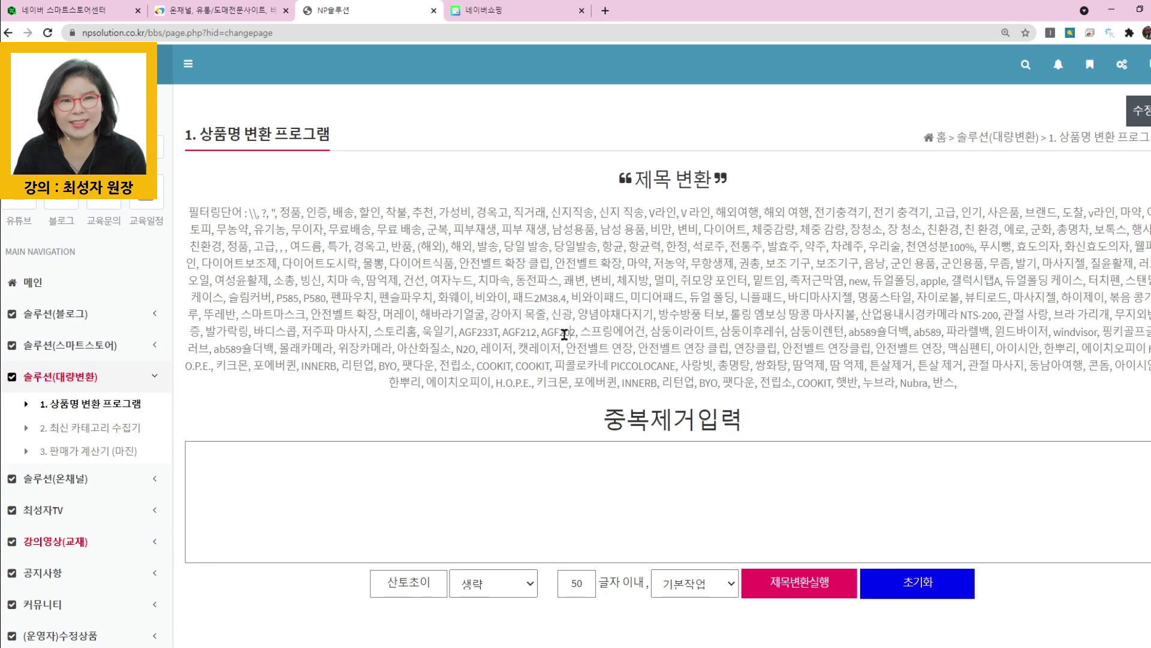
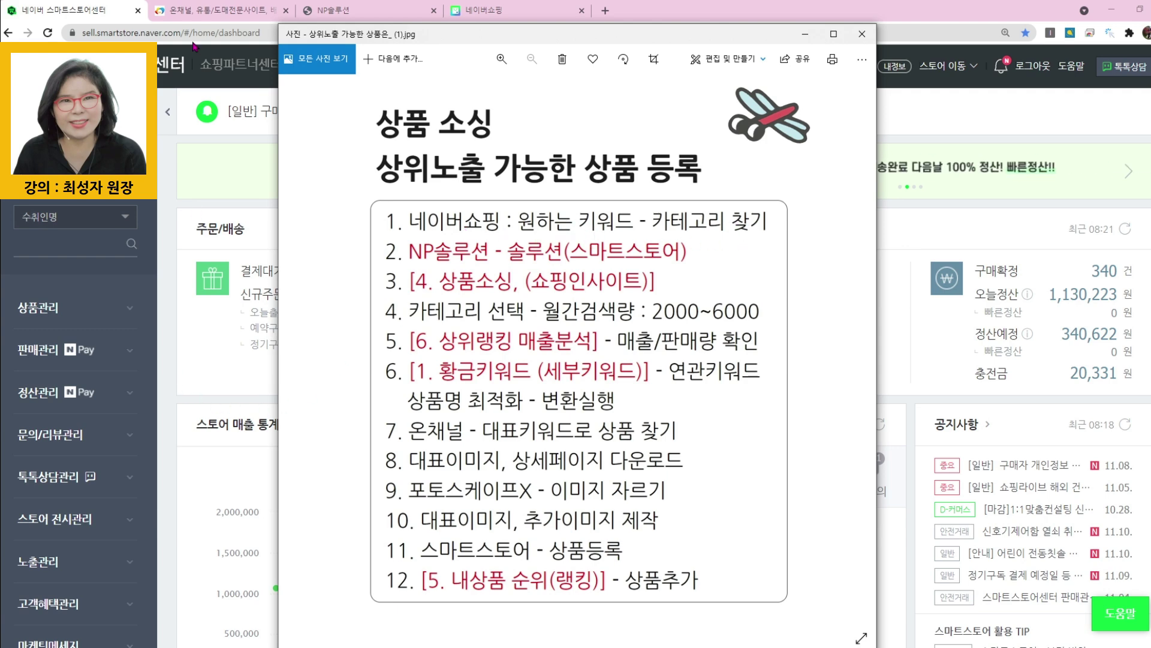
Switch to 네이버쇼핑 and search for "스키모자".
click(488, 15)
click(487, 15)
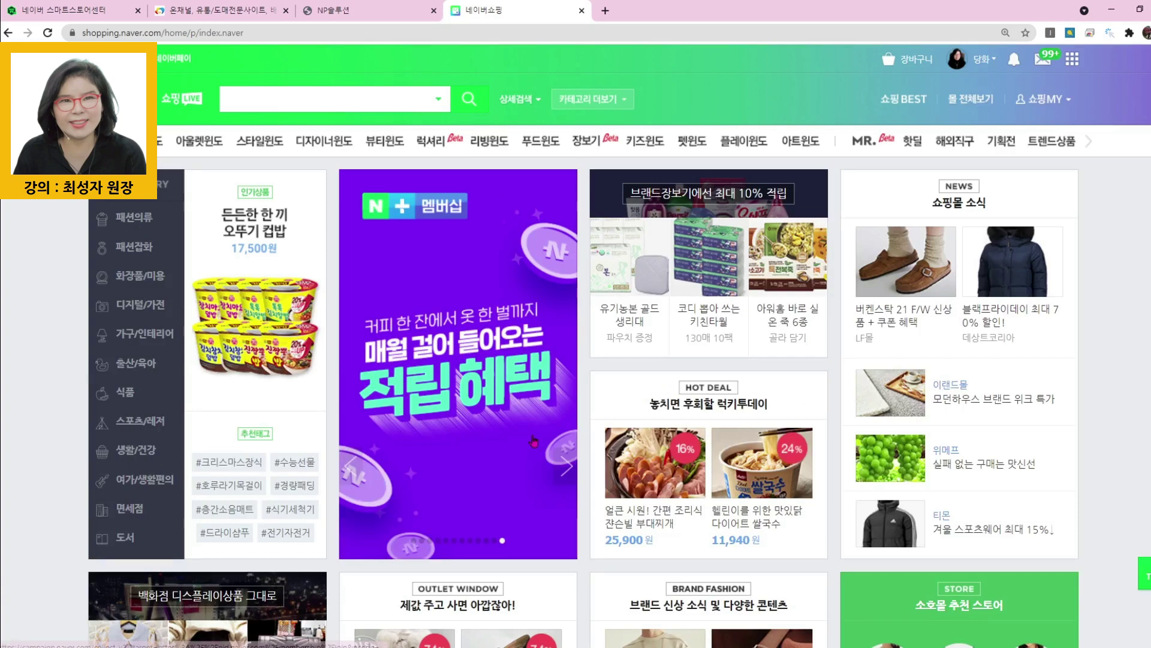
click(317, 99)
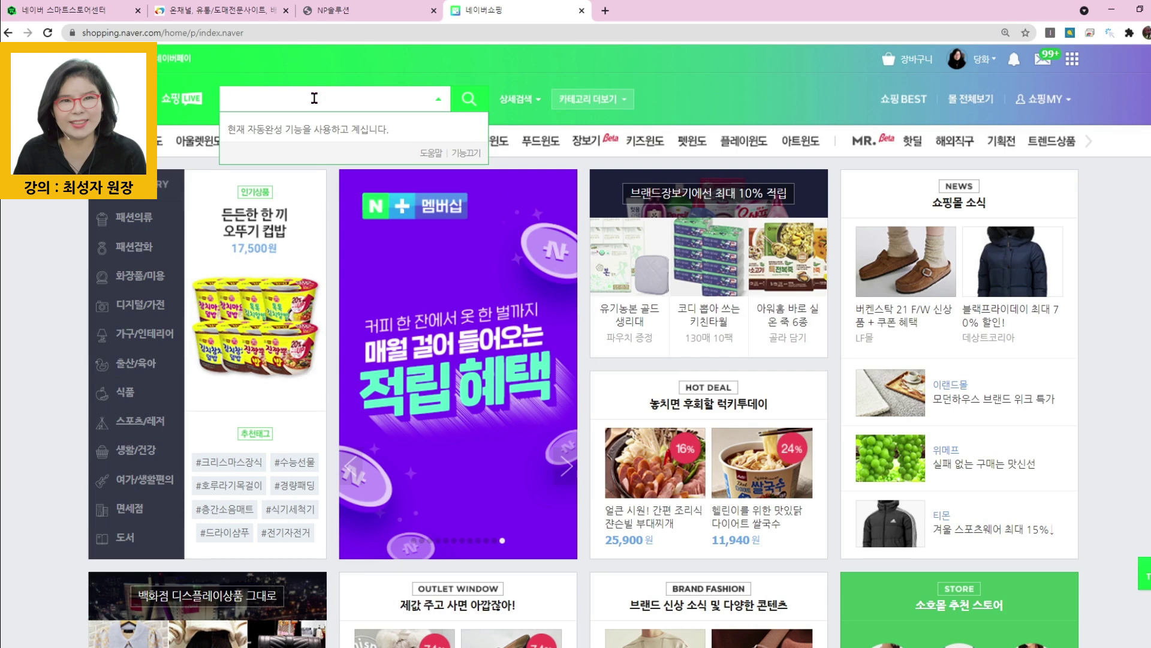
text(스키모재)
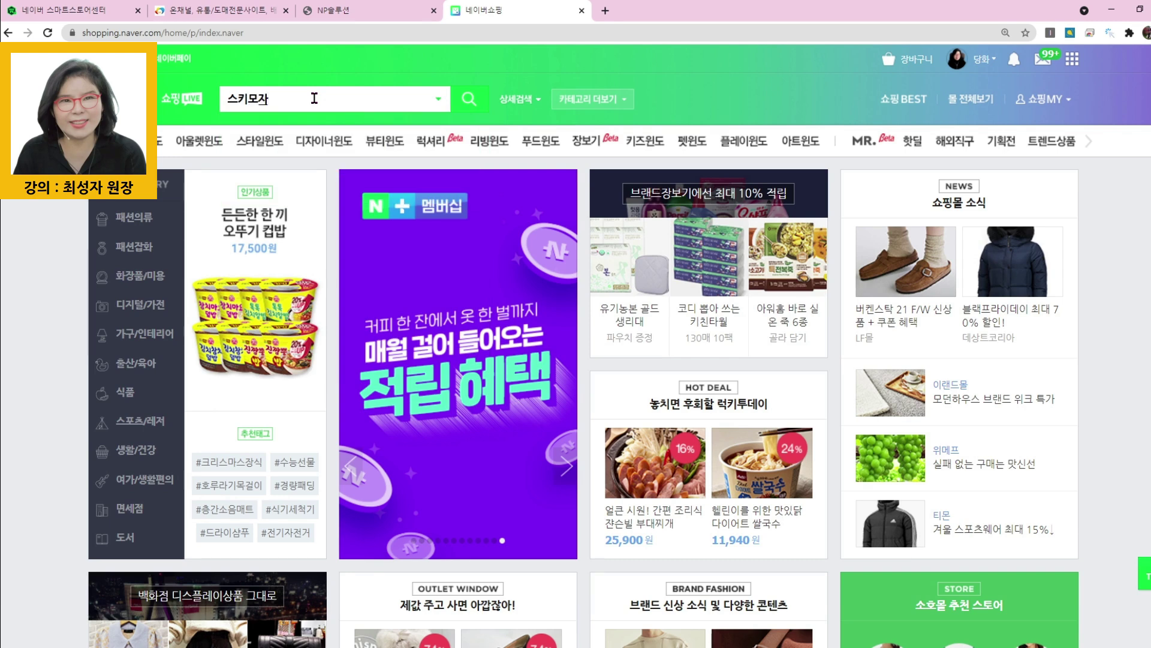
key(Return)
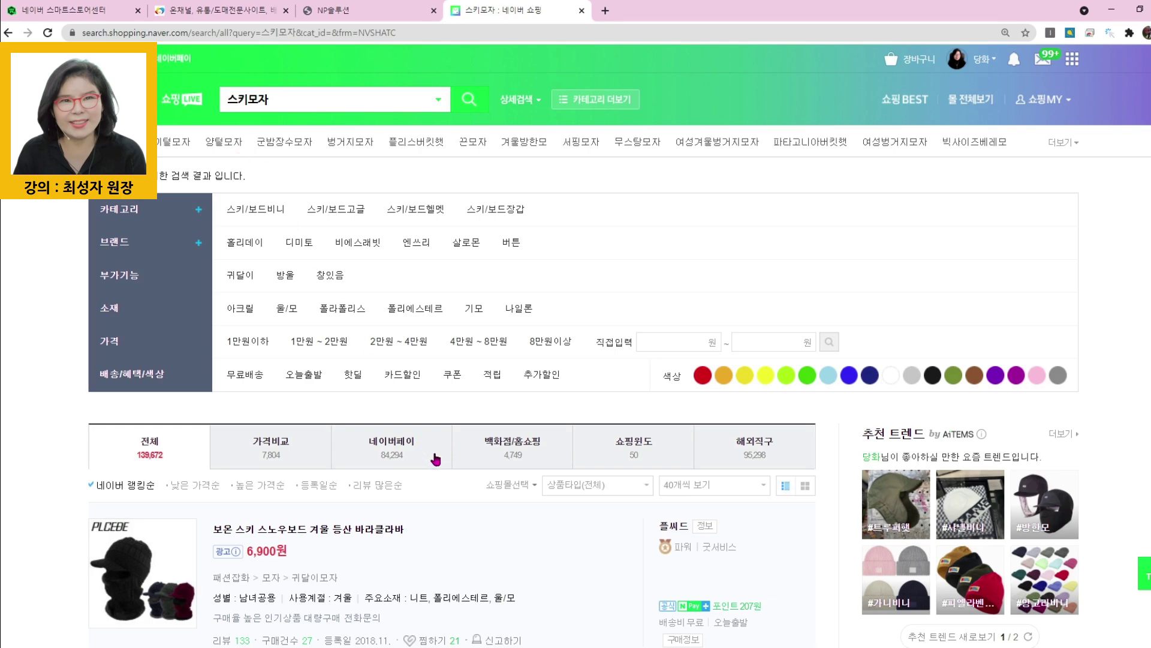
Look down through the 스키모자 search results and examine the category path listed under each product.
scroll(459, 462, down, 8)
scroll(460, 469, down, 2)
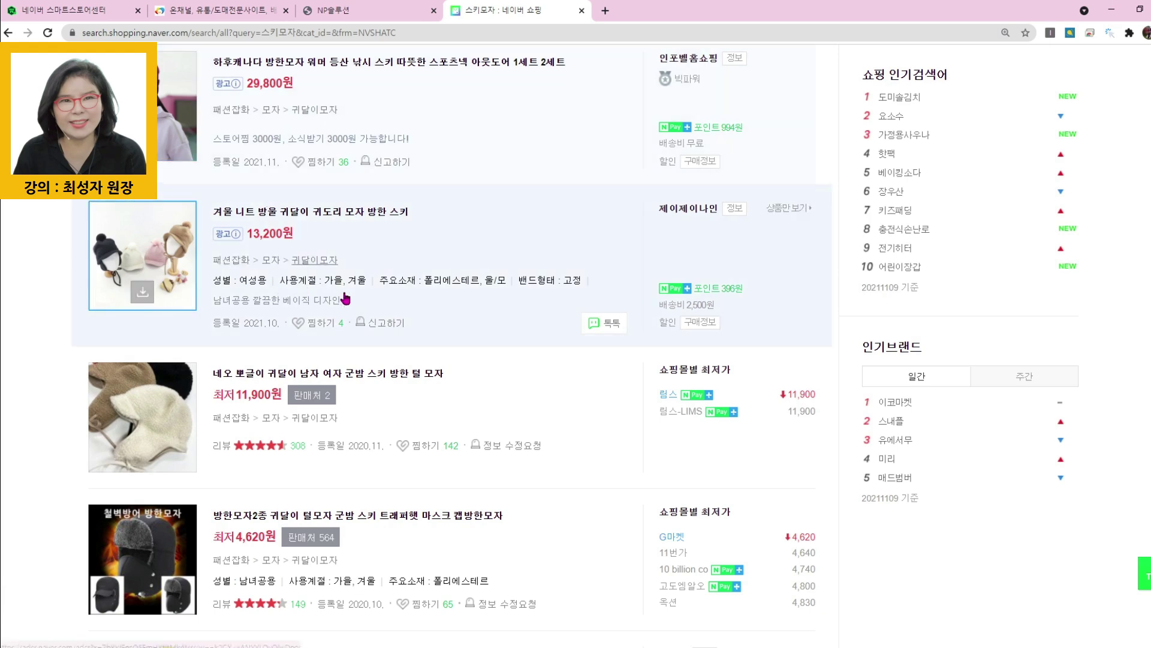
scroll(401, 343, down, 5)
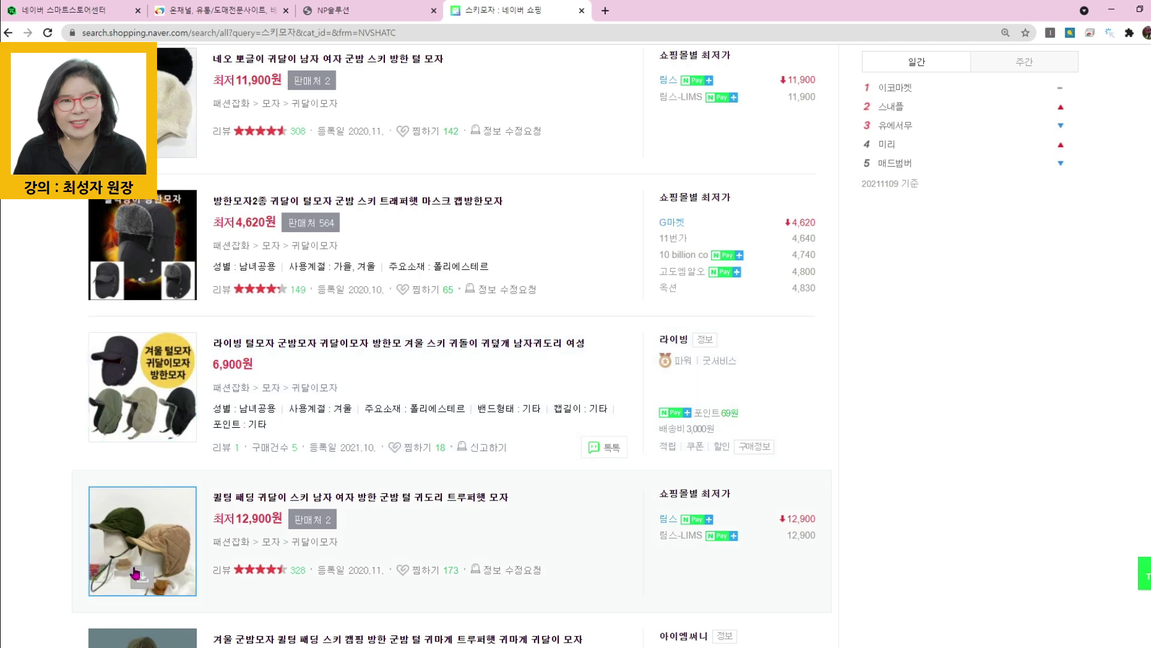
scroll(347, 571, down, 5)
scroll(347, 571, down, 4)
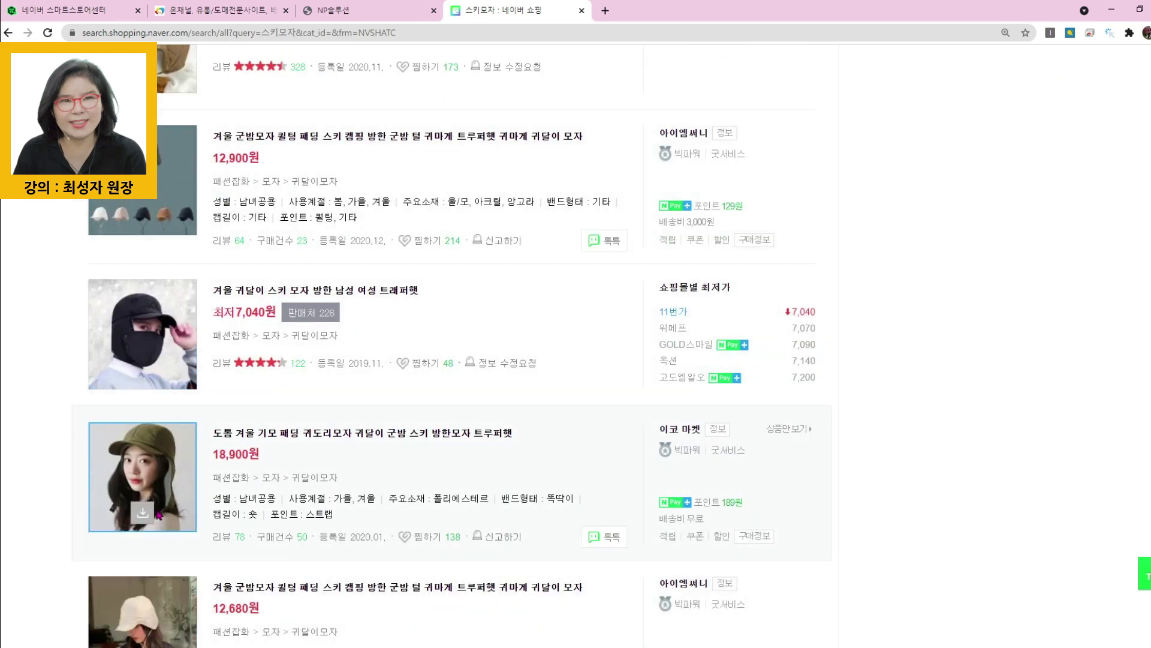
scroll(180, 540, down, 5)
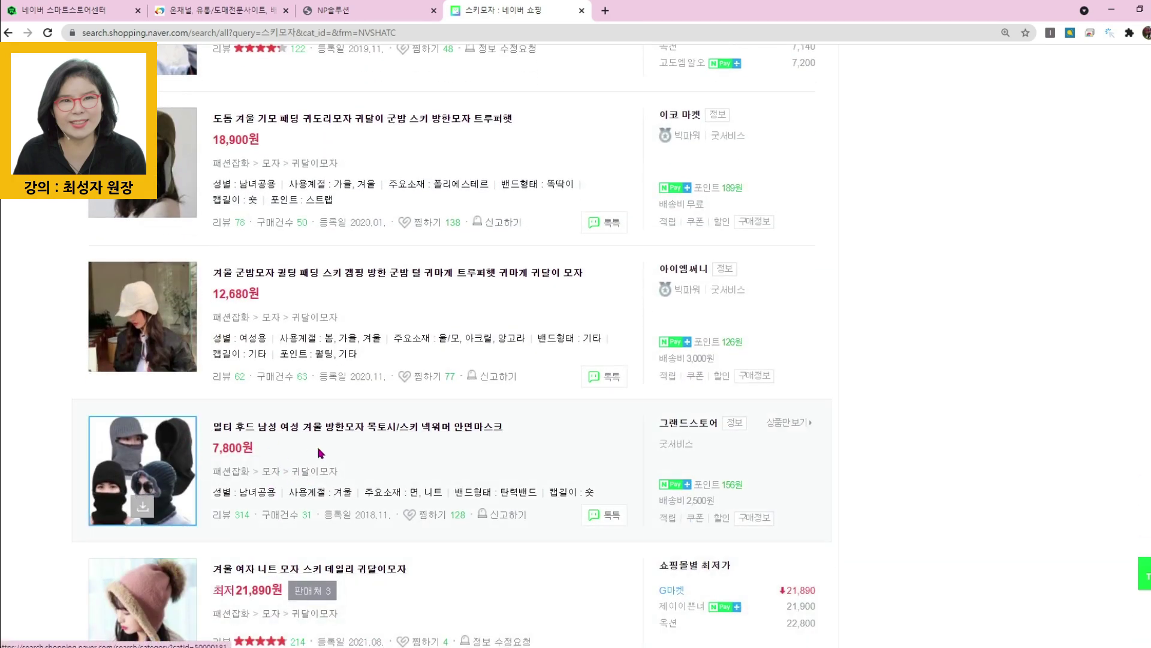
scroll(316, 452, up, 8)
scroll(326, 404, down, 3)
scroll(393, 407, down, 9)
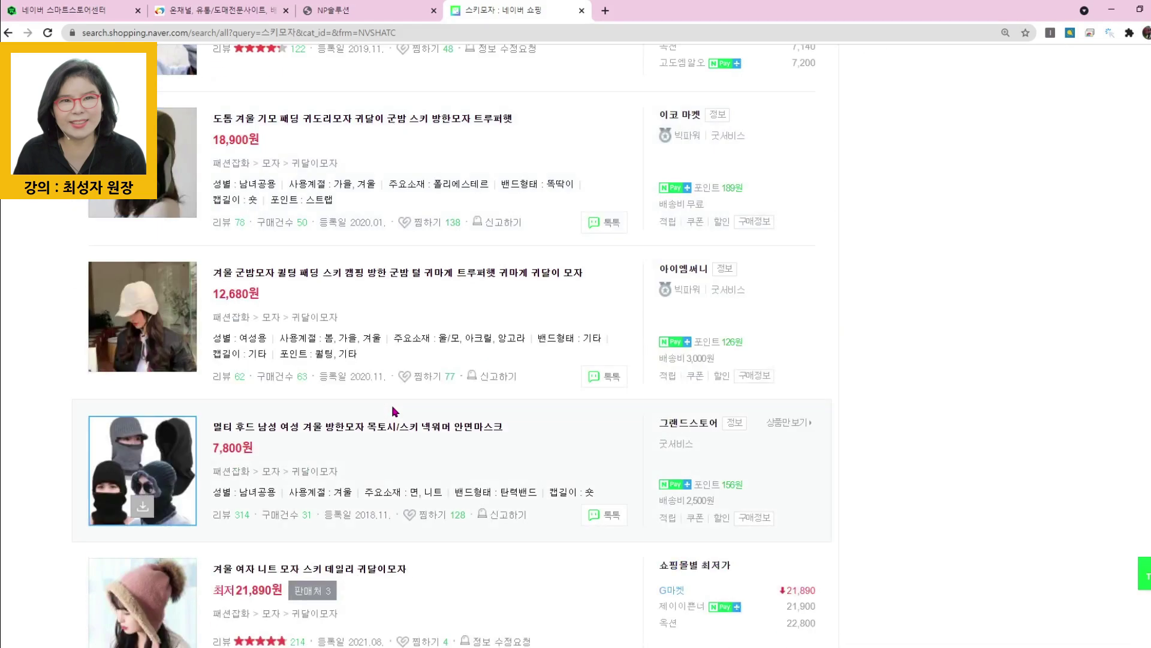
scroll(394, 411, down, 4)
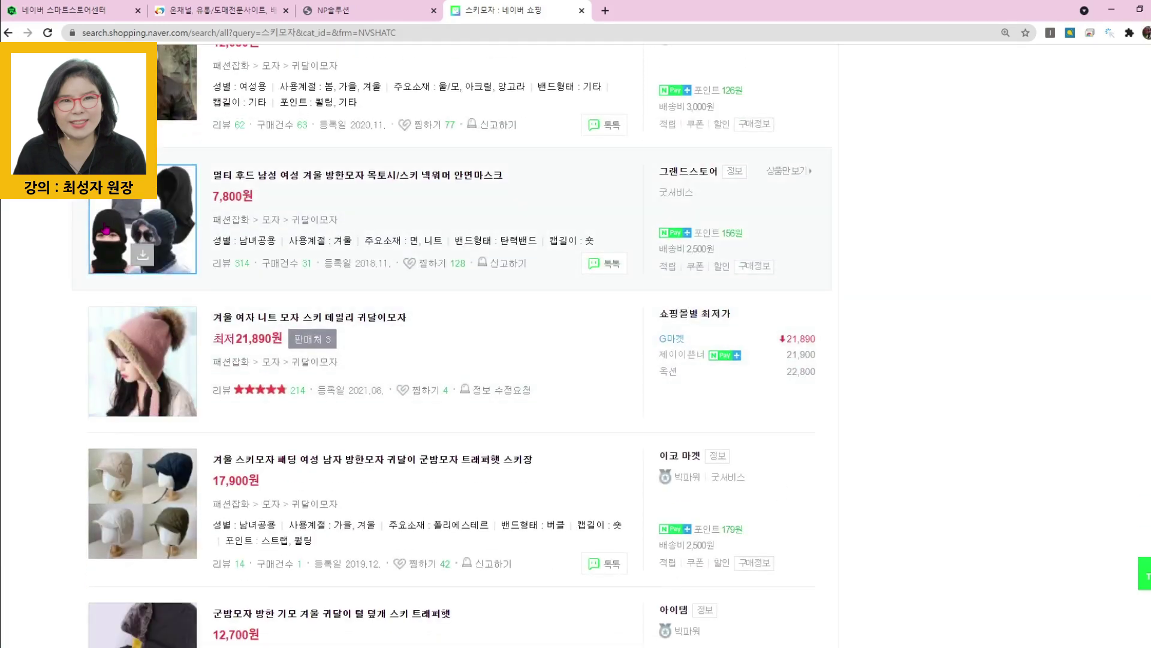
scroll(306, 401, down, 14)
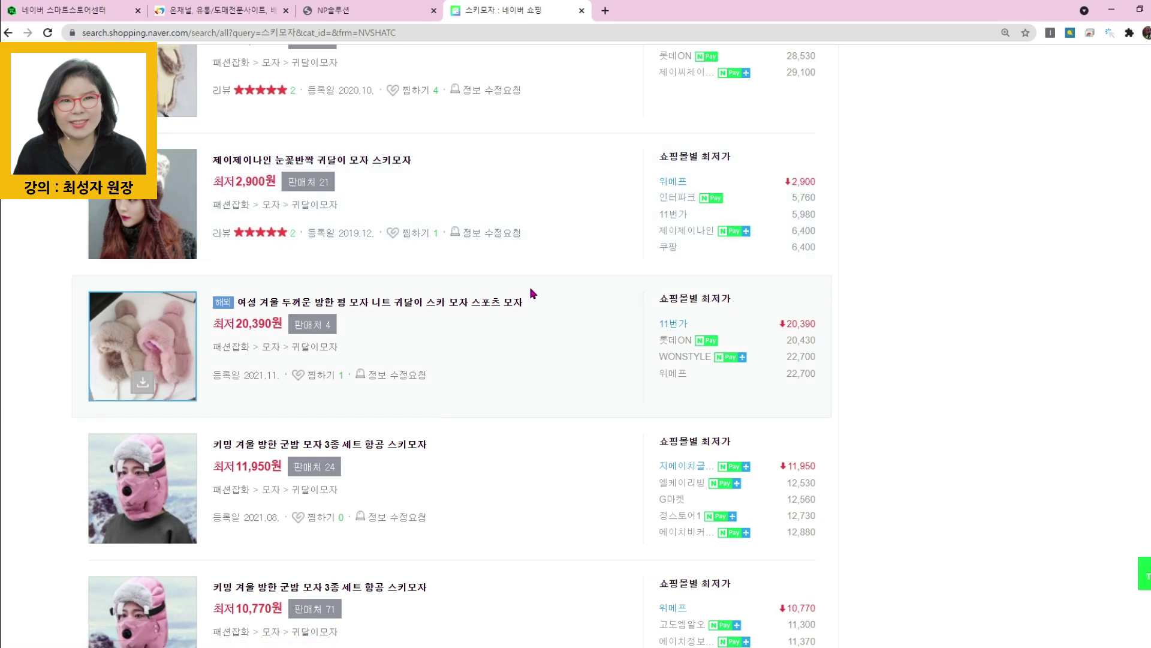
Go back up through the 스키모자 results, comparing the products' category paths again.
scroll(530, 293, up, 5)
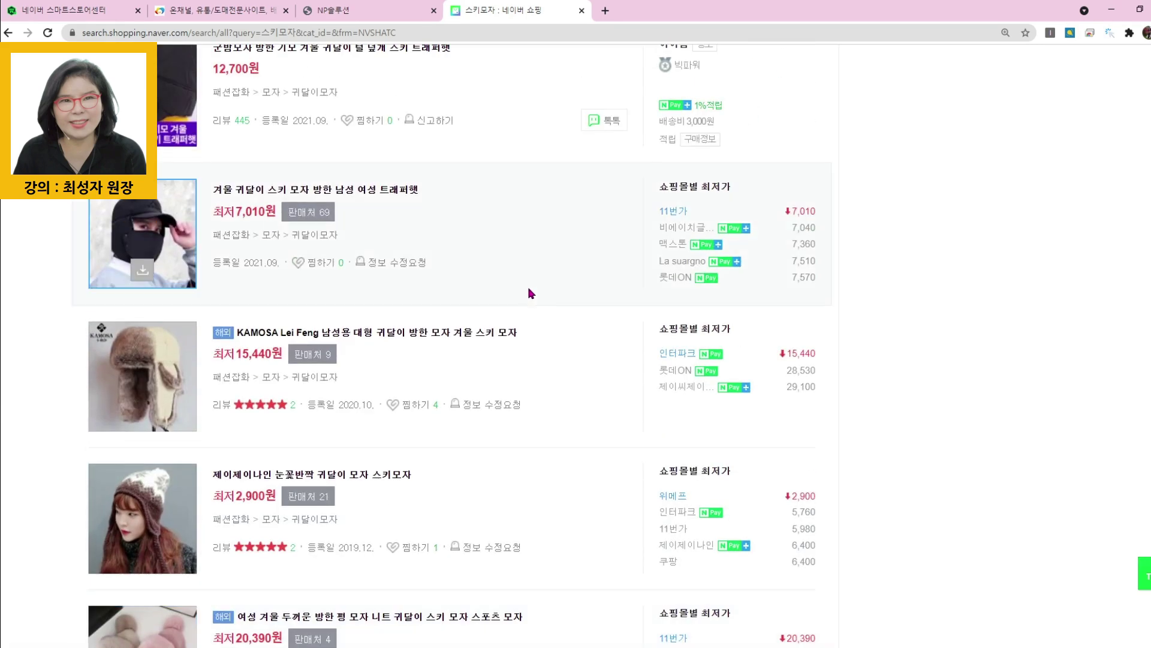
scroll(530, 293, up, 3)
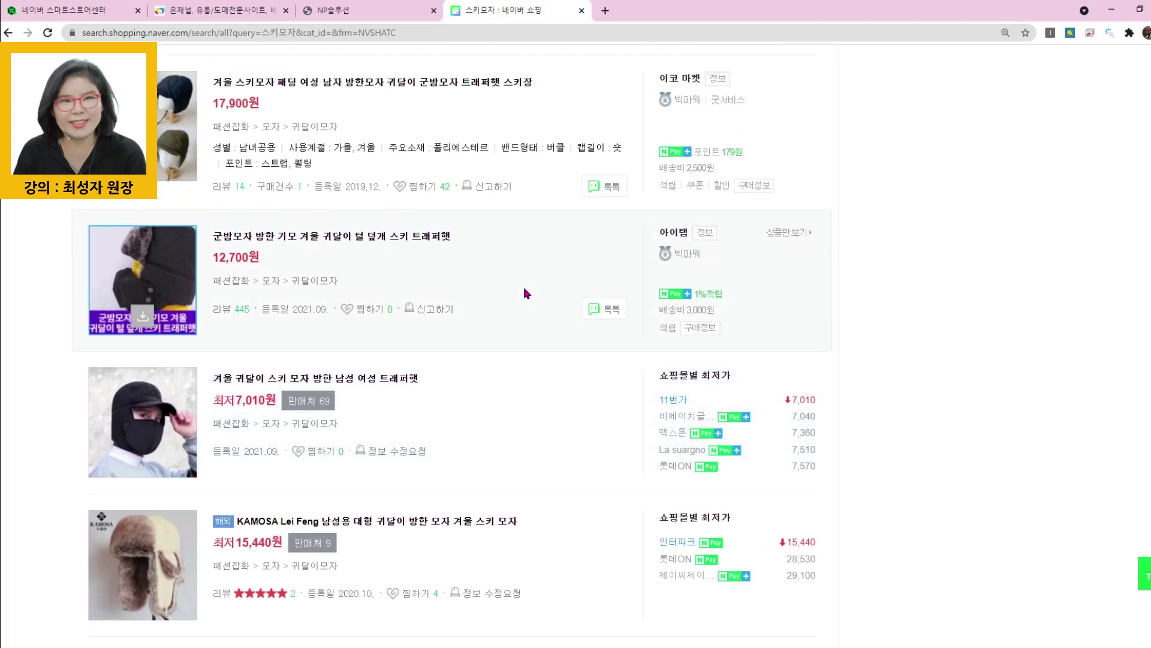
scroll(525, 294, up, 3)
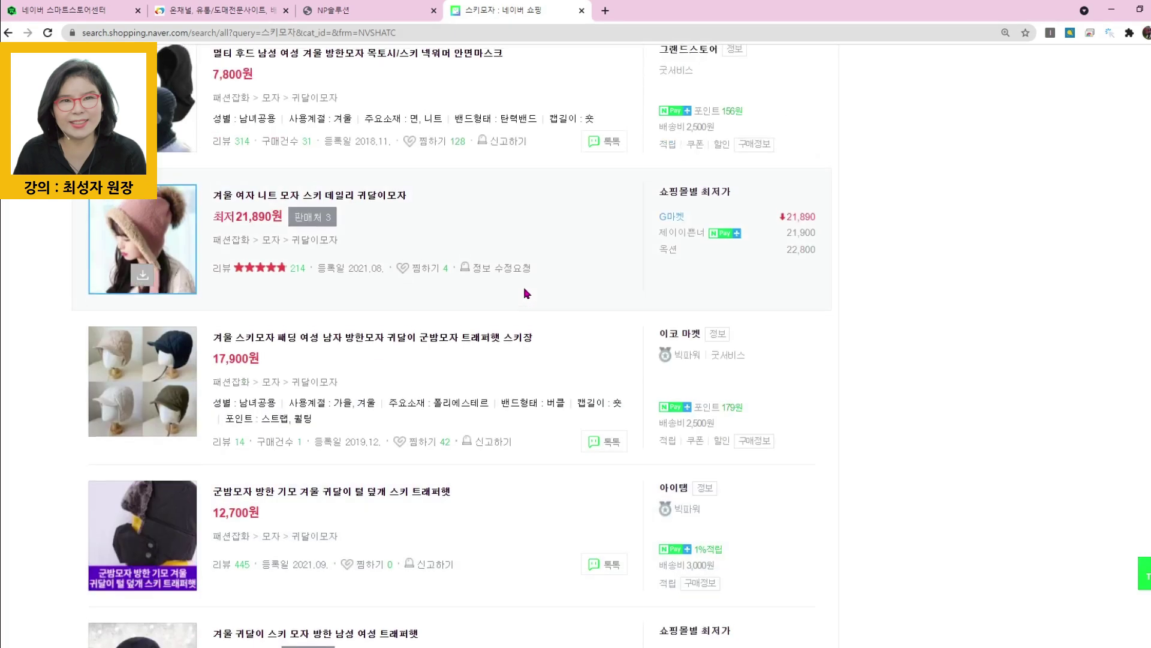
scroll(503, 295, up, 3)
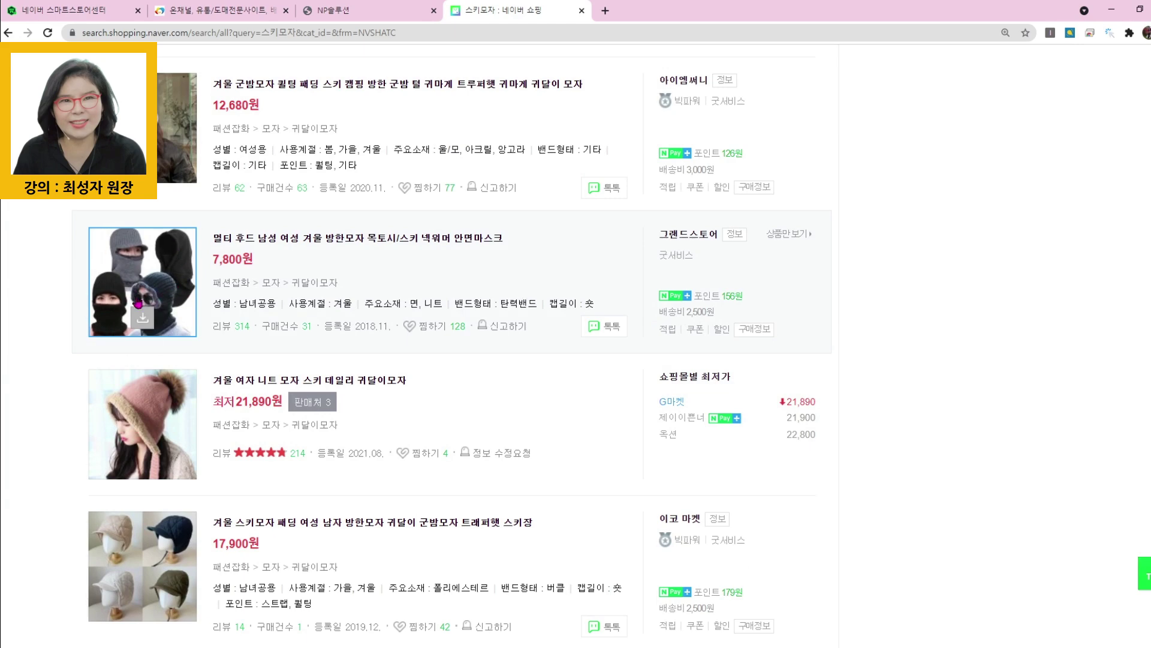
scroll(414, 343, up, 10)
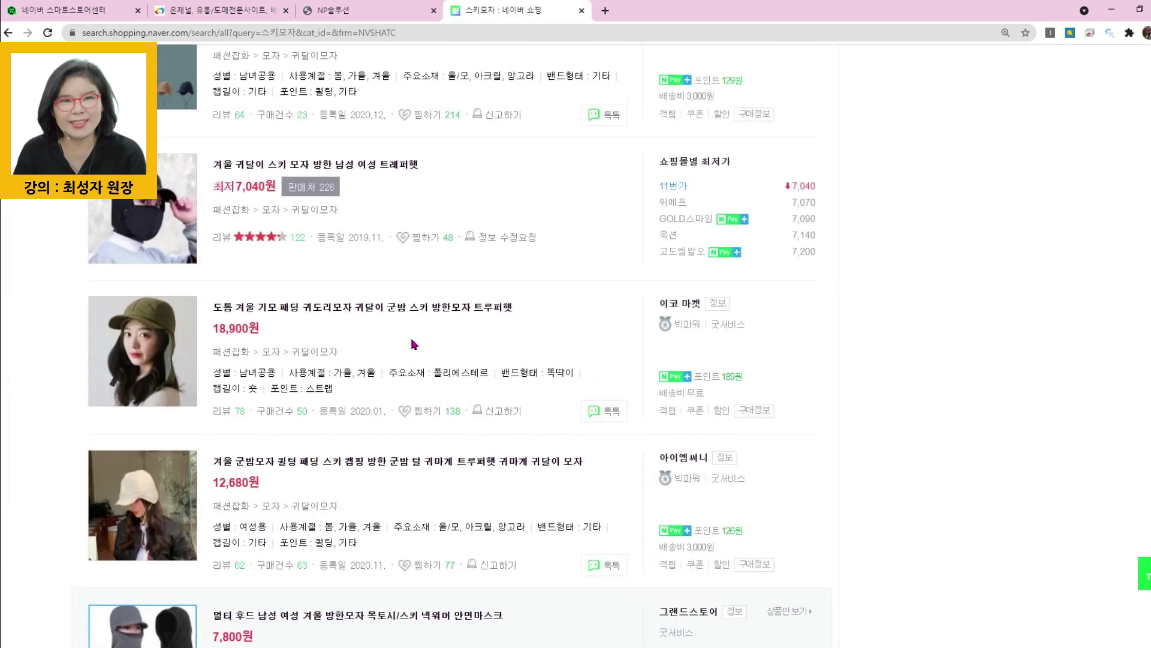
scroll(474, 324, up, 3)
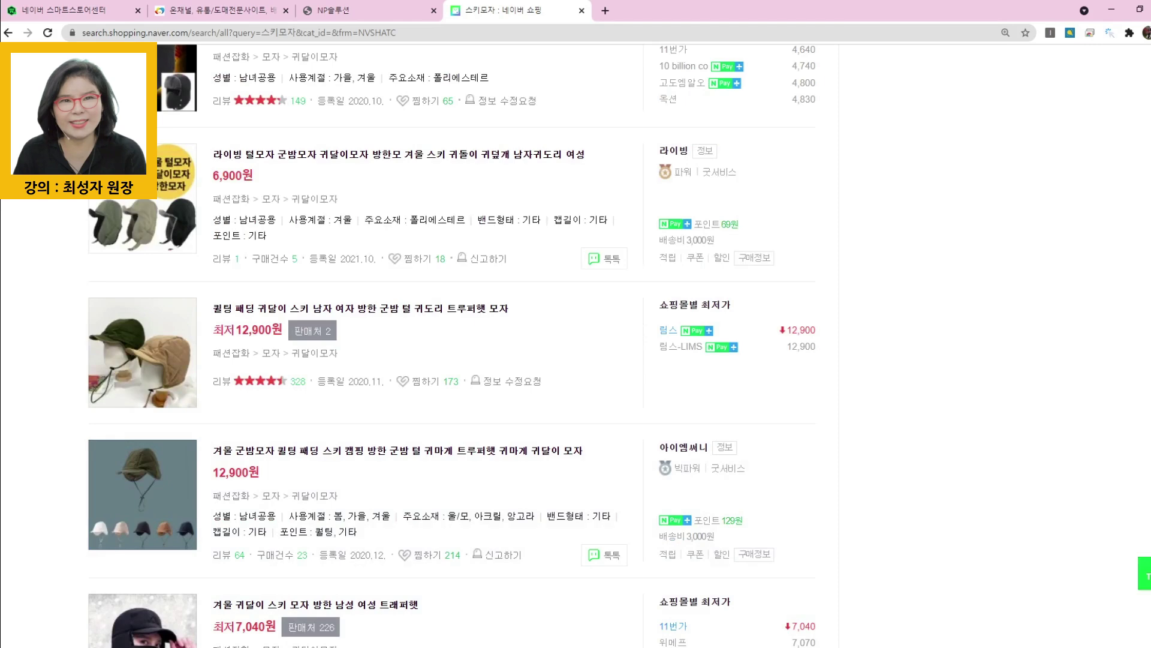
Consult the 상품 소싱 checklist image, then review the categories of the first 스키모자 listings.
click(969, 615)
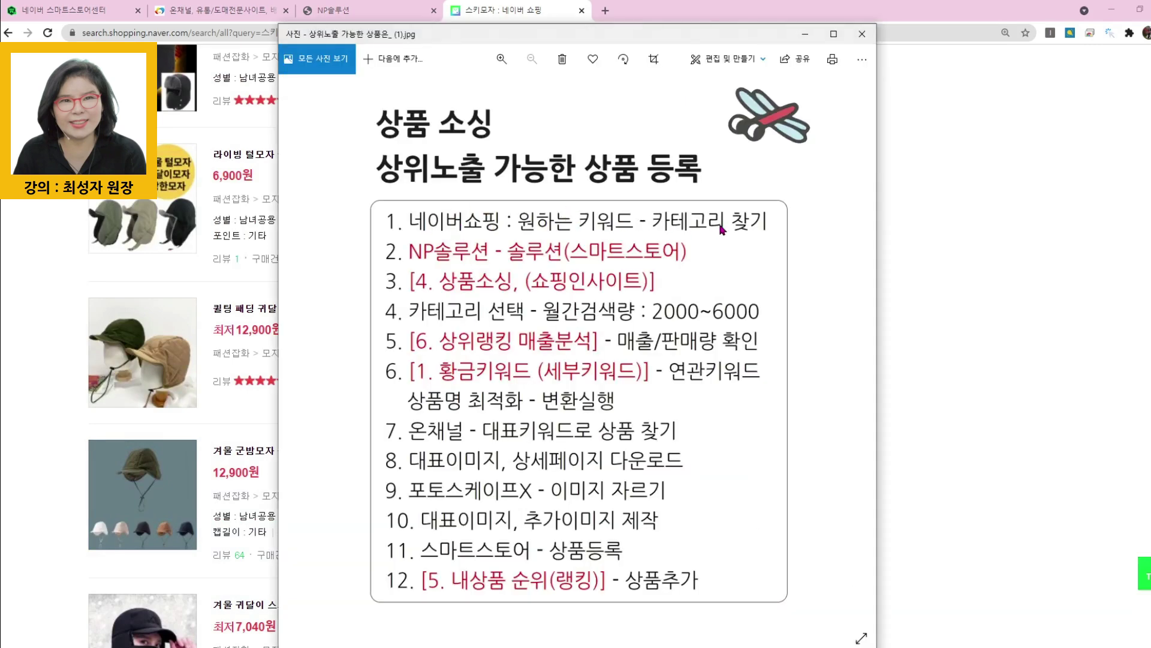
click(986, 294)
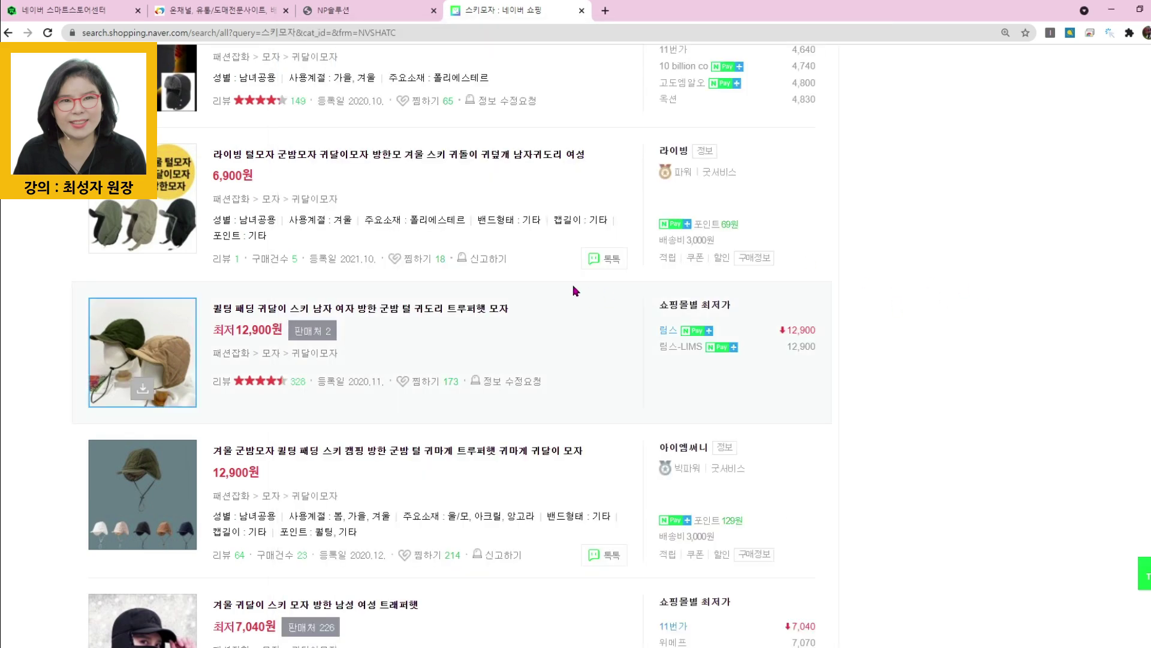
scroll(367, 267, up, 1)
scroll(281, 216, up, 10)
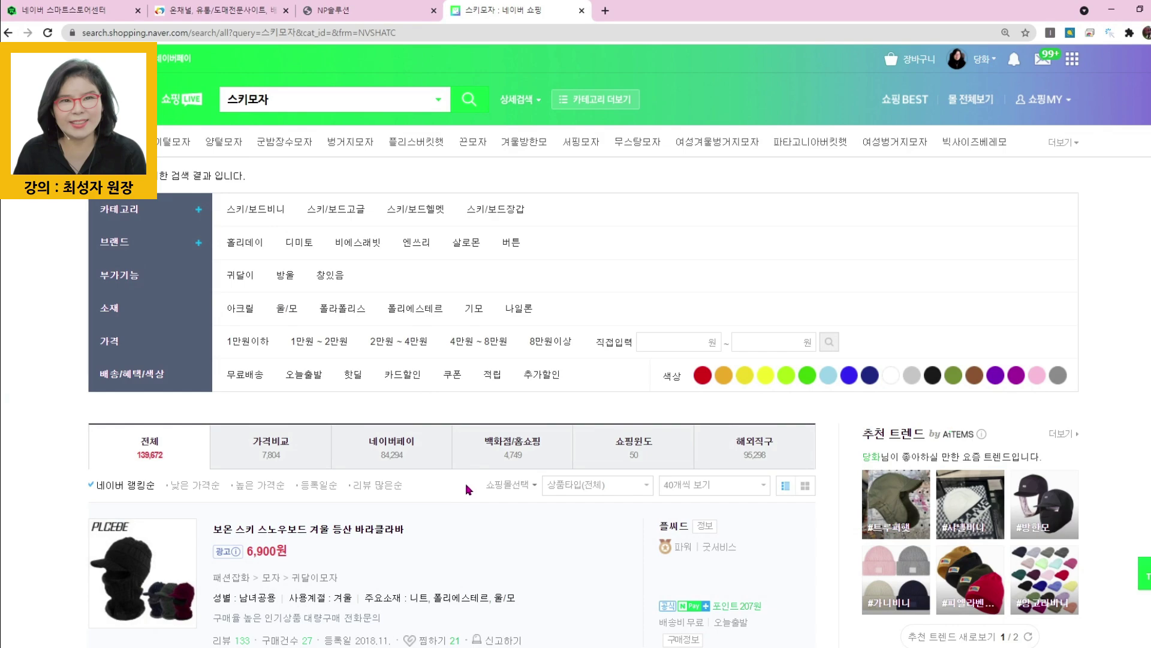
scroll(468, 487, down, 6)
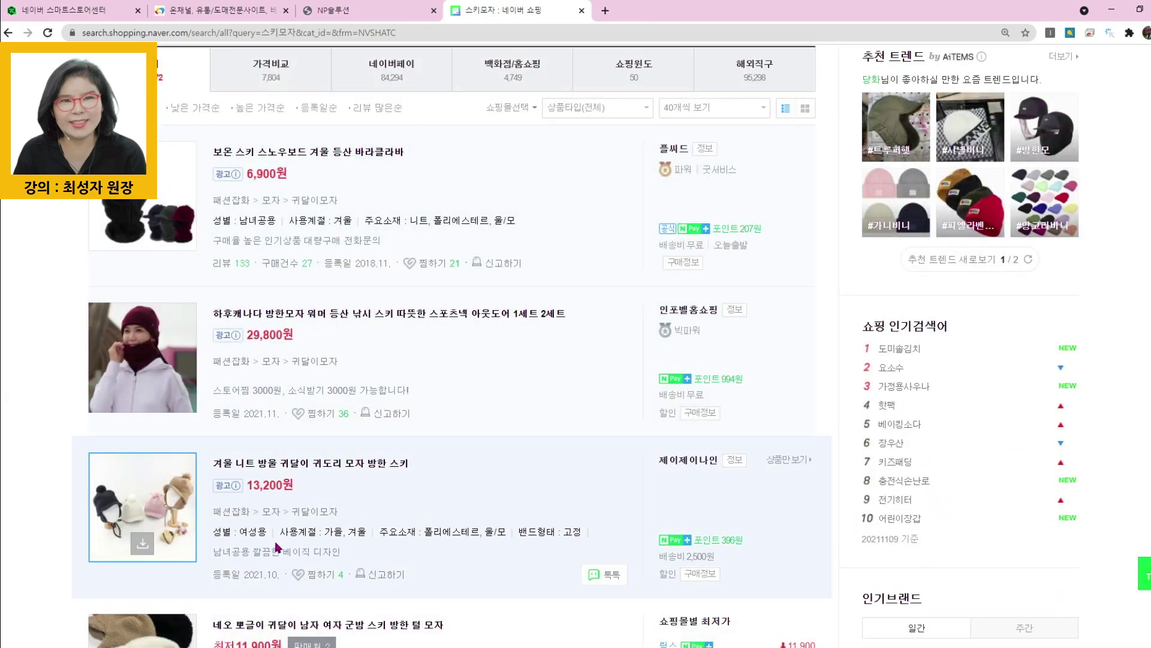
scroll(277, 546, down, 9)
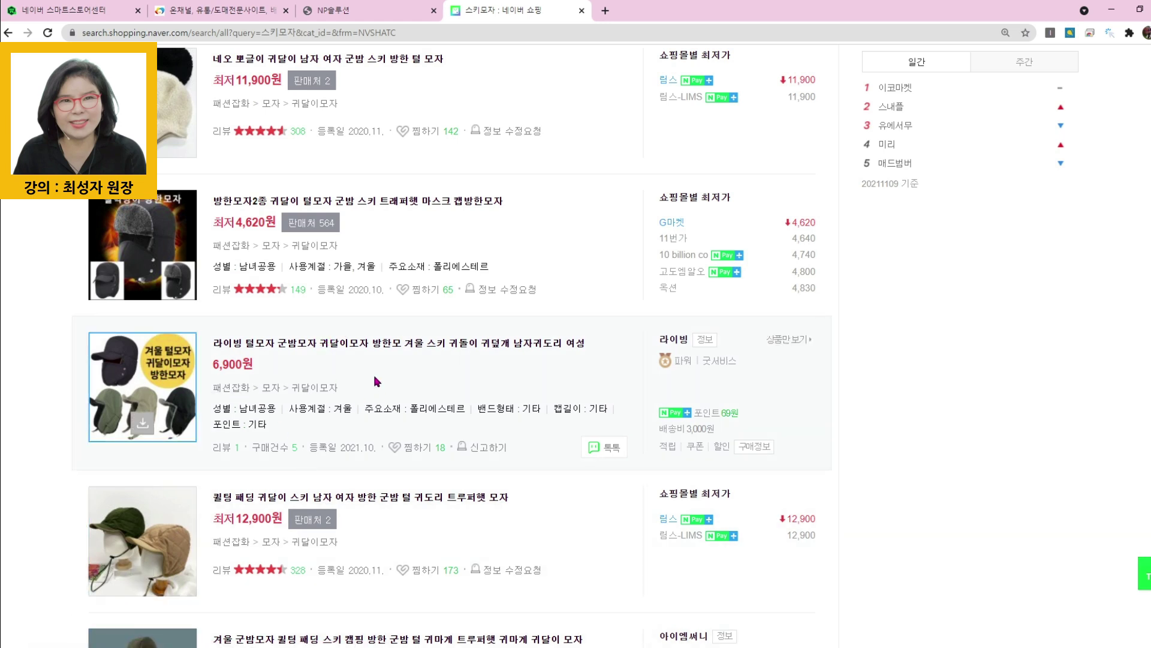
Check the sourcing checklist again, then switch to the NP솔루션 site and open "4. 상품 소싱 (쇼핑인사이트)" under 솔루션(스마트스토어).
mouse_move(828, 646)
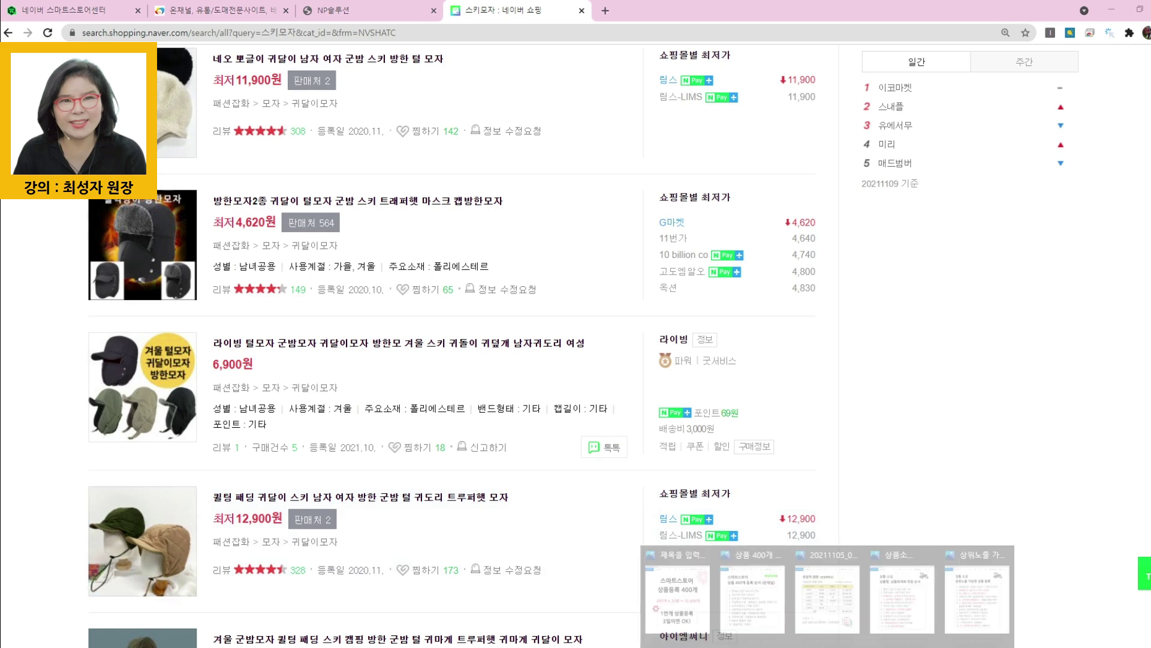
click(995, 606)
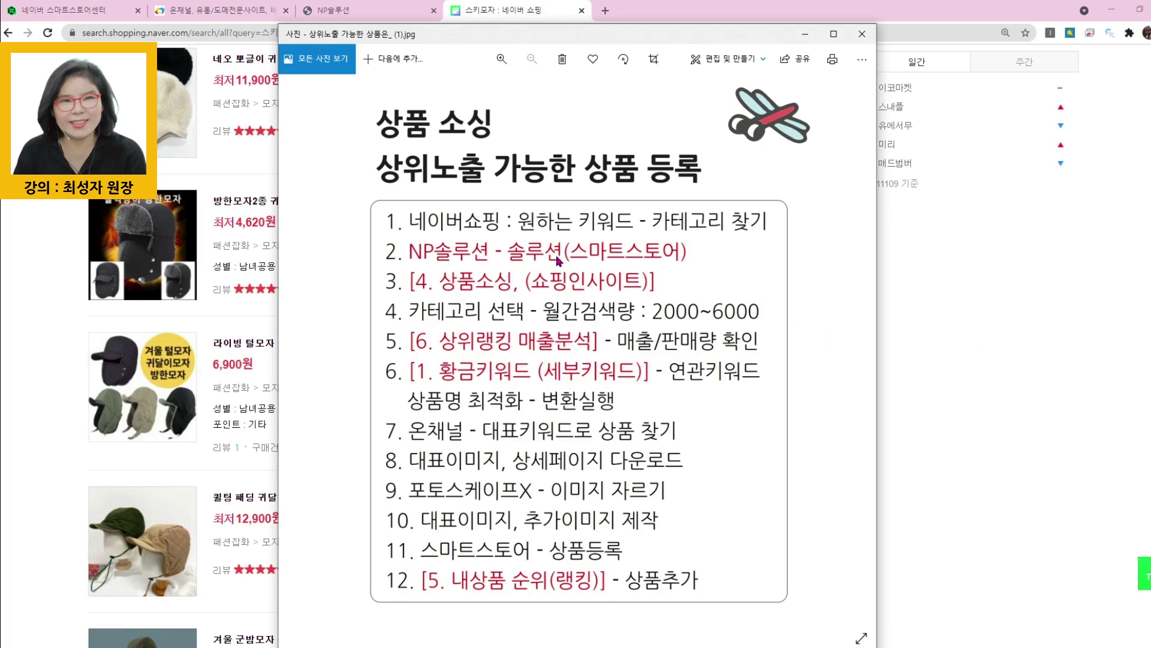
click(943, 320)
click(353, 13)
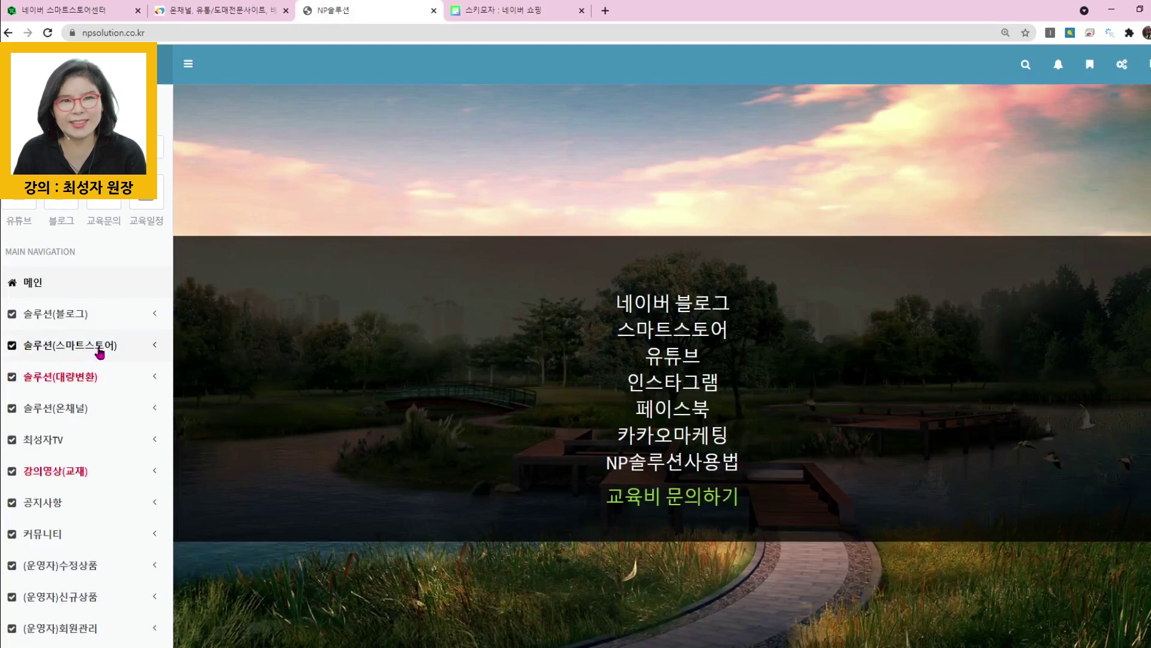
click(98, 352)
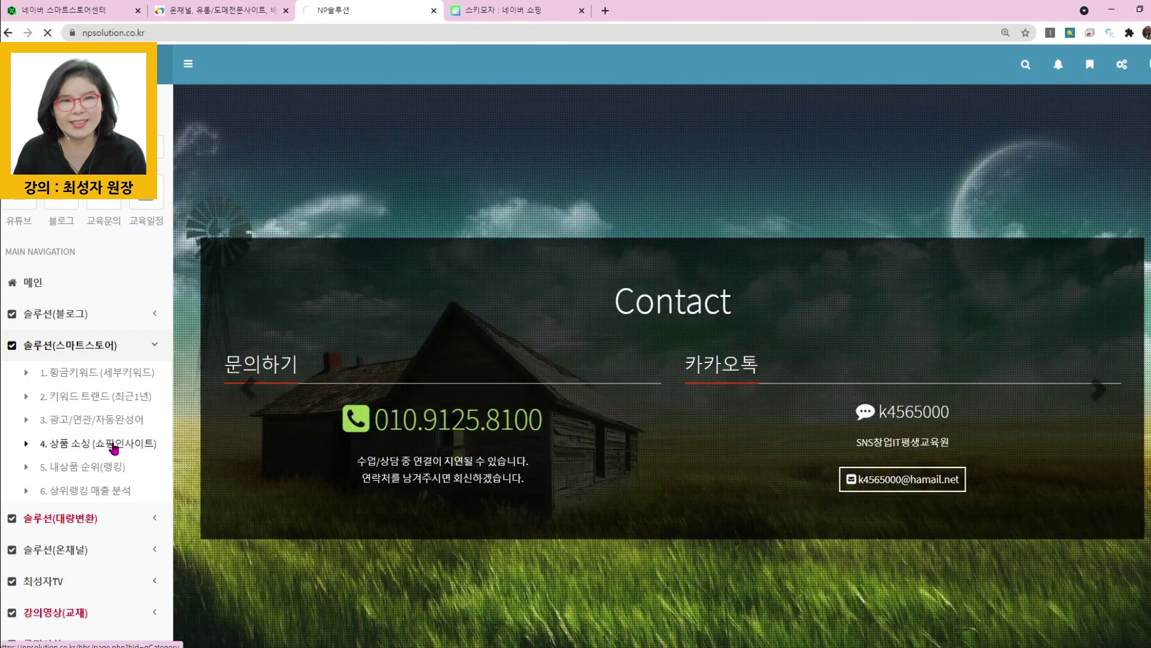
click(112, 444)
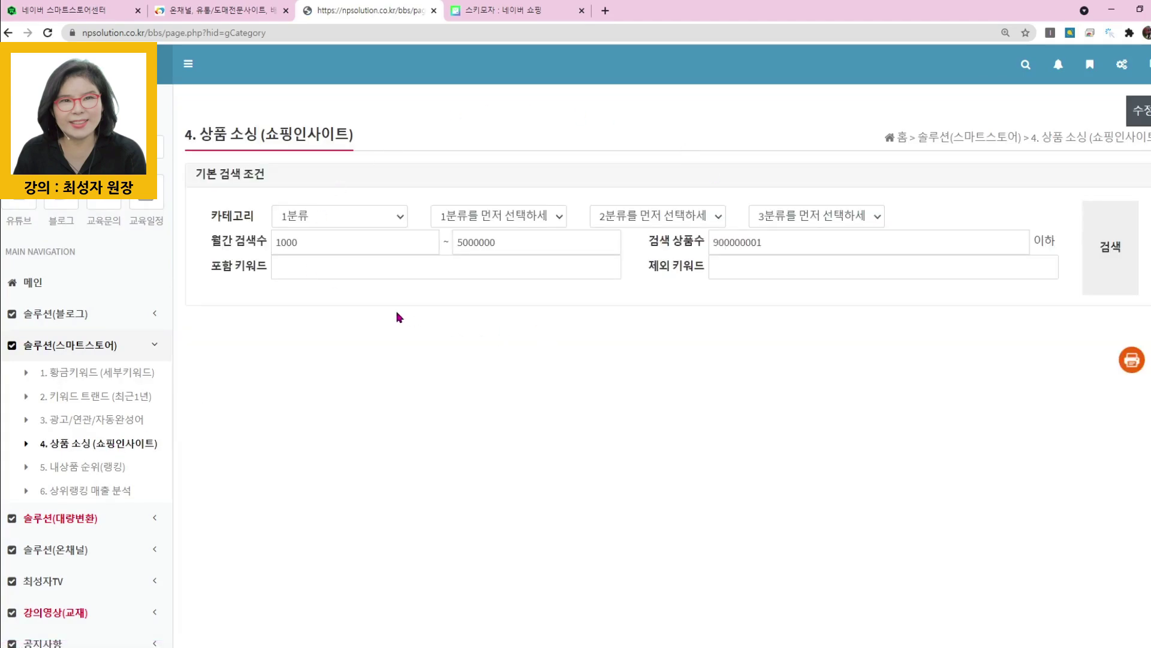
Consult the 상품 소싱 checklist image for the monthly search volume range, then return to the search conditions.
click(314, 243)
double_click(322, 245)
click(828, 647)
click(969, 604)
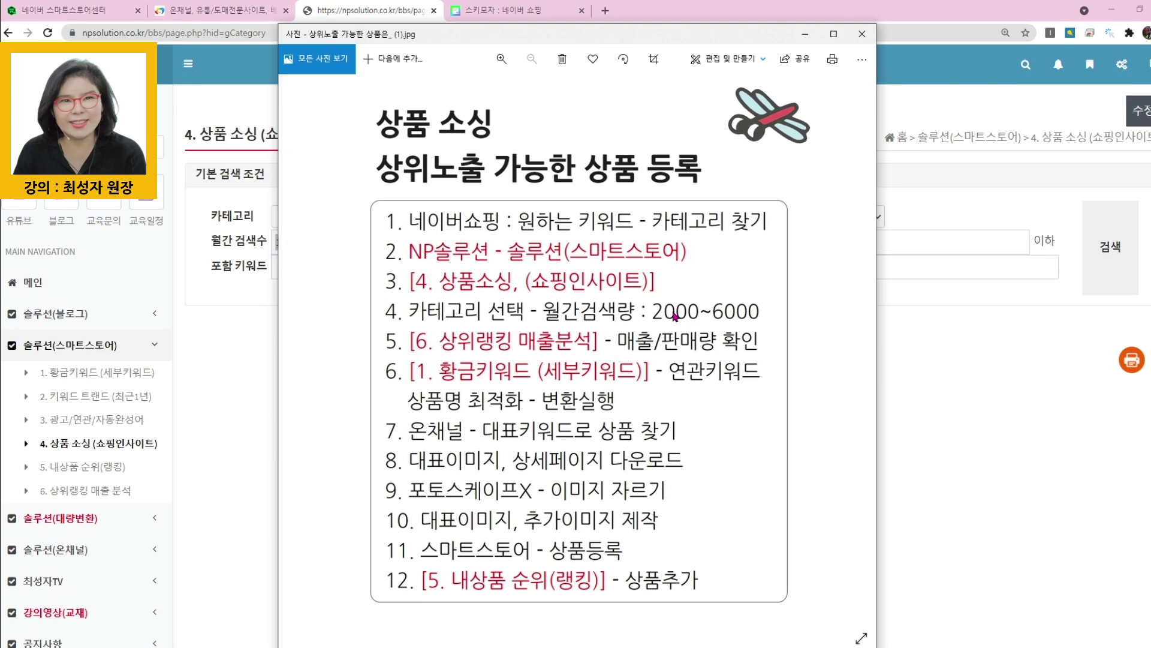
click(913, 352)
Set the 월간 검색수 range to a minimum of 1000 and a maximum of 6000.
double_click(309, 242)
text(2000)
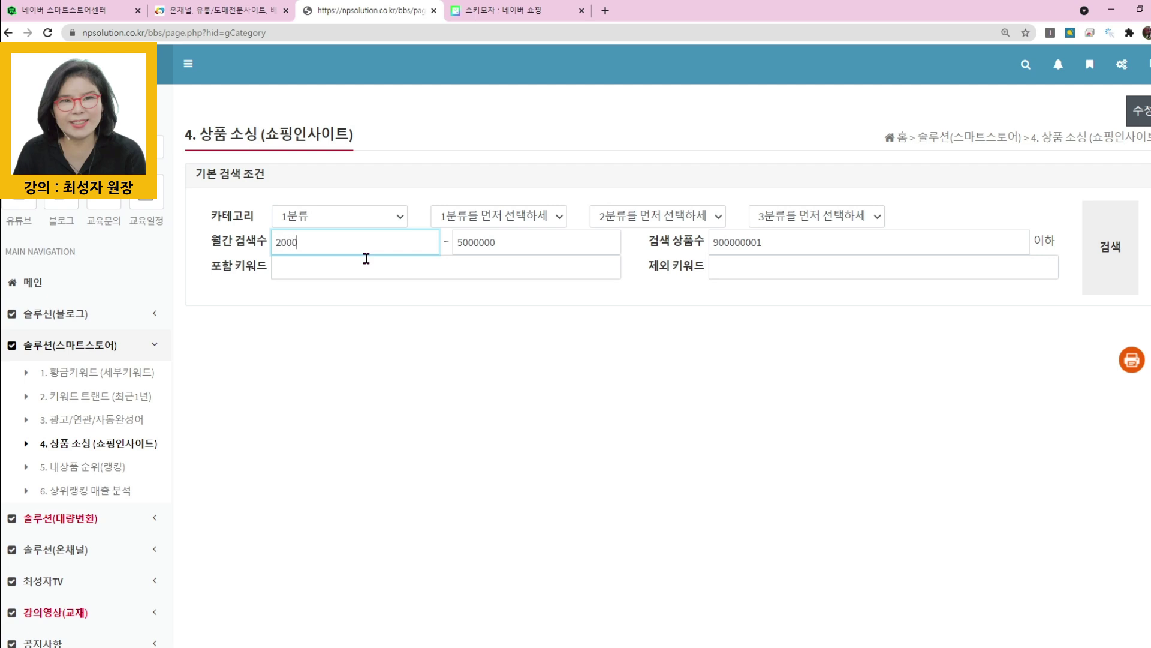
double_click(303, 249)
text(1000)
double_click(477, 246)
text(6000)
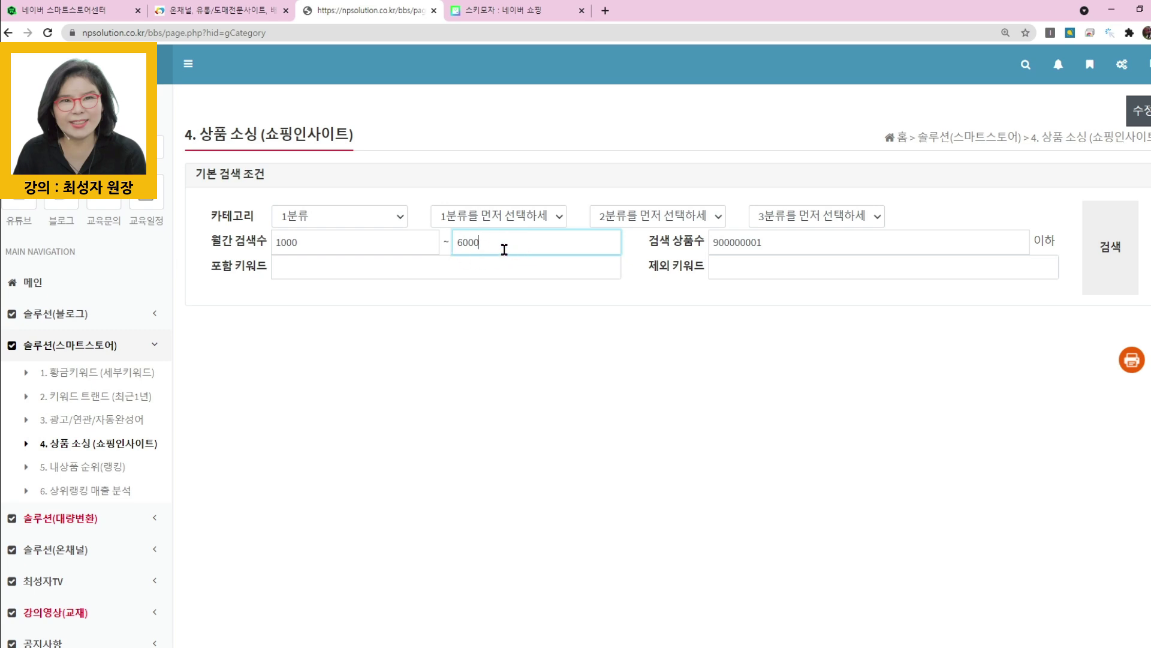
Choose the category path 패션잡화 > 모자 > 귀달이모자 in the search conditions.
click(371, 223)
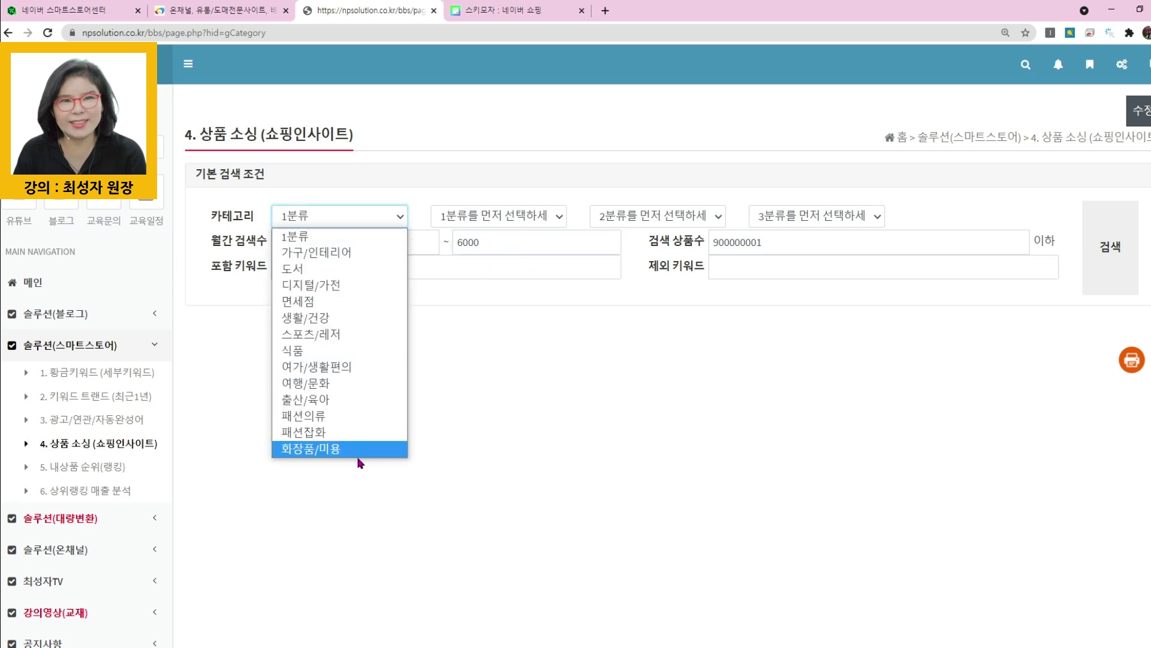
click(337, 433)
click(467, 217)
click(489, 297)
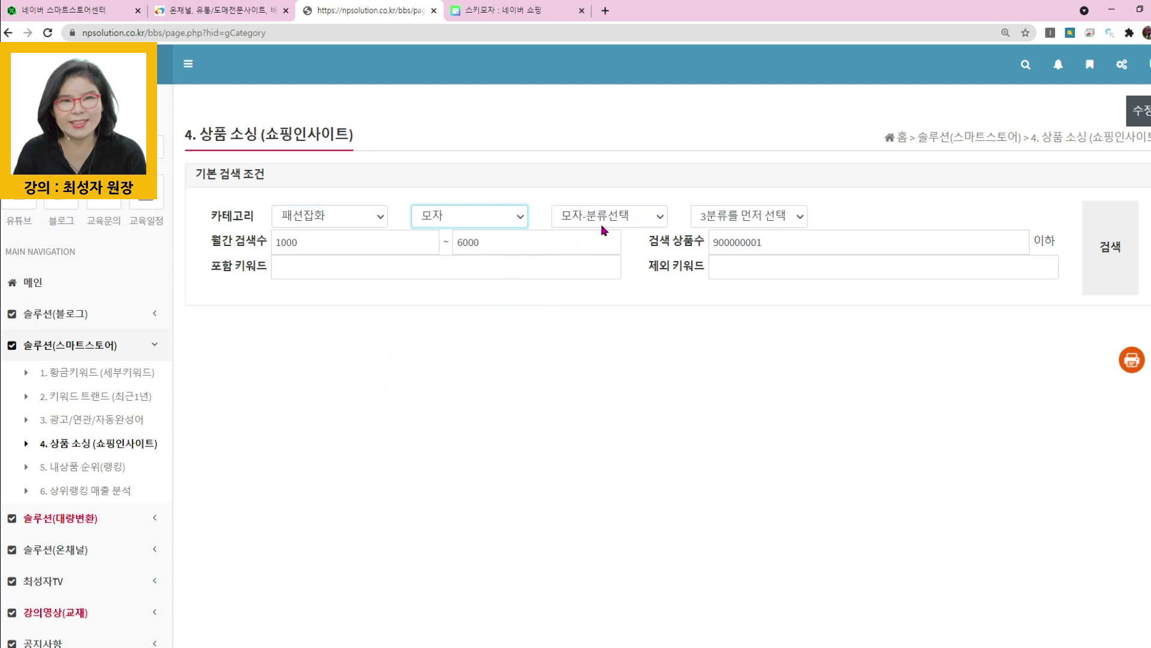
click(602, 223)
click(611, 288)
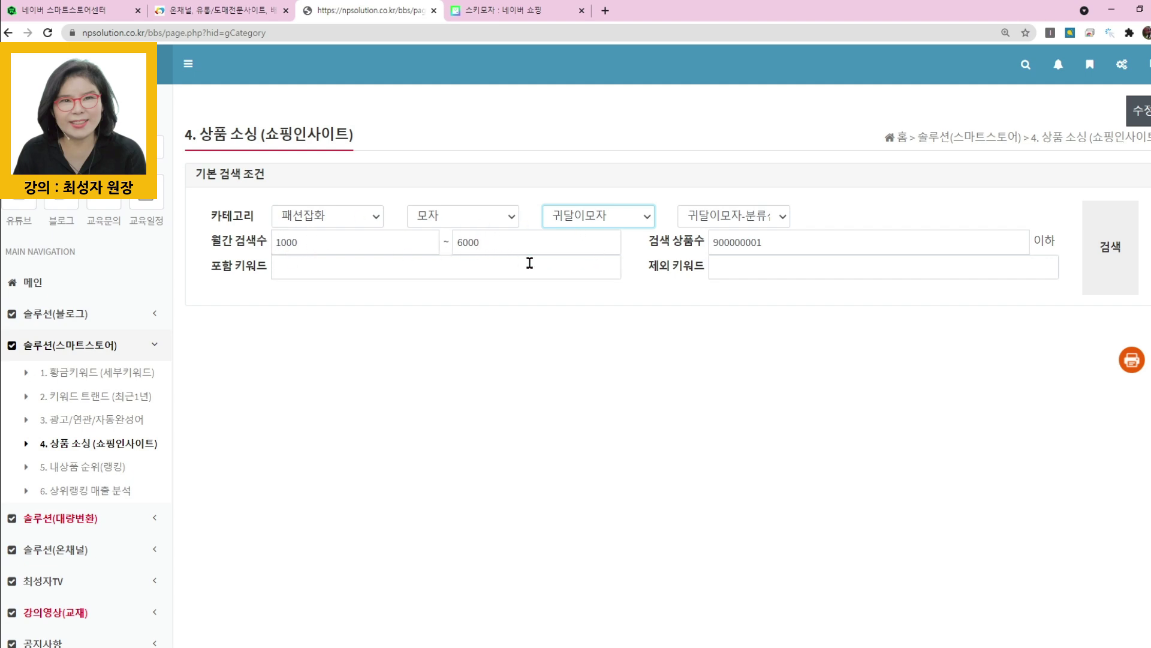
Highlight the 검색 상품수 condition and its limit, then run the product sourcing search.
drag(649, 241, 703, 241)
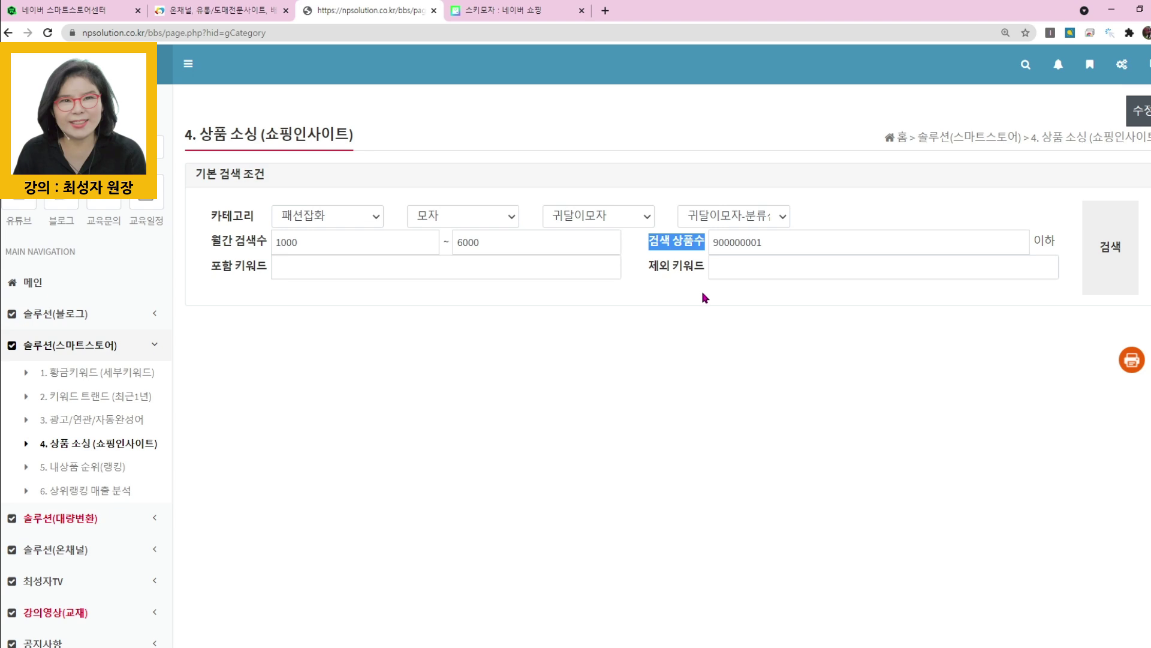
drag(713, 245, 776, 244)
click(687, 295)
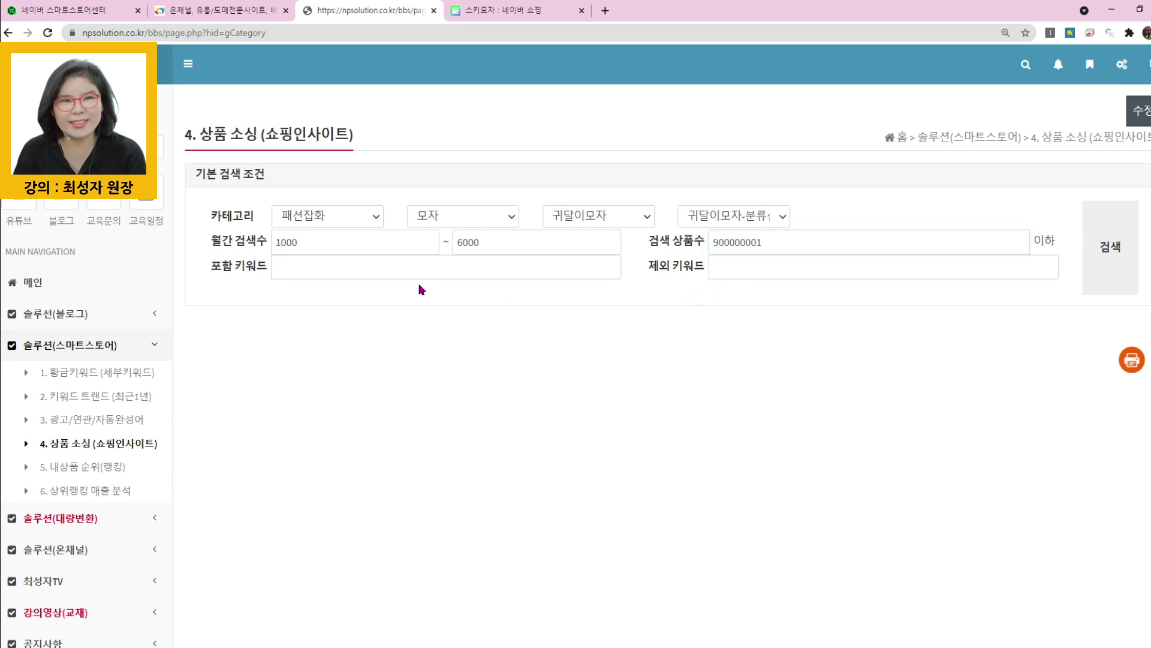
click(1109, 249)
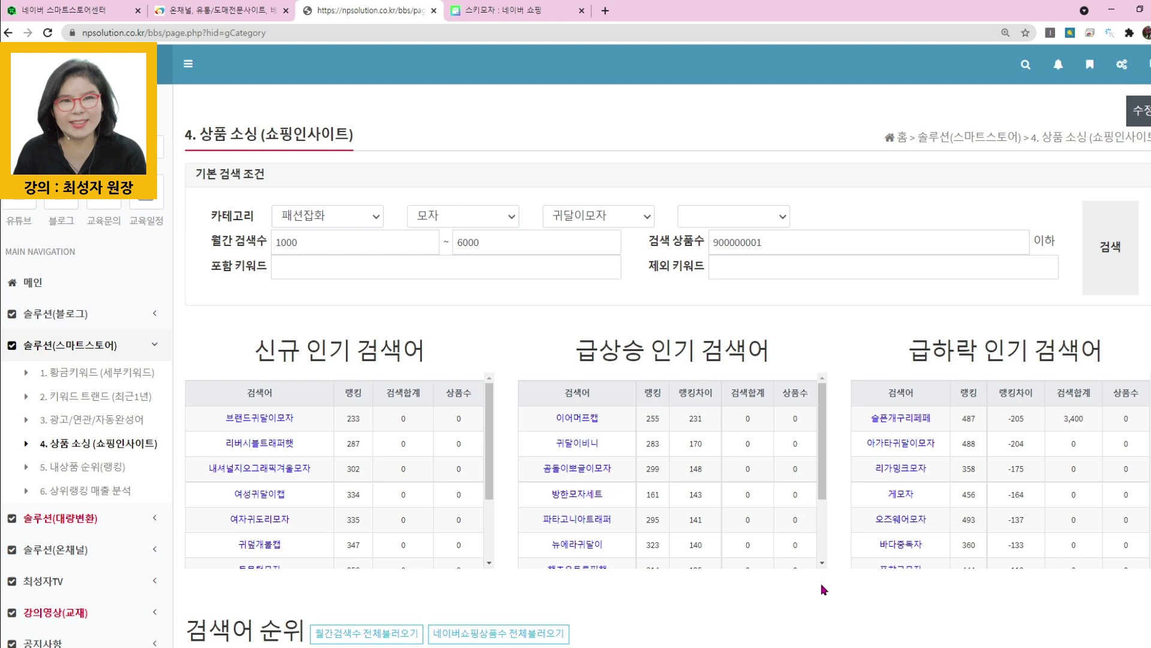
Refresh the monthly search counts of 토끼모자 in the 검색어 순위 table and enlarge the page display.
scroll(823, 586, down, 1)
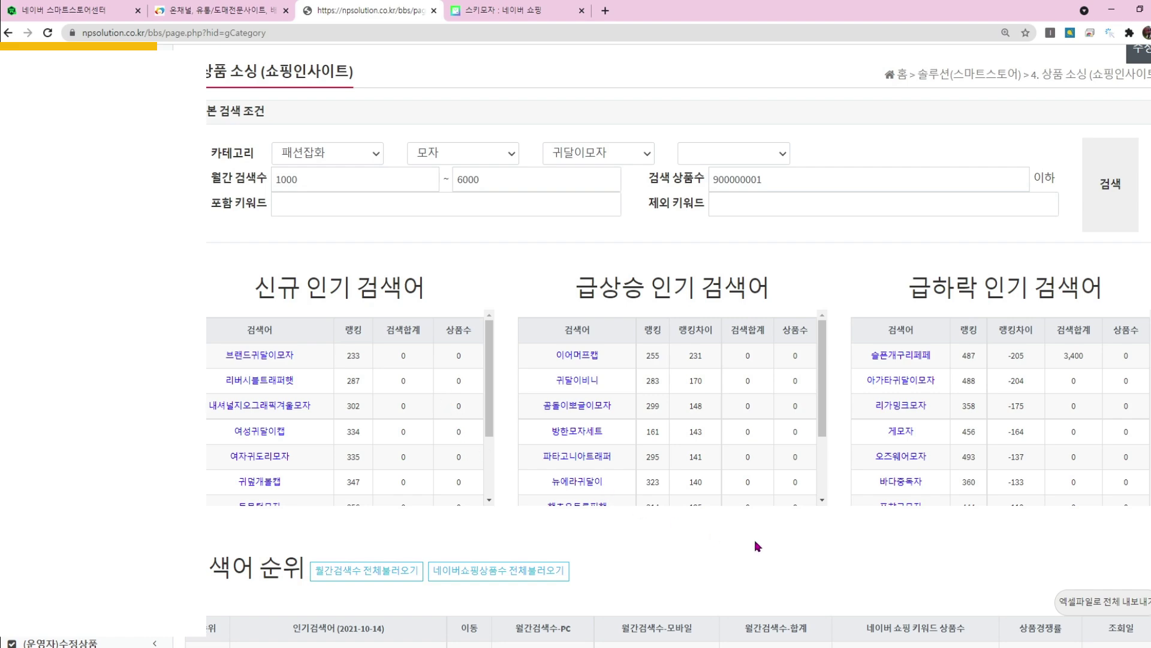
scroll(757, 545, down, 6)
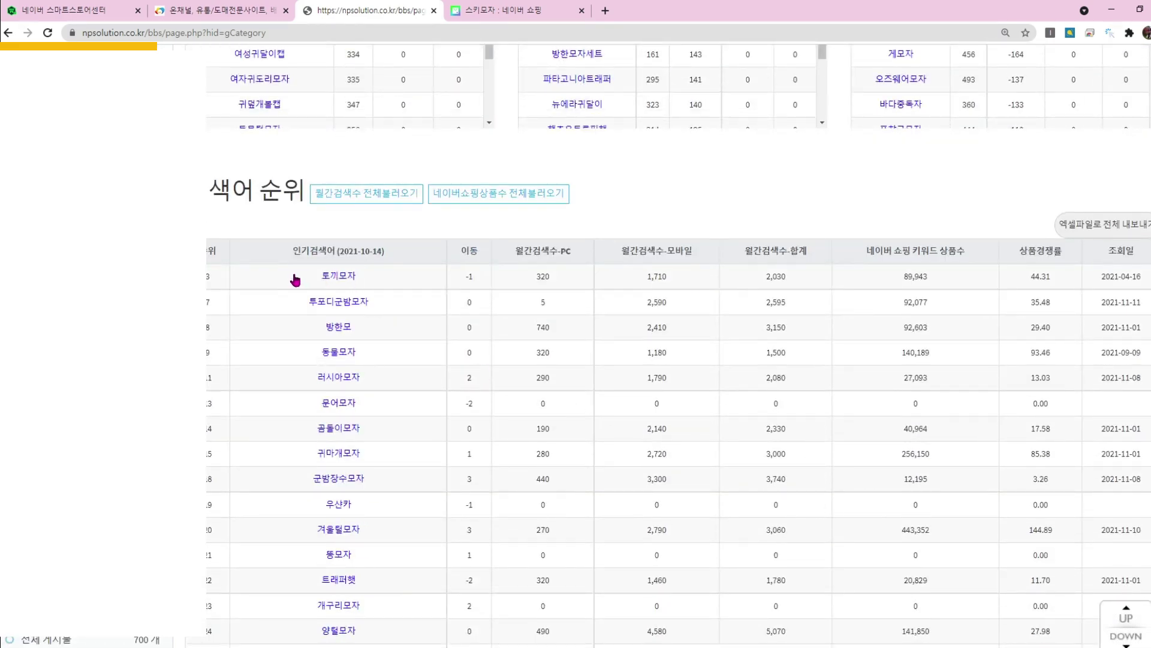
drag(759, 277, 797, 277)
key(ctrl+plus)
key(ctrl+plus)
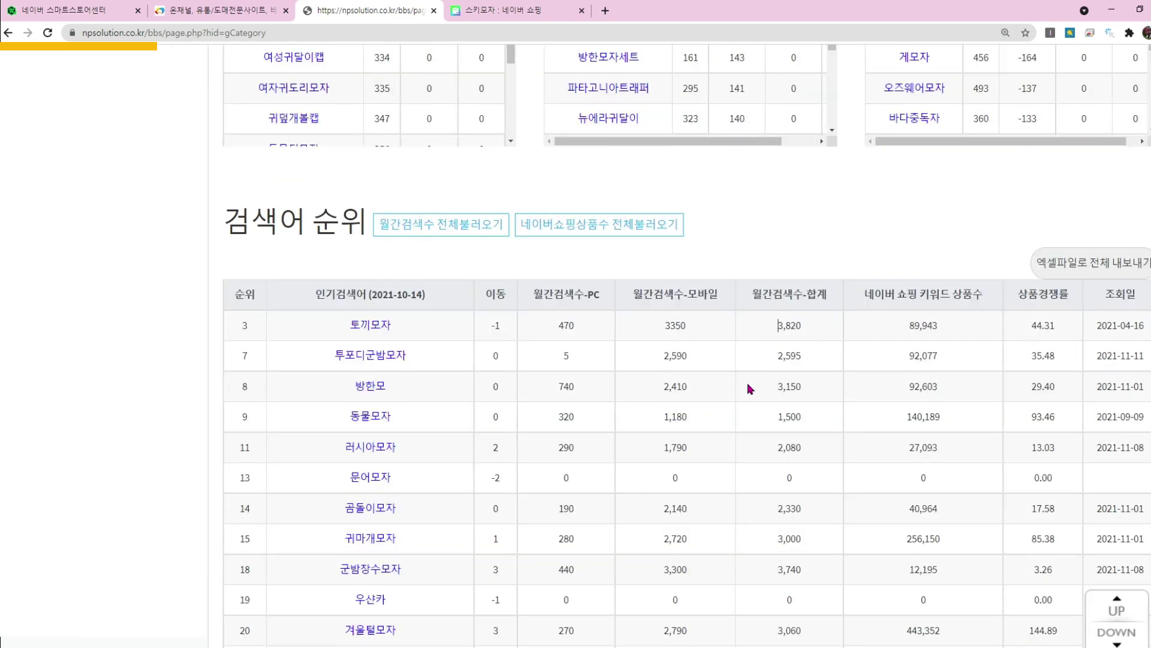
Load the monthly search counts and the 네이버 쇼핑 product count for 문어모자 in the 검색어 순위 table.
scroll(749, 388, down, 3)
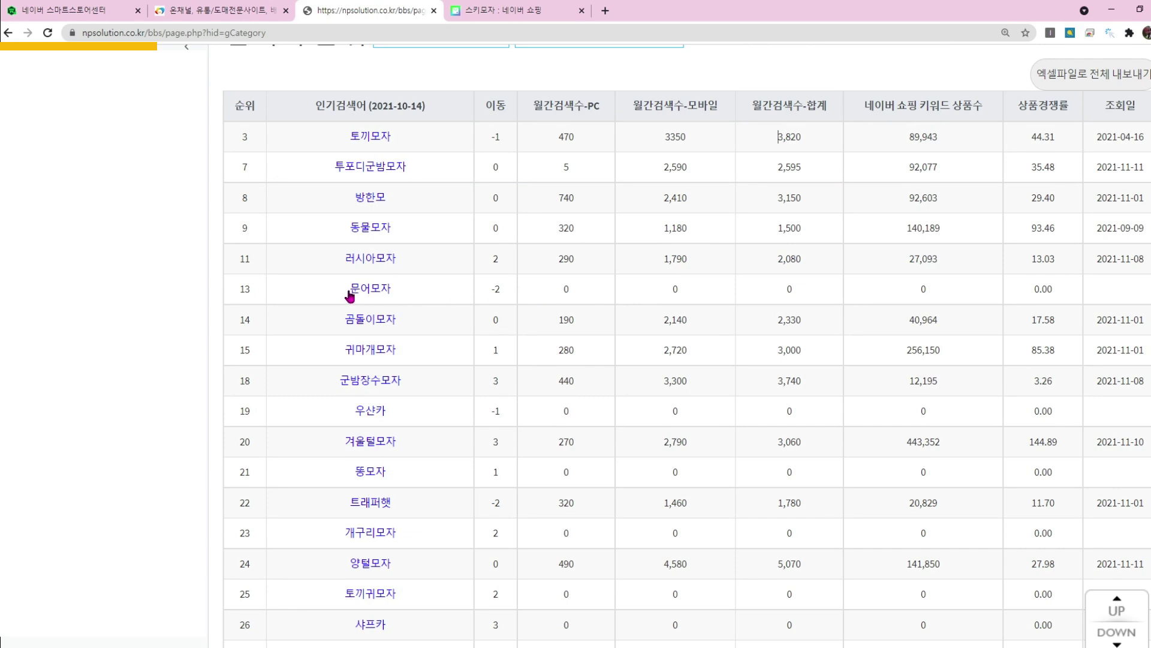
scroll(365, 294, up, 3)
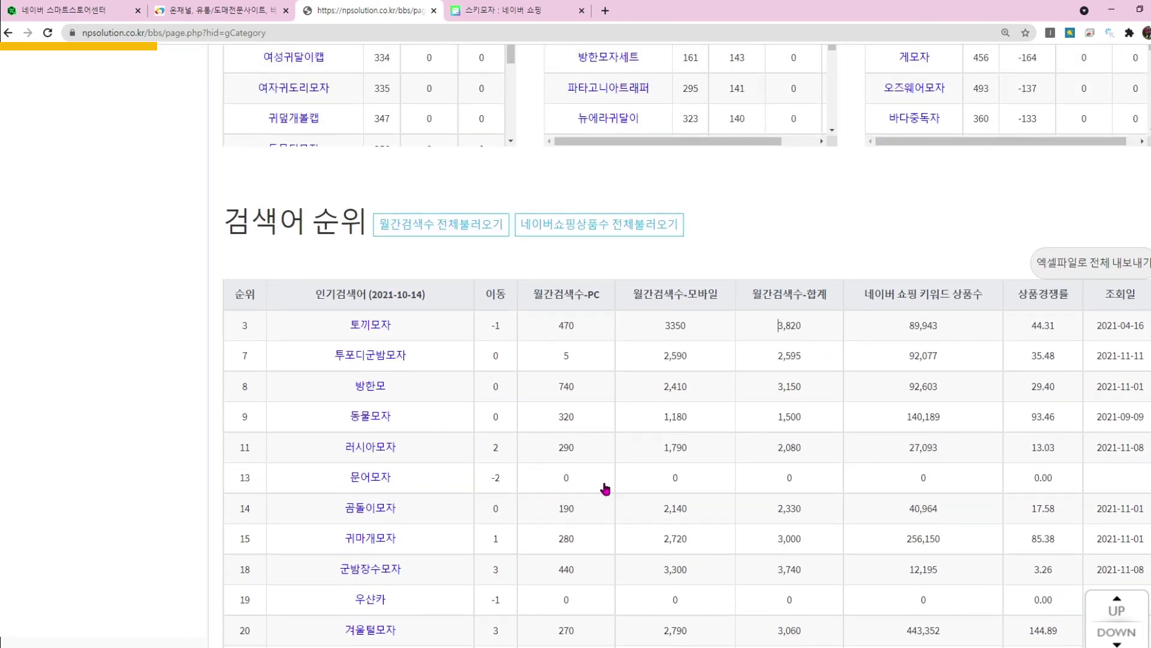
click(676, 479)
click(919, 478)
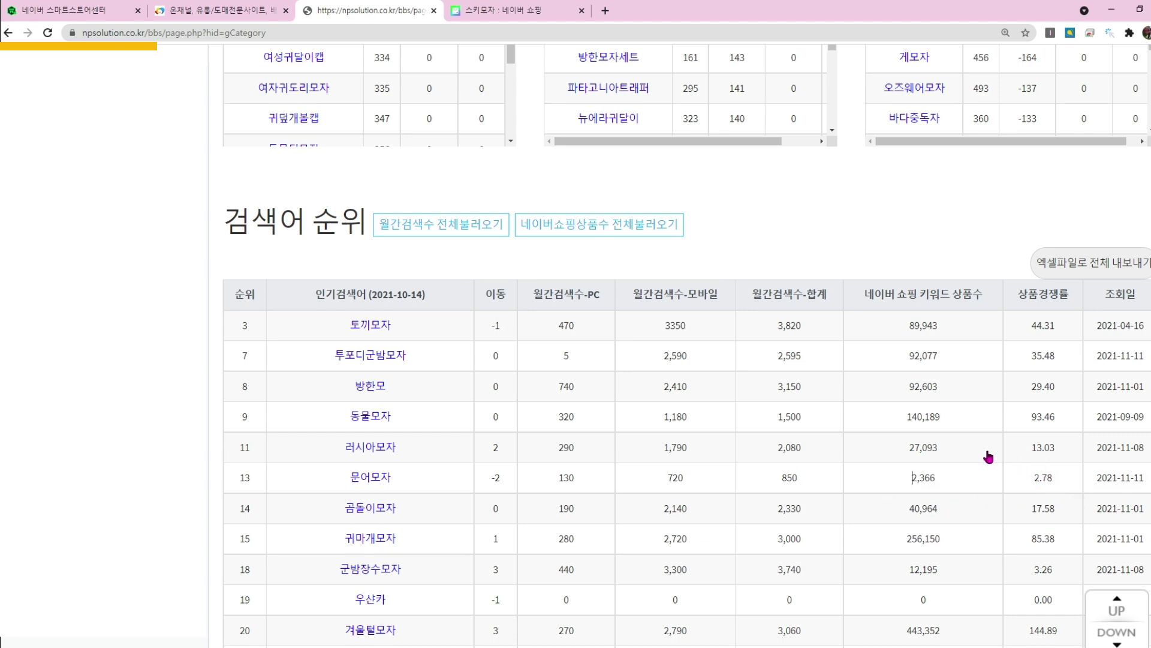
Look over the keywords without figures, then load the 네이버 쇼핑 product counts for the whole 검색어 순위 list.
scroll(989, 459, down, 4)
scroll(988, 457, down, 8)
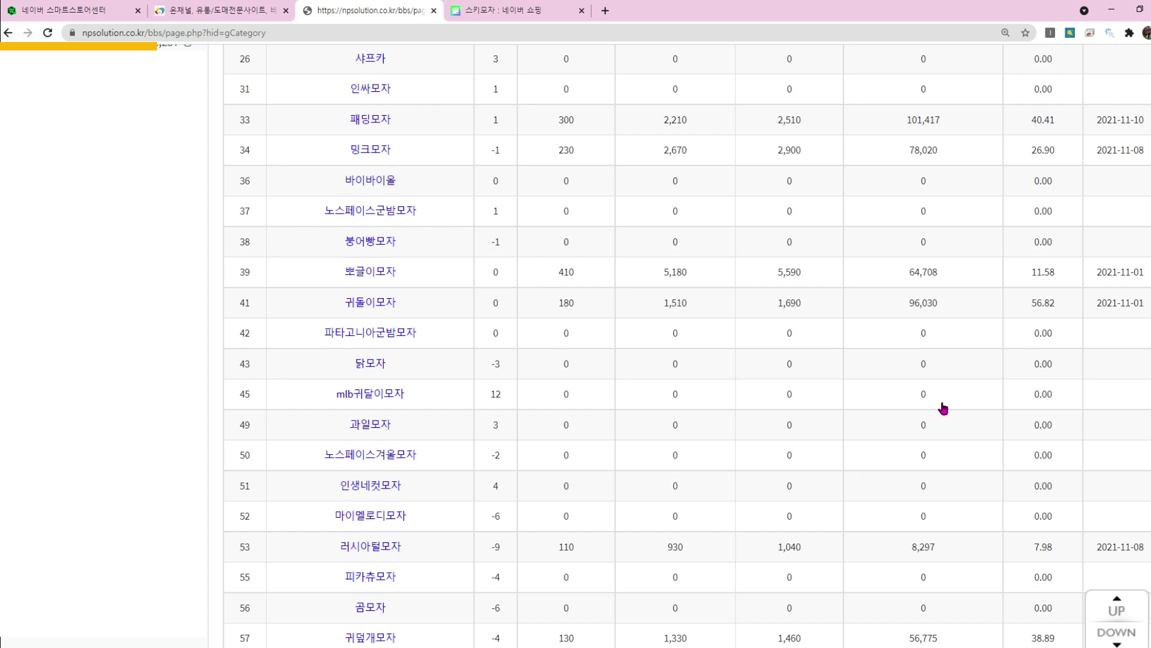
scroll(727, 292, up, 12)
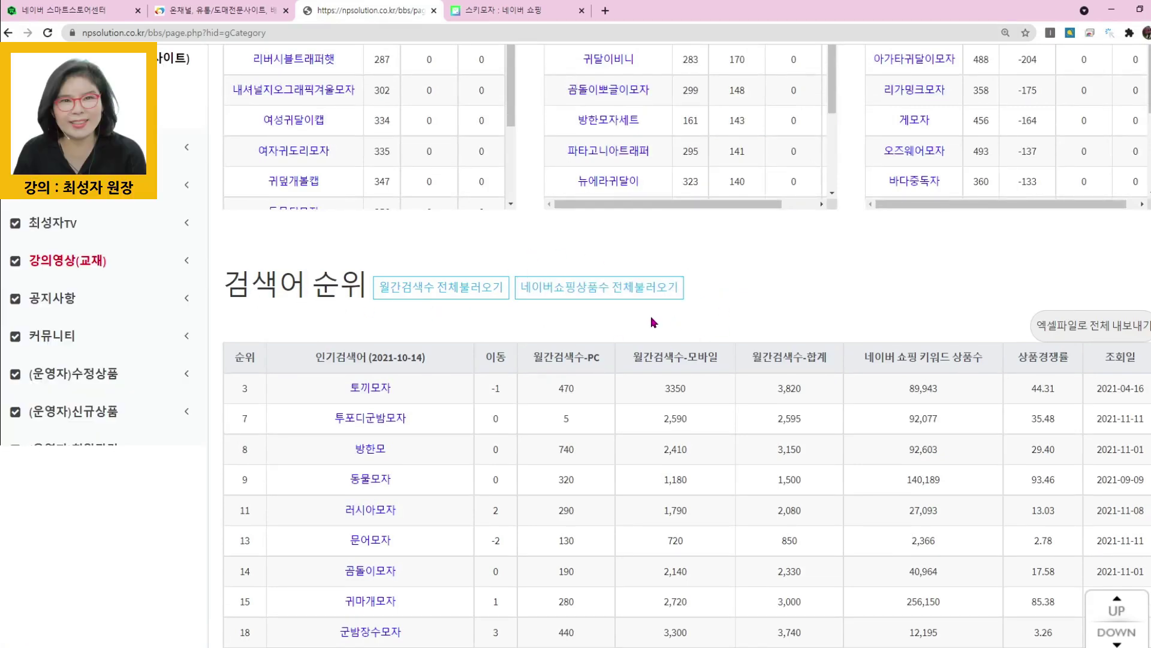
click(597, 290)
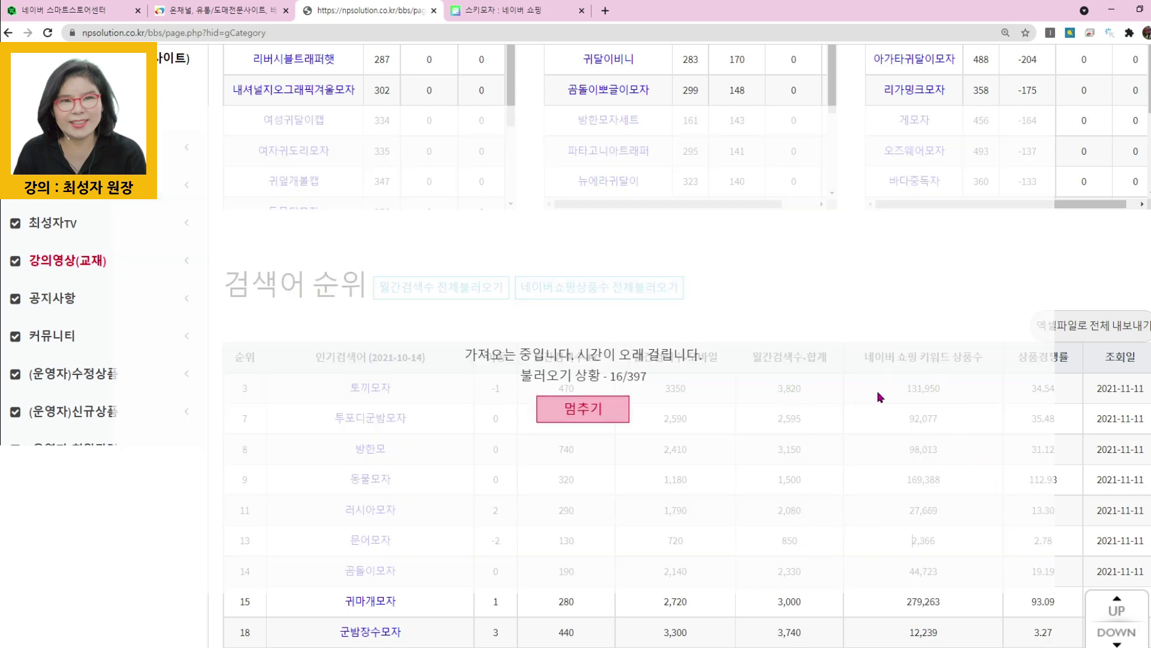
Look down through the 검색어 순위 table and follow the product counts being filled in for each keyword.
scroll(1003, 522, down, 15)
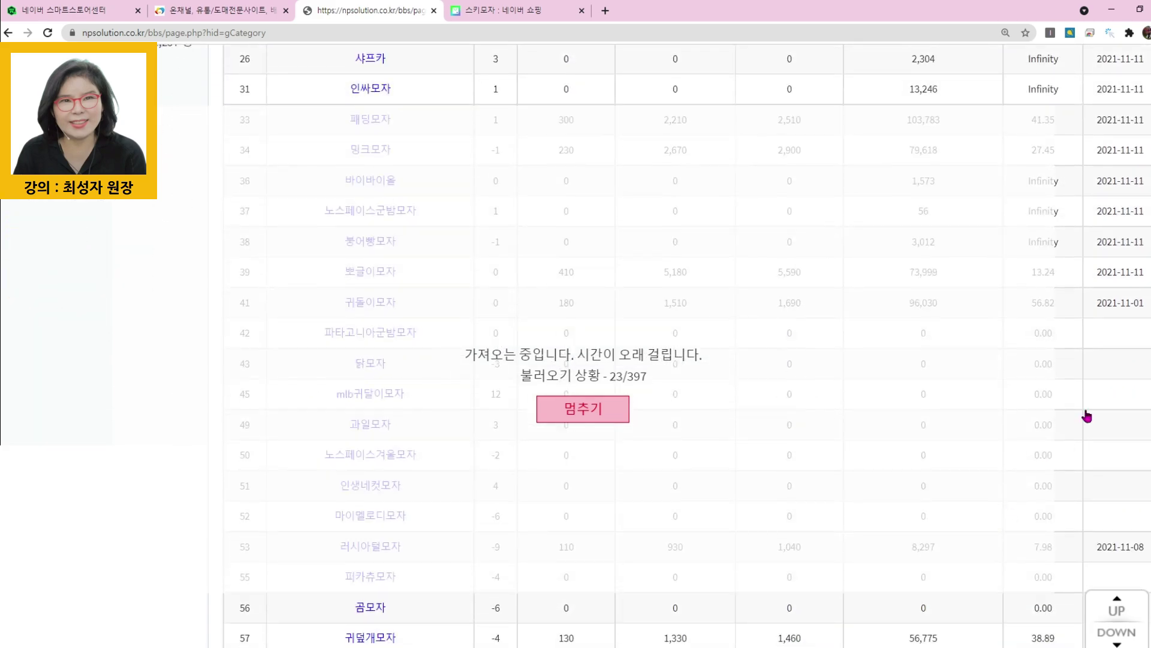
scroll(1114, 482, down, 4)
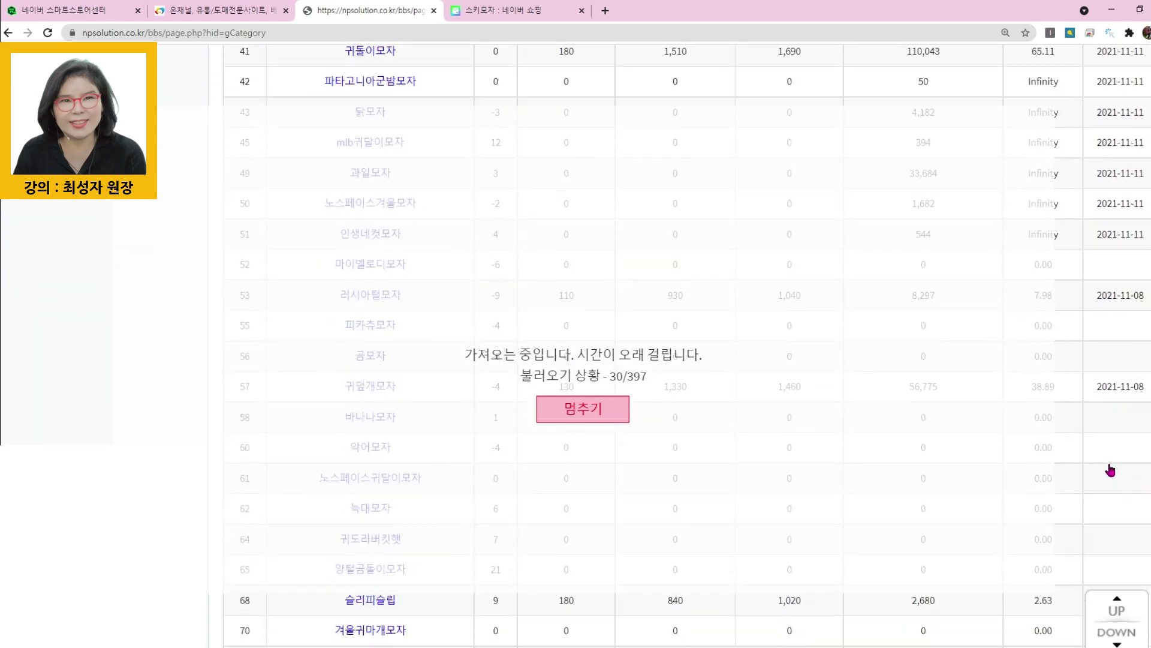
scroll(1111, 509, down, 6)
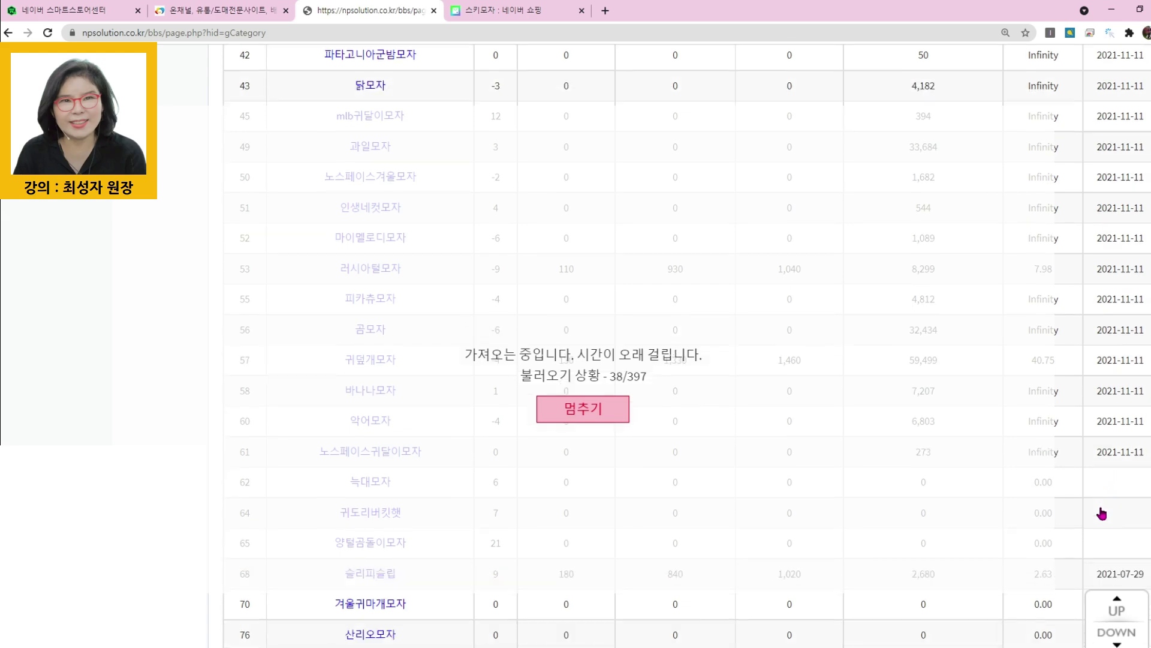
scroll(959, 488, down, 3)
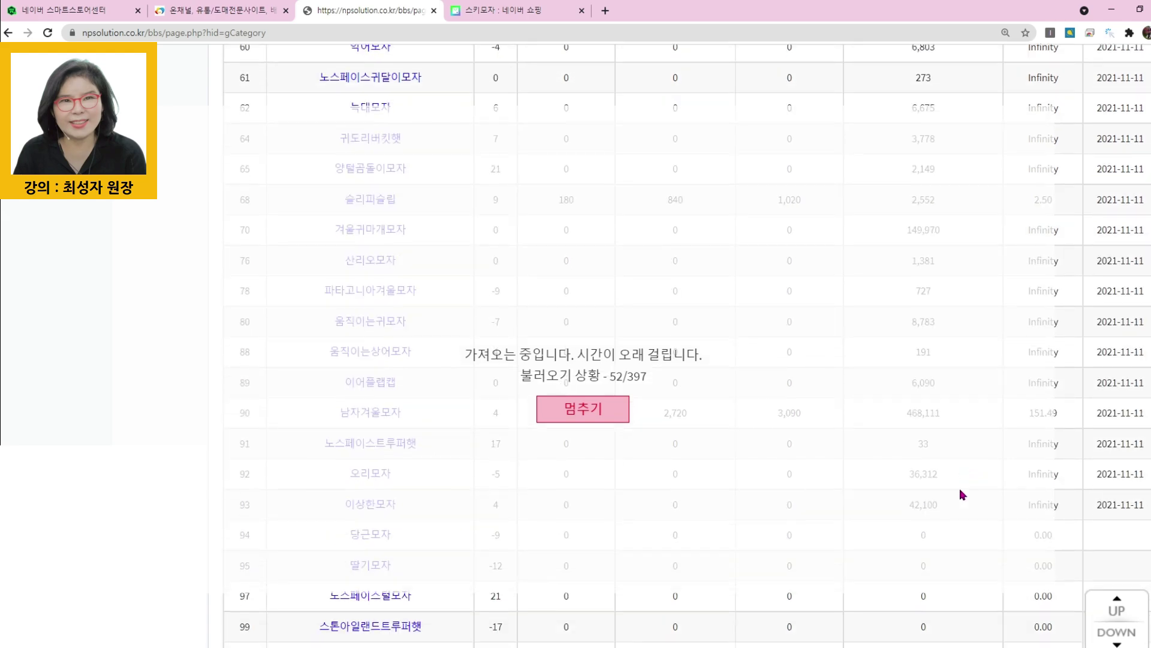
scroll(959, 488, down, 3)
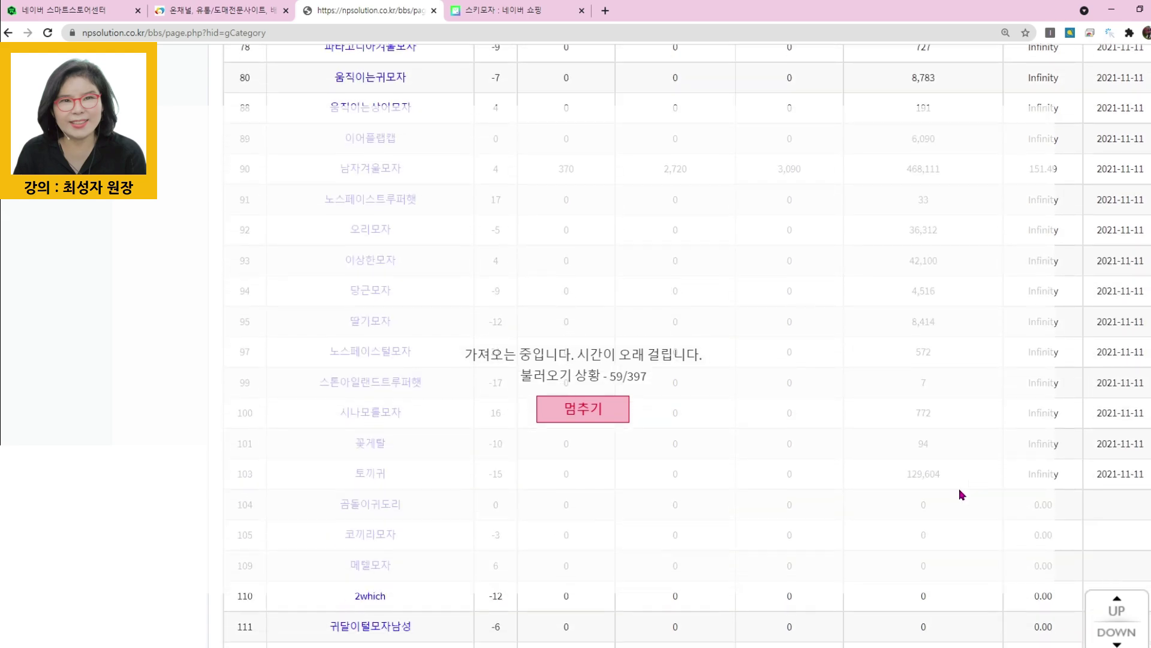
scroll(958, 488, down, 3)
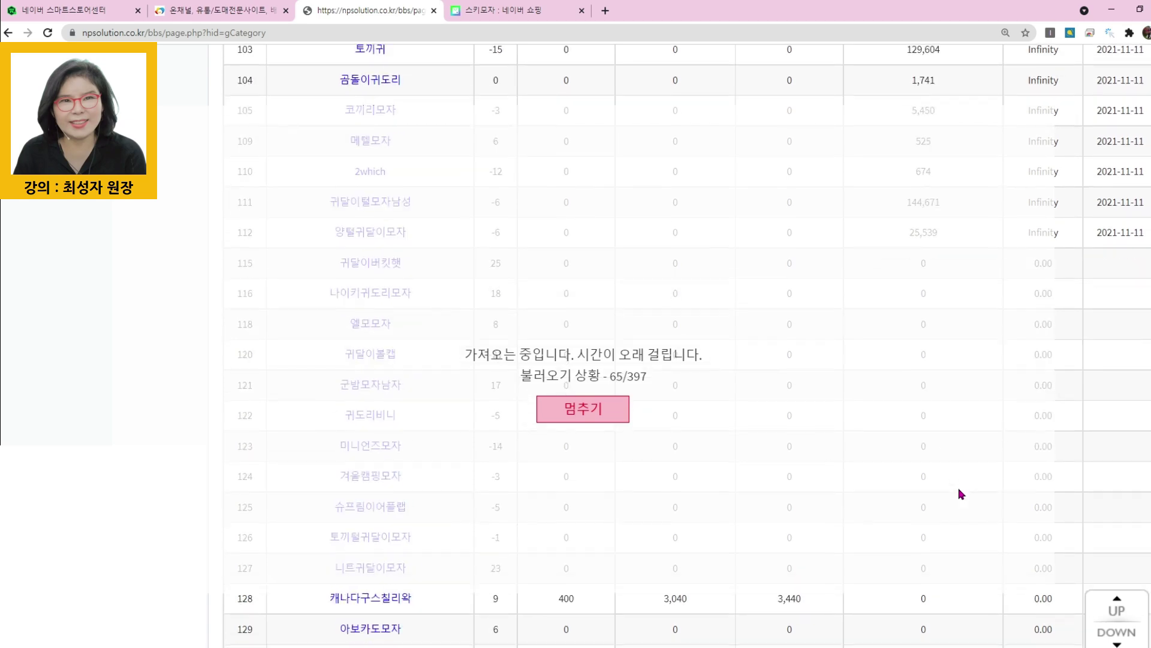
scroll(958, 487, down, 2)
scroll(958, 488, down, 2)
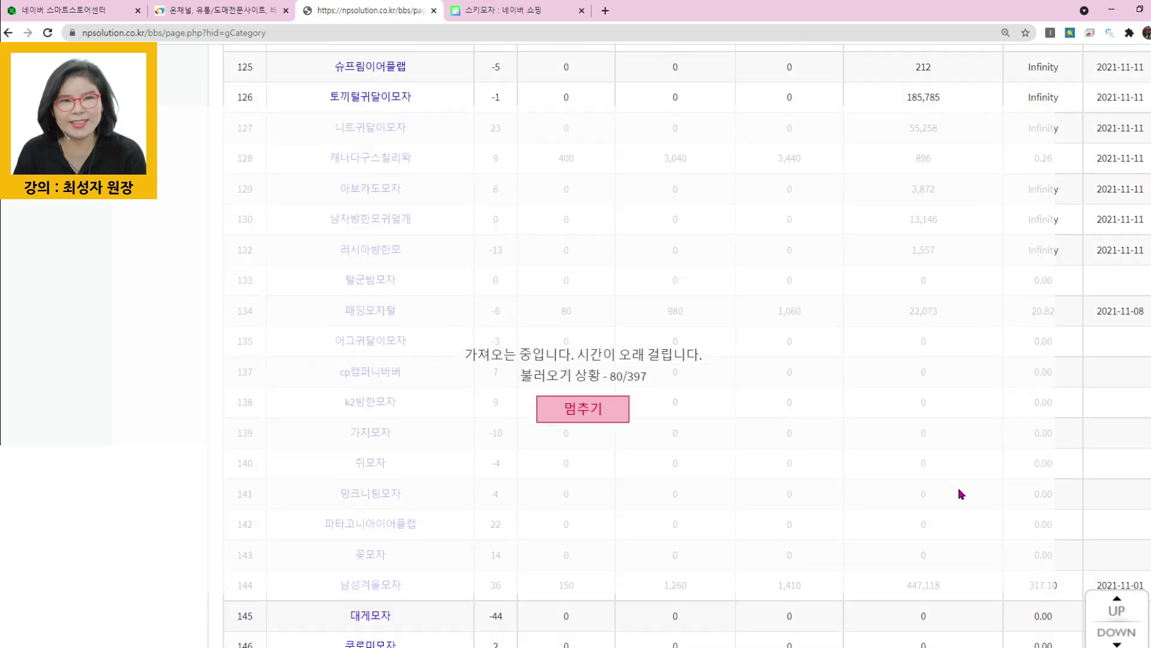
scroll(958, 487, down, 2)
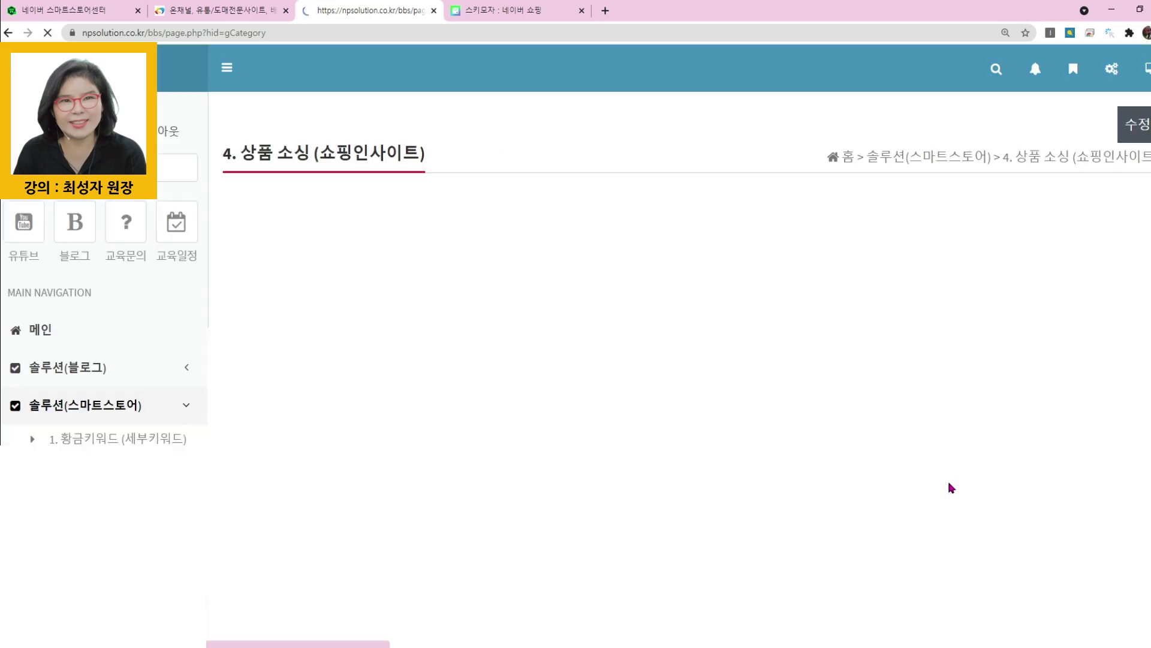
Review the reloaded 검색어 순위 table and load the monthly search counts for all of its keywords.
scroll(905, 437, down, 5)
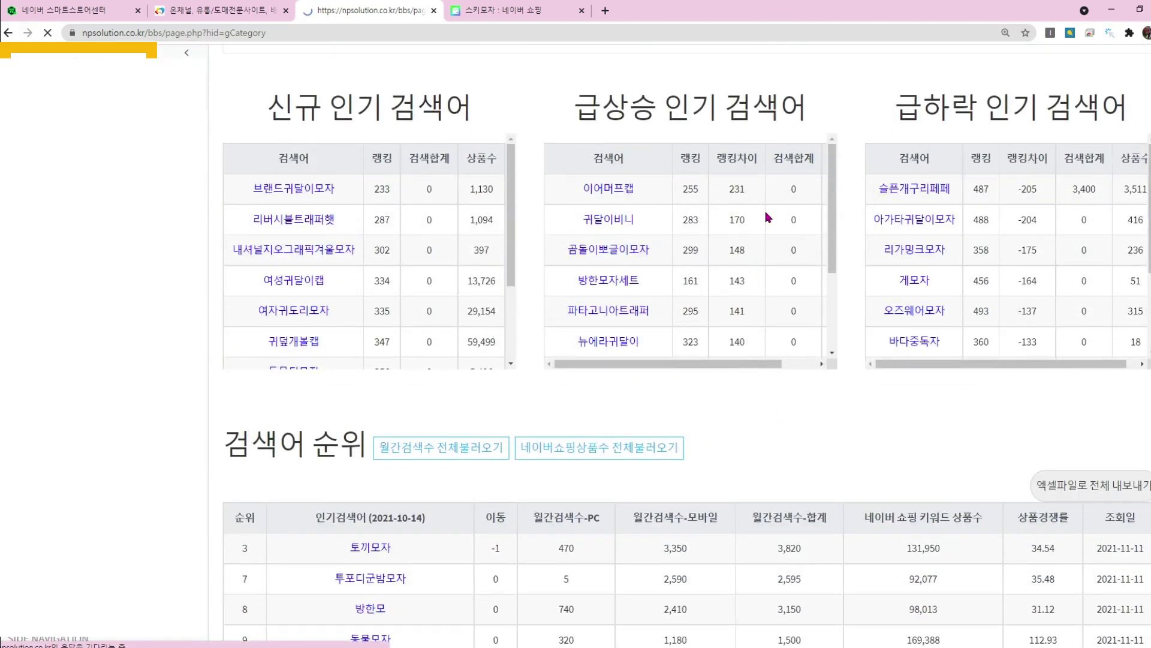
scroll(1047, 437, down, 5)
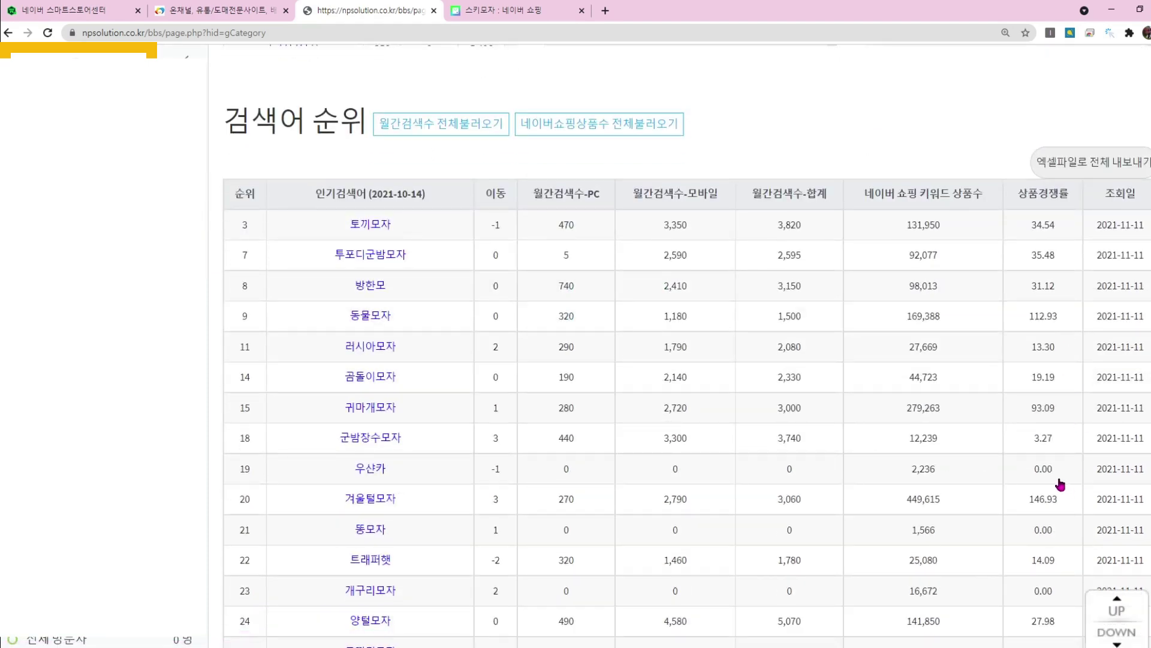
scroll(1013, 459, down, 5)
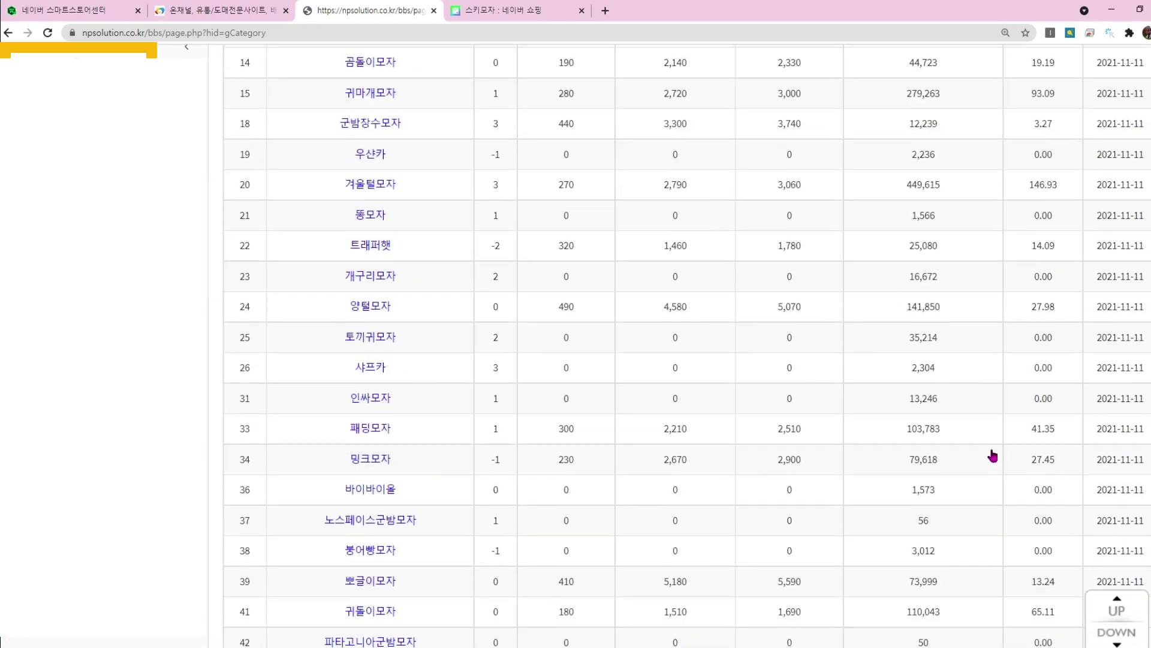
scroll(785, 425, up, 4)
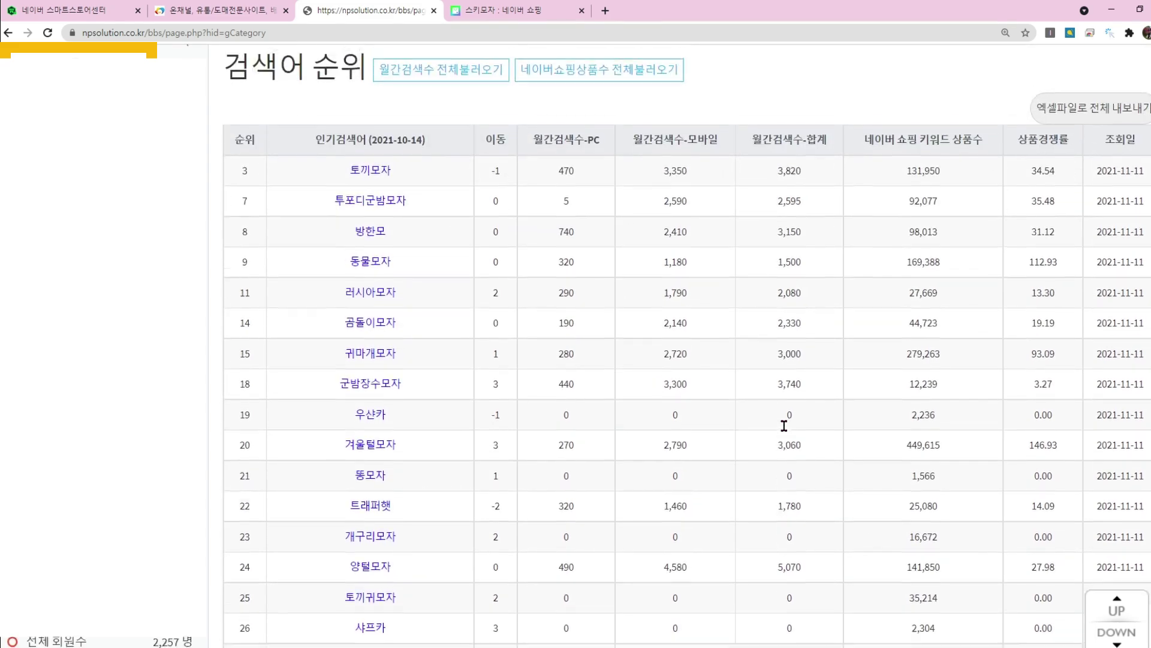
scroll(783, 423, down, 2)
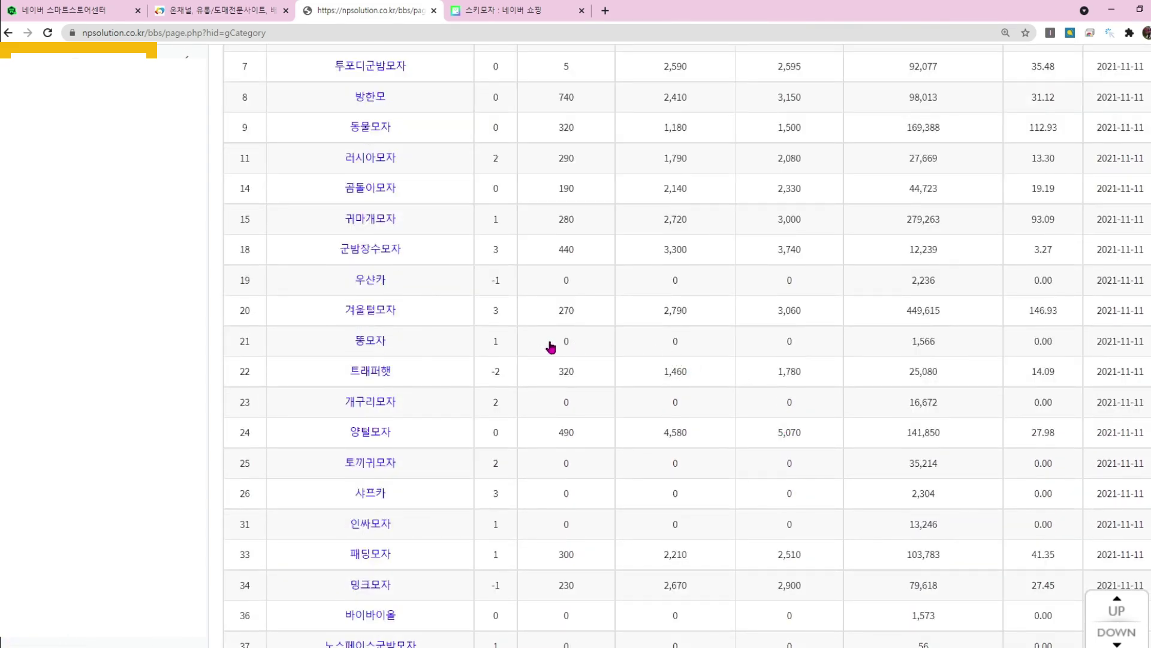
click(673, 342)
scroll(654, 359, up, 6)
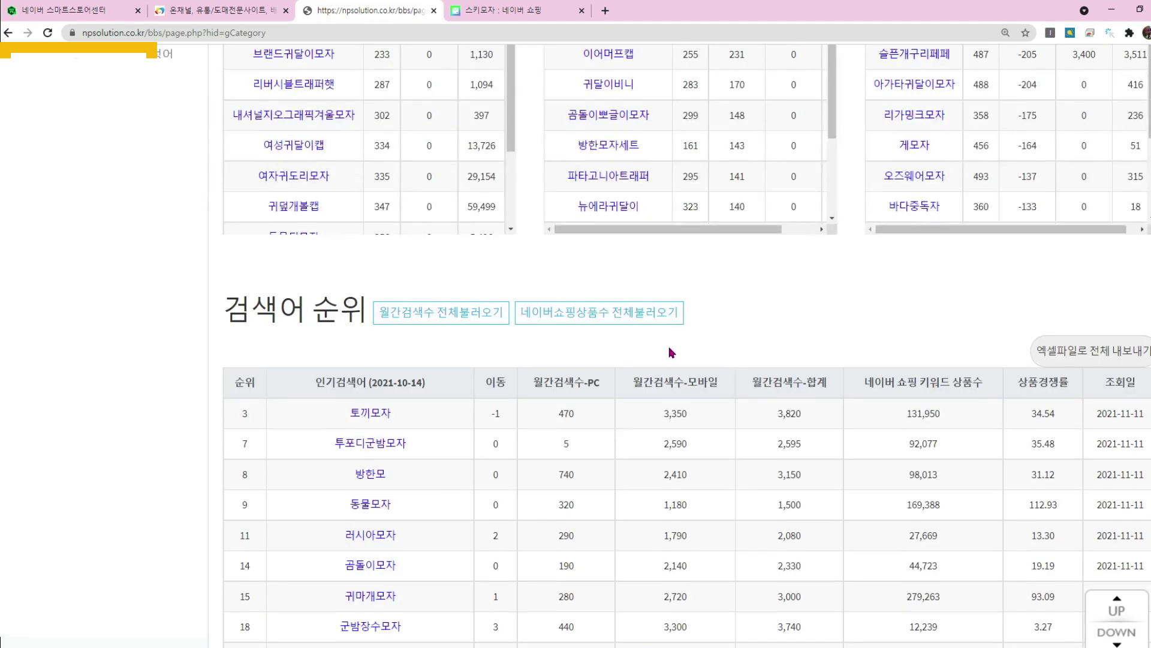
click(381, 313)
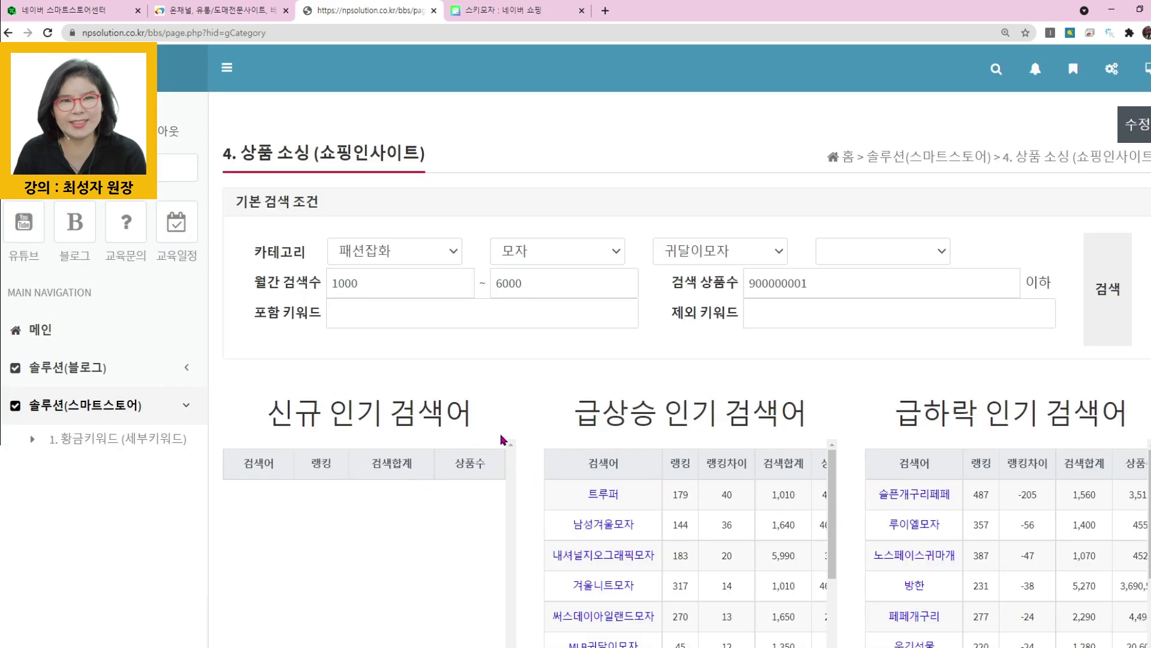
Look through the 급상승 and 급하락 인기 검색어 lists, including the search totals and product counts of the rising keywords.
scroll(845, 370, down, 3)
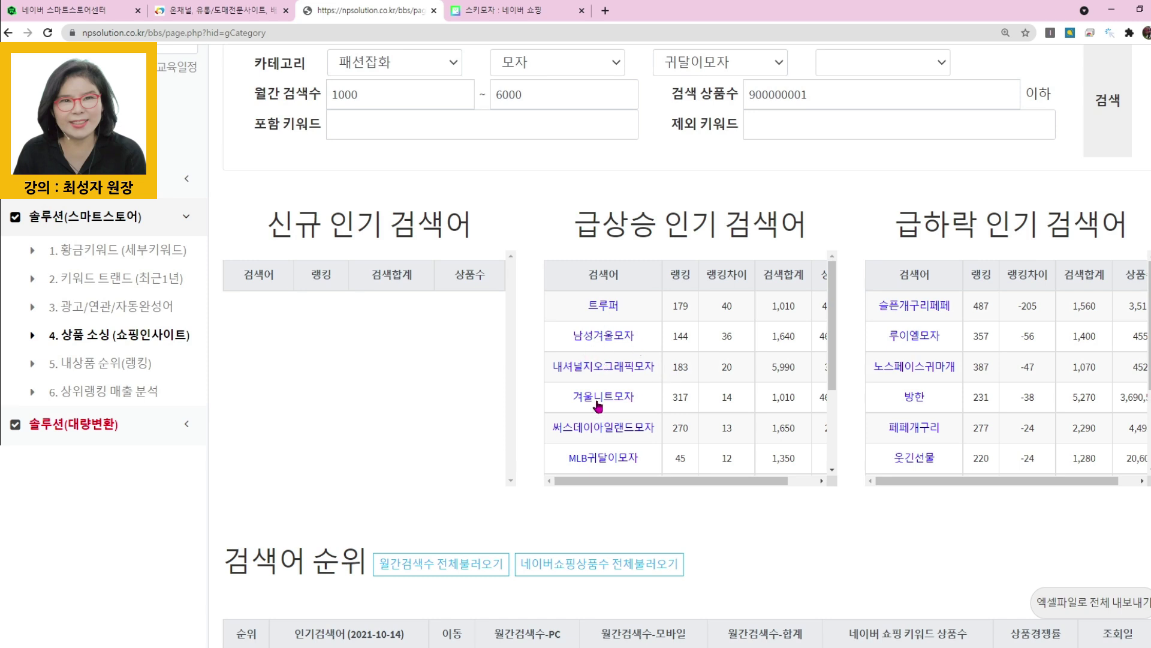
scroll(590, 414, down, 2)
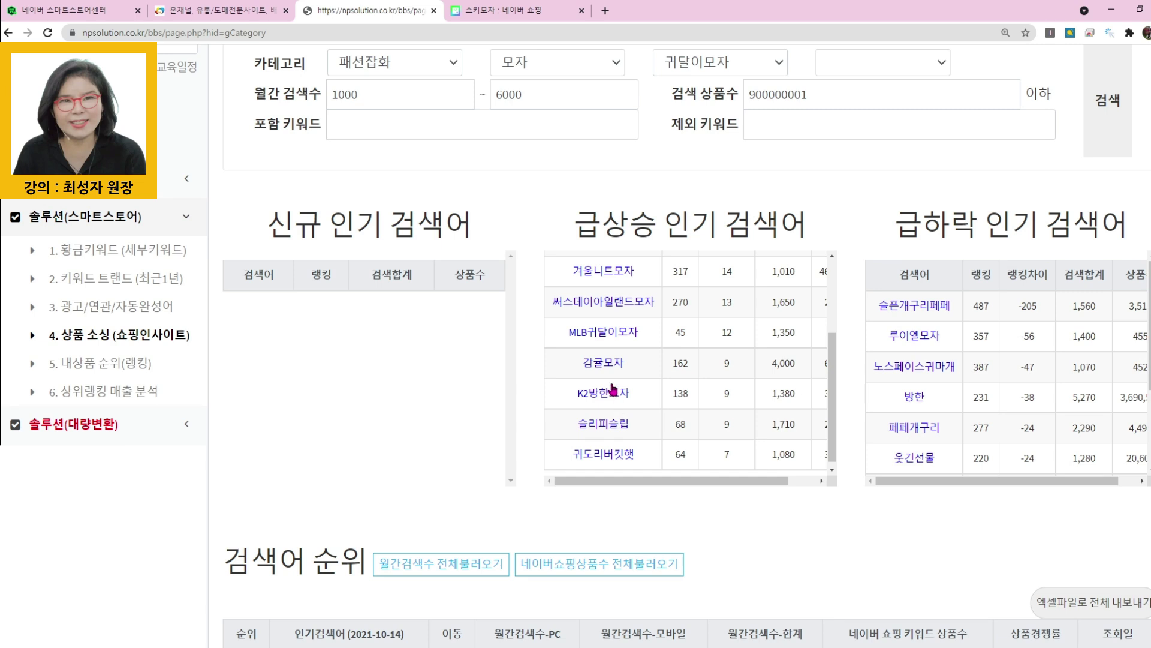
scroll(617, 437, down, 1)
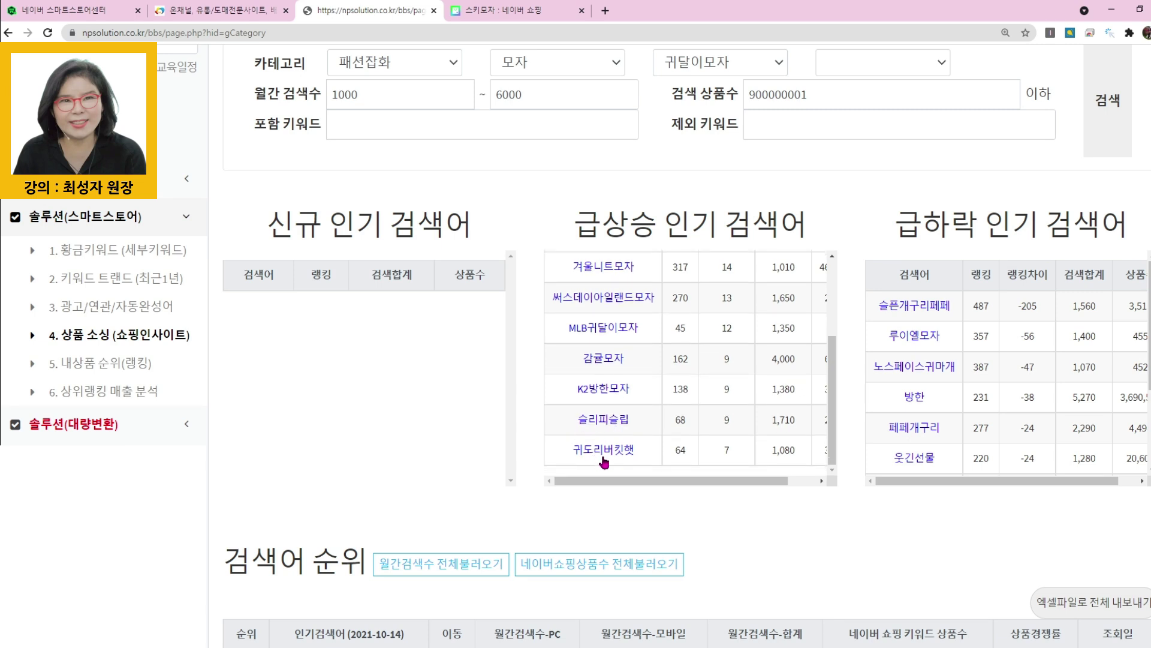
drag(709, 484, 795, 486)
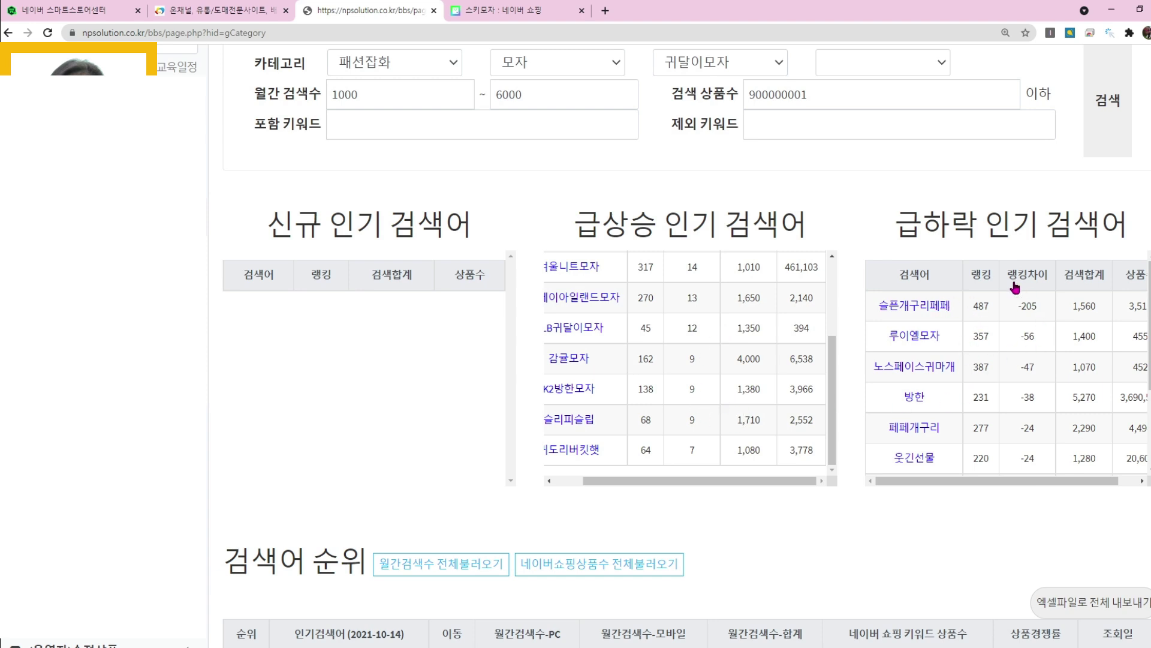
scroll(964, 442, down, 2)
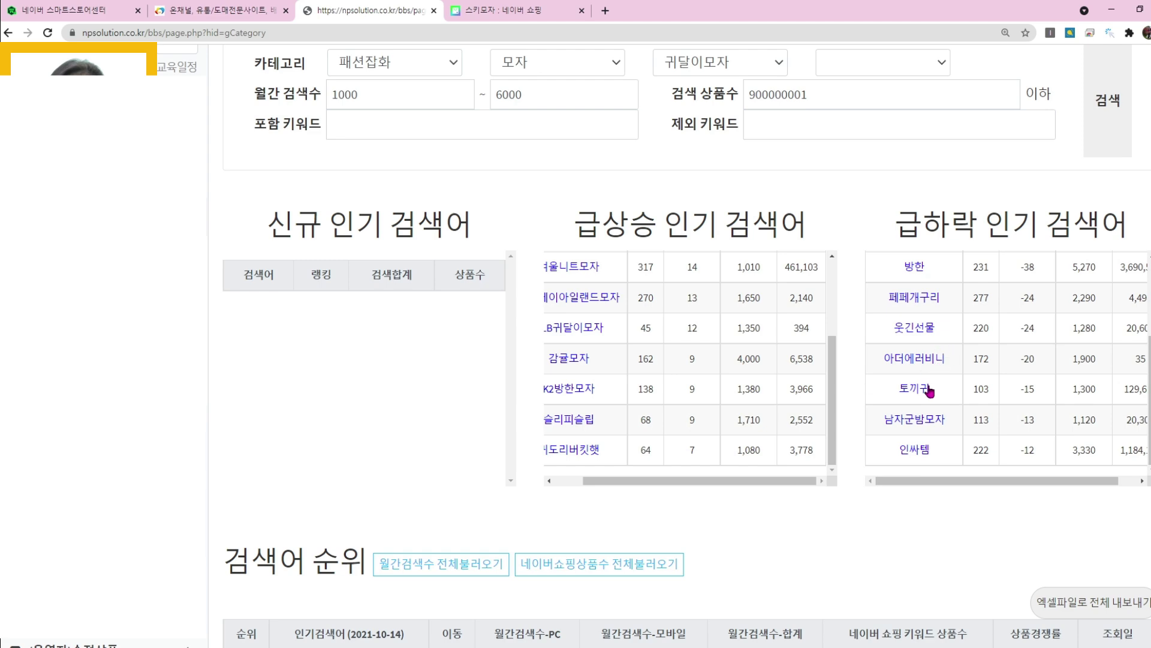
scroll(874, 526, down, 1)
Sort the 검색어 순위 table by total monthly searches (월간검색수-합계) in descending order.
scroll(875, 526, down, 6)
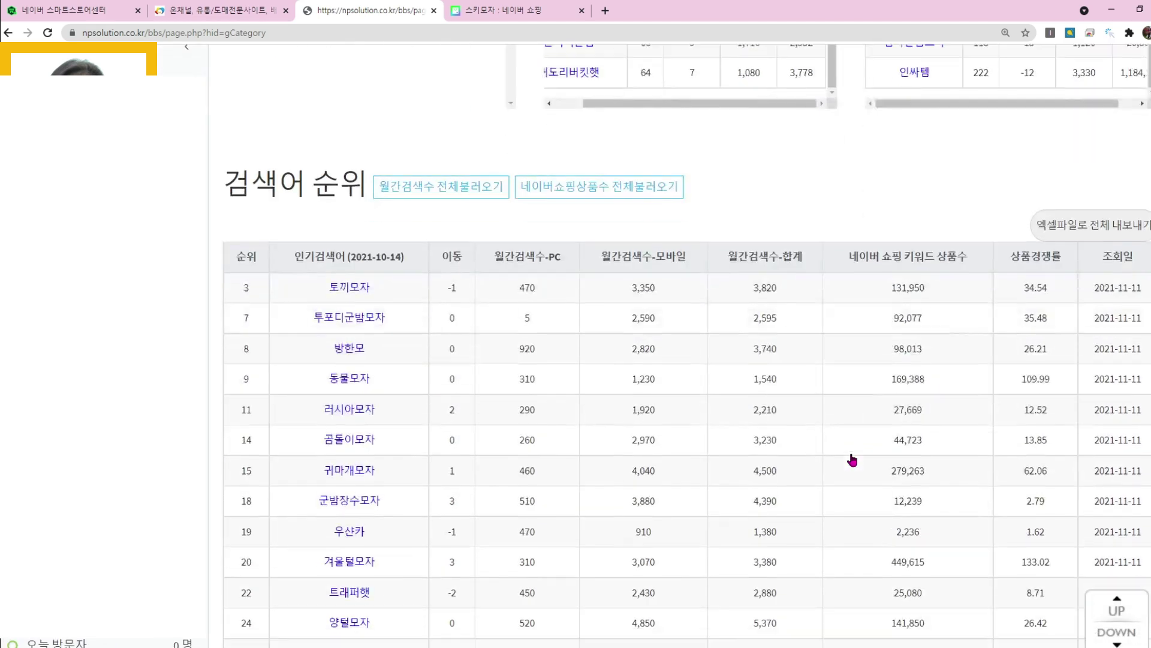
scroll(756, 414, down, 10)
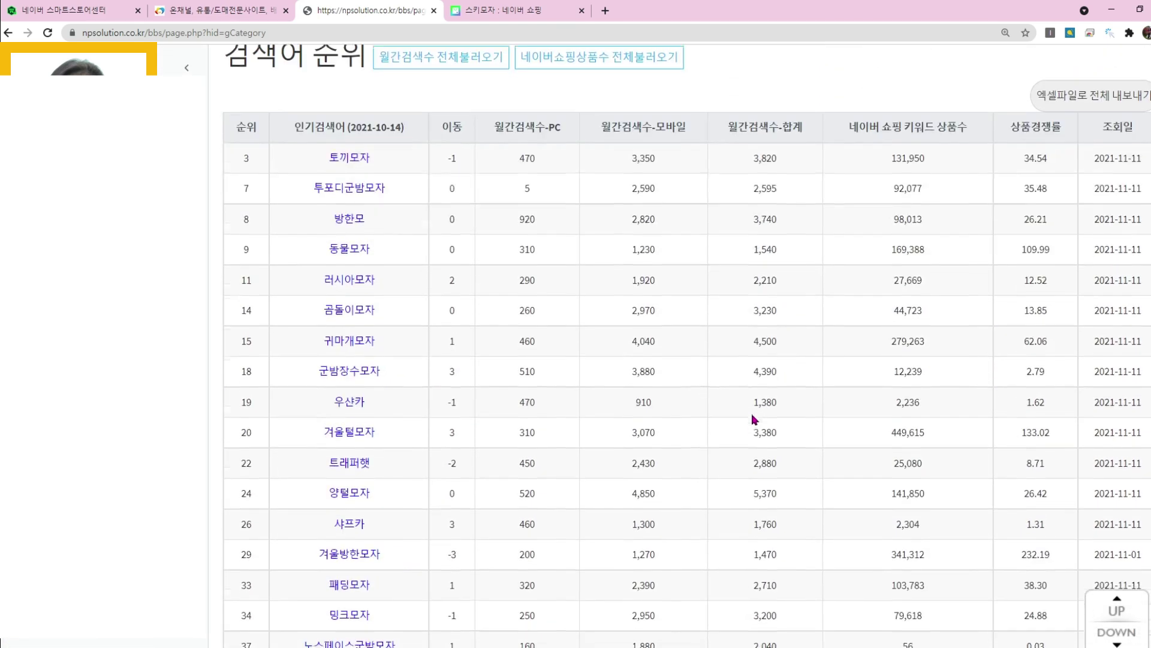
scroll(754, 422, down, 7)
scroll(773, 419, up, 13)
scroll(786, 420, up, 5)
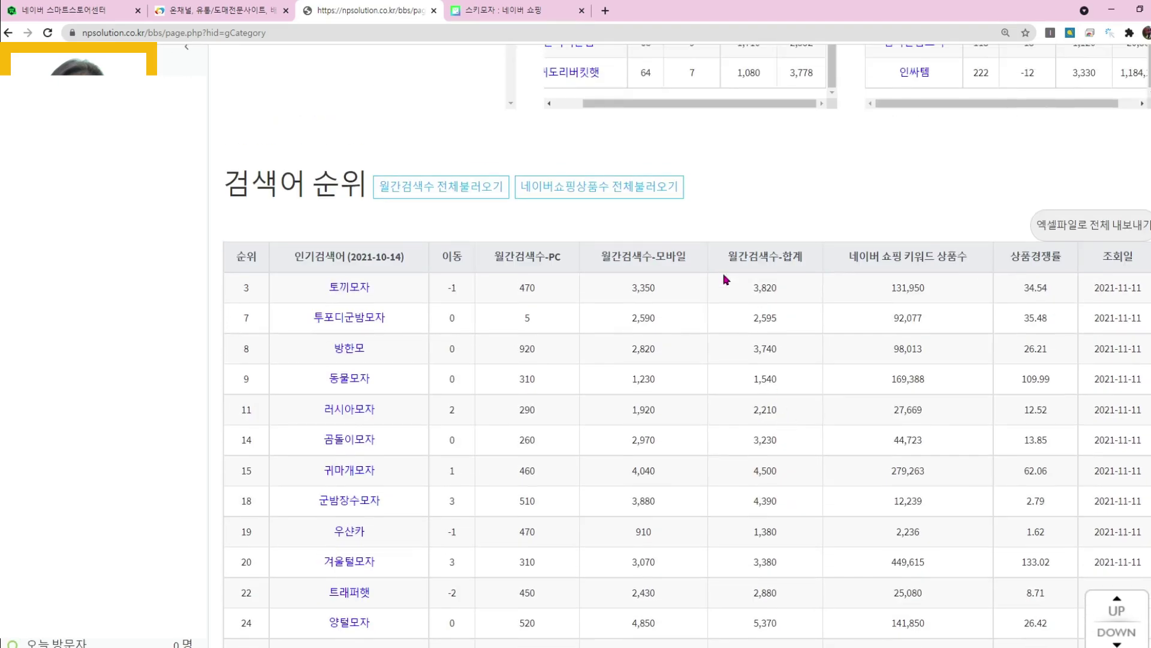
click(762, 258)
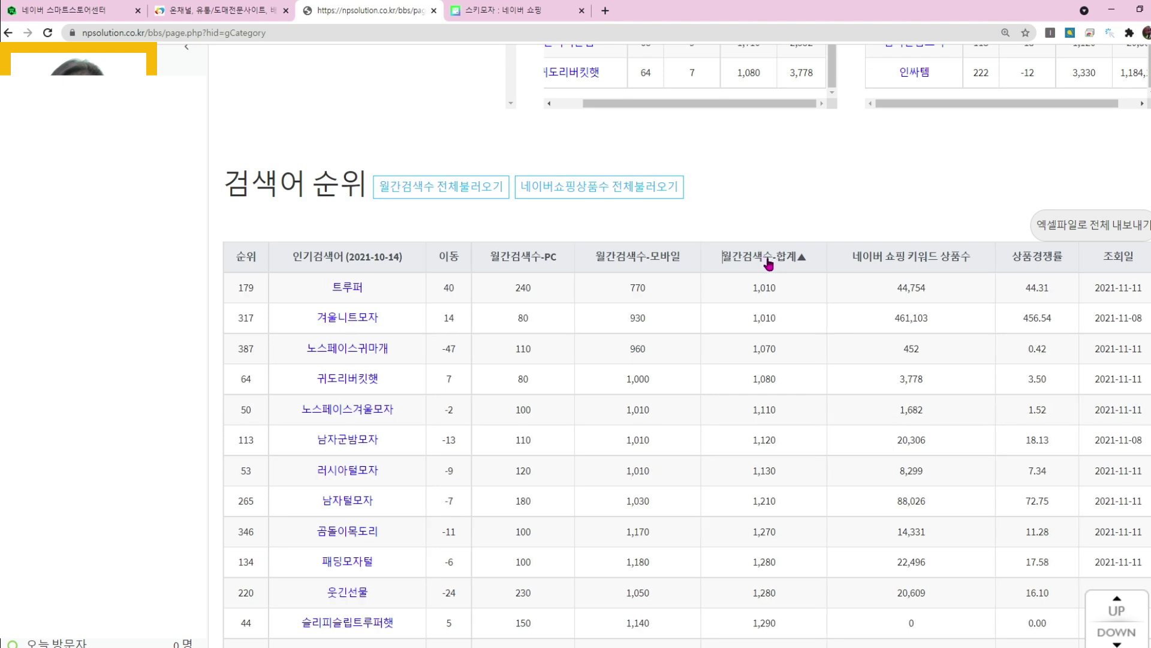
click(751, 257)
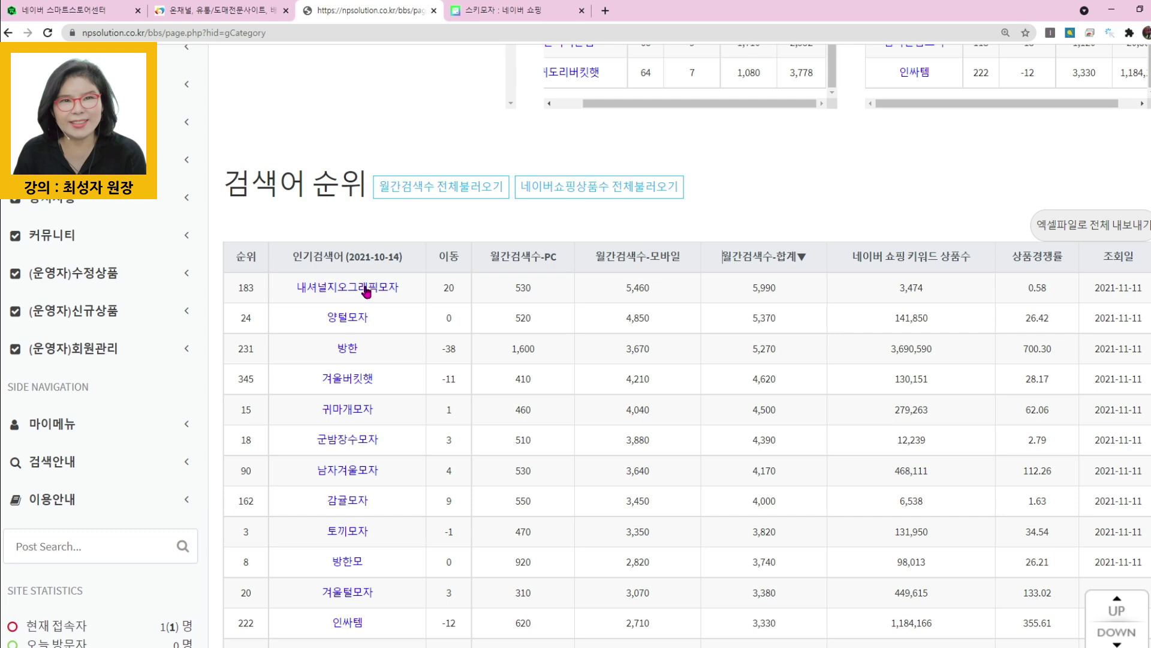
Open the 네이버 쇼핑 results for 양털모자, look through the listed products and prices, and close the results.
click(345, 322)
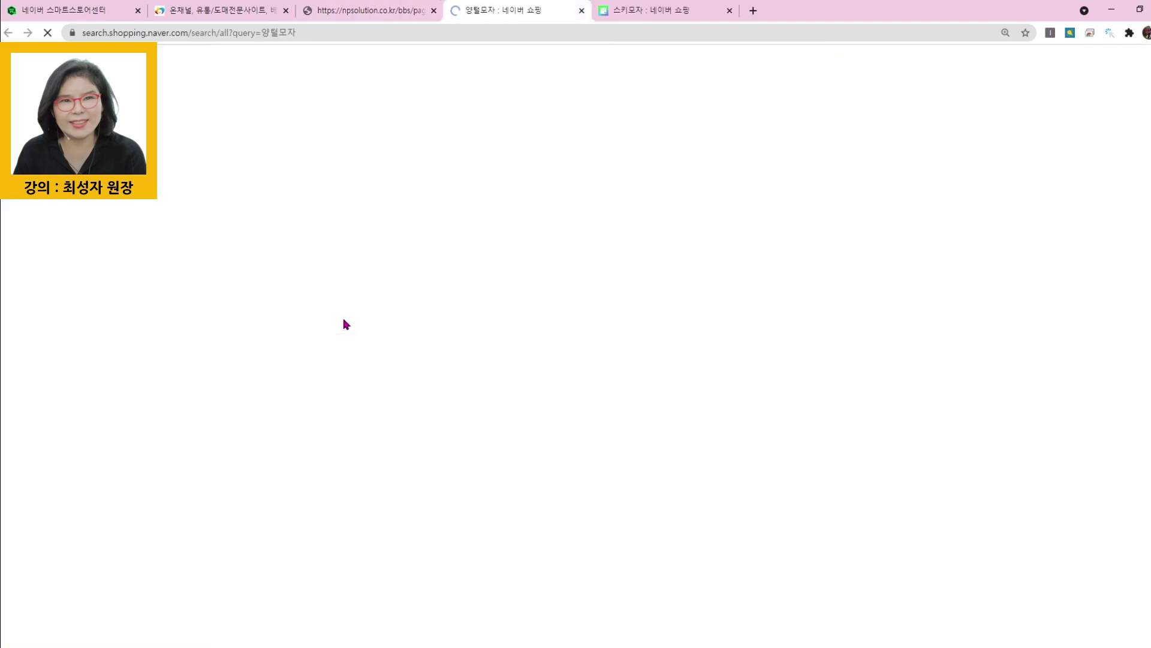
scroll(249, 467, down, 5)
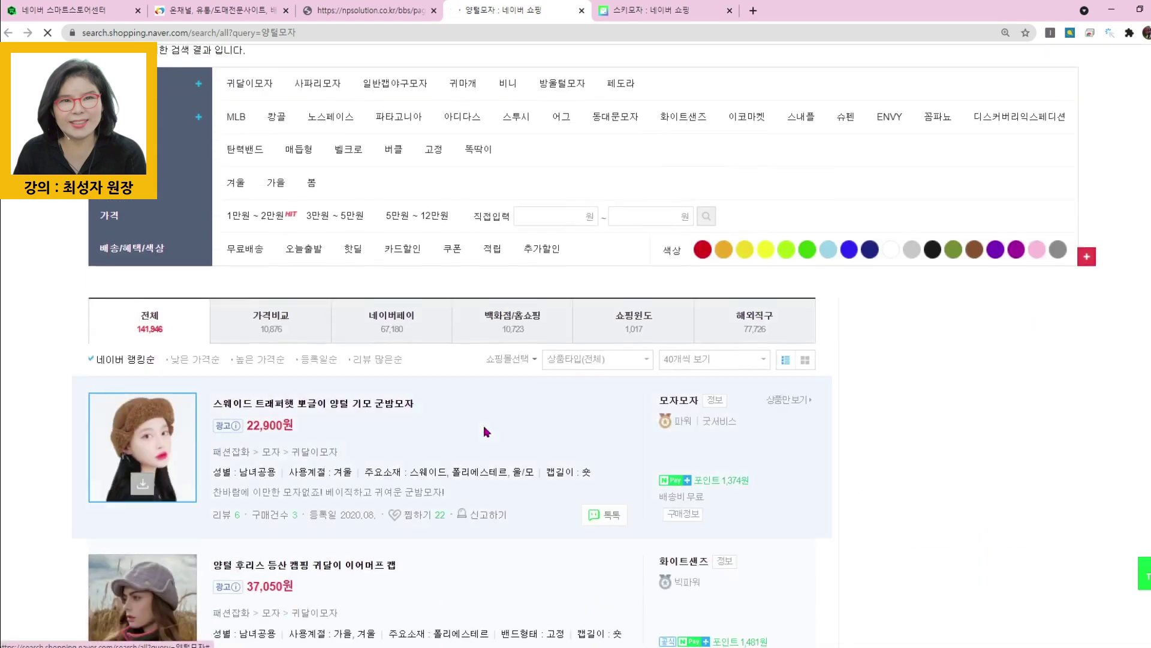
scroll(326, 505, down, 8)
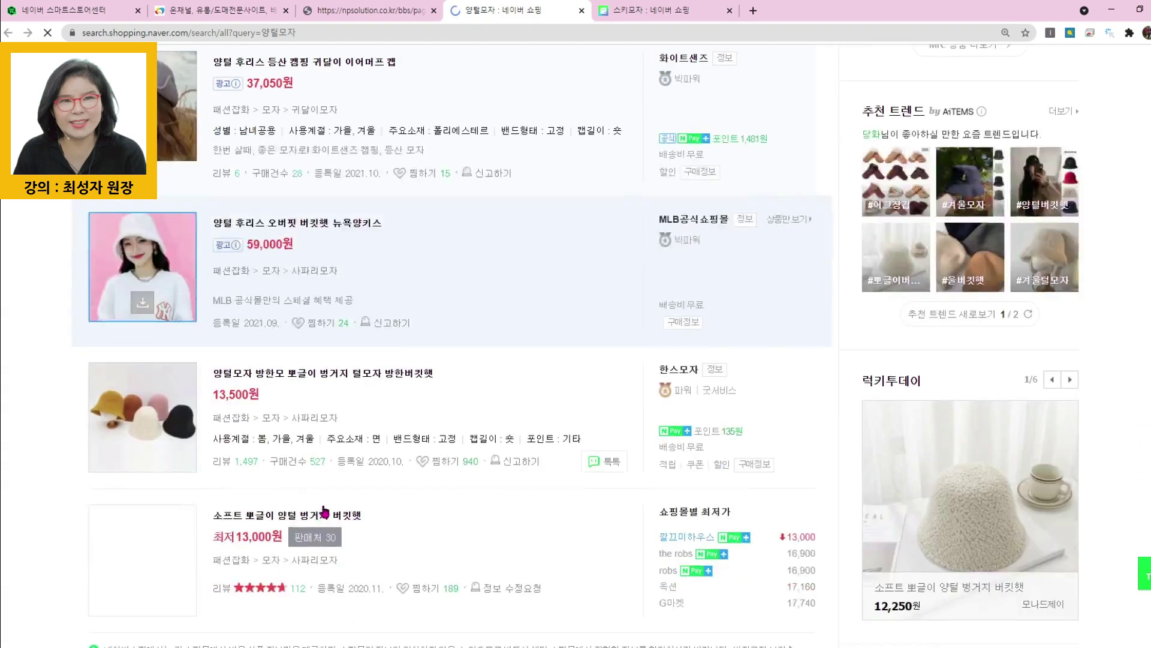
scroll(325, 506, down, 1)
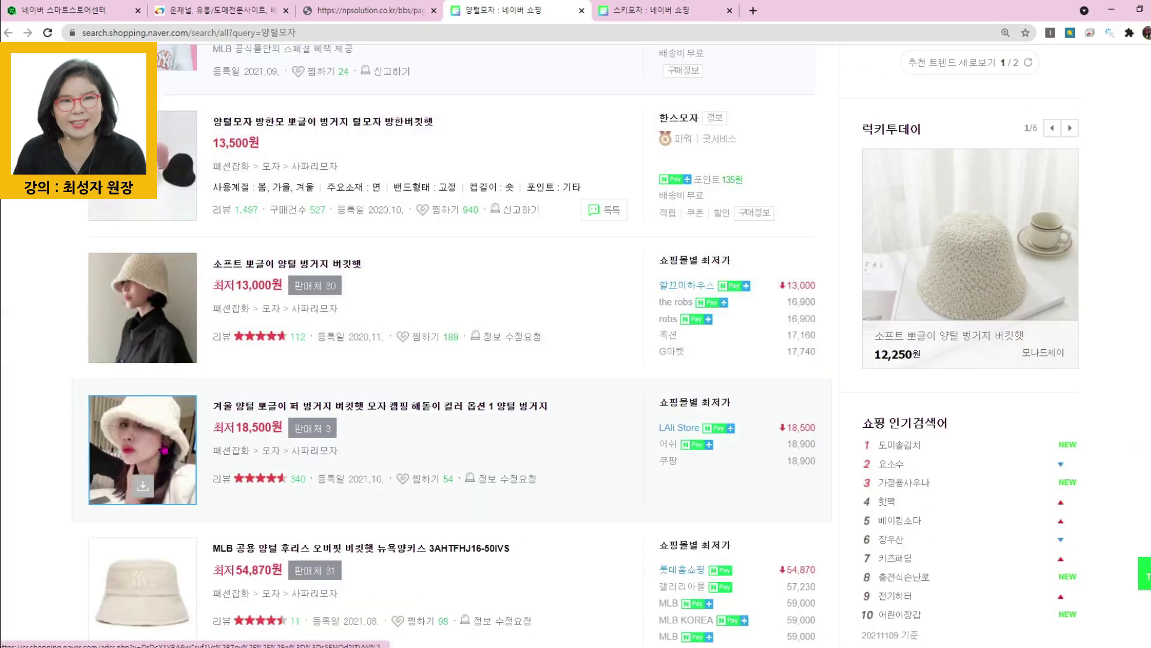
scroll(207, 486, down, 4)
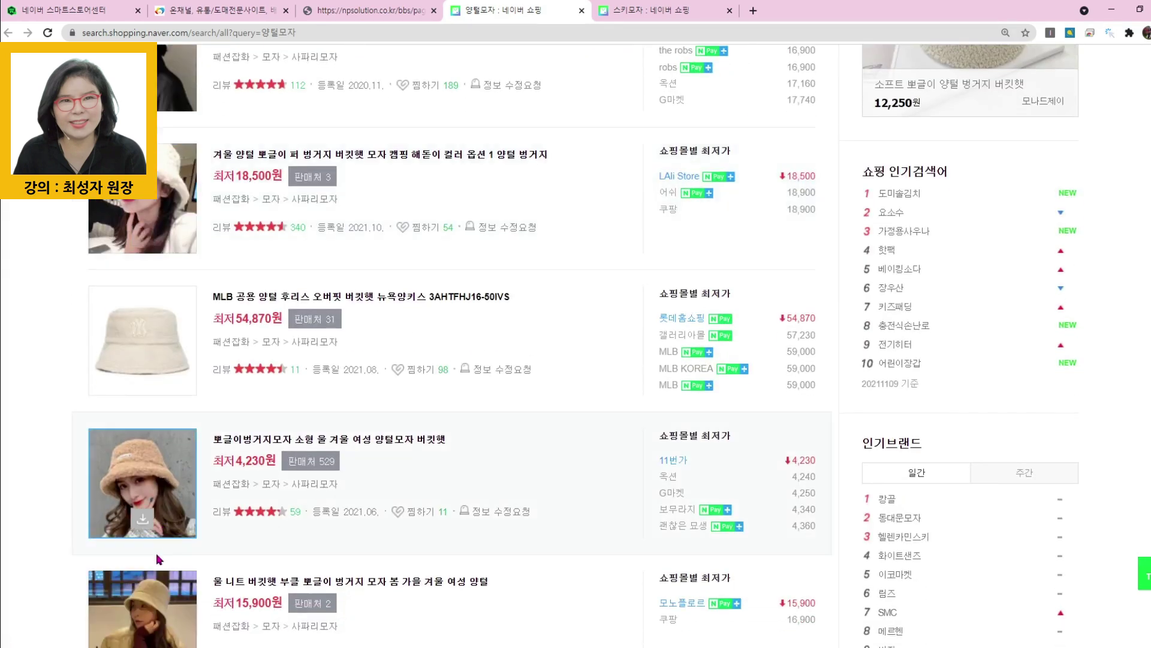
scroll(159, 539, down, 3)
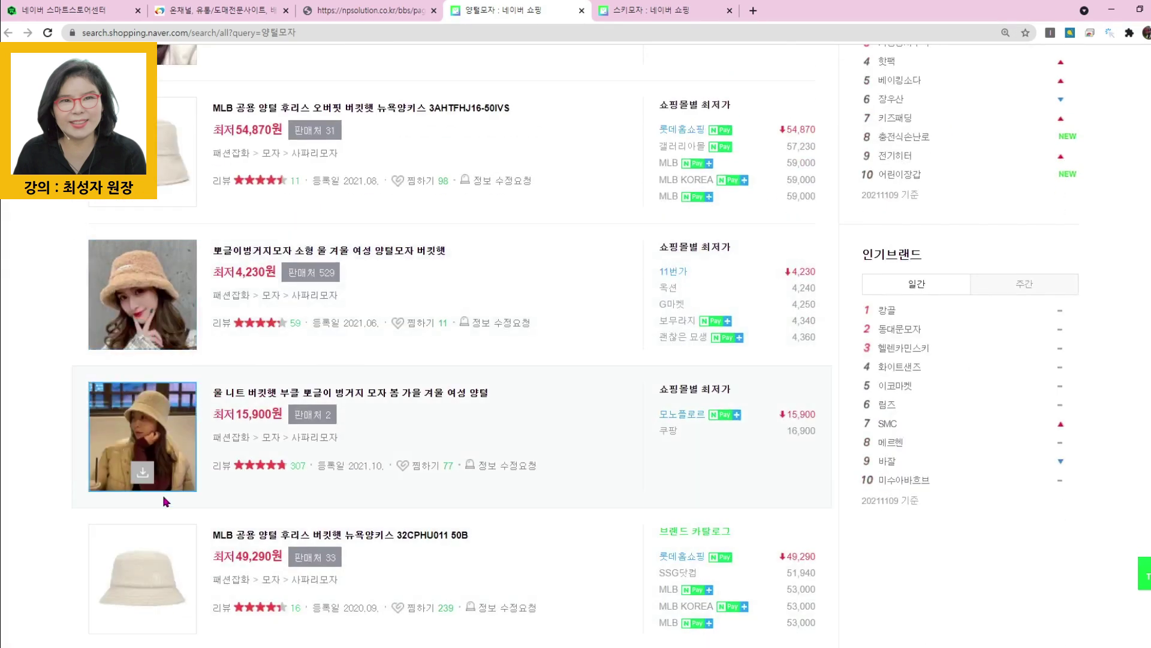
click(580, 11)
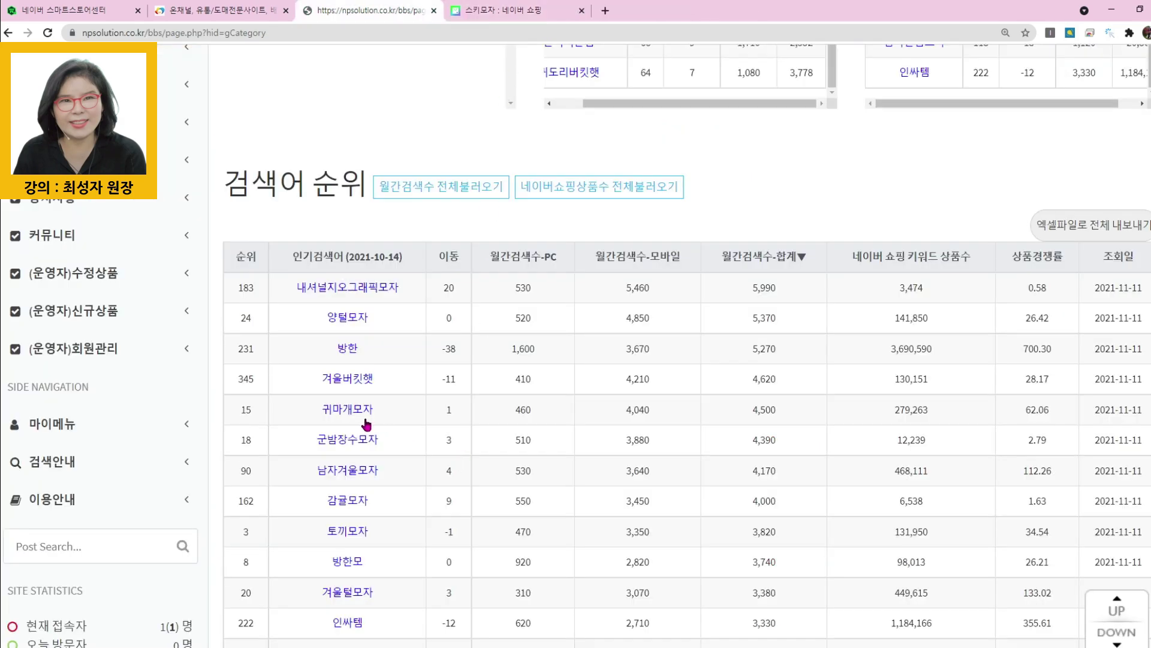
Open the 네이버 쇼핑 results for 귀마개모자, browse the listed products, and return to the 검색어 순위 table.
click(344, 410)
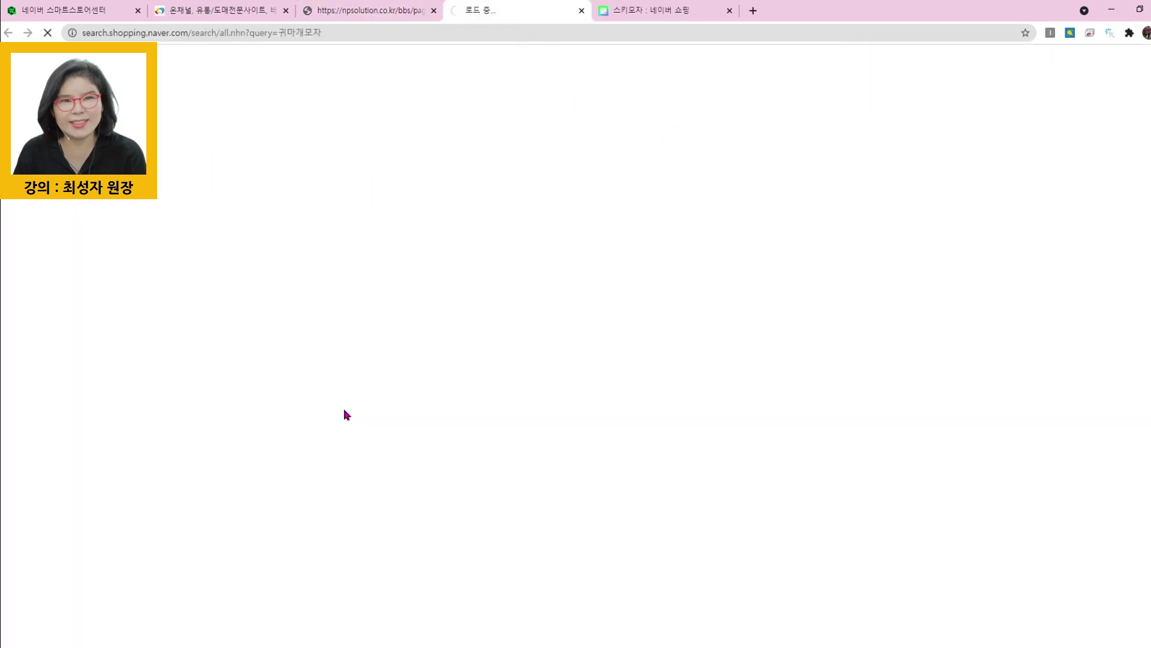
scroll(322, 510, down, 5)
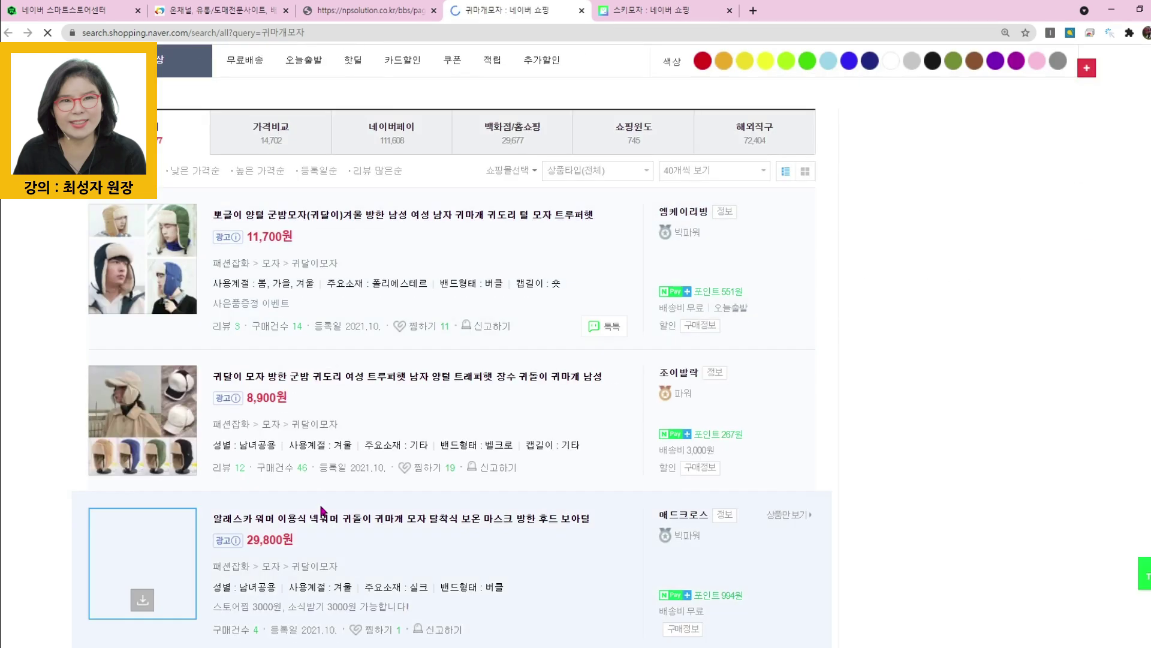
scroll(322, 510, down, 5)
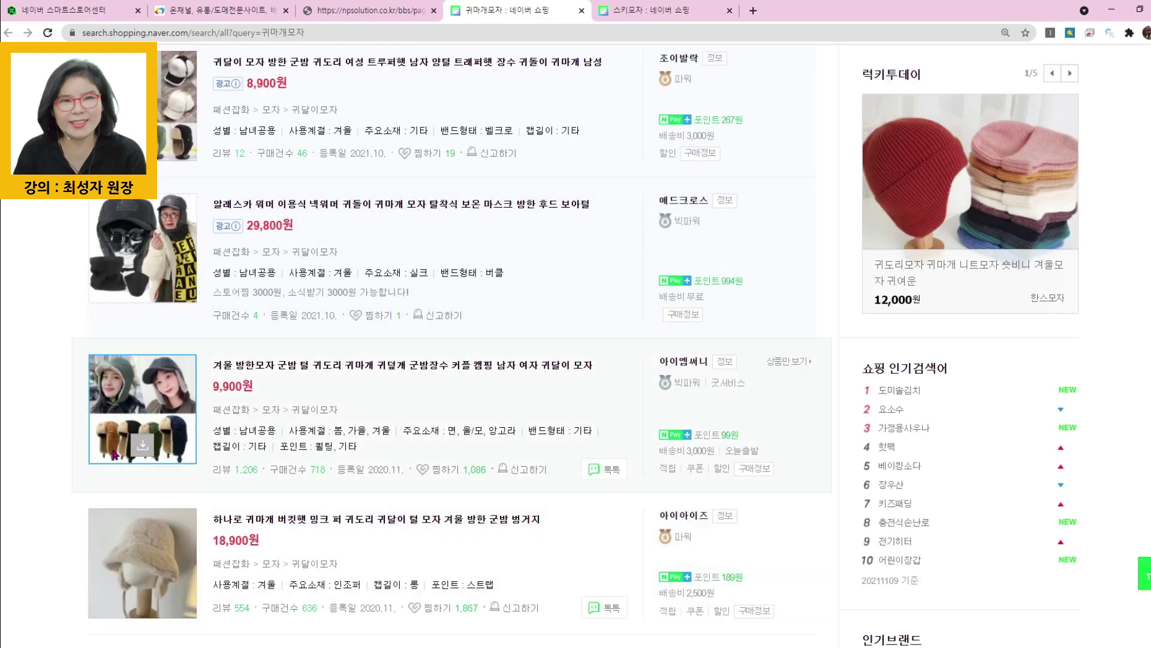
scroll(280, 511, down, 2)
scroll(279, 510, down, 8)
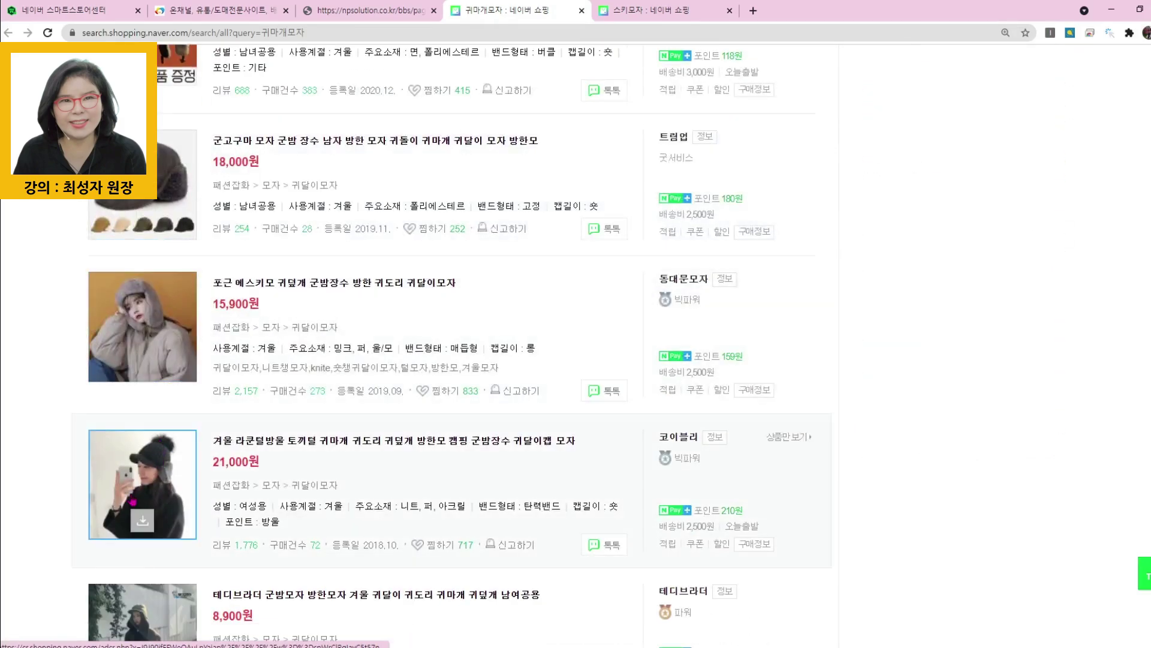
click(348, 11)
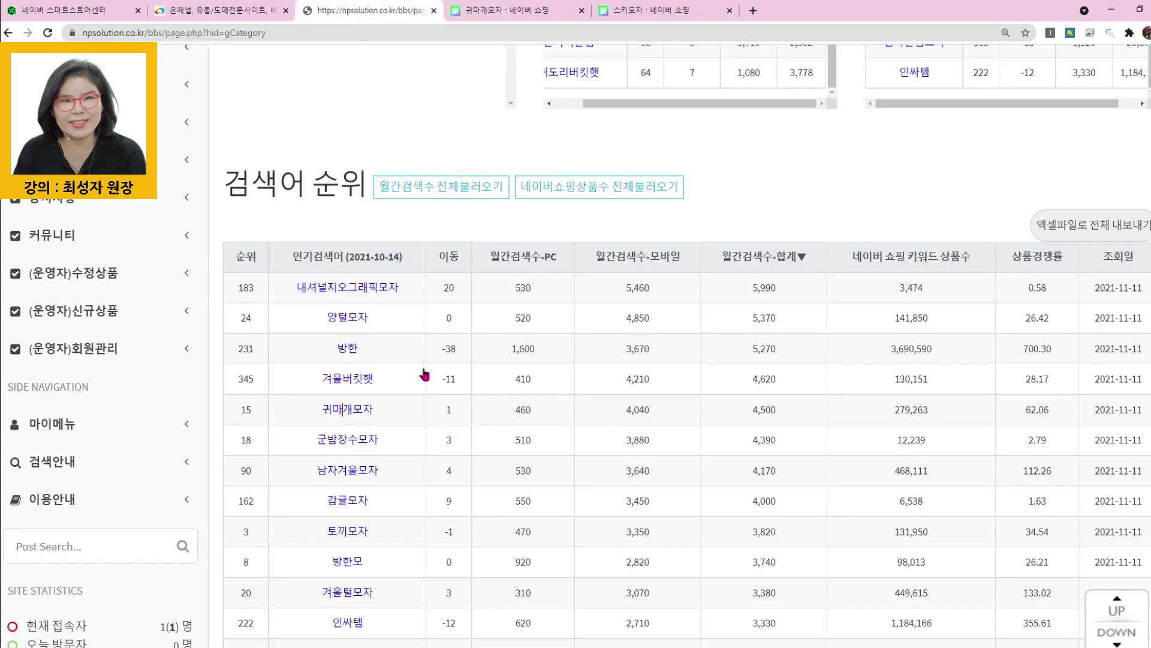
Open the 네이버 쇼핑 results for 군밤장수모자, check the top products, and go back to the keyword ranking.
click(346, 441)
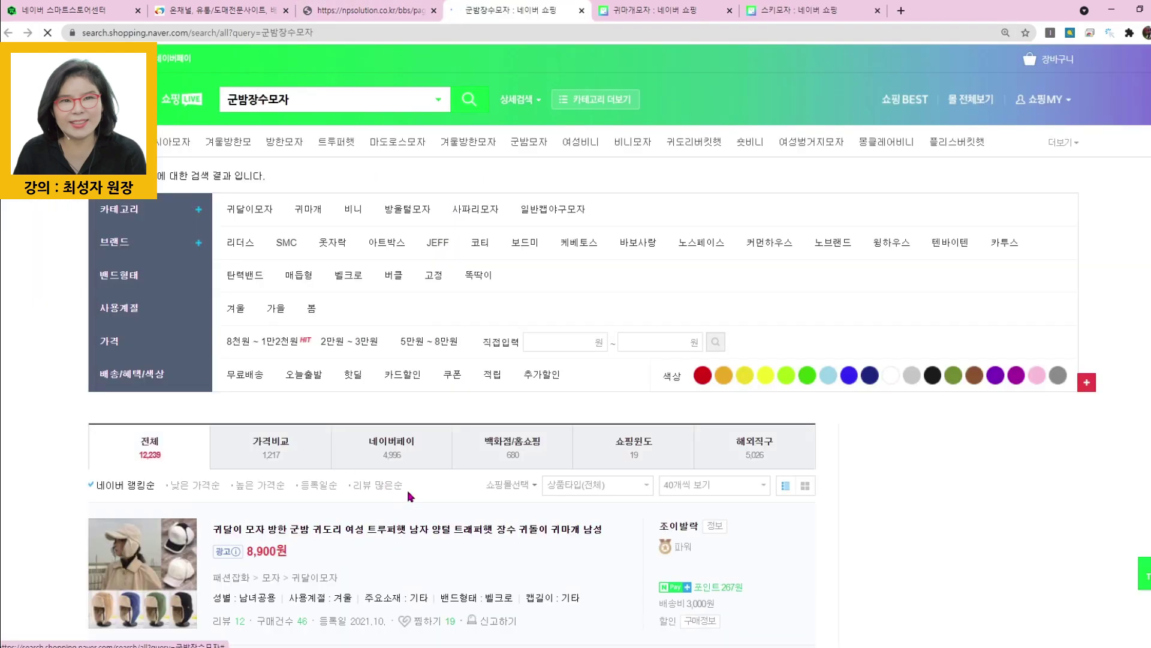
scroll(405, 497, down, 10)
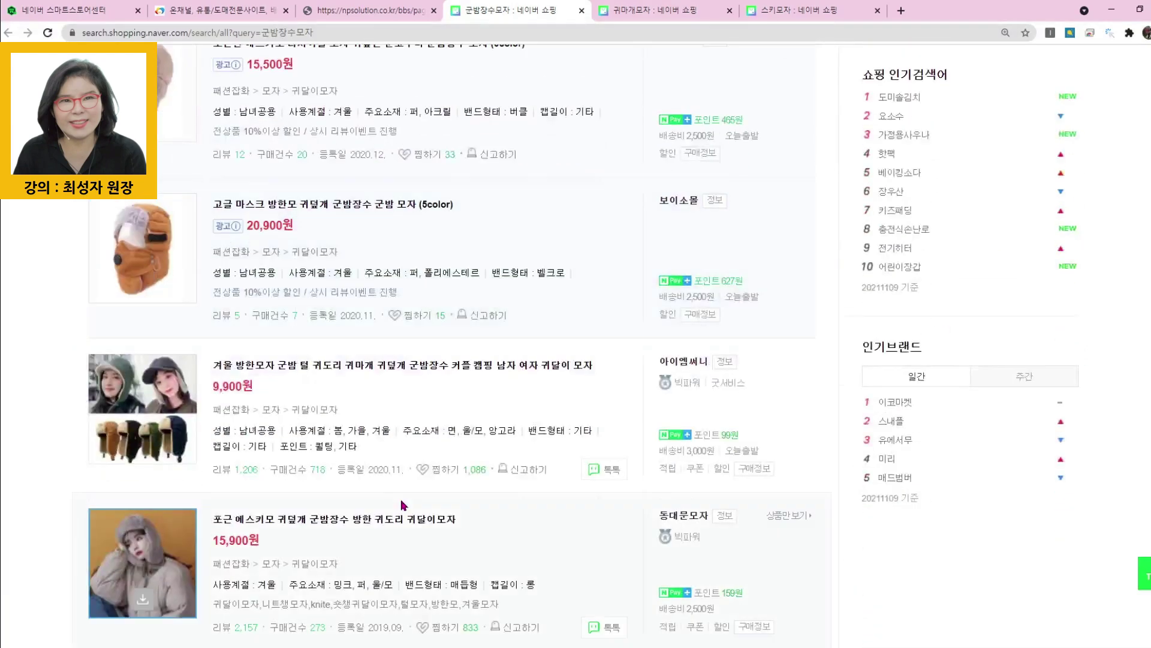
click(363, 10)
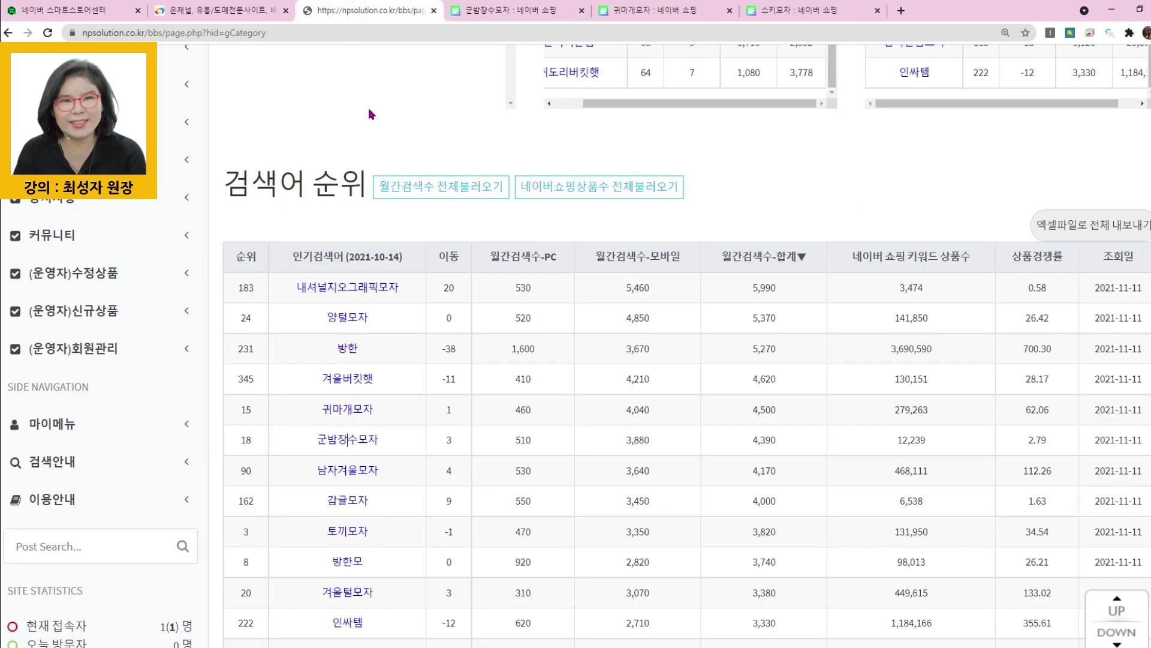
Open the 네이버 쇼핑 results for 감귤모자, examine the top products, and close the results.
click(349, 501)
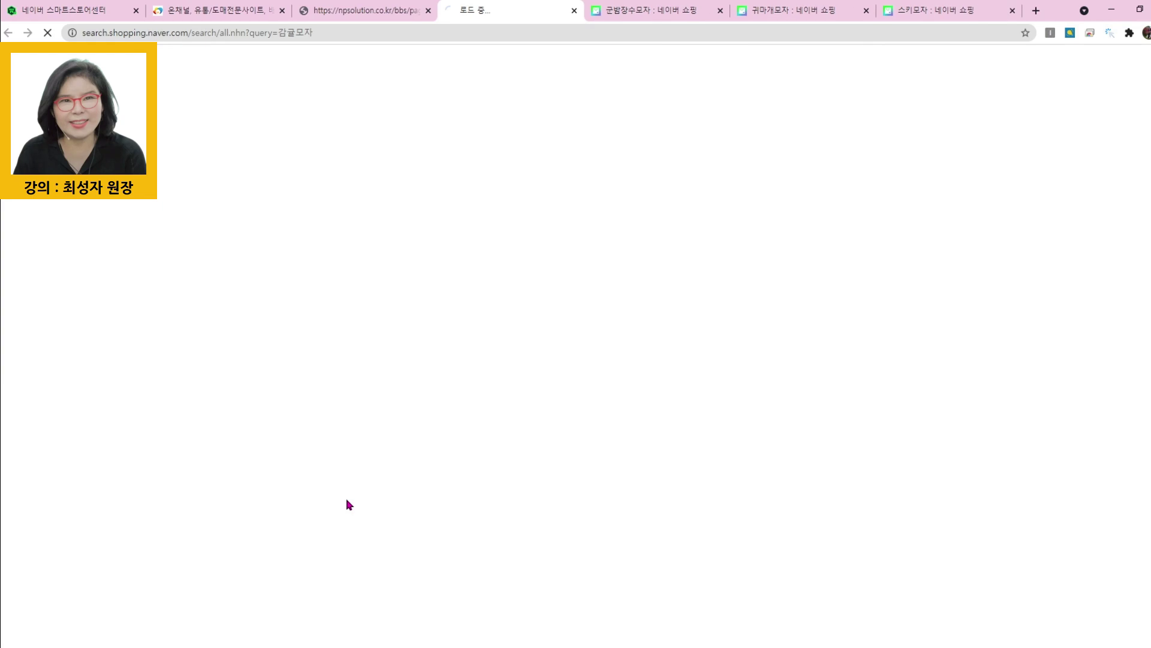
scroll(310, 554, down, 8)
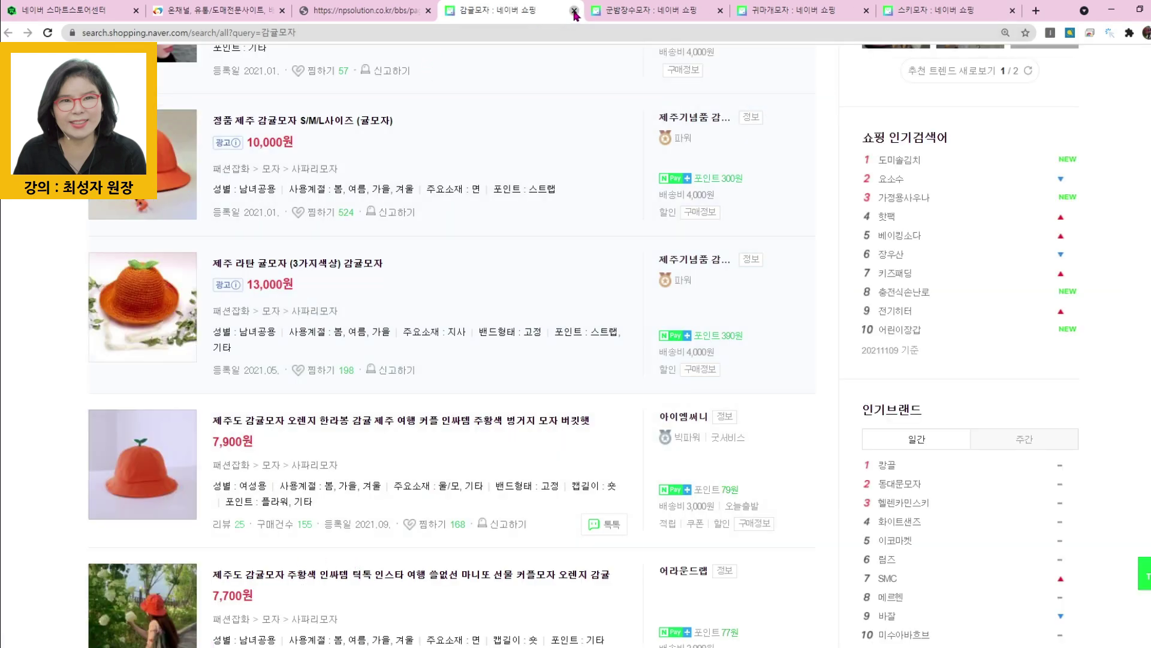
key(ctrl+w)
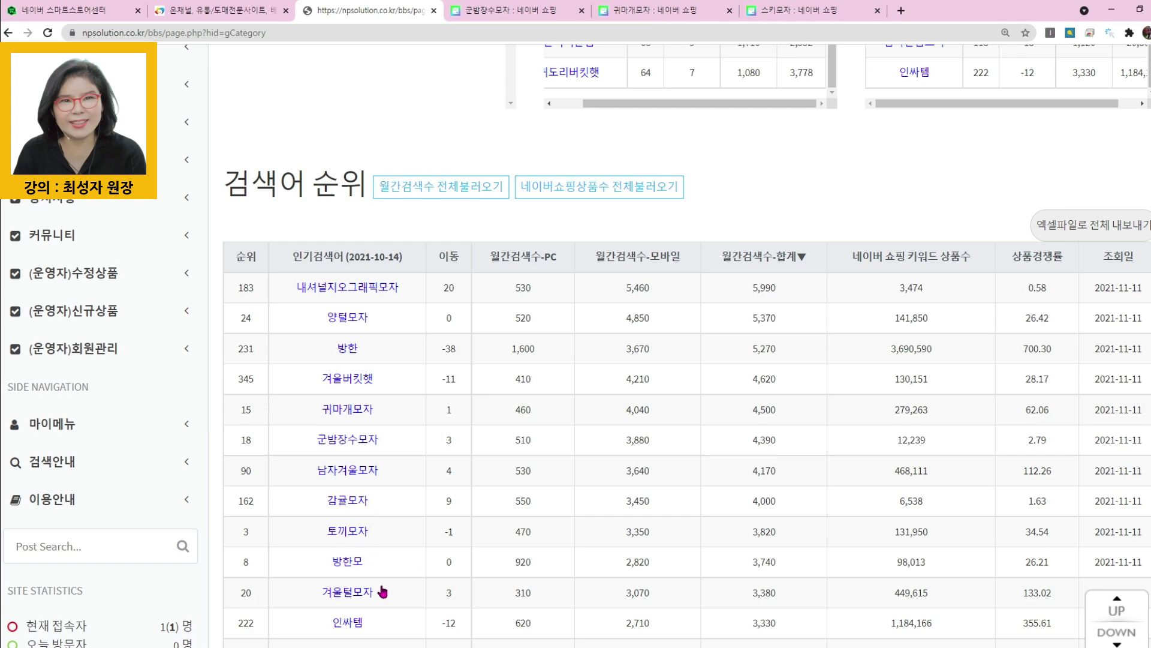
Open the 네이버 쇼핑 results for 겨울털모자, examine the ranked products and their sellers, and return to the keyword ranking.
scroll(384, 599, down, 2)
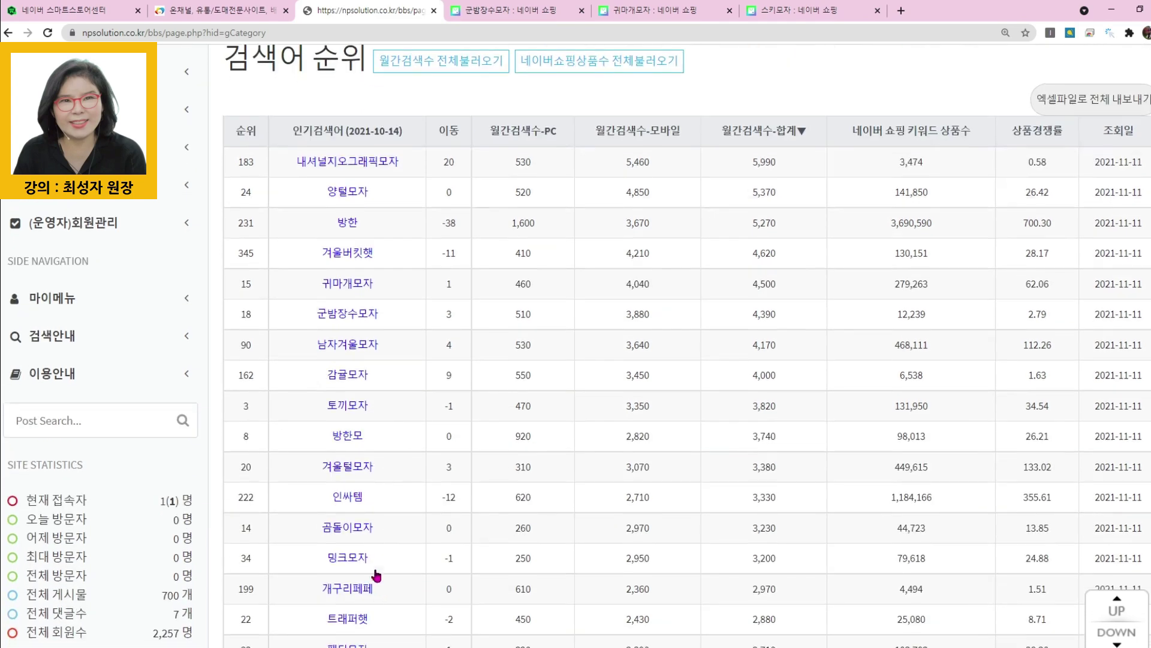
click(354, 470)
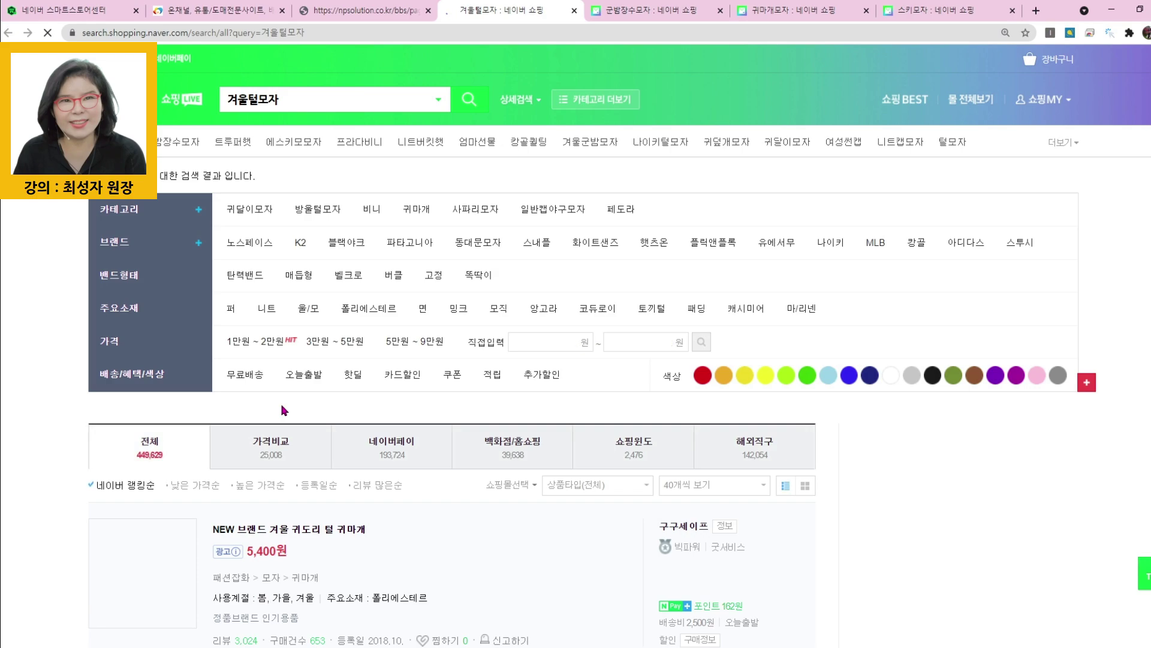
scroll(360, 558, down, 4)
scroll(360, 557, down, 9)
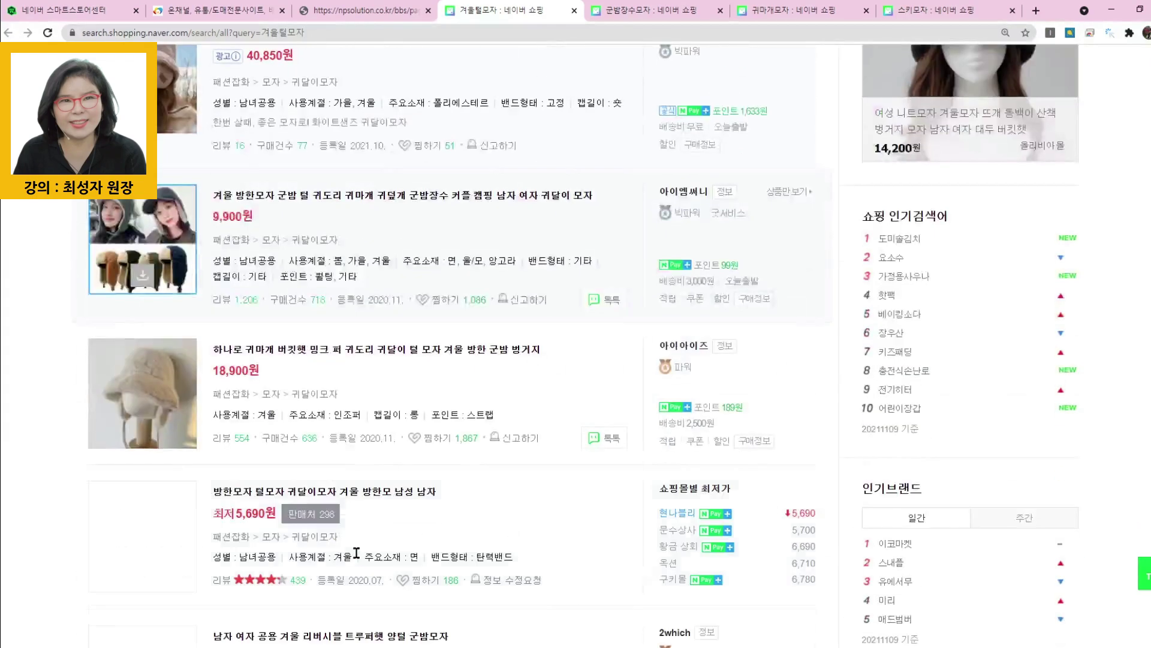
scroll(322, 534, down, 3)
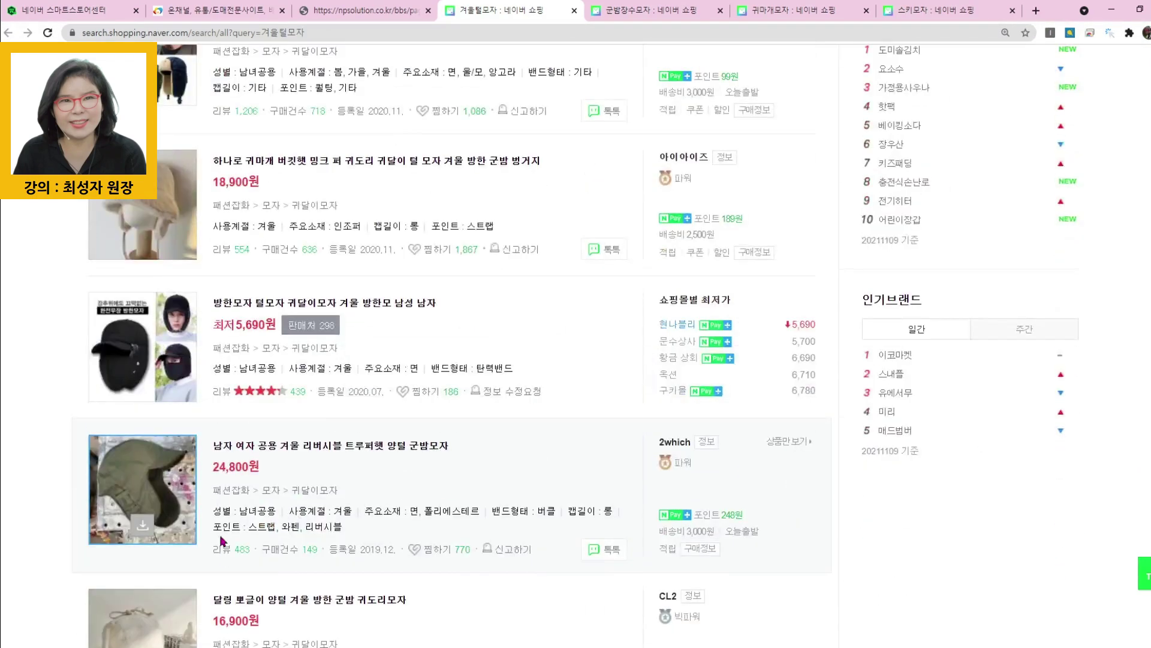
click(373, 17)
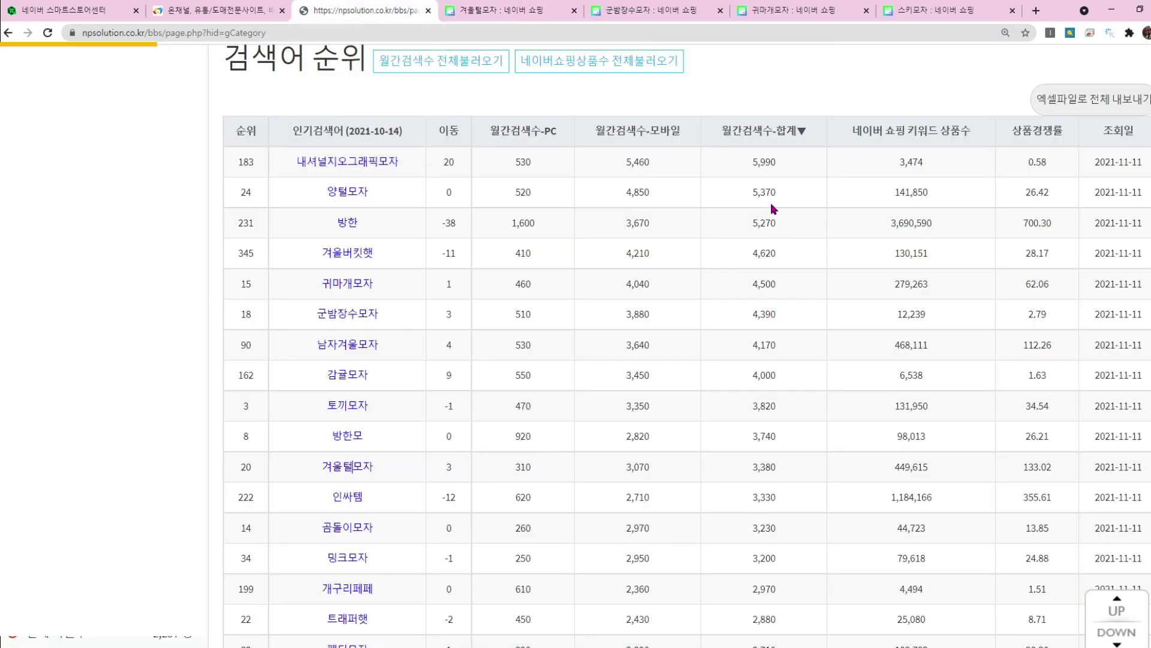
Check the total monthly search figures of 인싸템, 양털모자 and 귀마개모자 in the 검색어 순위 table.
drag(757, 496, 783, 499)
drag(753, 192, 788, 198)
drag(744, 288, 787, 294)
click(789, 294)
Open the 네이버 쇼핑 results for 귀돌이모자 from the keyword ranking, examine the listed products and sellers, and go back.
scroll(784, 359, down, 2)
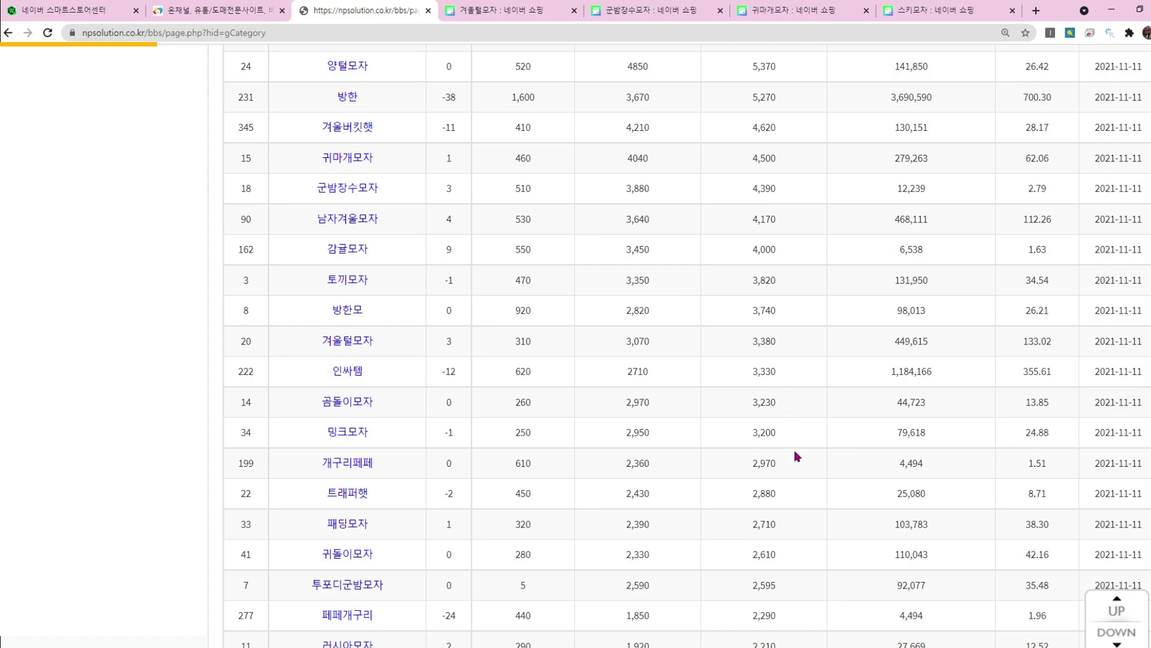
scroll(794, 453, down, 3)
click(358, 368)
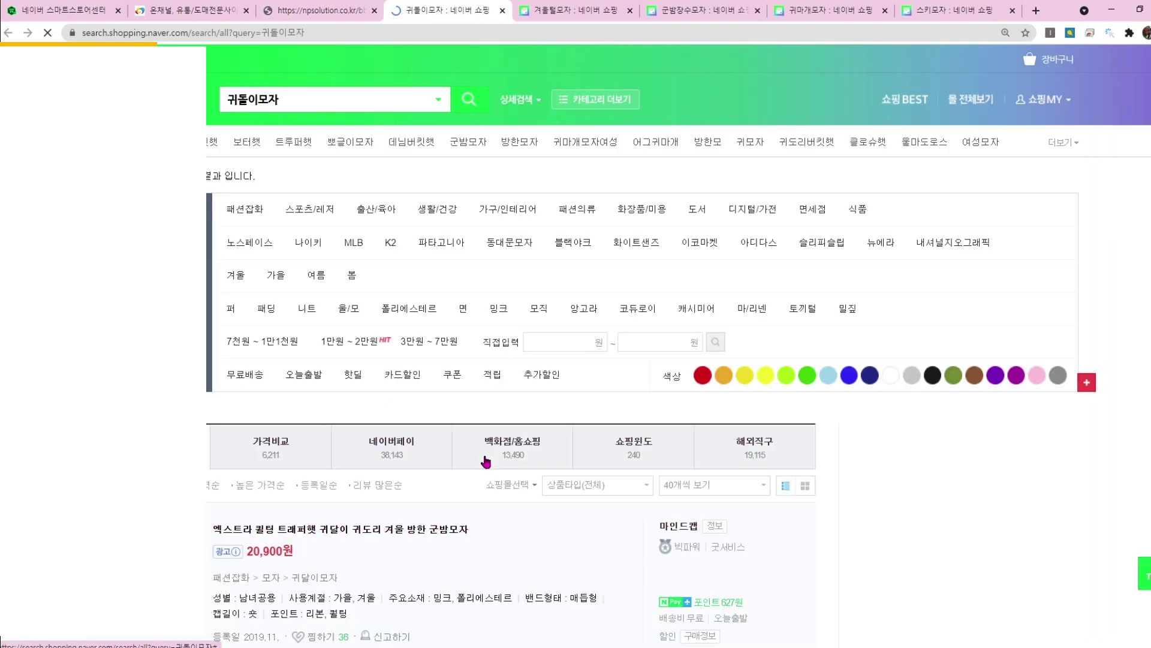
scroll(487, 462, down, 20)
scroll(489, 462, down, 2)
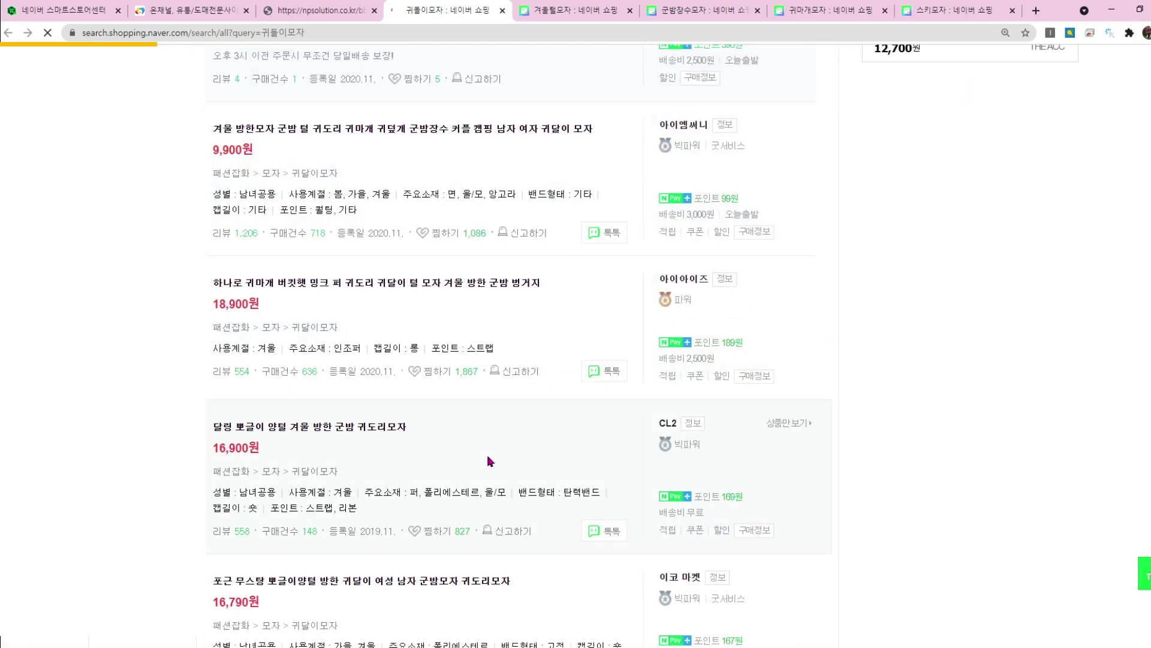
scroll(306, 456, down, 4)
scroll(306, 456, down, 6)
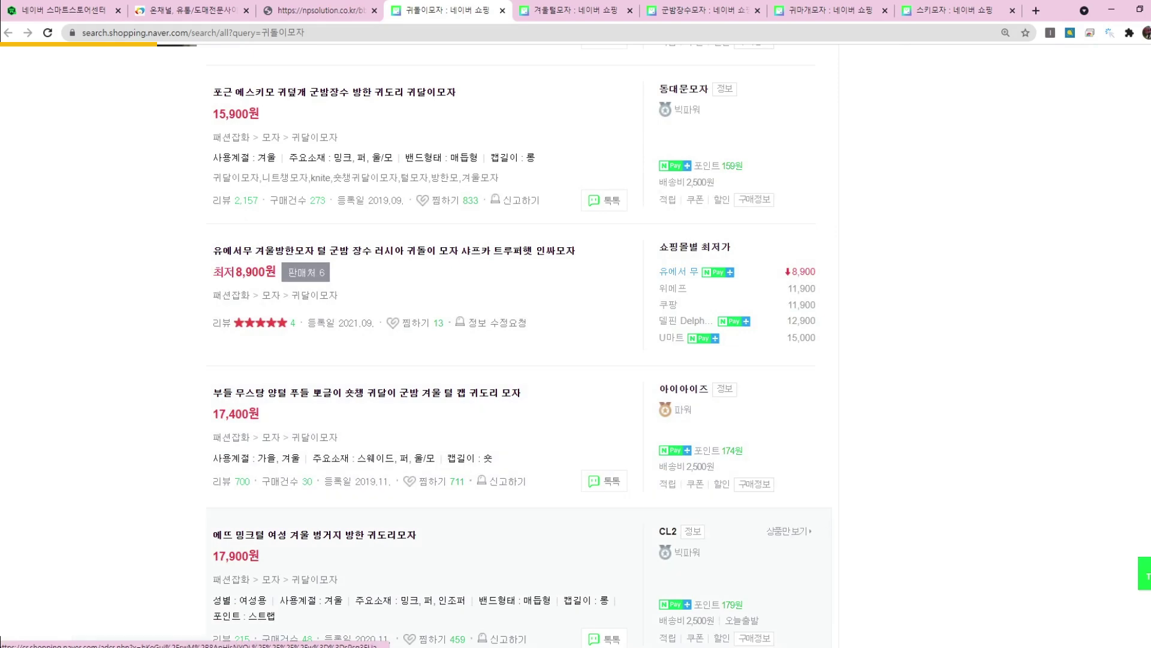
click(322, 12)
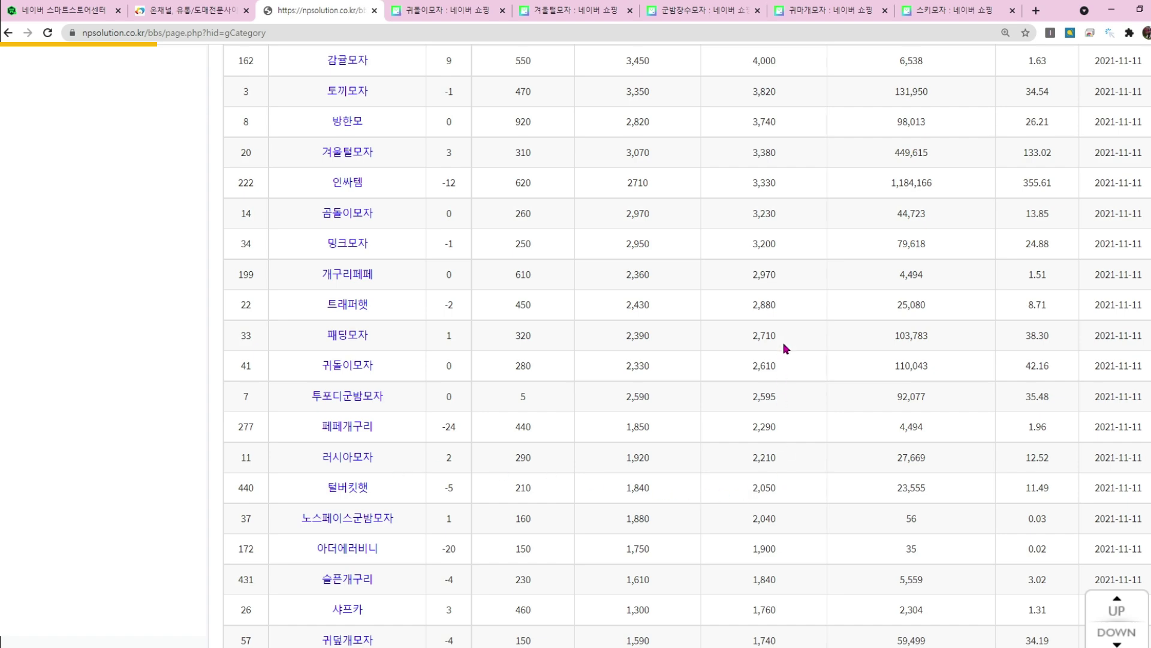
Open the 네이버 쇼핑 results for 귀마개모자, check the top products and their prices, and return to the keyword ranking.
scroll(786, 347, up, 3)
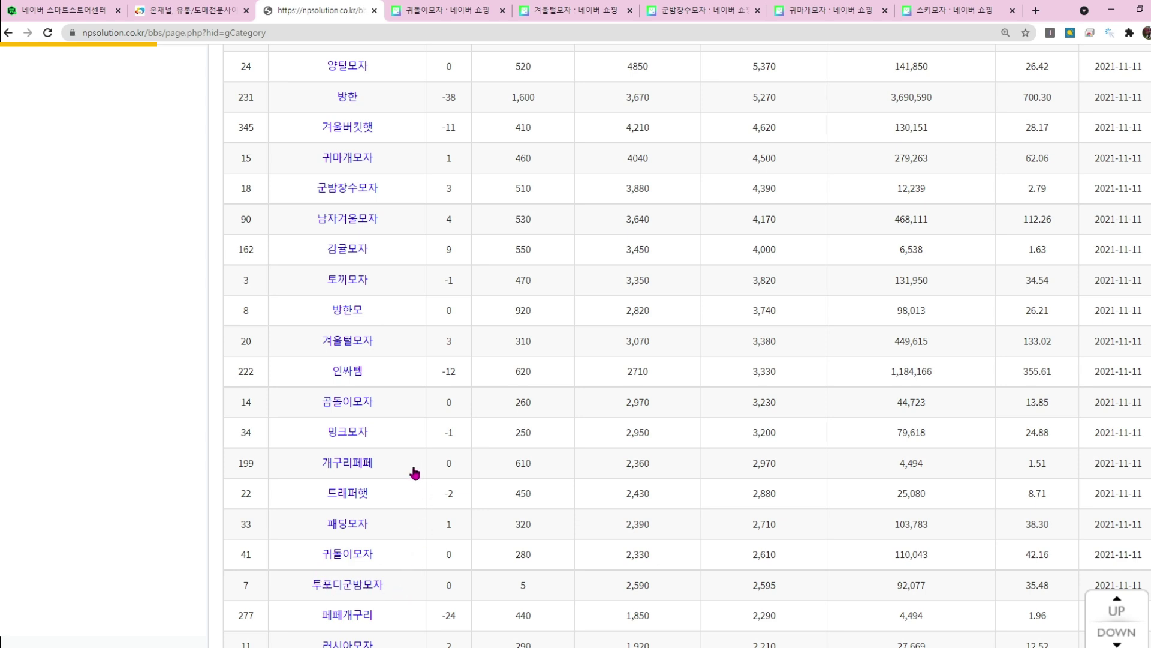
click(348, 159)
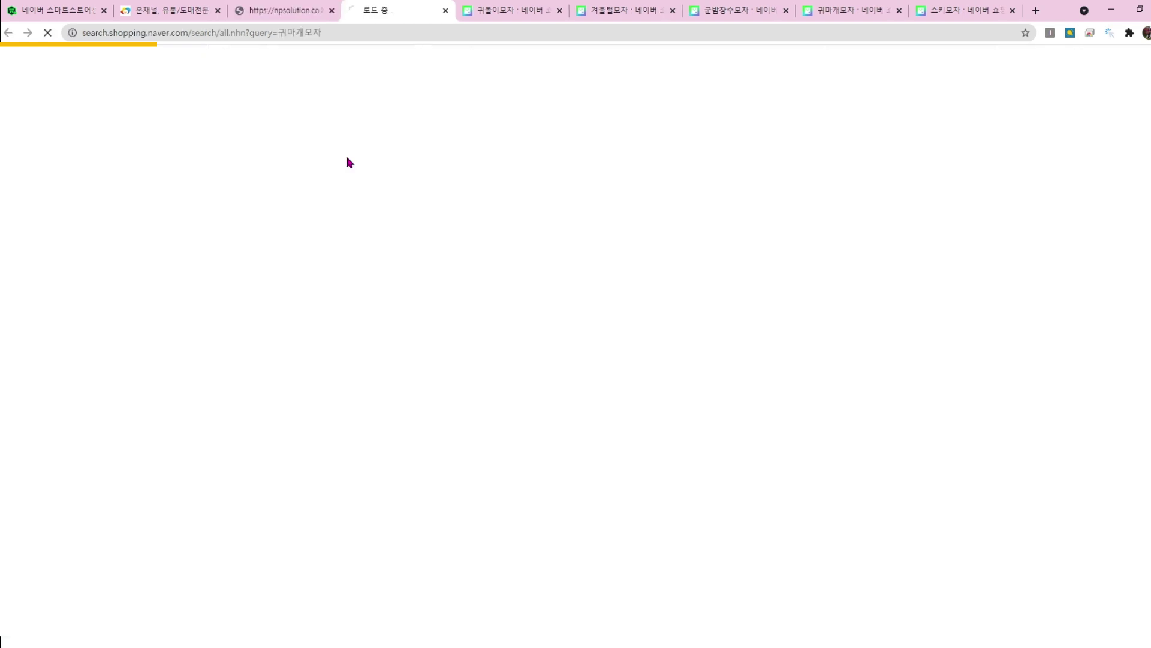
scroll(556, 425, down, 7)
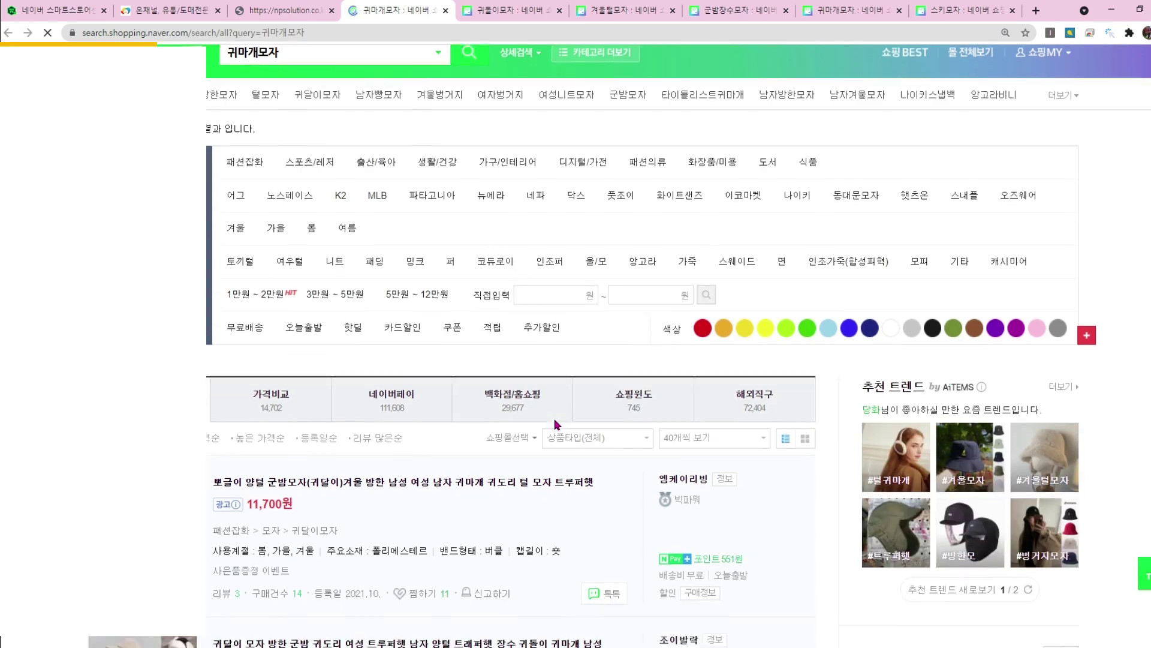
scroll(555, 425, down, 4)
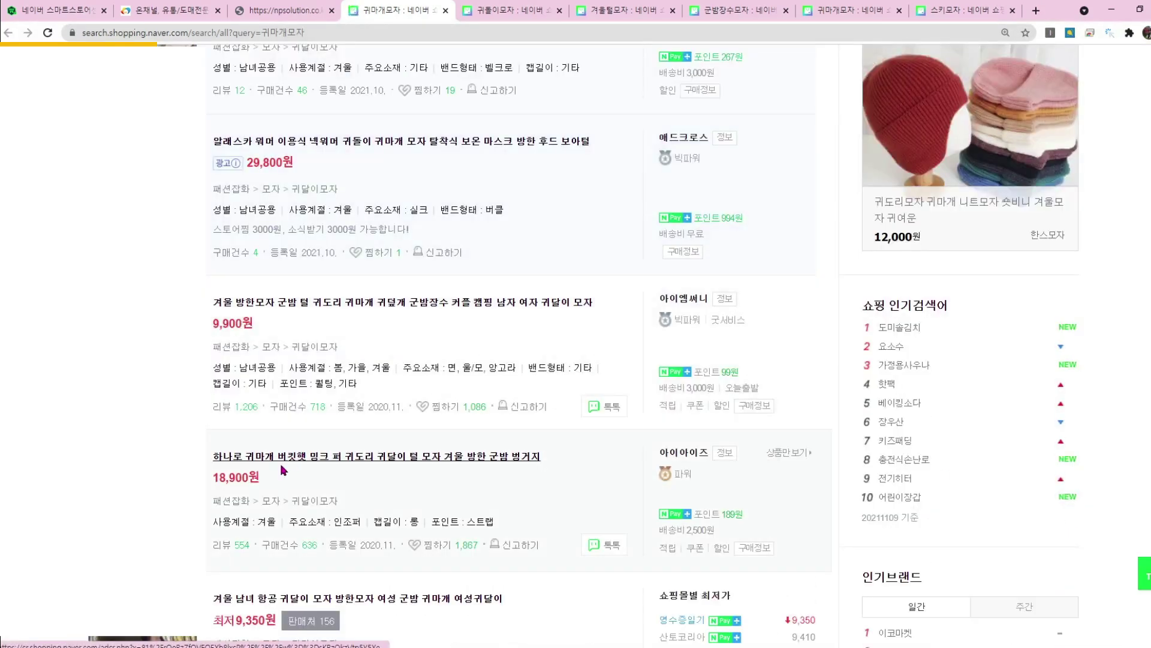
scroll(304, 584, down, 5)
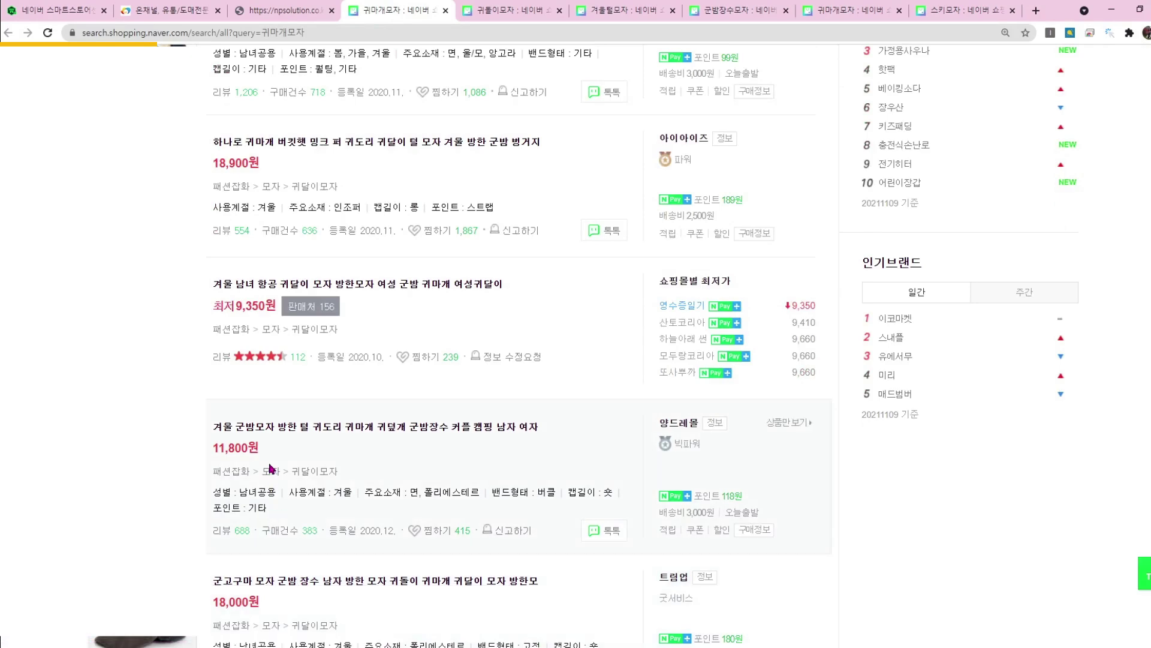
scroll(383, 264, up, 6)
scroll(384, 264, up, 6)
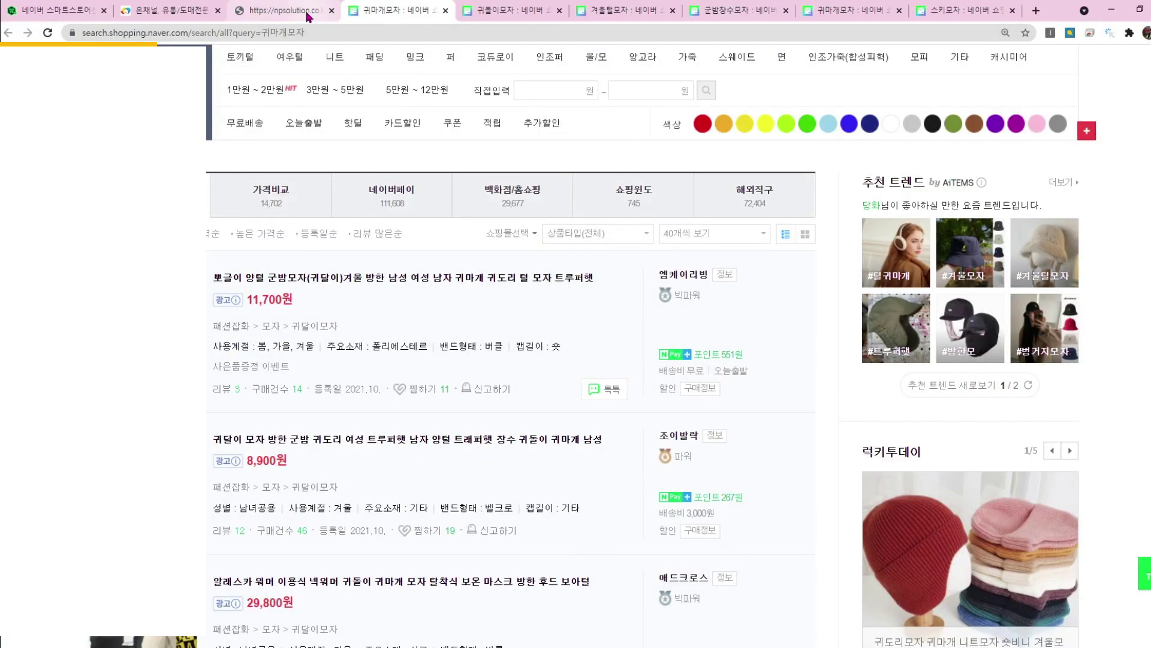
click(302, 16)
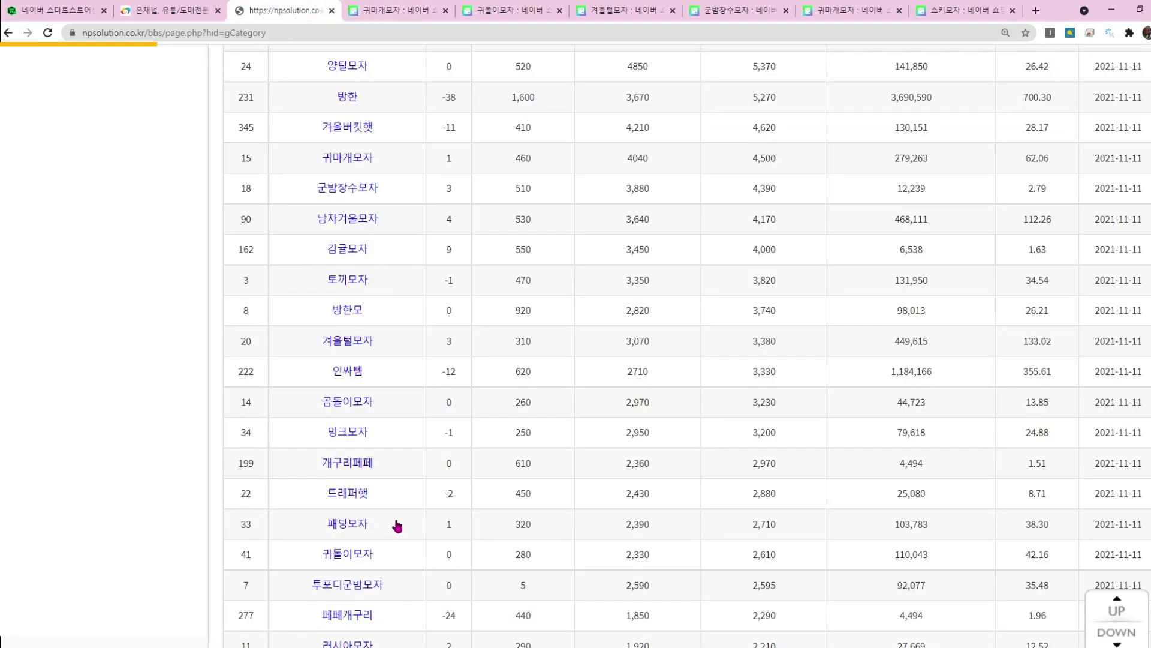
Switch to a blank Notepad document and narrow its window so the ranking's keyword column stays visible.
click(324, 646)
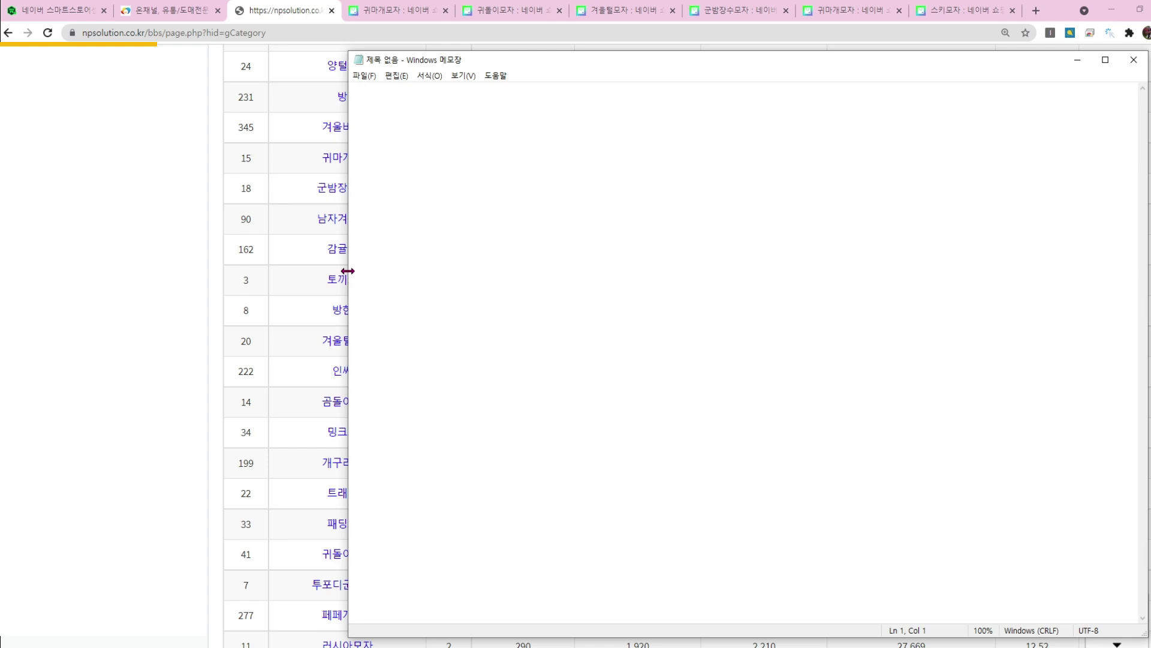
drag(348, 271, 566, 285)
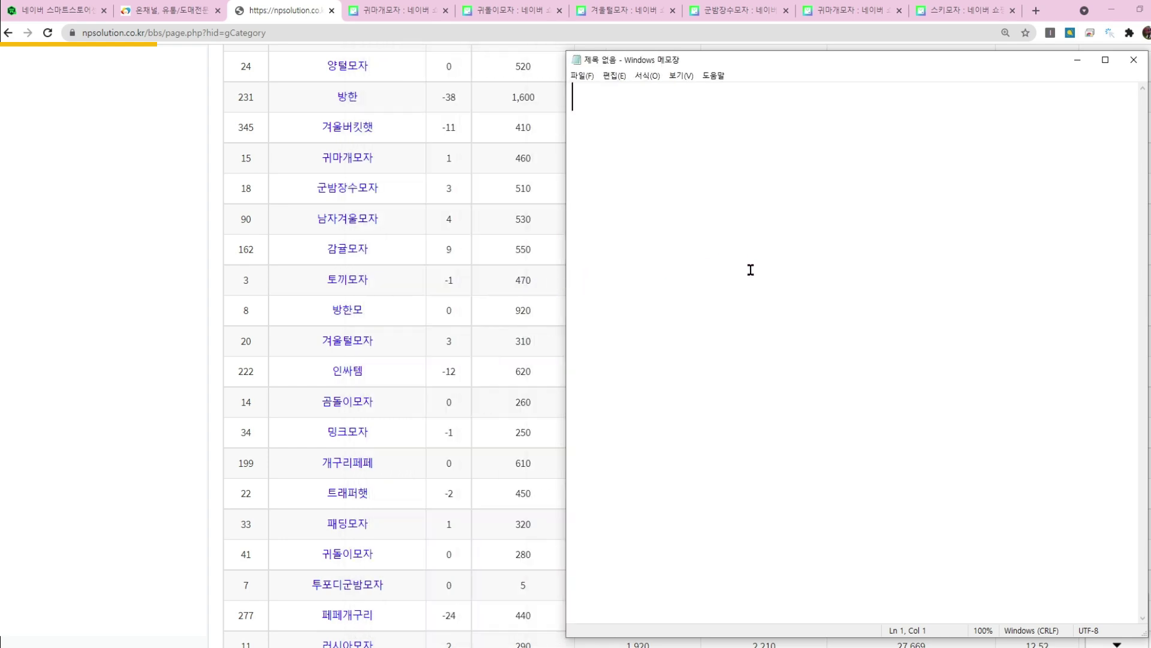
text(RNLAK)
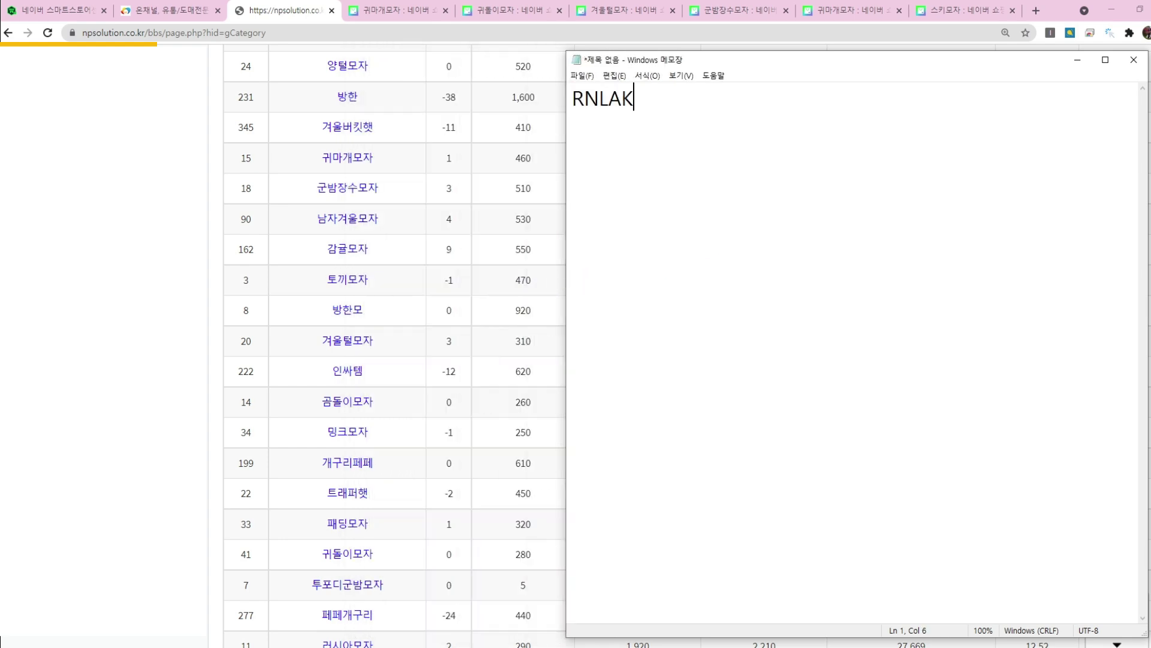
key(BackSpace)
key(BackSpace)
key(BackSpace)
key(BackSpace)
key(BackSpace)
List the candidate keywords 귀마개모자, 군밤장수모자, 겨울털모자, 토끼모자 and 곰돌이모자 in Notepad, one per line.
text(귀마개모자)
key(Return)
text(군밤장수모자)
key(Return)
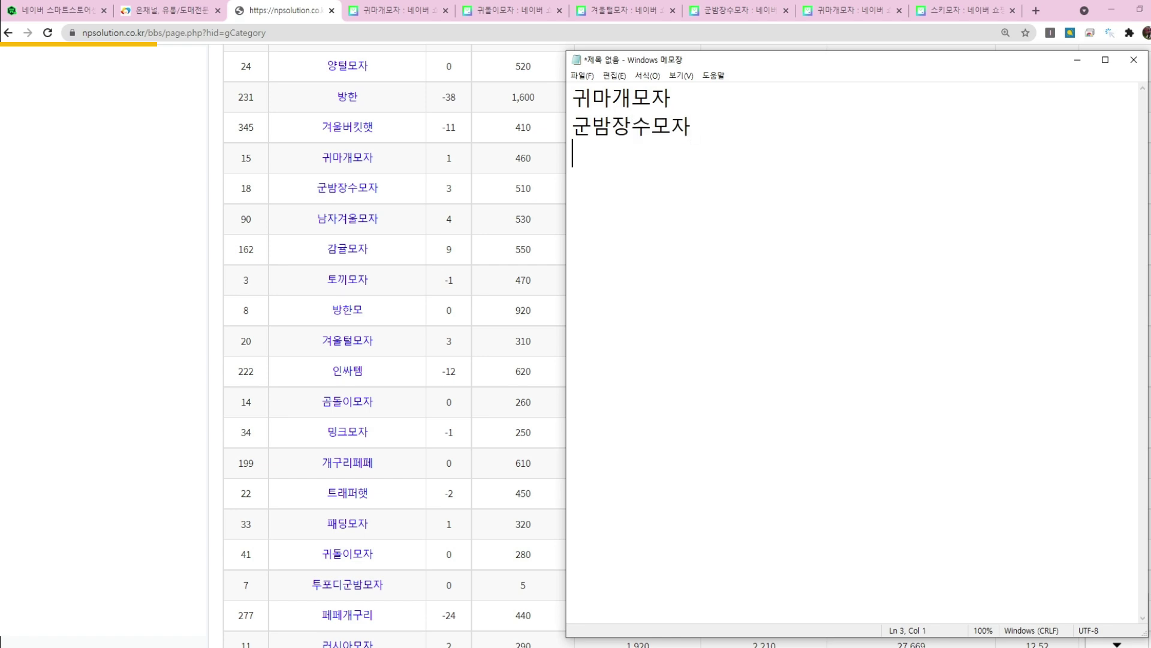
text(겨울토털모자)
key(Return)
text(토끼모자)
key(Return)
text(곰돌이모자)
key(Return)
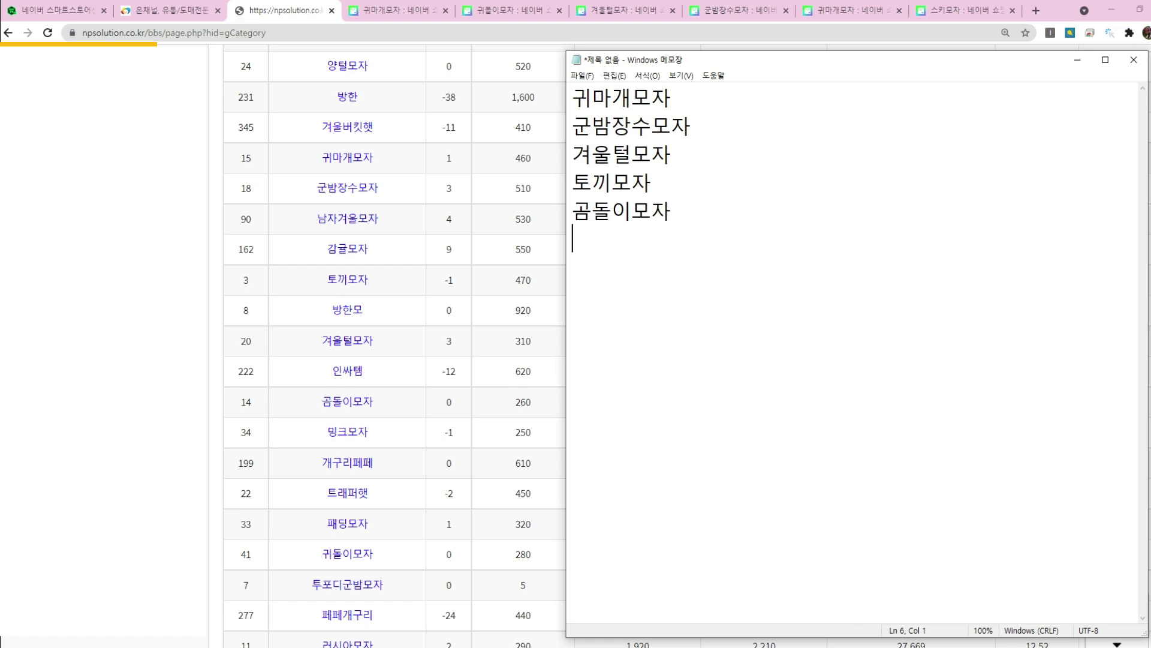
Look over the Notepad keyword list, review the 상품 소싱 checklist image in Photos, and return to Notepad.
drag(707, 221, 537, 98)
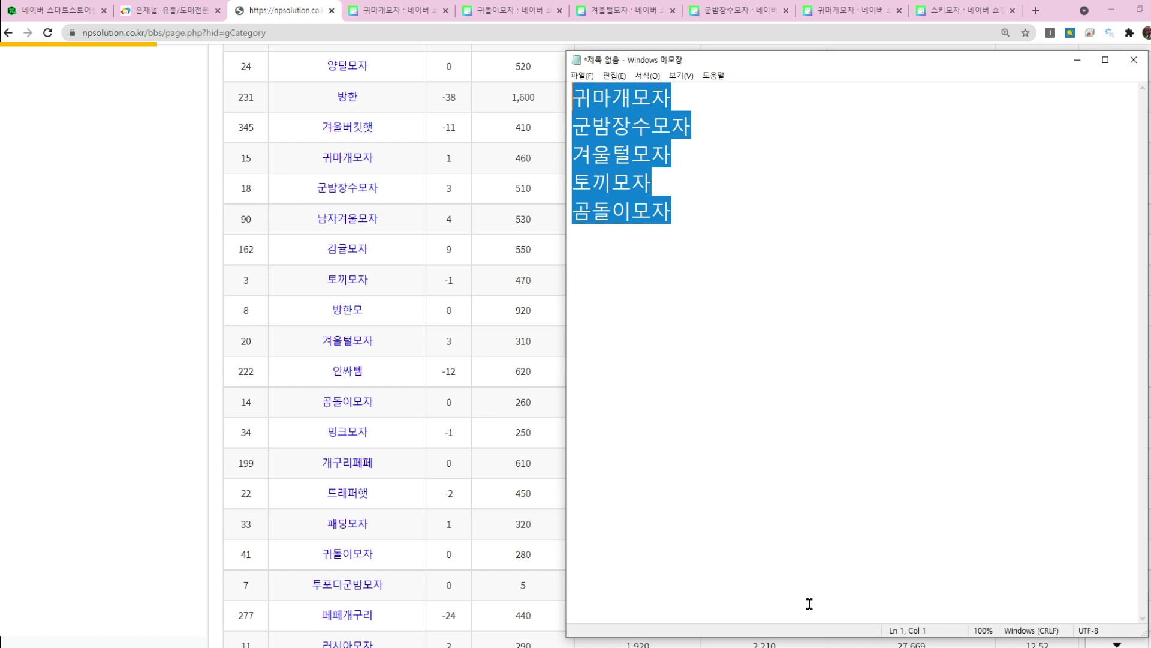
click(828, 647)
click(950, 599)
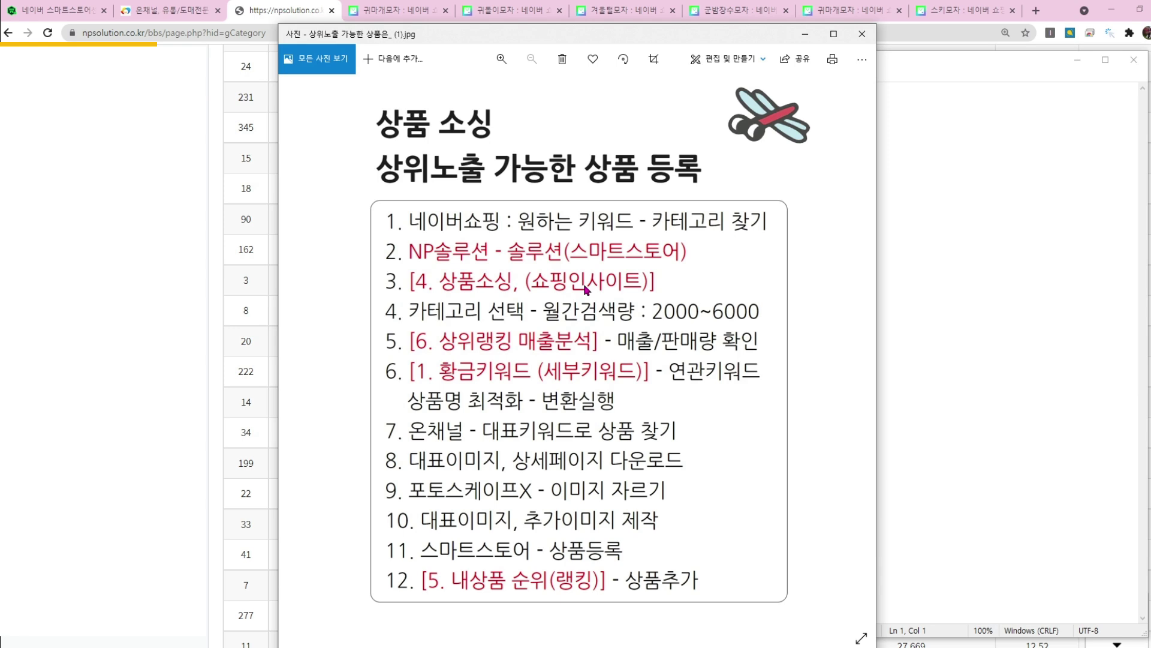
click(957, 326)
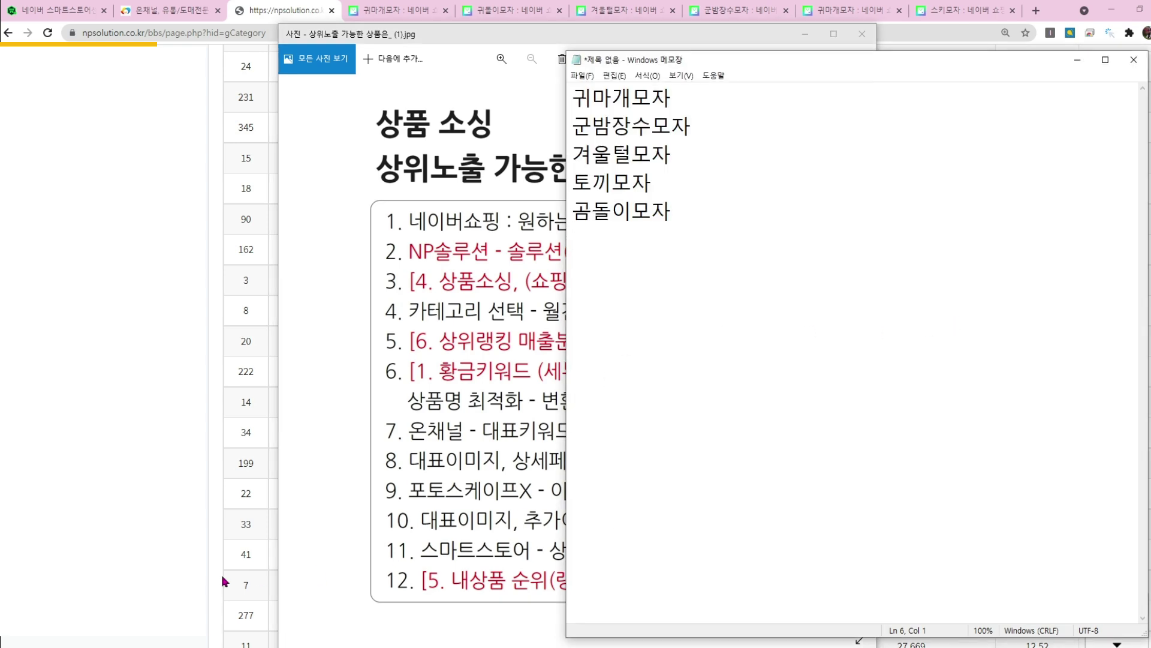
Go back to NP솔루션 and search related keywords for 스키모자 in the 황금키워드 (세부키워드) tool.
click(257, 579)
scroll(258, 273, up, 7)
scroll(258, 273, up, 5)
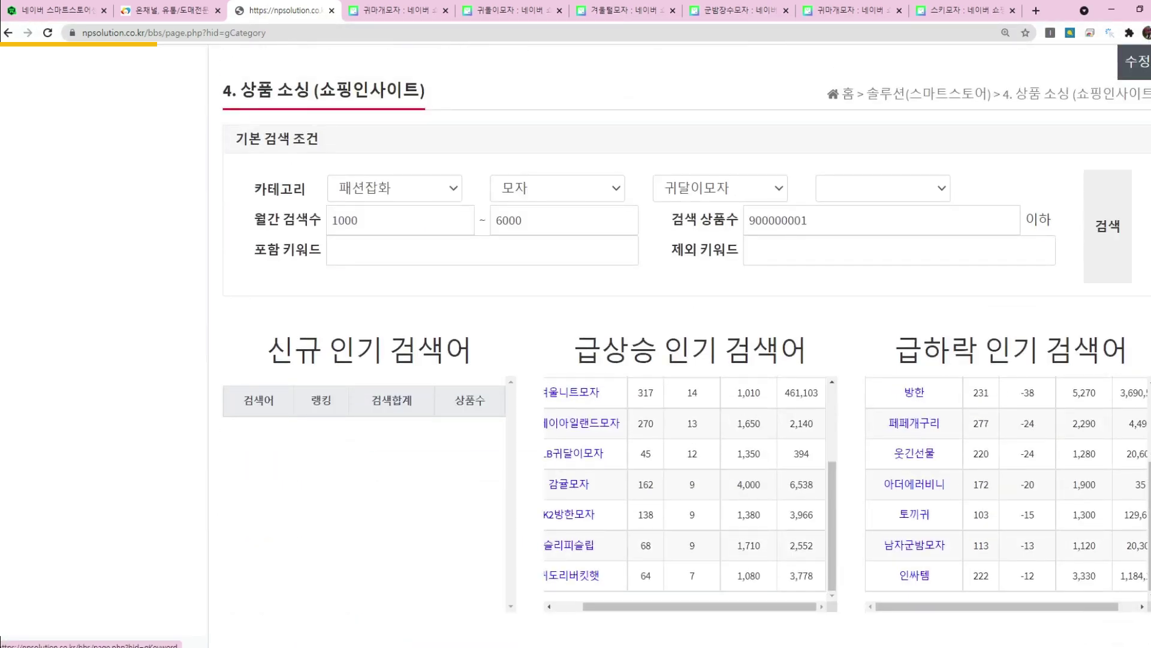
click(114, 414)
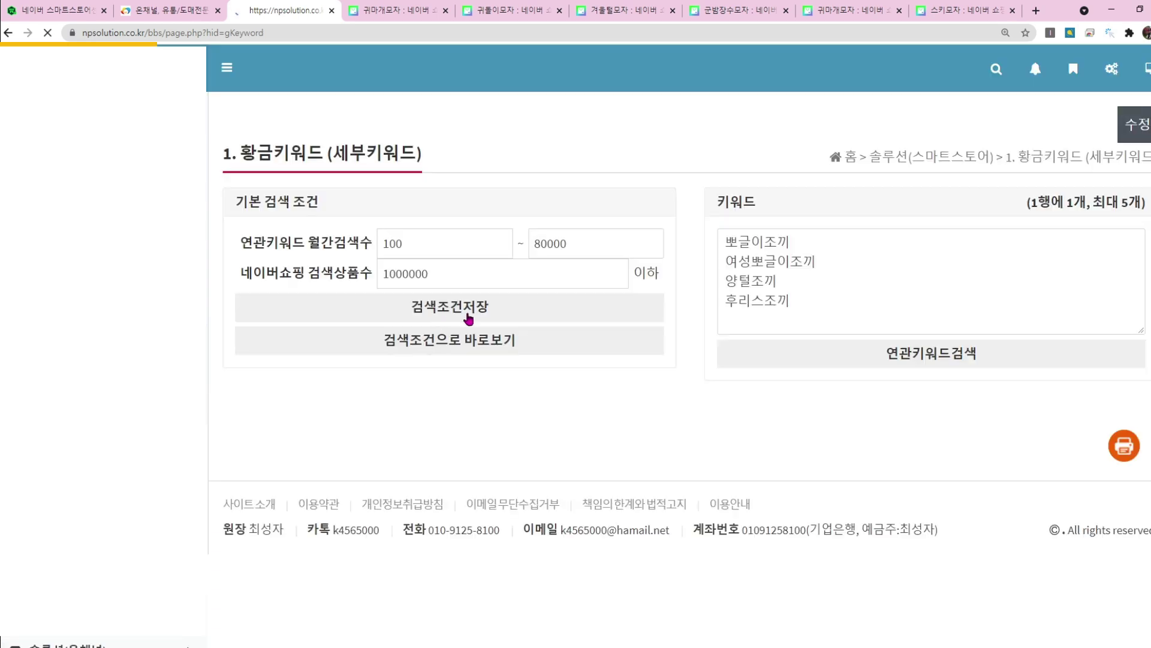
drag(792, 302, 700, 194)
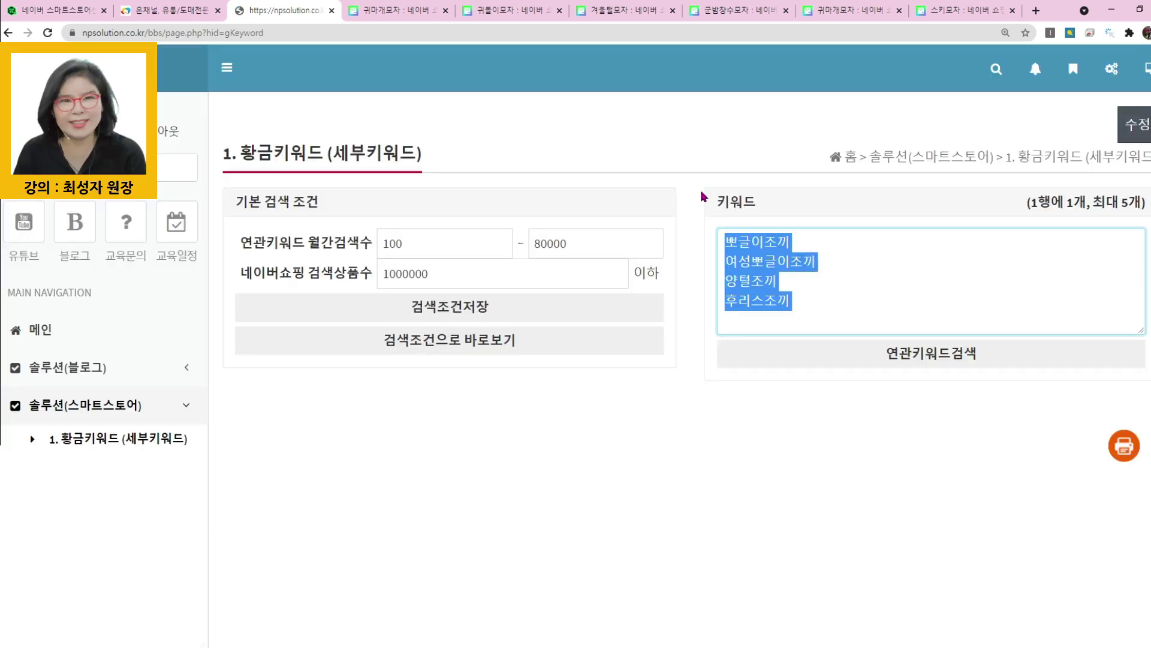
text(스키모자)
click(826, 363)
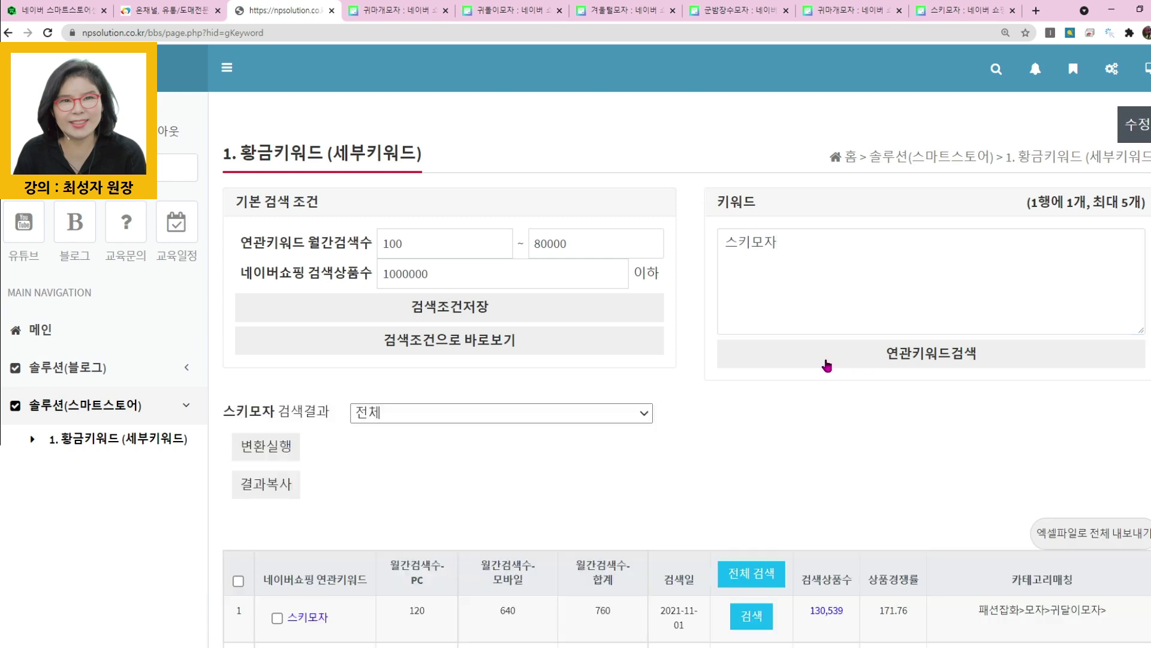
Refresh the 스키모자 product count in the related keyword results and check the candidate list in Notepad.
scroll(826, 364, down, 3)
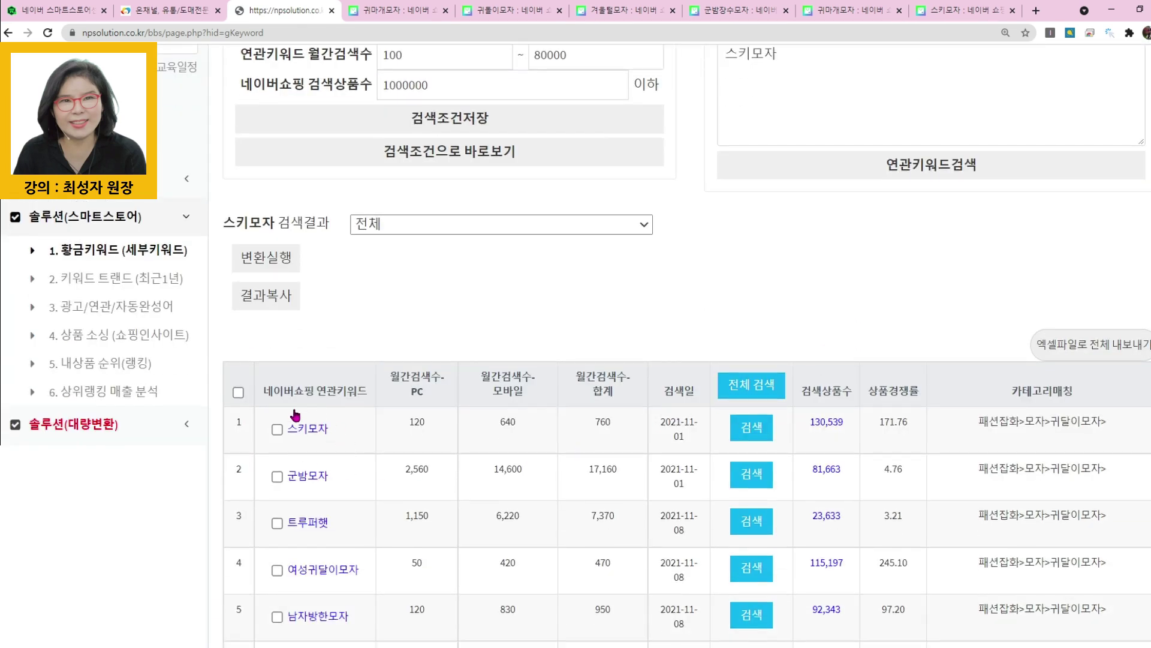
click(751, 427)
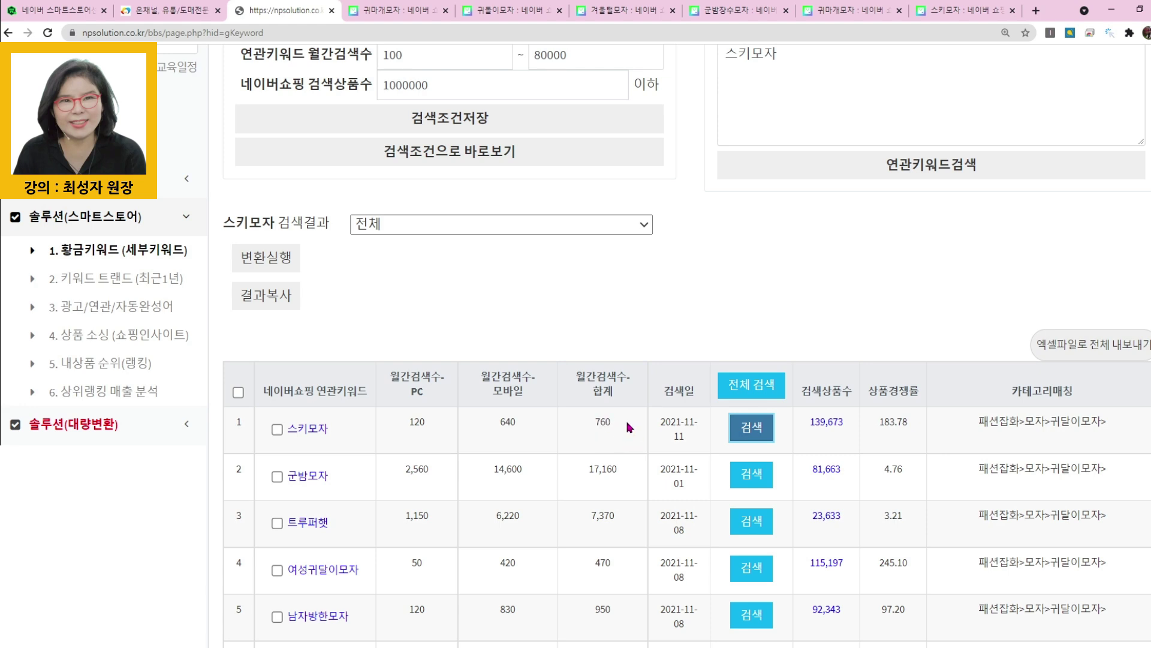
key(alt+Tab)
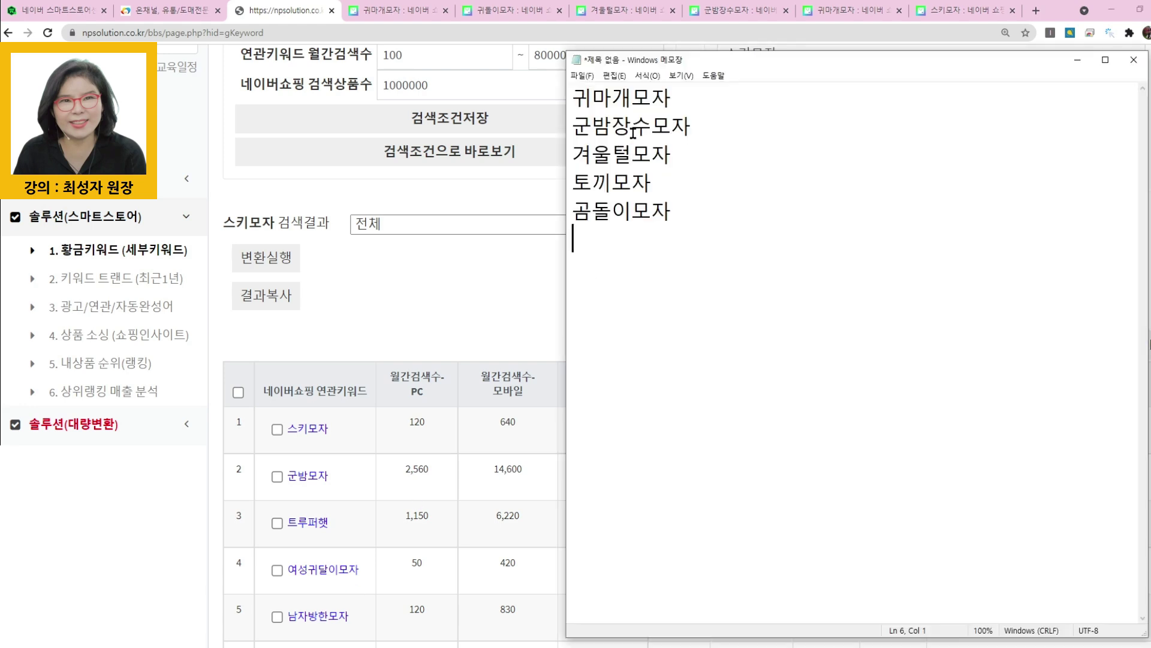
drag(593, 125, 671, 126)
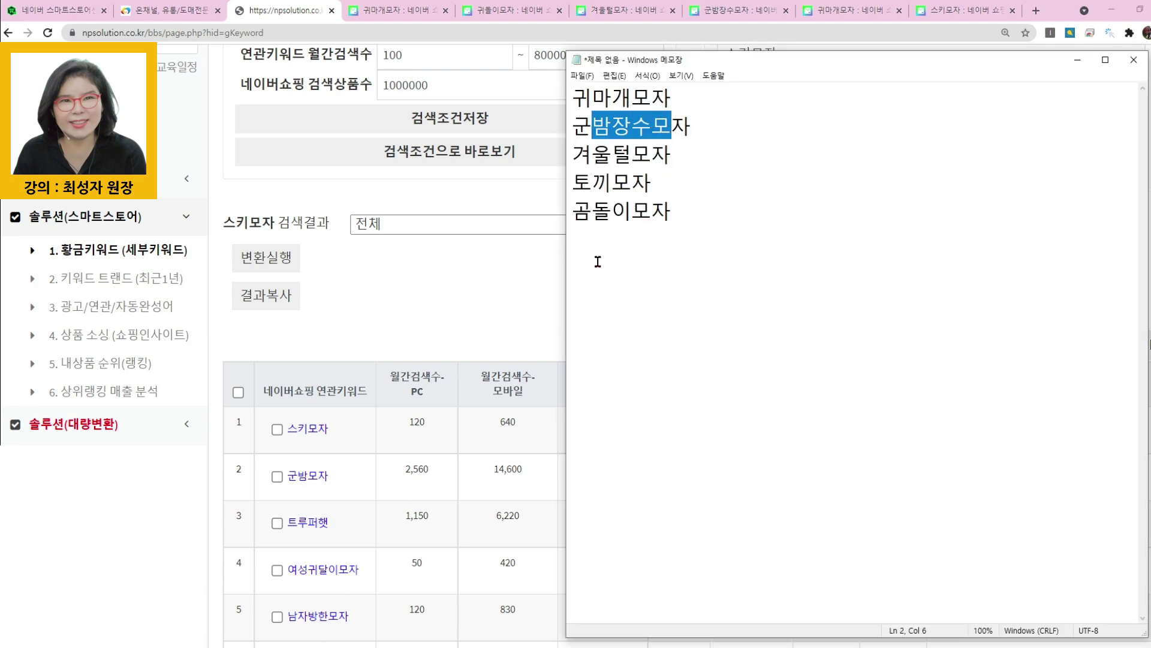
click(509, 318)
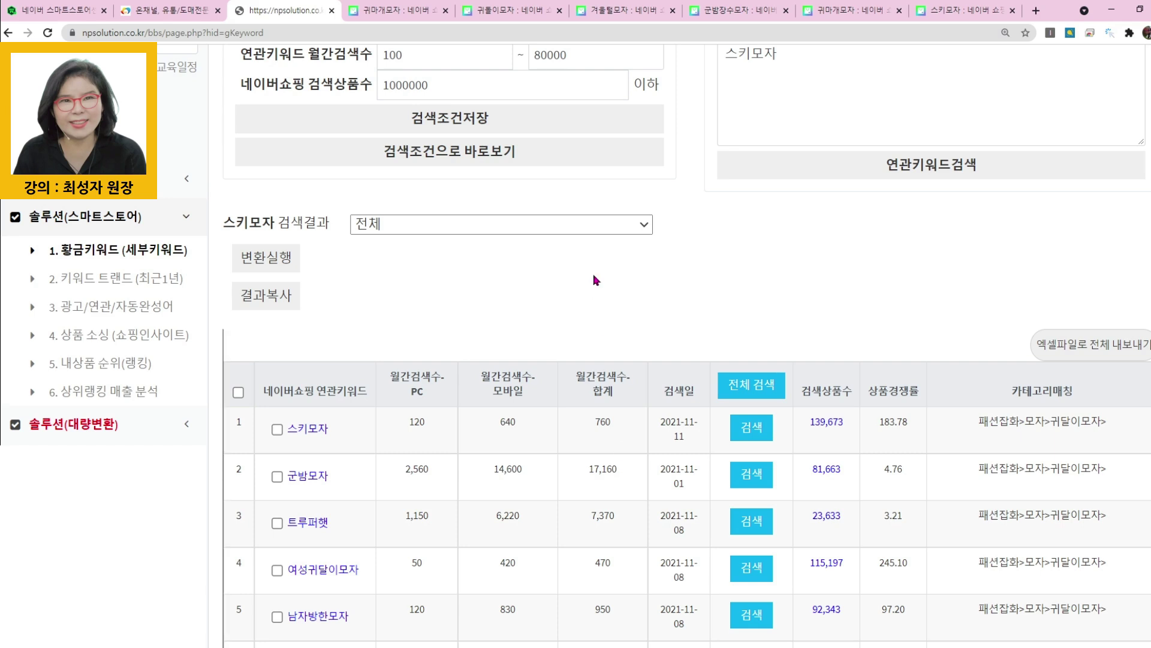
Consult the 상품 소싱 checklist image for the sales analysis and golden keyword steps, and return to the browser.
click(782, 61)
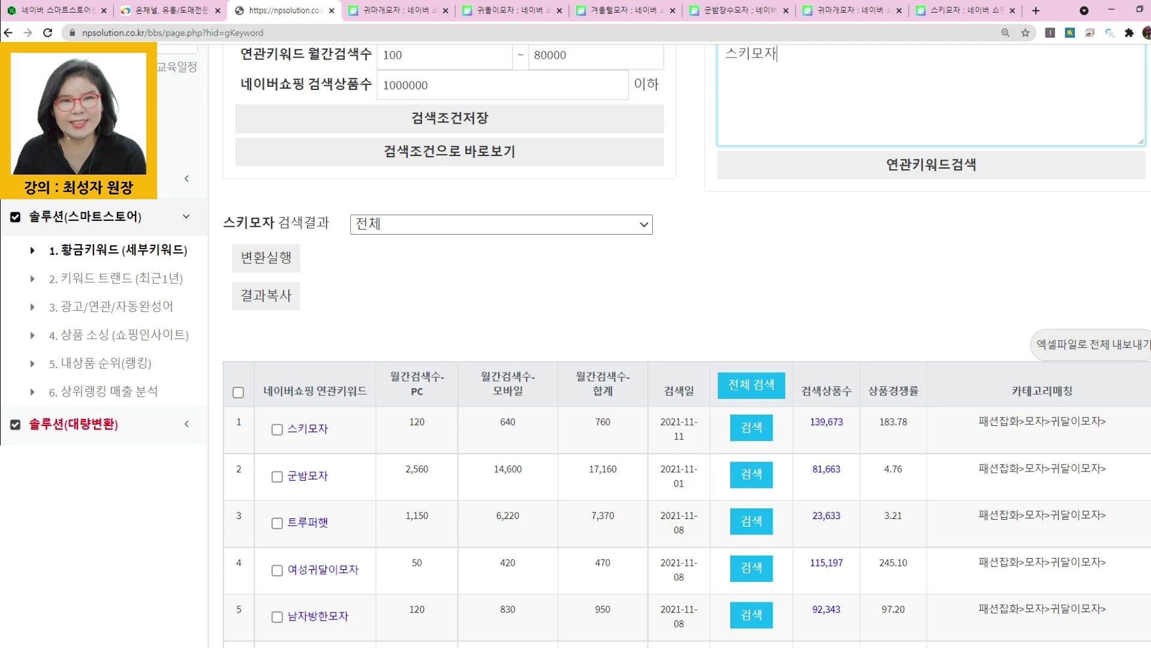
click(821, 646)
click(964, 606)
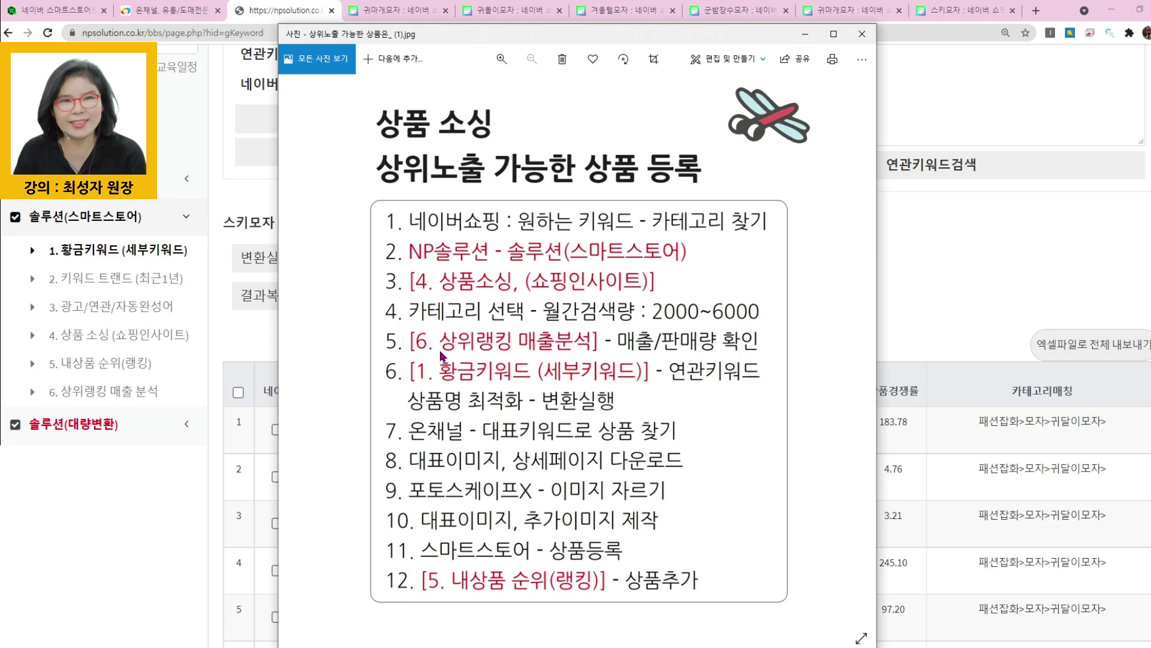
click(897, 341)
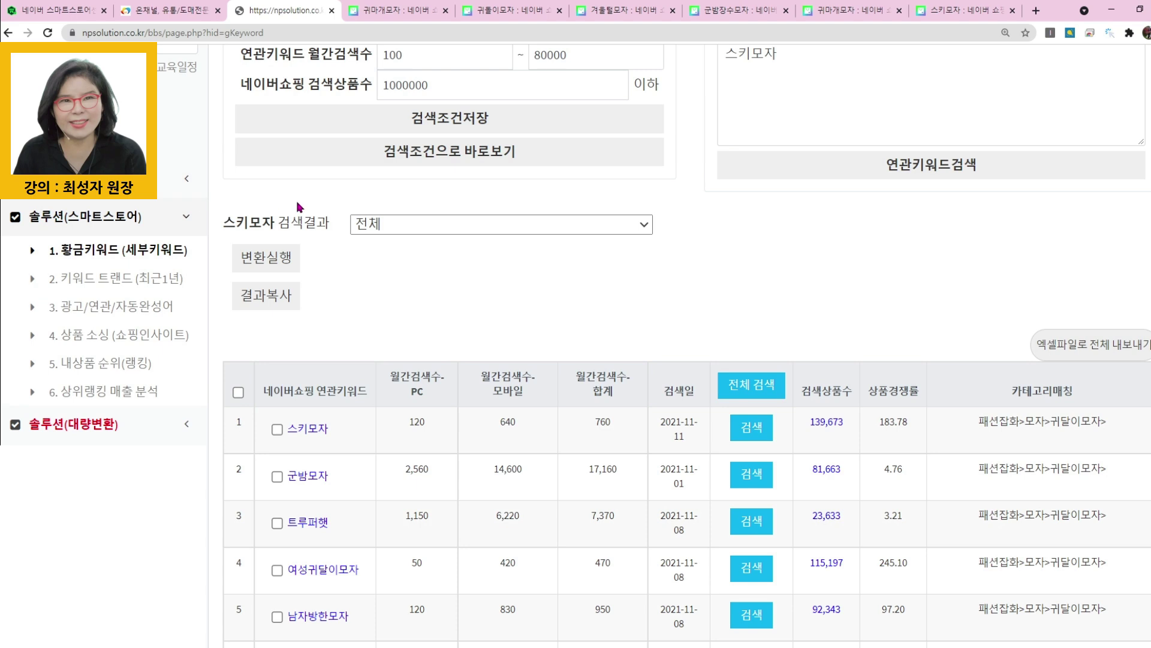
Open the 상위랭킹 매출 분석 tool and search it for 귀마개모자, copied from the Notepad keyword list.
scroll(300, 207, up, 1)
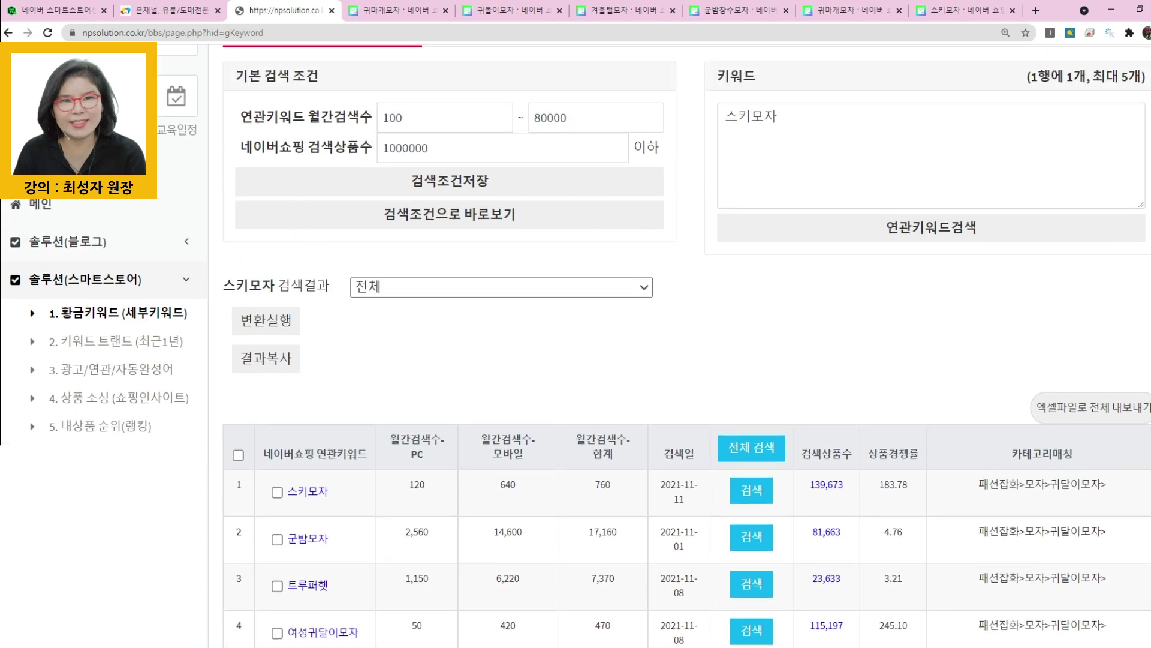
click(108, 454)
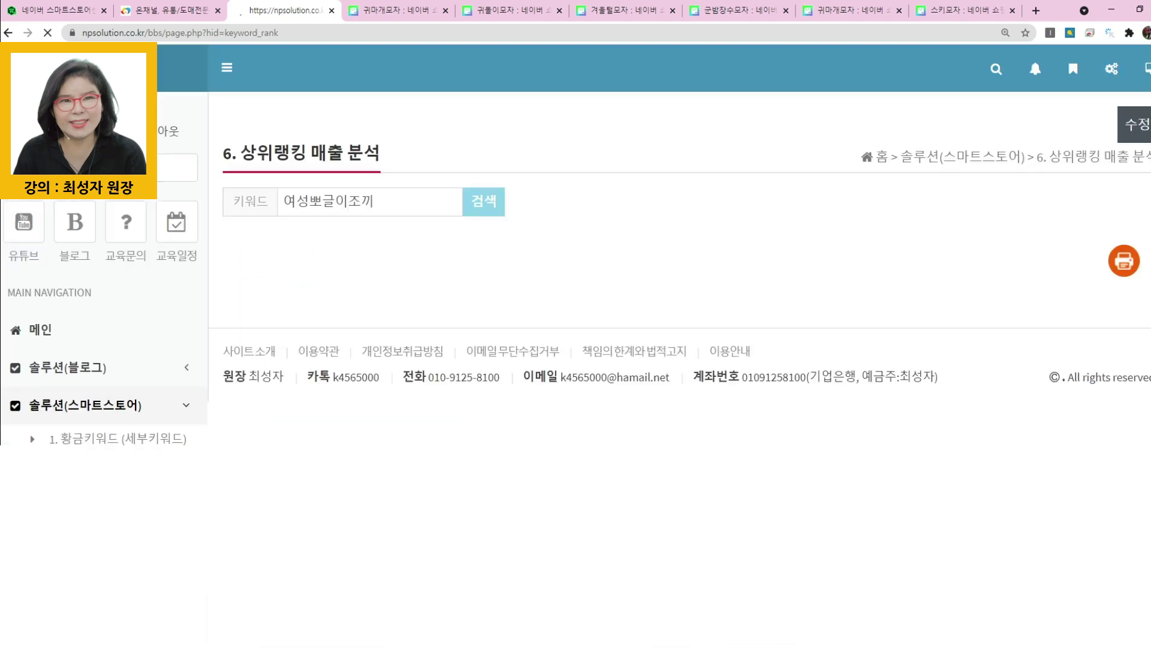
drag(390, 200, 236, 201)
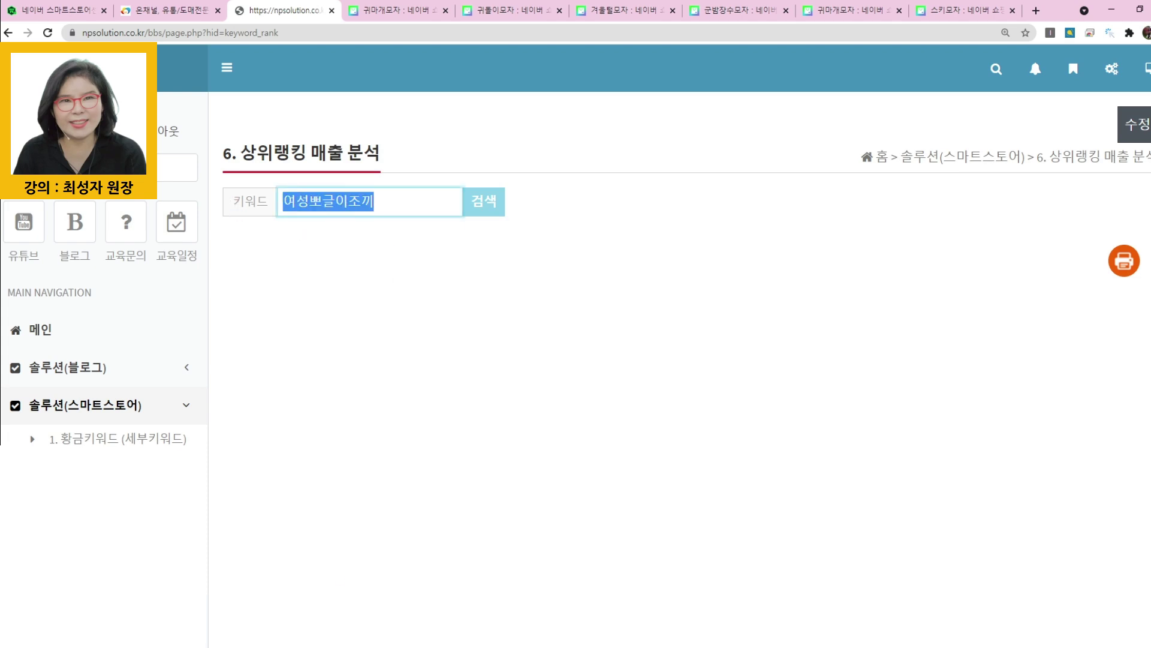
key(alt+Tab)
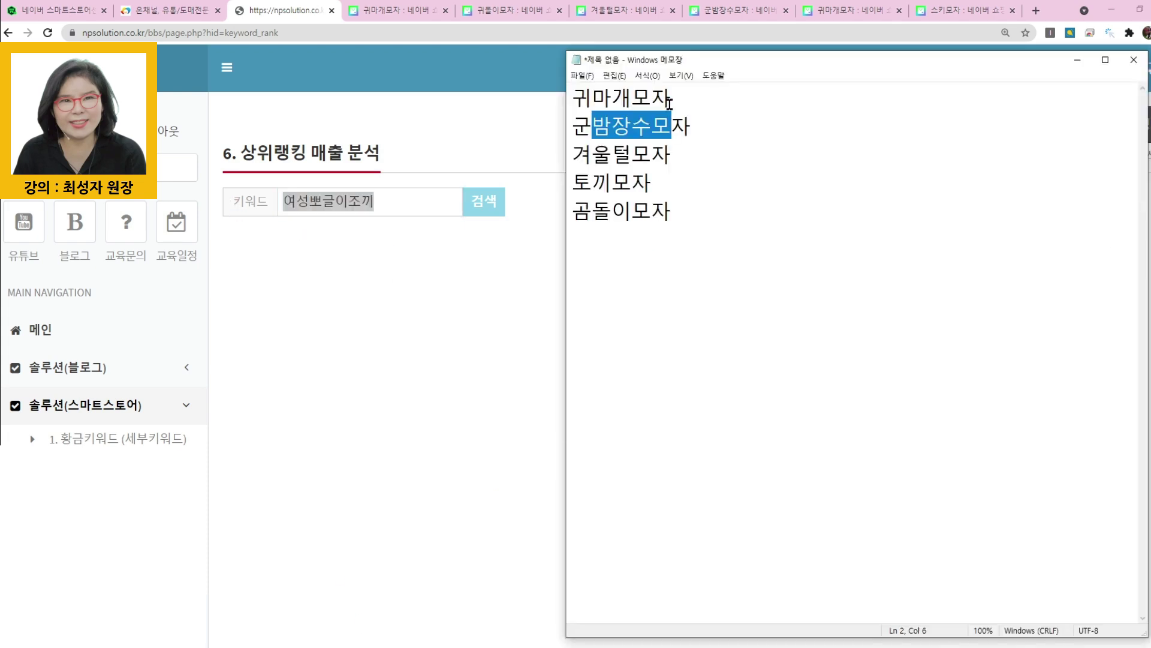
drag(669, 102, 569, 103)
key(ctrl+c)
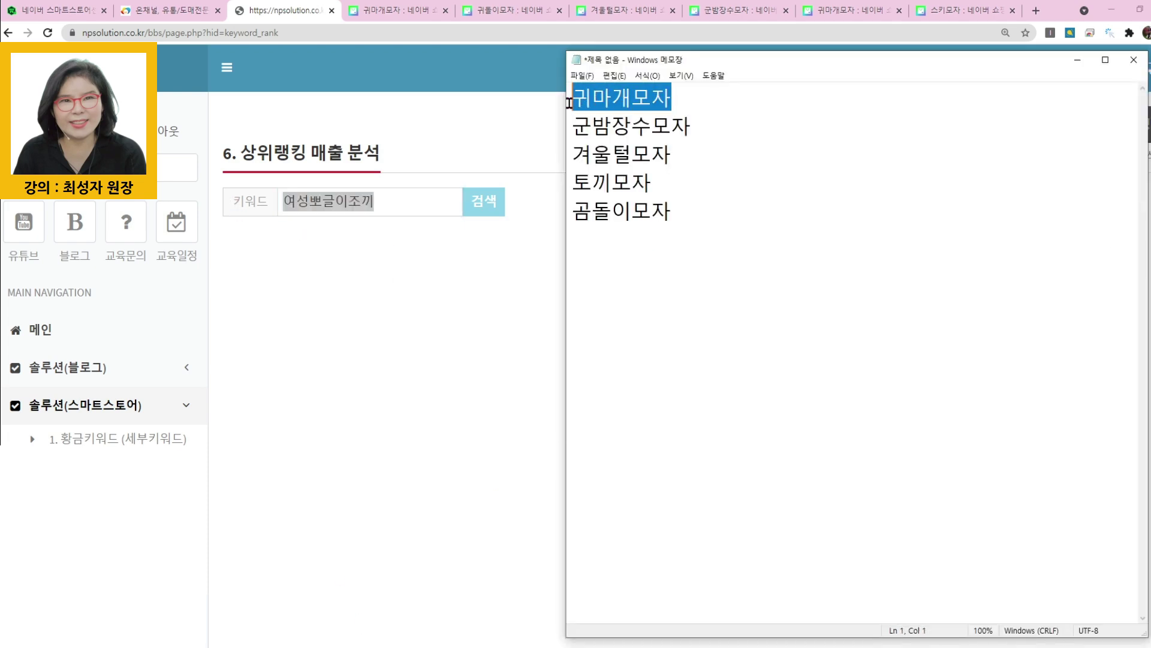
click(406, 203)
double_click(406, 203)
key(ctrl+v)
click(479, 205)
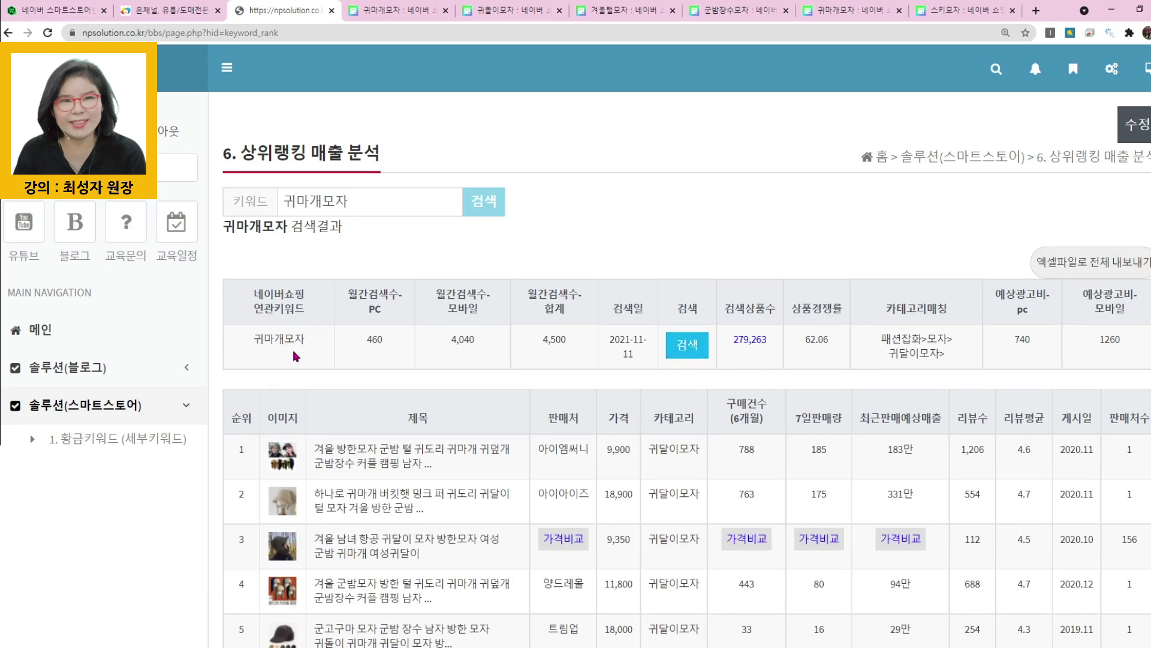
Examine the total monthly searches for 귀마개모자 and the 7-day sales of its ranked products down to rank 40.
drag(538, 344, 573, 345)
scroll(324, 333, down, 2)
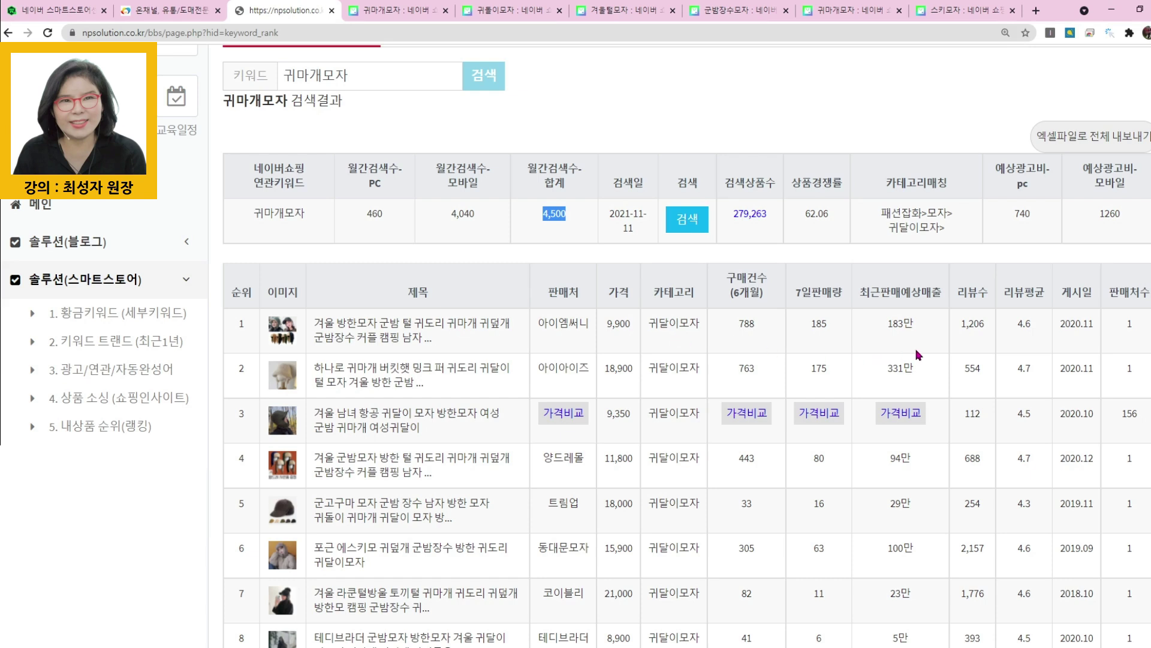
double_click(816, 324)
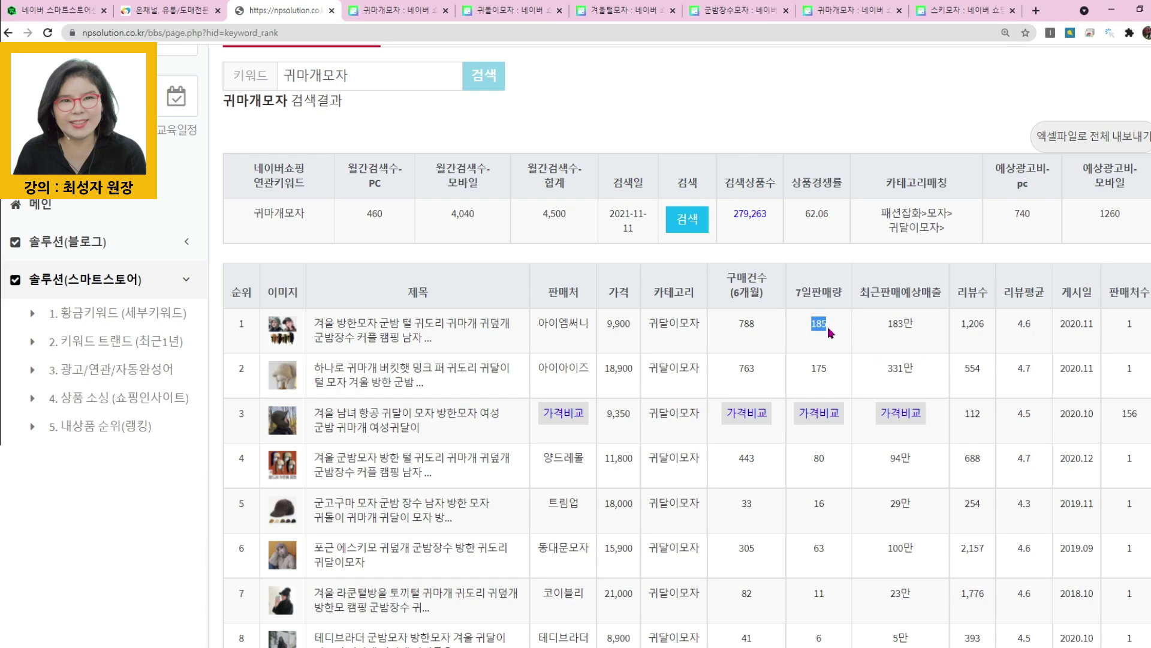
click(806, 371)
double_click(818, 504)
scroll(884, 424, down, 6)
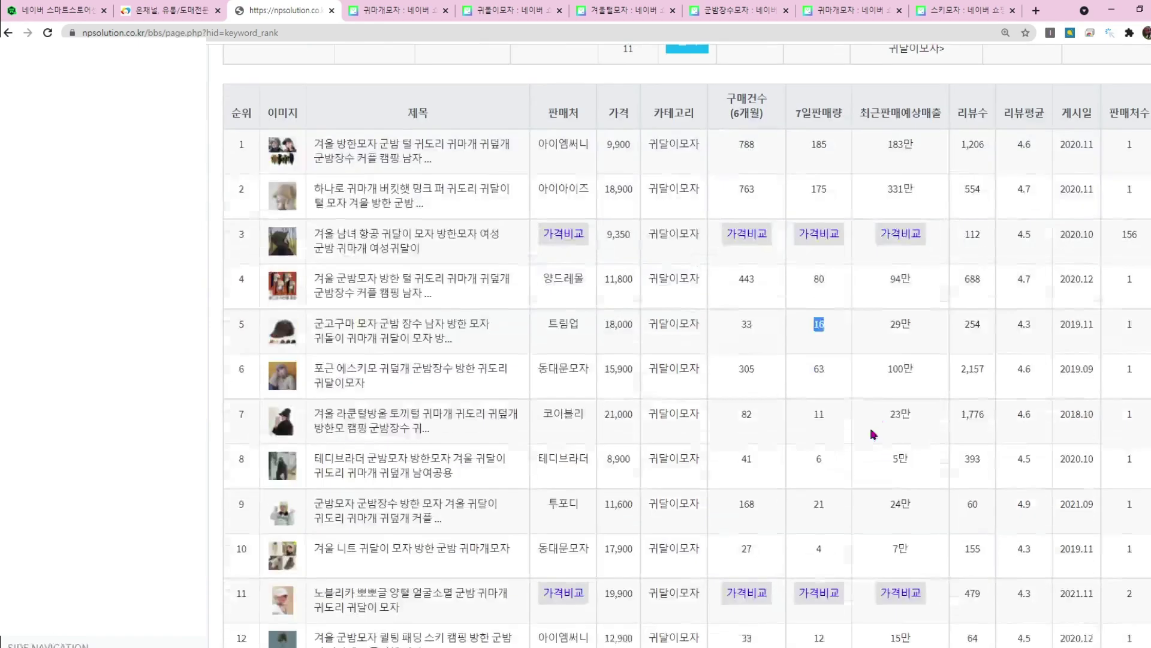
scroll(843, 398, down, 8)
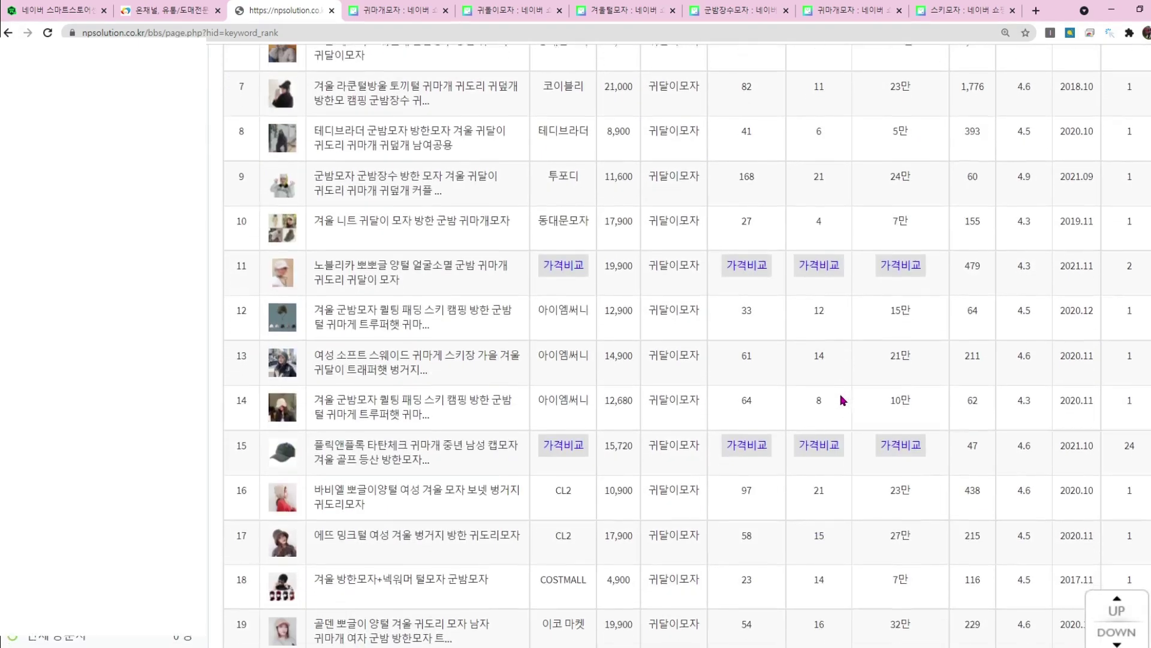
scroll(831, 351, down, 5)
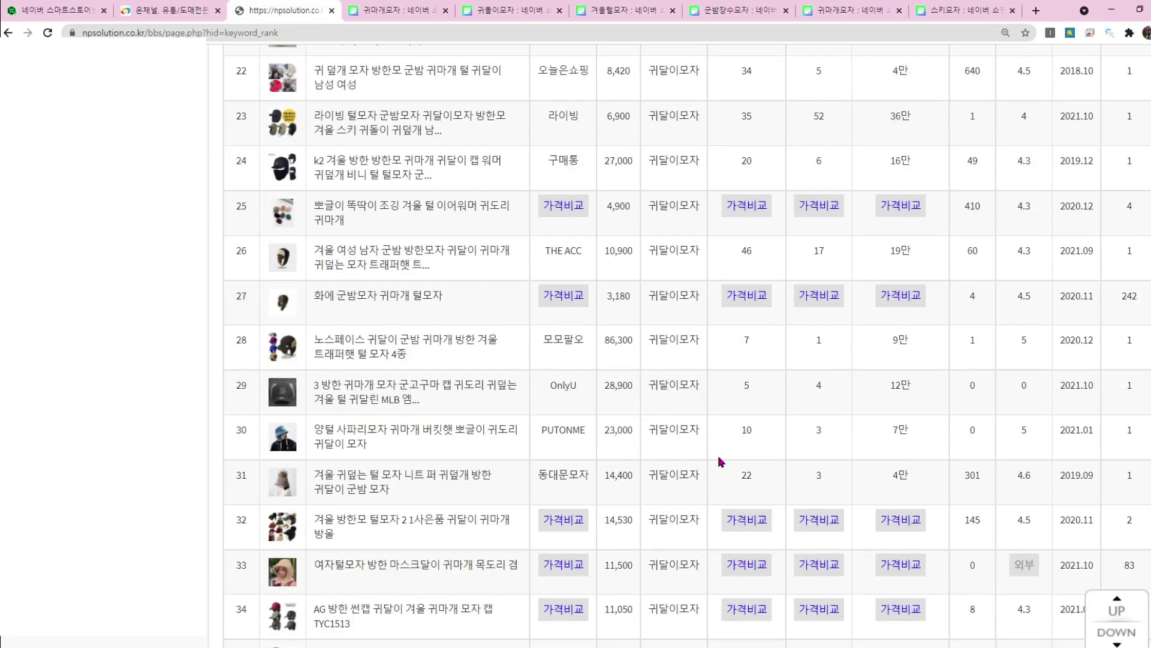
scroll(774, 471, down, 5)
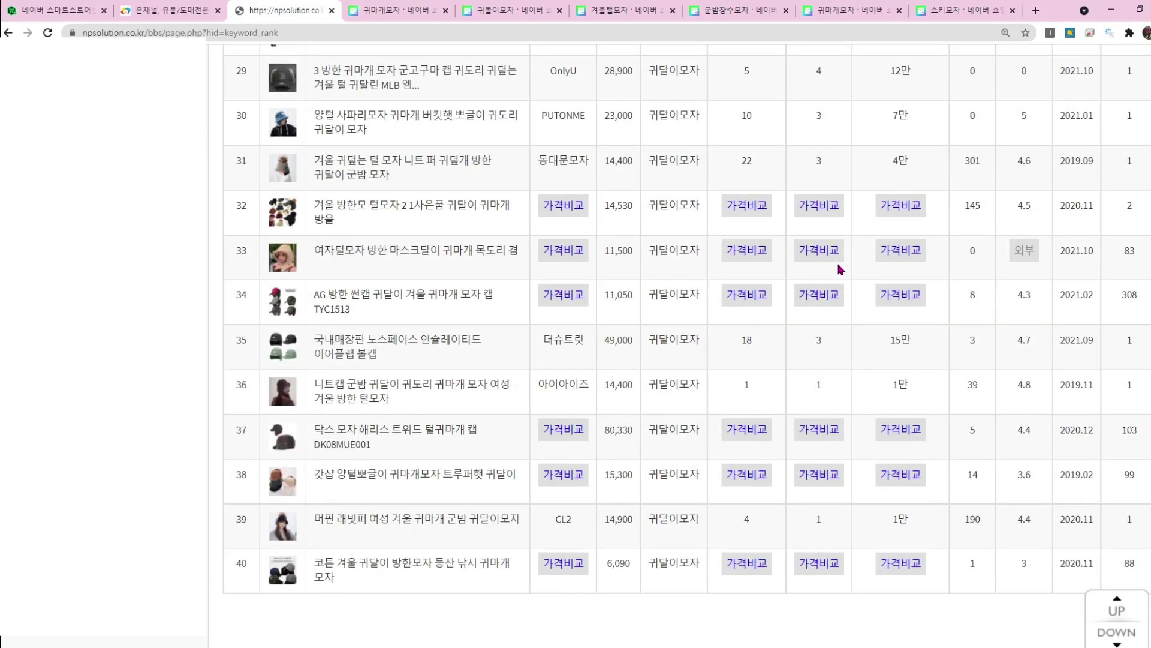
Review the 귀마개모자 sales figures from the lower ranks back to first place, and compare the top two products' 7-day sales.
scroll(849, 372, up, 3)
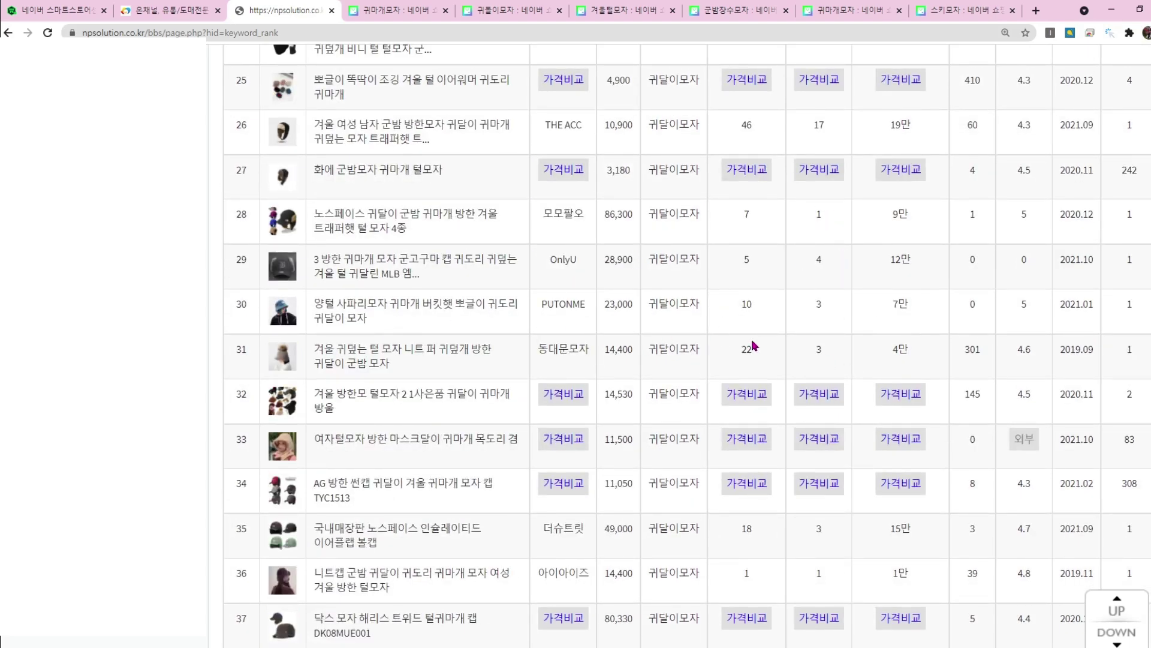
scroll(857, 362, up, 4)
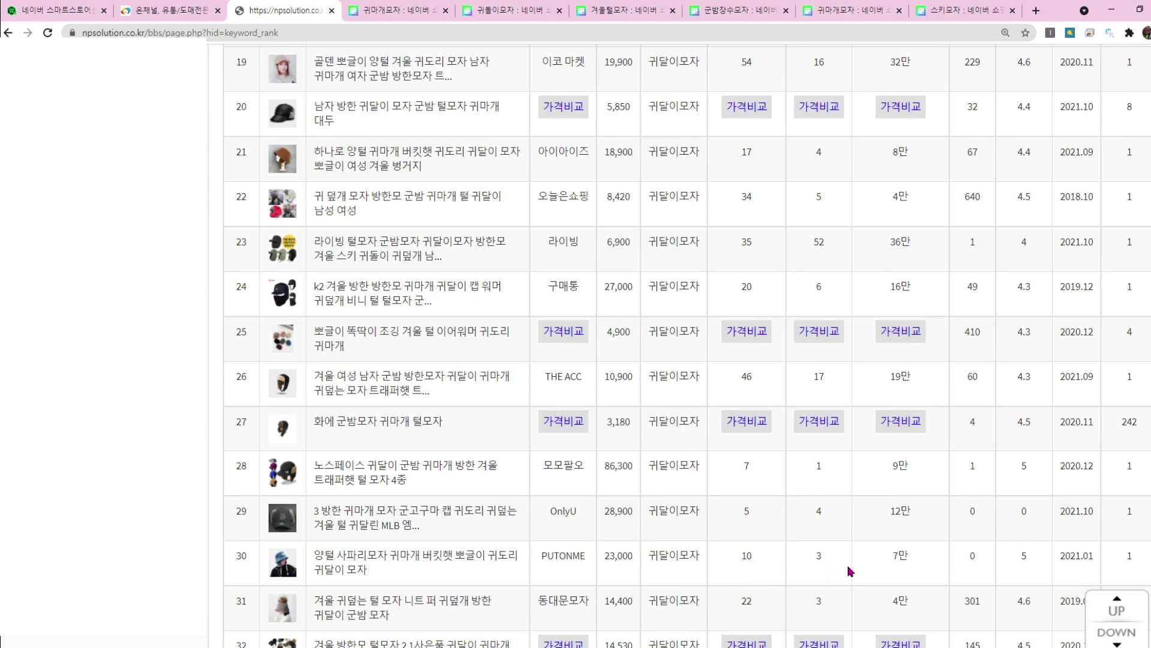
scroll(843, 261, up, 5)
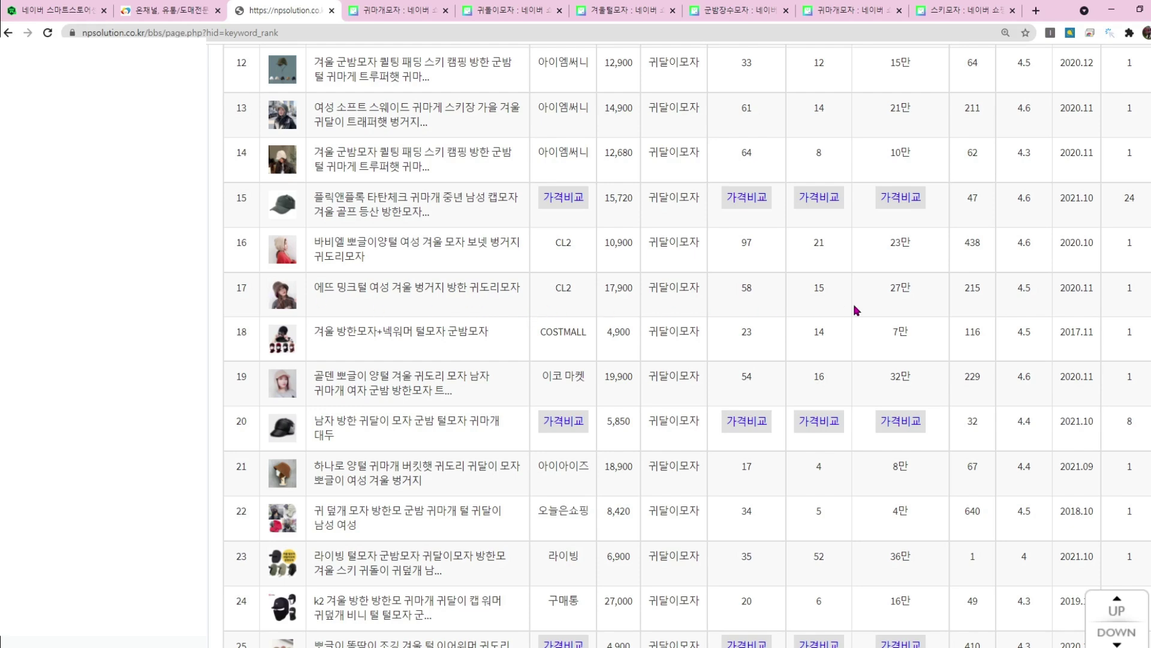
scroll(855, 310, up, 3)
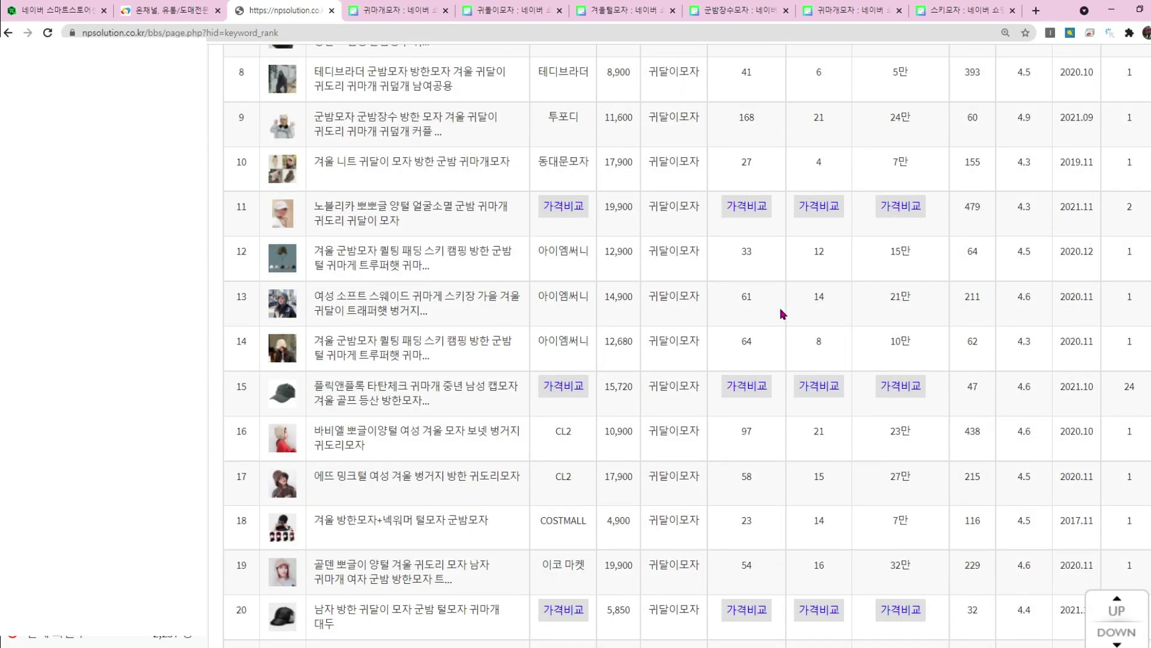
scroll(786, 312, up, 3)
scroll(819, 281, up, 4)
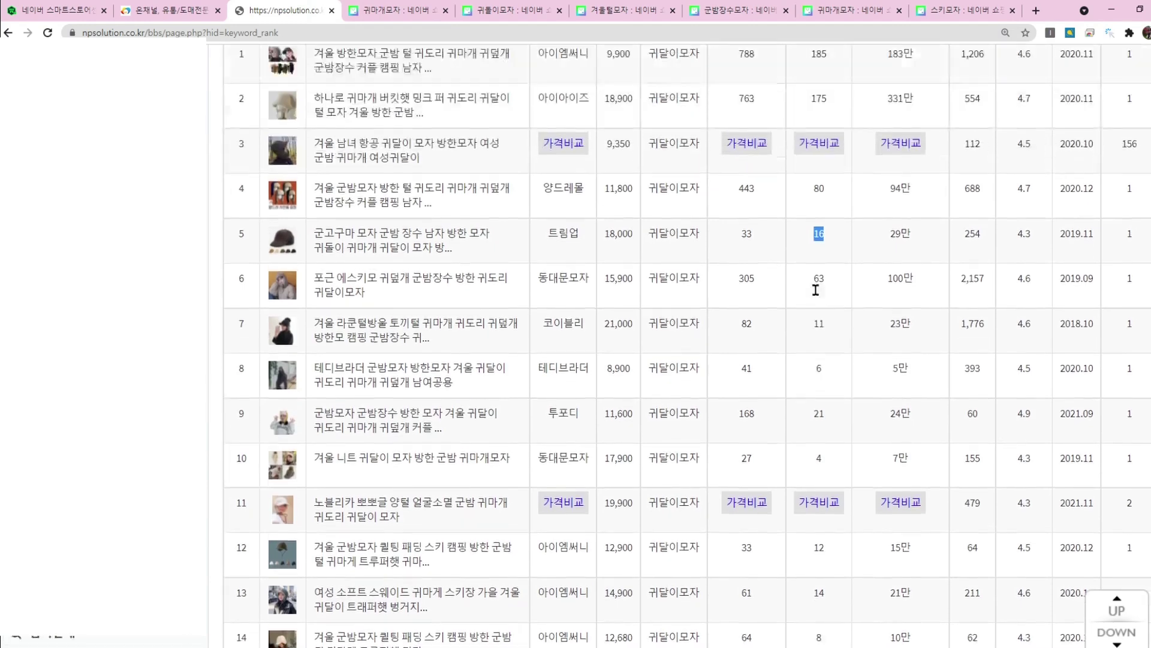
scroll(821, 351, up, 2)
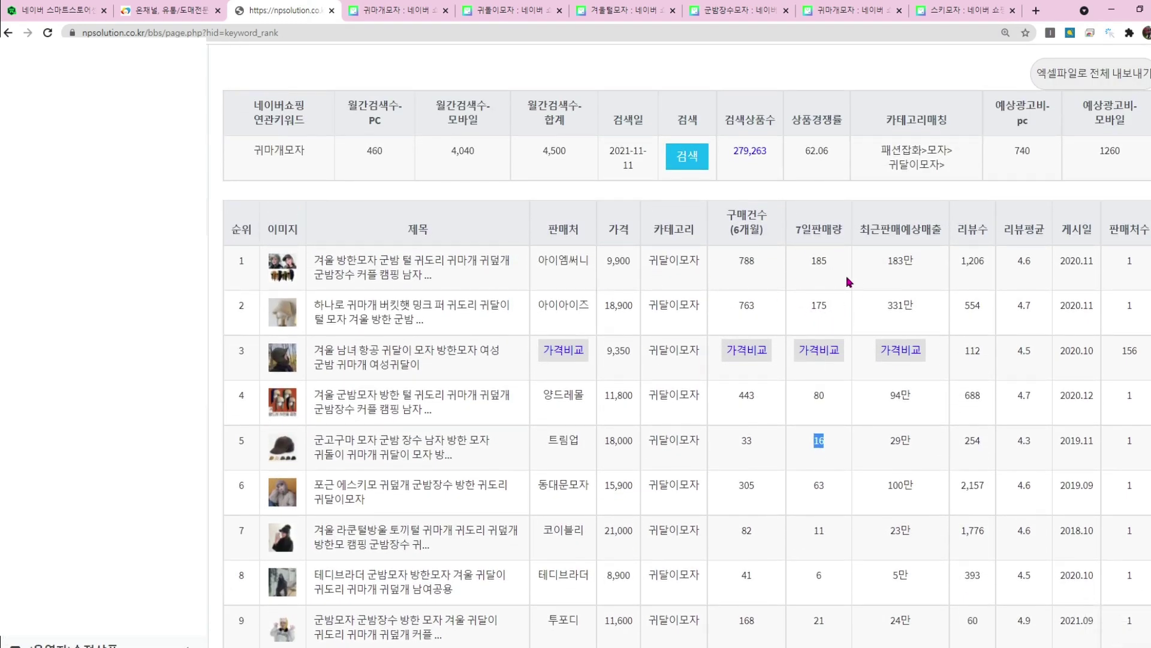
drag(808, 264, 836, 265)
drag(812, 304, 830, 308)
Go through the whole 귀마개모자 sales ranking once more to its last item and return to the keyword summary.
scroll(886, 477, down, 3)
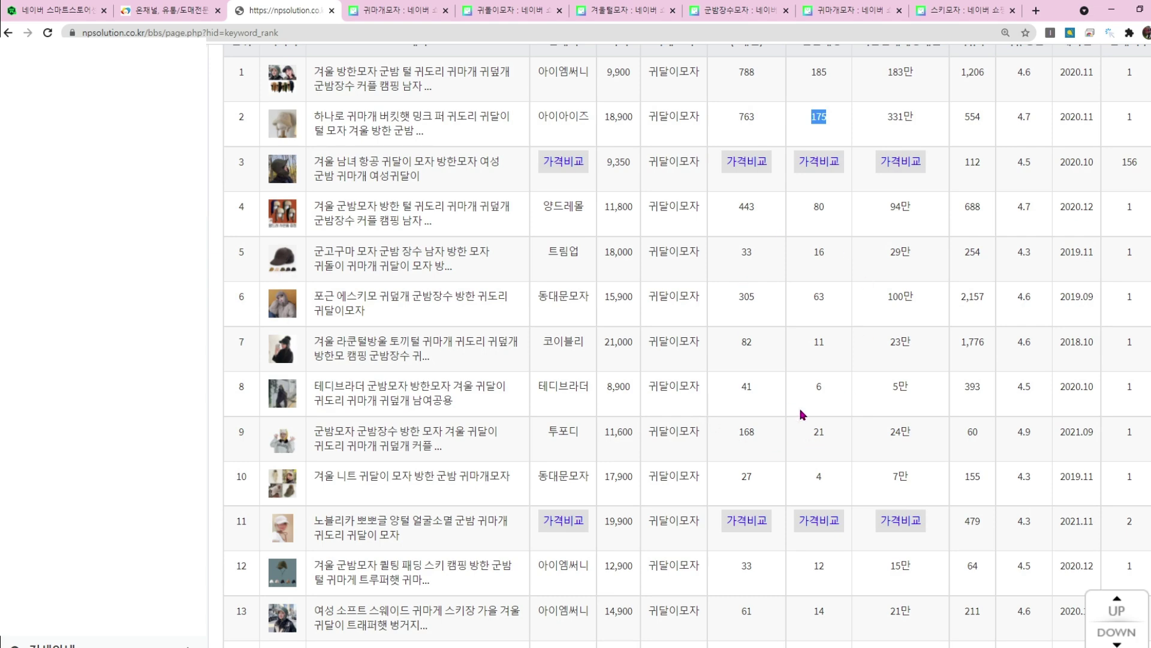
scroll(803, 413, down, 11)
scroll(802, 413, down, 10)
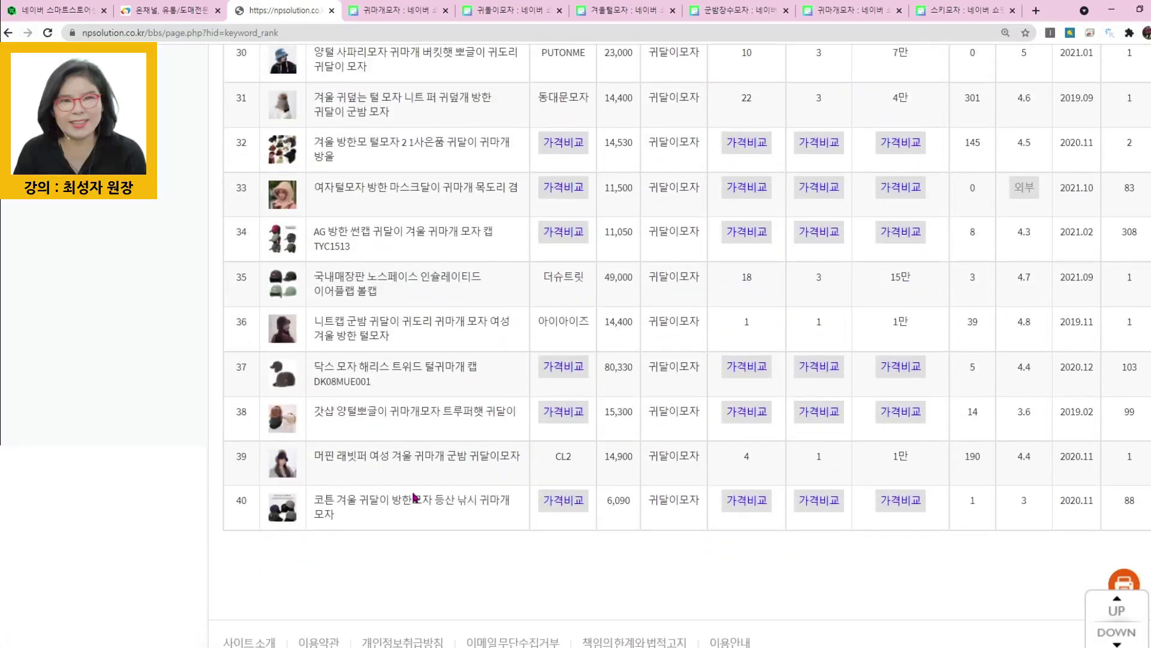
scroll(863, 462, up, 4)
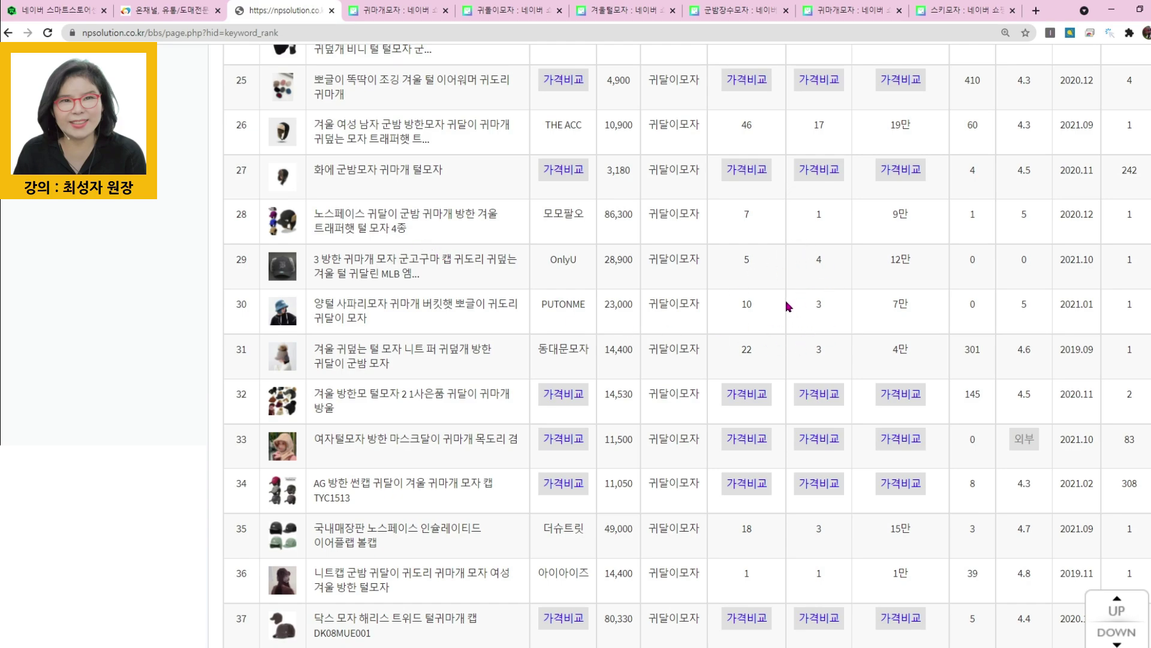
scroll(789, 313, up, 20)
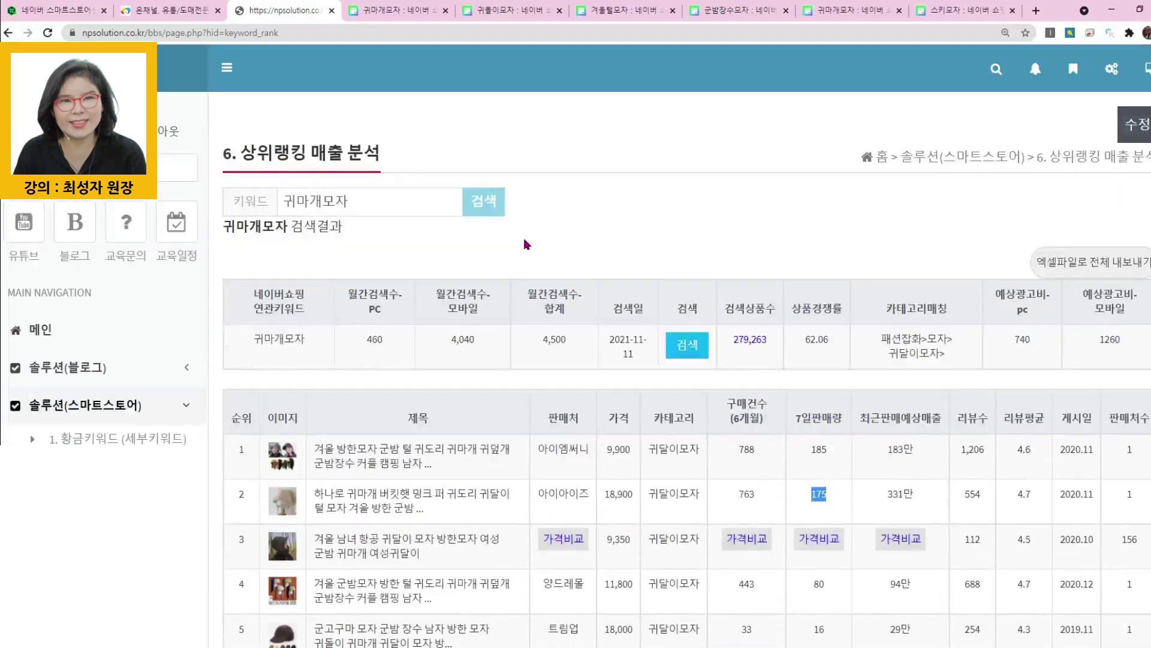
Load the 산토초이 남성항공점퍼 product in the 내상품 순위(랭킹) tool and run today's ranking search for its keywords.
click(108, 546)
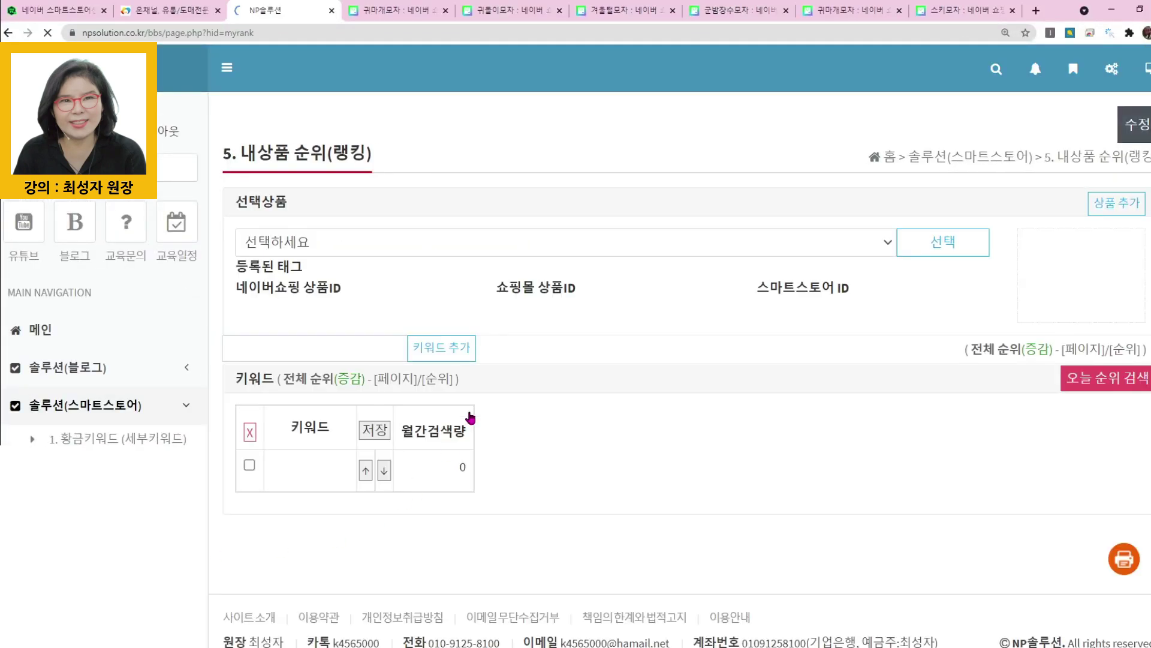
click(562, 245)
scroll(539, 441, down, 5)
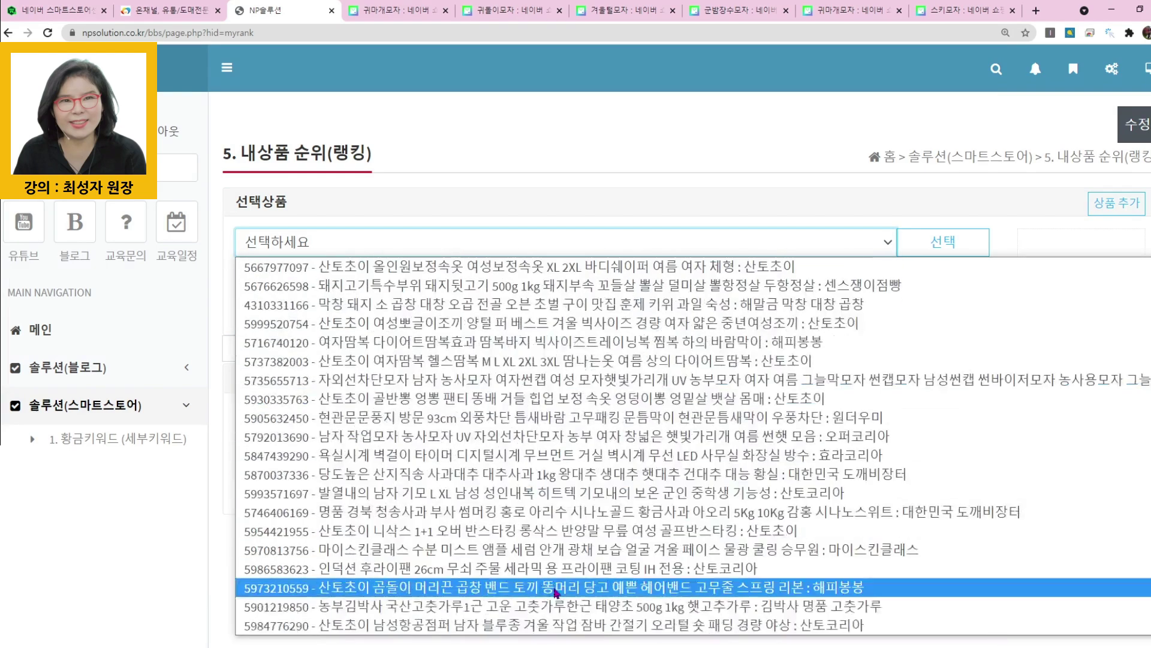
click(552, 625)
click(902, 245)
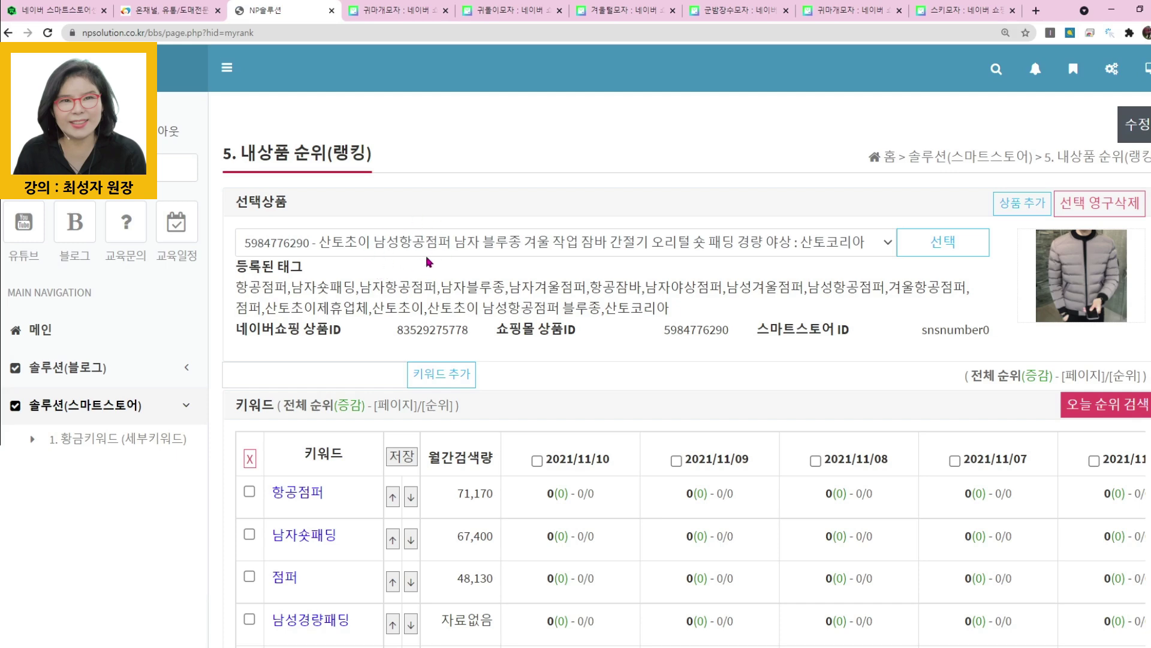
scroll(631, 359, down, 3)
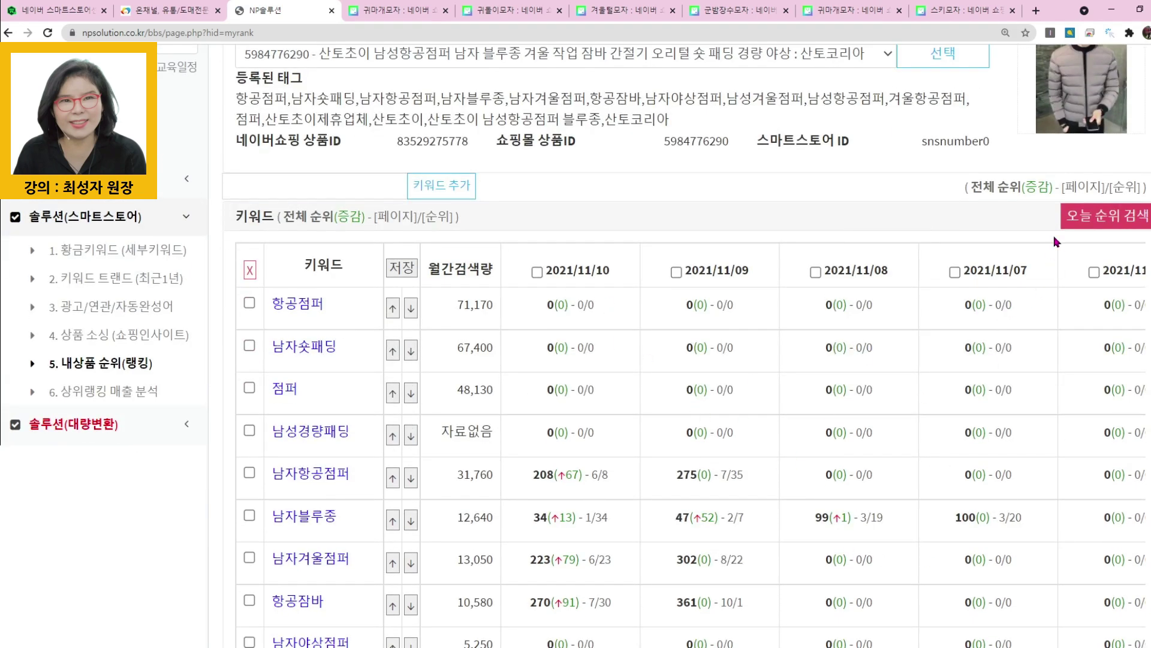
click(1083, 223)
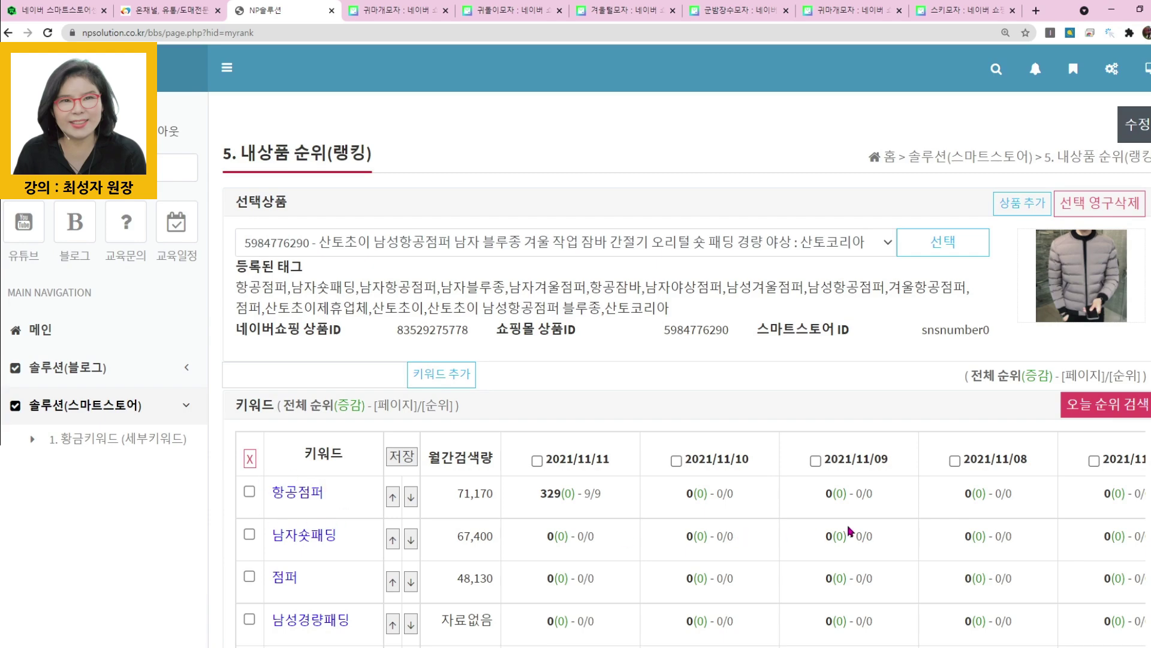
Examine the jacket's keyword ranking history across the older dates back to 2021/11/04, including 작업잠바 and 남자블루종.
scroll(959, 521, down, 10)
scroll(969, 504, down, 5)
drag(905, 483, 1095, 463)
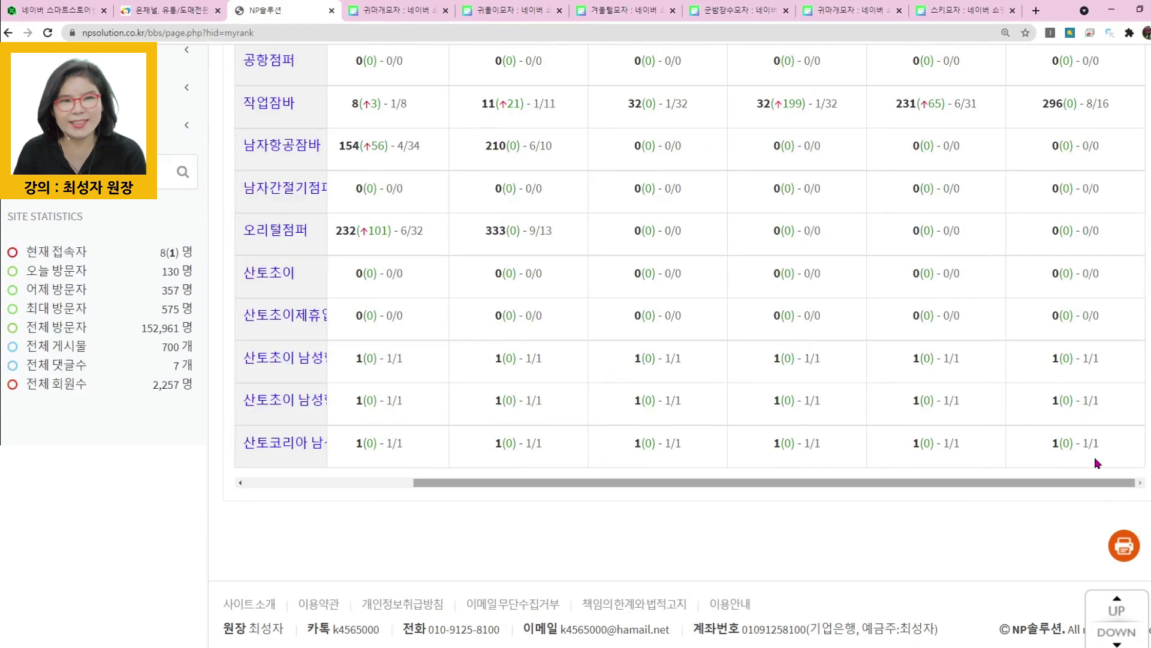
scroll(1095, 463, up, 15)
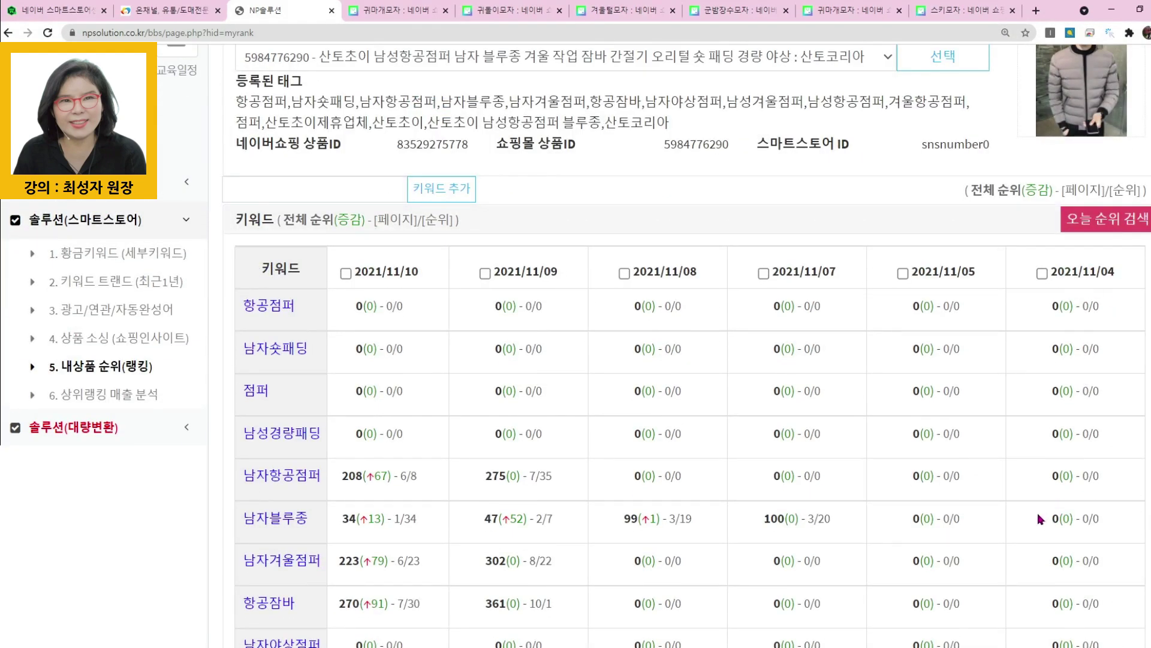
scroll(1040, 519, down, 10)
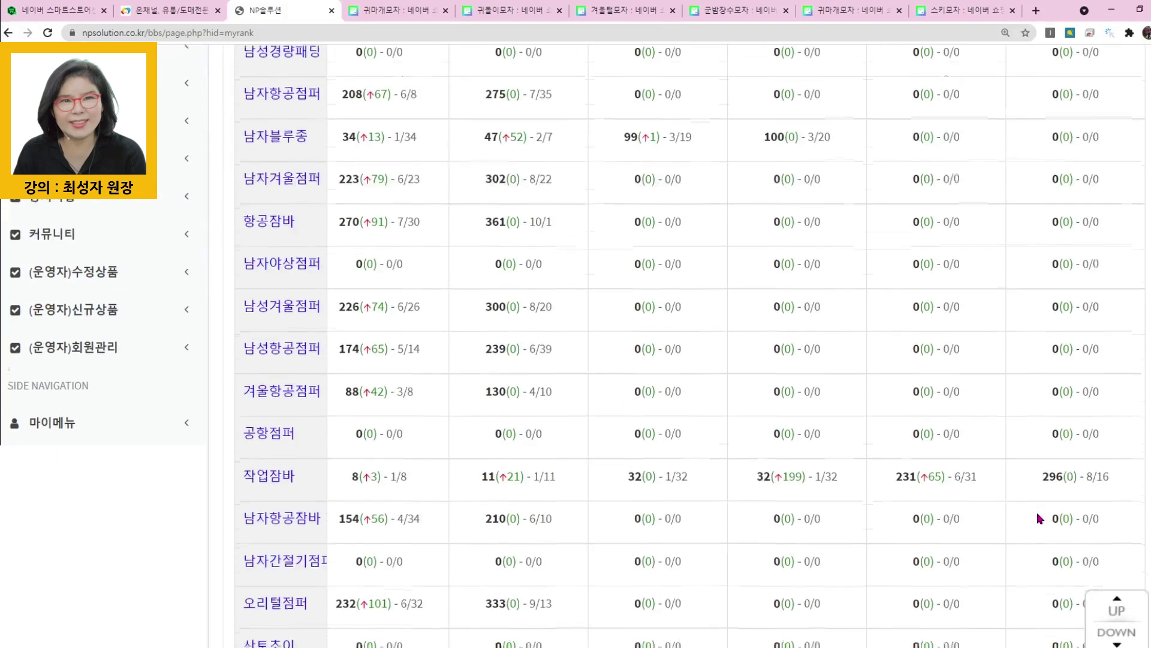
scroll(1016, 393, up, 6)
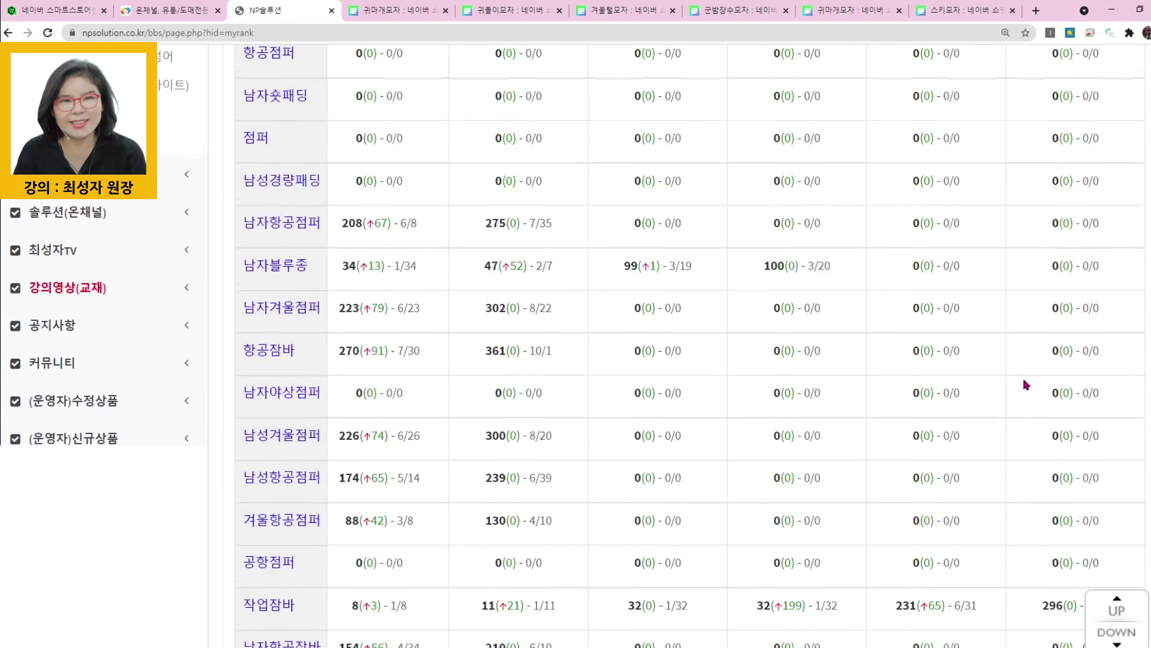
scroll(1029, 286, up, 2)
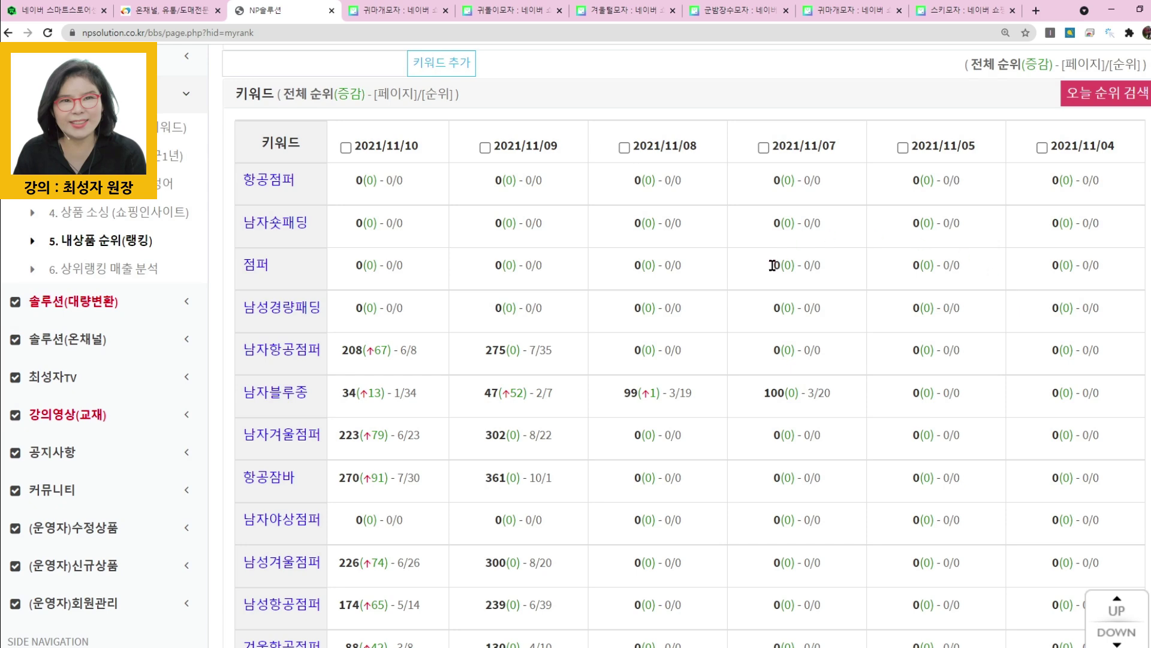
Return to the 2021/11/11 rankings, check the rank for 항공점퍼, and fetch the missing monthly search volume for 남성경량패딩.
scroll(914, 467, down, 5)
scroll(938, 472, down, 5)
drag(934, 487, 642, 501)
scroll(643, 502, up, 10)
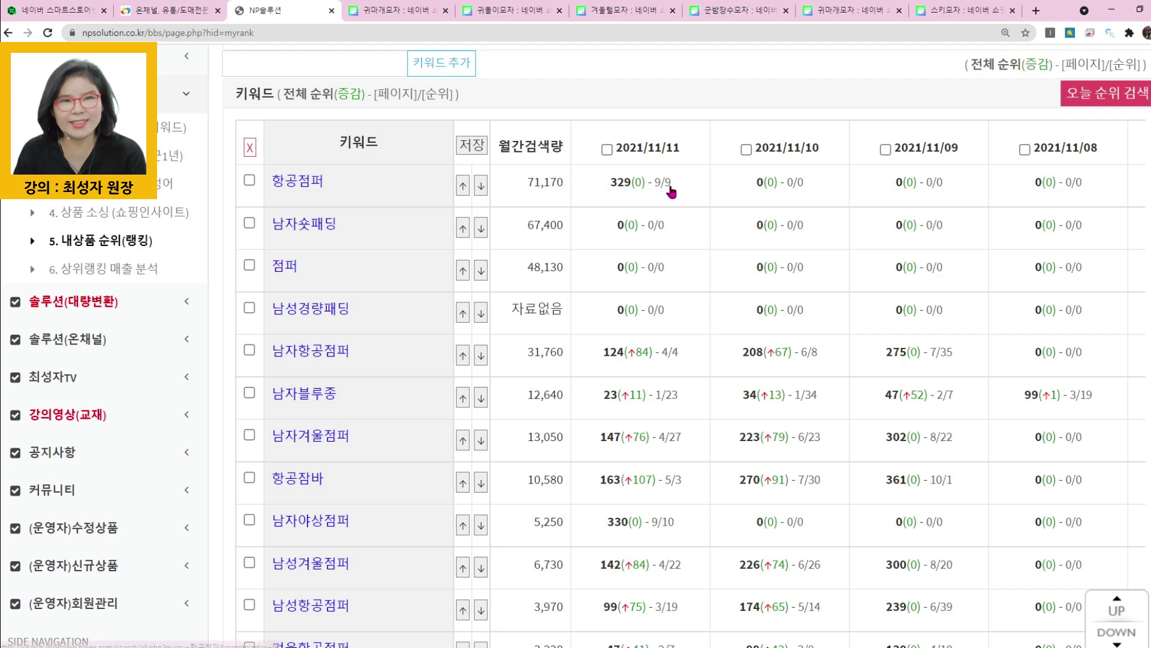
drag(673, 183, 603, 188)
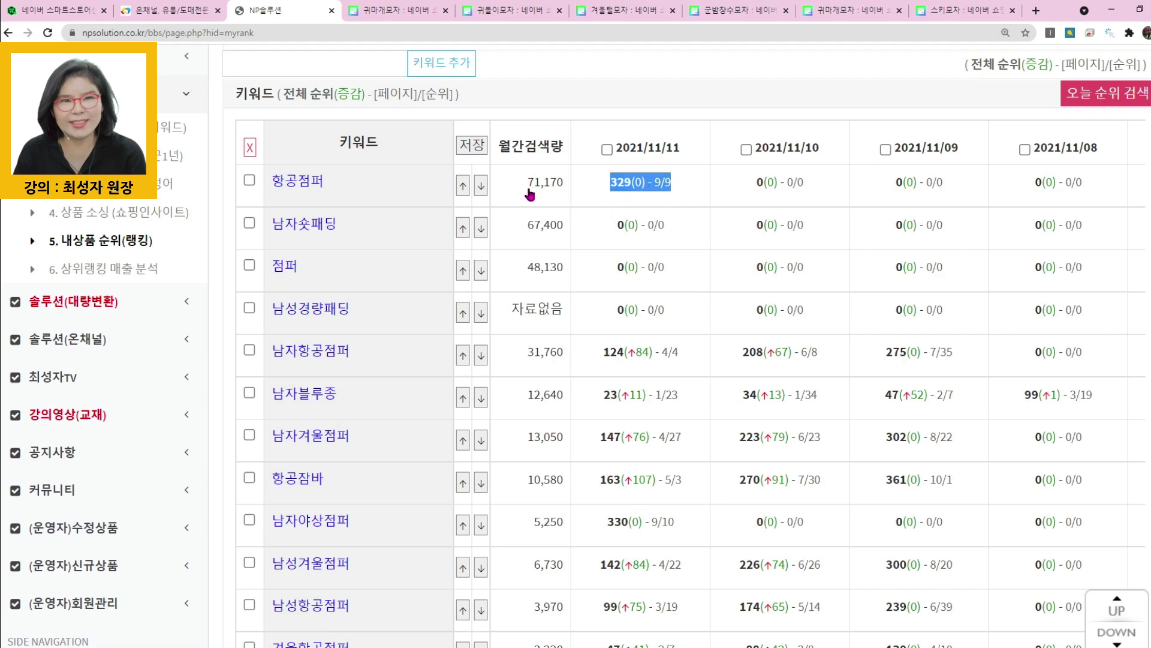
click(526, 308)
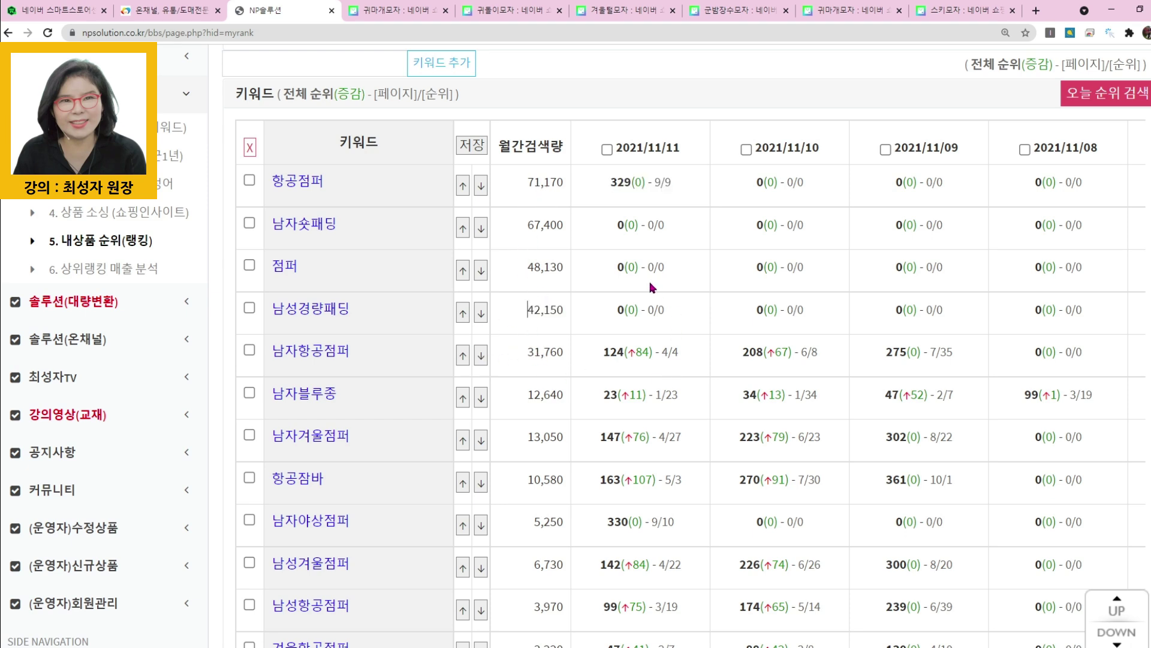
Review the rankings of all the jacket's keywords and refresh the monthly search volume for 남자블루종.
scroll(776, 388, down, 2)
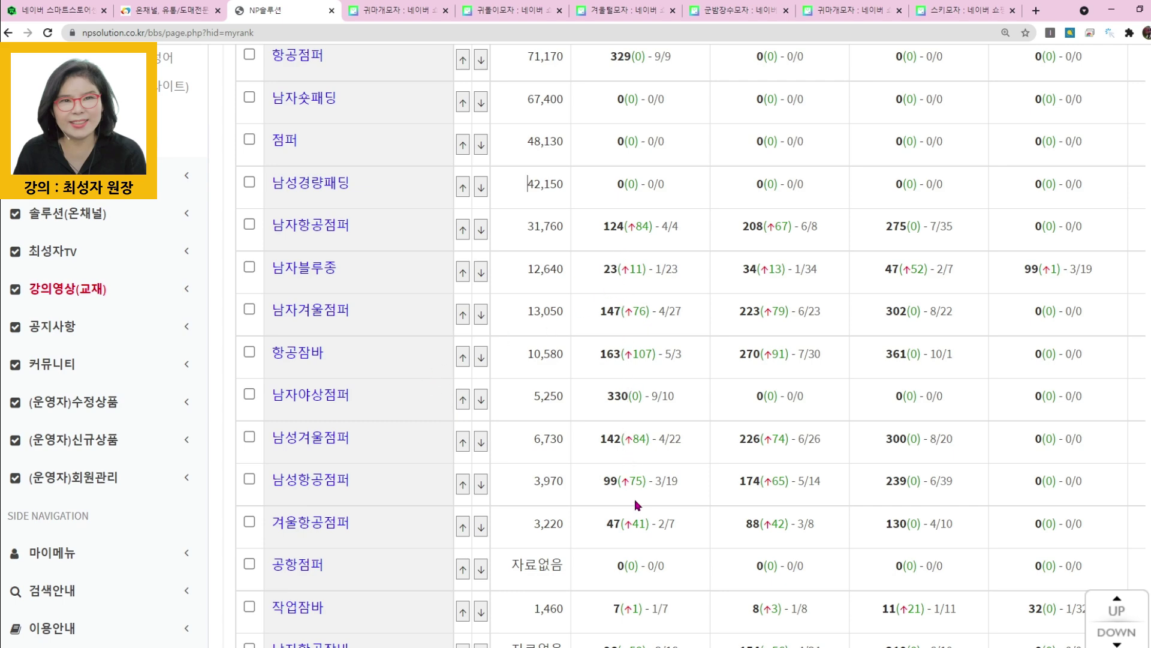
scroll(634, 499, down, 2)
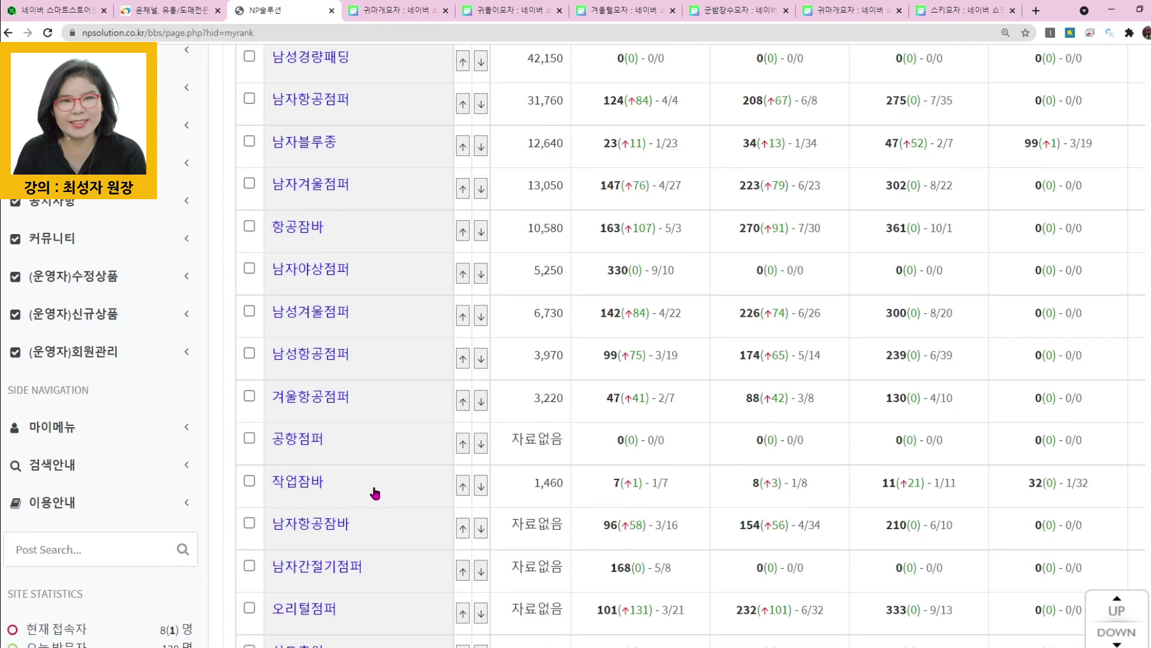
scroll(674, 486, down, 4)
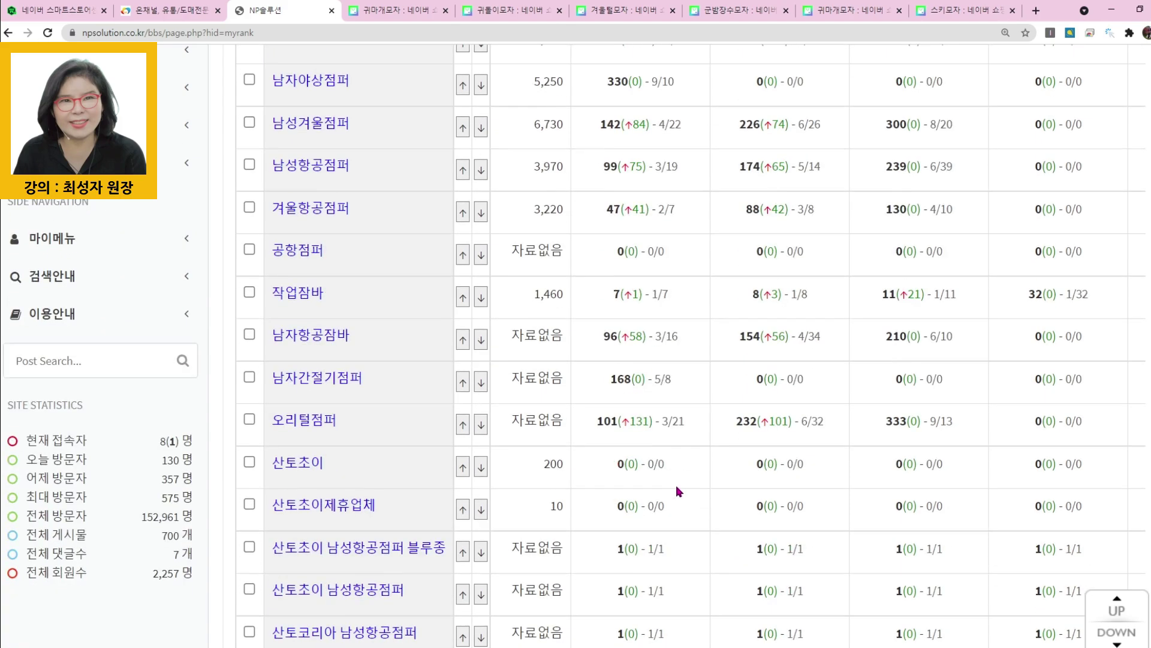
scroll(677, 486, up, 6)
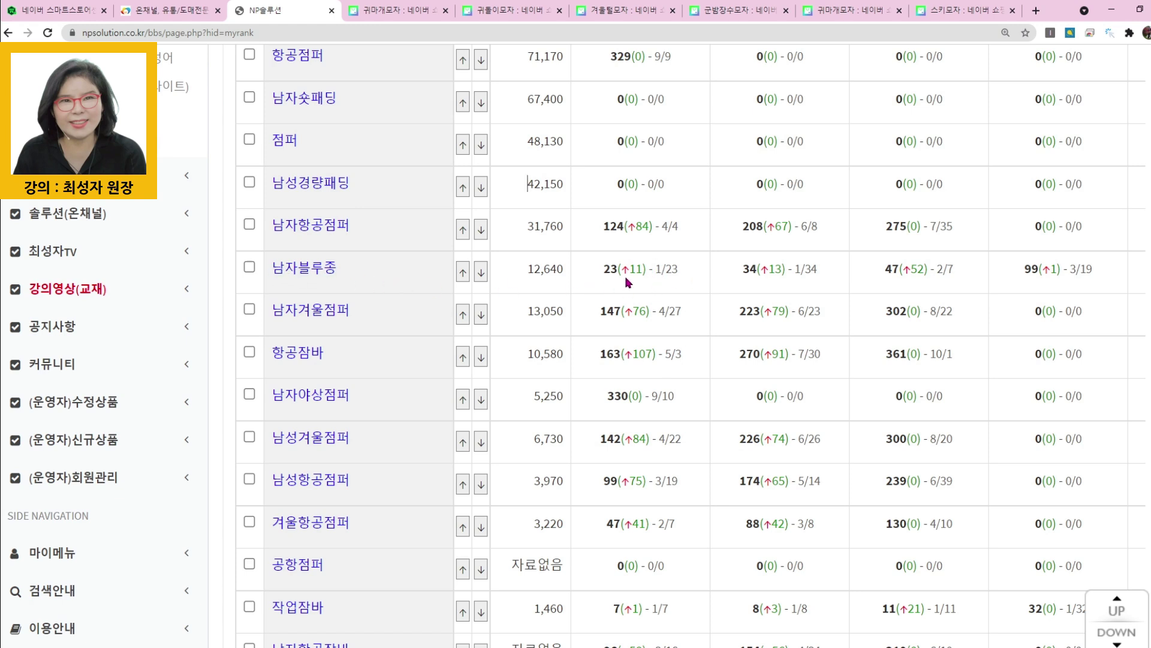
click(519, 272)
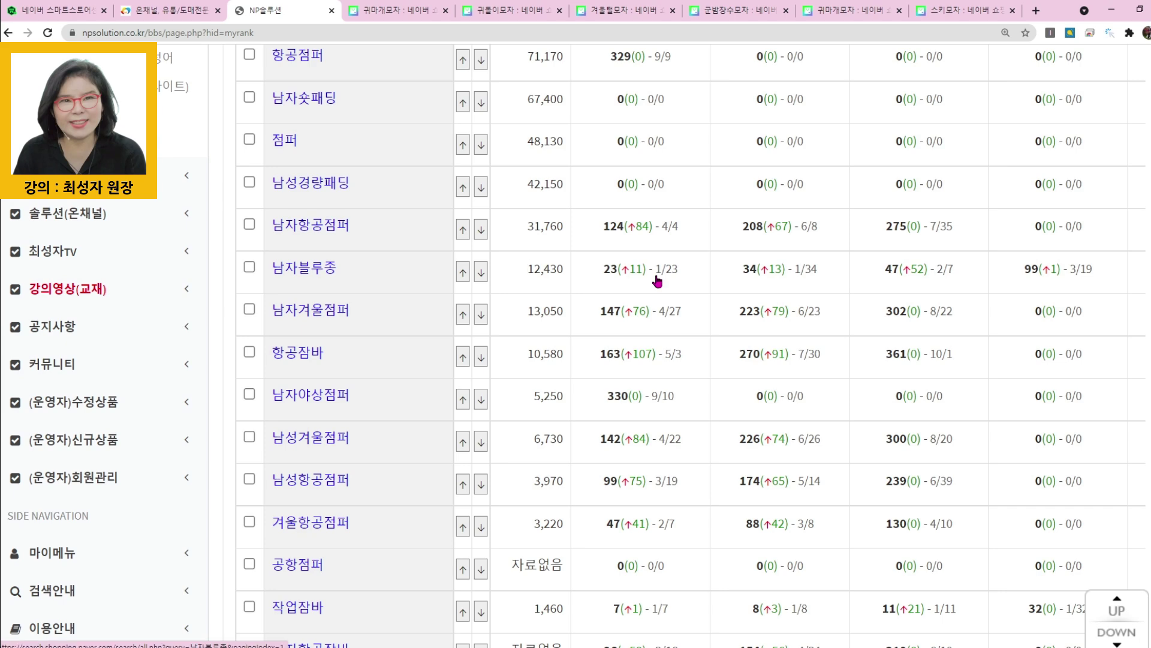
Look up 남자블루종 on Naver Shopping, find the 산토초이 남성항공점퍼 listing among the results and enlarge the page.
click(311, 268)
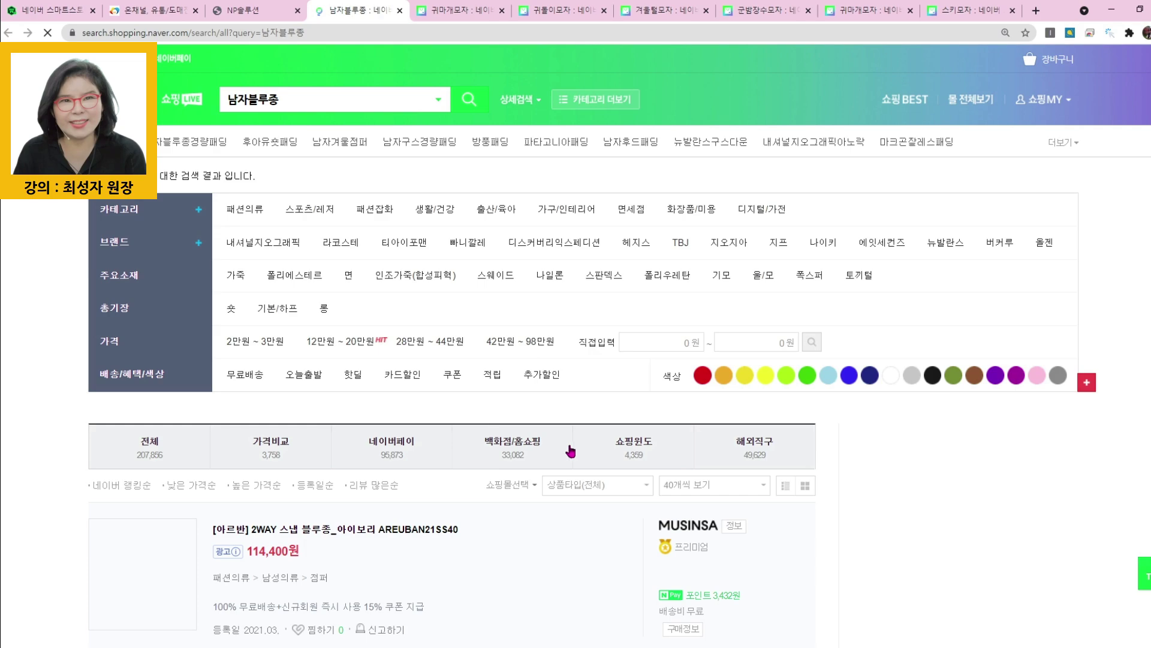
scroll(569, 450, down, 10)
scroll(573, 447, down, 20)
scroll(570, 448, down, 20)
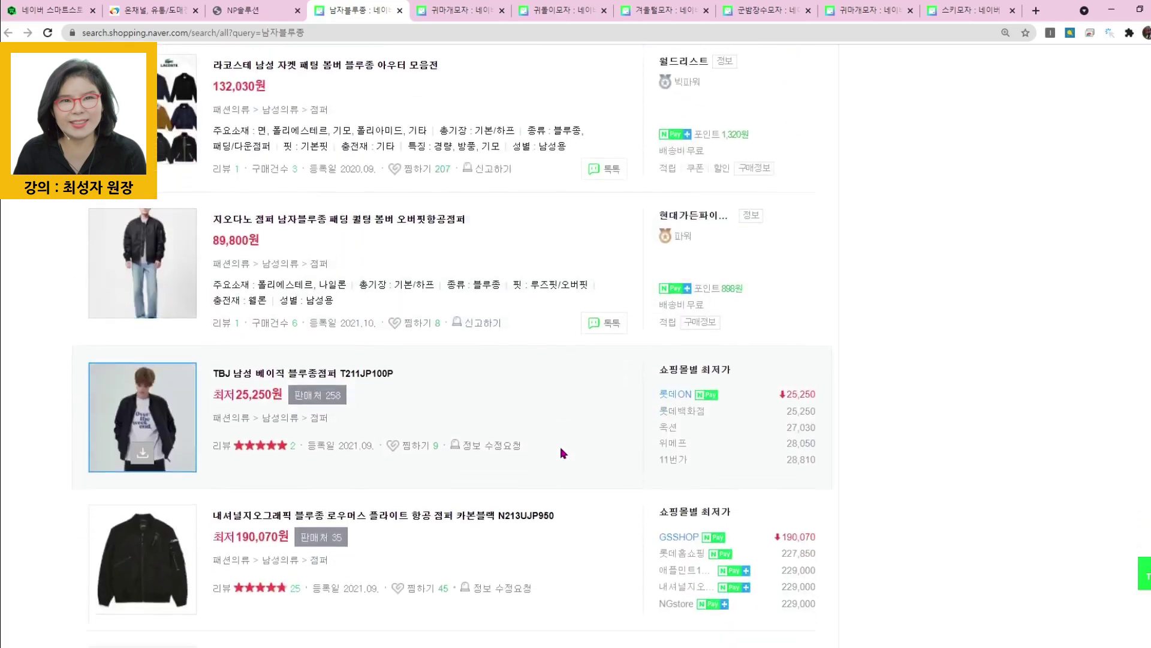
scroll(562, 449, down, 15)
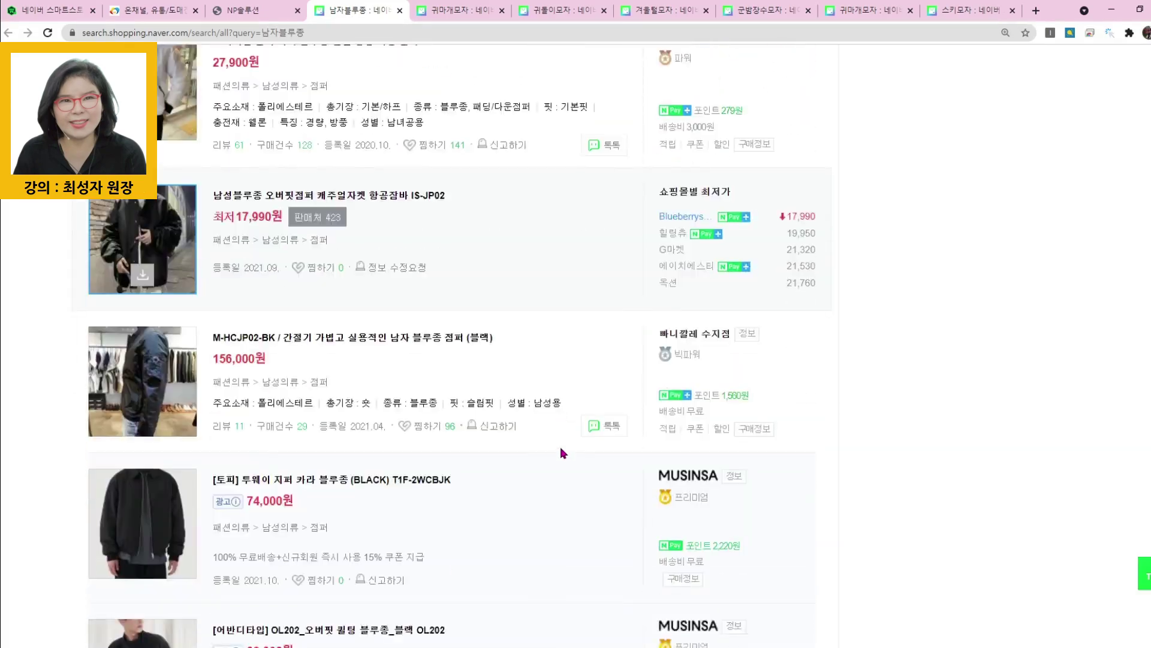
scroll(562, 451, down, 15)
scroll(560, 448, down, 2)
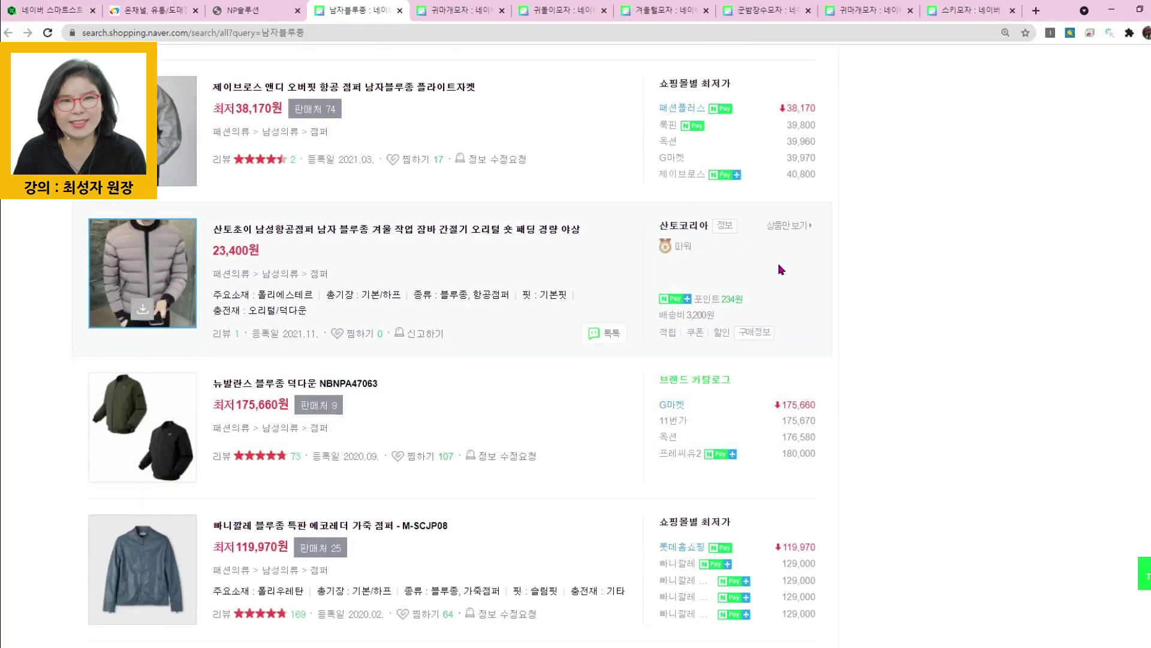
key(ctrl+plus)
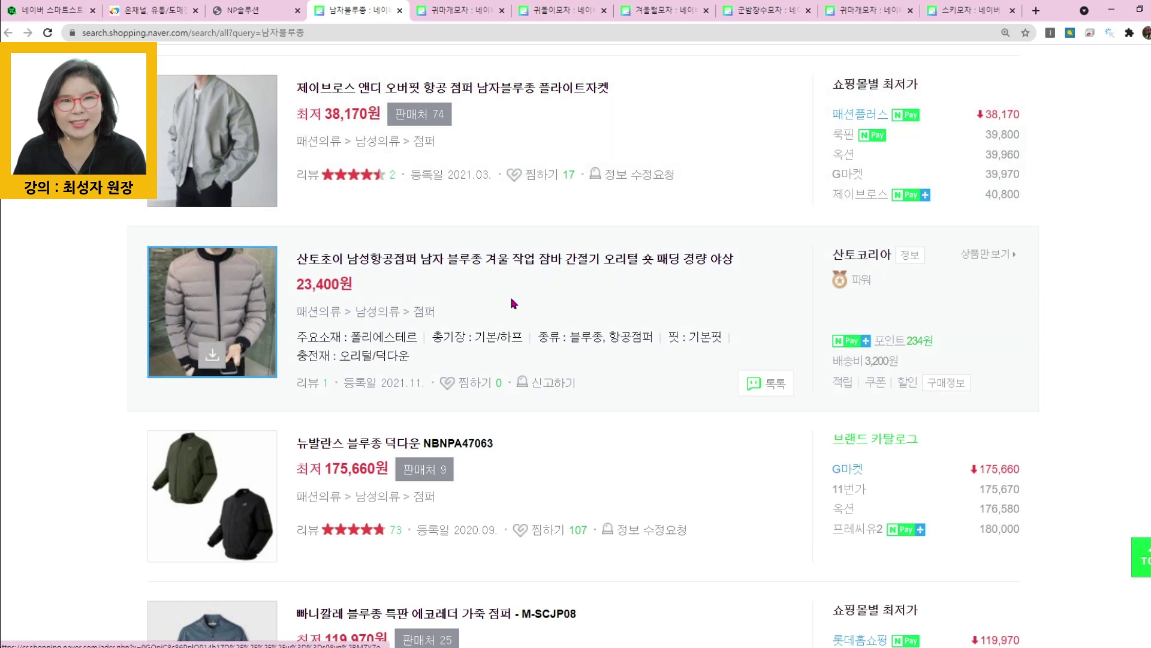
Return to the product's keyword rankings and bring up the 상품 소싱 checklist image.
click(253, 20)
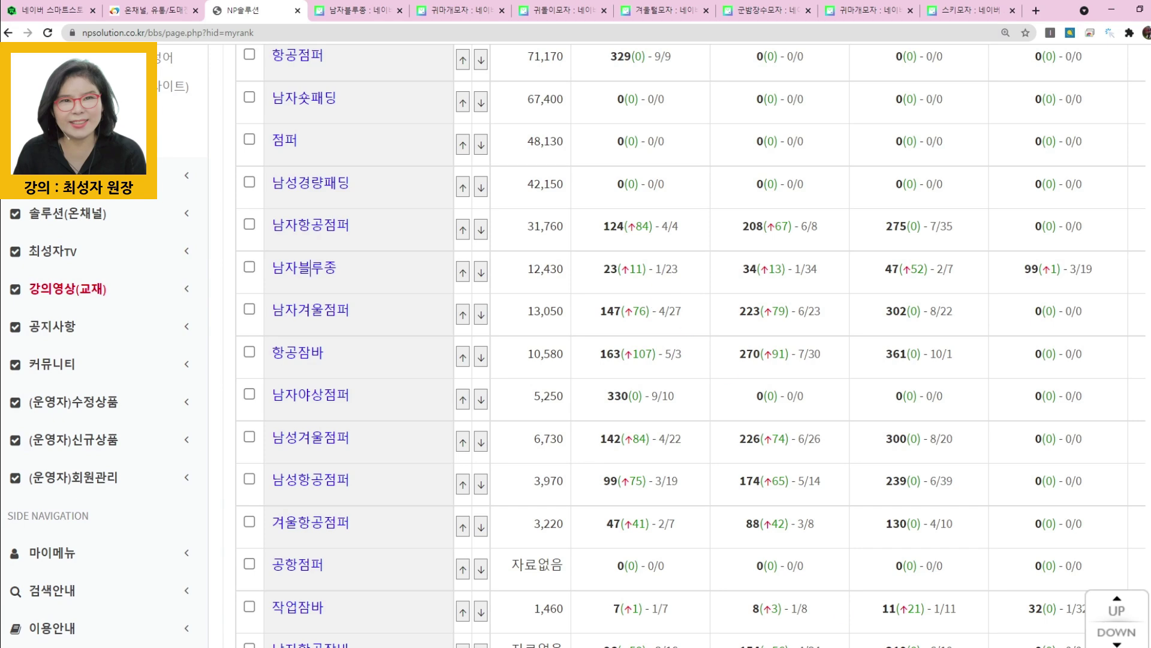
mouse_move(827, 646)
click(969, 605)
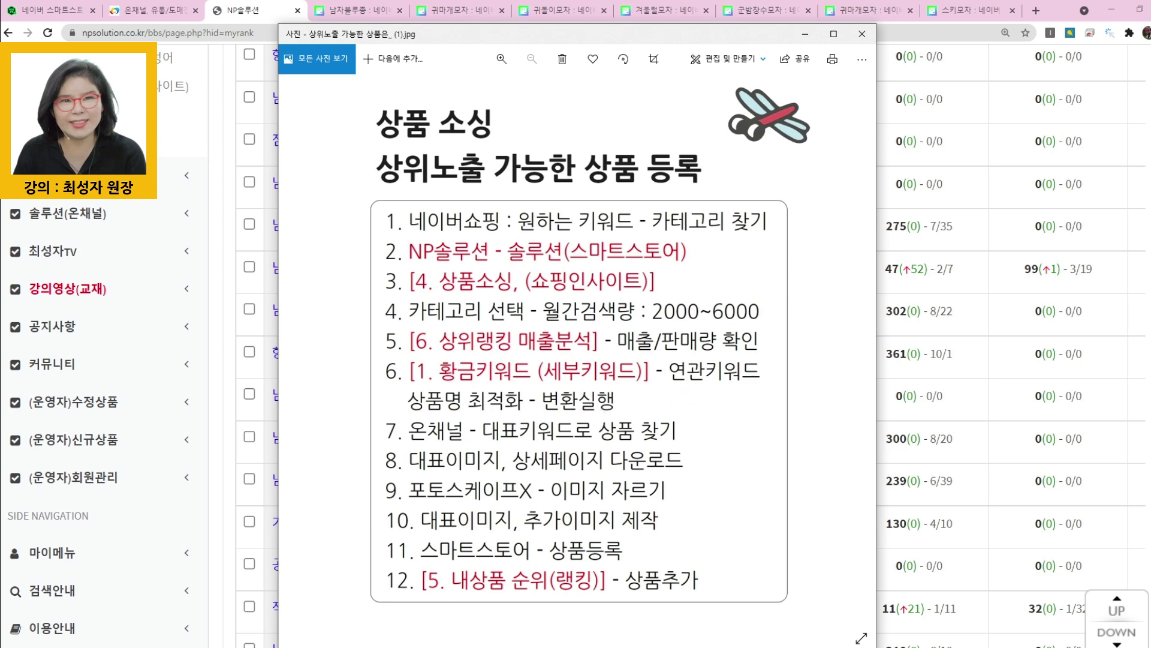
Copy the five keywords 귀마개모자, 군밤장수모자, 겨울털모자, 토끼모자 and 곰돌이모자 from the Notepad note.
key(alt+Tab)
drag(703, 233, 561, 90)
right_click(595, 113)
click(643, 157)
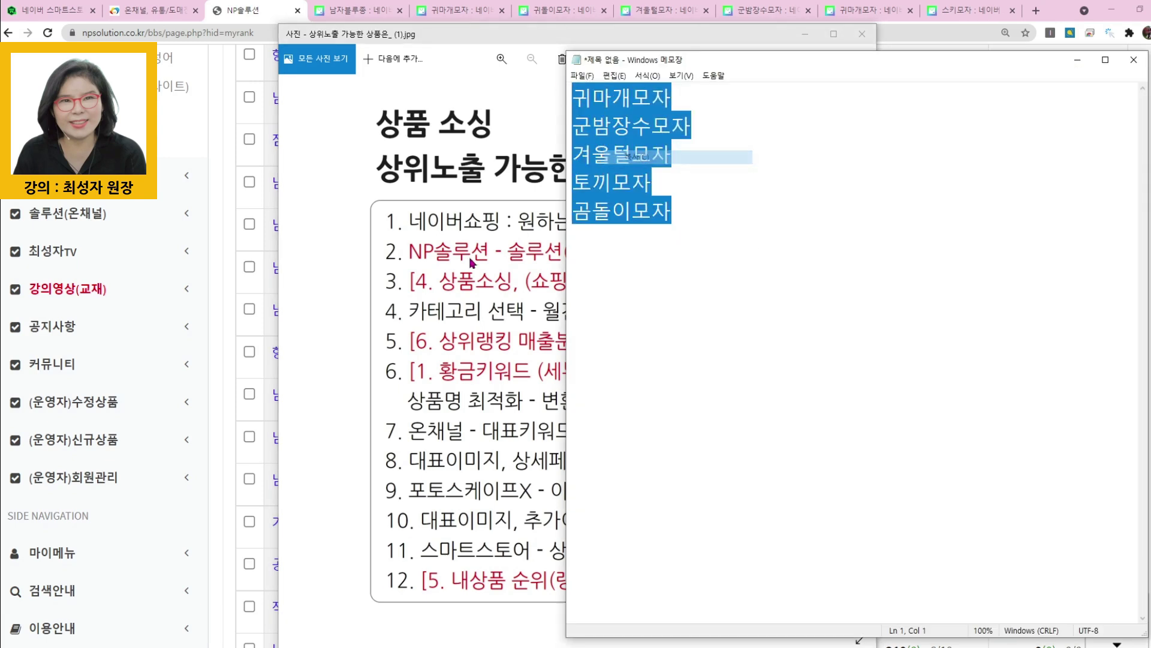
In the 황금키워드 (세부키워드) tool, replace 스키모자 with the five copied keywords and search for their related keywords.
click(228, 359)
scroll(230, 324, up, 7)
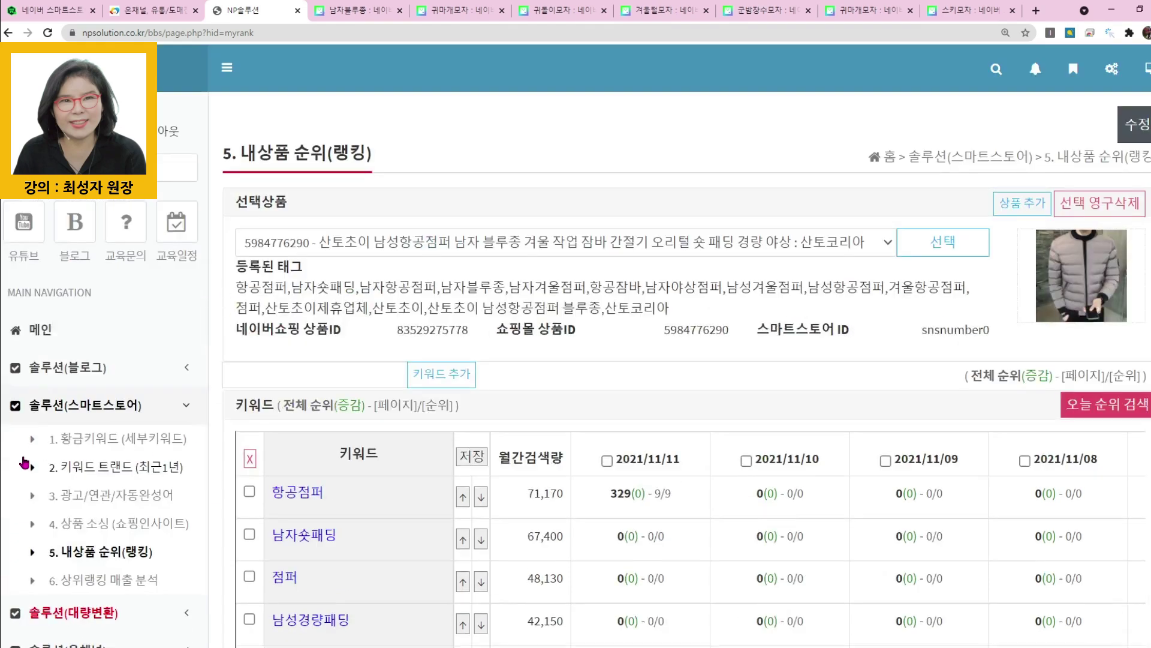
click(120, 440)
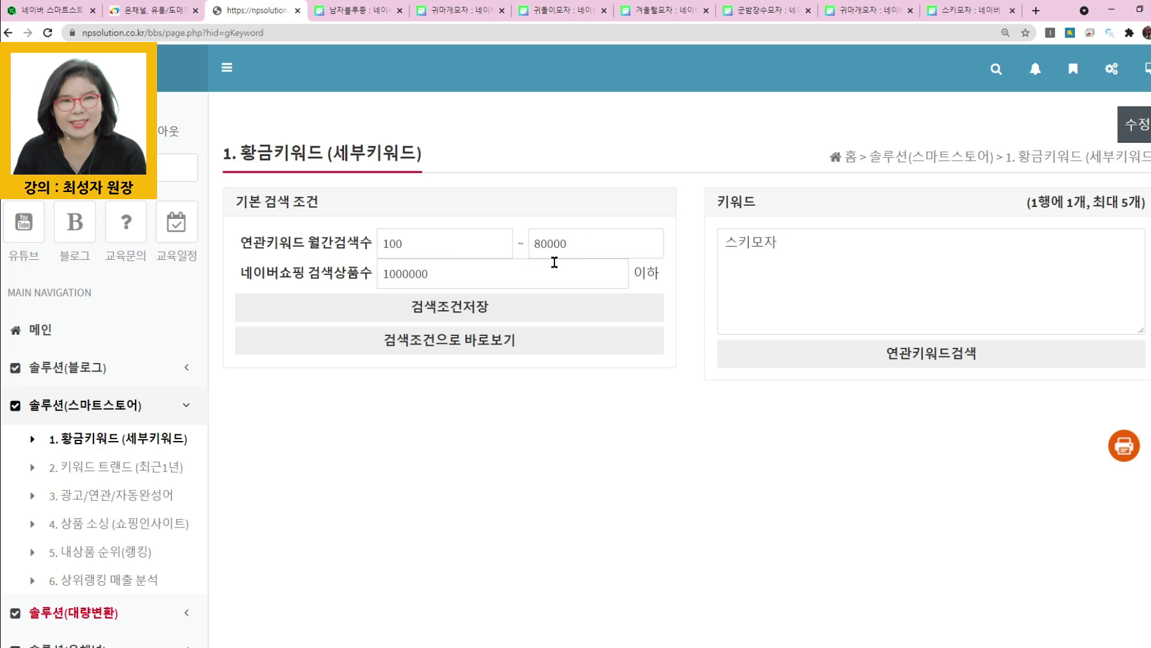
double_click(754, 243)
right_click(756, 242)
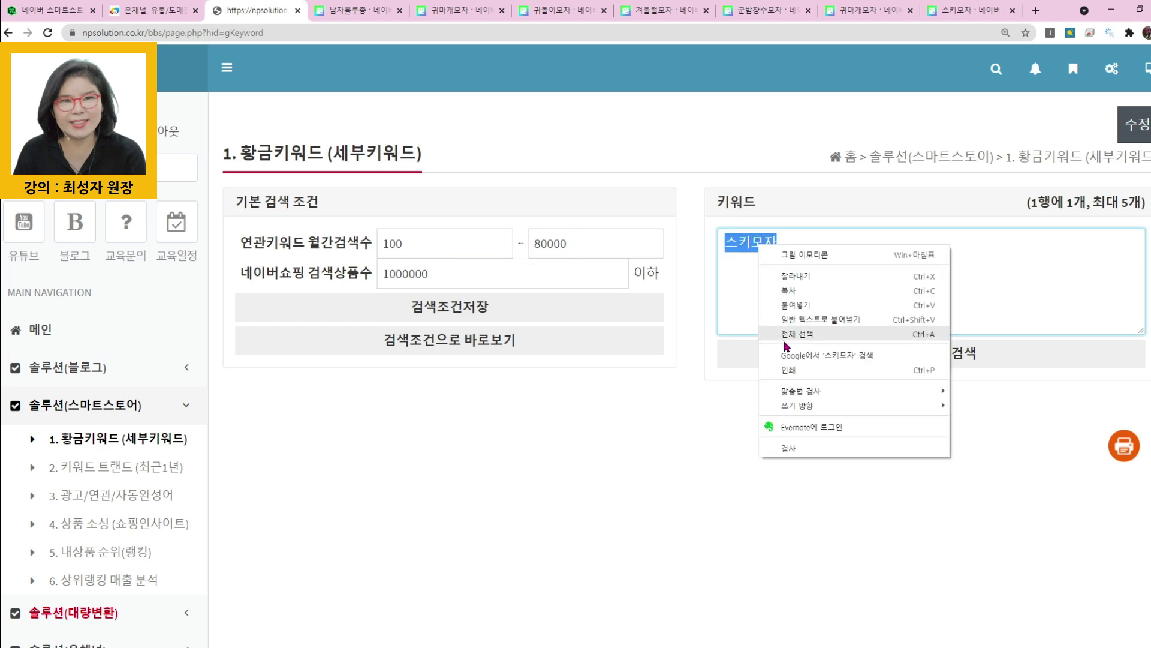
click(773, 309)
click(922, 358)
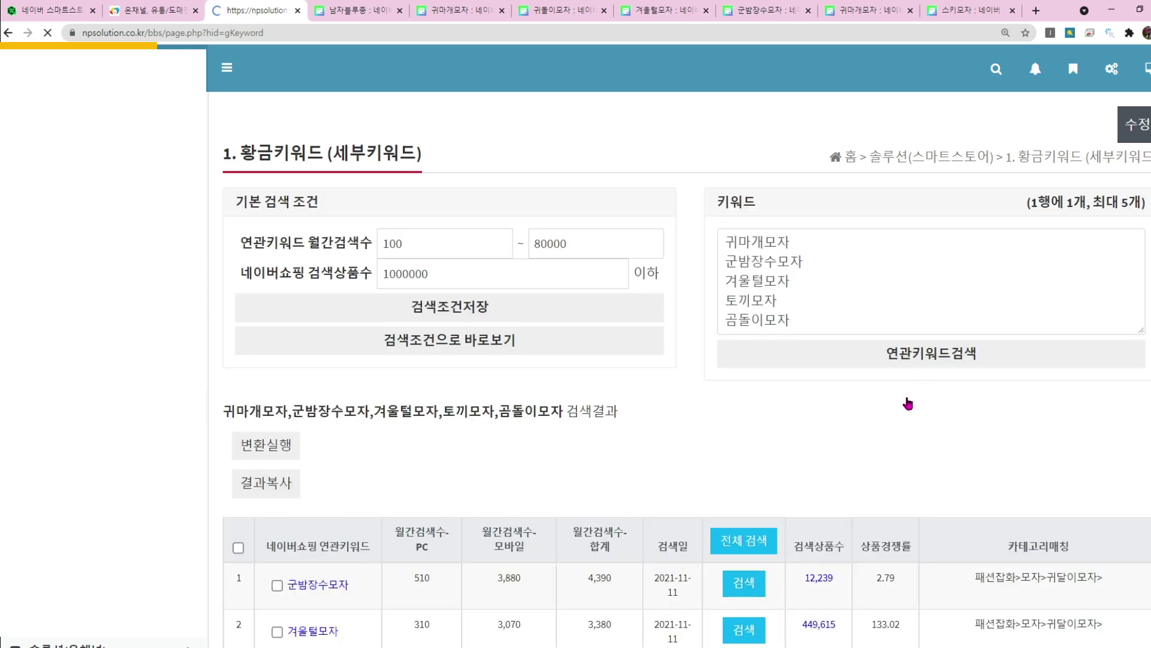
Go through the first related keywords and fetch the missing product count and category for 남자겨울털모자.
scroll(909, 403, down, 15)
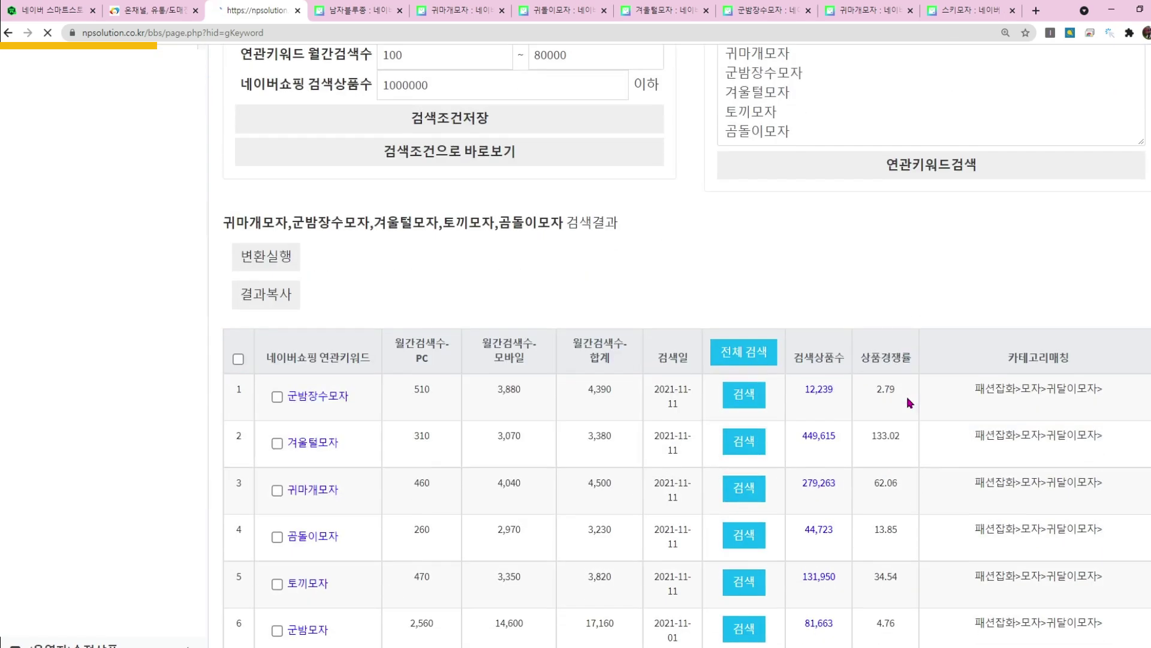
scroll(909, 403, down, 20)
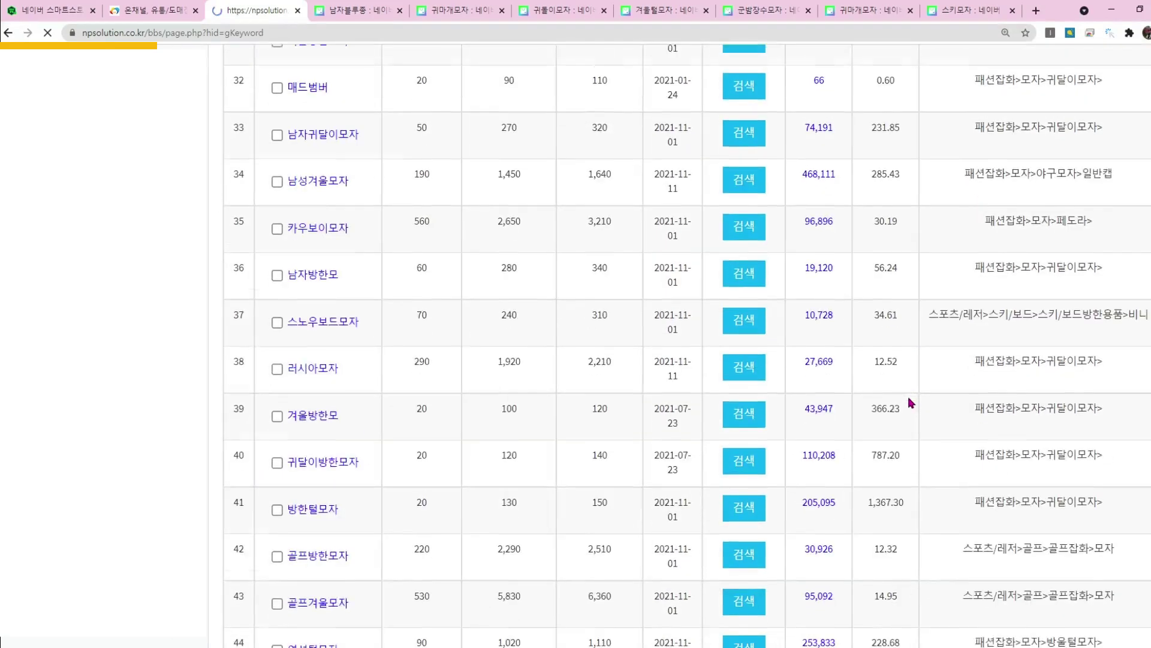
scroll(1070, 561, down, 4)
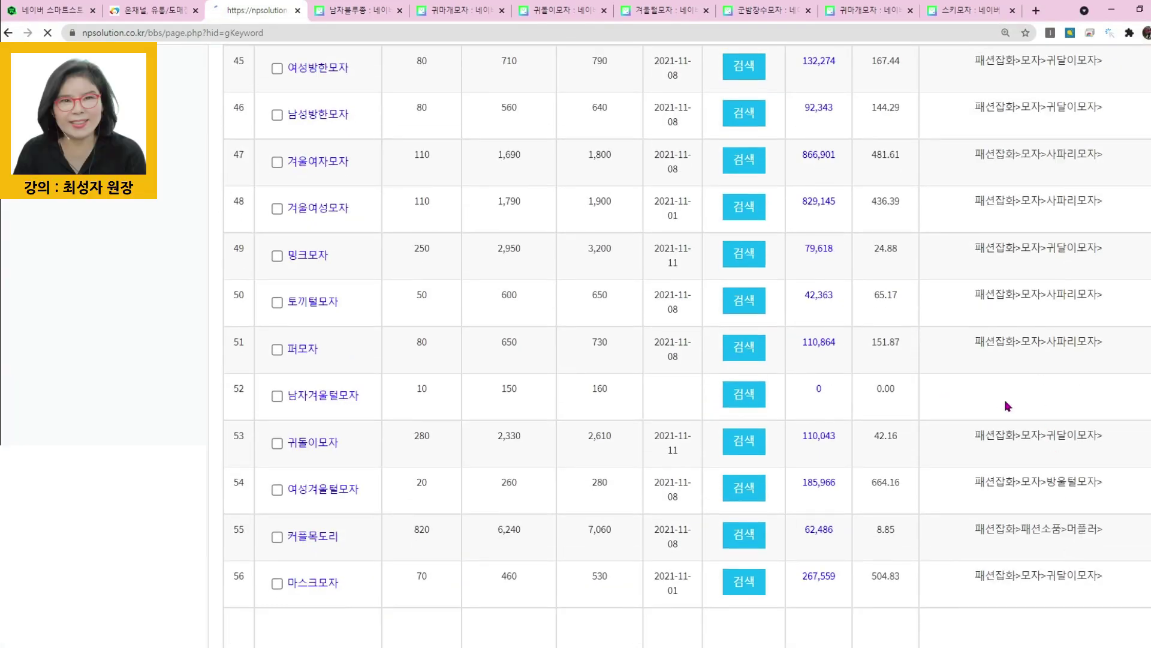
click(734, 425)
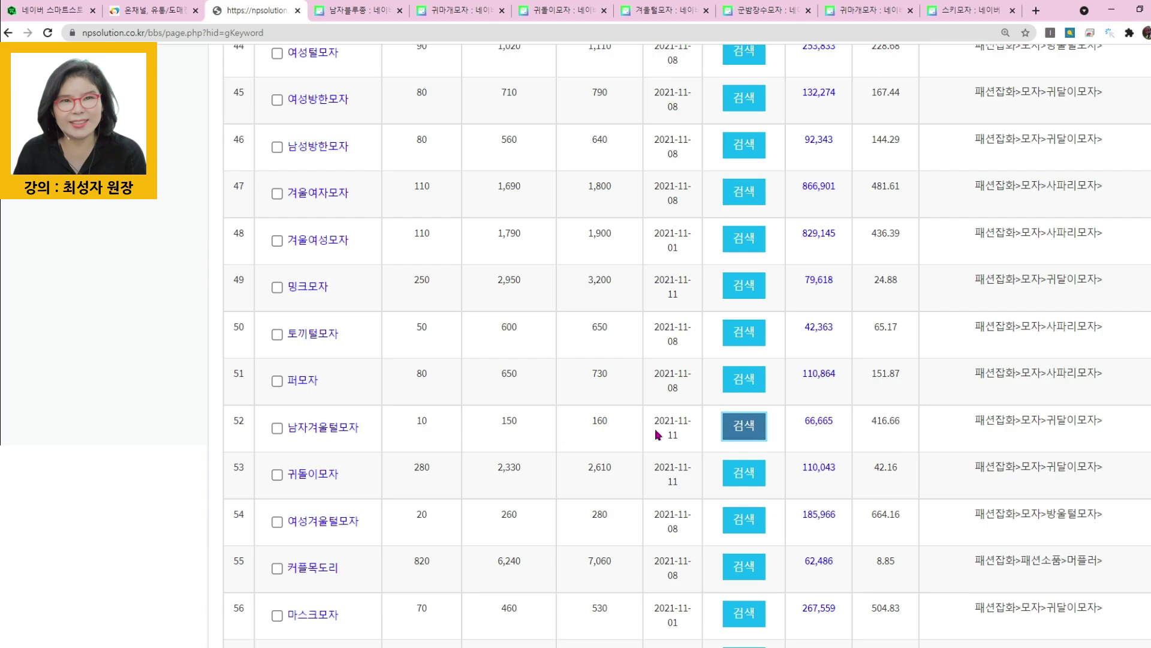
Examine the remaining related keywords down to the last entry, including their search volumes, competition rates and matched categories.
scroll(929, 440, down, 20)
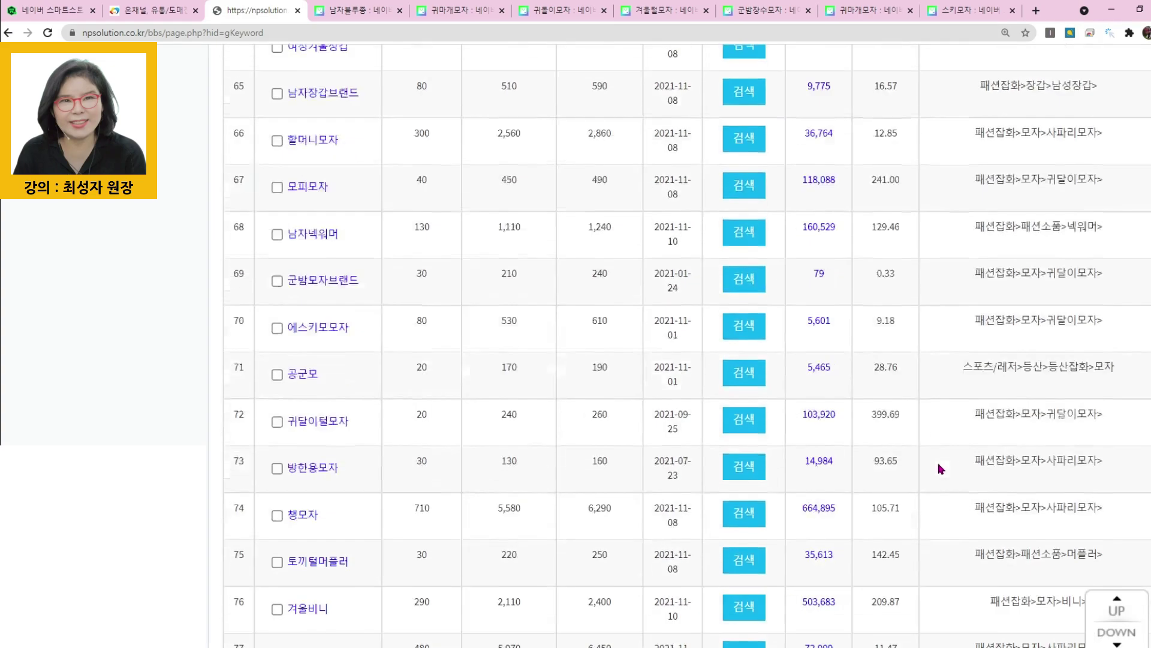
scroll(940, 467, down, 13)
scroll(959, 377, up, 4)
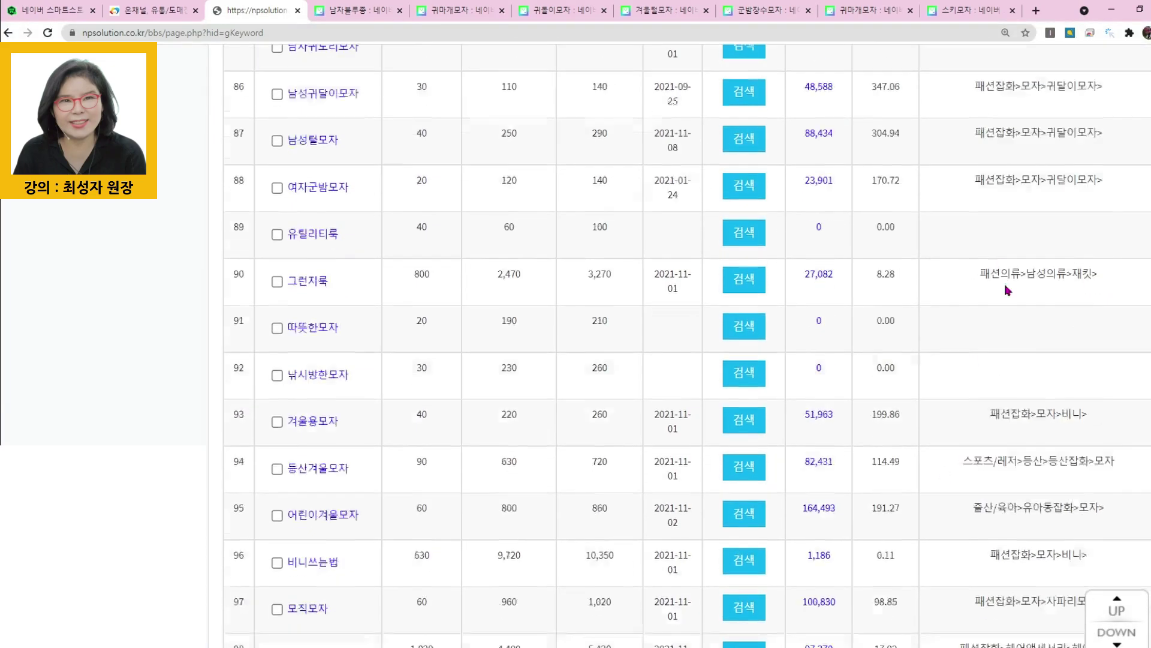
scroll(979, 429, down, 20)
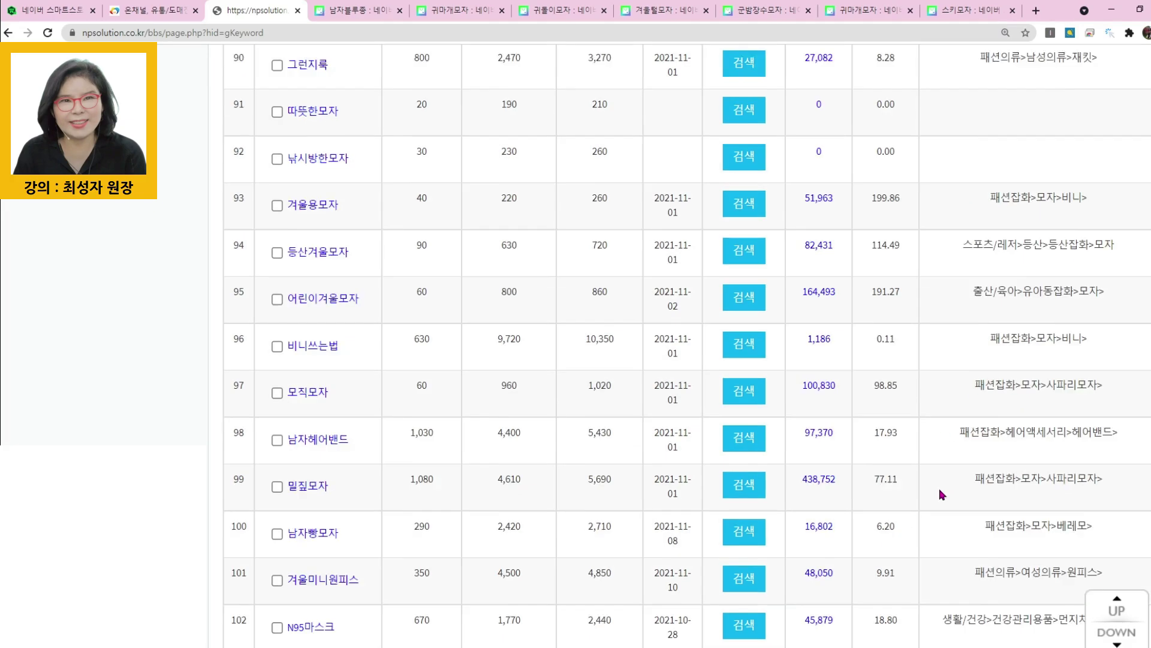
scroll(978, 458, down, 20)
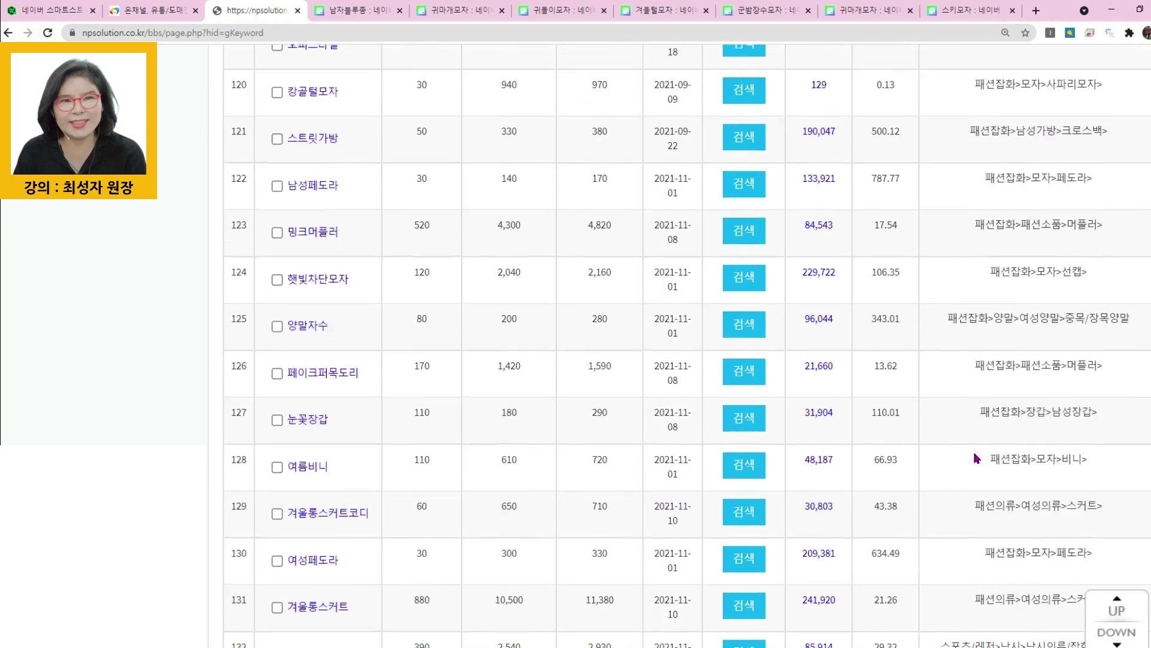
scroll(979, 476, down, 8)
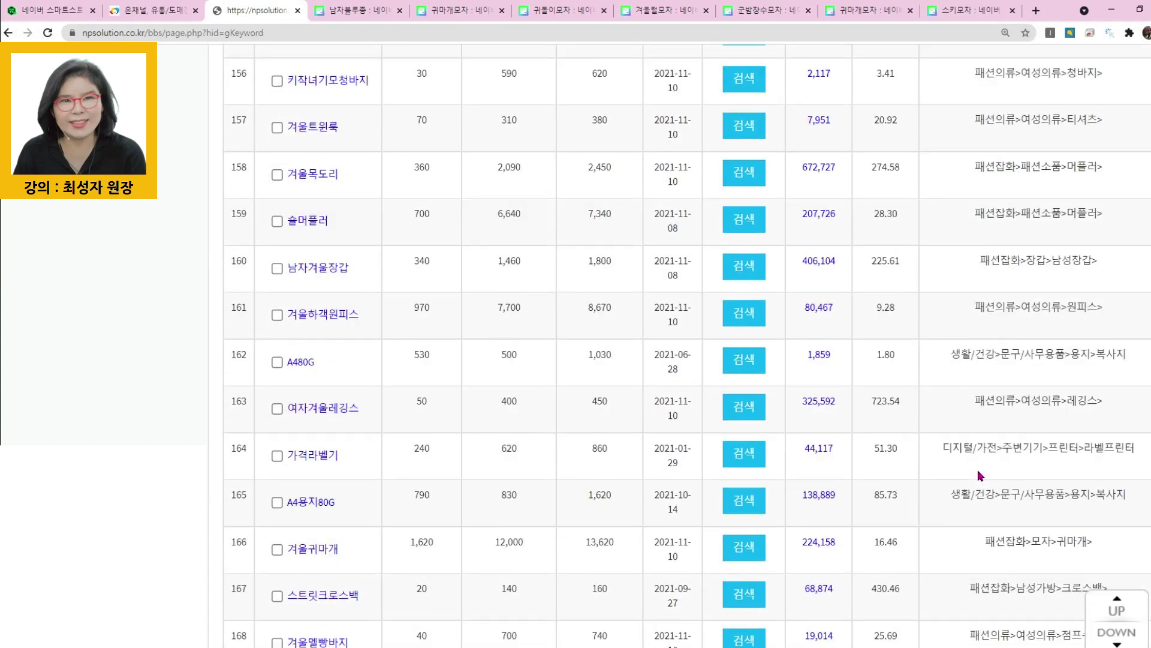
scroll(978, 474, down, 7)
scroll(972, 463, down, 12)
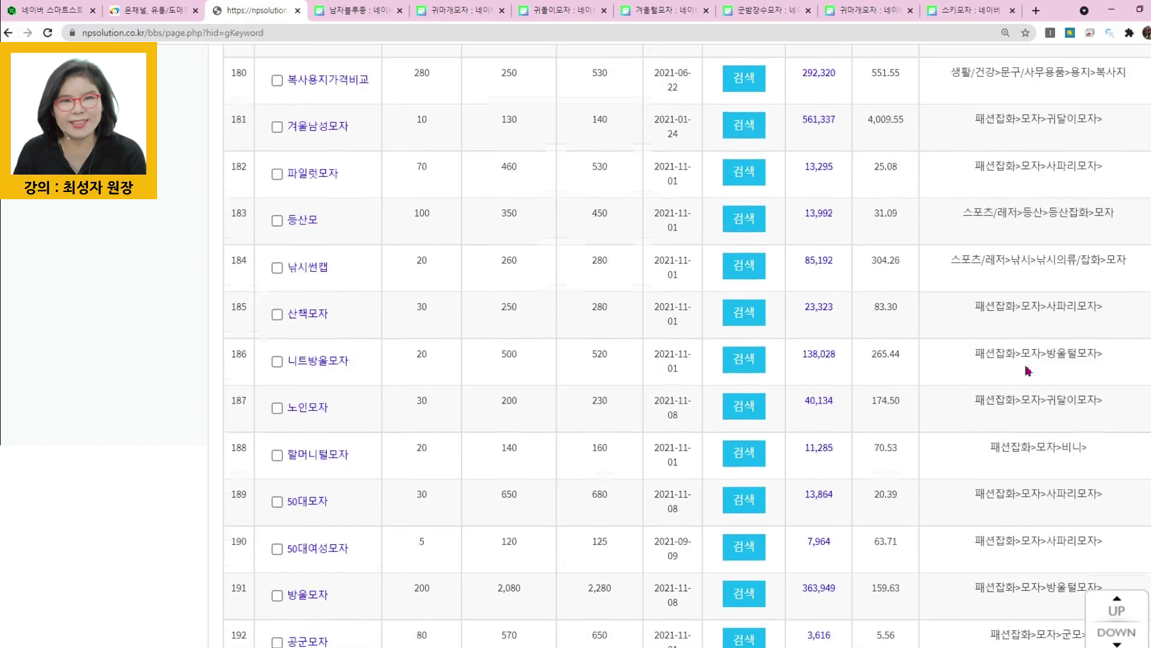
drag(1150, 300, 1150, 641)
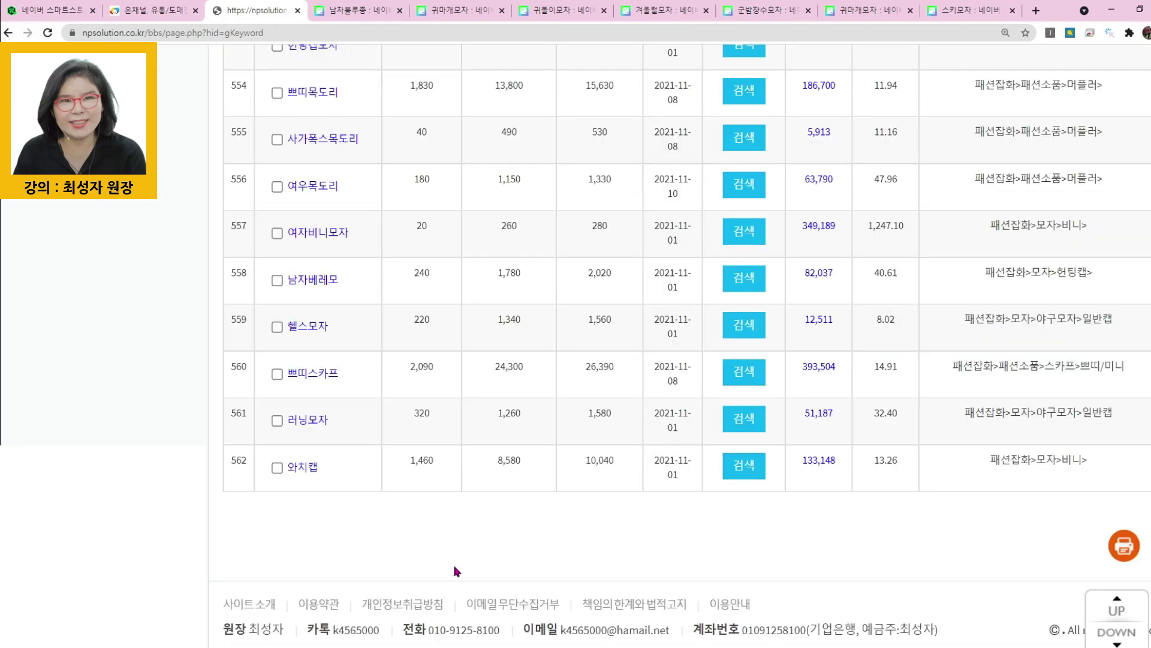
scroll(943, 411, up, 17)
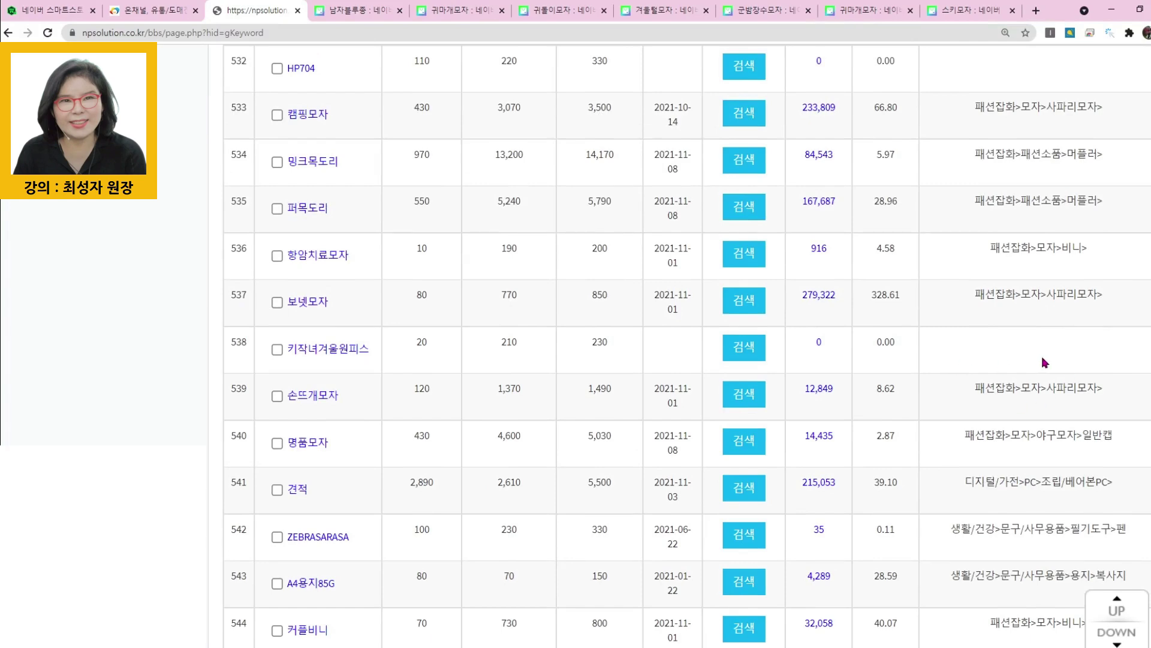
Fetch the product data for all related keywords at once and glance at the open 스키모자 shopping results.
drag(1150, 600, 1150, 54)
scroll(981, 441, down, 4)
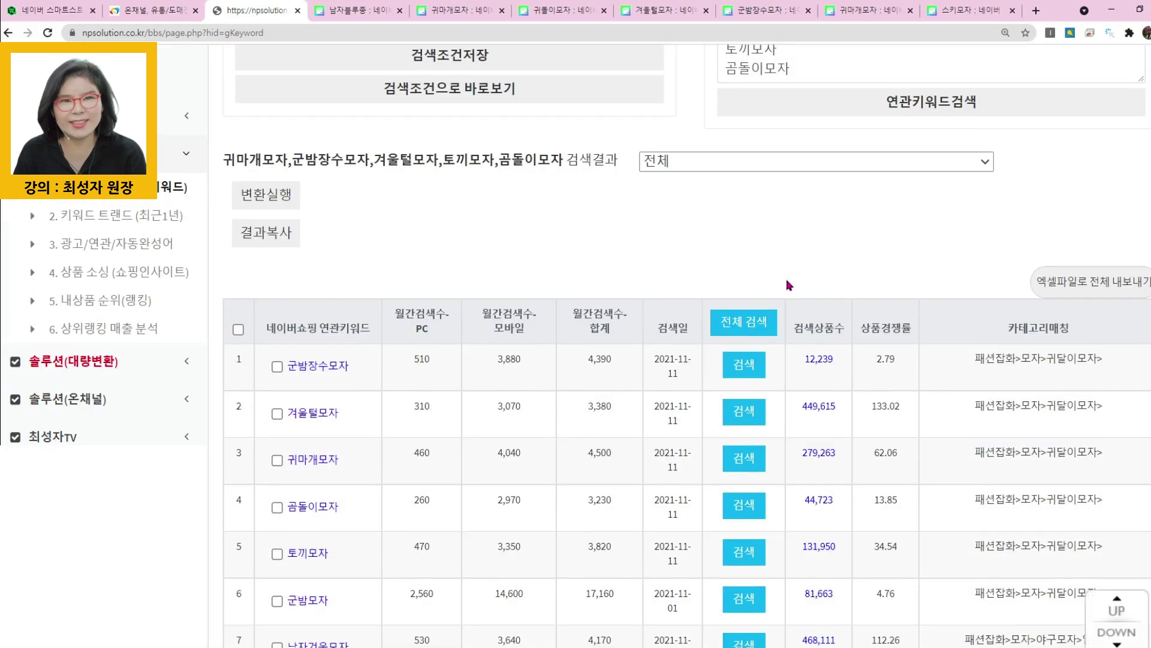
click(749, 326)
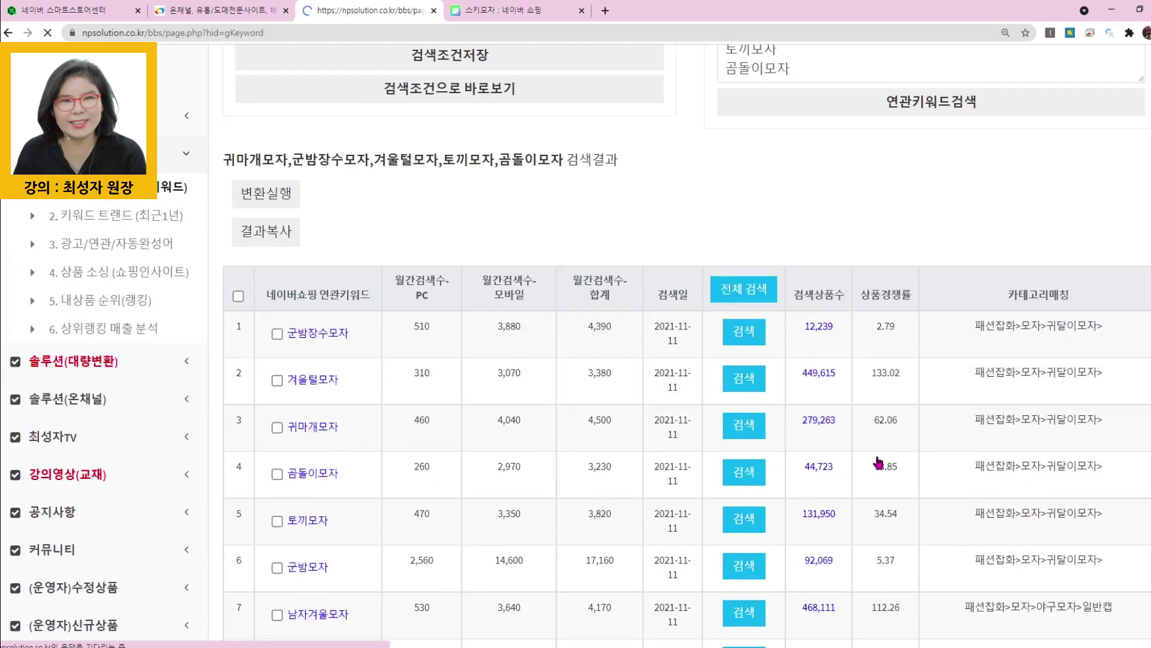
click(504, 10)
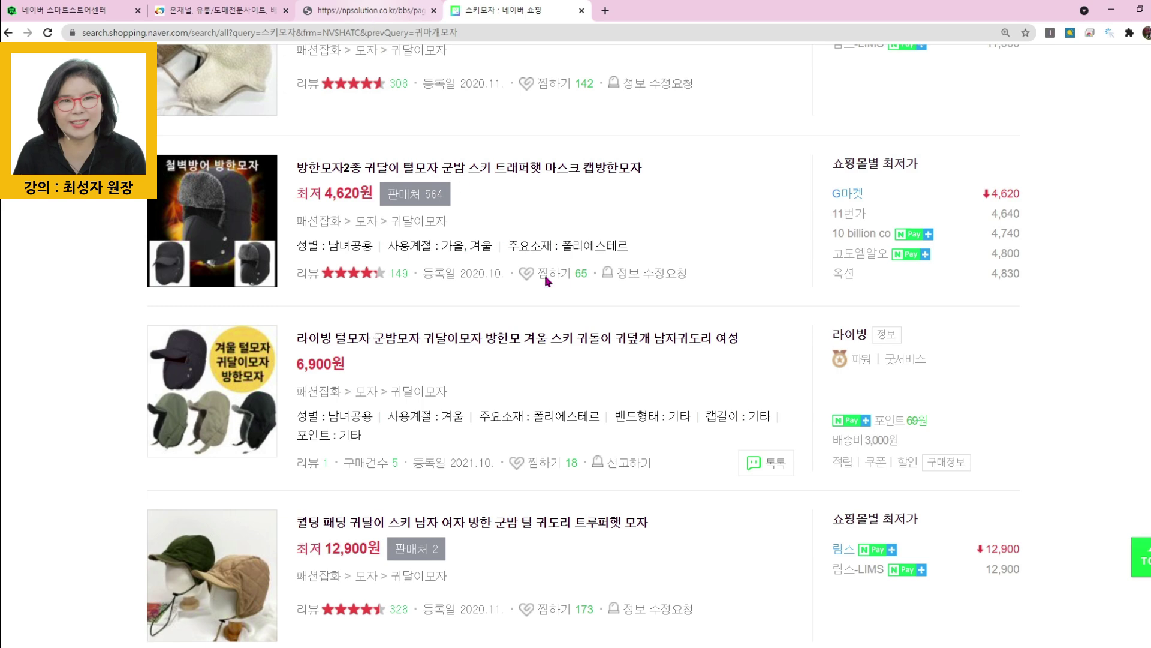
click(384, 11)
Filter the related-keyword results in NP솔루션 to the category 패션잡화>모자>귀달이모자.
scroll(833, 285, up, 3)
scroll(833, 292, up, 2)
click(881, 413)
scroll(809, 252, down, 1)
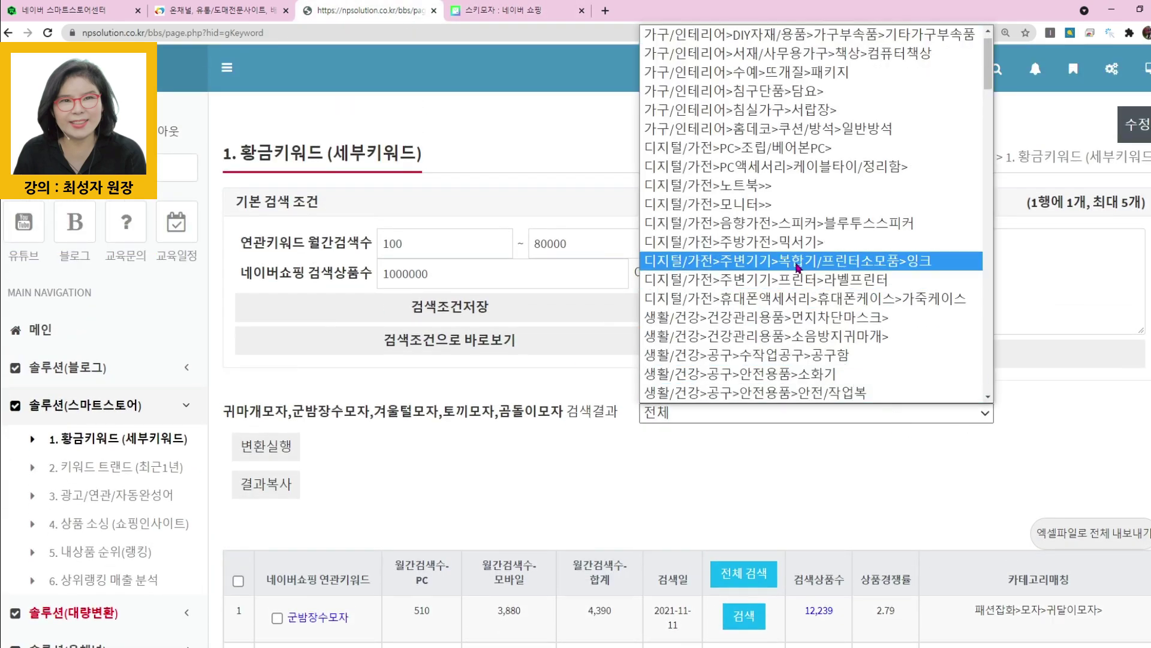
scroll(799, 267, down, 15)
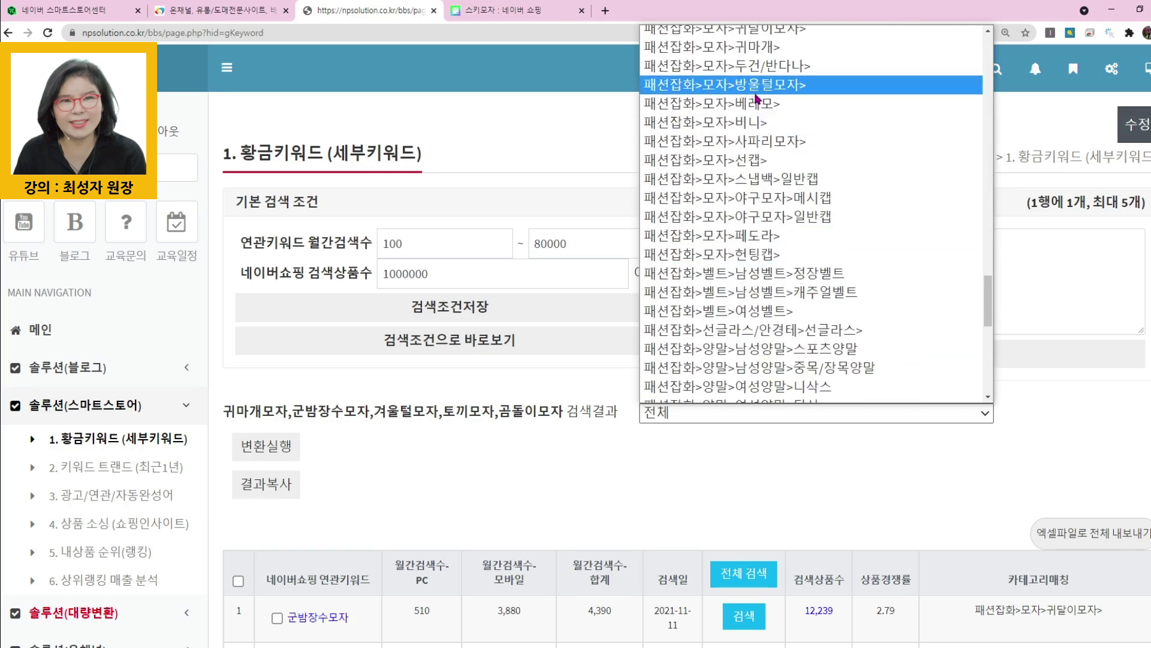
scroll(756, 99, up, 2)
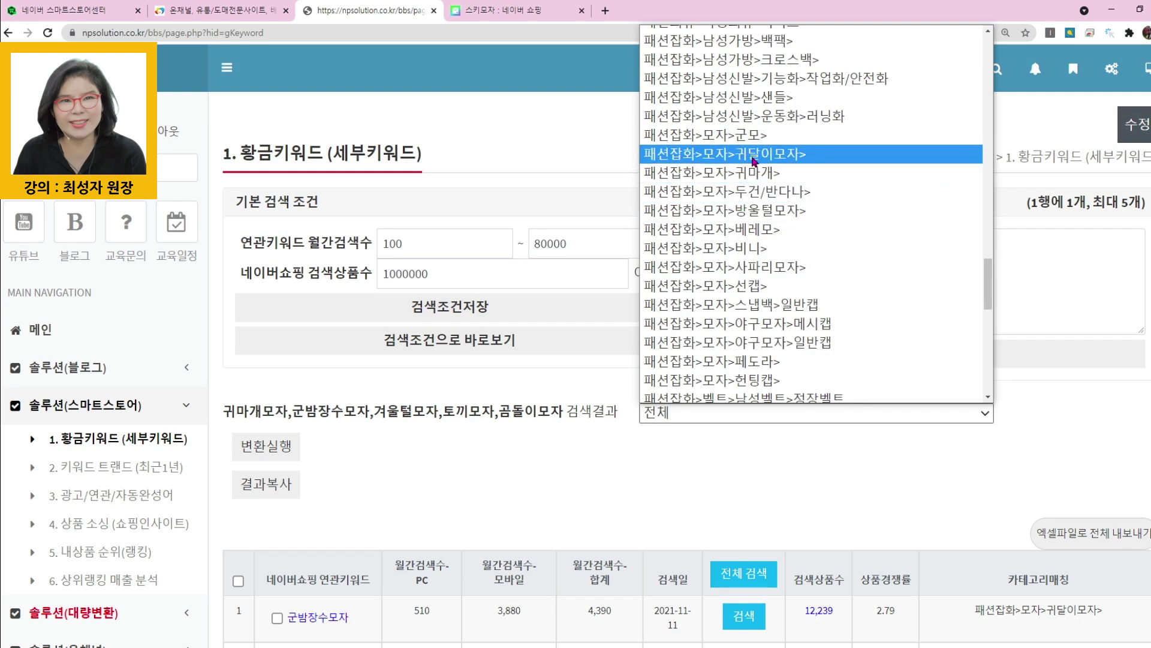
click(754, 155)
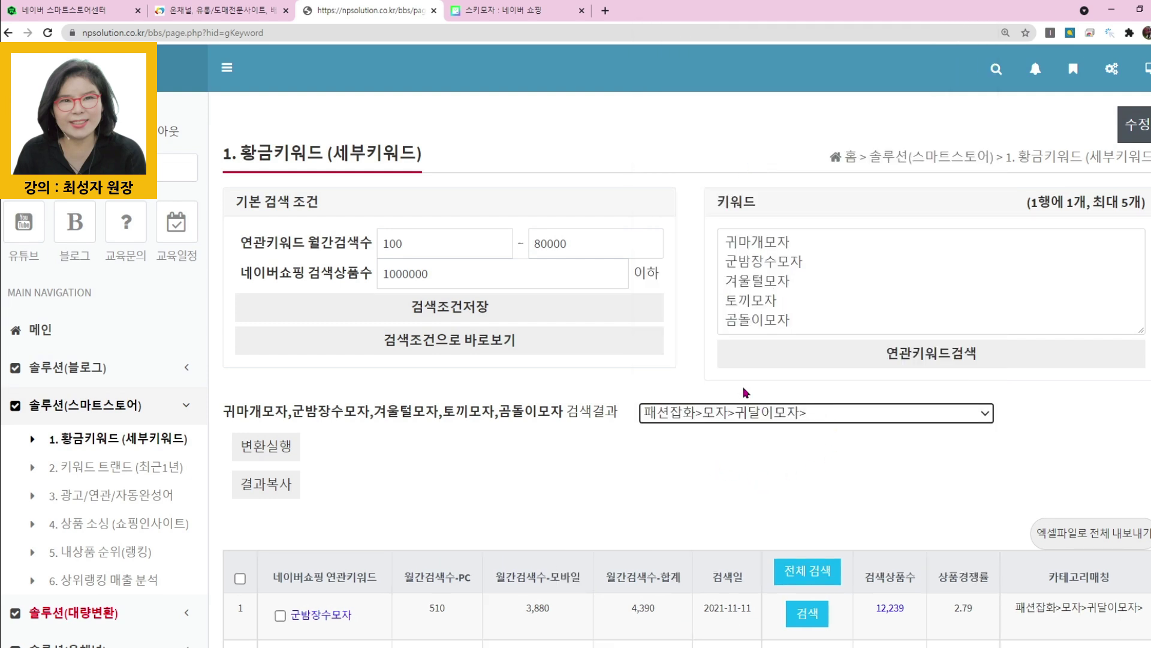
Go through the filtered keywords to the last entry and sort them by total monthly search volume in descending order.
scroll(961, 431, down, 5)
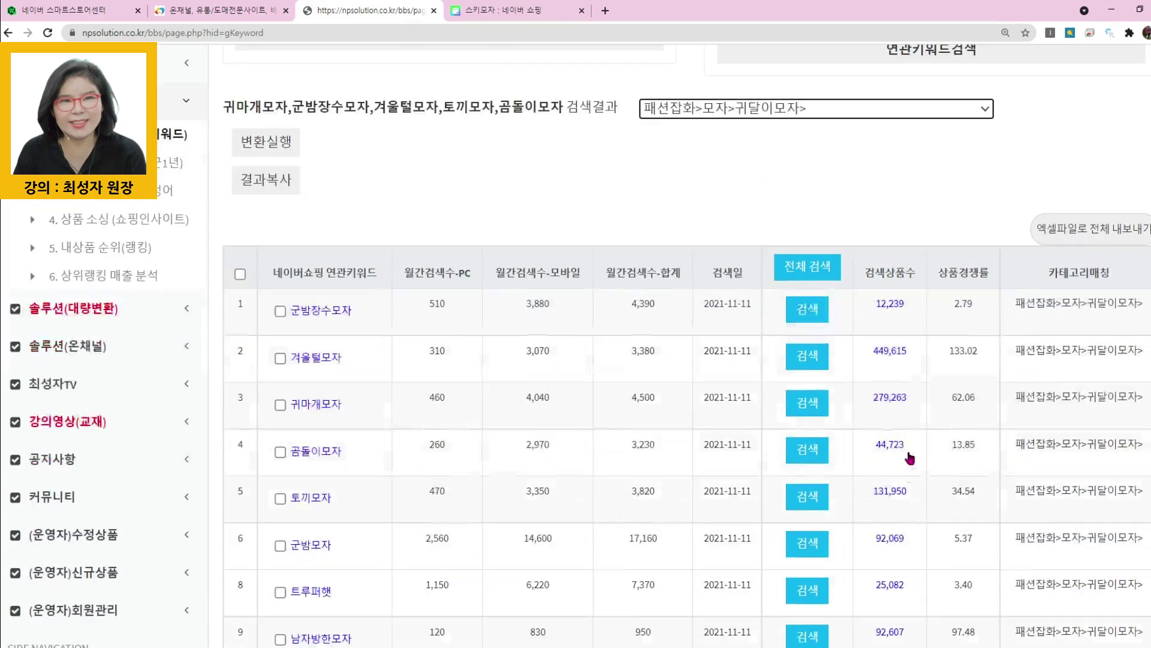
scroll(967, 433, down, 3)
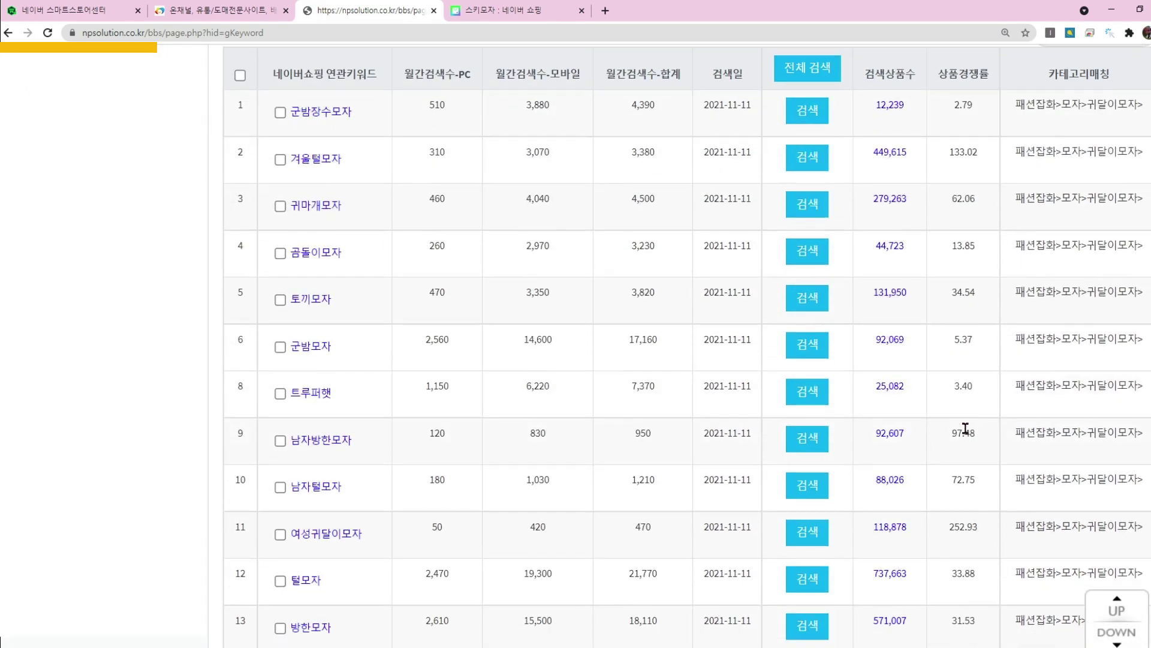
scroll(997, 396, down, 20)
scroll(997, 396, down, 15)
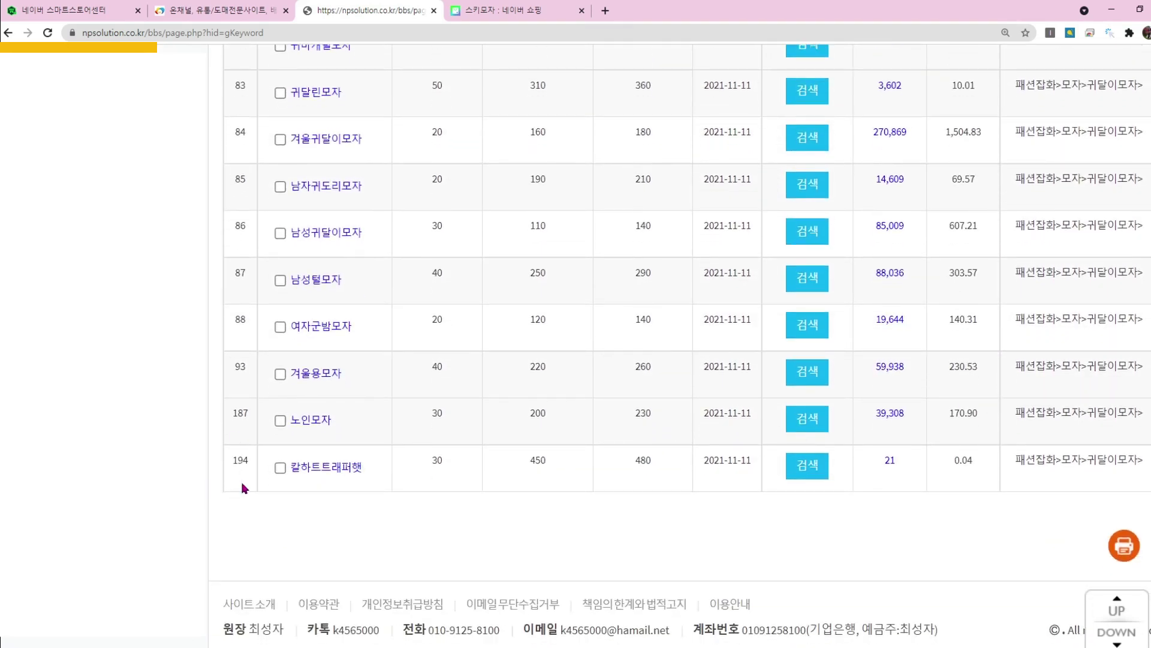
scroll(638, 423, up, 4)
scroll(637, 423, down, 3)
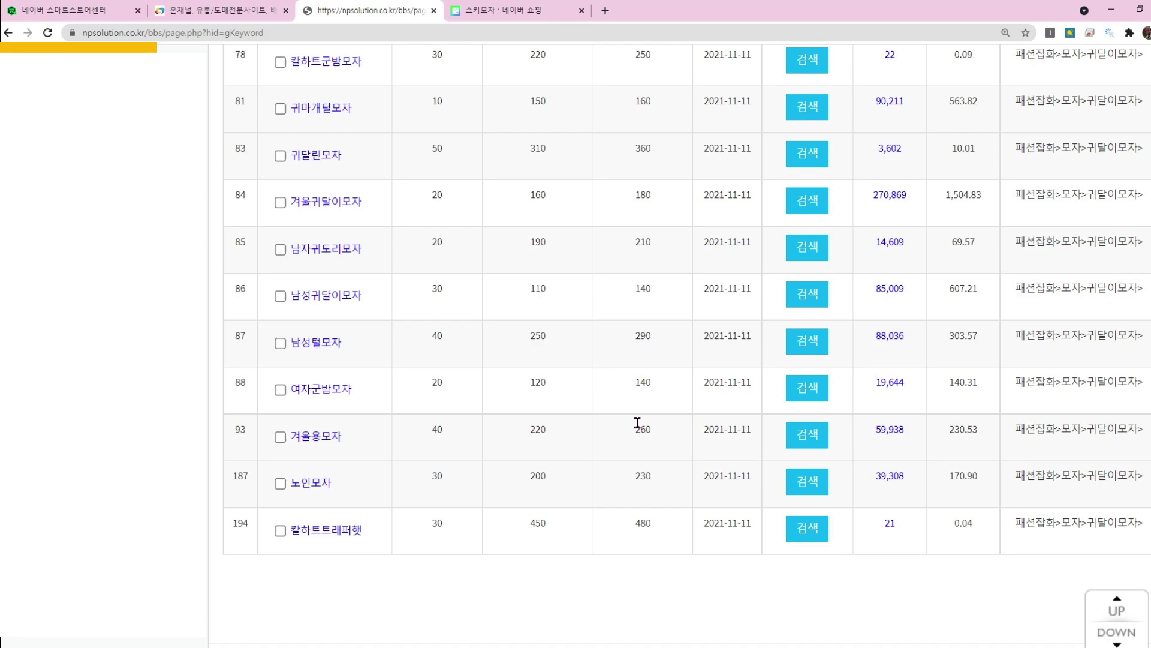
scroll(638, 423, up, 20)
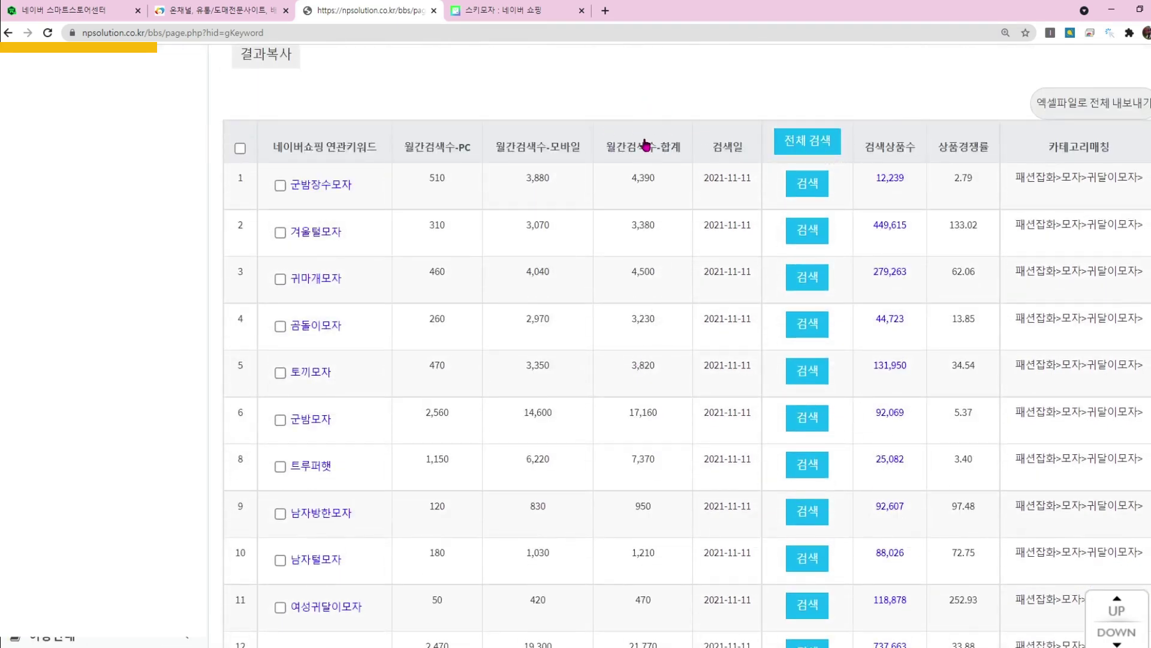
click(644, 147)
click(645, 148)
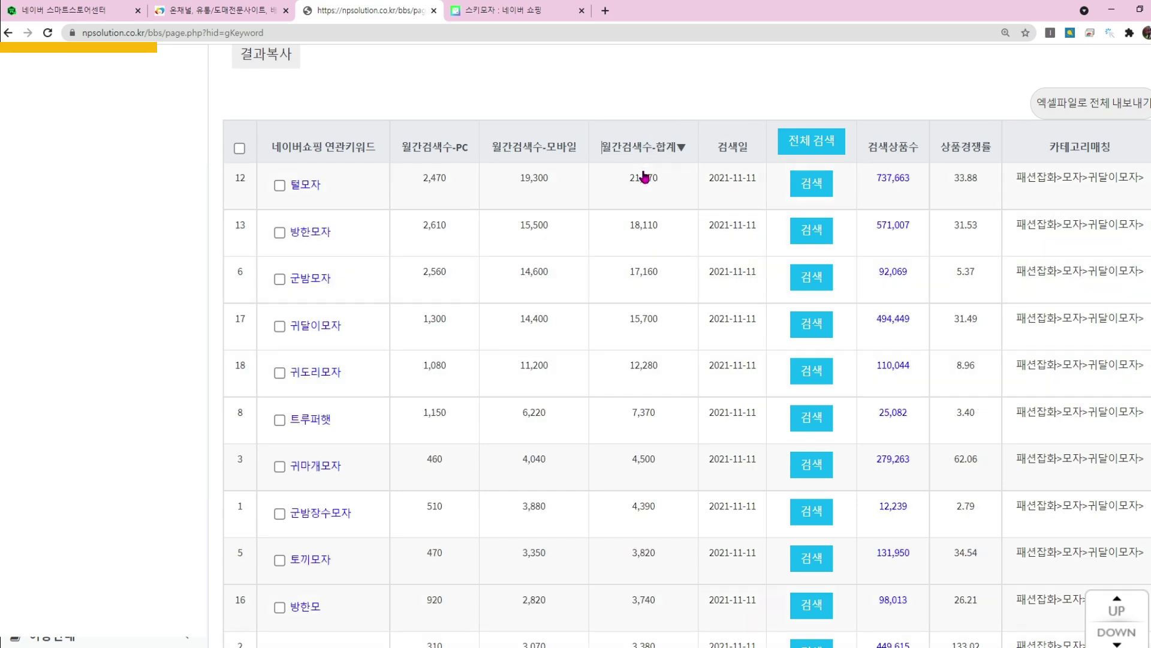
Select the keywords 스키모자 and 귀달이모자 in the sorted list.
scroll(651, 457, down, 6)
scroll(653, 457, down, 9)
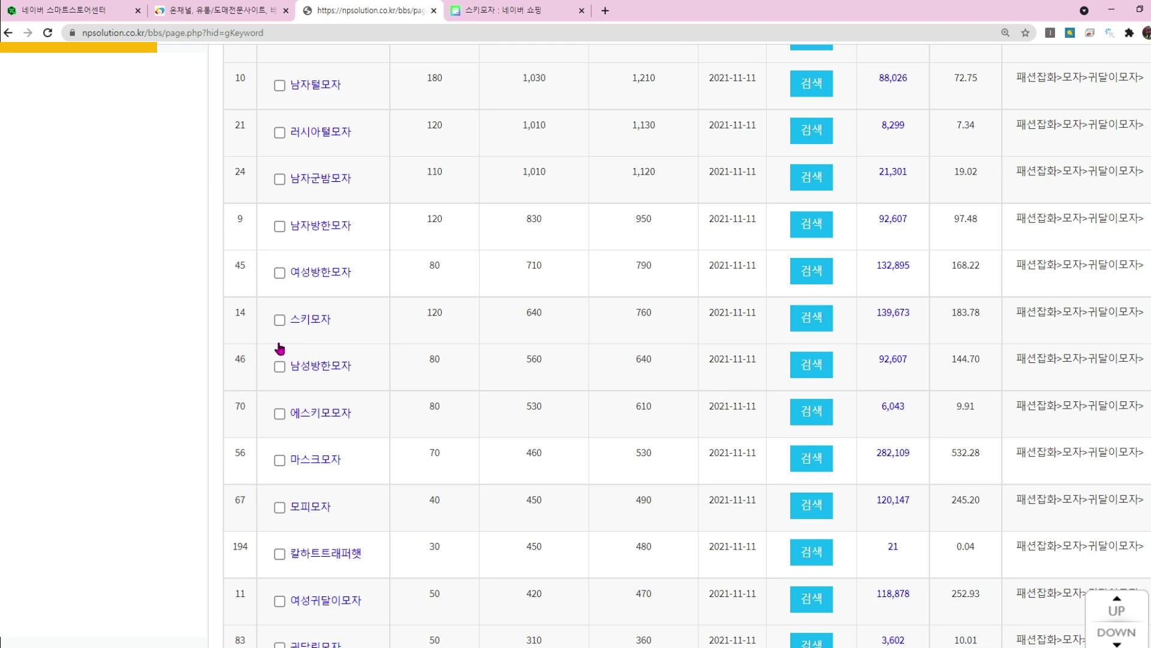
click(279, 319)
scroll(568, 394, up, 3)
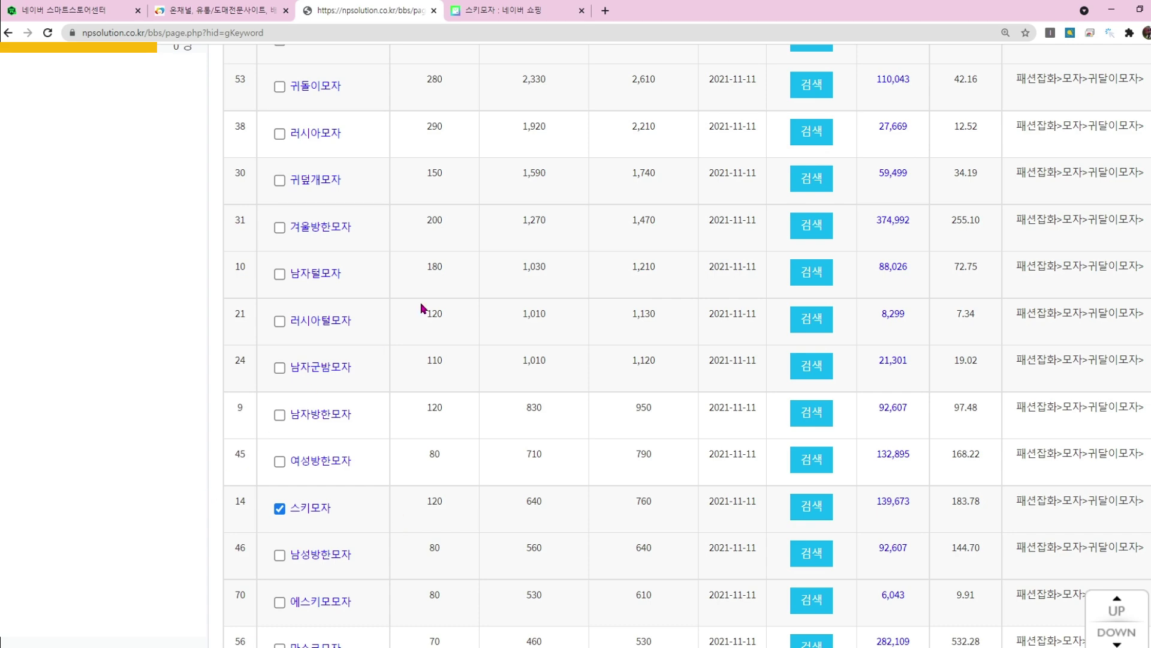
scroll(421, 305, up, 2)
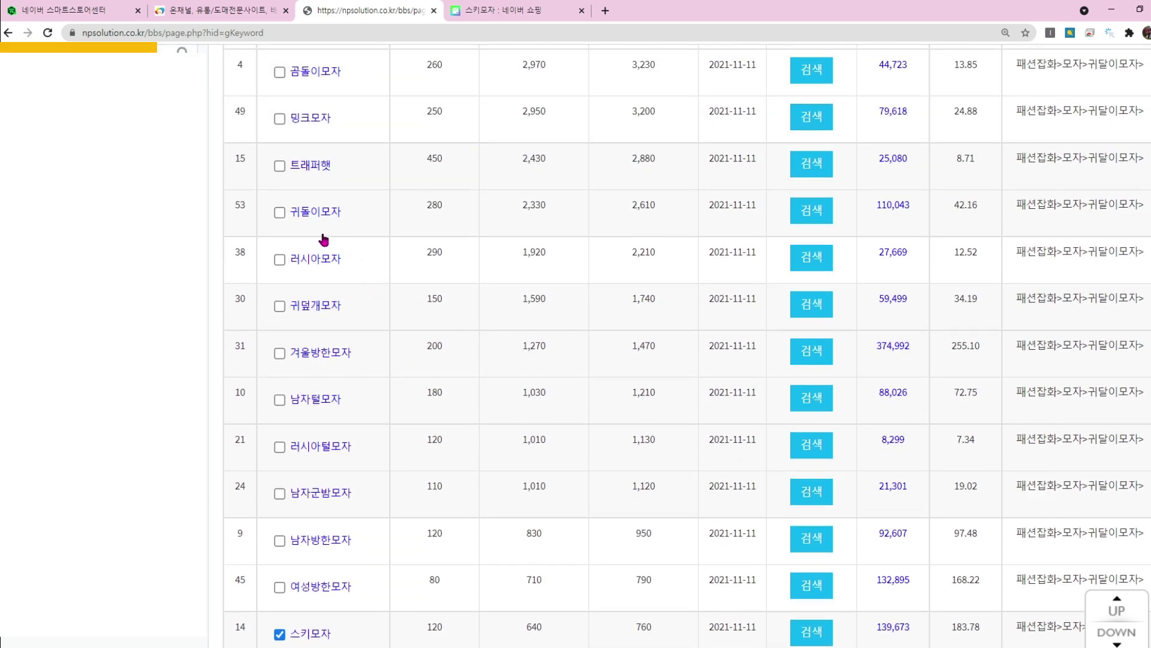
scroll(630, 228, up, 4)
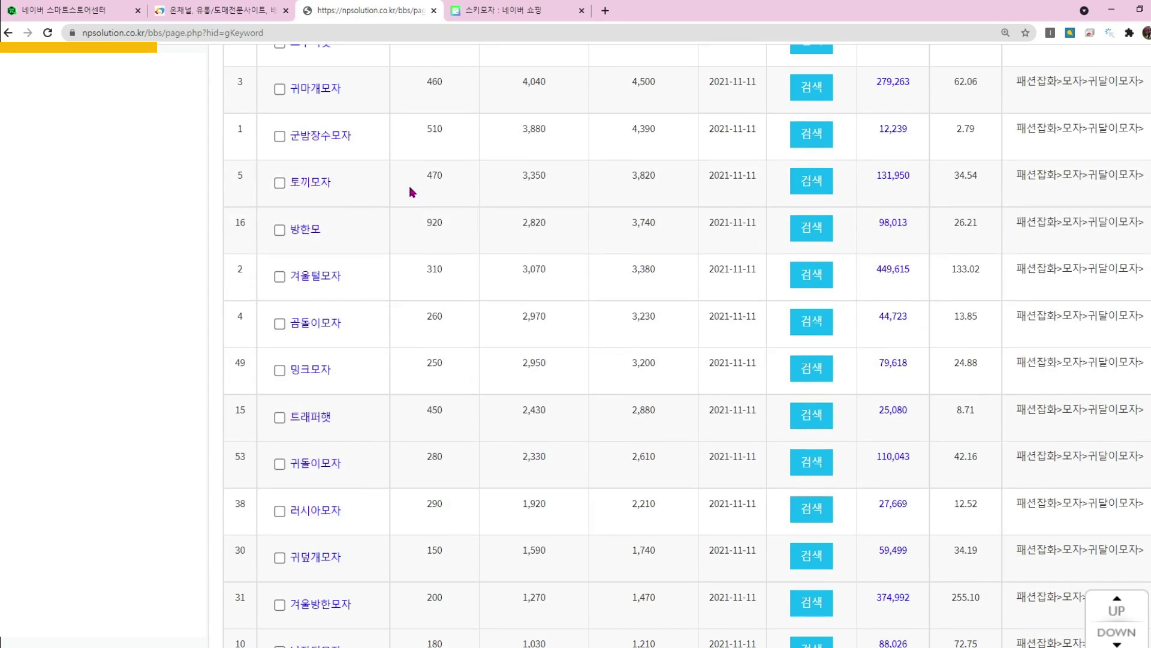
scroll(412, 192, up, 1)
scroll(501, 218, up, 4)
click(279, 201)
Add 여성방한모자 to the selected keywords.
scroll(386, 437, down, 5)
scroll(396, 498, down, 3)
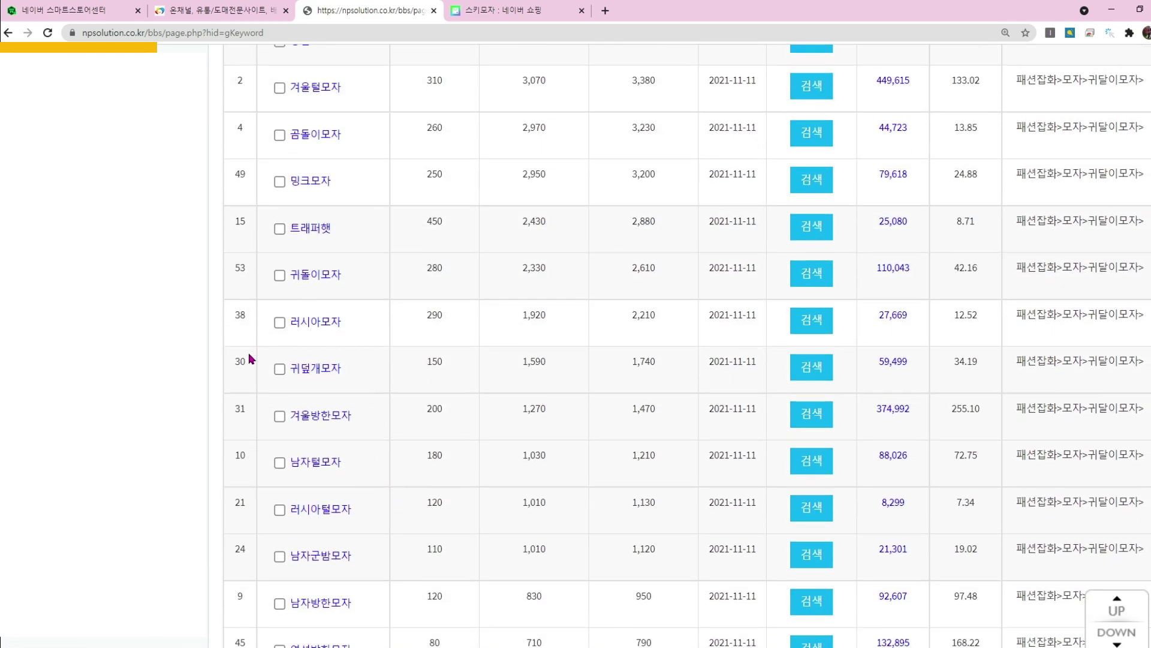
scroll(352, 542, down, 3)
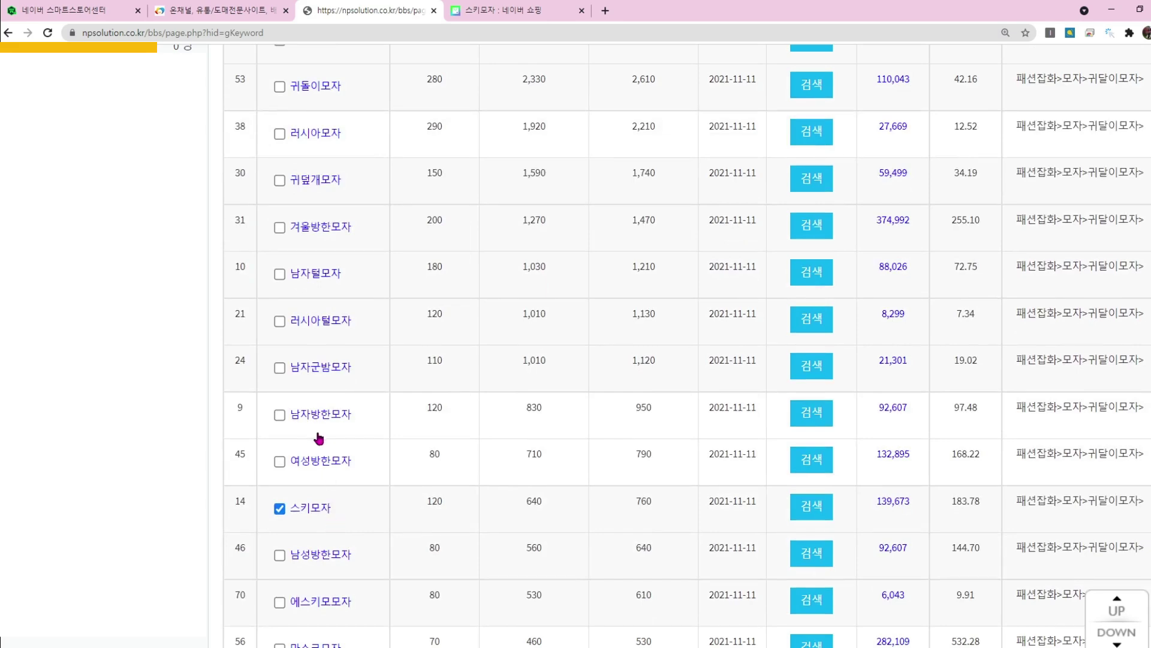
scroll(368, 503, down, 2)
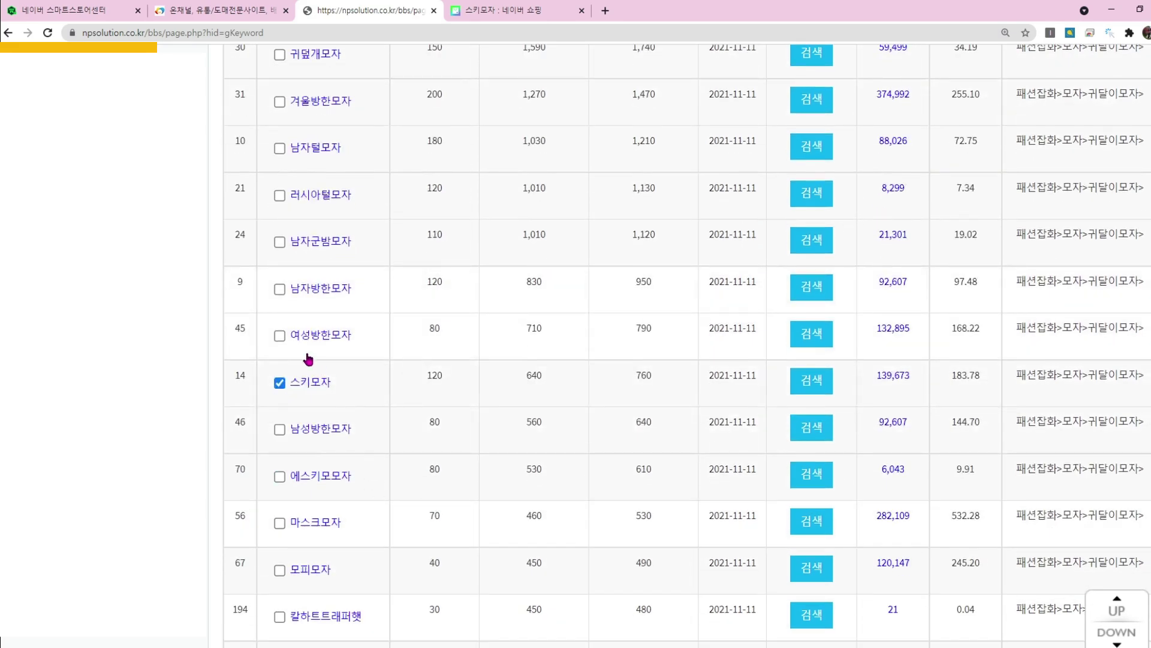
click(279, 336)
Select the high-volume keywords 털모자, 방한모자, 군밤모자 and 귀도리모자.
scroll(581, 353, up, 15)
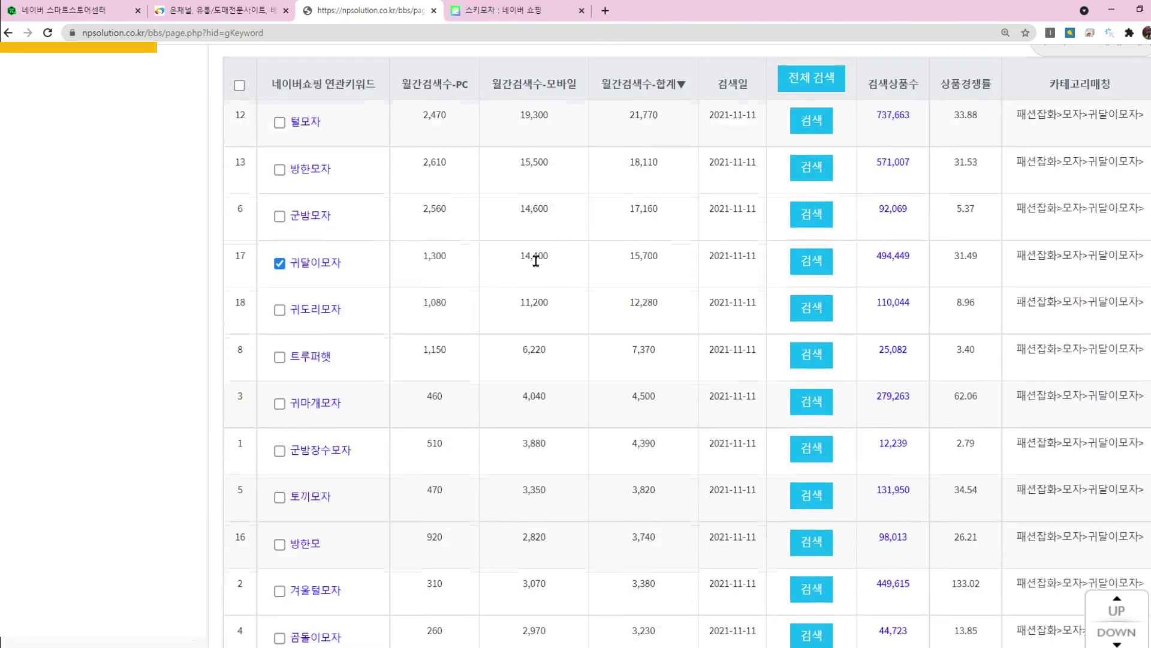
click(279, 249)
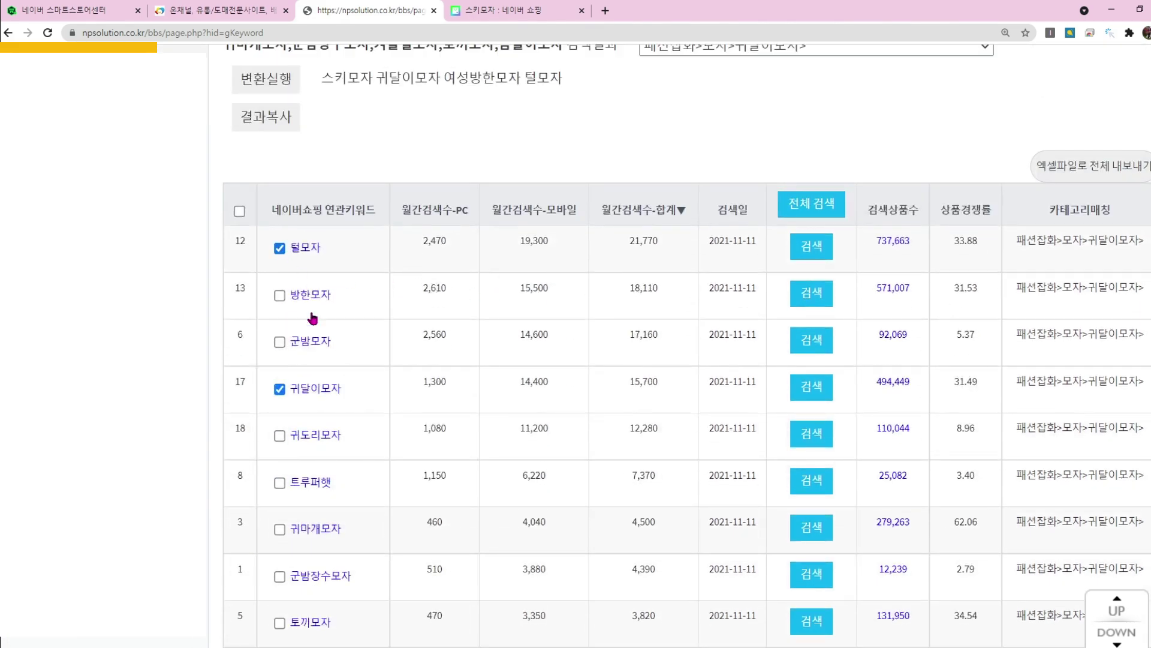
click(279, 295)
click(280, 342)
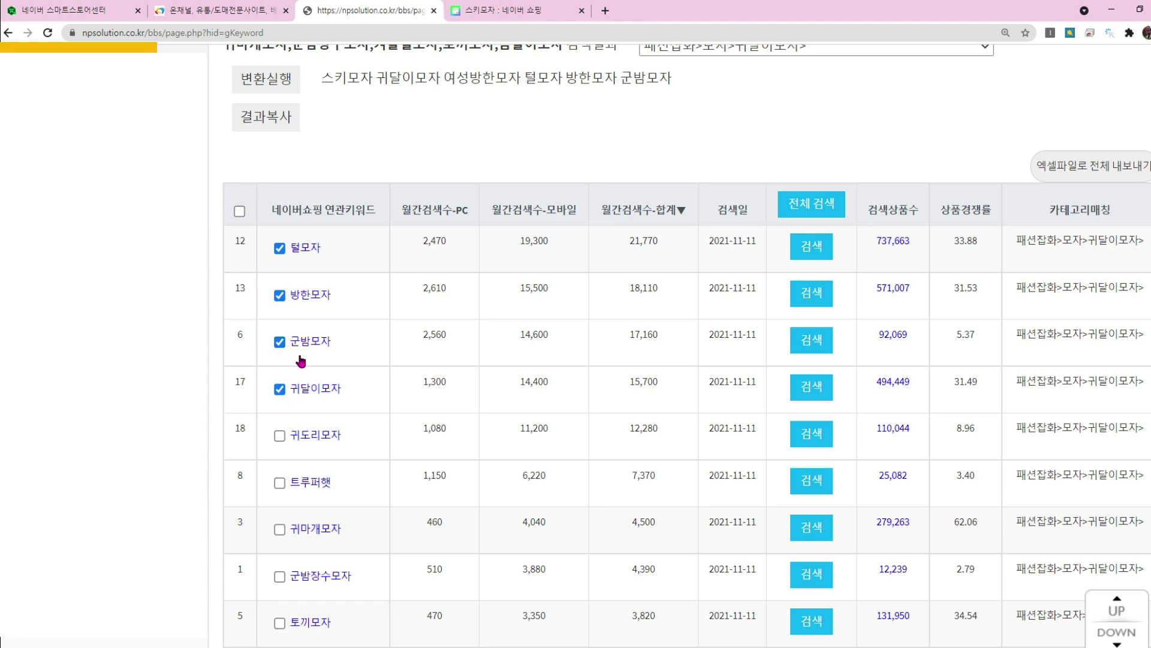
click(279, 436)
Select the keywords 귀마개모자, 군밤장수모자, 토끼모자, 방한모, 겨울털모자 and 곰돌이모자, leaving out 트루퍼햇.
scroll(371, 507, down, 1)
scroll(372, 507, down, 2)
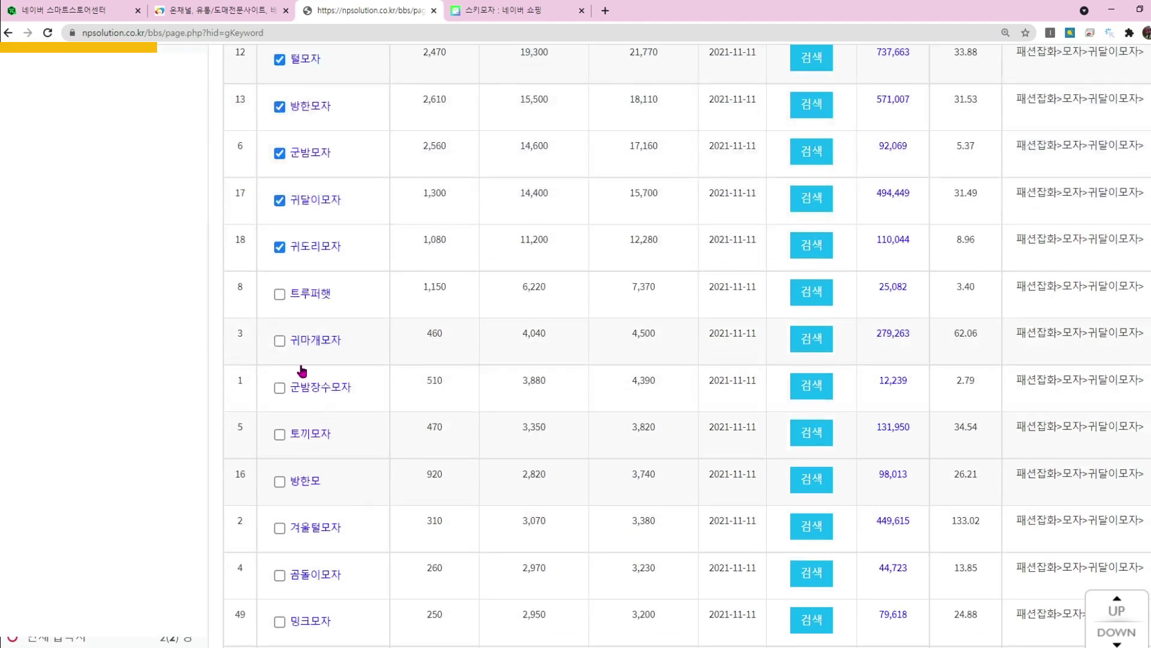
click(279, 340)
click(280, 391)
click(280, 435)
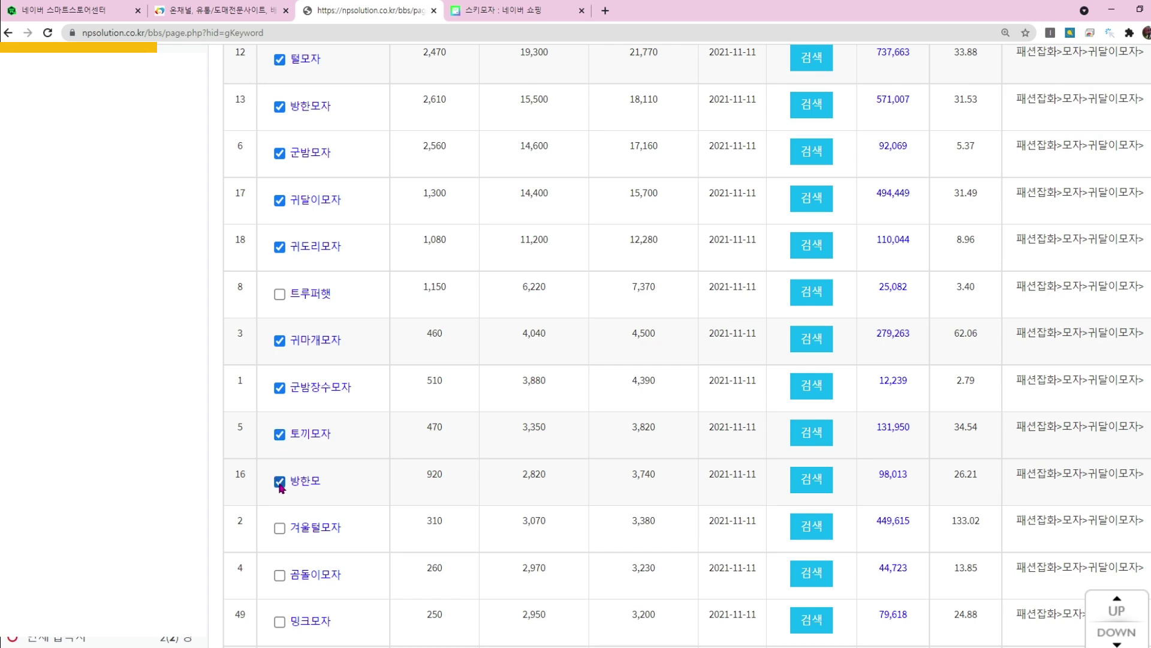
click(279, 528)
scroll(406, 514, down, 4)
click(282, 325)
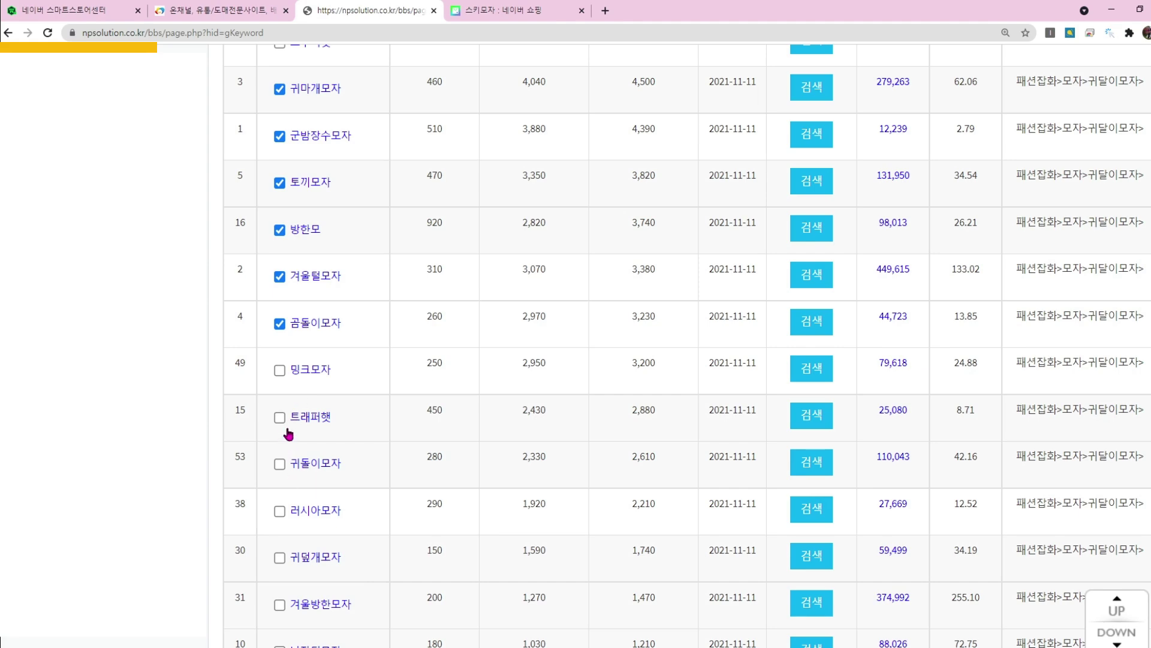
Select the keywords 귀돌이모자, 러시아모자, 귀덮개모자, 겨울방한모자 and 남자털모자, leaving out 밍크모자 and 트래퍼햇.
click(279, 465)
scroll(410, 487, down, 2)
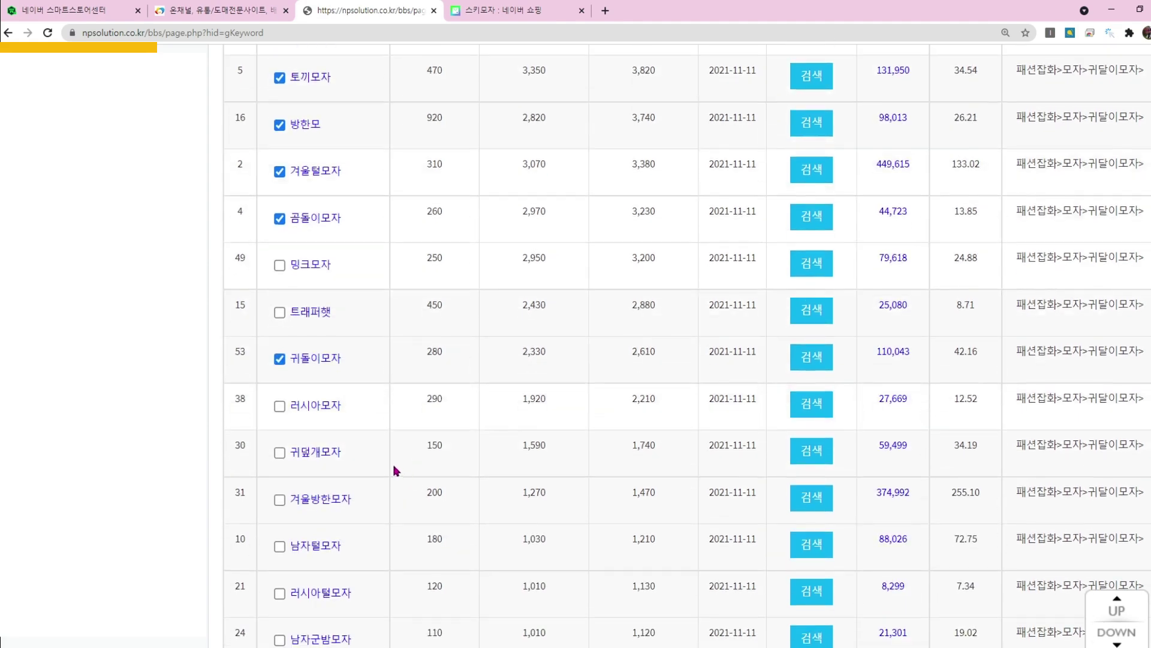
click(279, 406)
scroll(386, 437, down, 4)
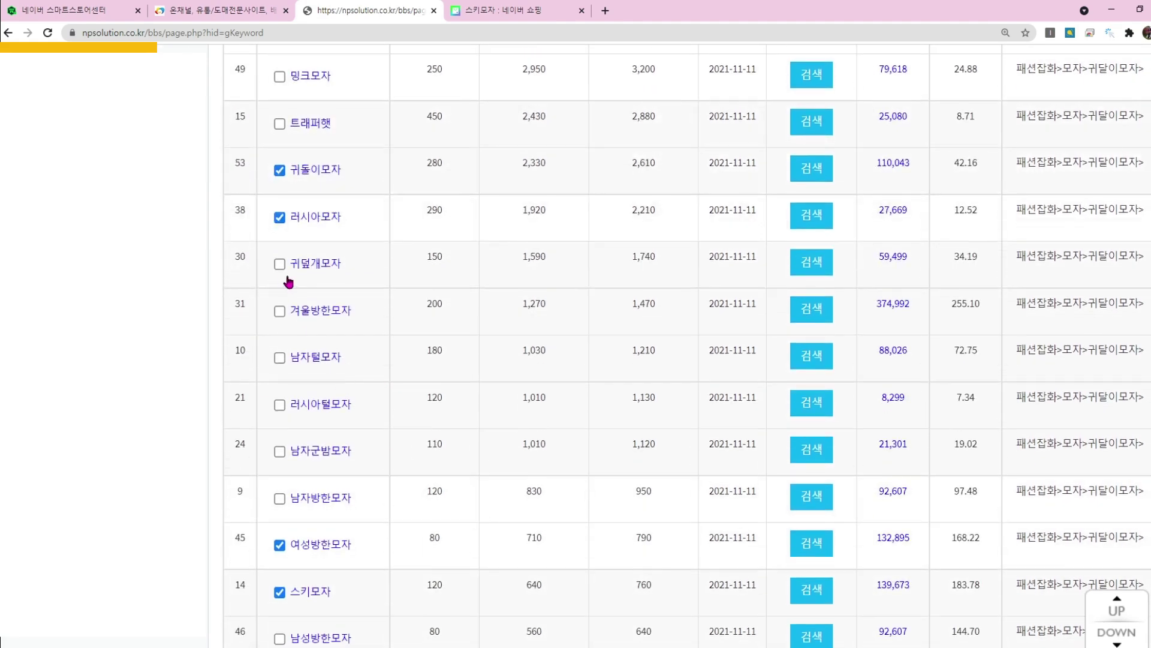
click(279, 263)
click(280, 311)
click(280, 357)
Select the keywords 남자군밤모자, 남자방한모자 and 남성방한모자, leaving out 러시아털모자.
click(279, 455)
scroll(386, 521, down, 4)
click(279, 309)
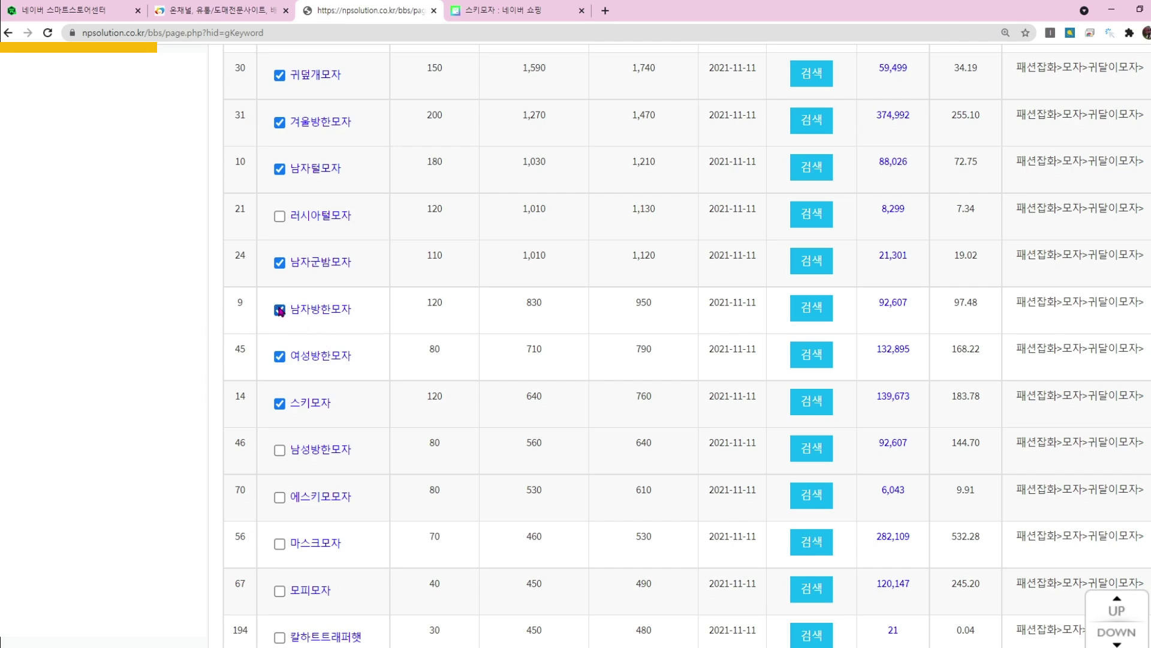
click(280, 450)
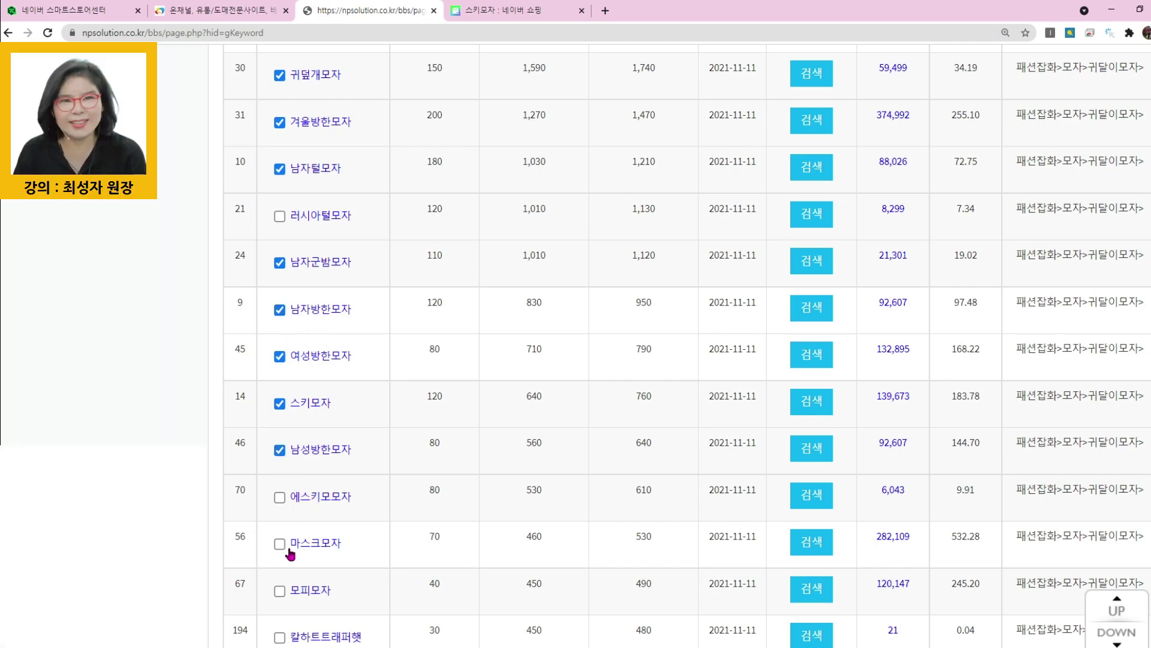
Select 여성귀달이모자, 귀달린모자, 남자방한모, 남자귀달이모자, 남성털모자, 여자방한모자, 귀달이털모자, 겨울용모자, 스키장모자, 남자귀도리모자, 겨울귀달이모자, 방한용모자, 귀마개털모자, 방한털모자, 귀달이방한모자, 남성귀달이모자, 여자군밤모자 and 겨울방한모.
scroll(336, 546, down, 3)
scroll(318, 545, down, 10)
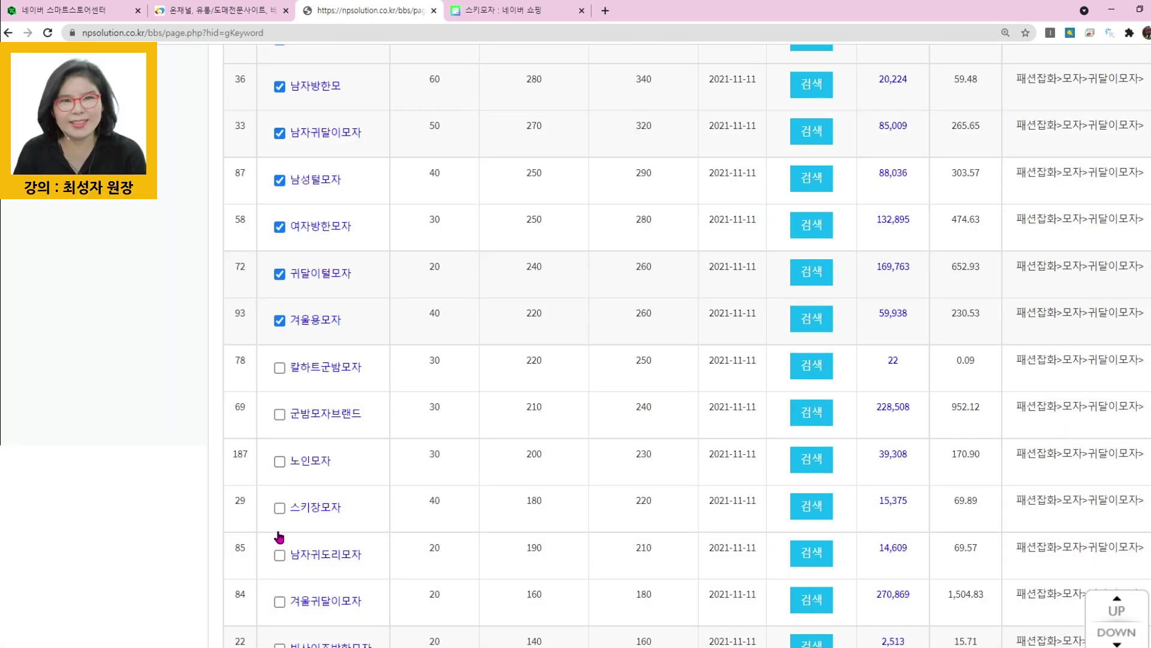
click(280, 508)
scroll(437, 532, down, 4)
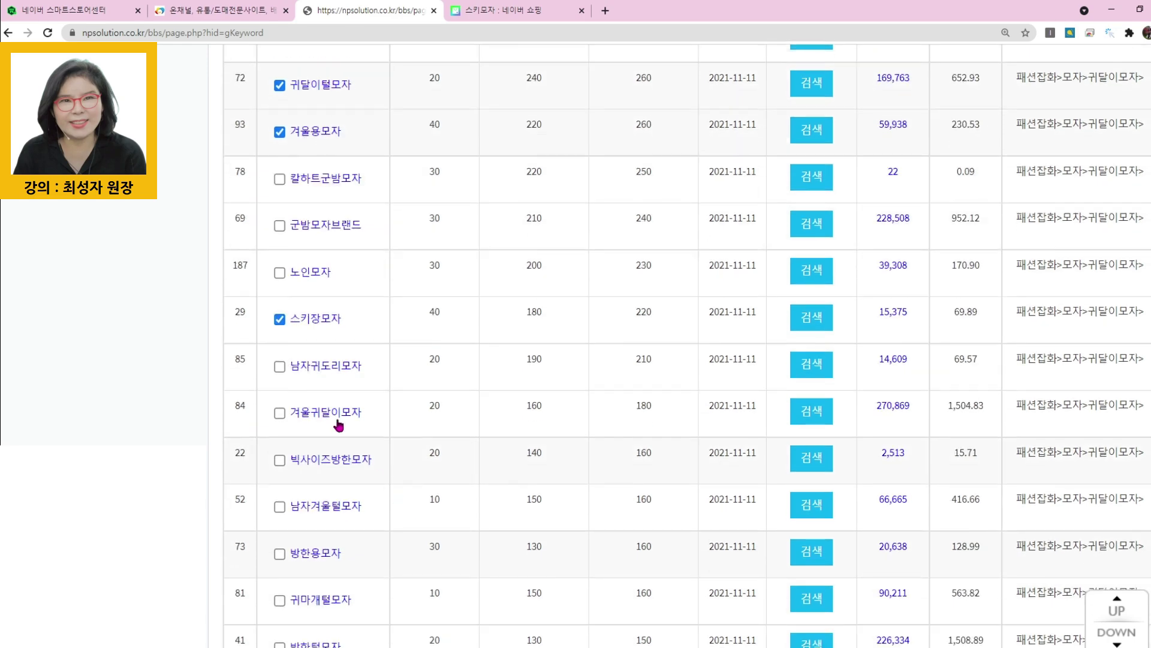
click(280, 366)
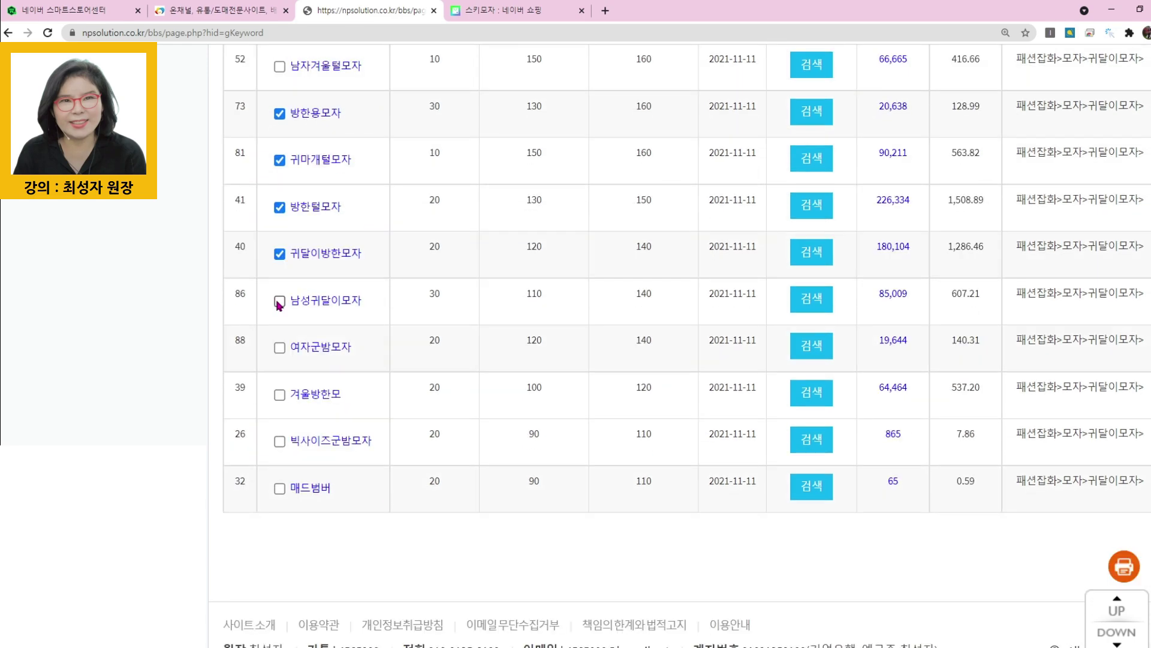
click(279, 300)
click(279, 349)
click(280, 396)
Look over the collected keyword string above the table and convert it into a product-name word combination.
scroll(635, 280, up, 6)
scroll(690, 308, up, 15)
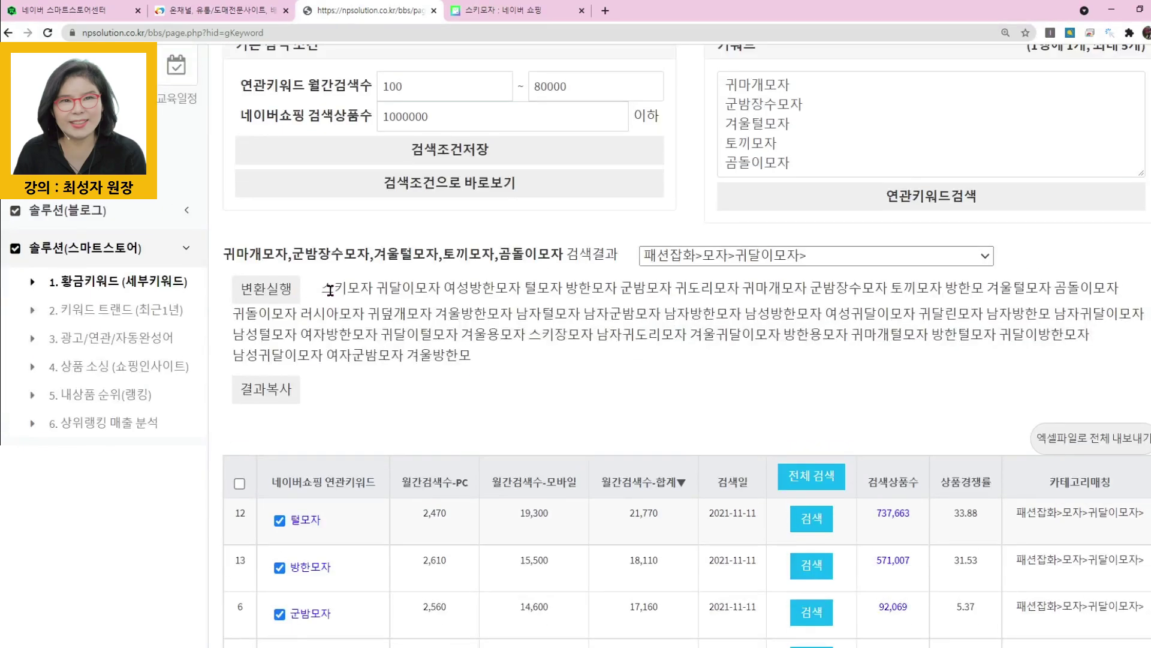
drag(302, 288, 486, 353)
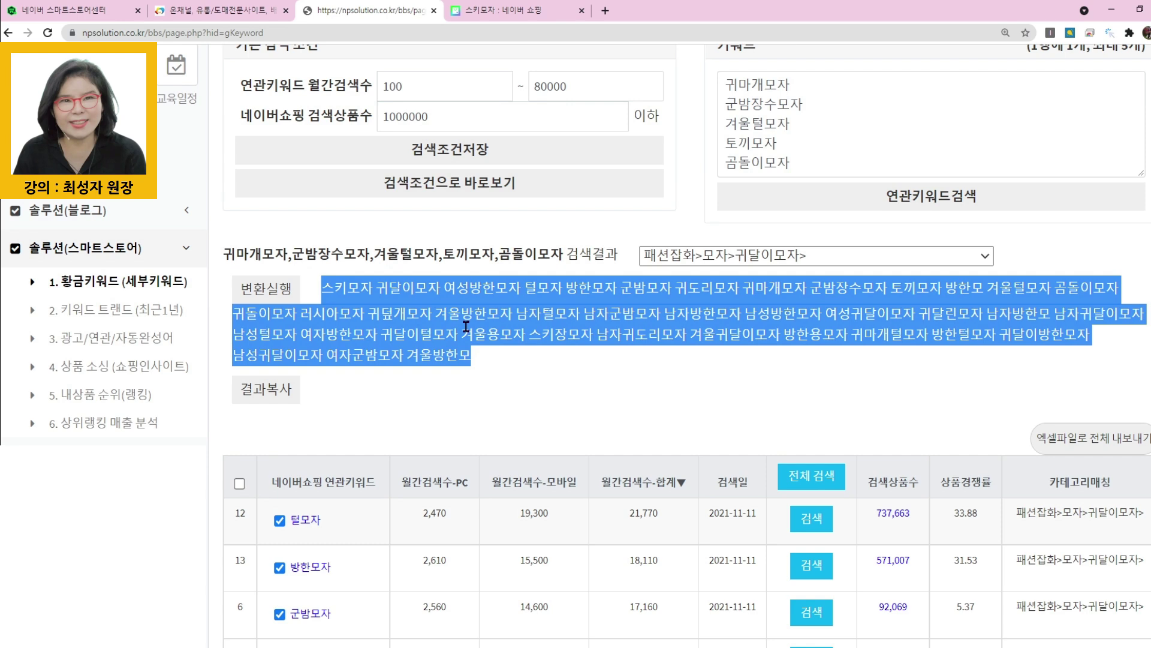
click(539, 384)
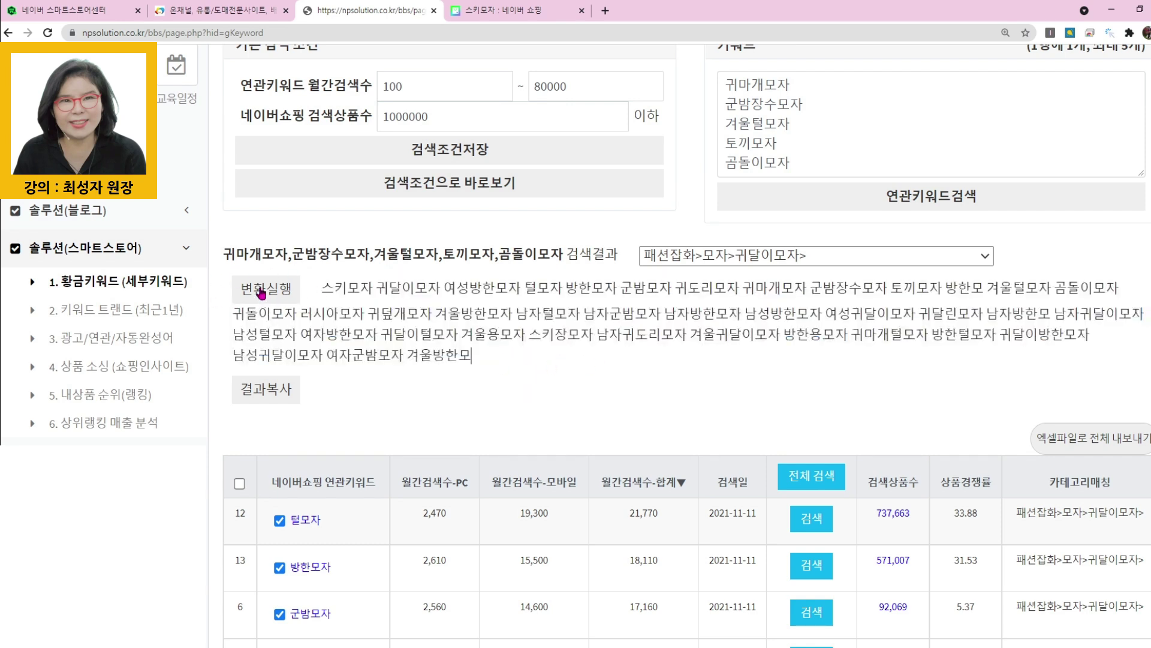
click(261, 291)
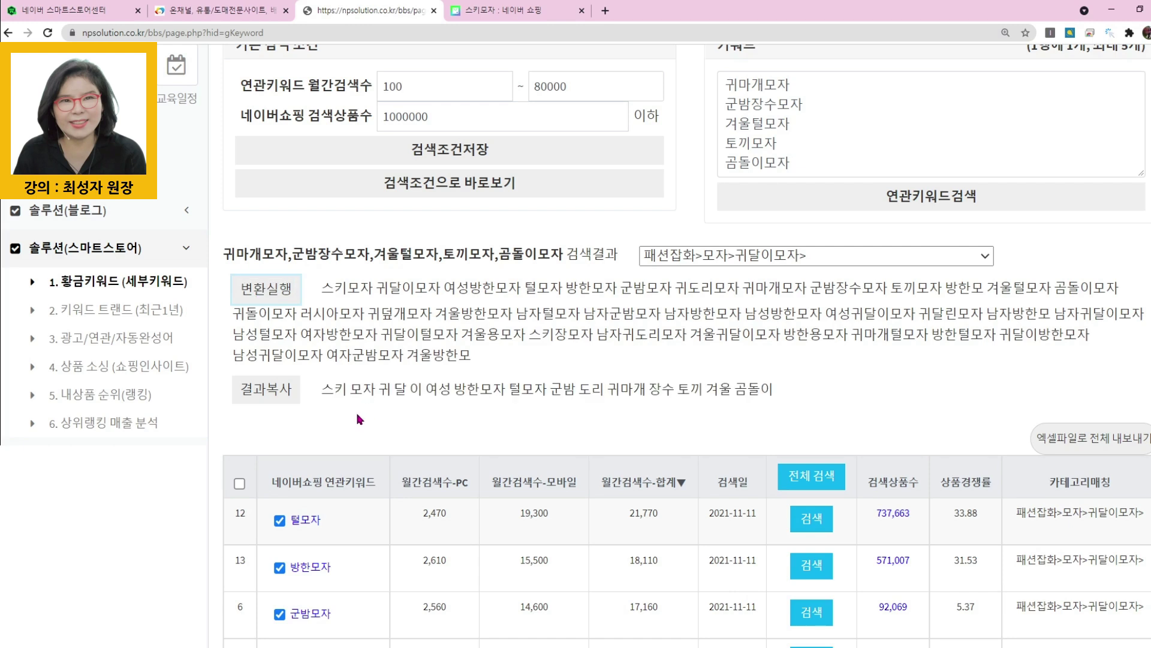
Review the converted word combination and copy it to the clipboard.
drag(323, 391, 781, 390)
click(776, 409)
click(276, 397)
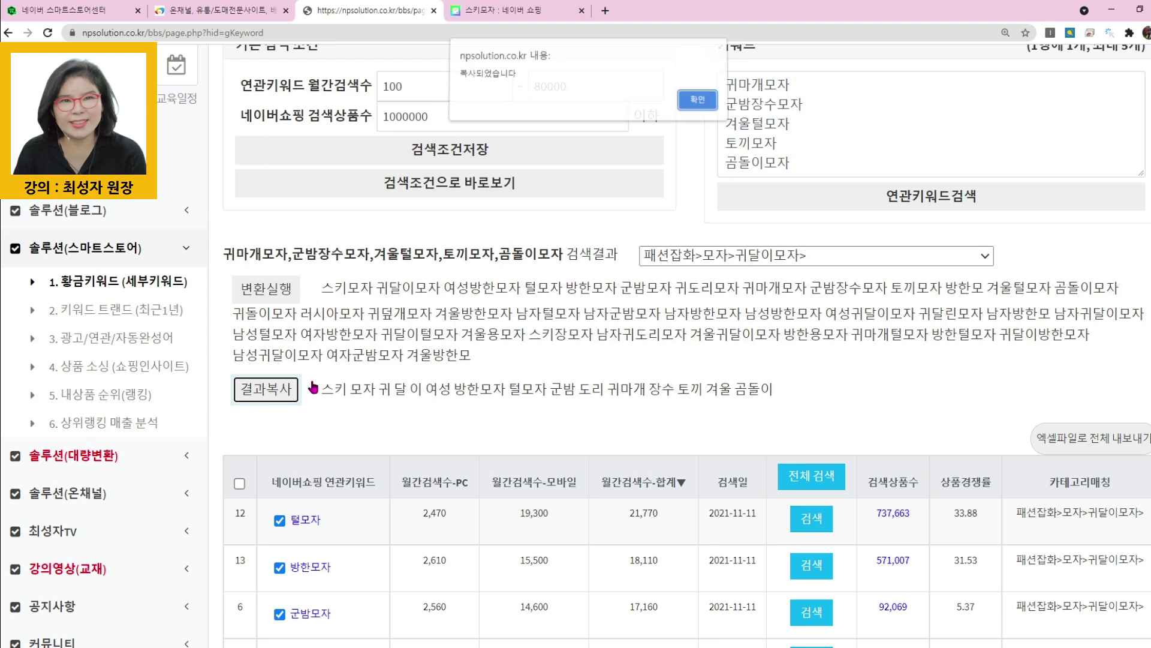
Dismiss the copy notice, switch to the Smart Store center and bring up the product sourcing checklist image.
click(697, 103)
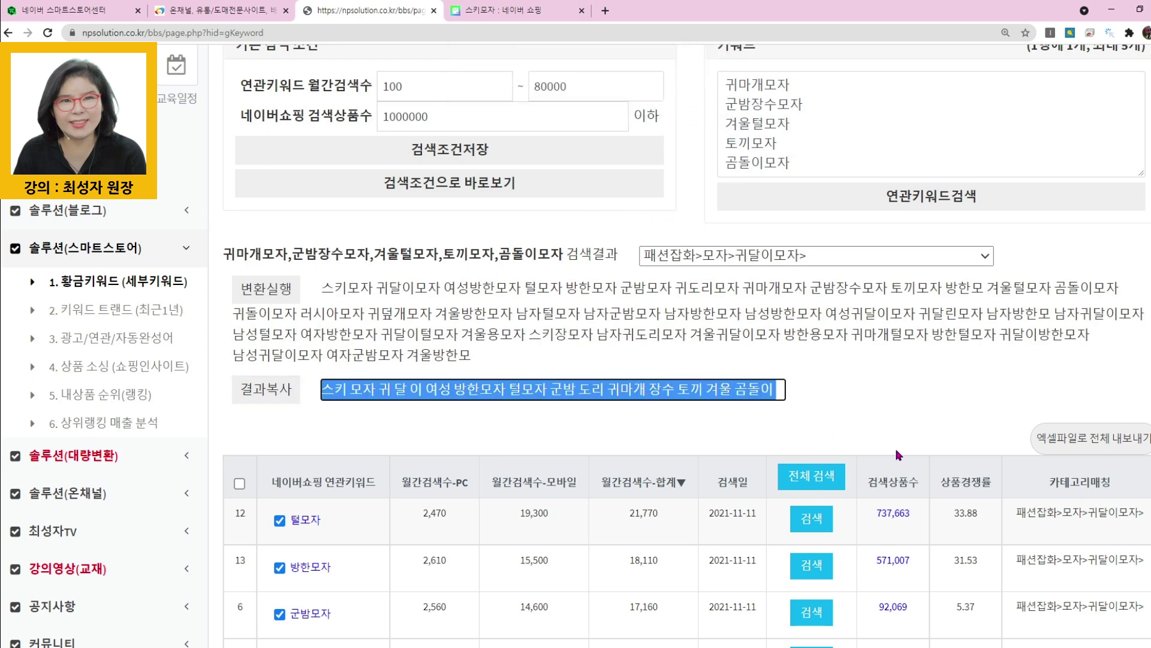
click(876, 415)
click(63, 10)
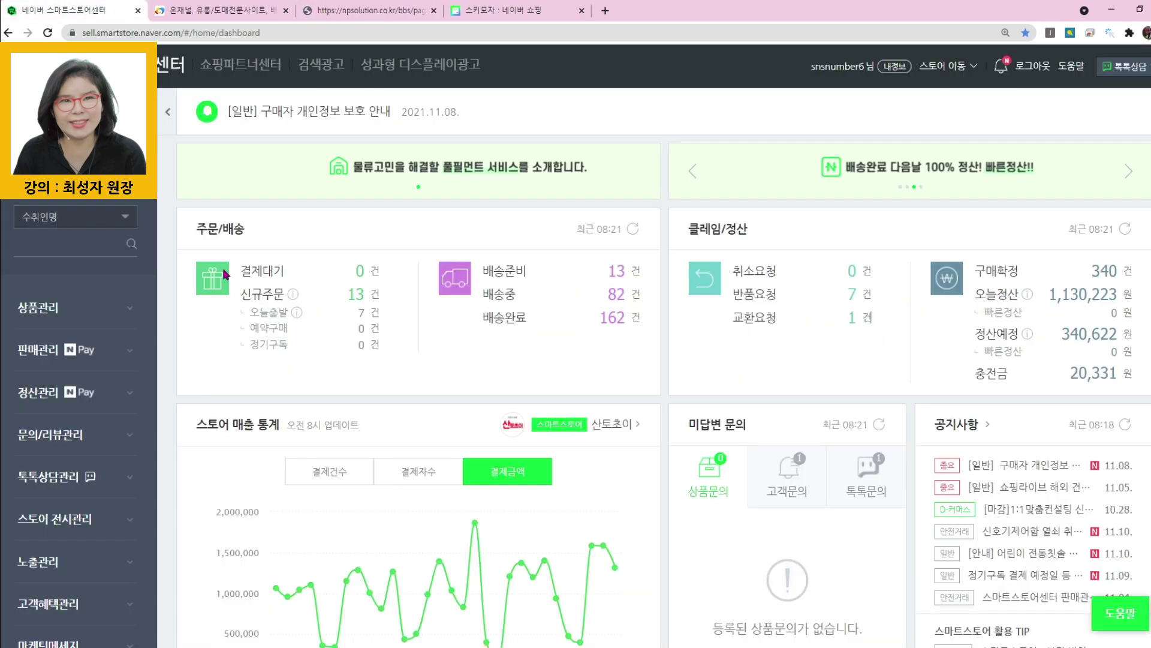
mouse_move(821, 636)
click(895, 580)
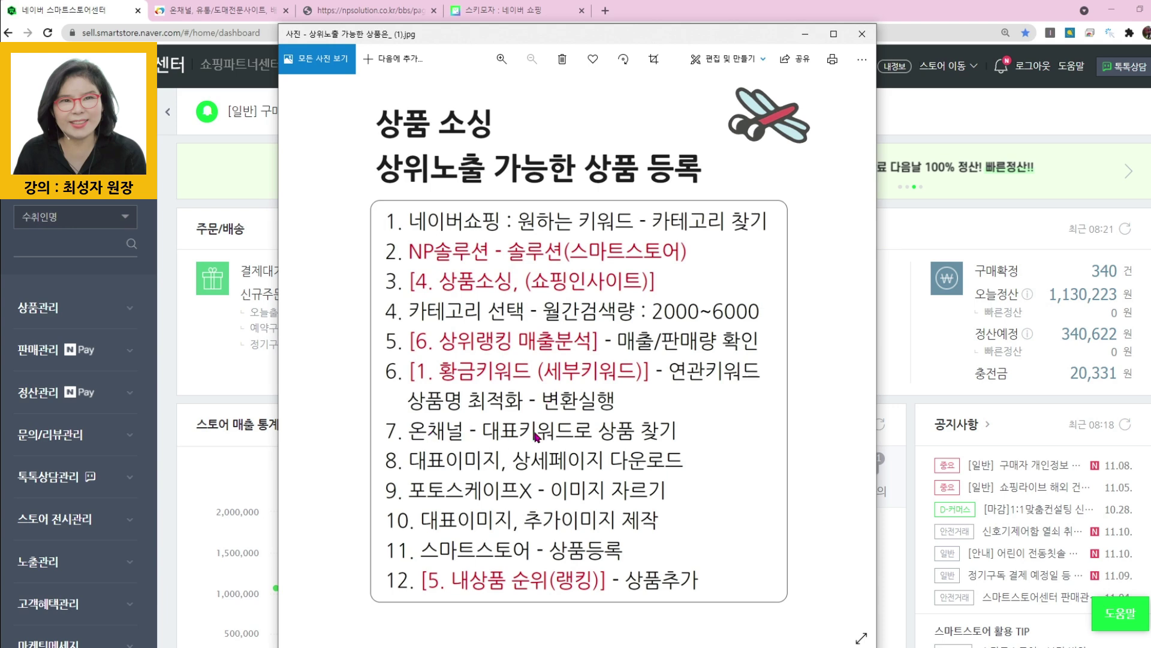
Switch to the 온채널 wholesale site and search its products for 스키모자 from the home page.
click(197, 10)
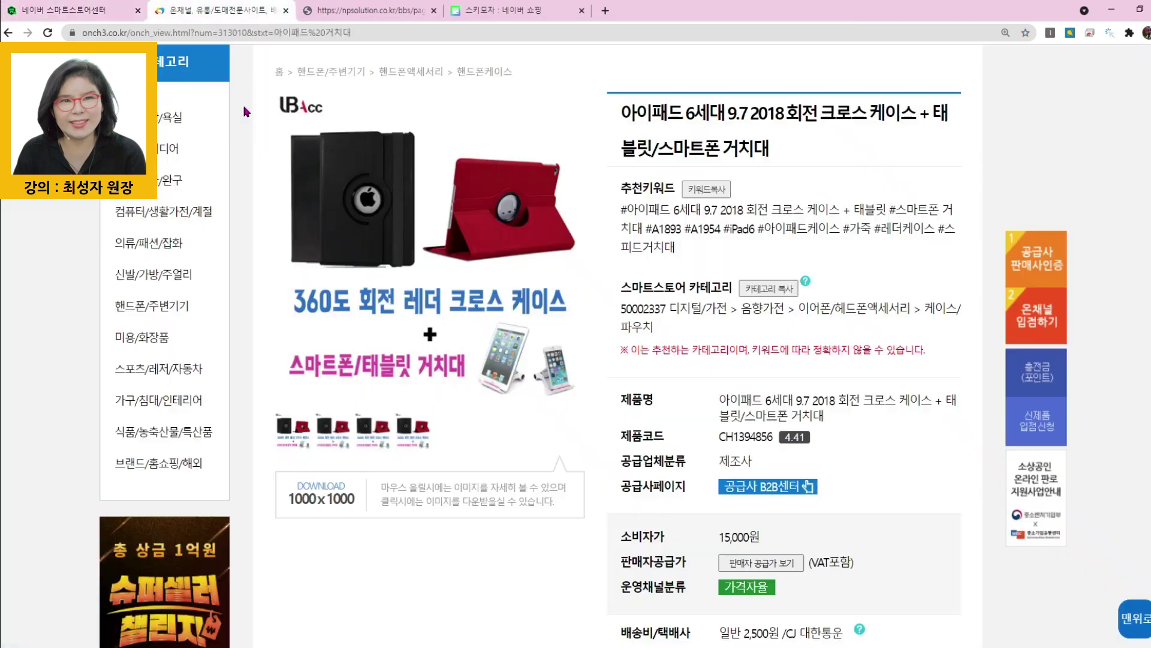
scroll(557, 264, up, 4)
click(182, 118)
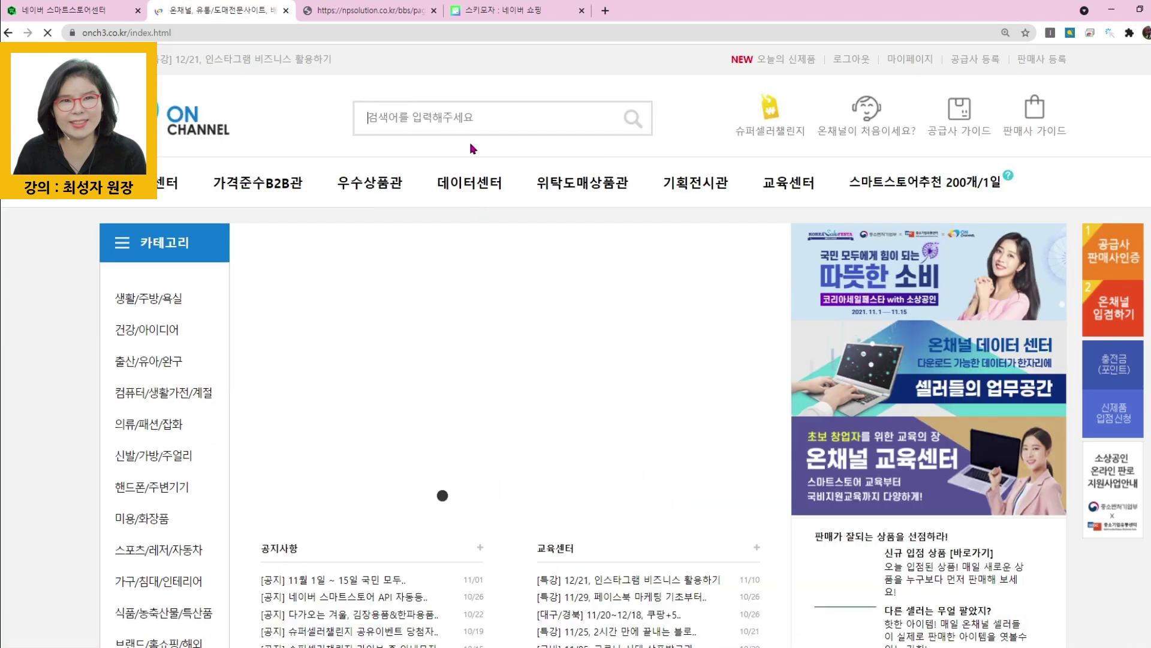
text(싀)
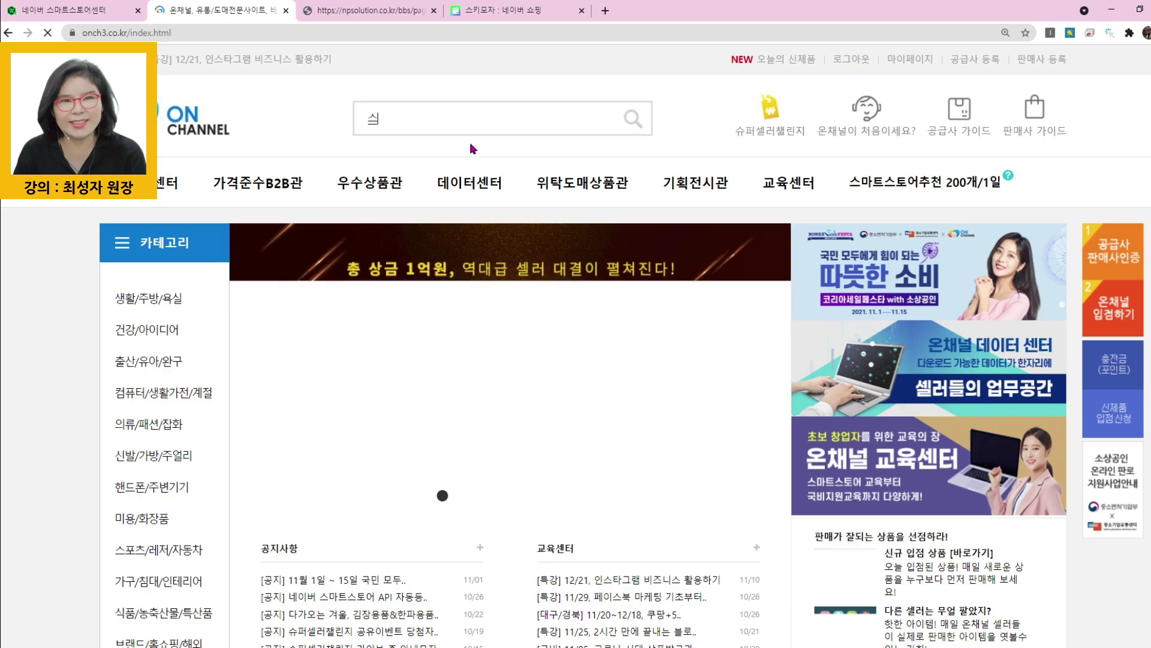
text(키모자)
key(Return)
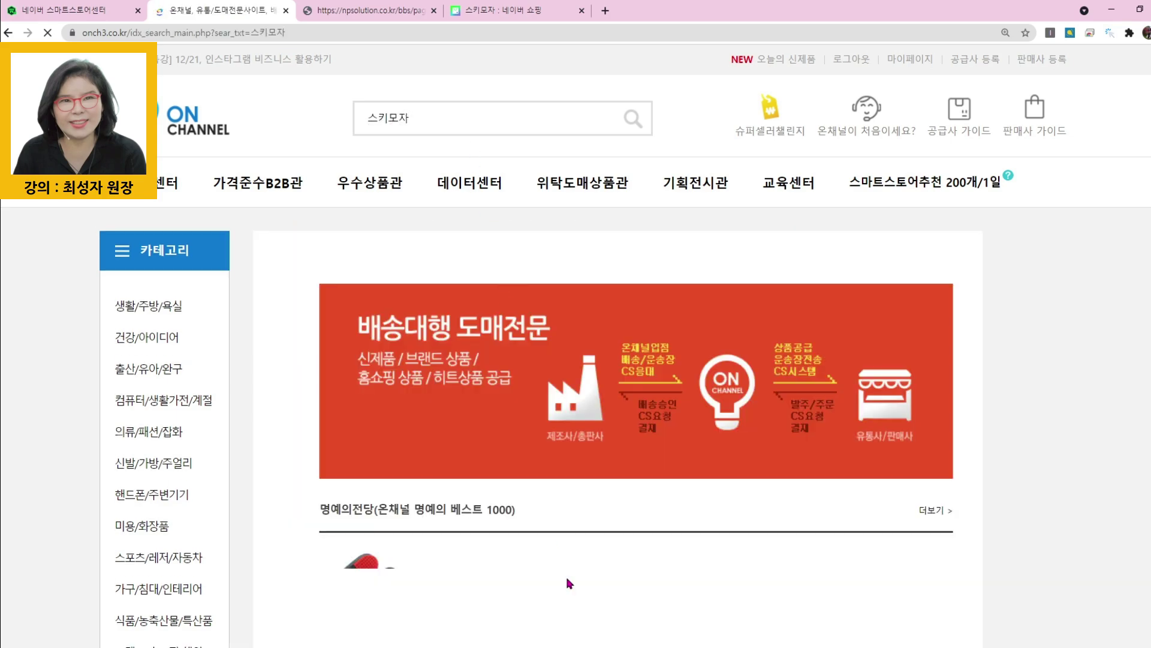
Browse the ski hat results and open the 골프 스키 보드 복면 겨울 모자 product with the SUPER lettering, code CH1673477.
scroll(559, 536, down, 12)
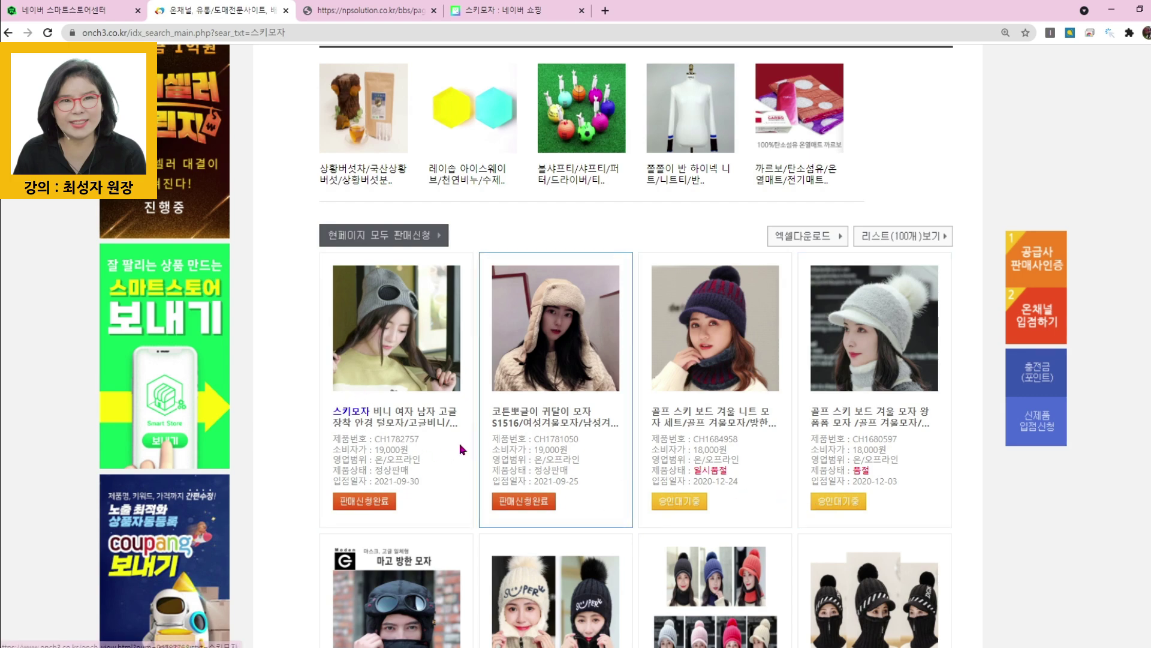
scroll(460, 448, down, 4)
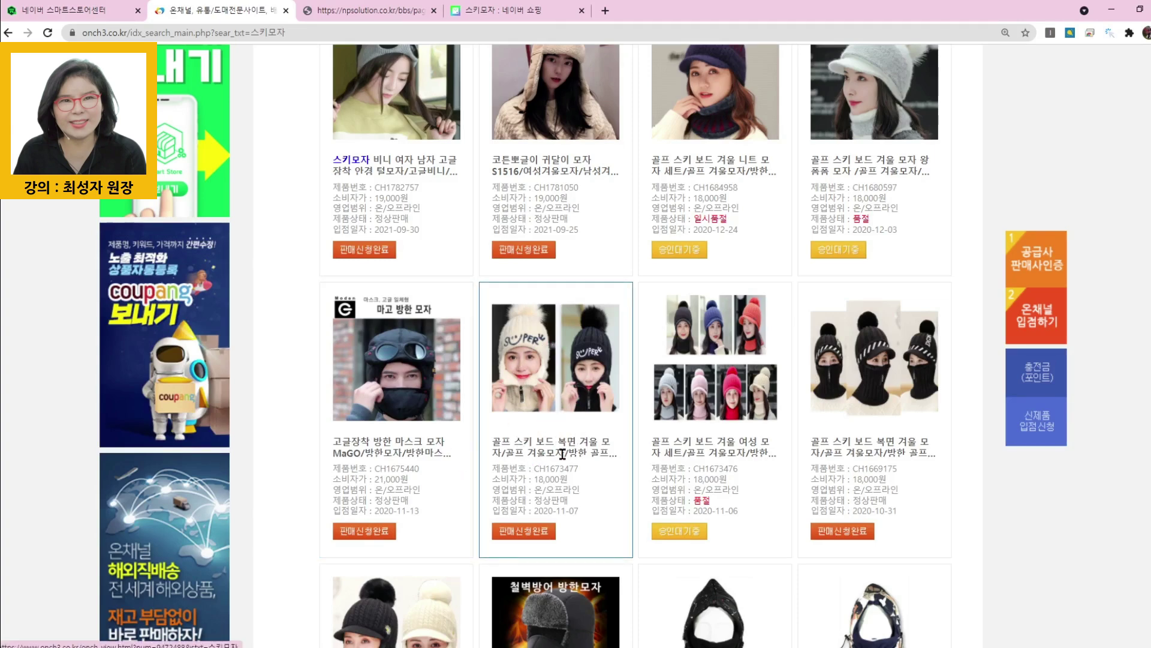
scroll(598, 488, down, 4)
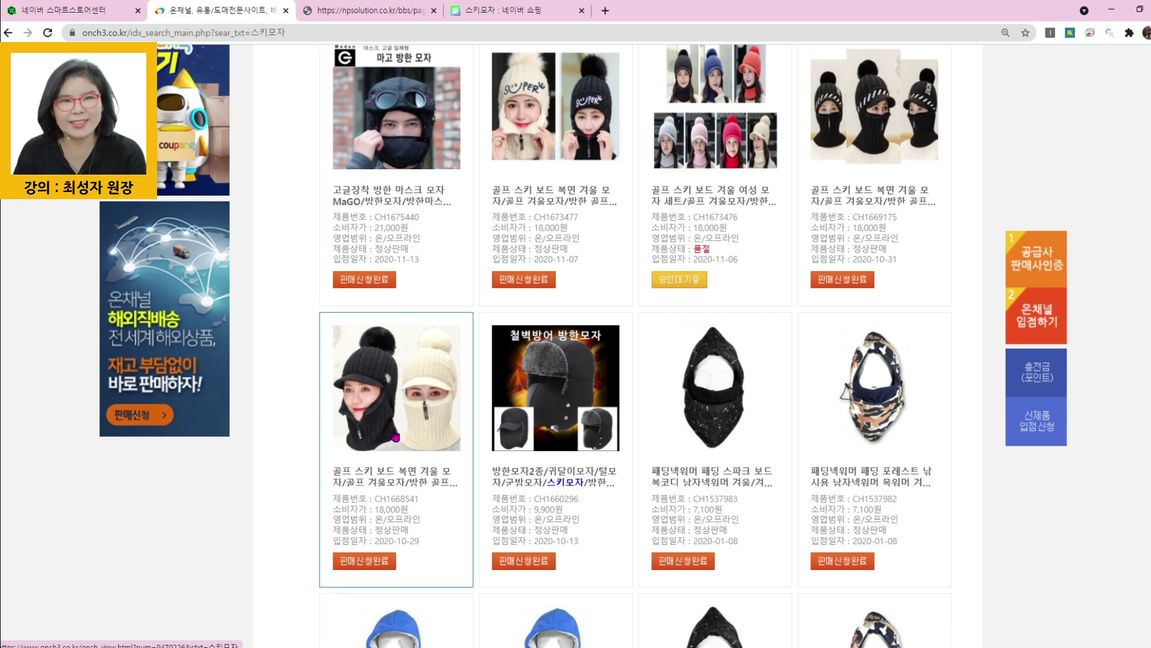
scroll(420, 455, down, 8)
scroll(457, 482, up, 7)
scroll(451, 443, up, 5)
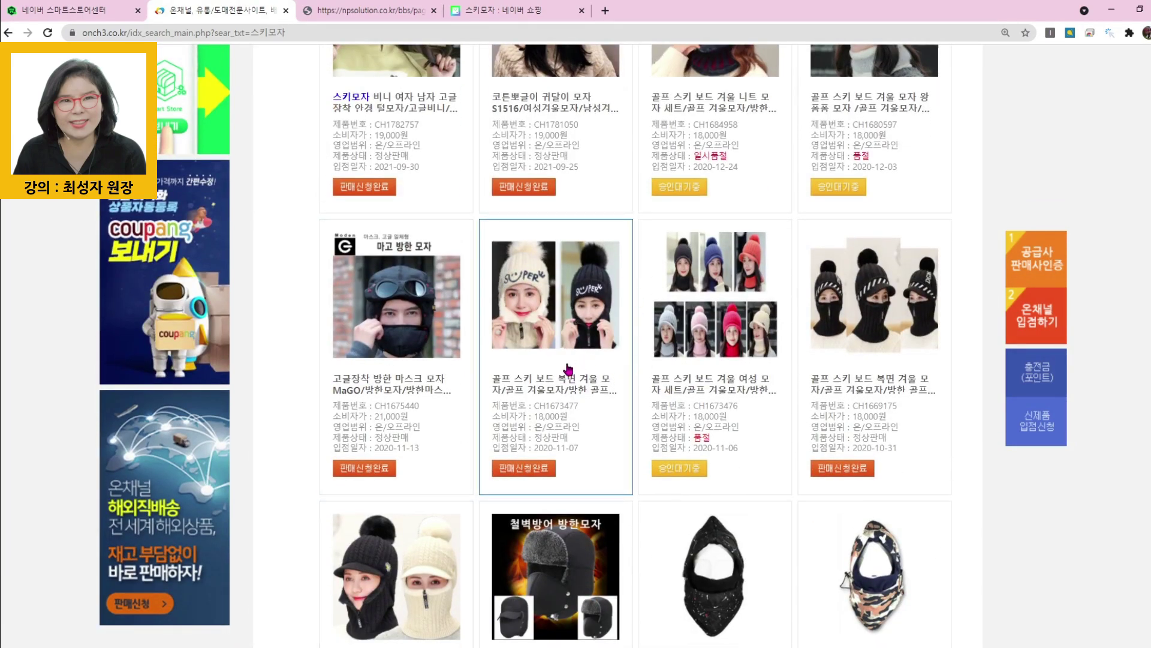
click(559, 304)
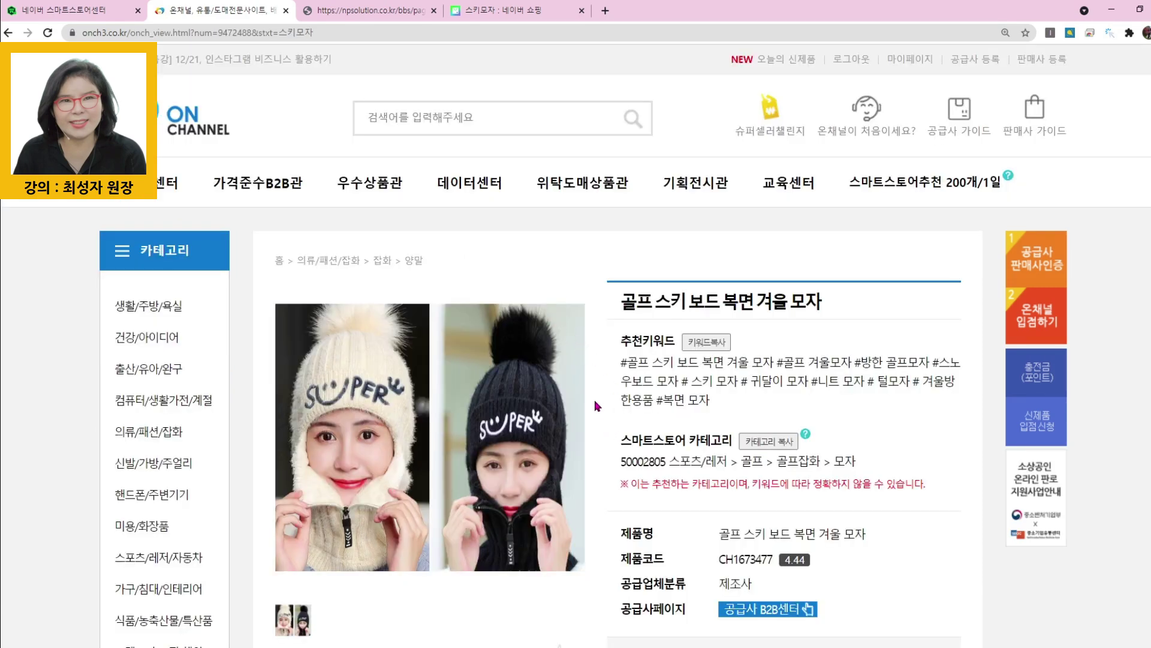
Examine the hat's supply and shipping details and the photos in its detailed description.
scroll(591, 503, down, 5)
scroll(588, 497, down, 18)
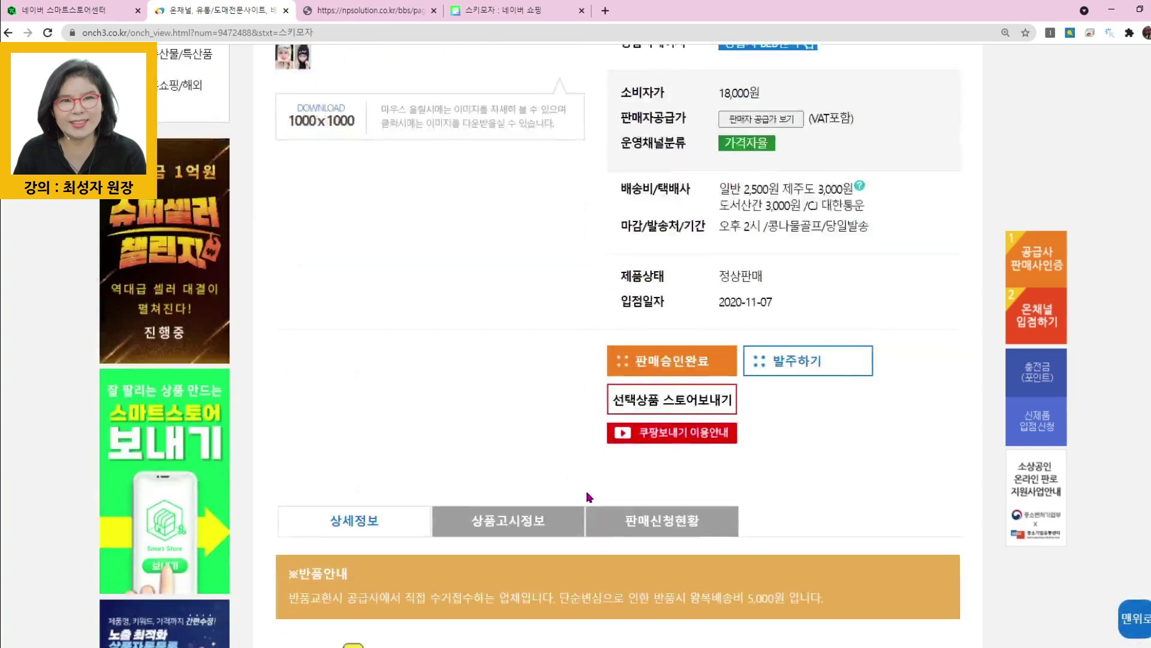
scroll(594, 491, down, 20)
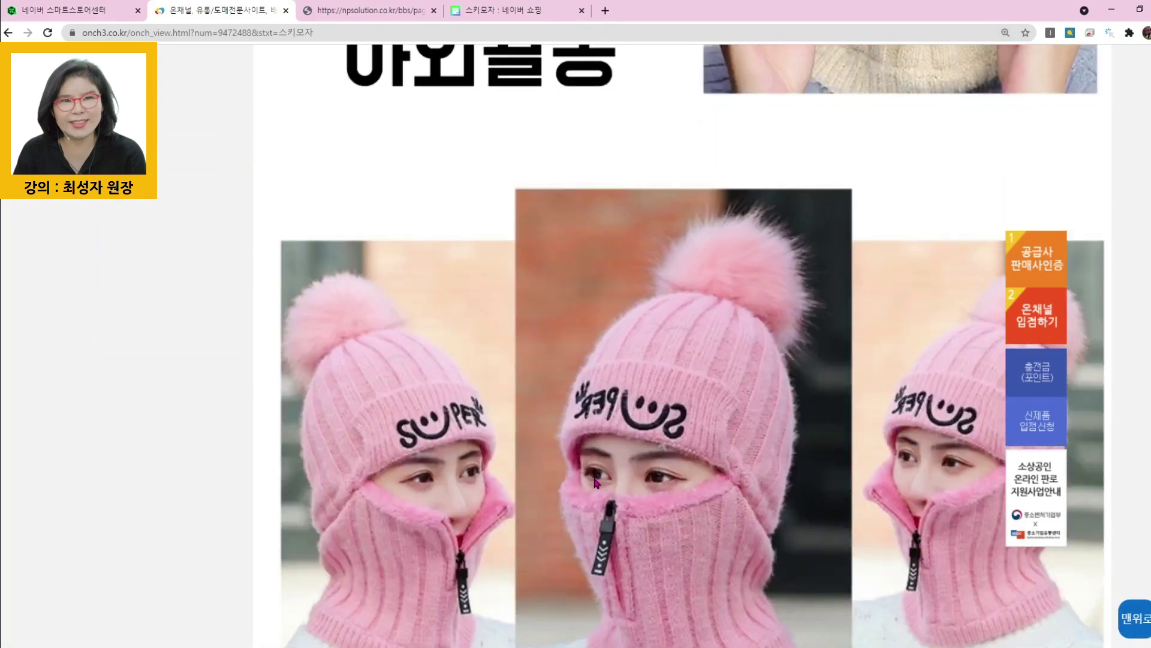
scroll(597, 483, down, 2)
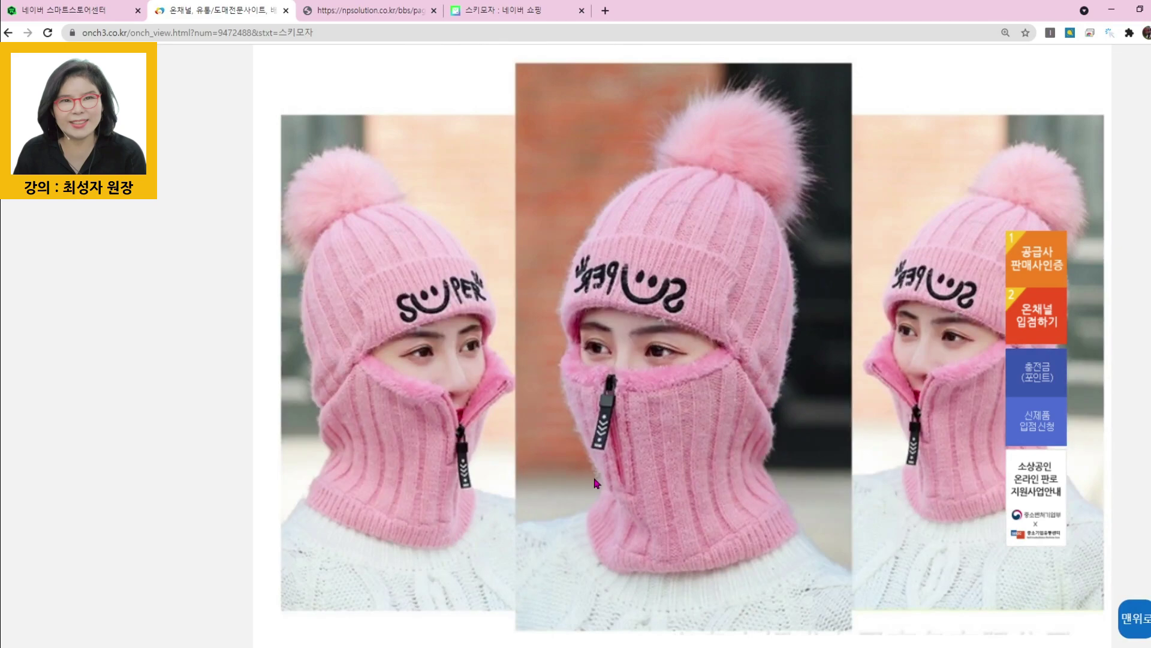
scroll(598, 481, up, 15)
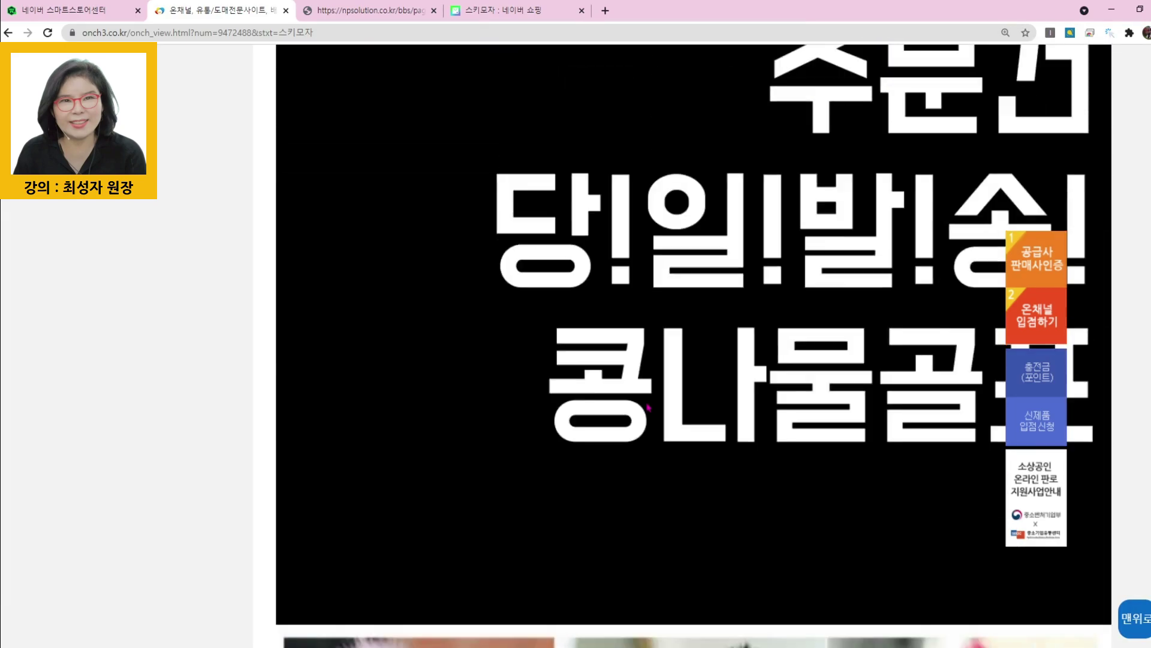
scroll(648, 406, up, 7)
Check the checklist image for the work that follows finding a product, and return to the hat's product page.
mouse_move(828, 646)
click(977, 610)
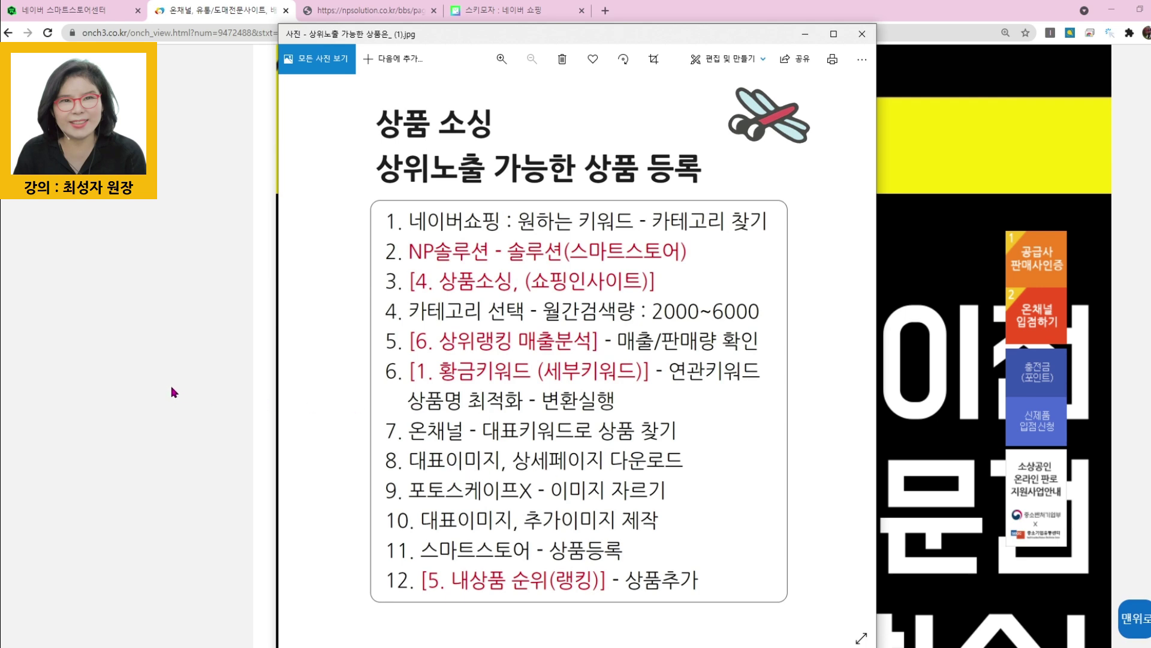
click(139, 383)
scroll(445, 350, up, 10)
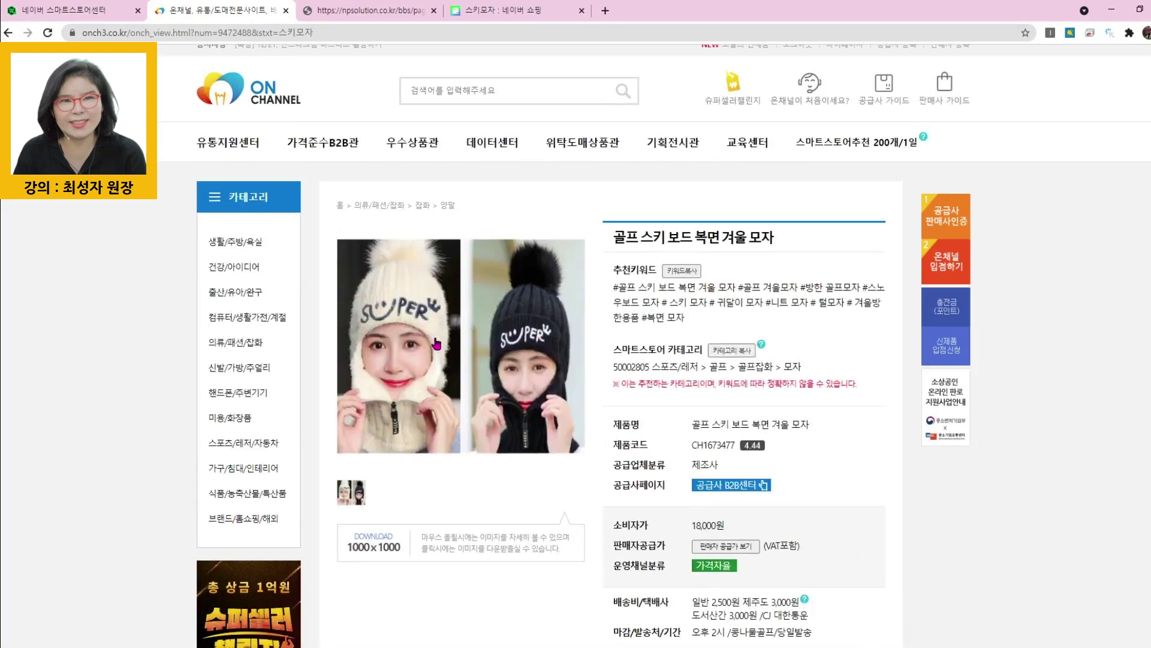
right_click(459, 337)
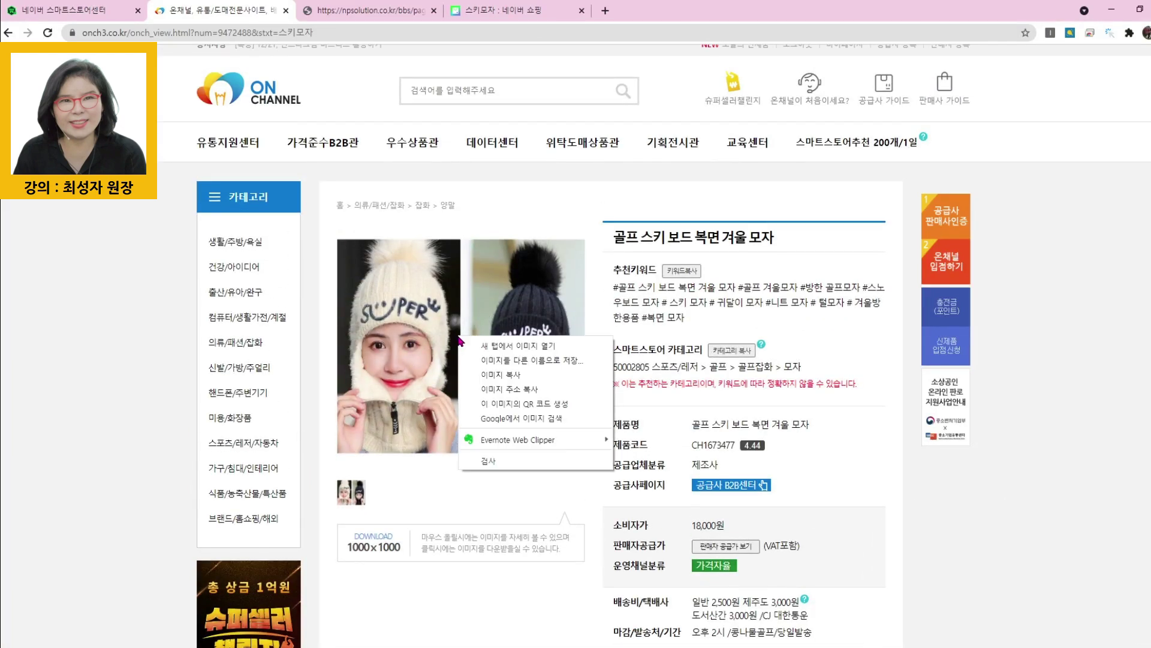
click(549, 362)
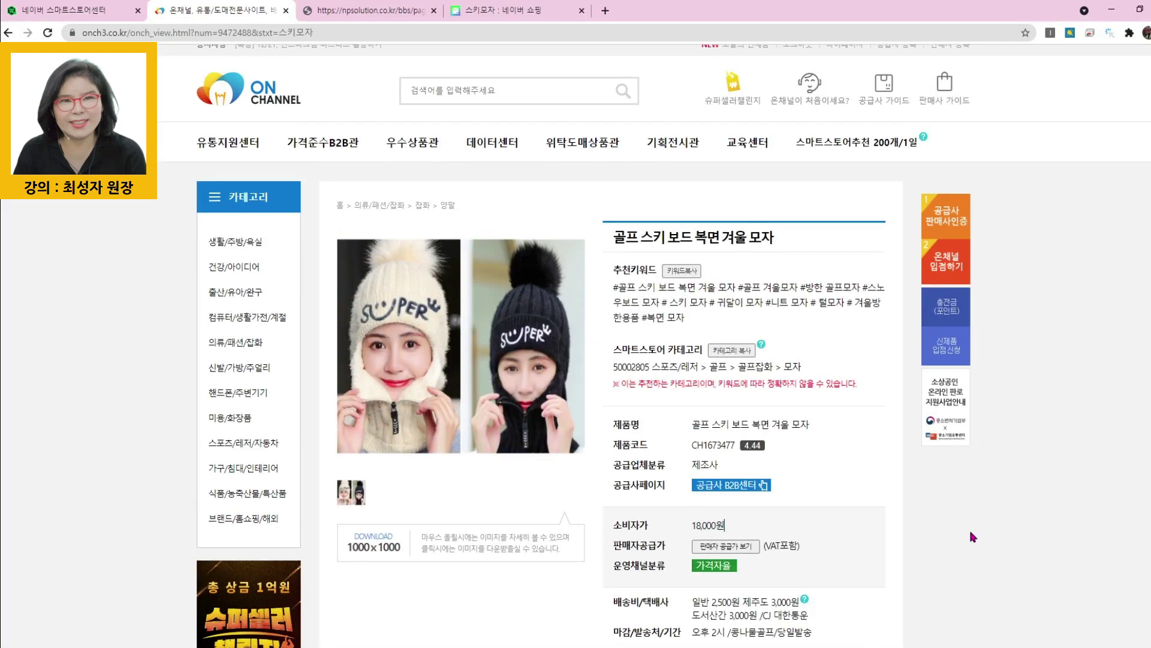
scroll(971, 535, down, 15)
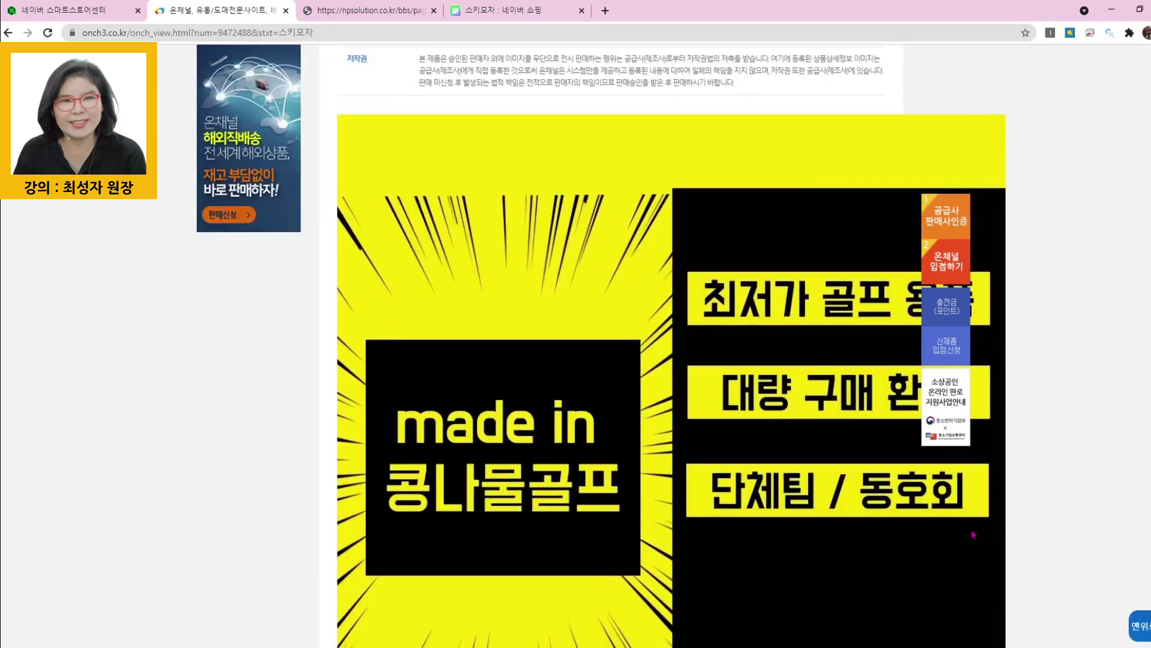
scroll(967, 533, down, 5)
scroll(598, 389, down, 9)
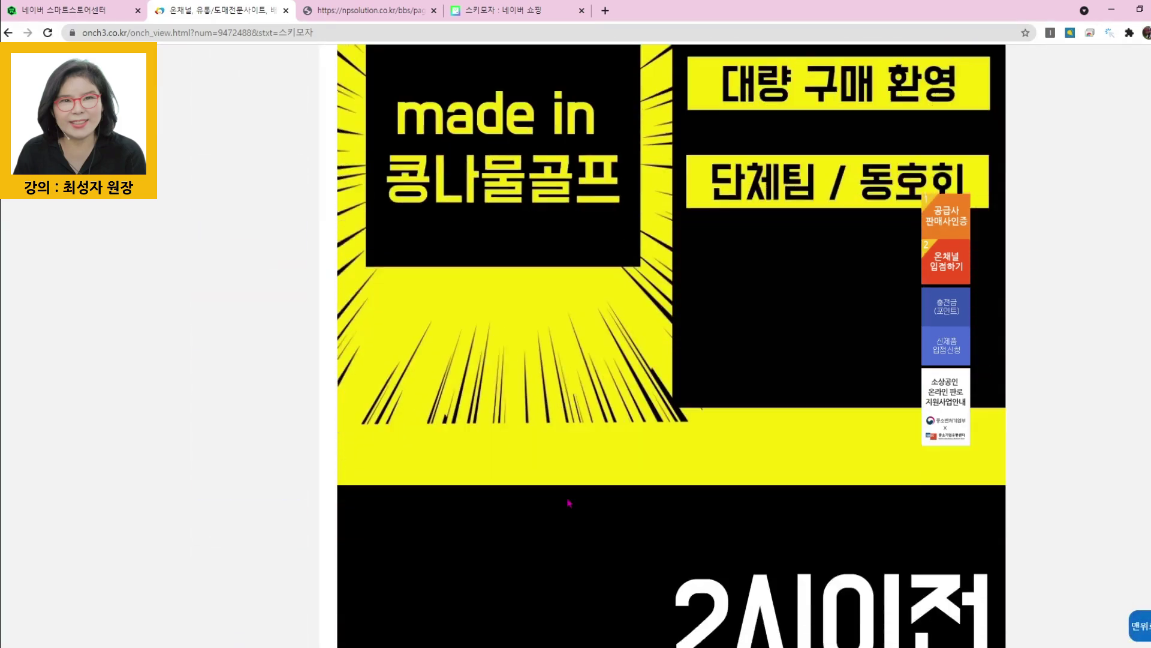
scroll(578, 491, down, 5)
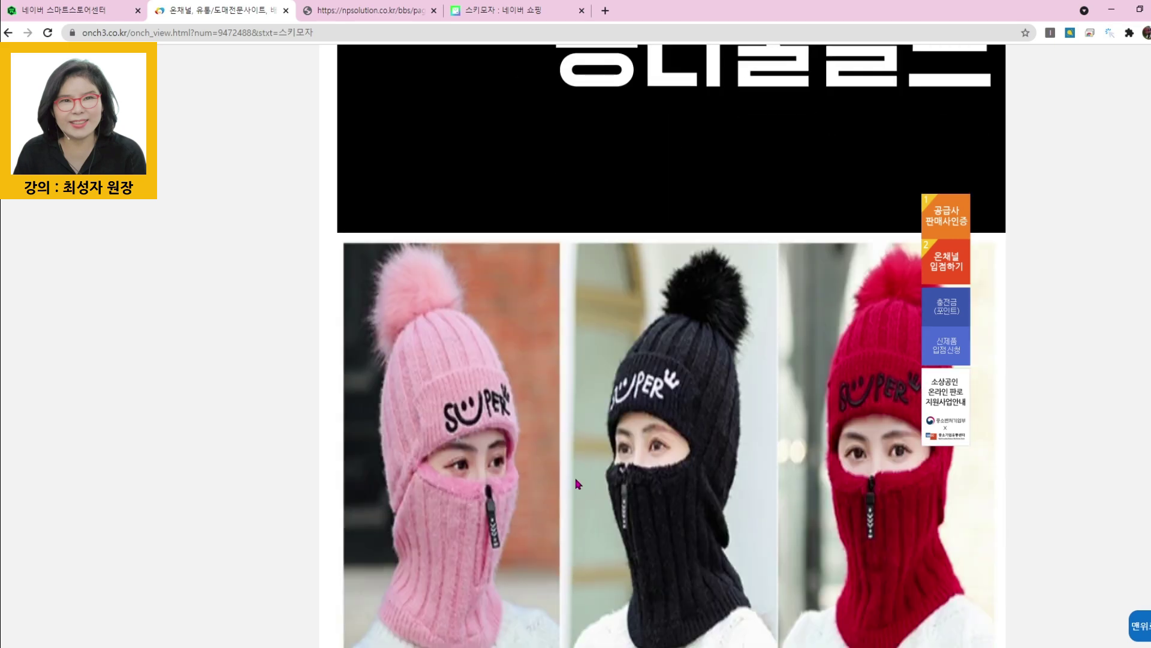
scroll(732, 215, down, 4)
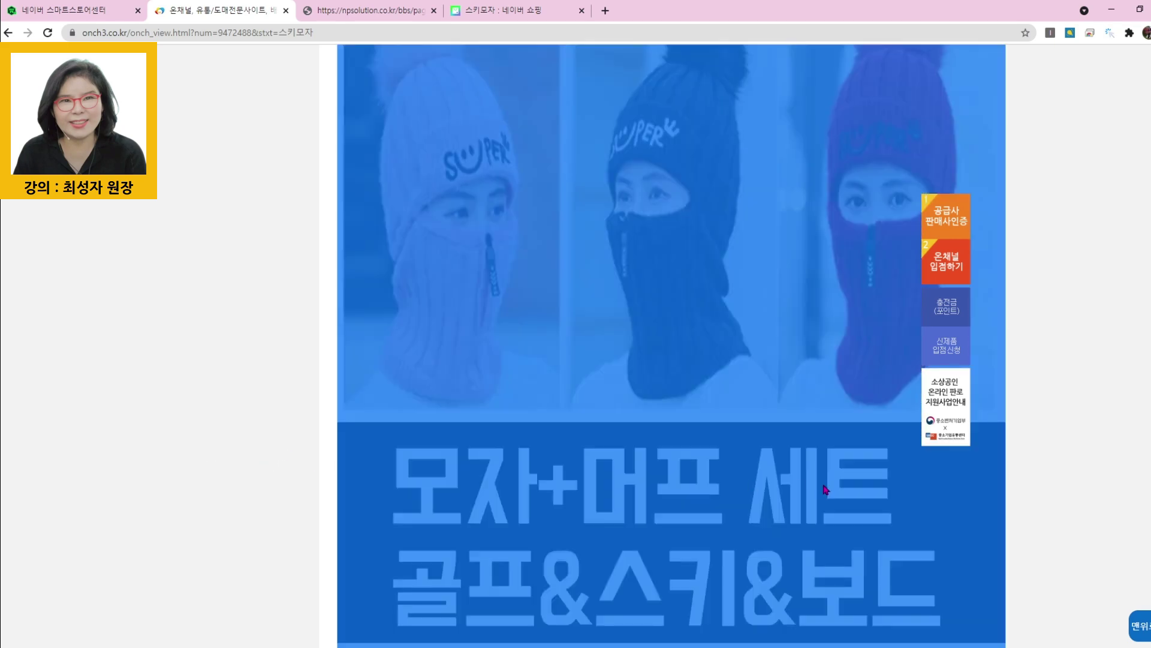
right_click(818, 487)
click(859, 518)
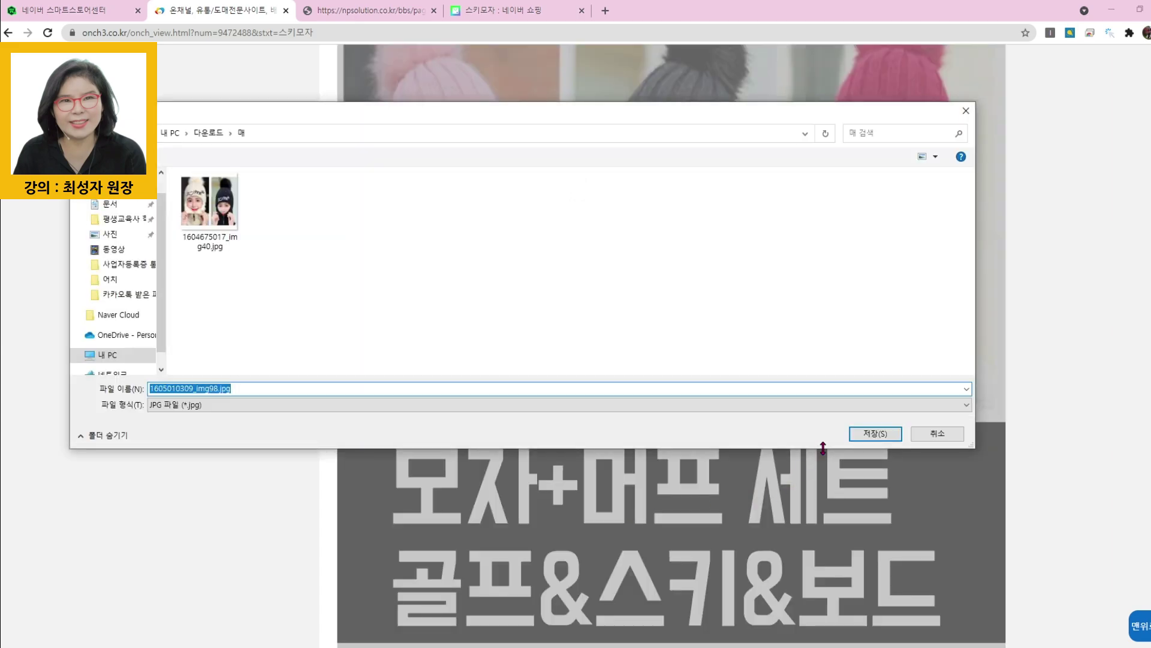
click(874, 433)
Look over the saved detail image and the rest of the product page down to the product information notice table.
scroll(599, 478, down, 5)
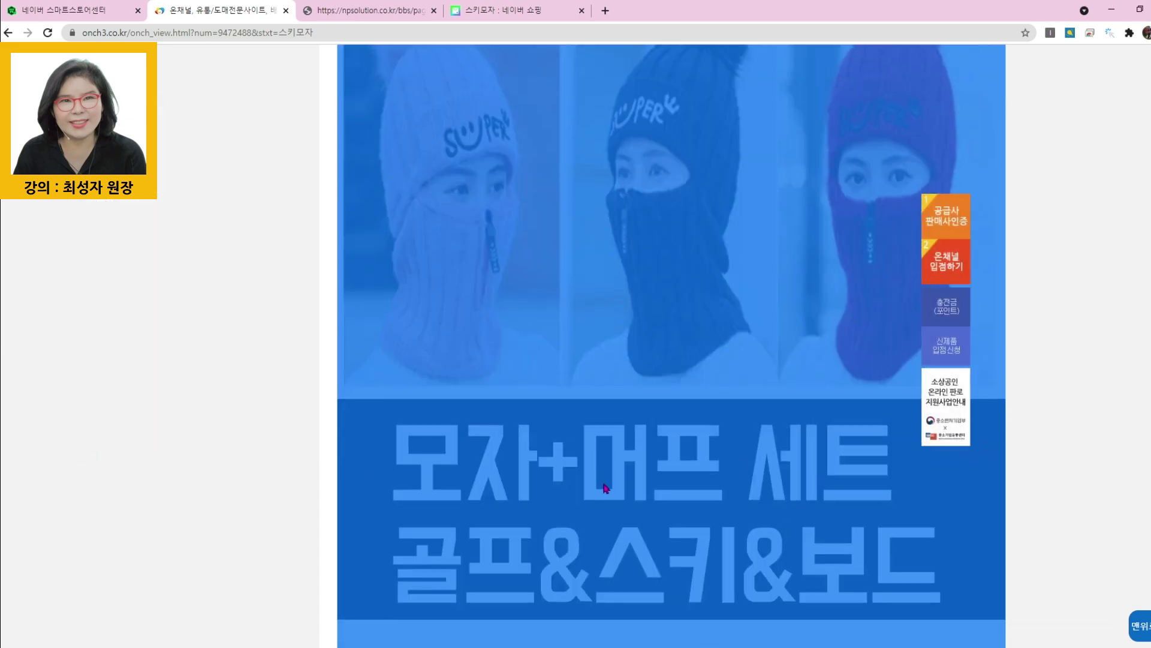
scroll(710, 557, down, 10)
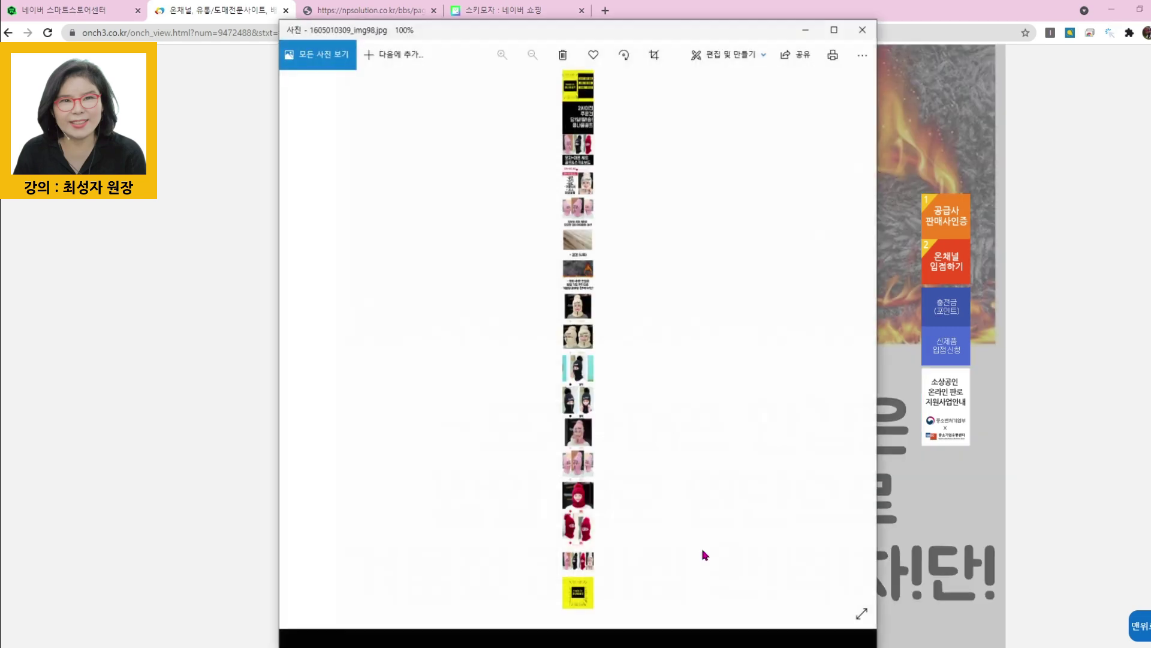
scroll(701, 552, up, 3)
scroll(706, 527, down, 2)
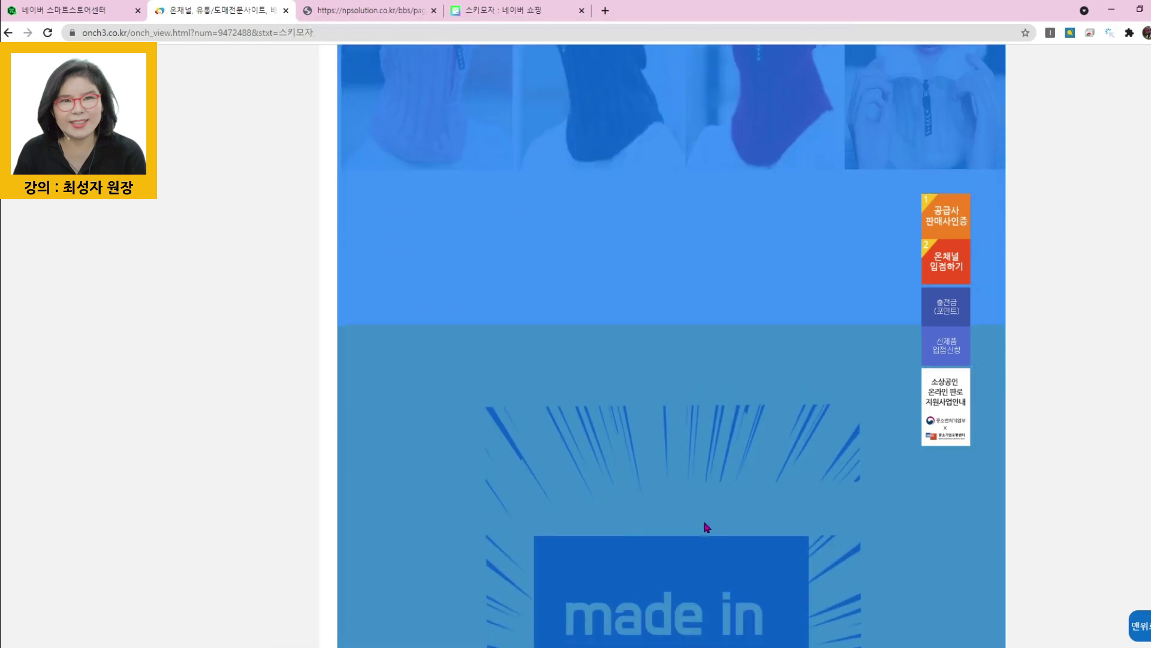
scroll(706, 527, down, 6)
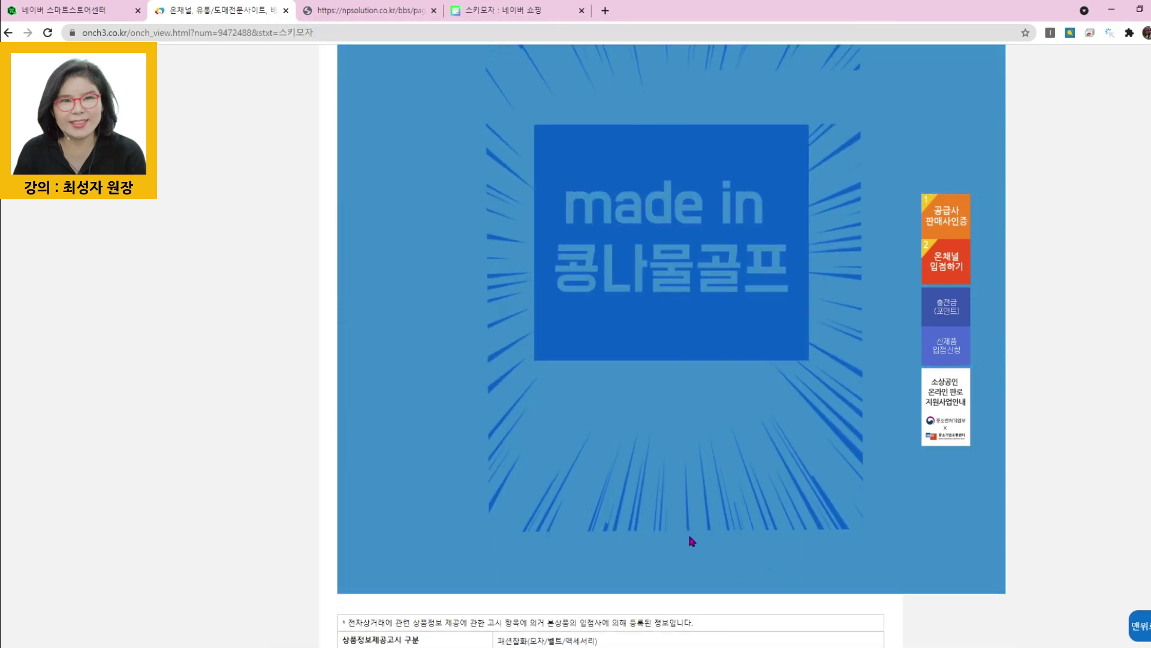
scroll(693, 541, down, 5)
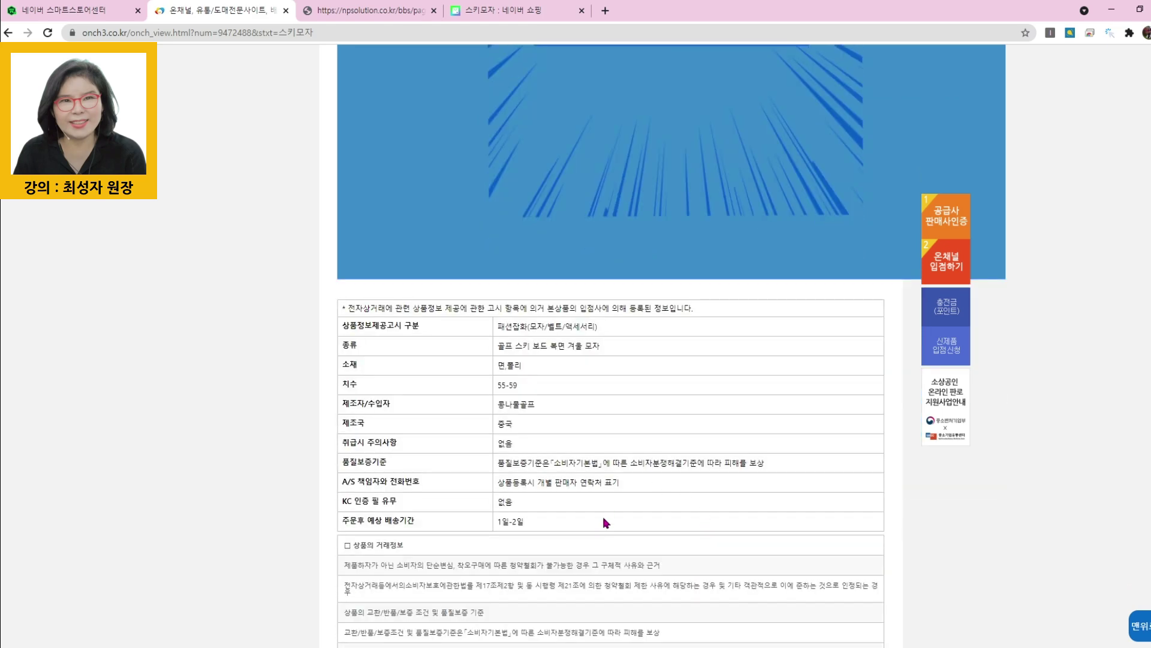
mouse_move(827, 647)
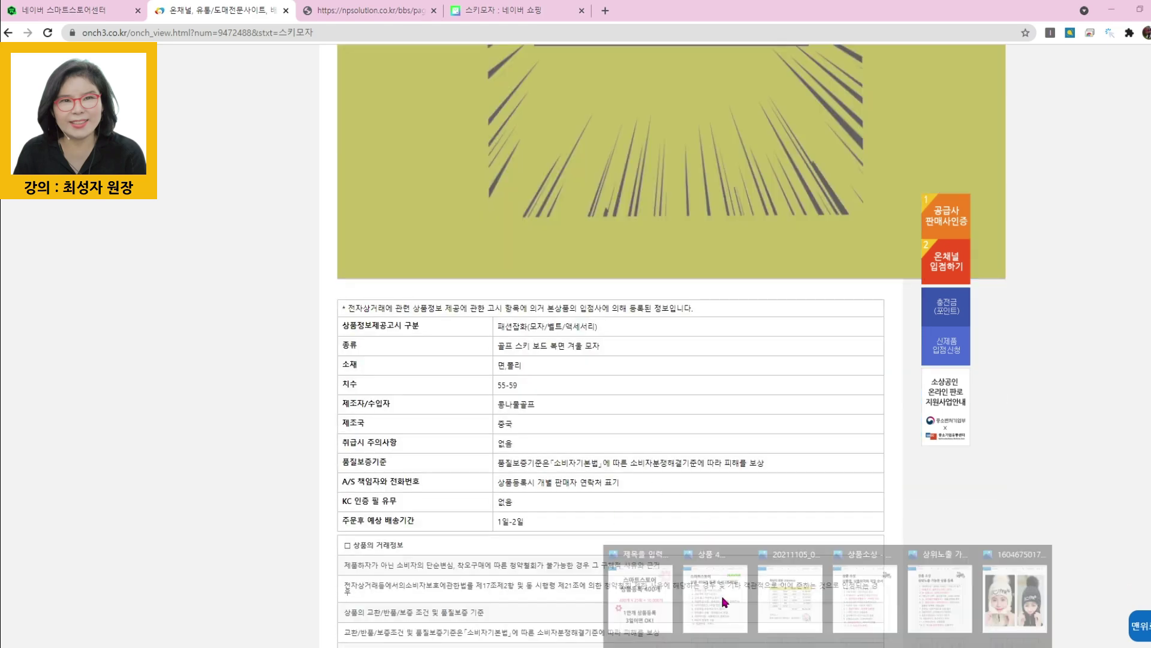
click(995, 594)
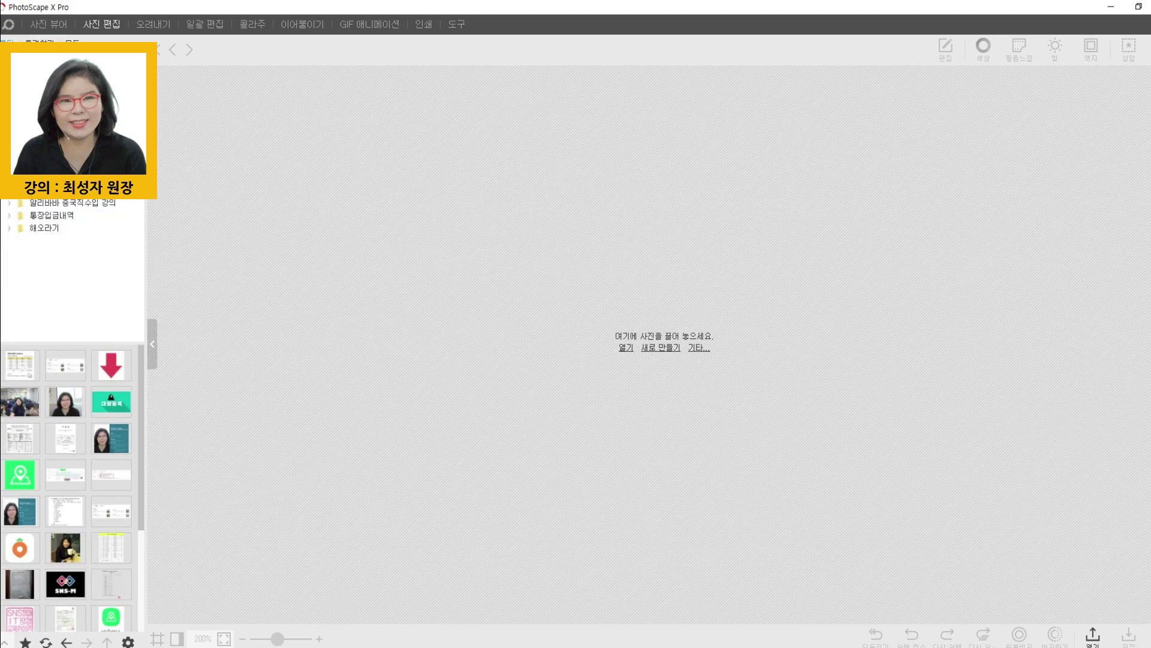
click(38, 140)
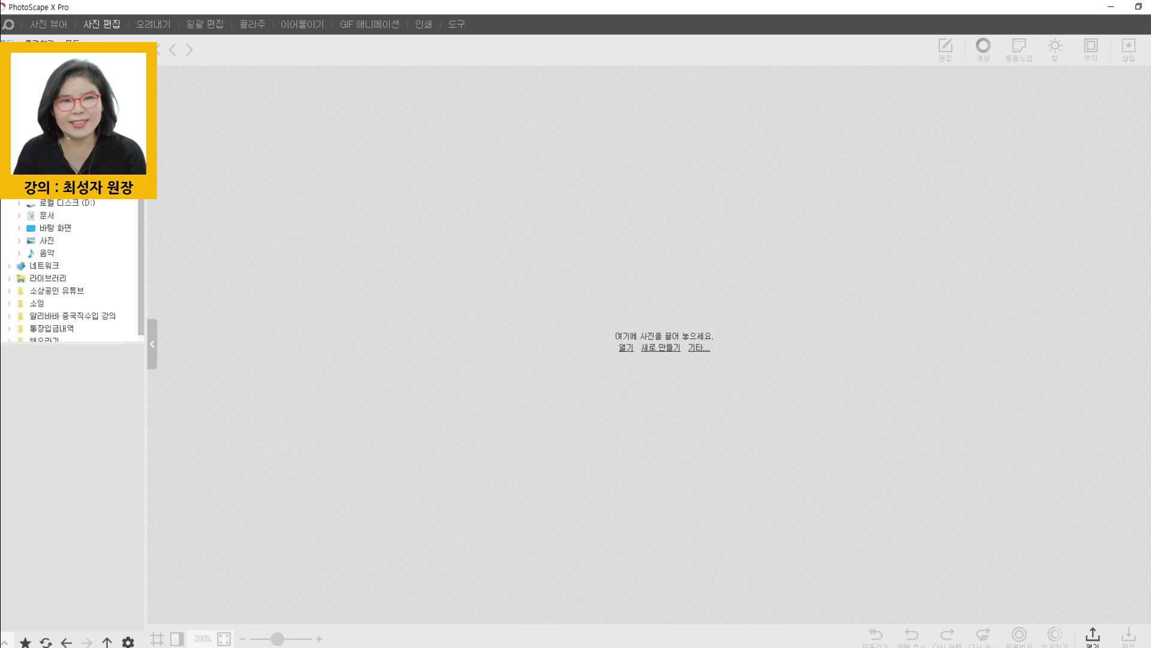
click(56, 165)
click(64, 241)
click(65, 365)
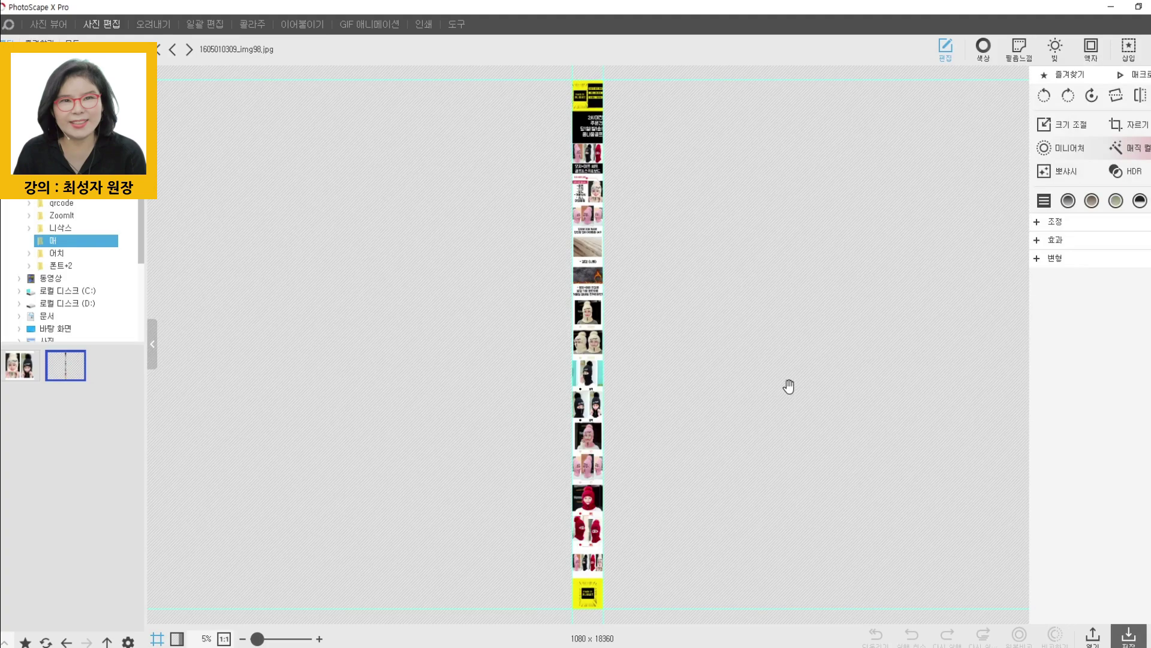
Crop-select the three-hat collage with the "모자+머프 세트 골프&스키&보드" banner and save the selection as JPEG 1-1.
drag(262, 637, 264, 638)
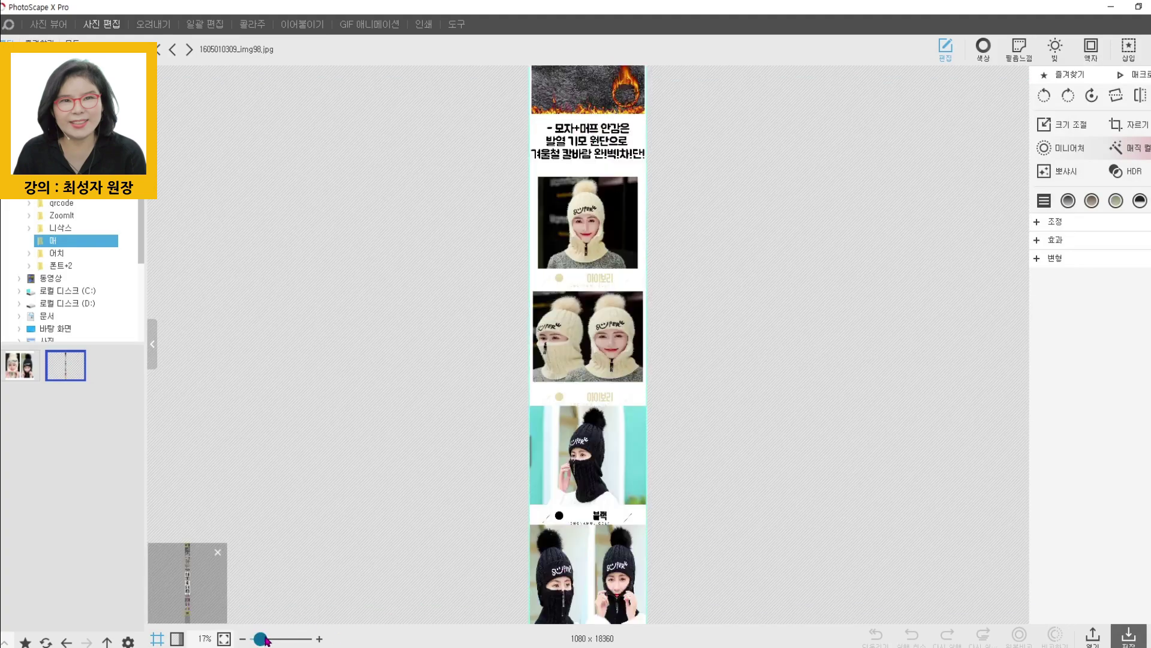
scroll(703, 381, up, 3)
scroll(703, 381, up, 10)
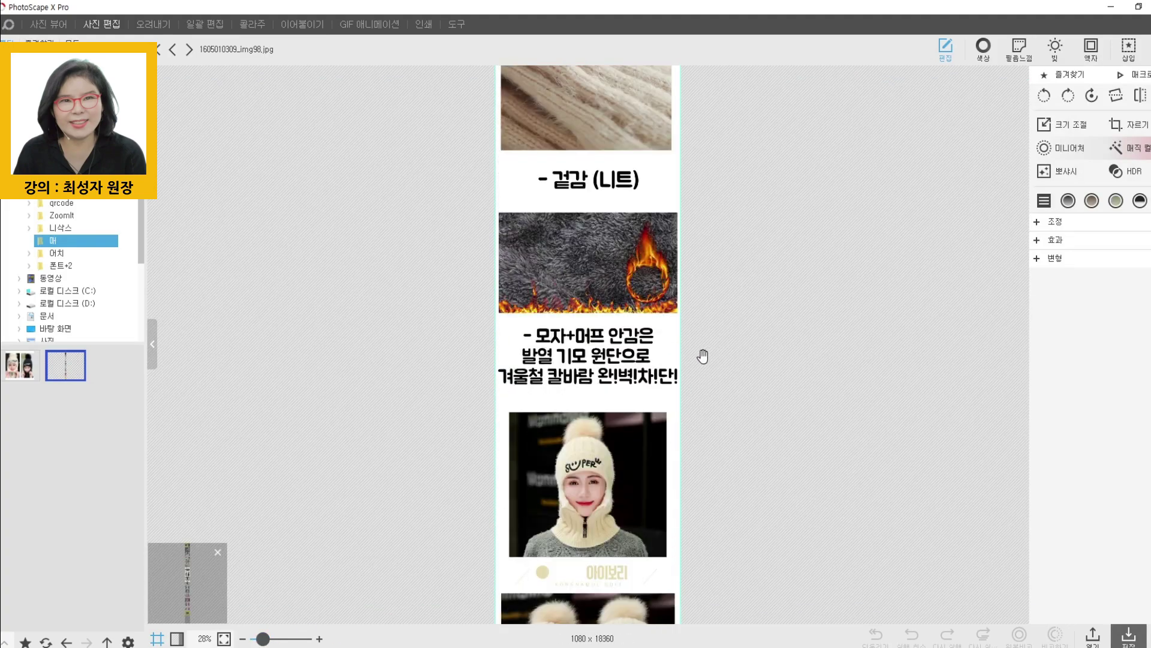
scroll(705, 348, up, 3)
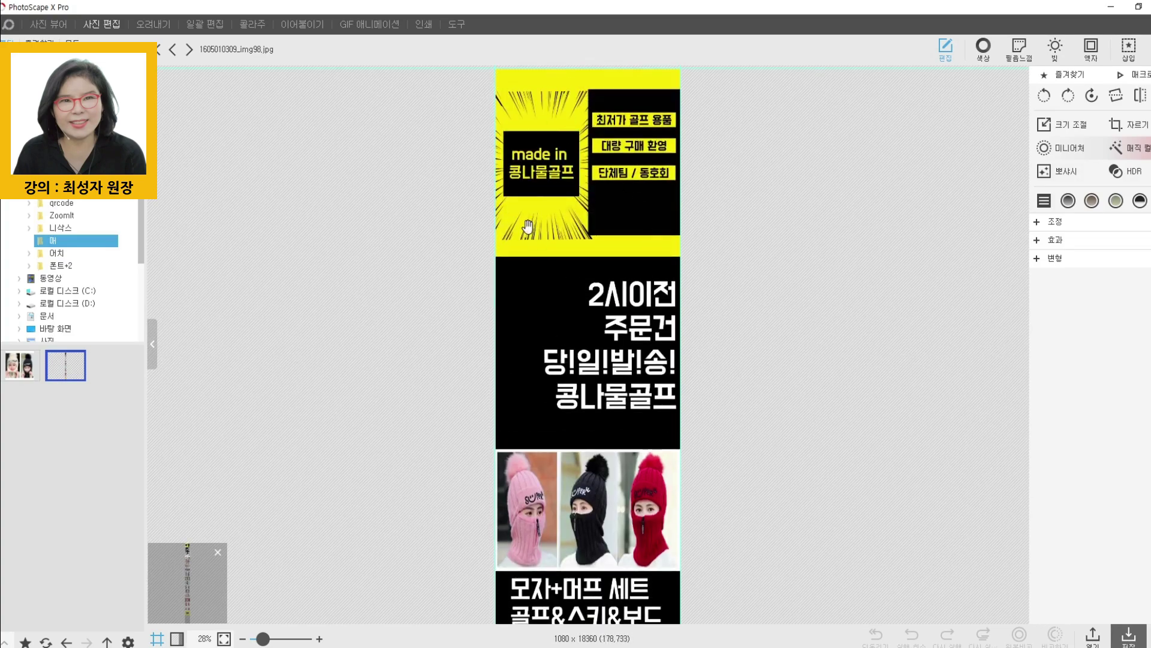
scroll(768, 341, down, 2)
scroll(769, 340, down, 3)
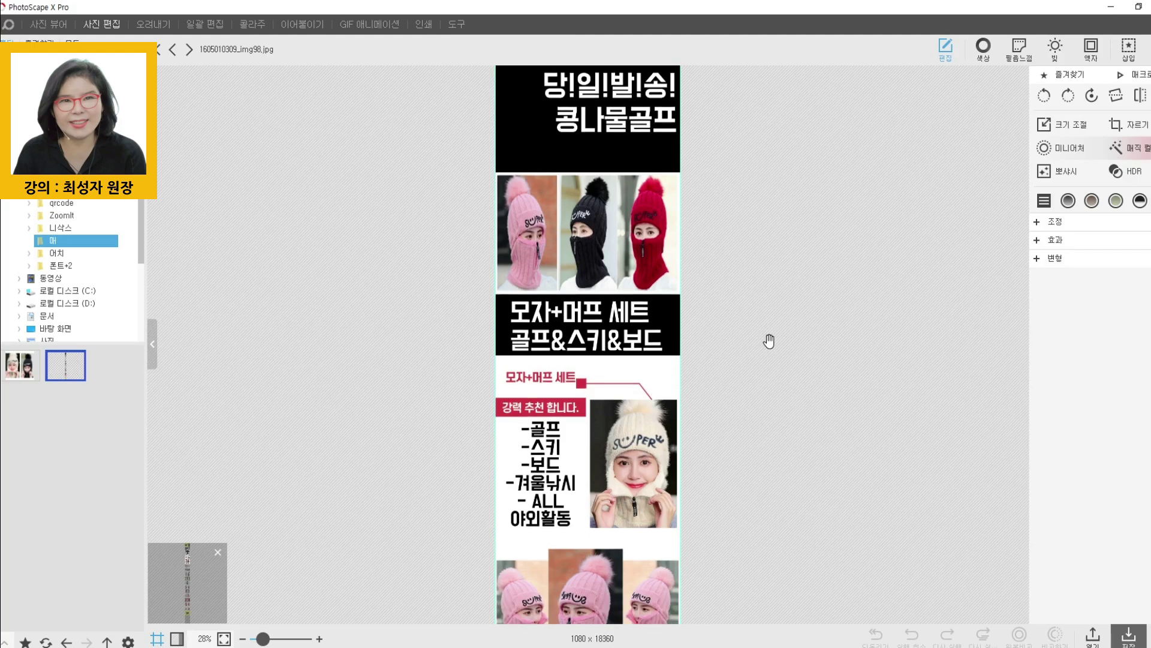
click(1127, 125)
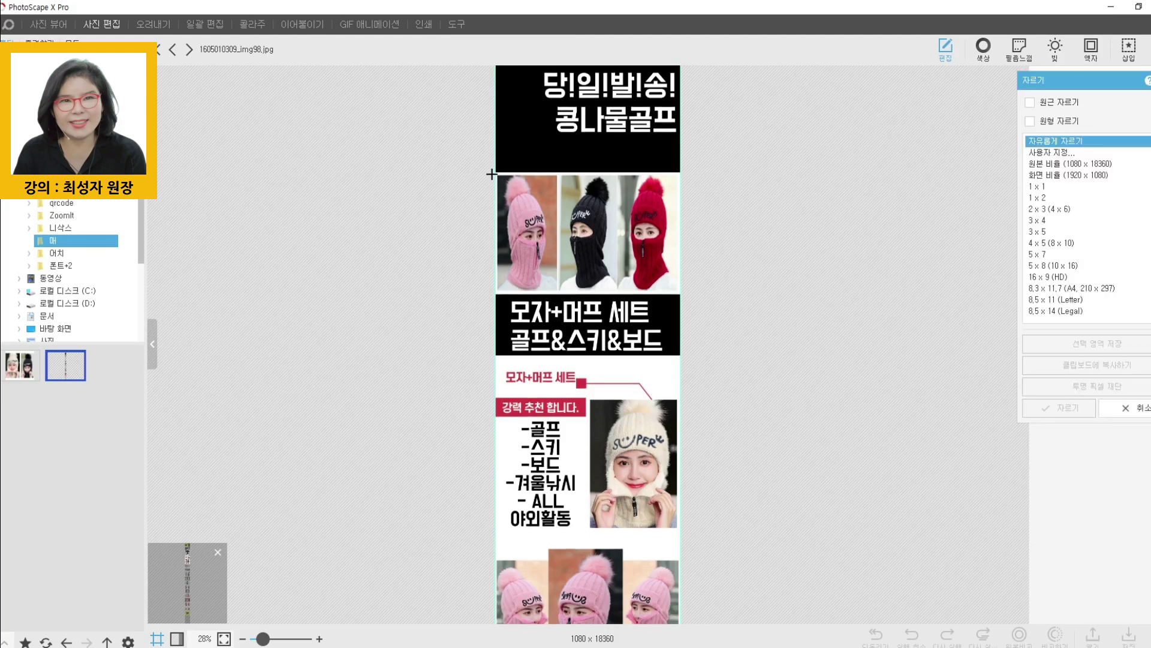
drag(492, 174, 731, 358)
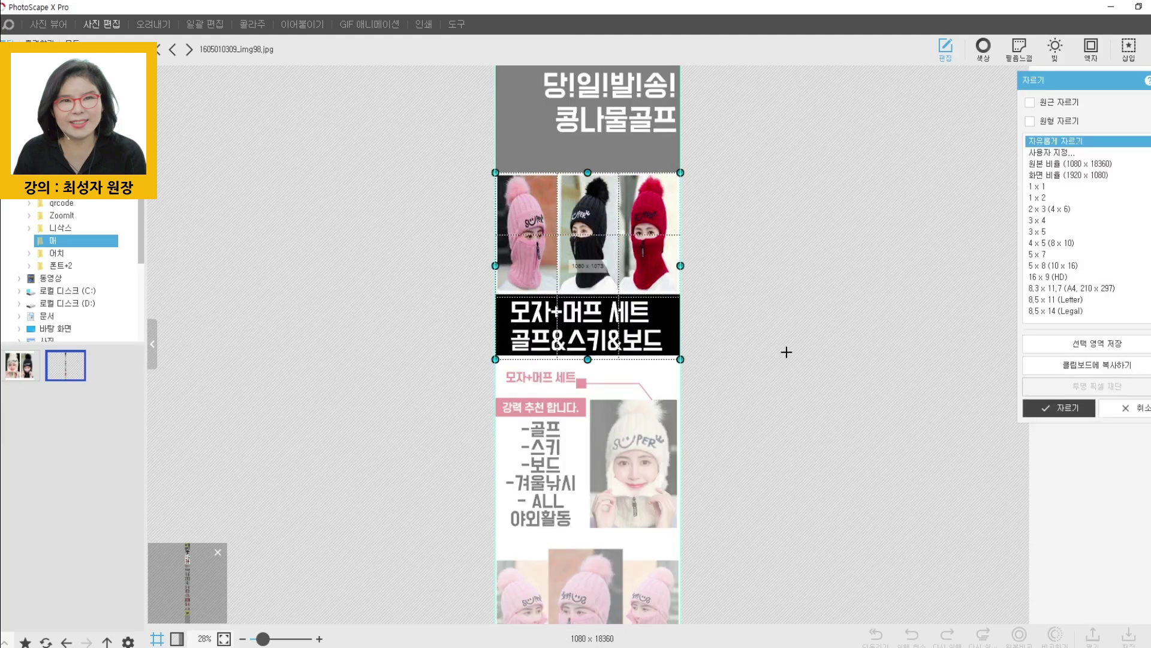
click(1079, 343)
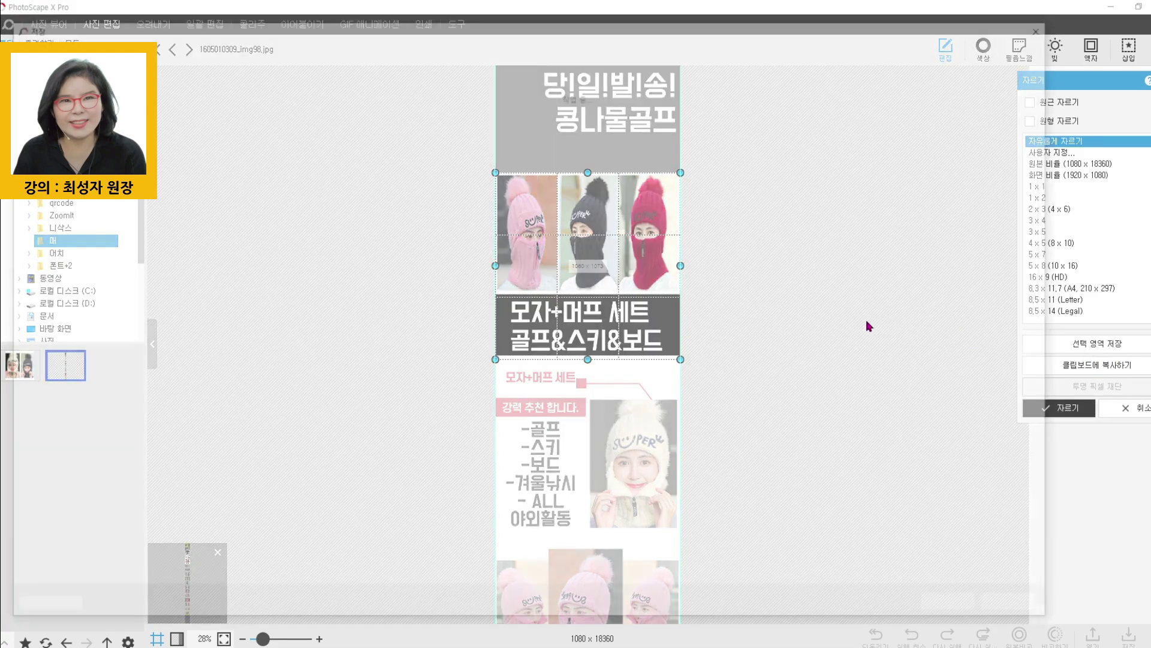
text(1-1)
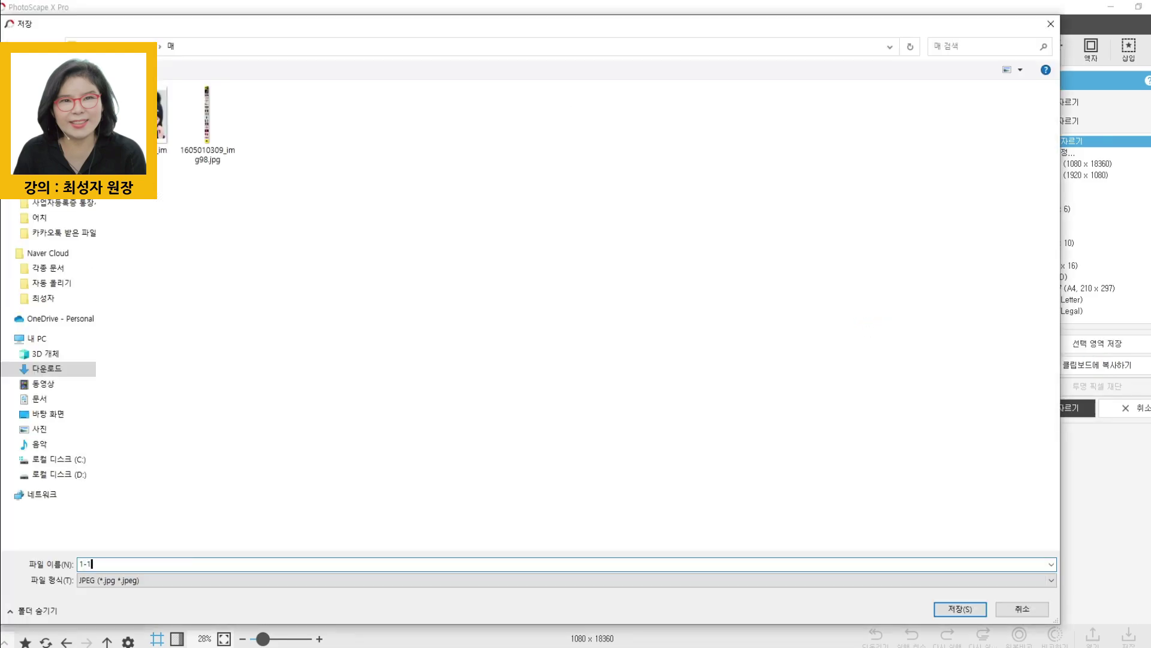
key(Return)
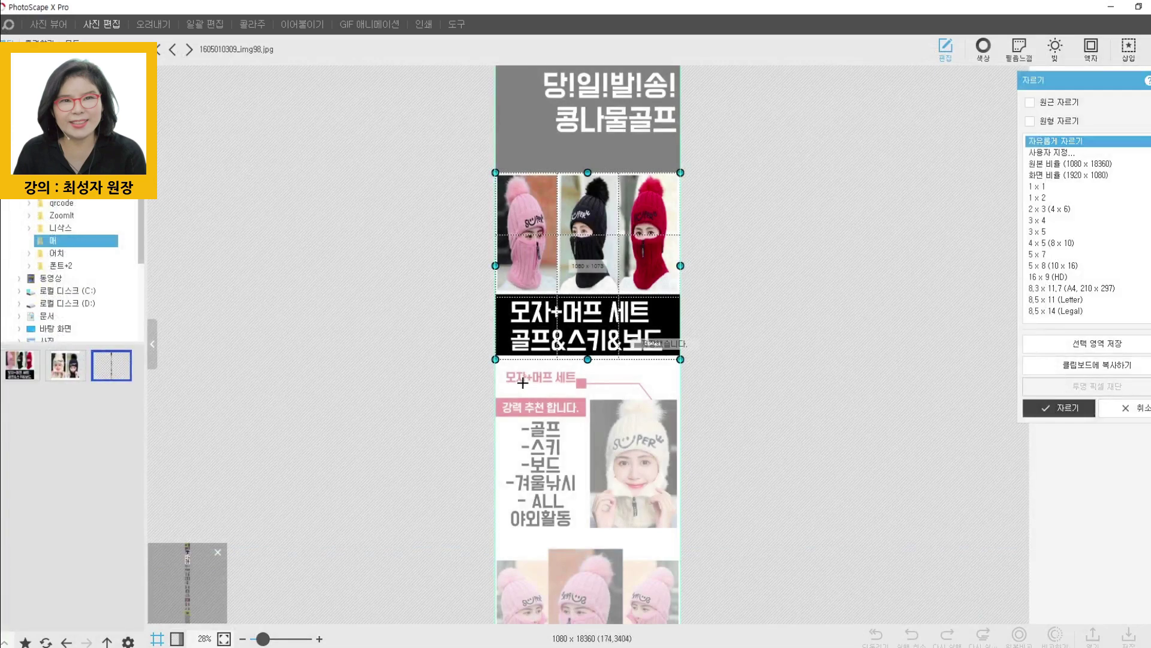
Select the "강력 추천 합니다." section with the activity list and ivory hat photo, save it as 1-2, and clear the selection.
drag(488, 358, 724, 536)
click(1083, 344)
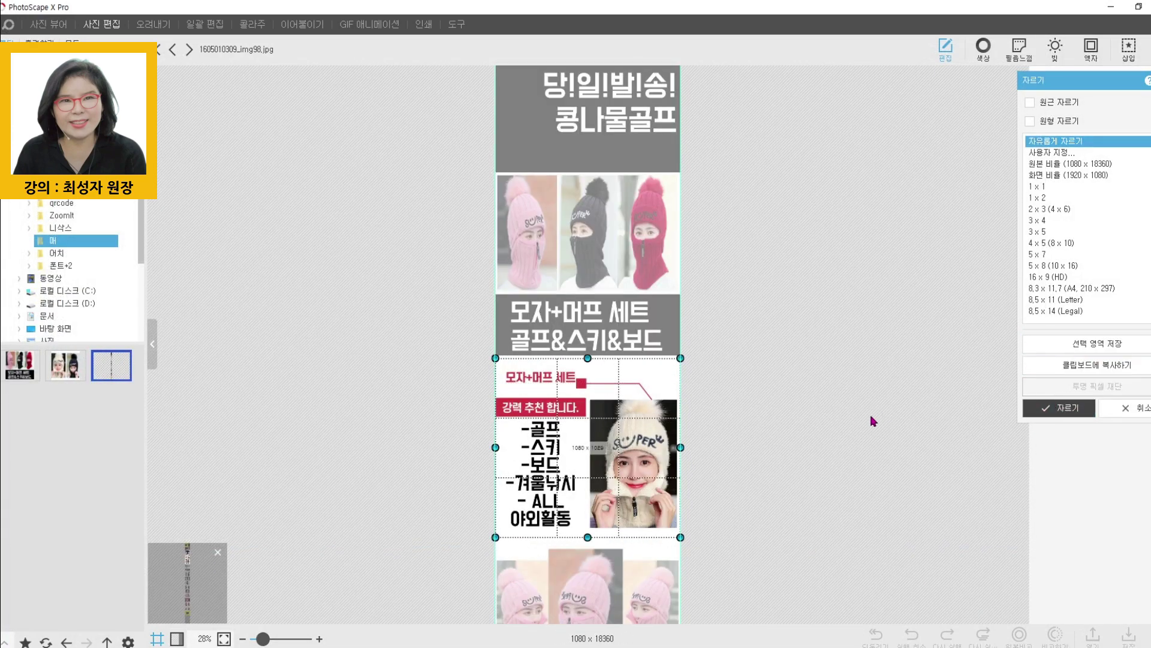
text(1-2)
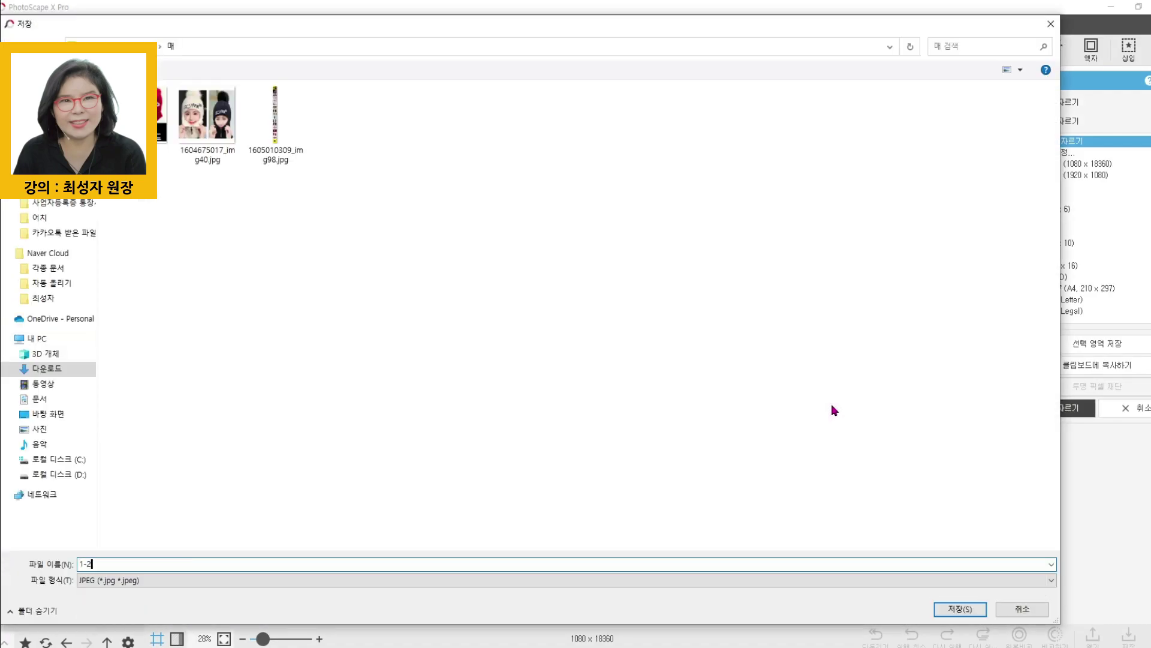
key(Return)
click(840, 455)
Select the full-width section with the three pink hats and the zipper caption, and save it as 1-3.
scroll(840, 455, down, 4)
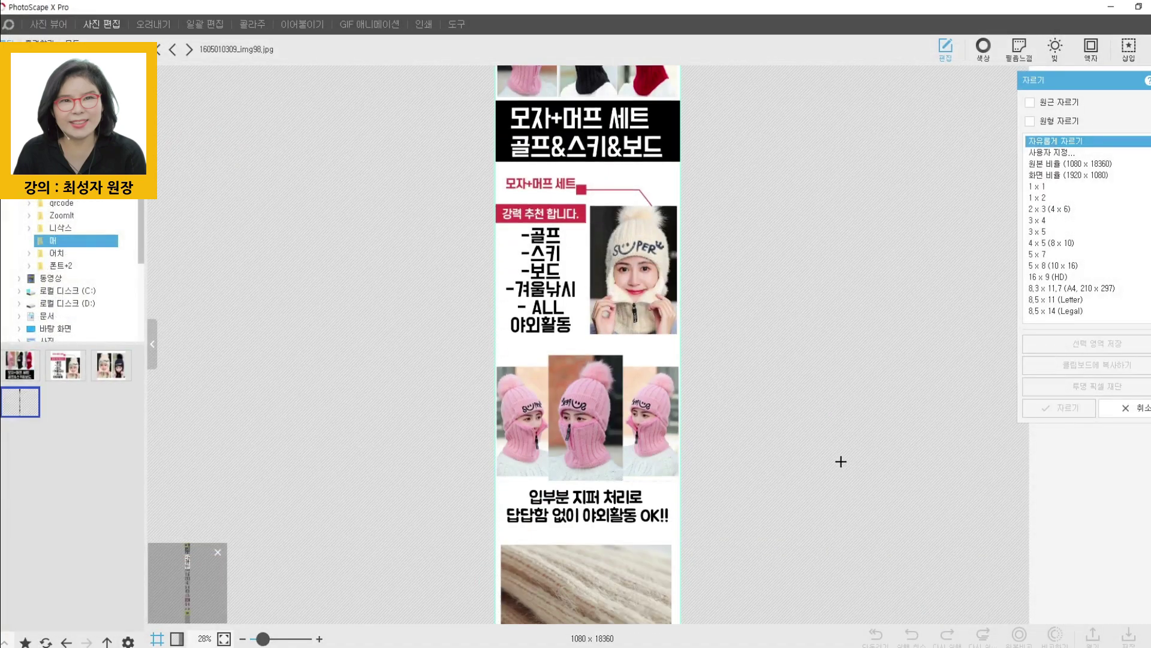
drag(483, 312, 709, 506)
click(1098, 343)
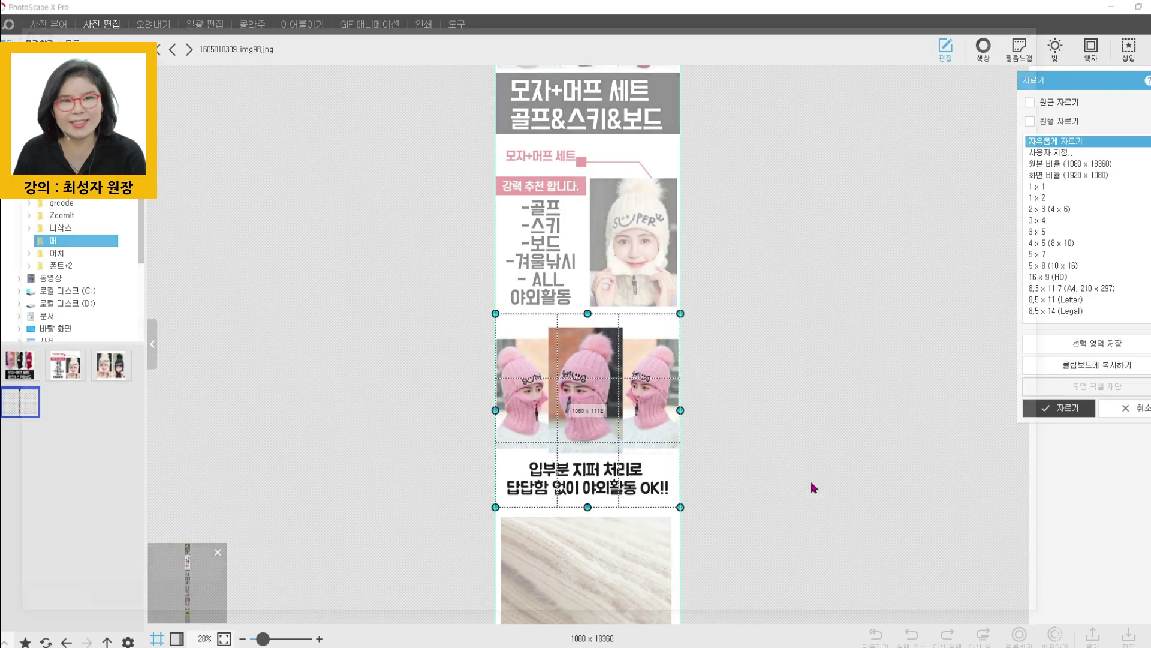
text(1-3)
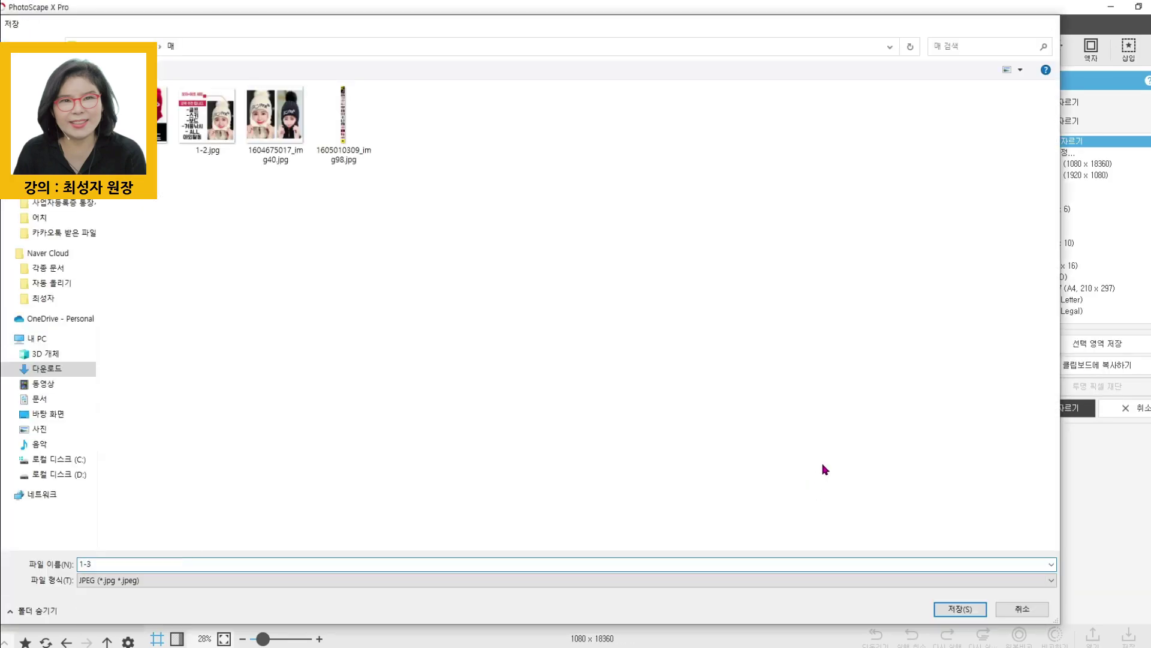
key(Return)
Select the knit fabric section captioned "겉감 (니트)" and save it as 1-4.
scroll(821, 462, down, 4)
drag(484, 282, 695, 461)
click(1095, 349)
text(1-4)
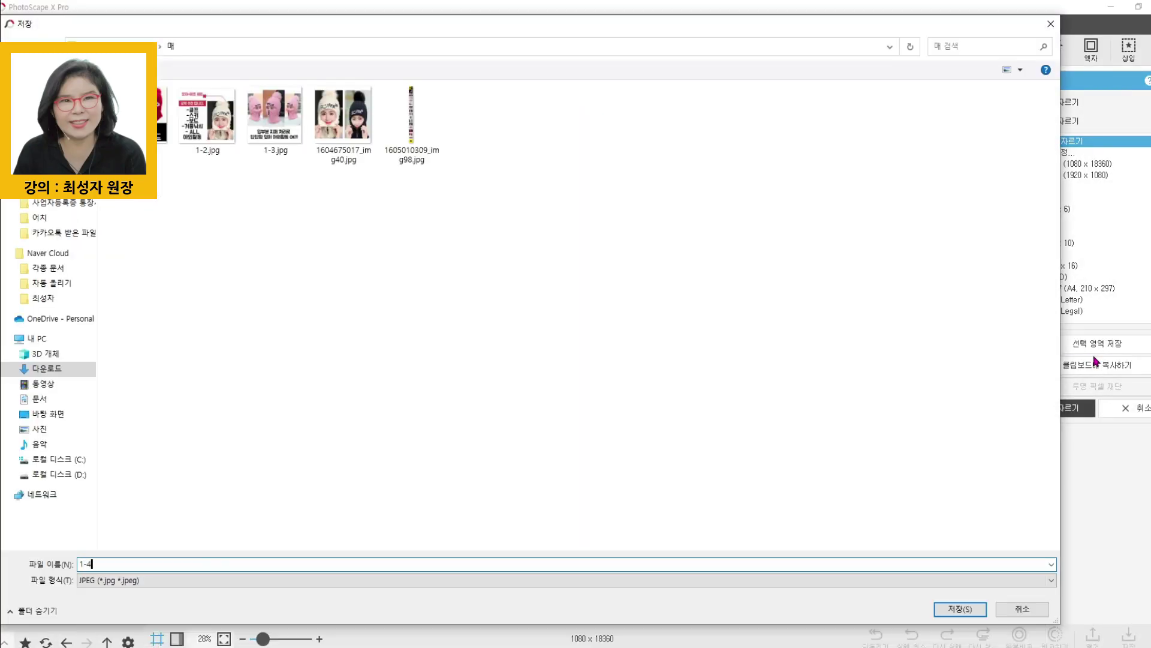
key(Return)
Select the fleece lining section with the flame picture and its caption, and save it as 1-5.
scroll(807, 416, down, 4)
drag(808, 421, 806, 416)
drag(486, 211, 732, 414)
click(1078, 344)
text(1-5)
key(Return)
scroll(781, 462, down, 5)
mouse_move(487, 246)
mouse_down()
mouse_move(685, 458)
mouse_move(687, 432)
mouse_up()
click(1074, 346)
click(1021, 608)
Select the section with both ivory (아이보리) hat photos, save it as 1-6, and clear the selection.
drag(473, 244, 699, 570)
click(1073, 346)
text(1-6)
key(Return)
click(893, 412)
Select the section with both black (블랙) hat photos, save it as 1-7, and clear the selection.
scroll(892, 413, down, 8)
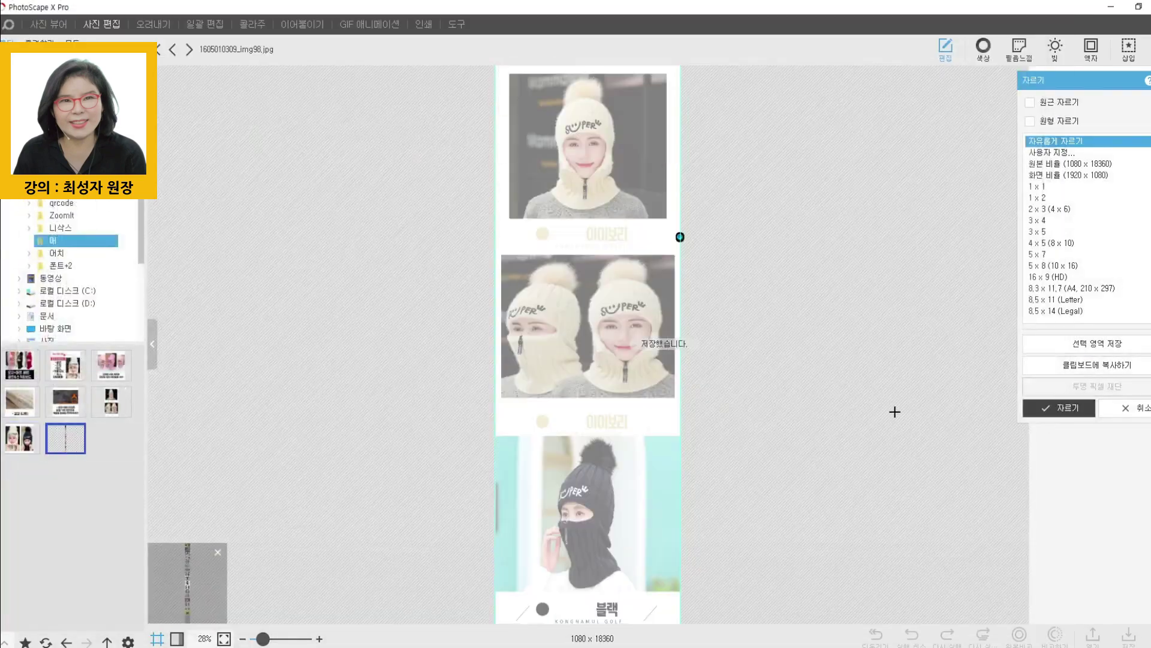
drag(463, 182, 735, 555)
click(1089, 344)
text(1-7)
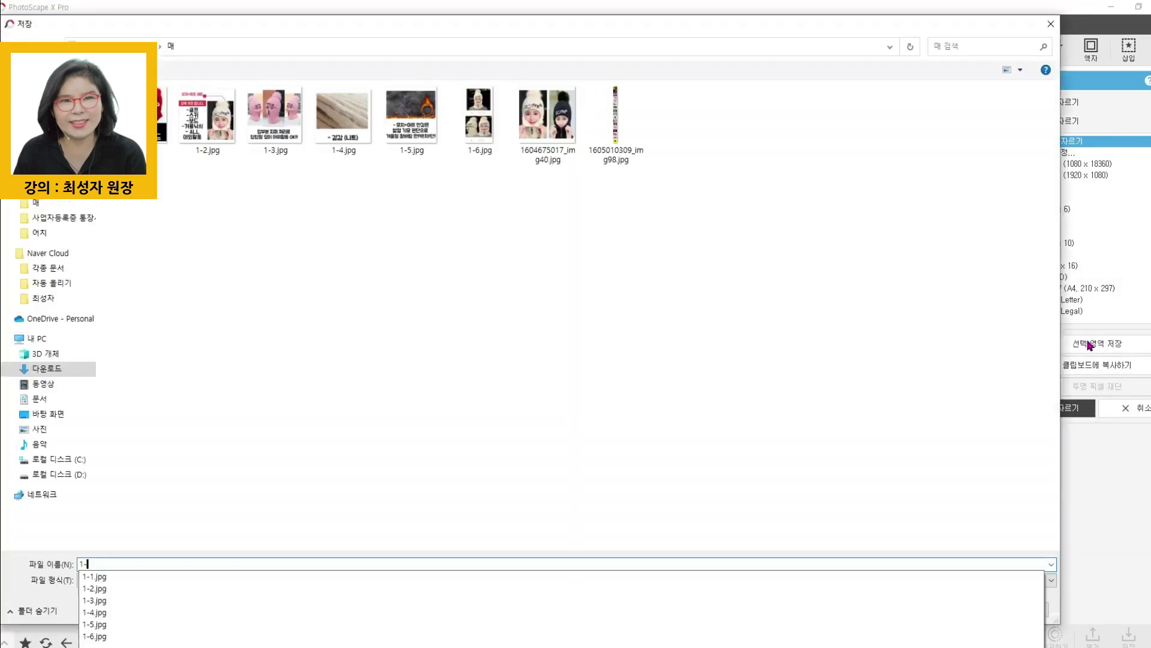
key(Return)
click(895, 439)
Select the section with both pink (핑크) hat pictures, save it as 1-8, and clear the selection.
scroll(896, 440, down, 3)
scroll(895, 440, down, 3)
drag(493, 188, 765, 577)
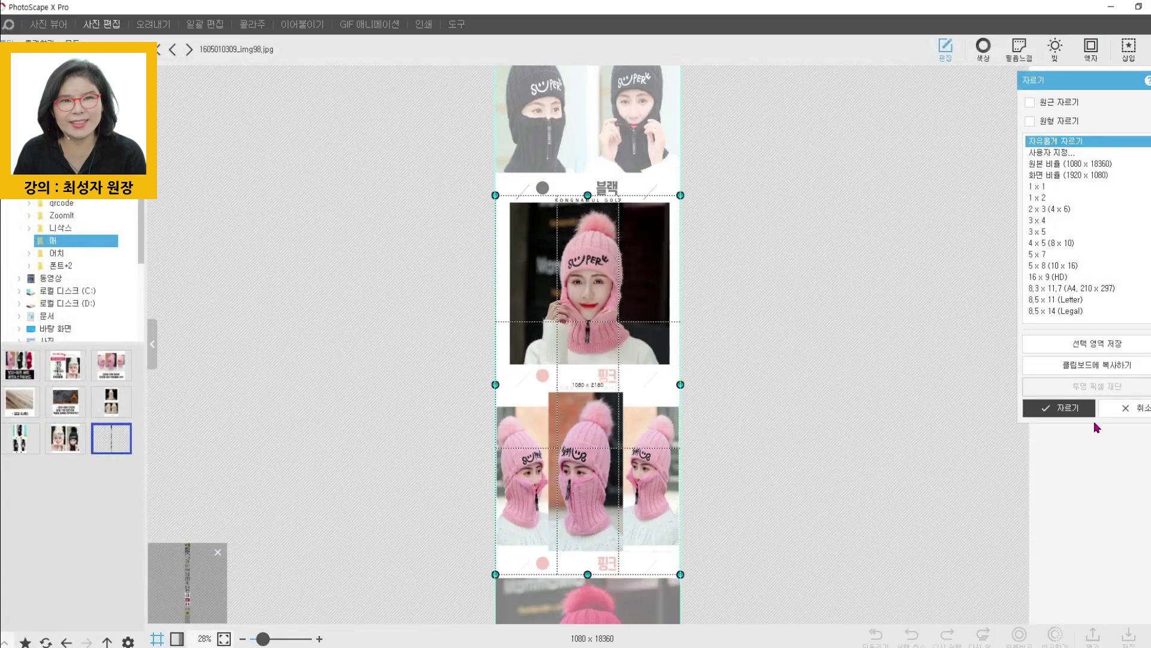
click(1099, 346)
key(Return)
click(859, 437)
Select the section with both red (레드) hat pictures and save it as 1-9.
scroll(859, 437, down, 6)
drag(491, 141, 705, 527)
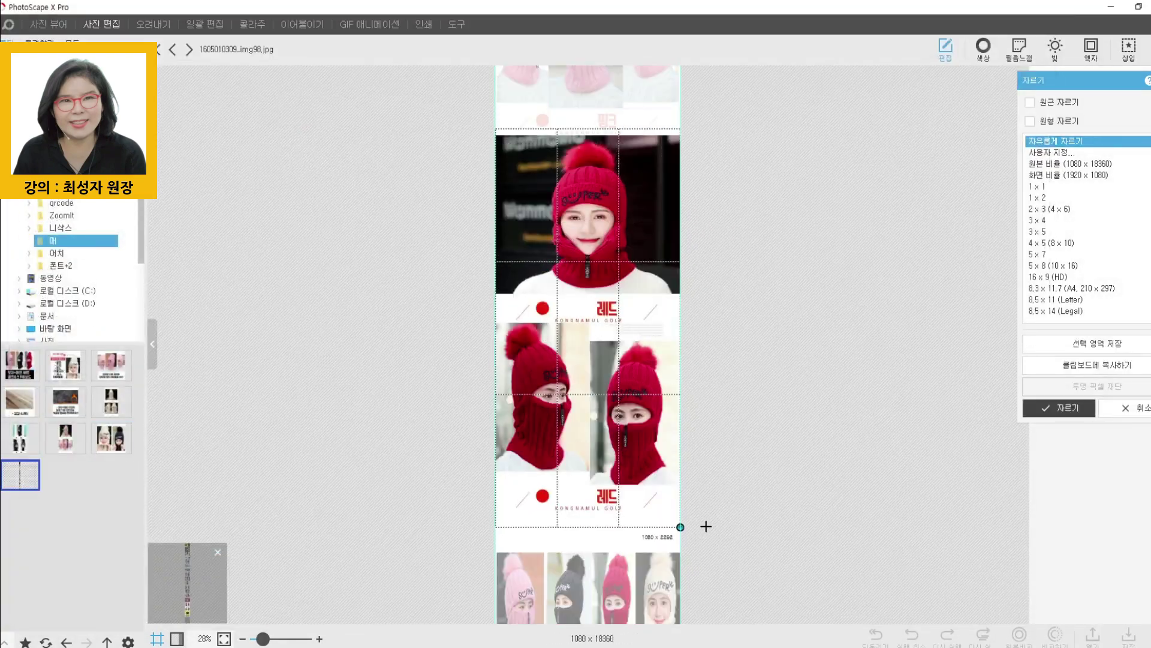
click(1089, 349)
key(Return)
Select the strip showing the hats in four colours above the yellow footer, save it as 1-10, and clear the selection.
drag(463, 277, 484, 268)
drag(668, 363, 708, 406)
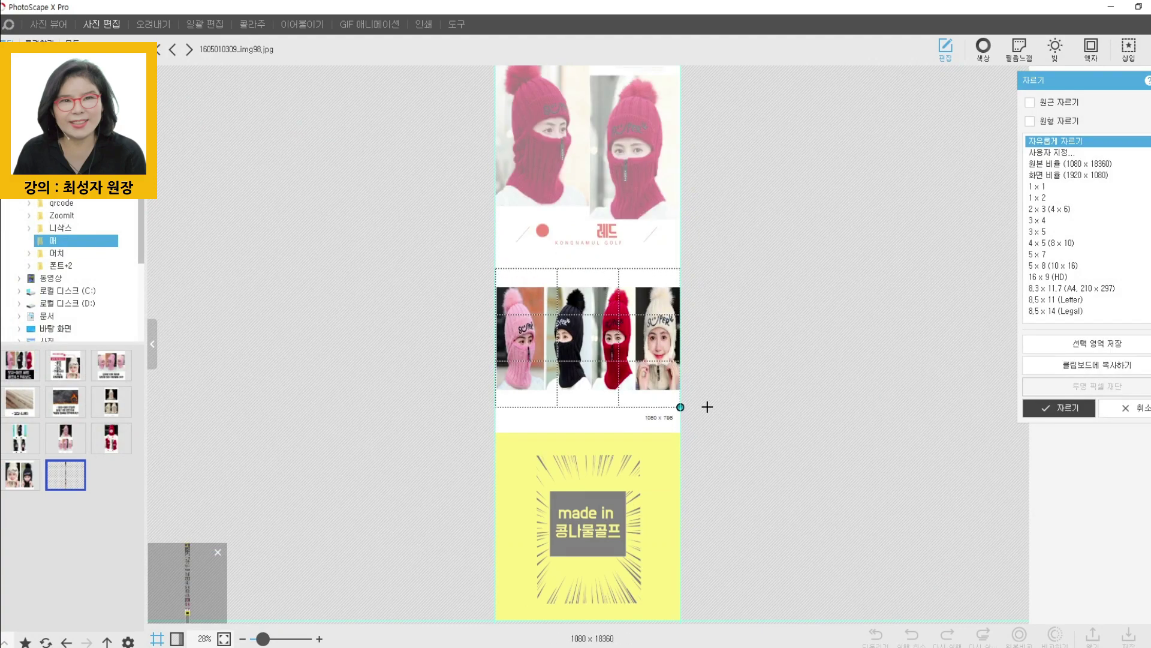
click(1095, 344)
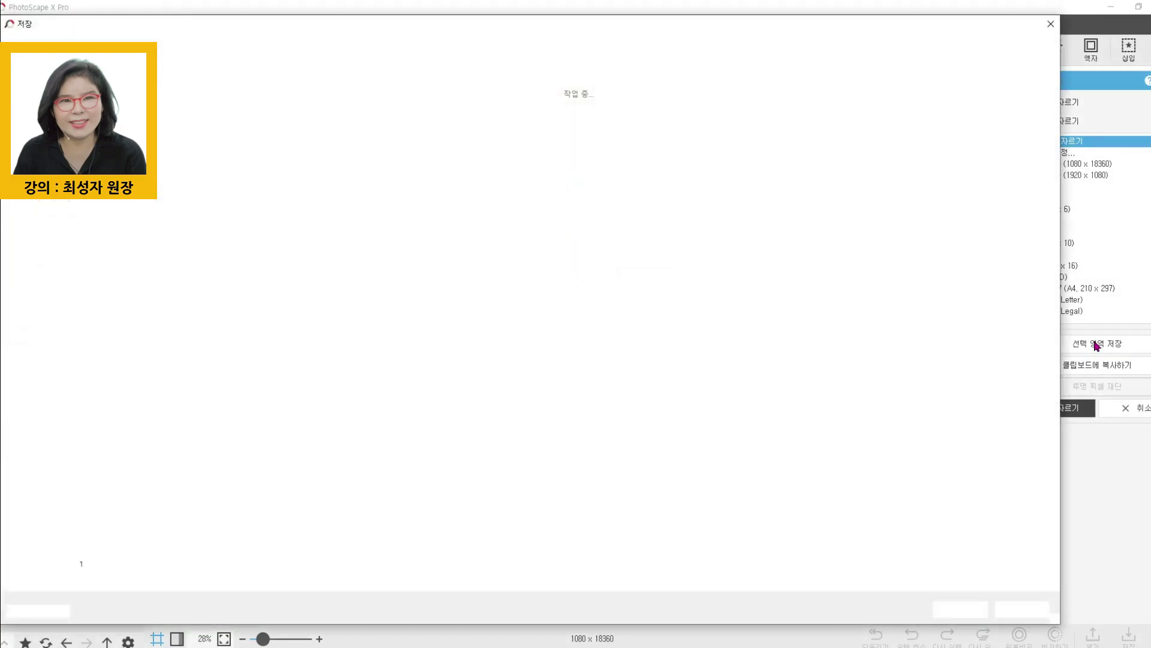
text(1-10)
key(Return)
click(851, 432)
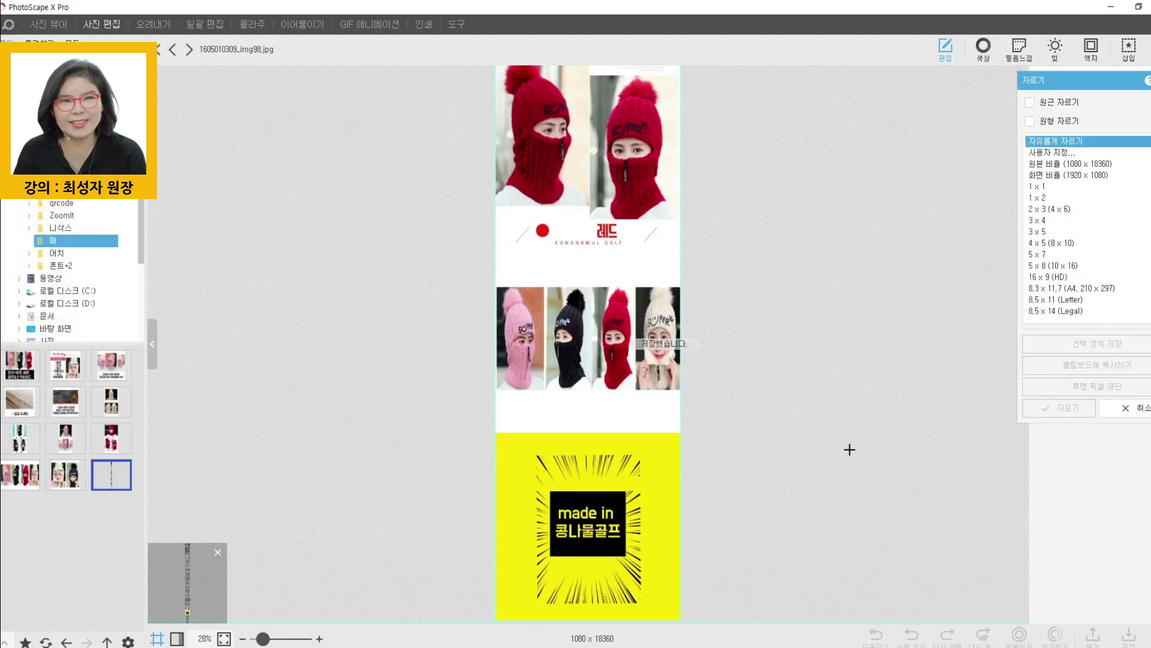
Select only the single black hat photo with the turquoise background, excluding its caption, and save it as 1000-2.
scroll(850, 450, up, 1)
scroll(850, 448, up, 2)
scroll(832, 433, up, 2)
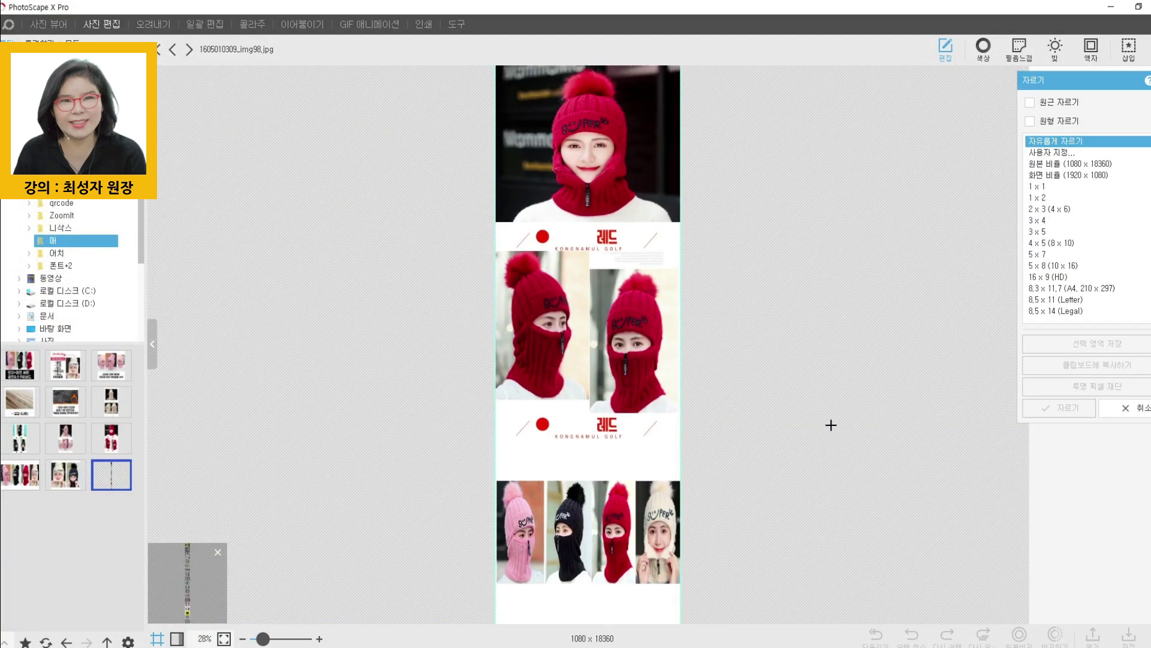
scroll(833, 421, up, 10)
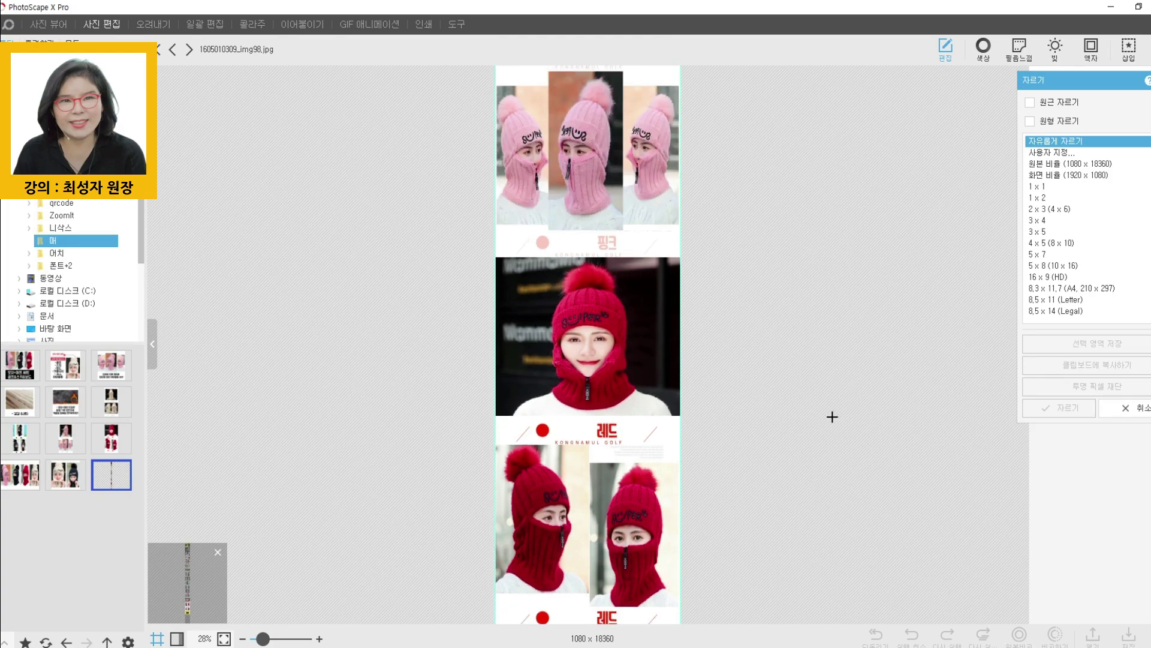
scroll(832, 415, up, 8)
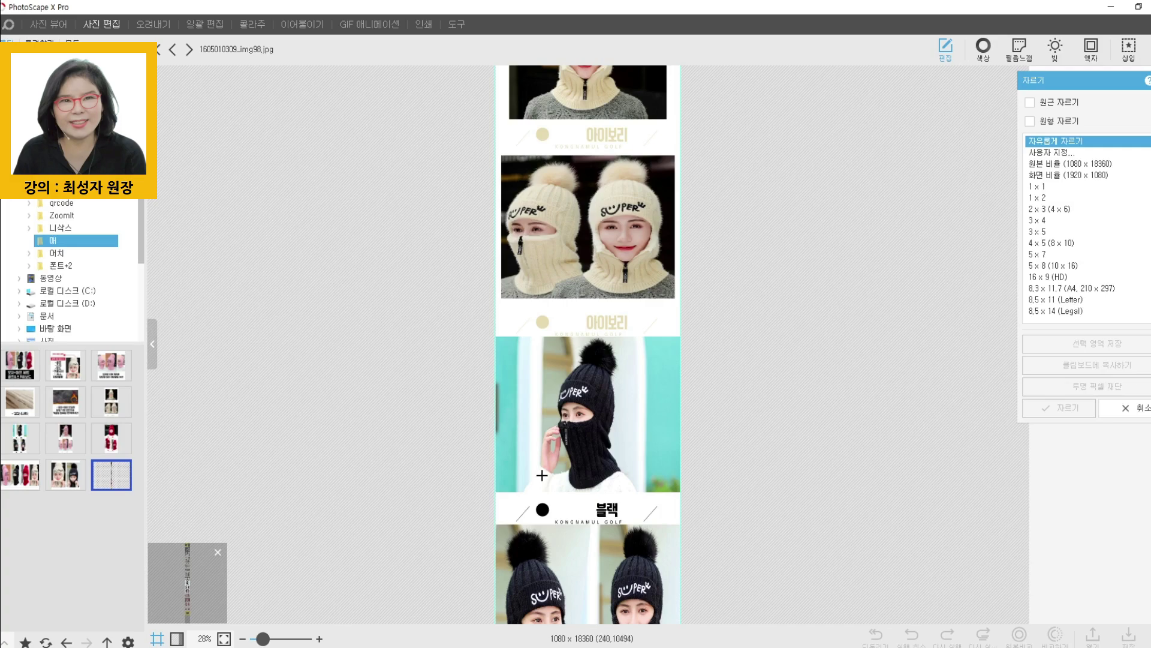
drag(497, 337, 681, 490)
click(1077, 345)
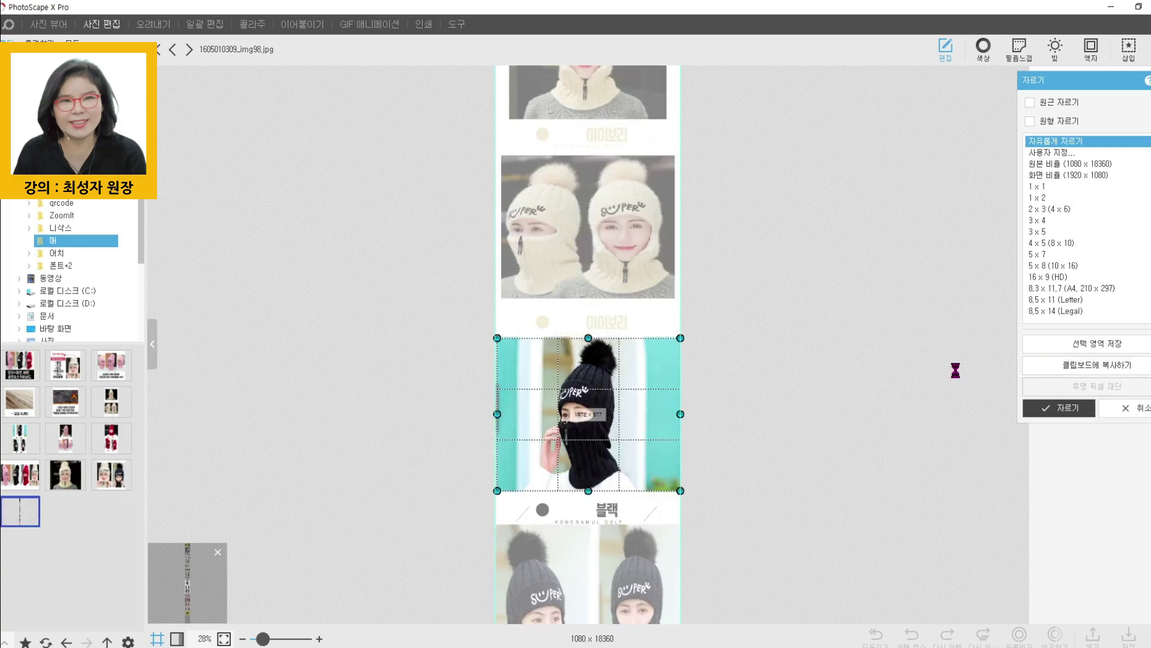
text(1)
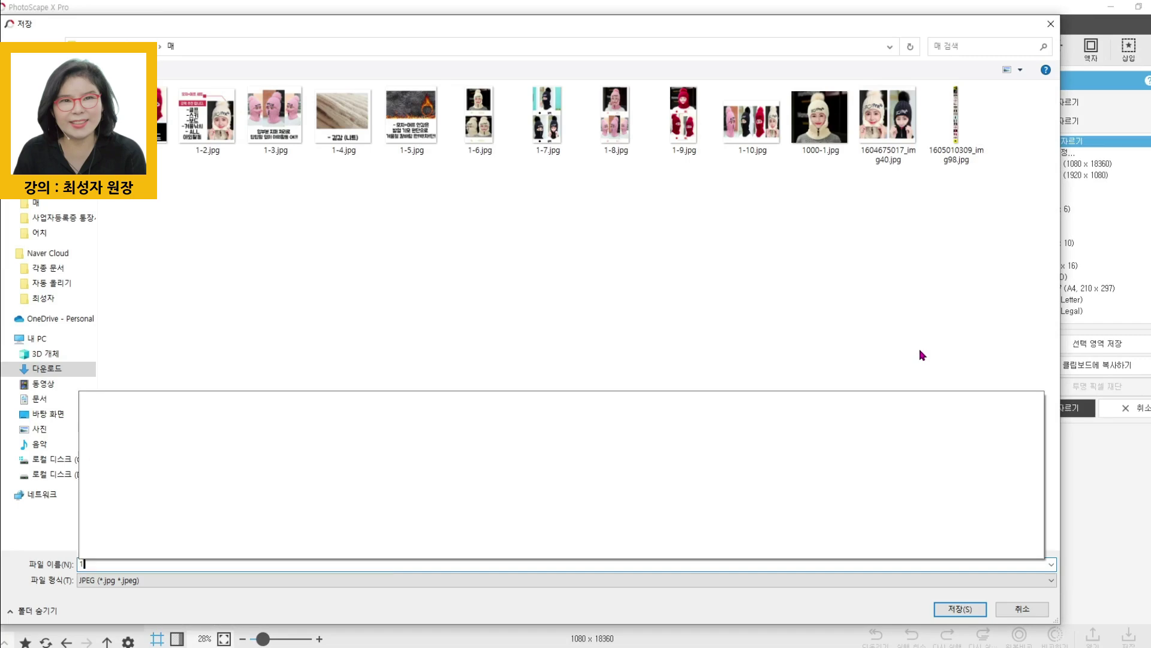
text(000-2)
key(Return)
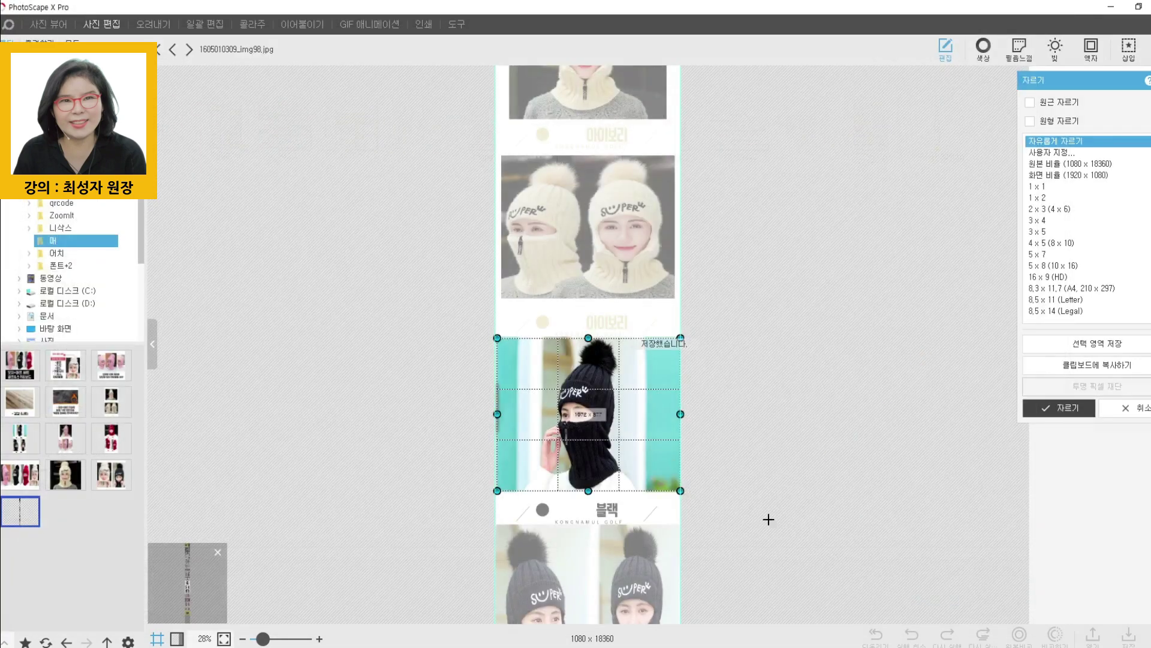
Select only the single pink hat photo with the dark background, excluding its caption, and save it as 1000-3.
scroll(766, 534, down, 5)
scroll(765, 533, down, 2)
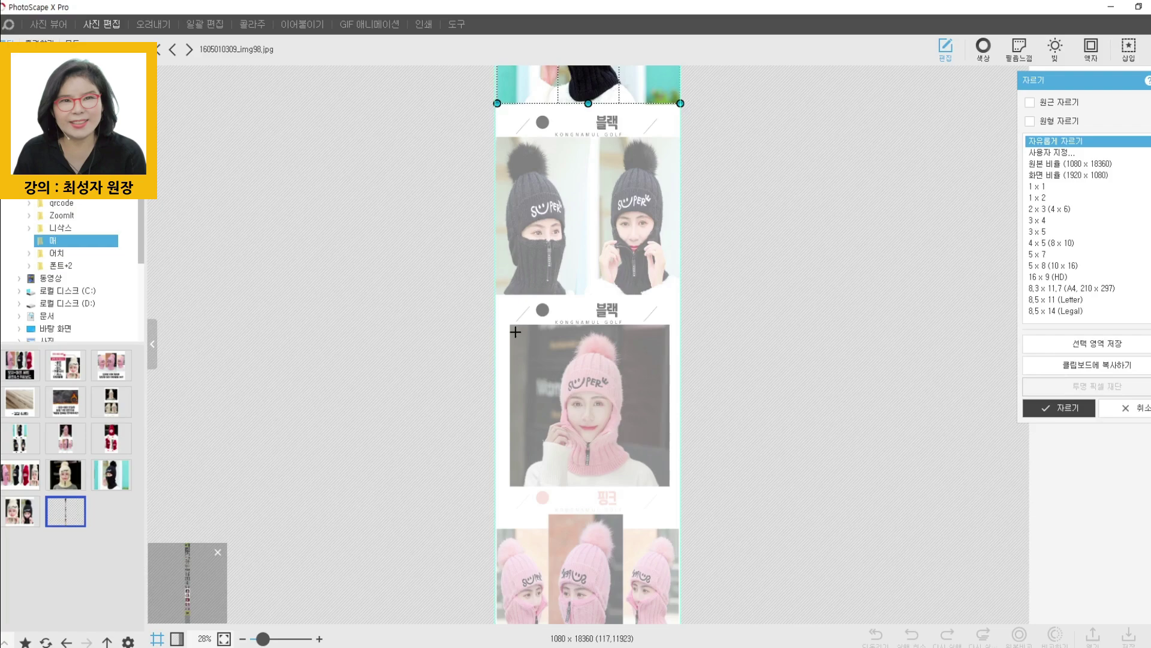
drag(510, 326, 669, 485)
click(1082, 345)
text(1000)
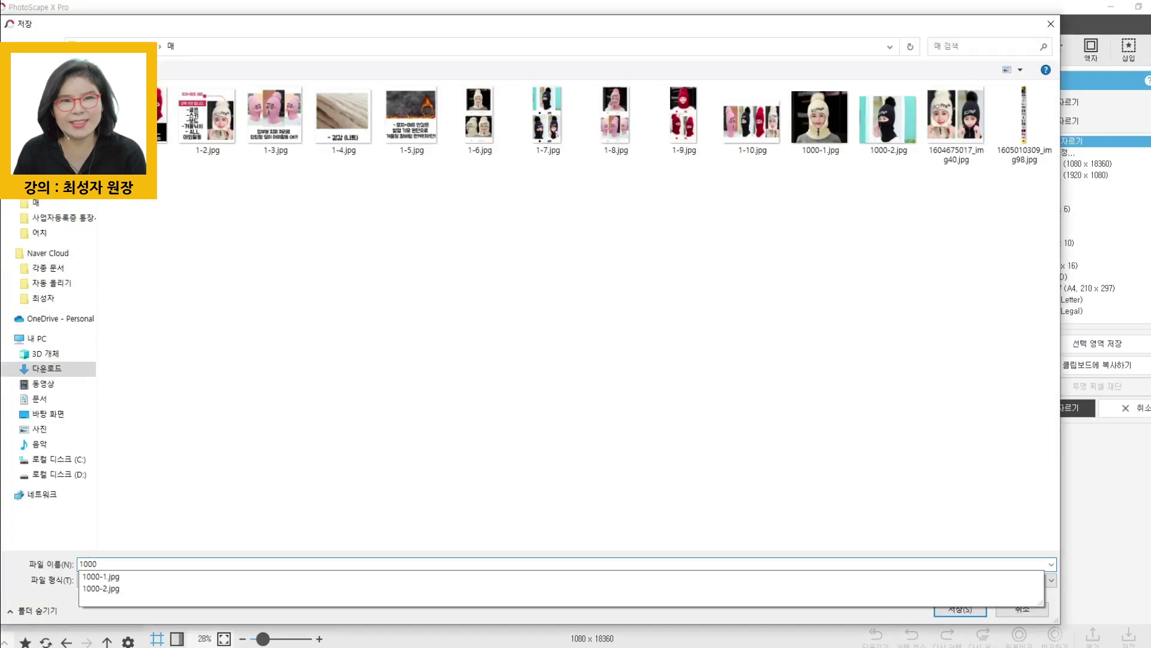
text(-3)
key(Return)
scroll(838, 516, down, 5)
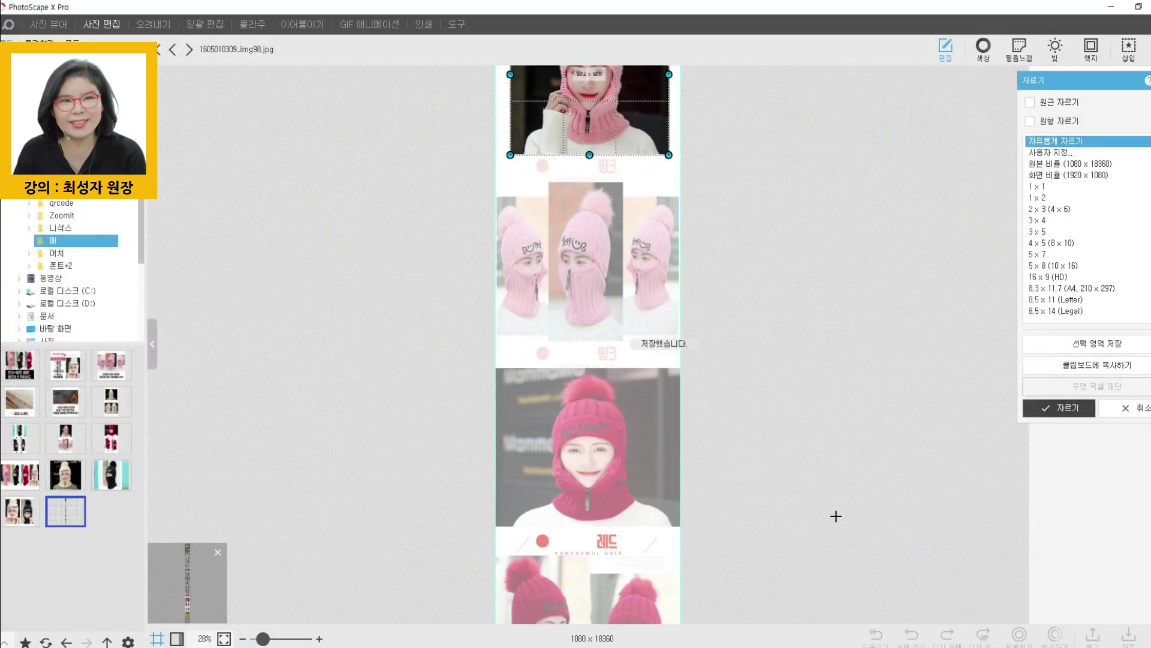
Select only the single red hat photo with the dark background, excluding its caption, and save it as 1000-4.
scroll(531, 439, down, 3)
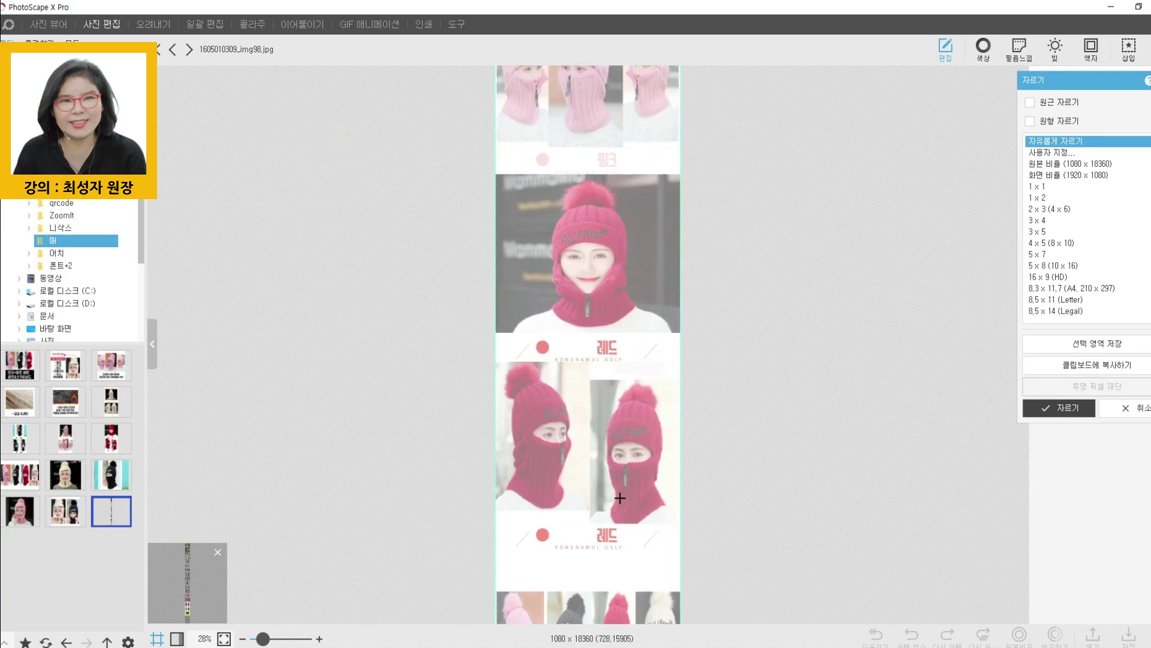
click(1072, 352)
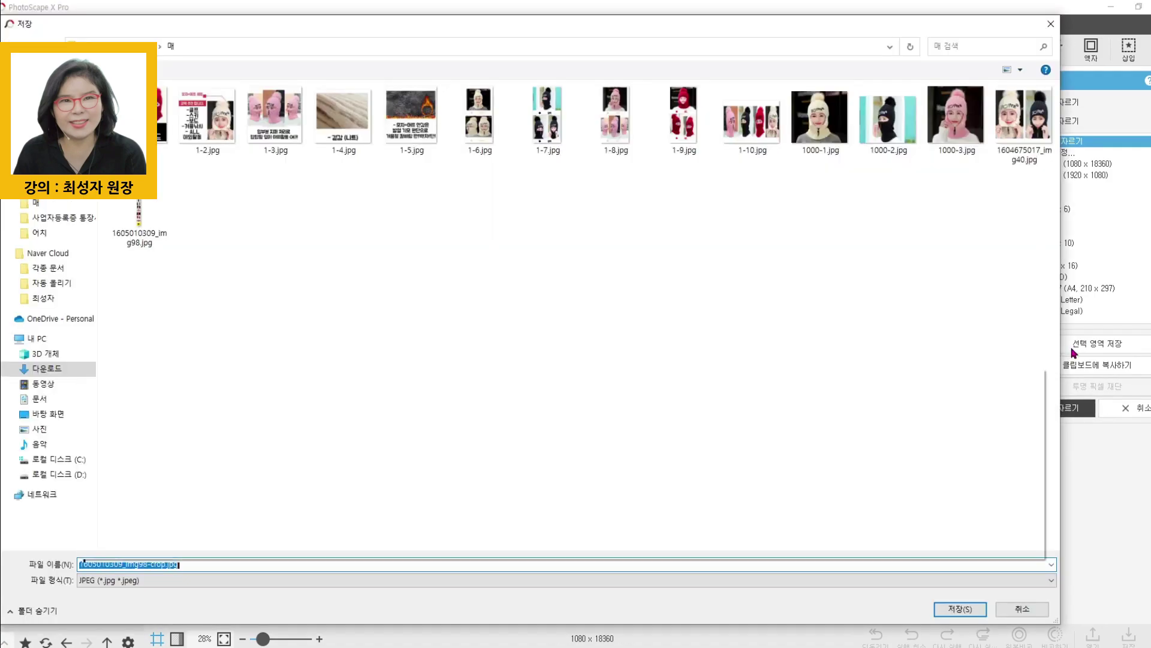
text(1000)
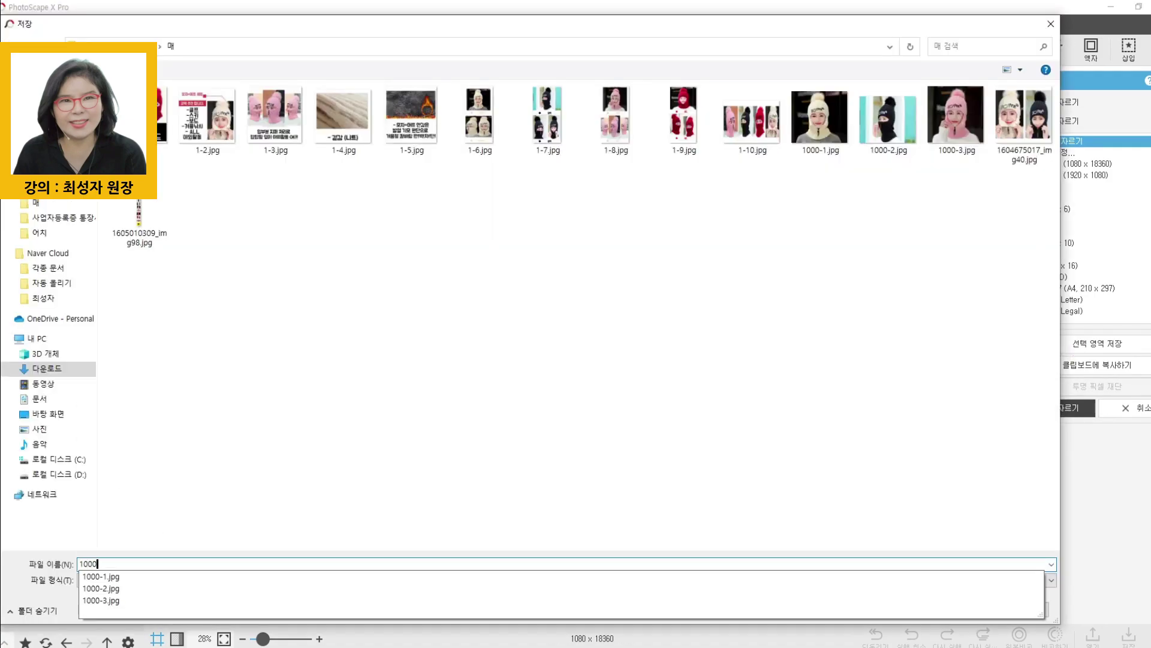
text(-4)
key(Return)
Check the size of the cream hat photo 1000-1.jpg against 1000-2.jpg, and delete 1000-1.jpg.
scroll(807, 439, down, 4)
scroll(804, 439, down, 1)
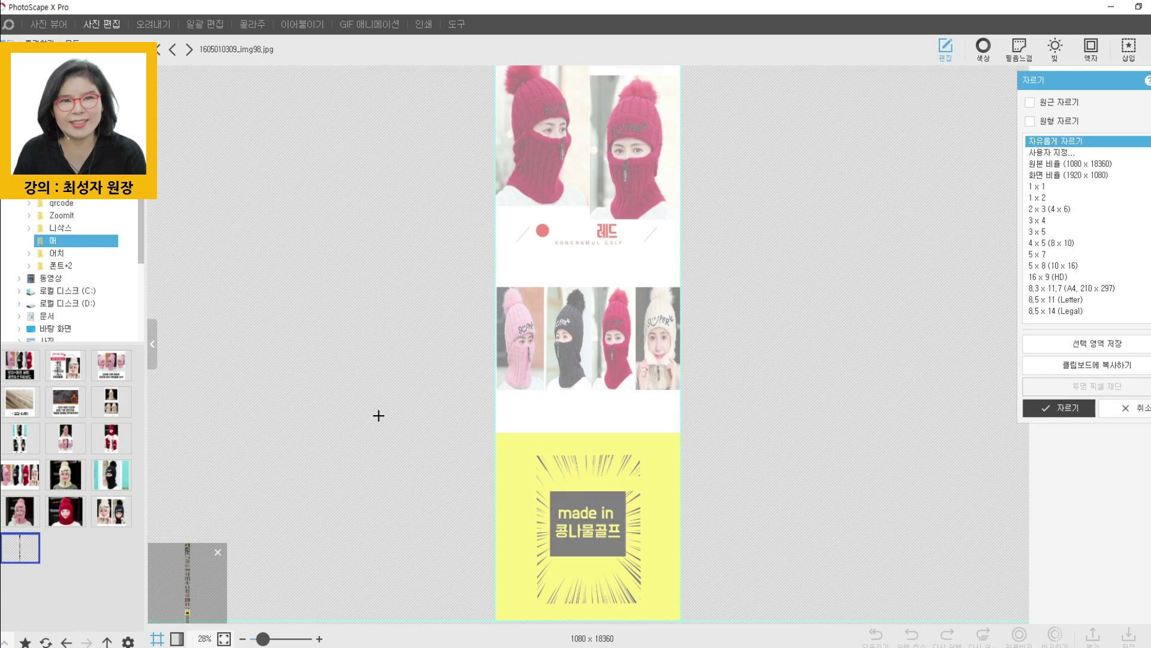
click(66, 474)
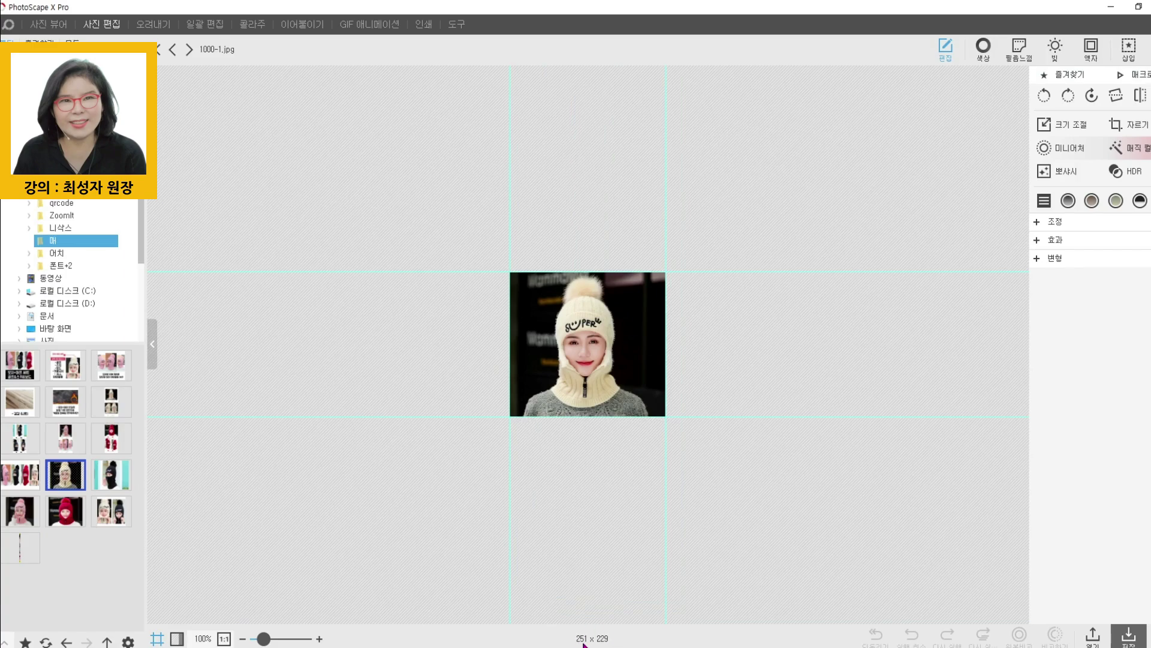
click(110, 474)
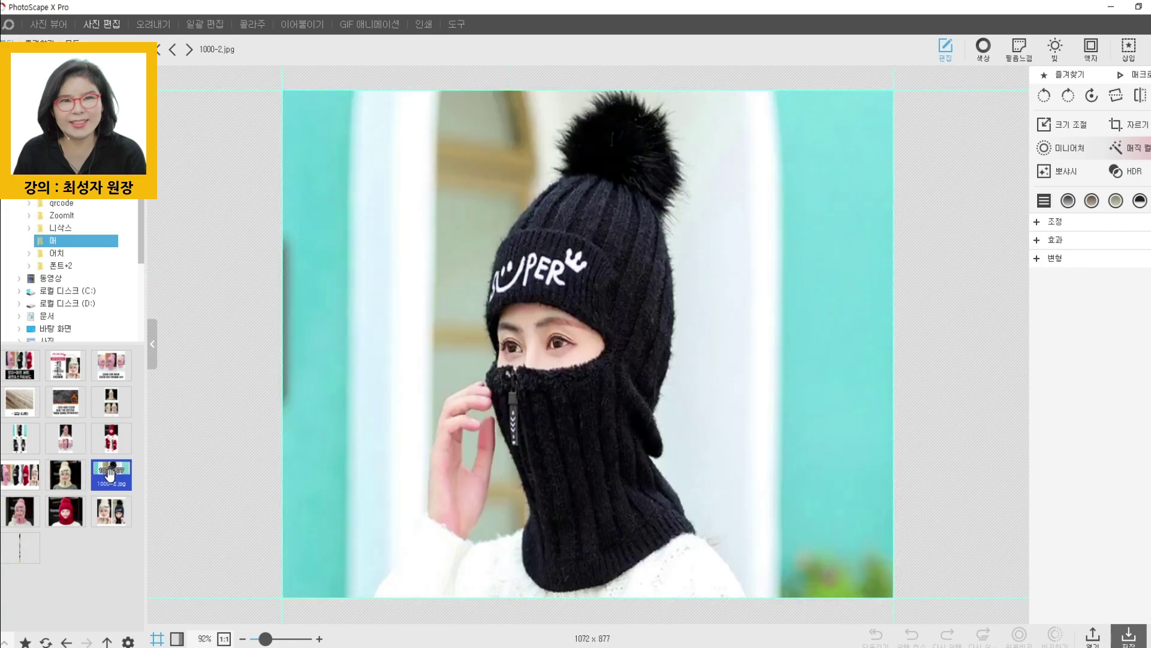
click(62, 475)
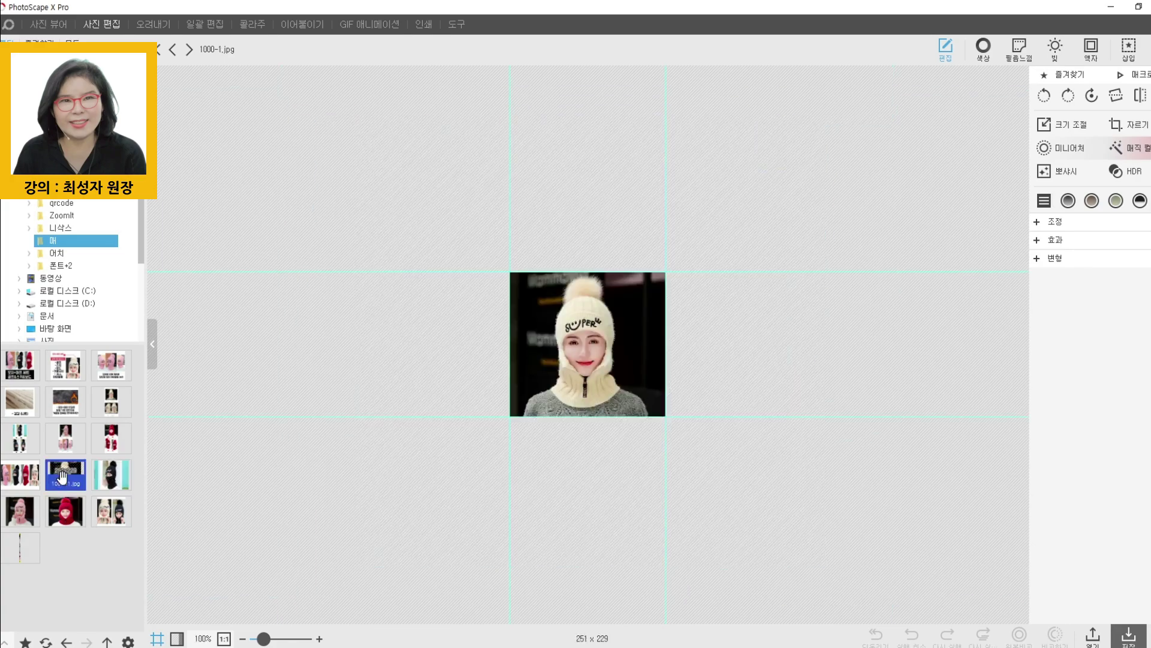
right_click(63, 475)
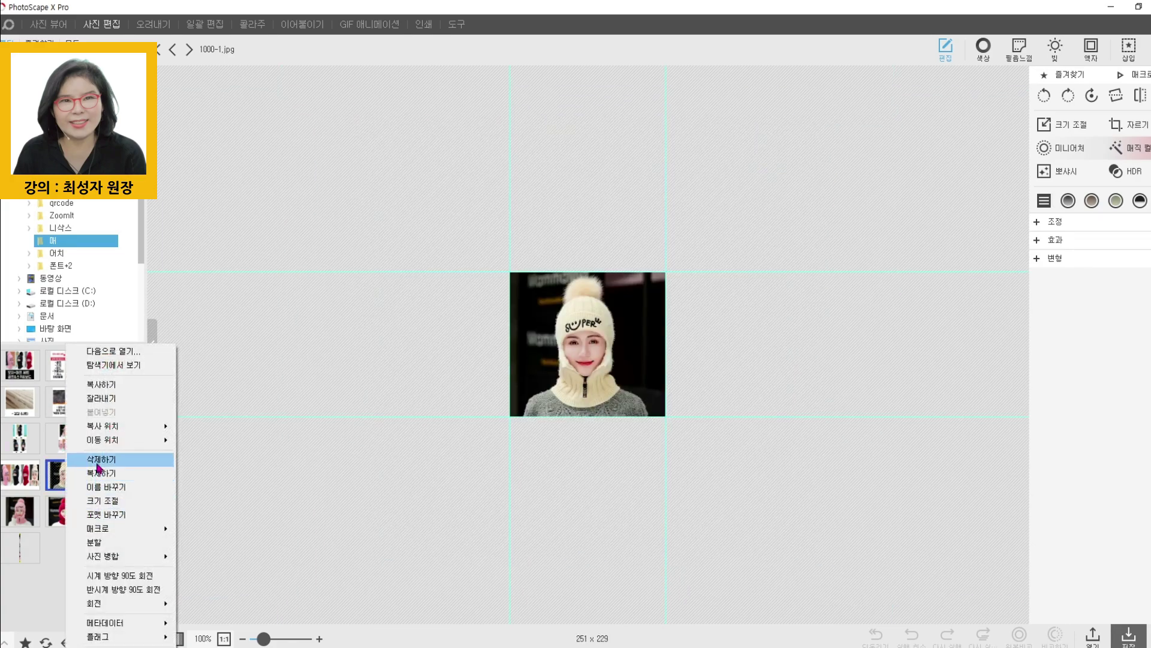
click(131, 461)
click(550, 343)
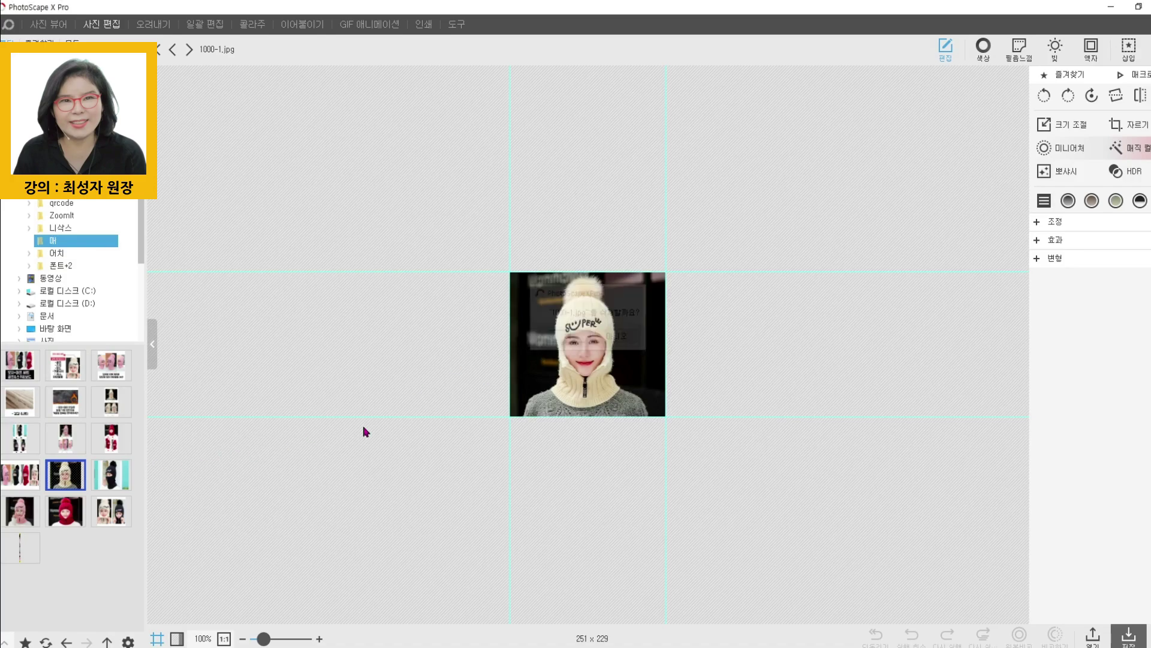
Crop the black hat photo 1000-2.jpg to a 1 x 1 square of about 876 x 876 px centred on the hat, and save it over the original.
click(64, 473)
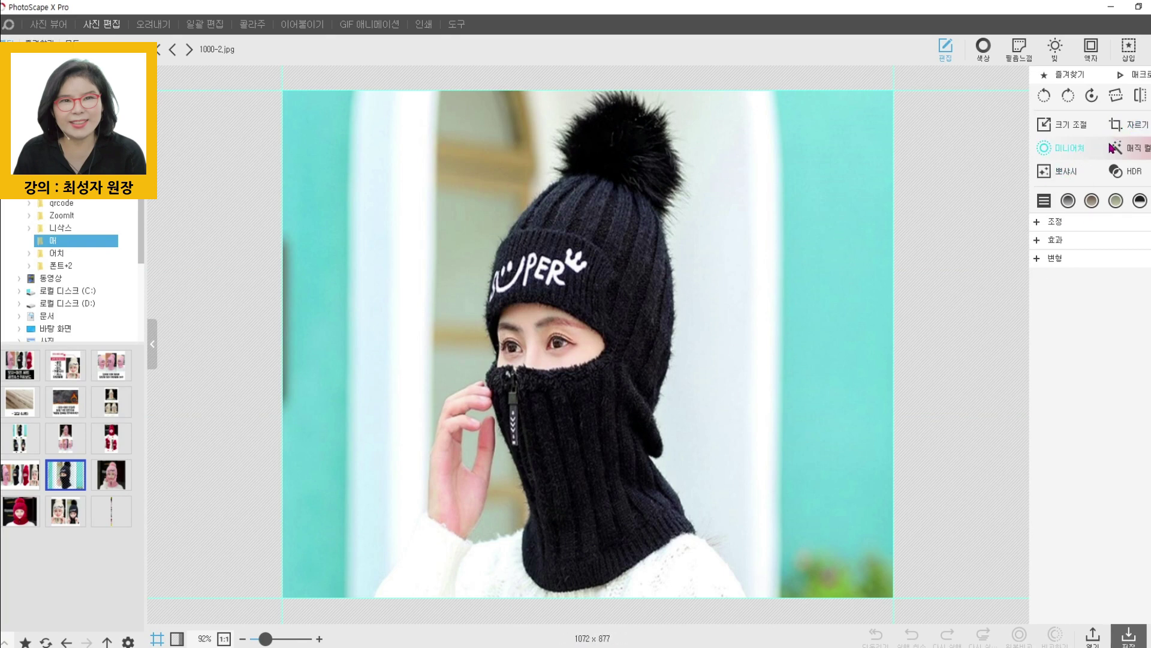
click(1138, 124)
drag(369, 93, 240, 100)
click(1037, 187)
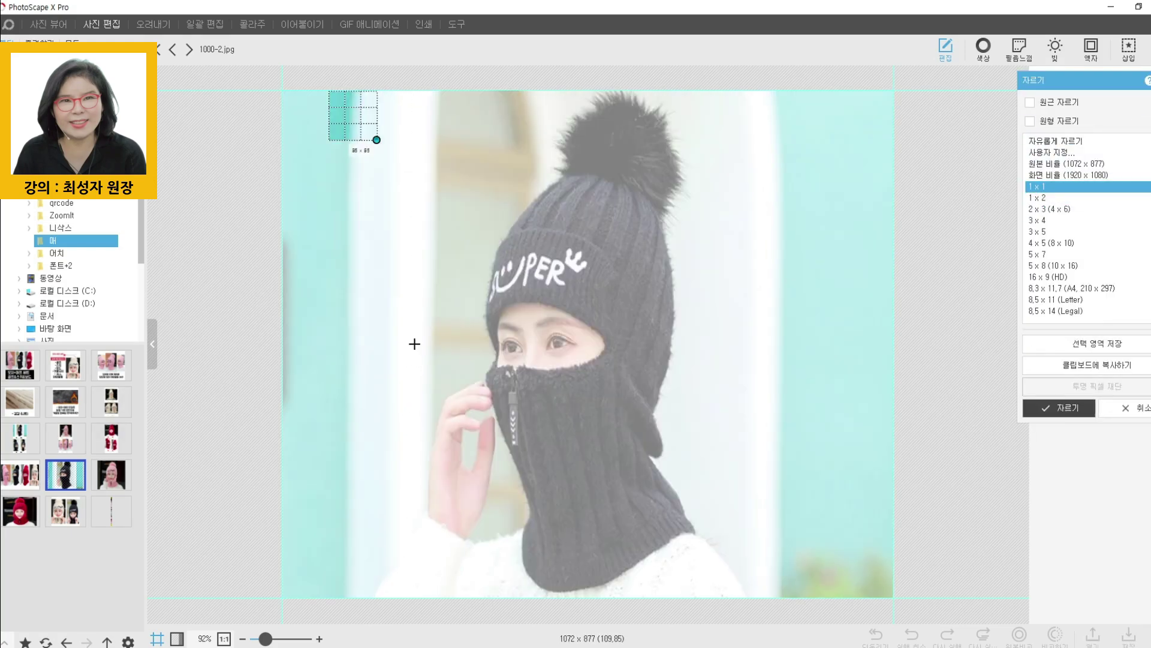
drag(414, 344, 823, 642)
mouse_move(670, 515)
mouse_down()
mouse_move(690, 521)
mouse_move(679, 520)
mouse_up()
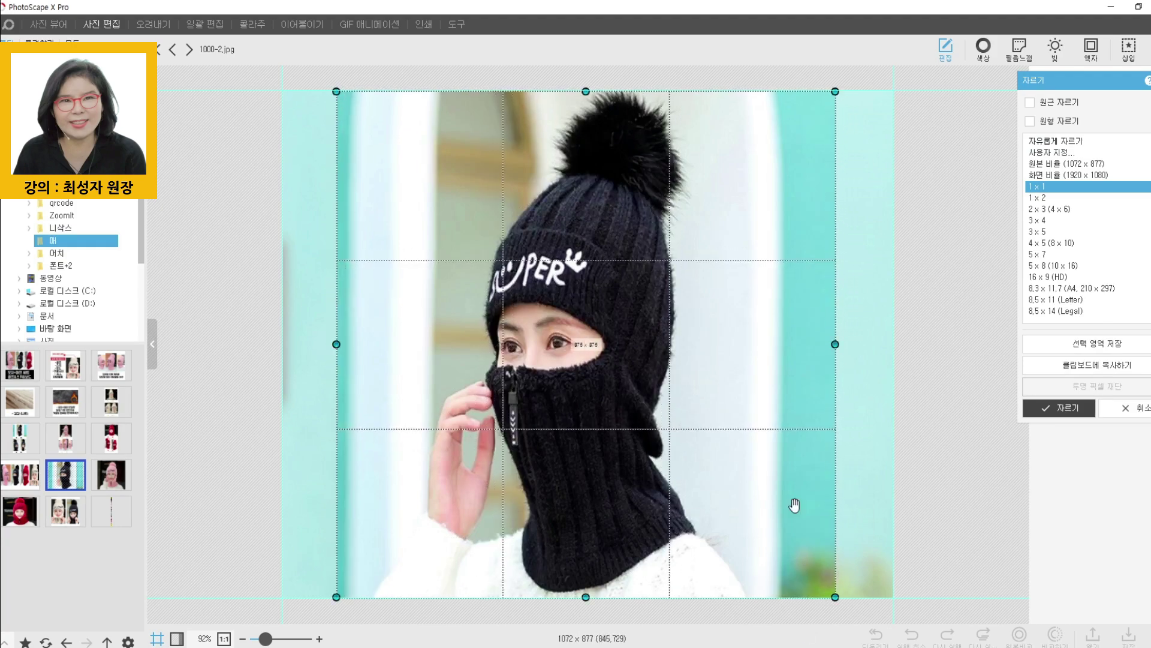
click(1058, 408)
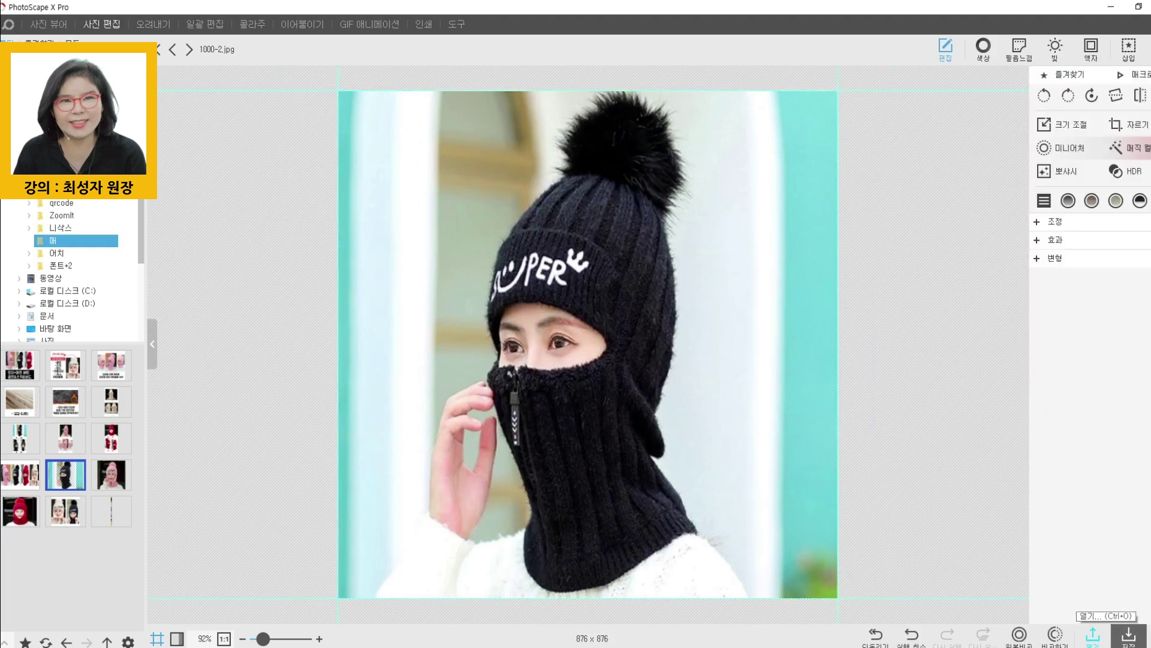
click(1130, 639)
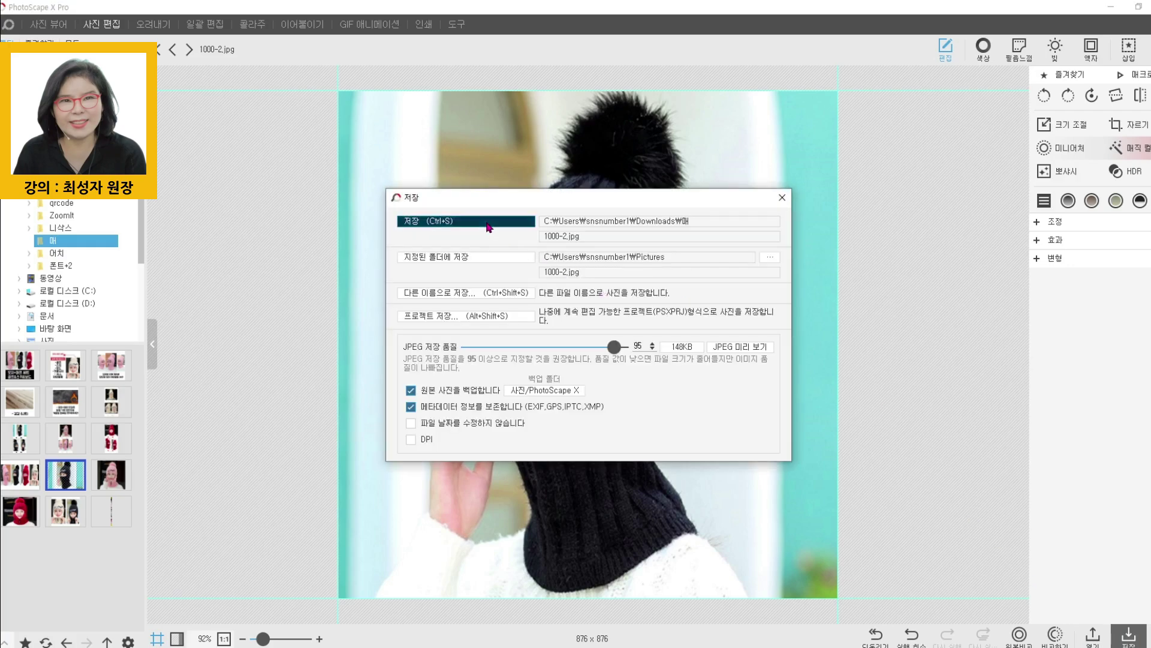
click(466, 227)
Resize the black hat photo 1000-2.jpg to 1000 x 1000 px and save it under the same name.
click(111, 475)
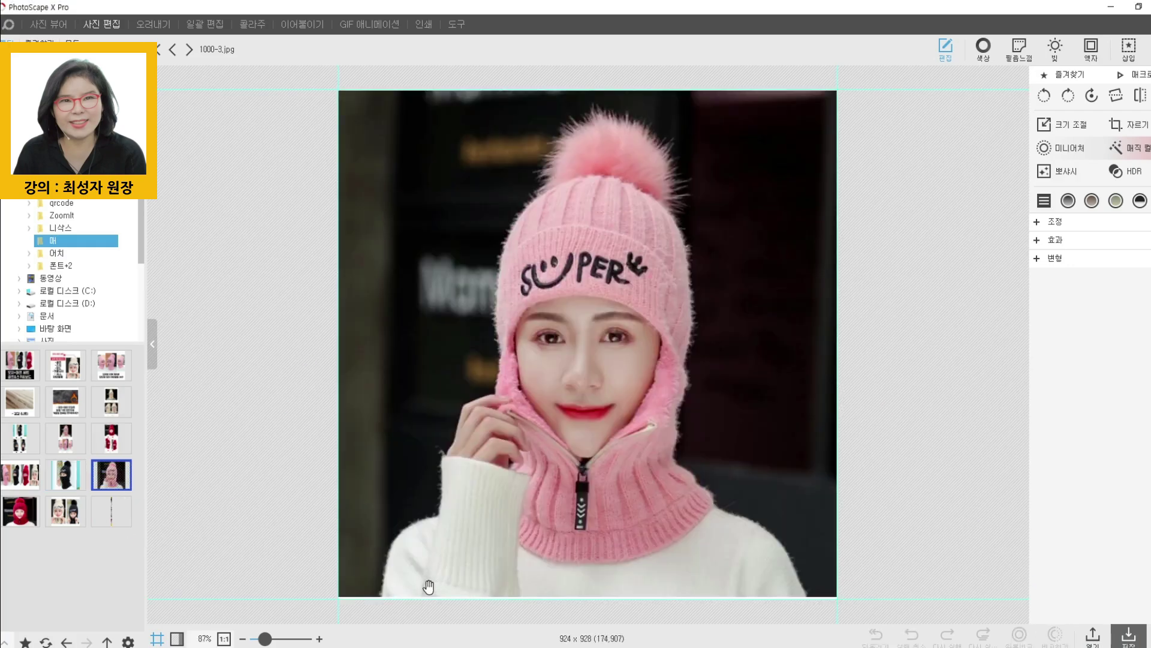
click(65, 474)
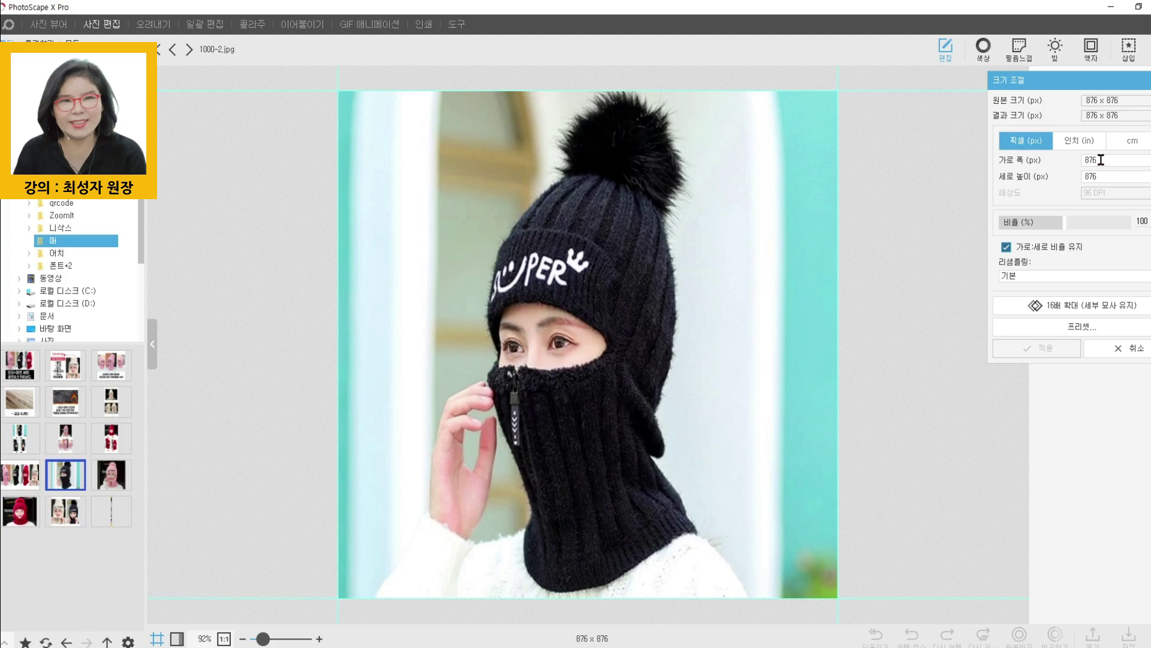
text(1000)
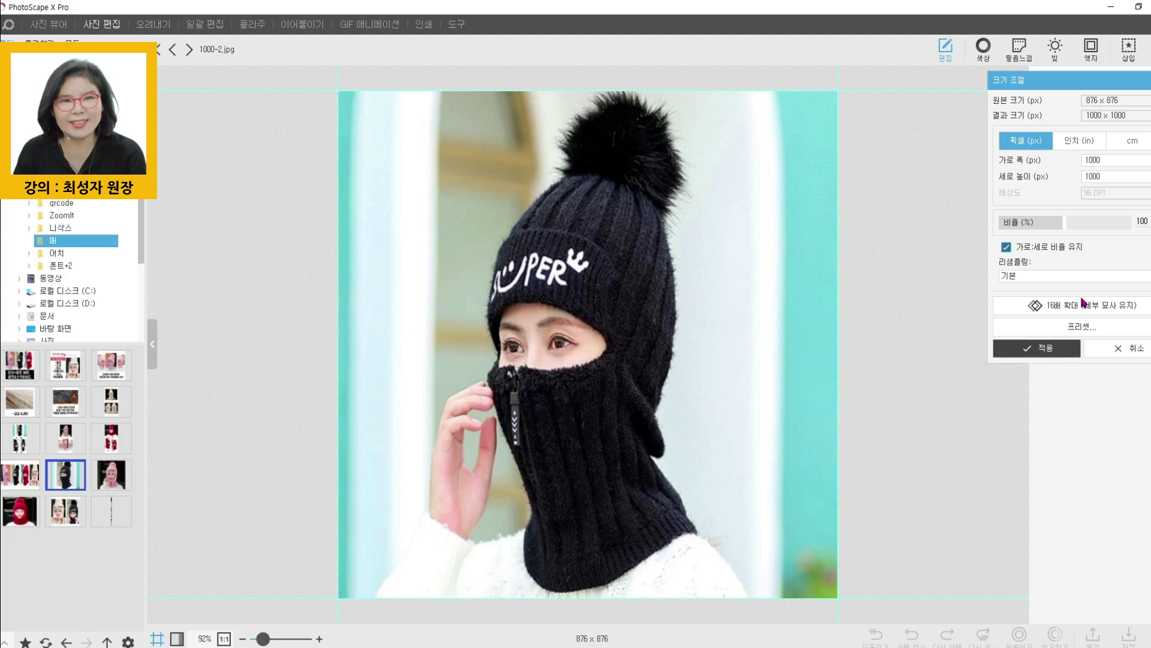
click(1037, 353)
click(1128, 634)
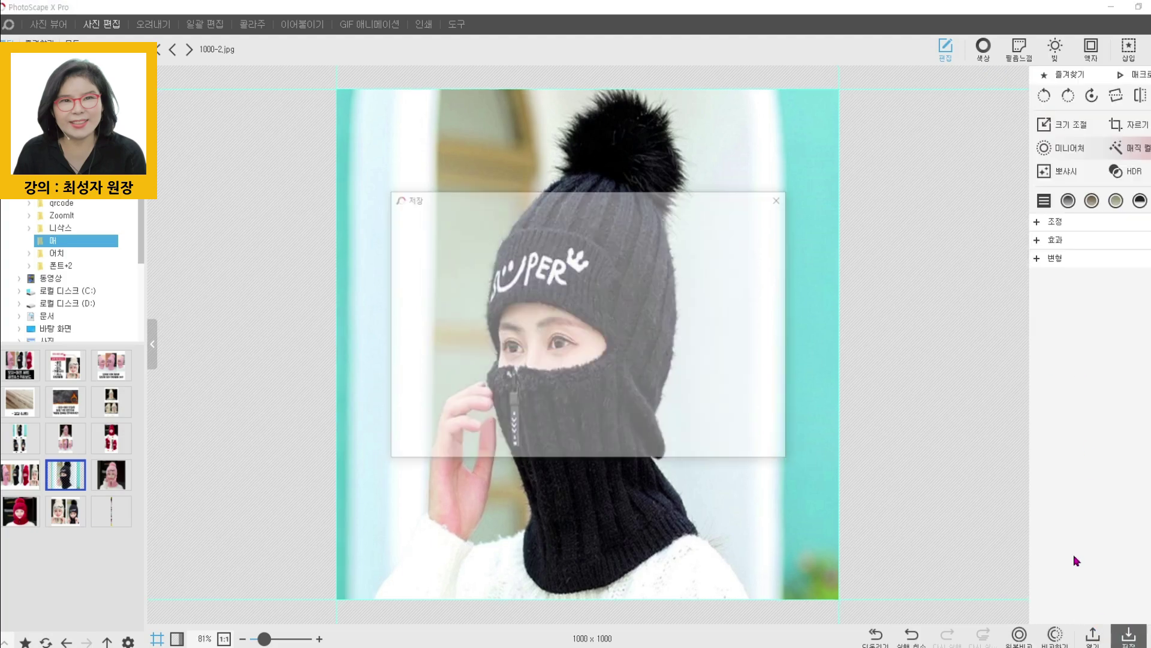
click(457, 223)
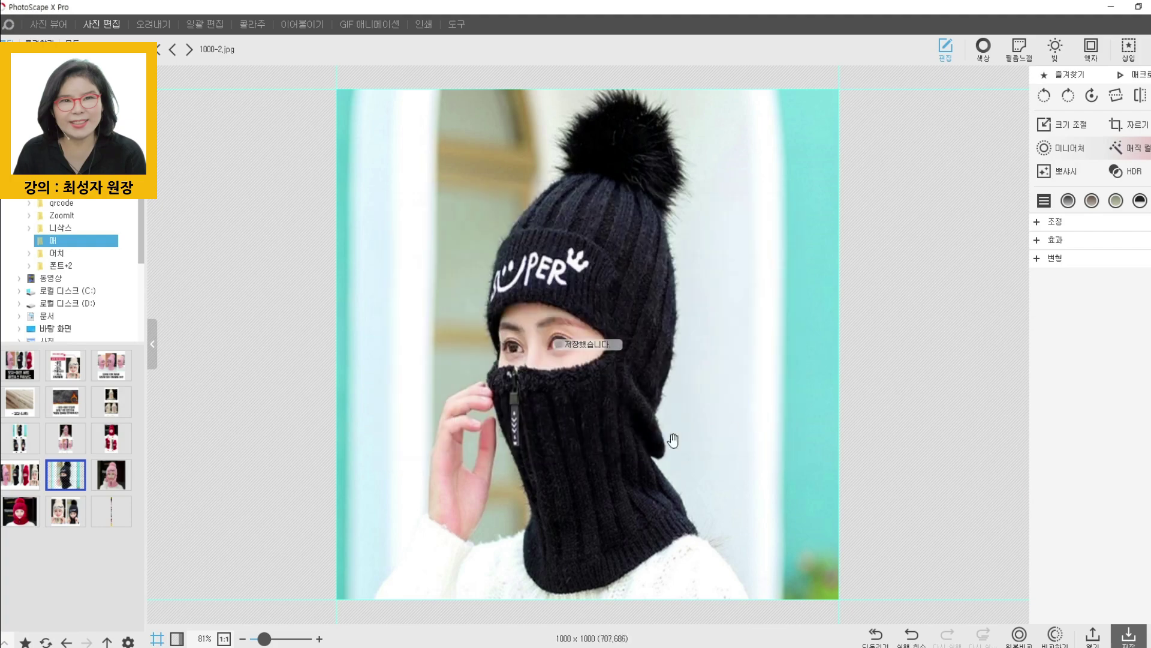
Crop the pink hat photo 1000-3.jpg to a 1 x 1 square of about 920 x 920 px covering nearly the whole picture.
click(106, 473)
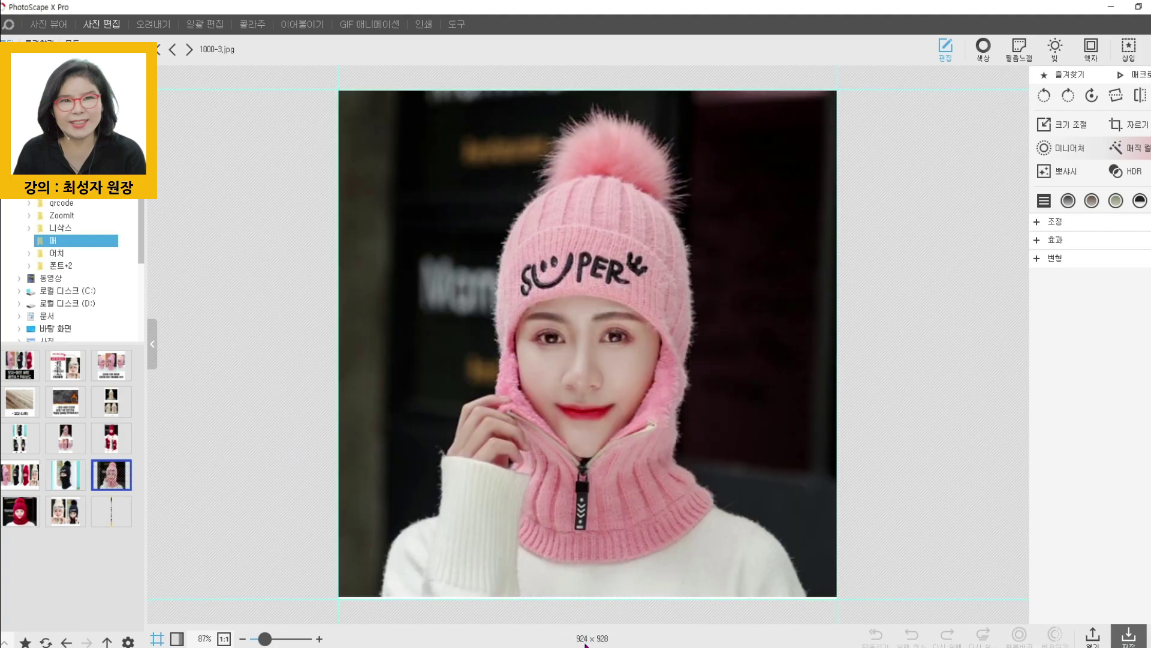
click(1127, 124)
click(1053, 139)
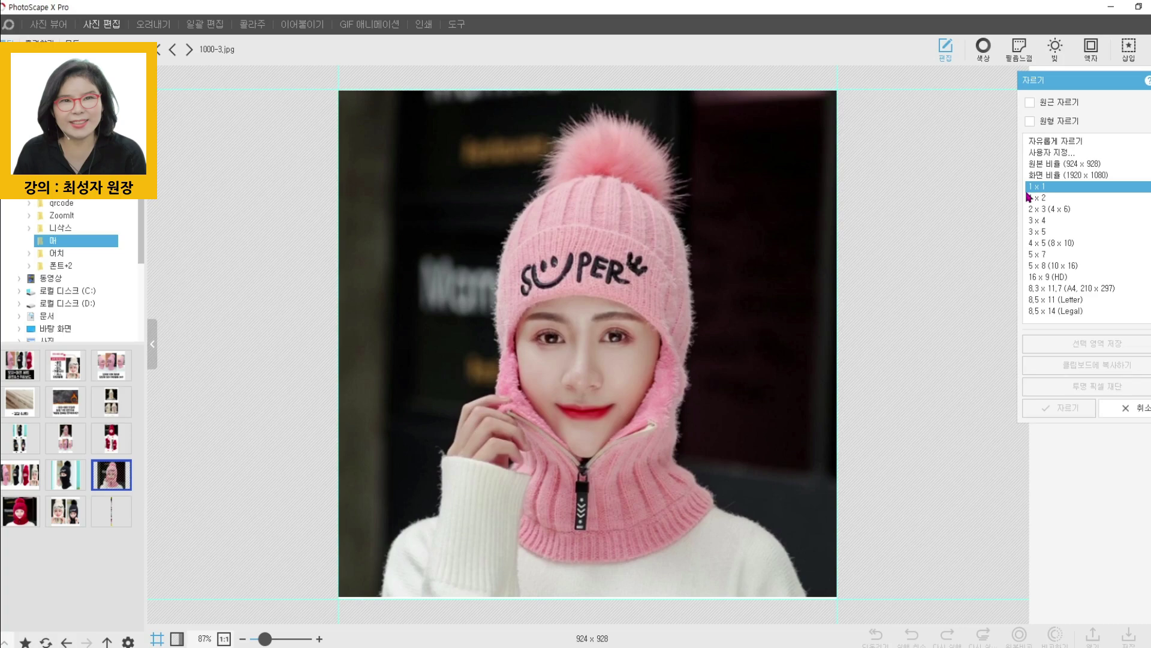
drag(339, 95, 837, 598)
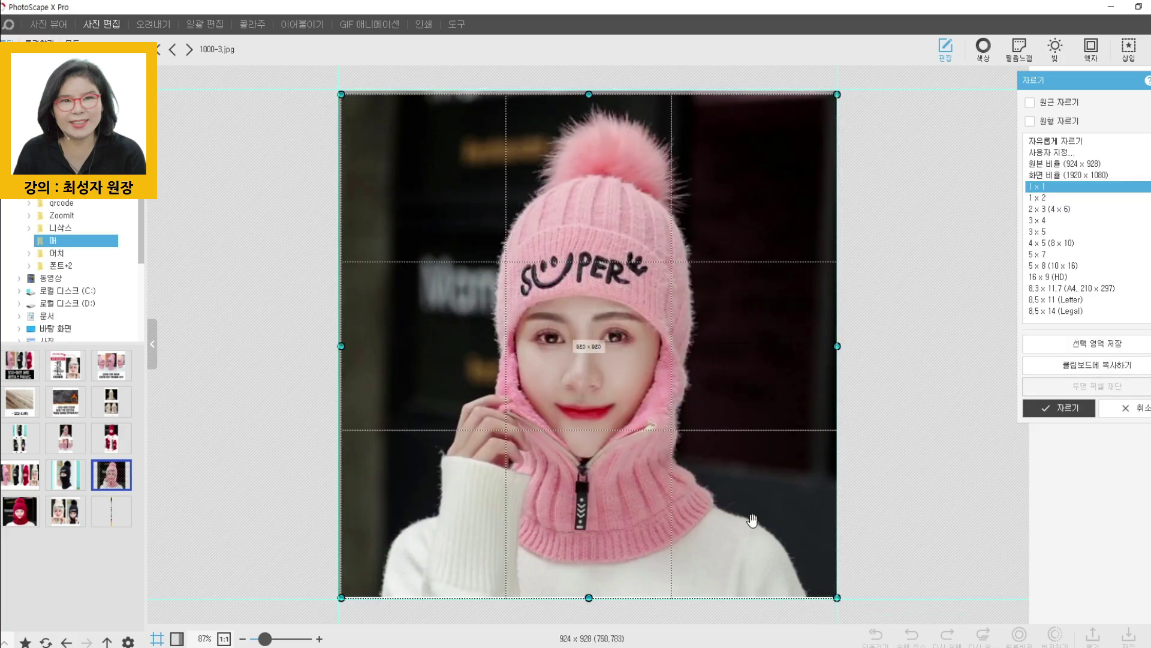
click(1058, 414)
Resize the pink hat photo 1000-3.jpg to 1000 x 1000 px and save it under the same name.
click(1060, 127)
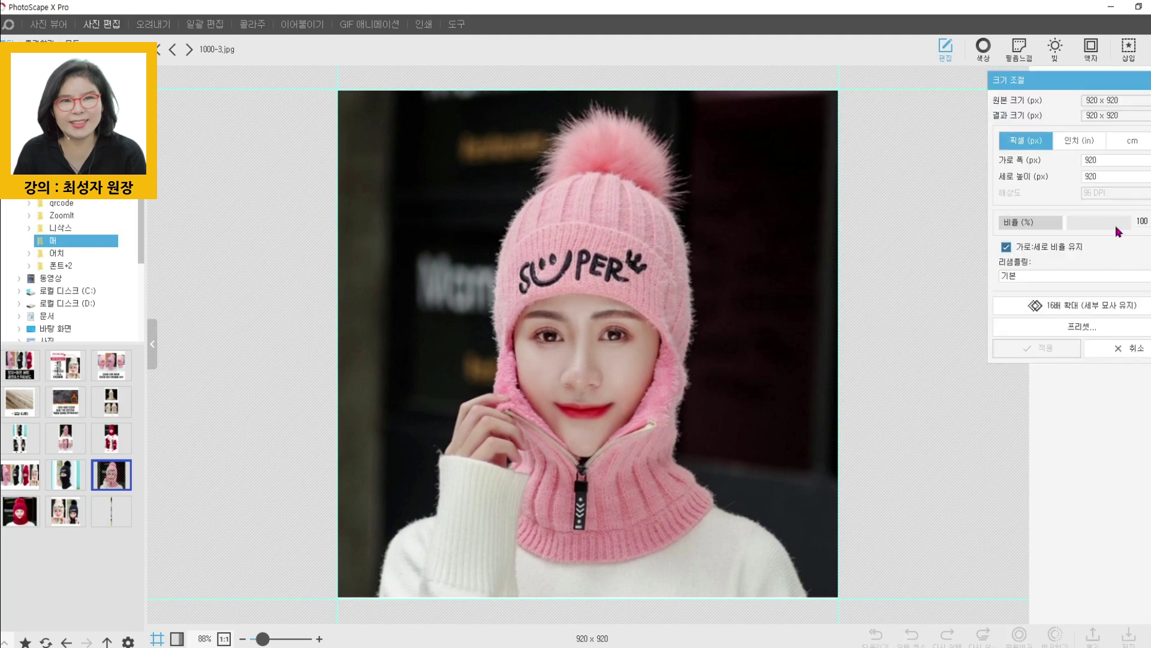
text(1000)
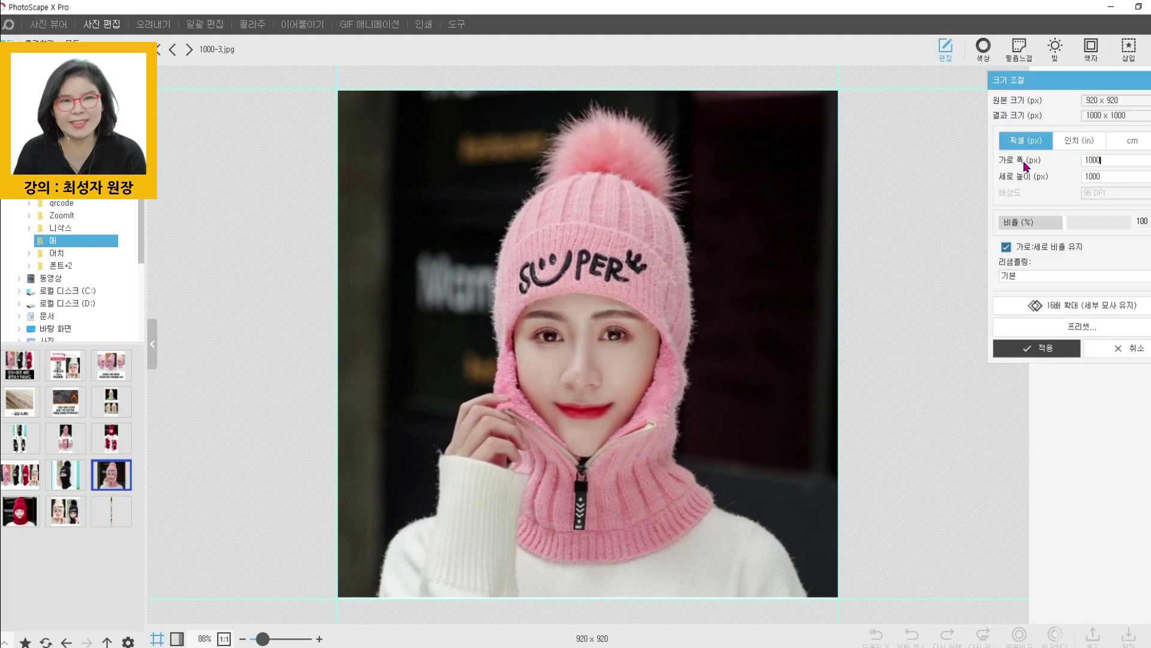
click(1038, 348)
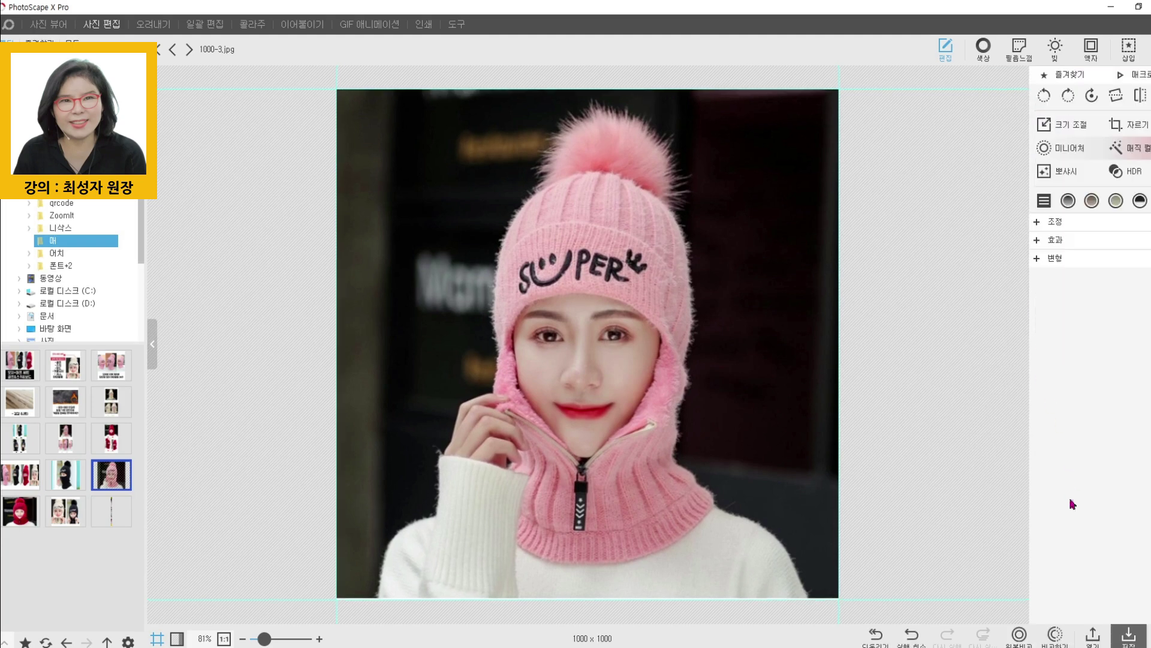
click(1127, 634)
key(Return)
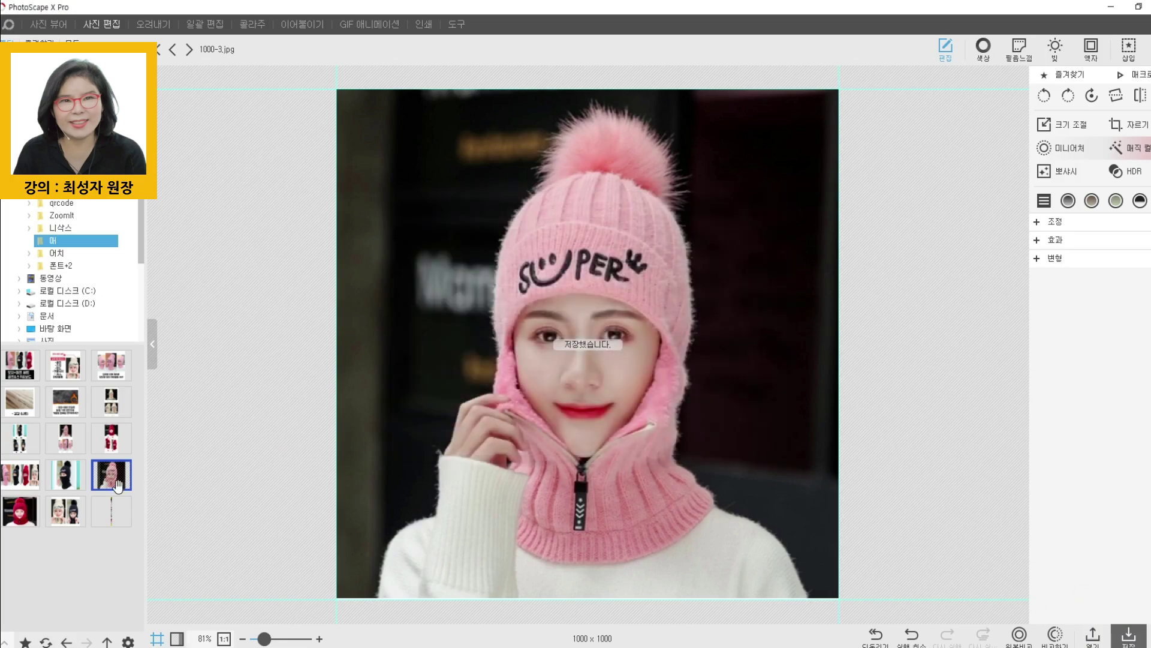
Crop the red hat photo 1000-4.jpg to a 1 x 1 square of about 899 x 899 px centred on the hat.
click(21, 508)
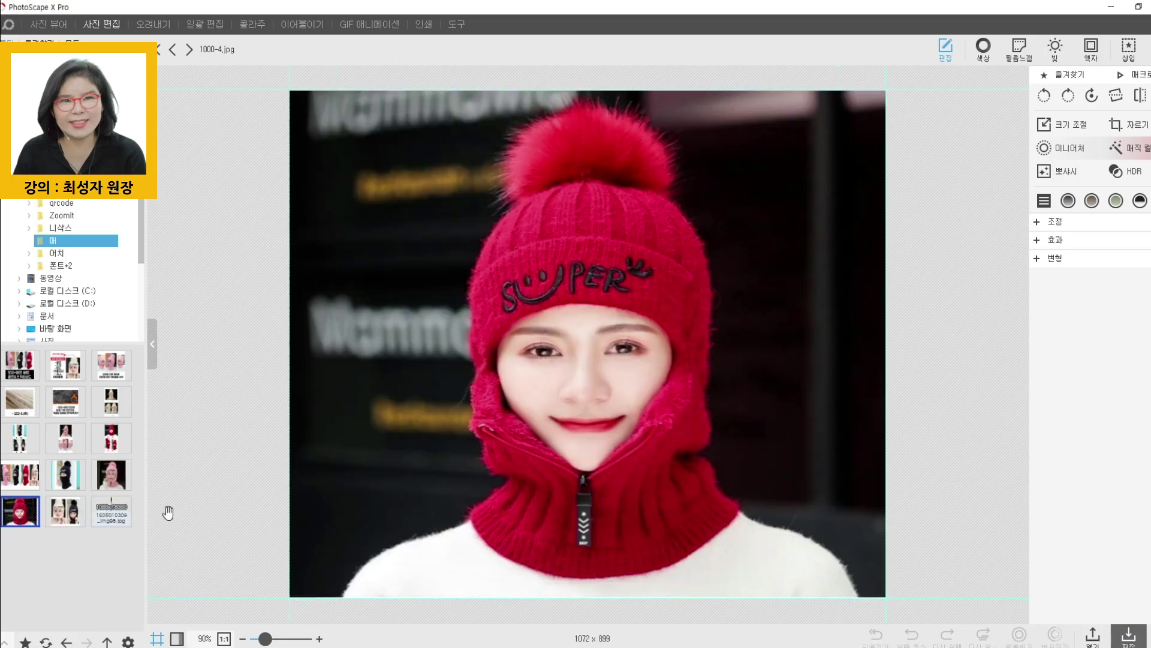
click(1134, 125)
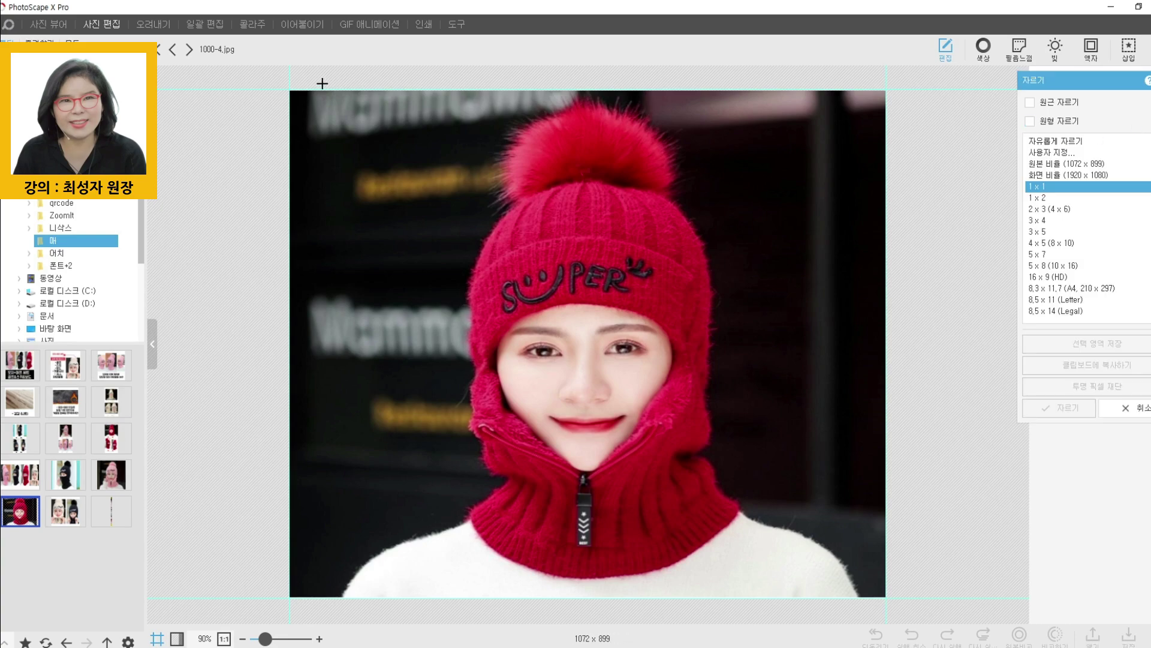
drag(324, 90, 831, 634)
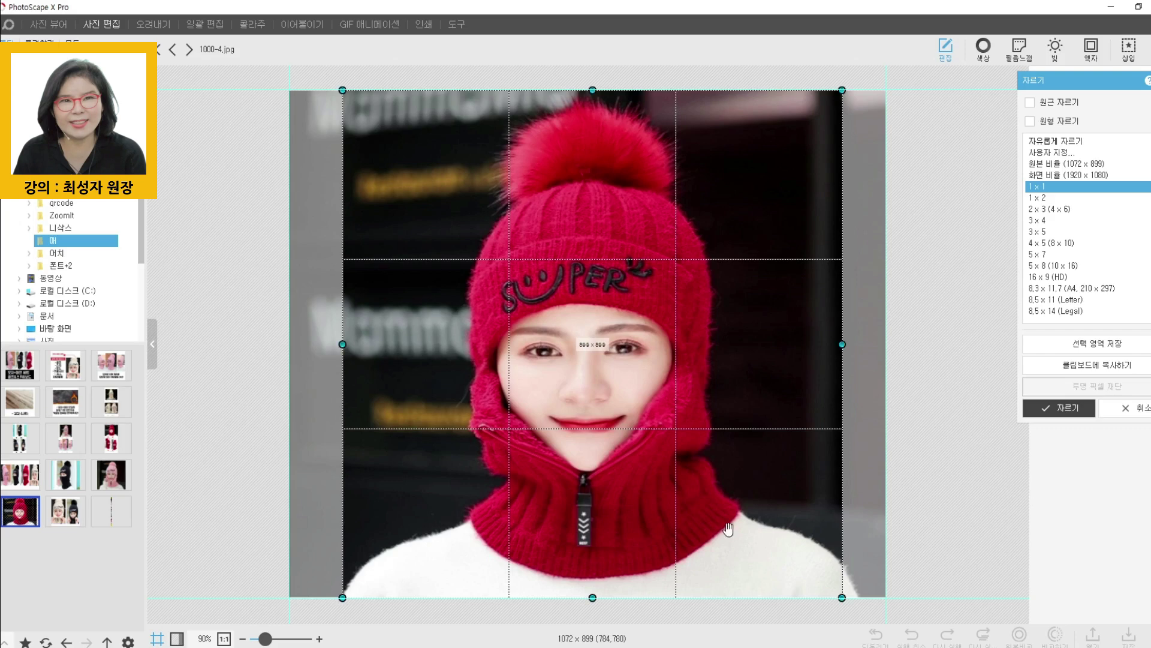
click(1062, 407)
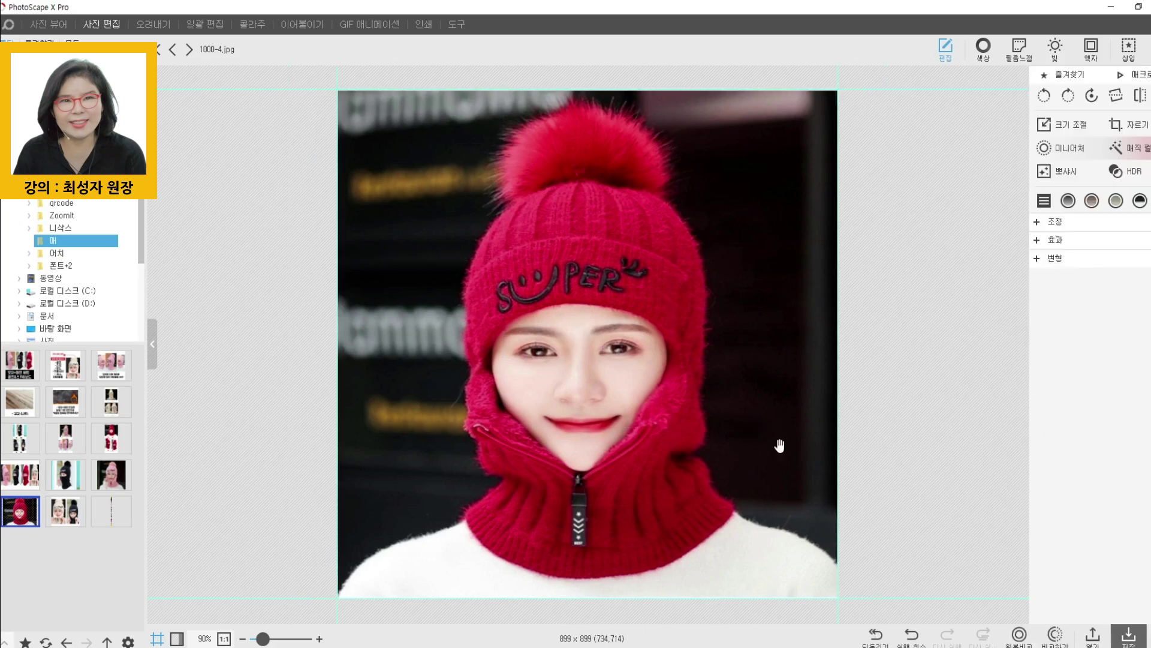
Resize the red hat photo 1000-4.jpg to 1000 x 1000 px and save it under the same name.
click(1070, 126)
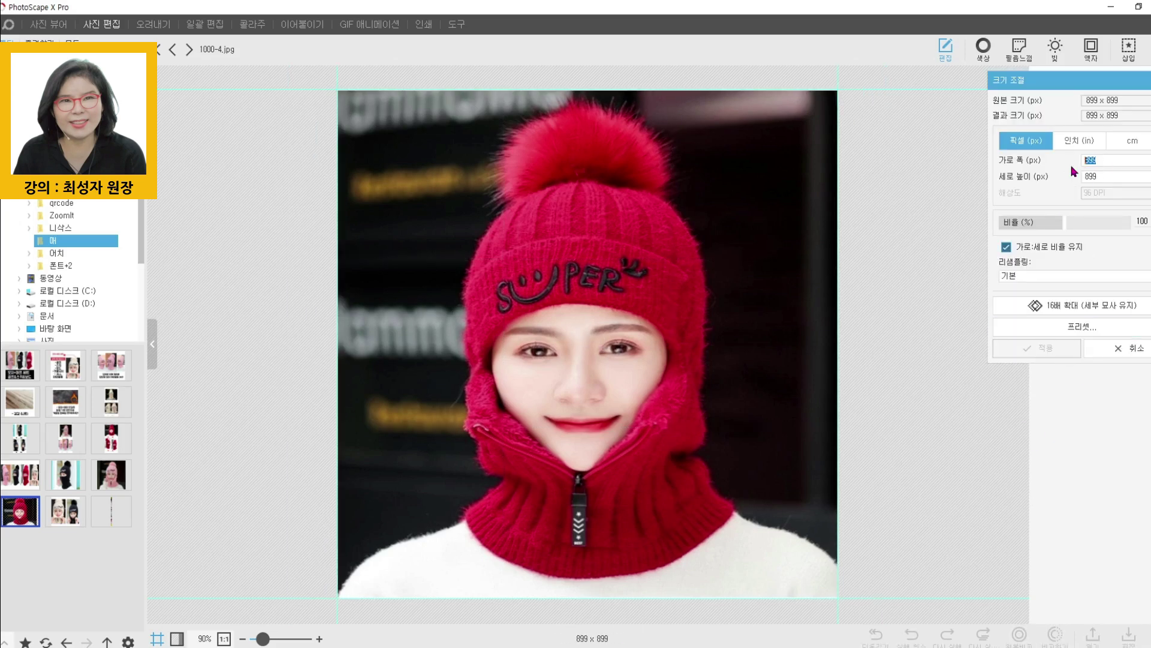
text(1000)
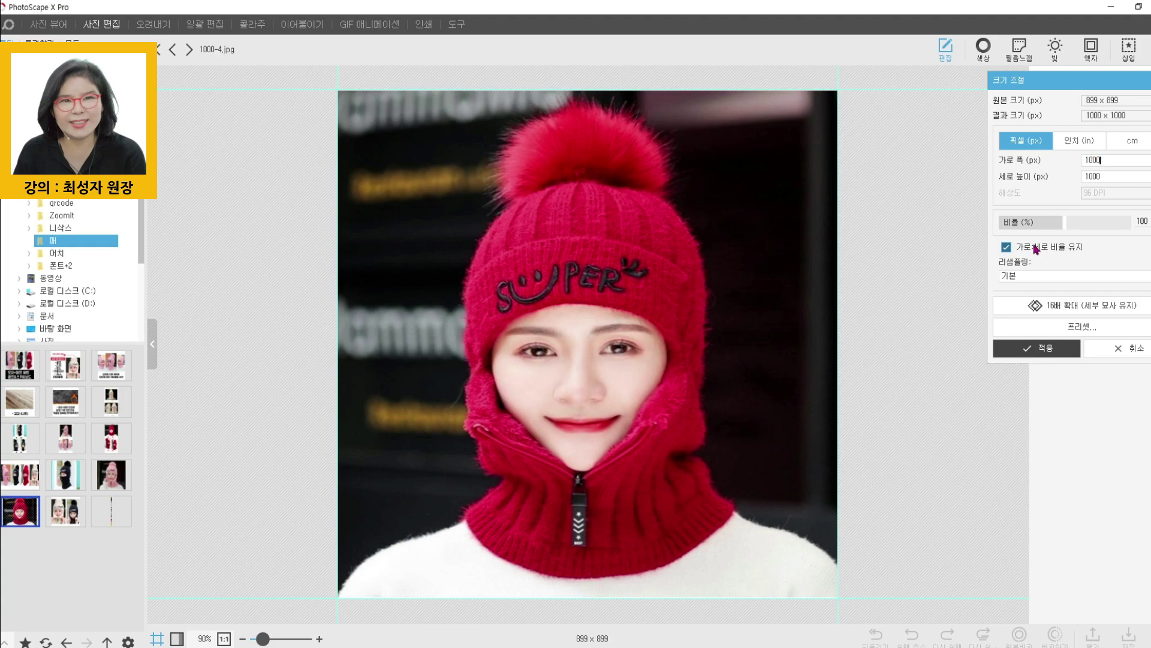
click(1038, 347)
key(ctrl+s)
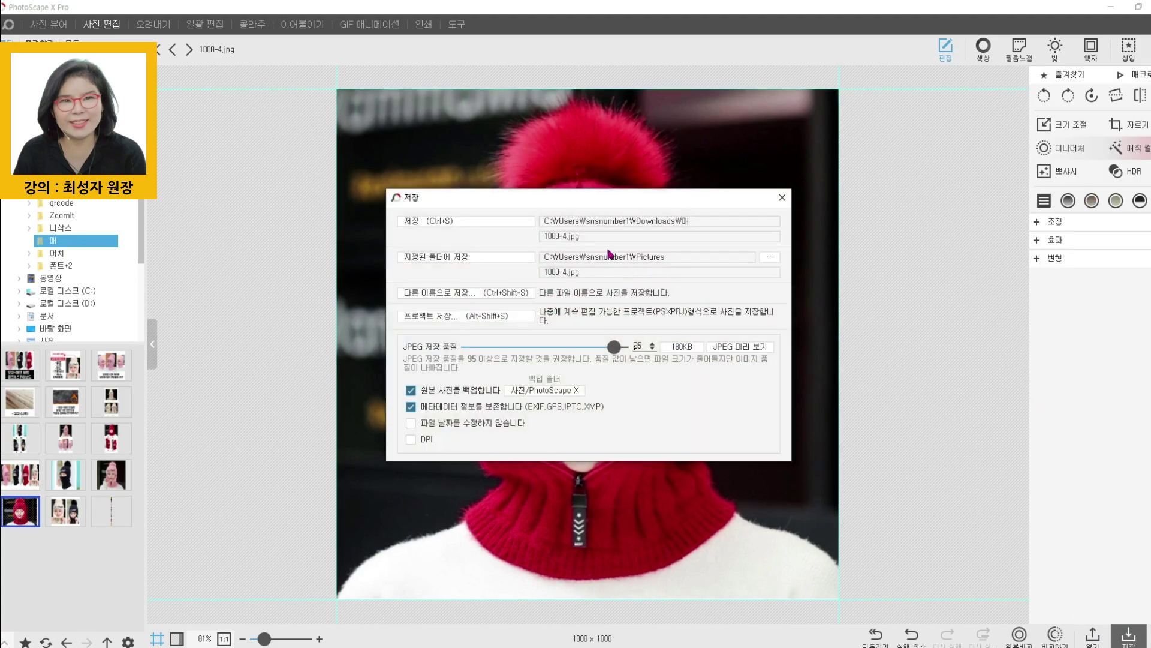
key(ctrl+s)
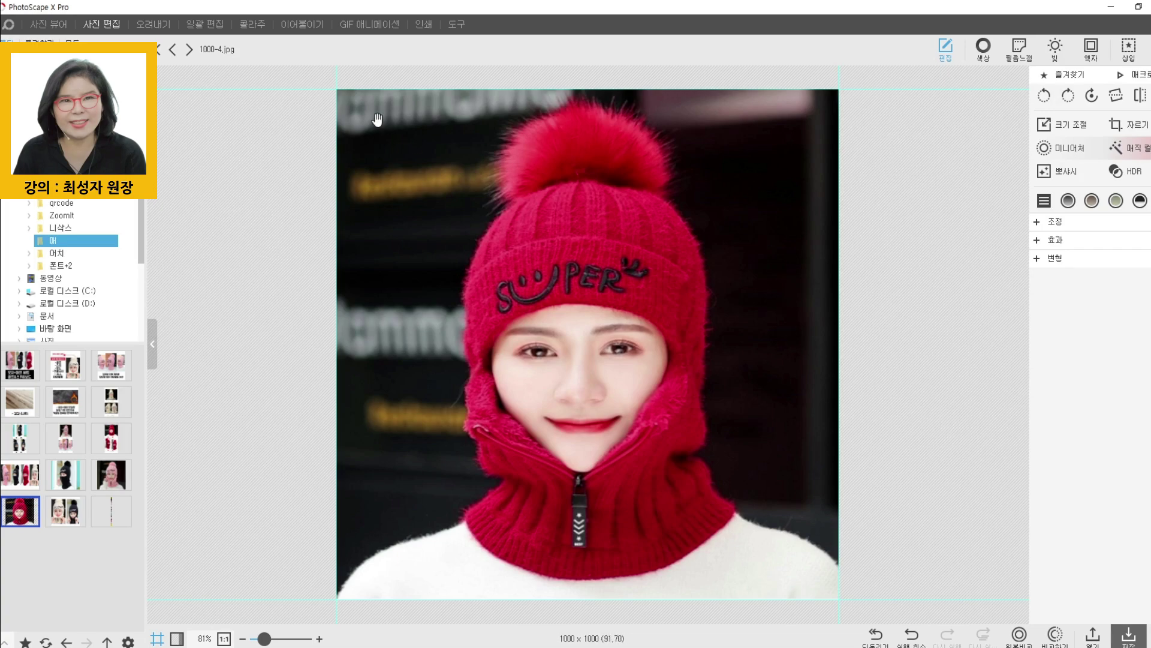
Switch to Photos to review the product sourcing and registration checklist image, and bring the Chrome browser back up.
click(828, 647)
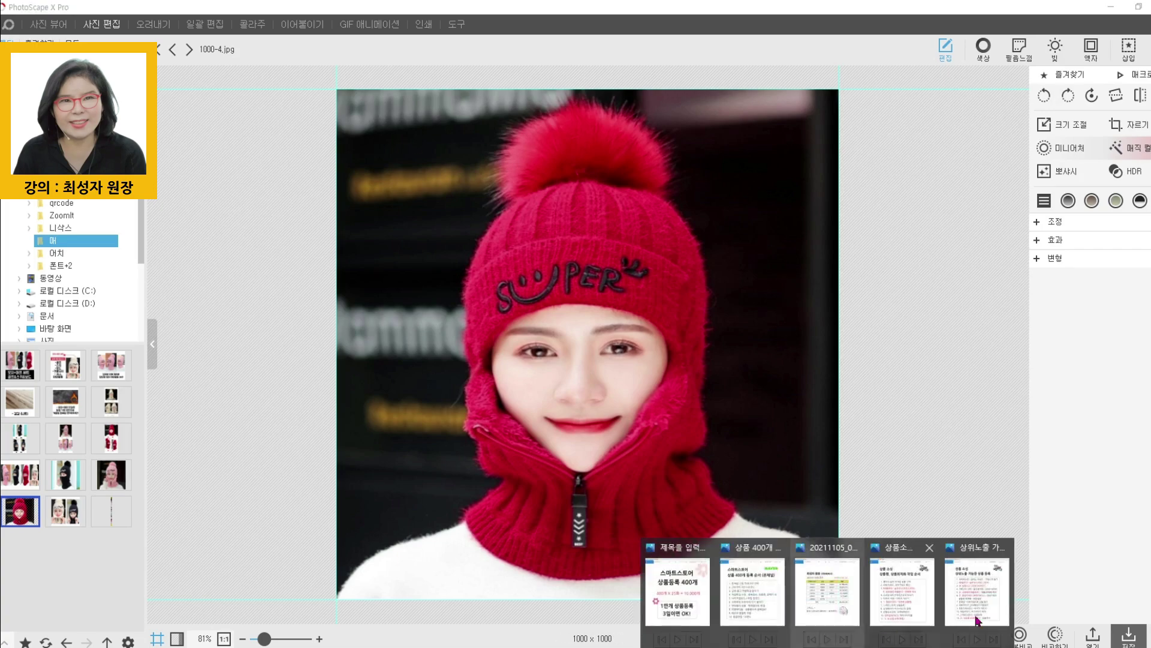
click(966, 600)
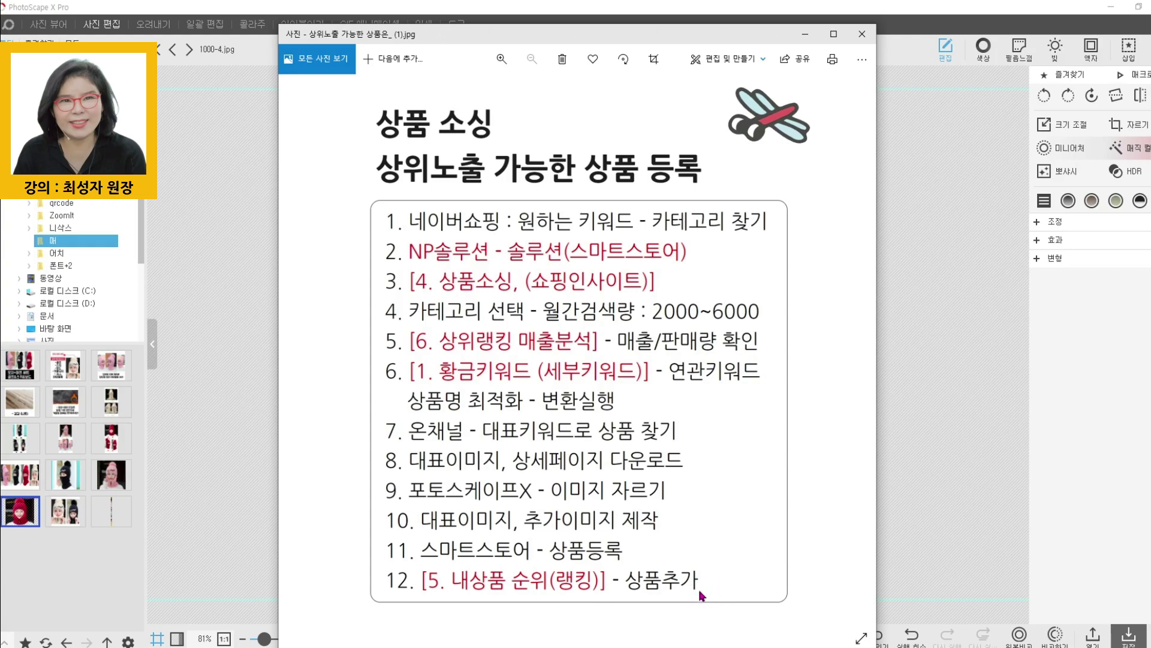
click(945, 561)
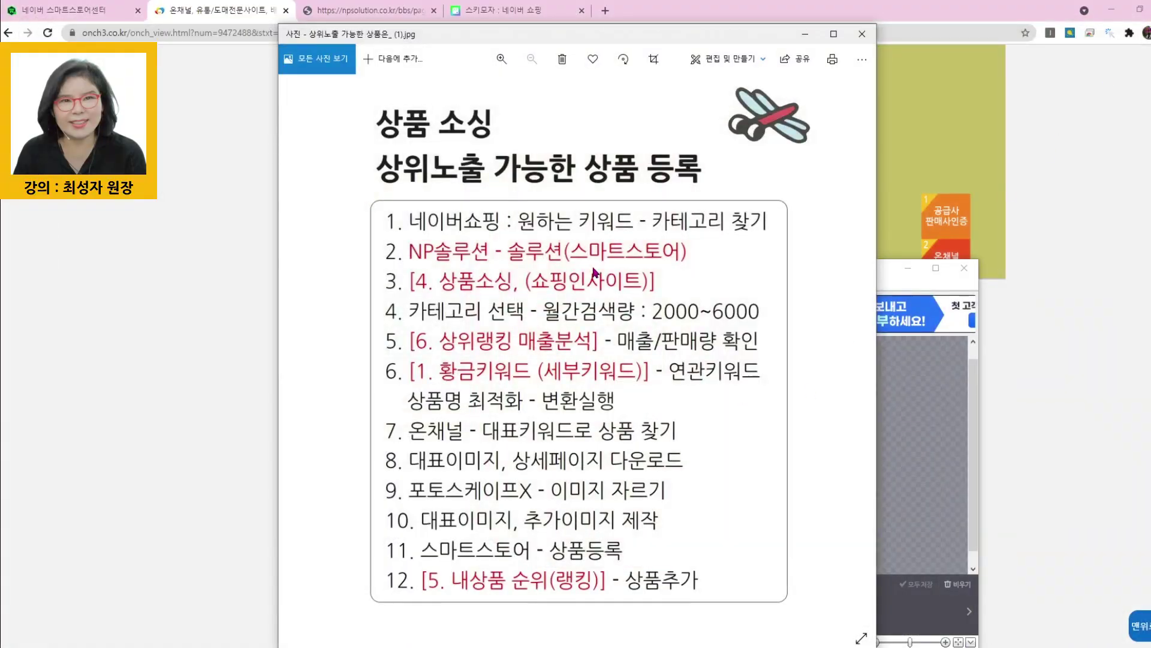
Start a new product registration in Naver Smart Store Center and set its category to 패션잡화>모자>귀달이모자.
click(47, 12)
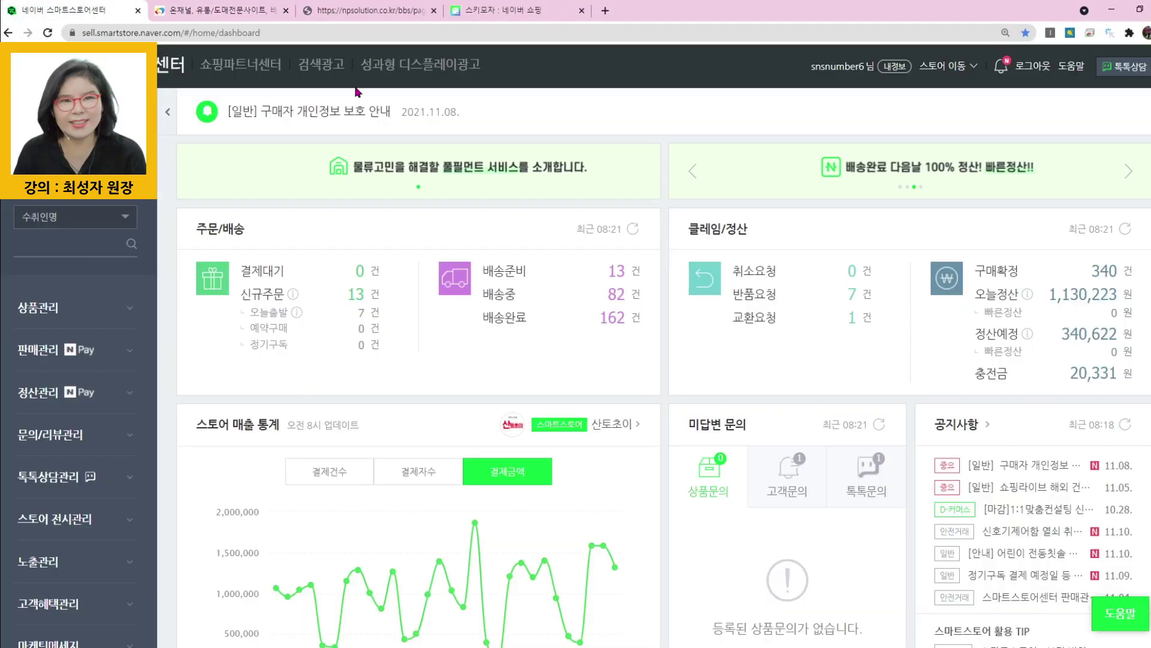
click(47, 307)
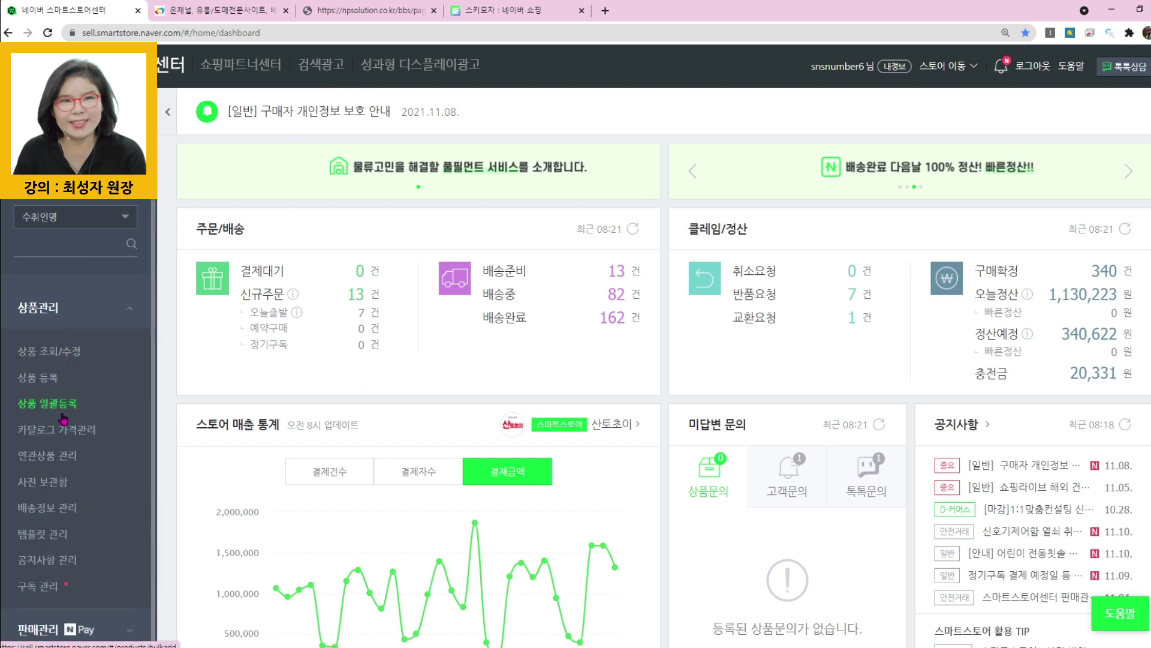
click(38, 377)
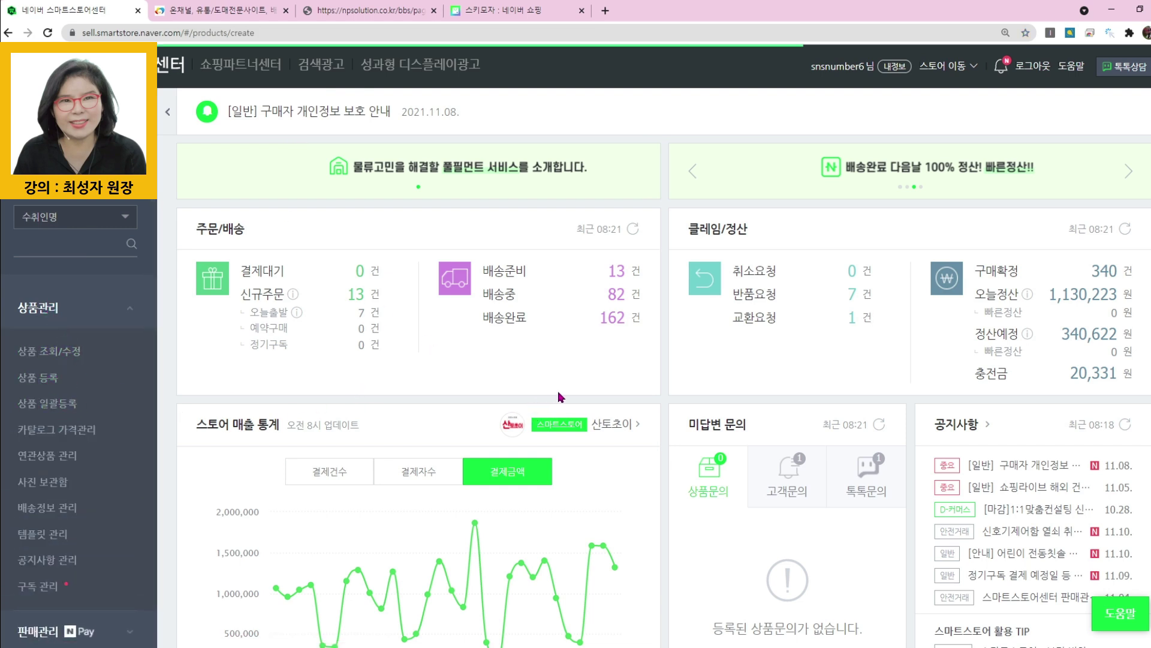
click(377, 378)
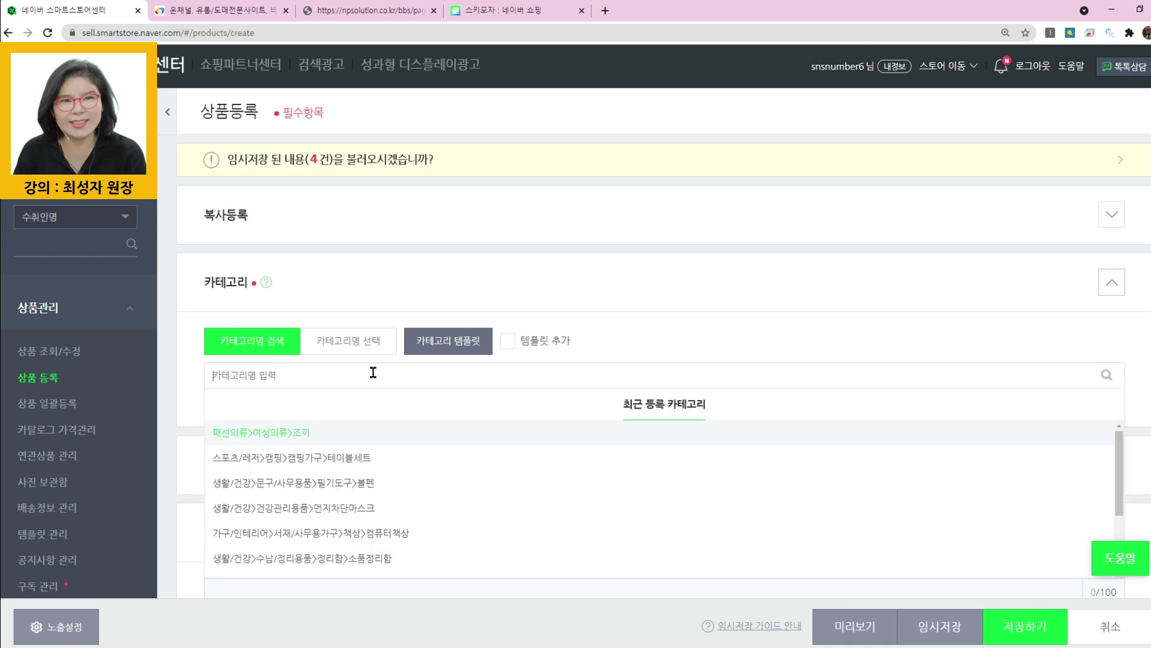
text(귀달이모자)
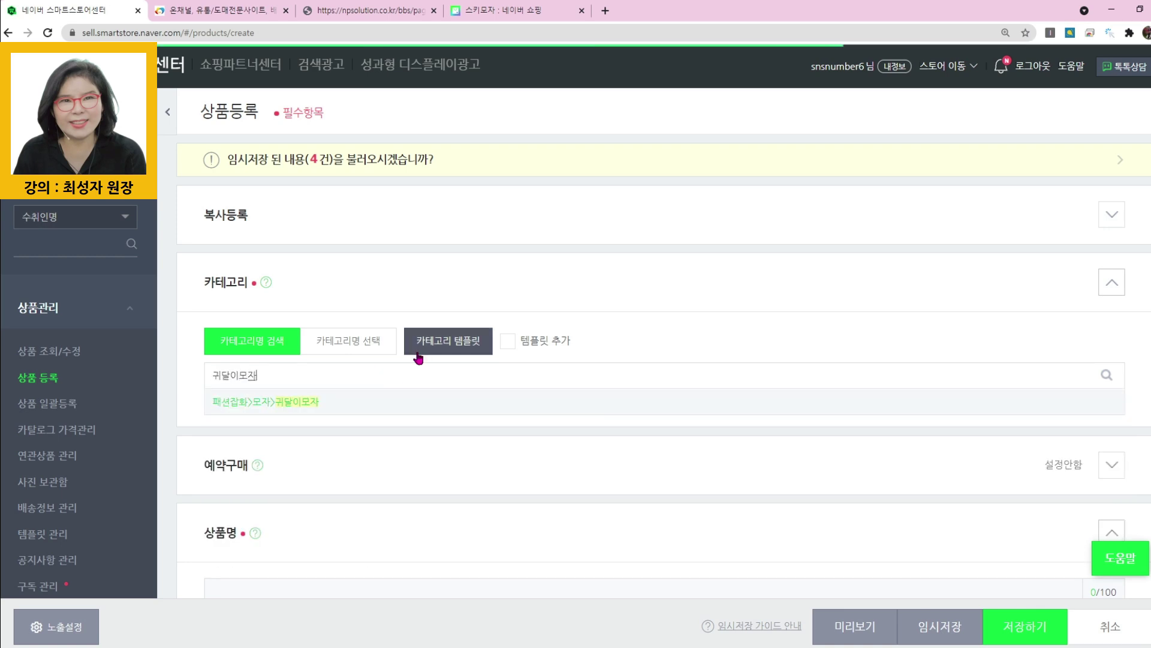
click(384, 402)
Copy the converted product name keywords from the npsolution golden keyword results and return to the registration form.
scroll(420, 552, down, 3)
click(370, 437)
click(370, 10)
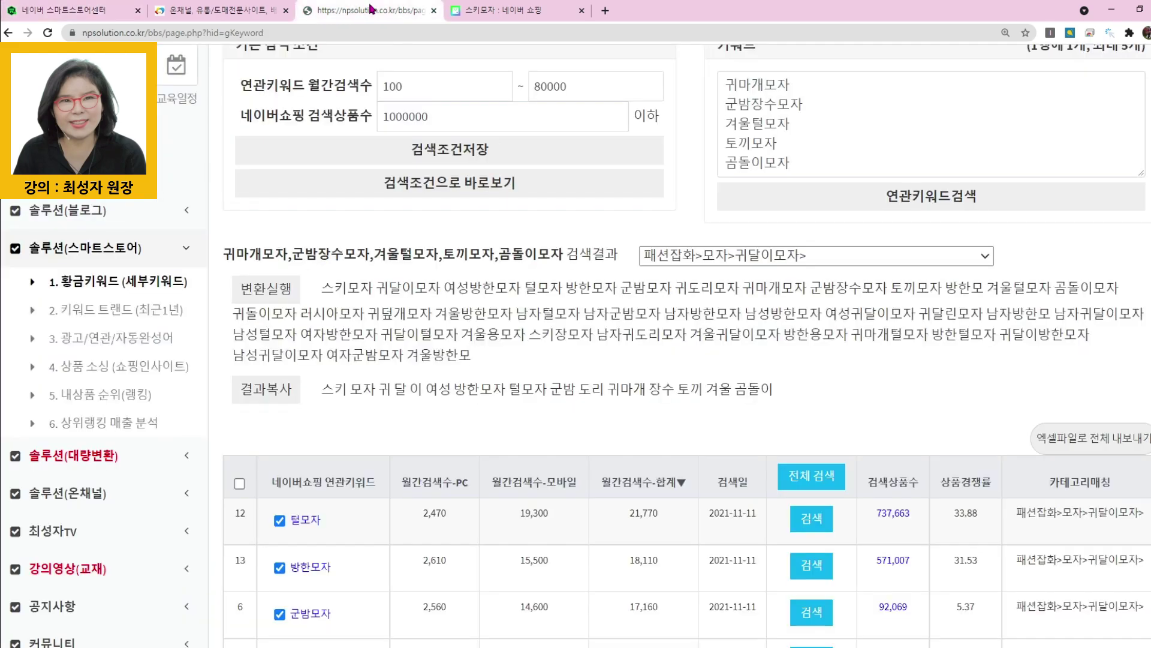
click(268, 390)
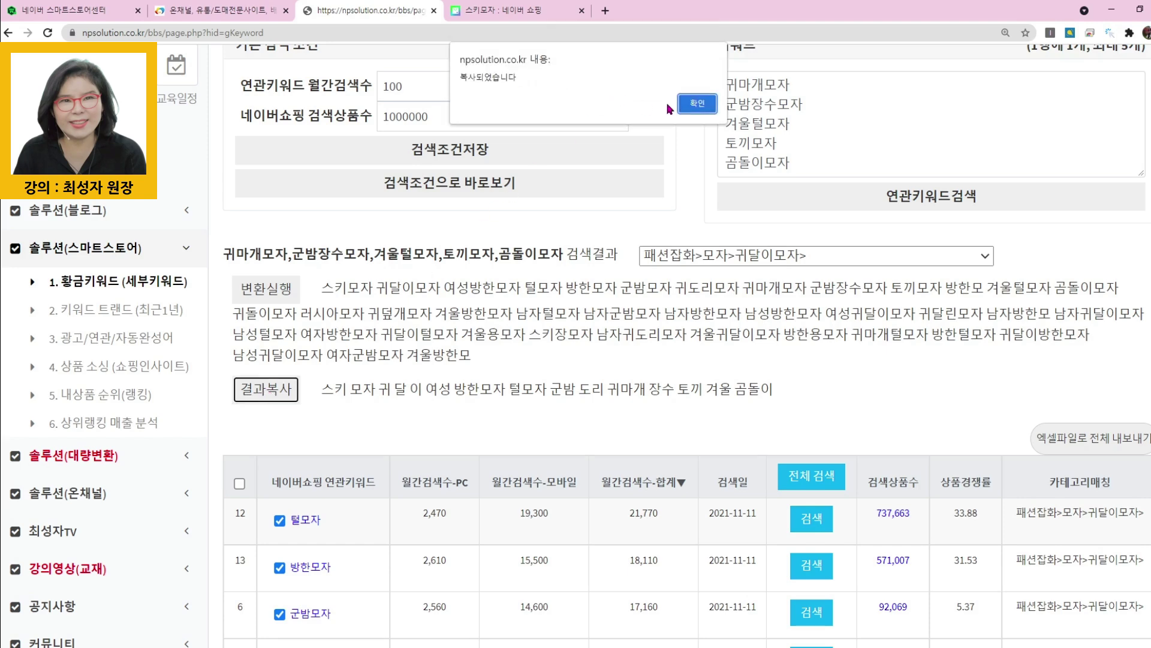
click(697, 99)
click(66, 10)
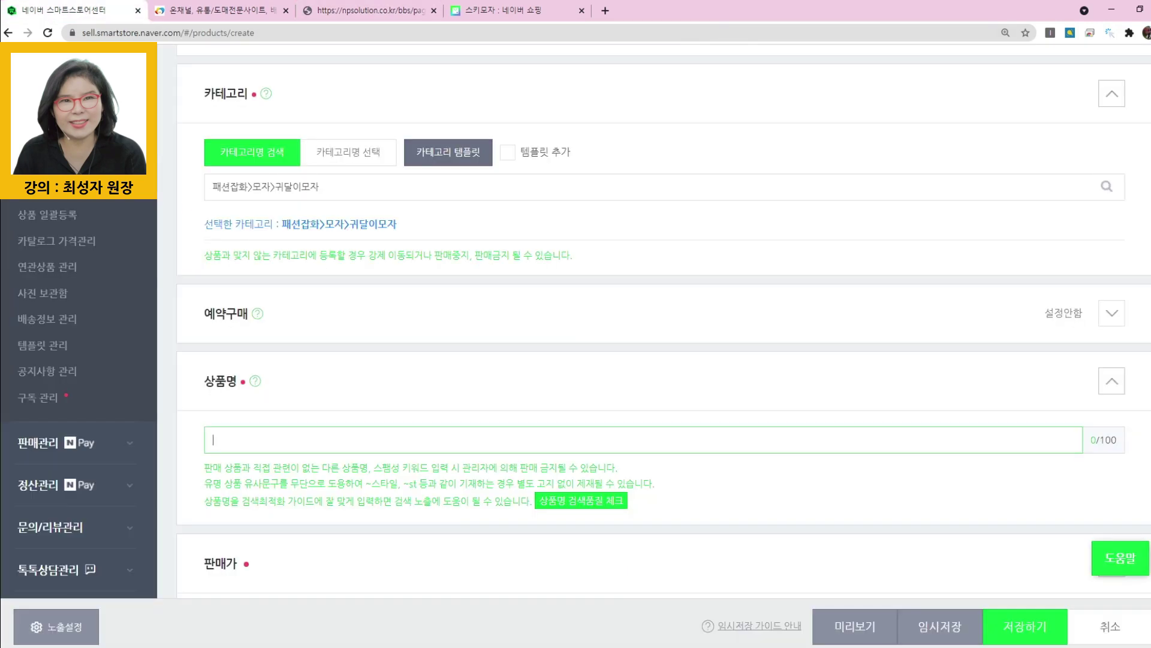
Enter the product name "산토초이 스키모자 귀달이 여성 방한모자 털모자 군밤 귀도리 귀마개 장수 토끼 겨울 곰돌이" and run its search quality check.
click(300, 433)
text(ㅅㅏㄴㅌ토)
text(초이)
text(스키 모자 귀달이 여성 방한모자 털모자 군밤 도리 귀마개 장수 토끼 겨울 곰돌이)
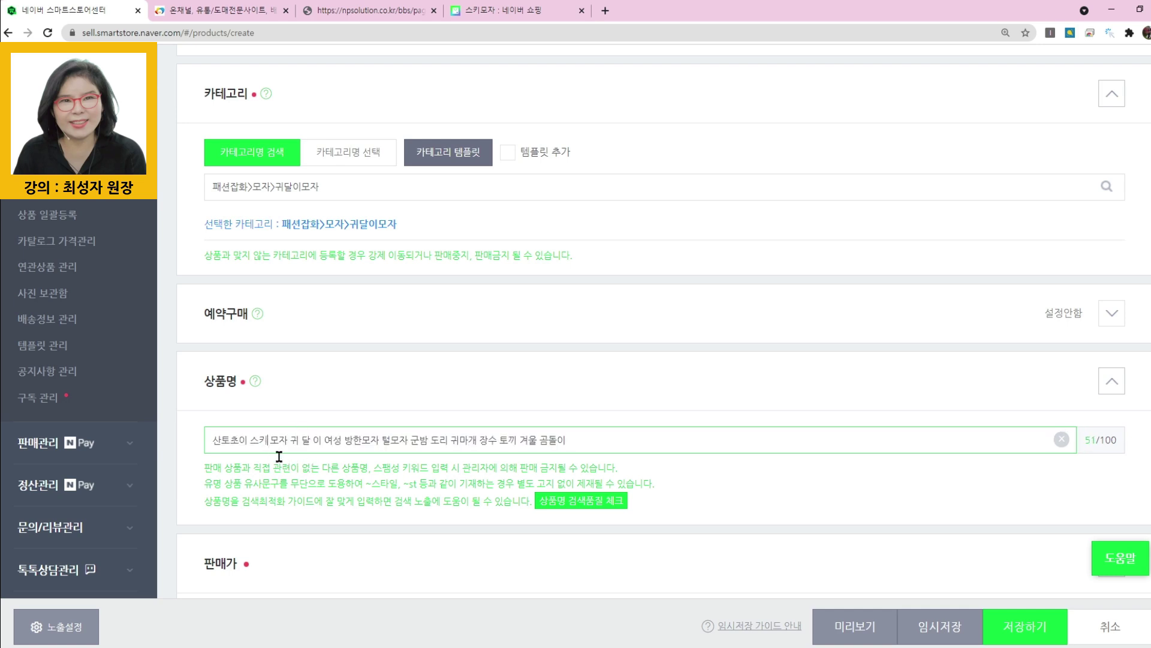
key(BackSpace)
key(BackSpace)
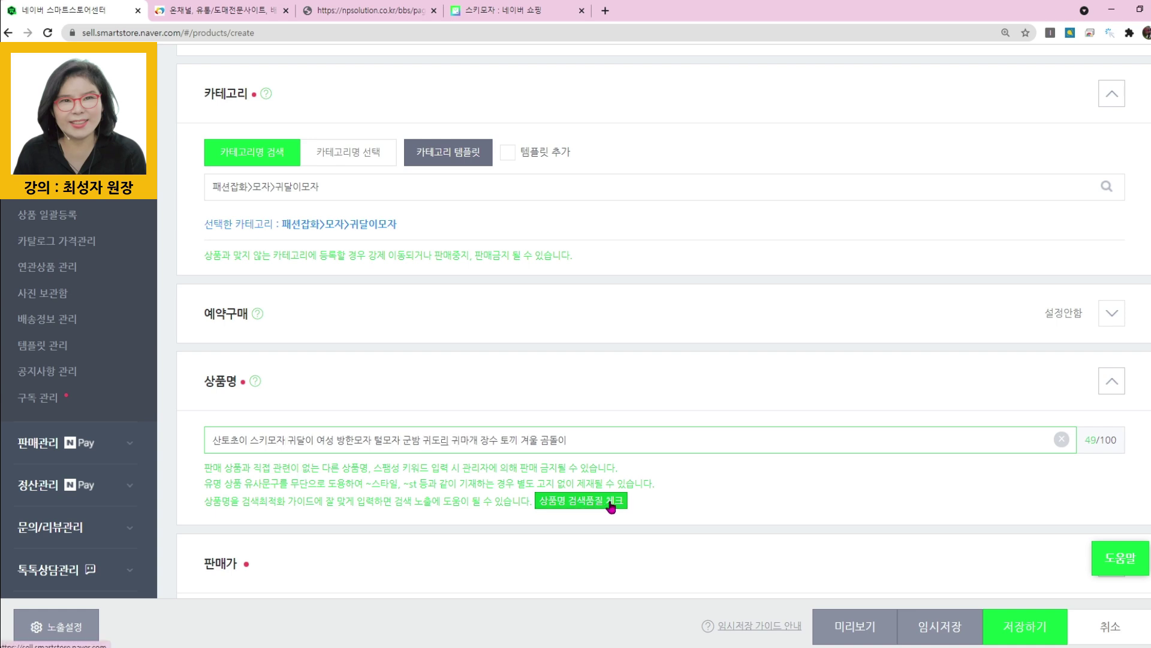
click(586, 501)
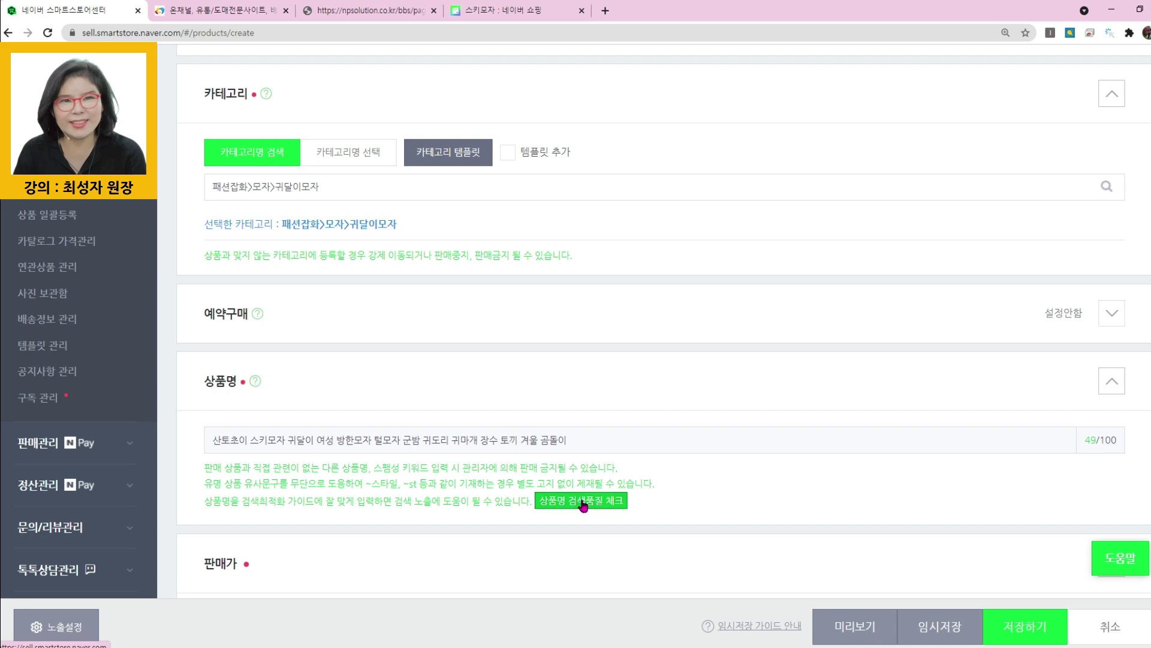
click(588, 345)
Show the seller supply prices for the hat's options on the Onchannel product page.
scroll(773, 470, down, 5)
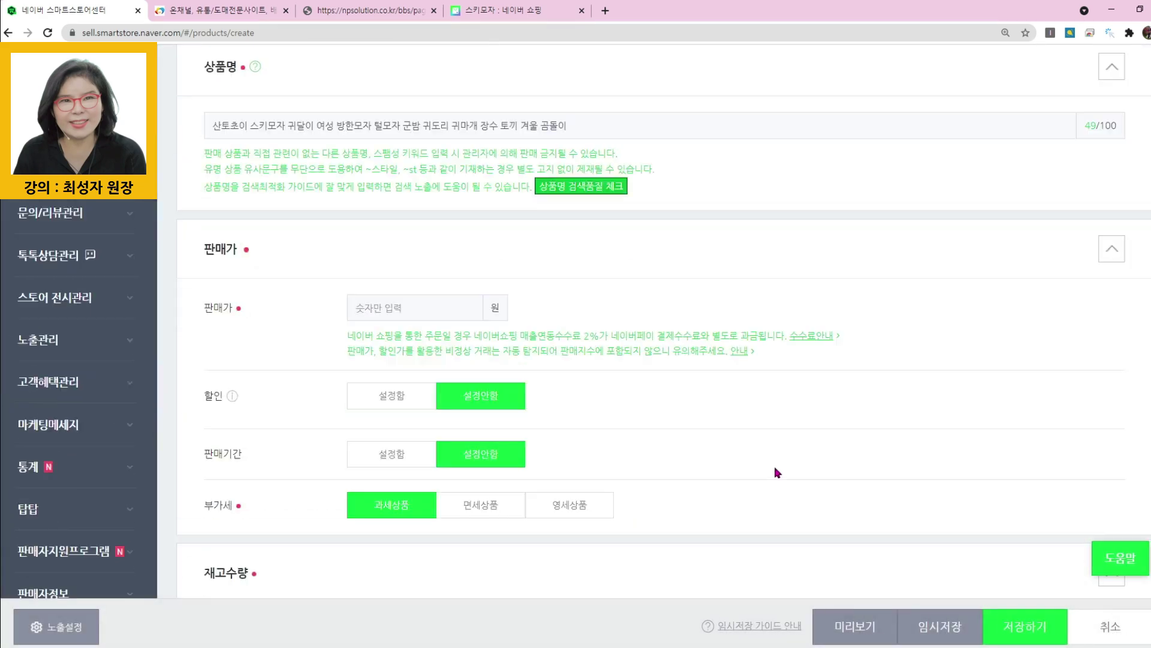
click(227, 8)
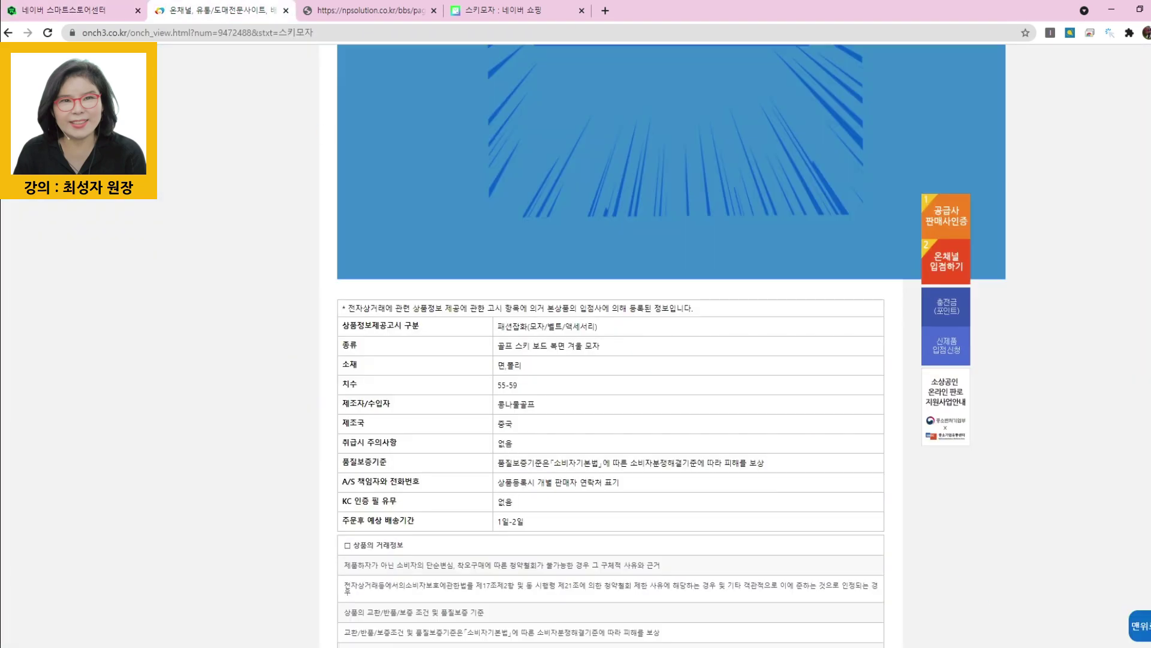
click(1143, 631)
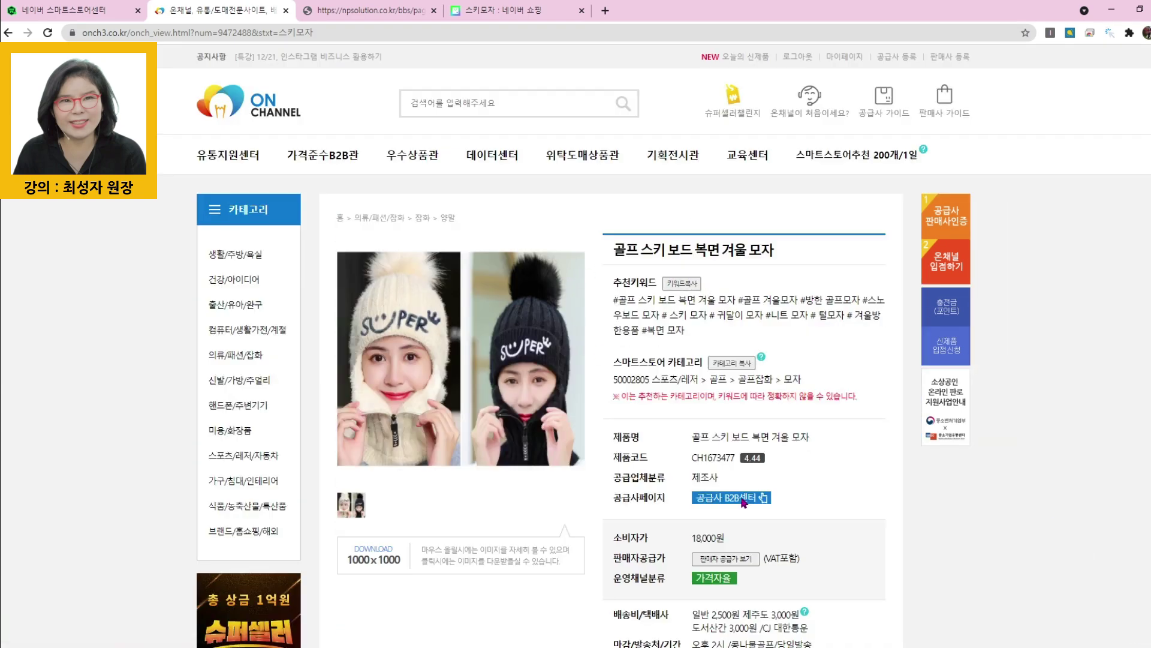
scroll(838, 486, down, 6)
scroll(779, 468, up, 2)
click(734, 445)
scroll(791, 372, up, 3)
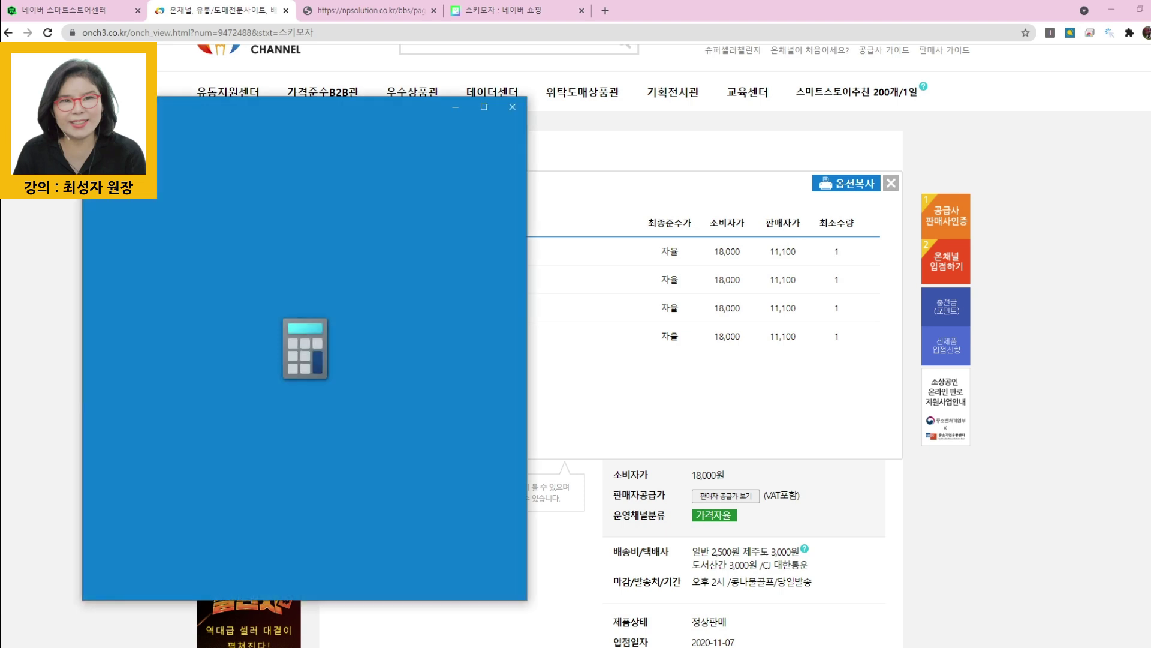
Calculate 11100 × 1.2 in the Calculator.
text(111)
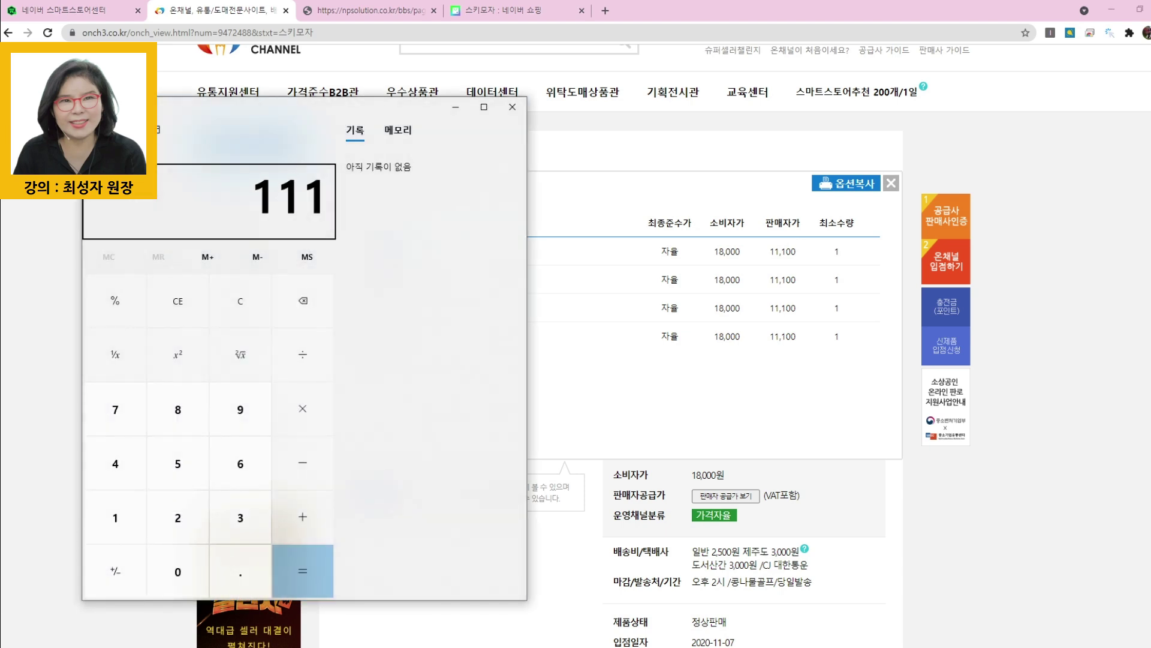
text(00*1.2)
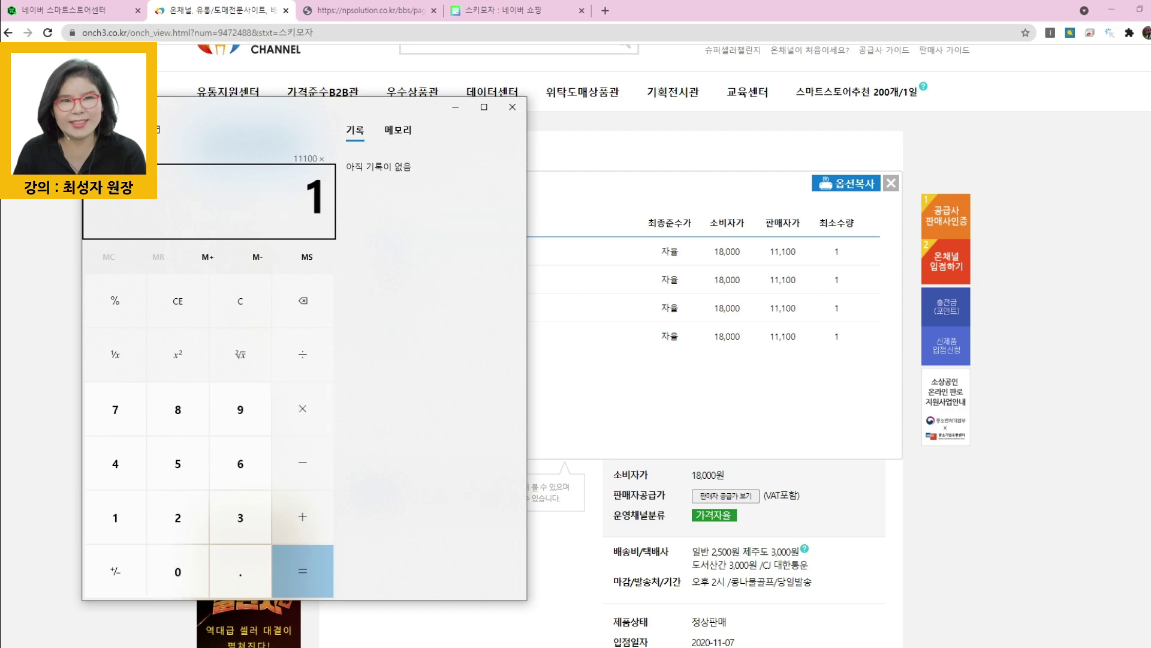
key(Return)
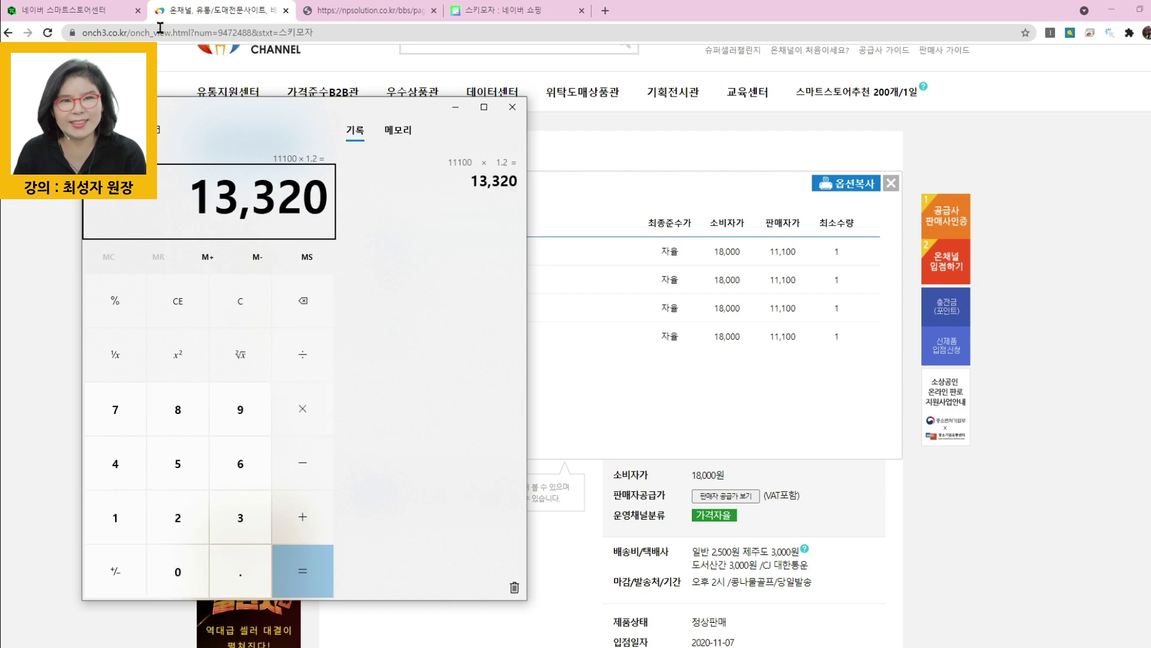
Set the selling price to 23320 won in the registration form and enable an overall discount of 10000 won.
click(72, 10)
click(397, 310)
text(23320)
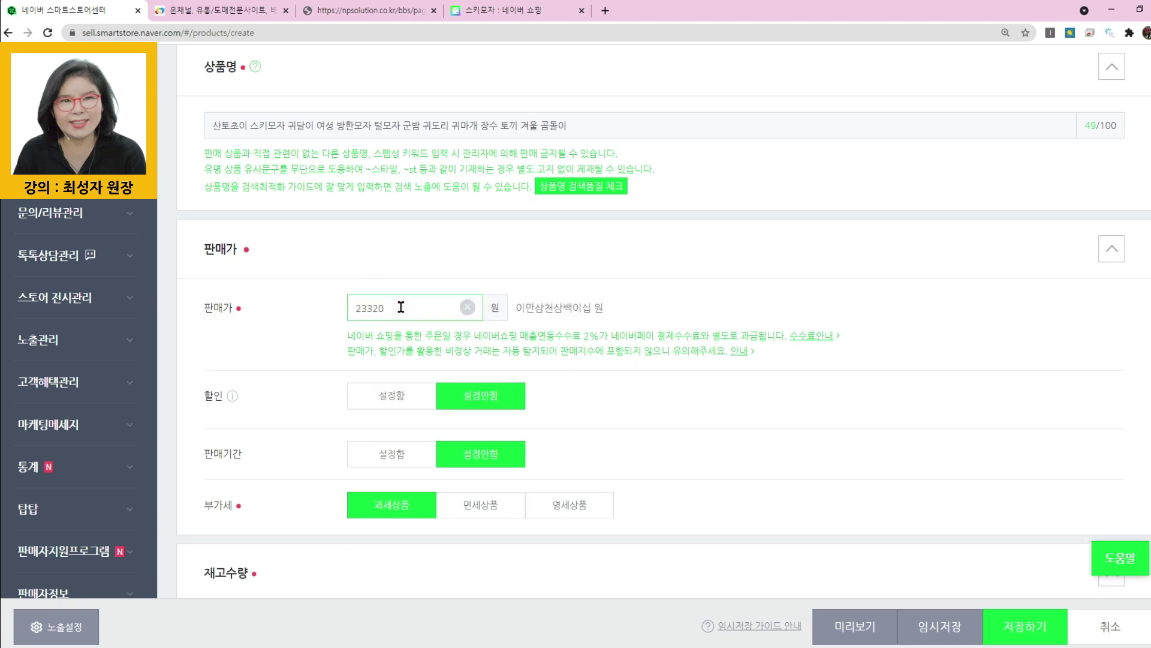
click(386, 397)
click(385, 473)
text(10000)
Copy the hat's option list from the Onchannel page and return to the registration form's option section.
scroll(587, 504, down, 4)
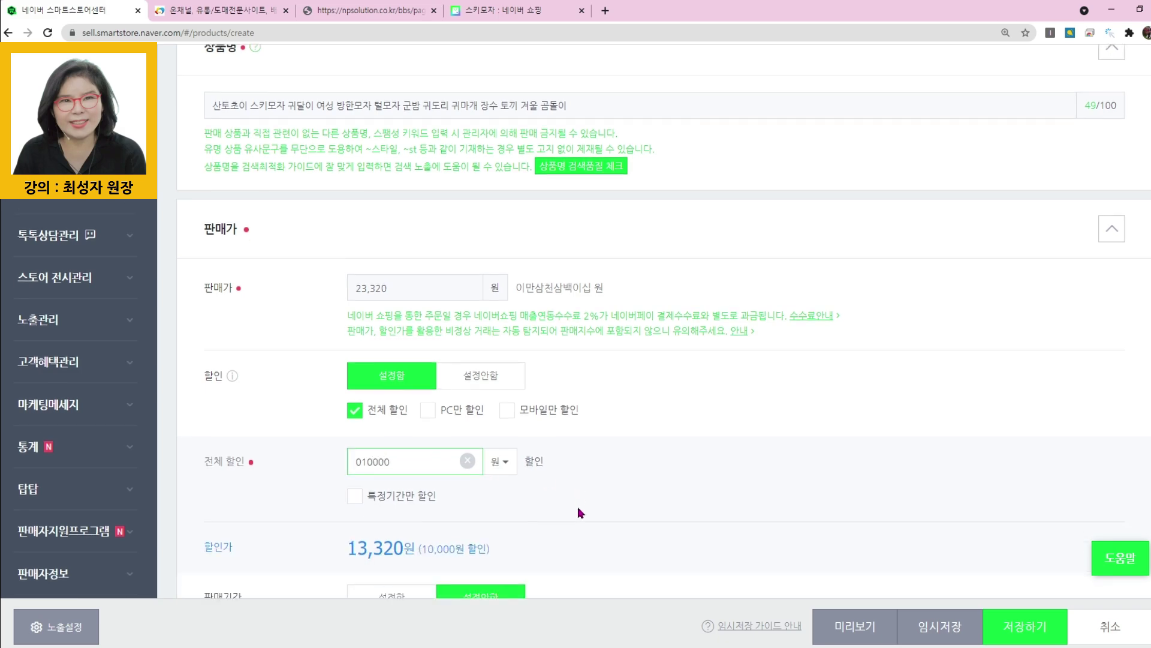
scroll(587, 504, down, 5)
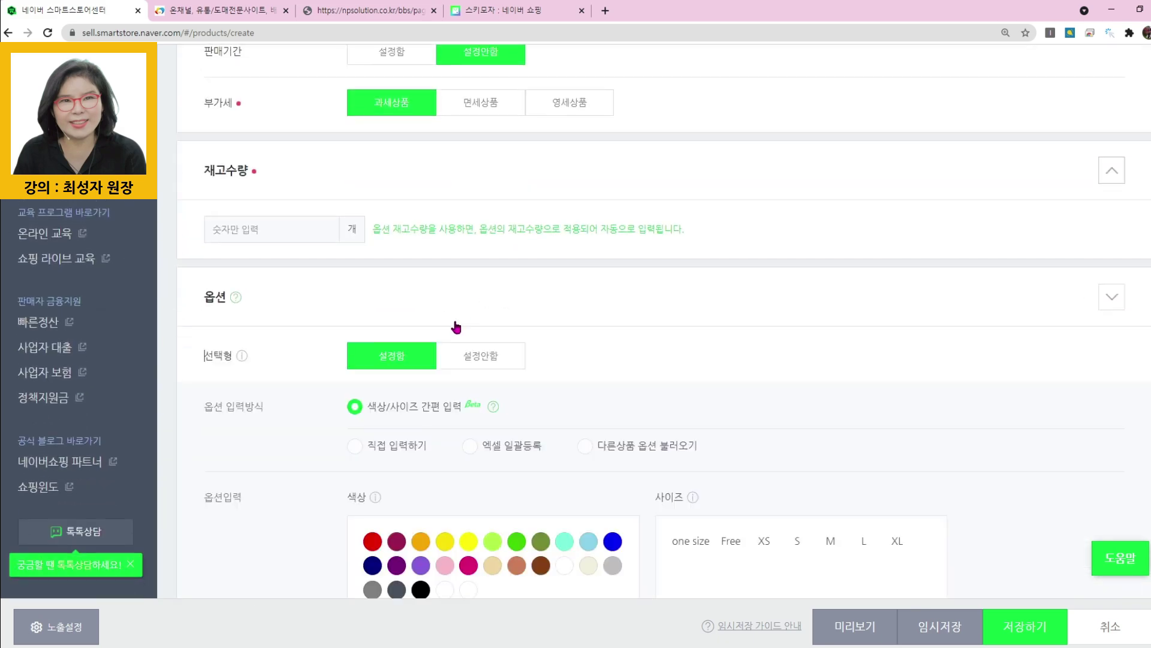
click(229, 14)
click(851, 187)
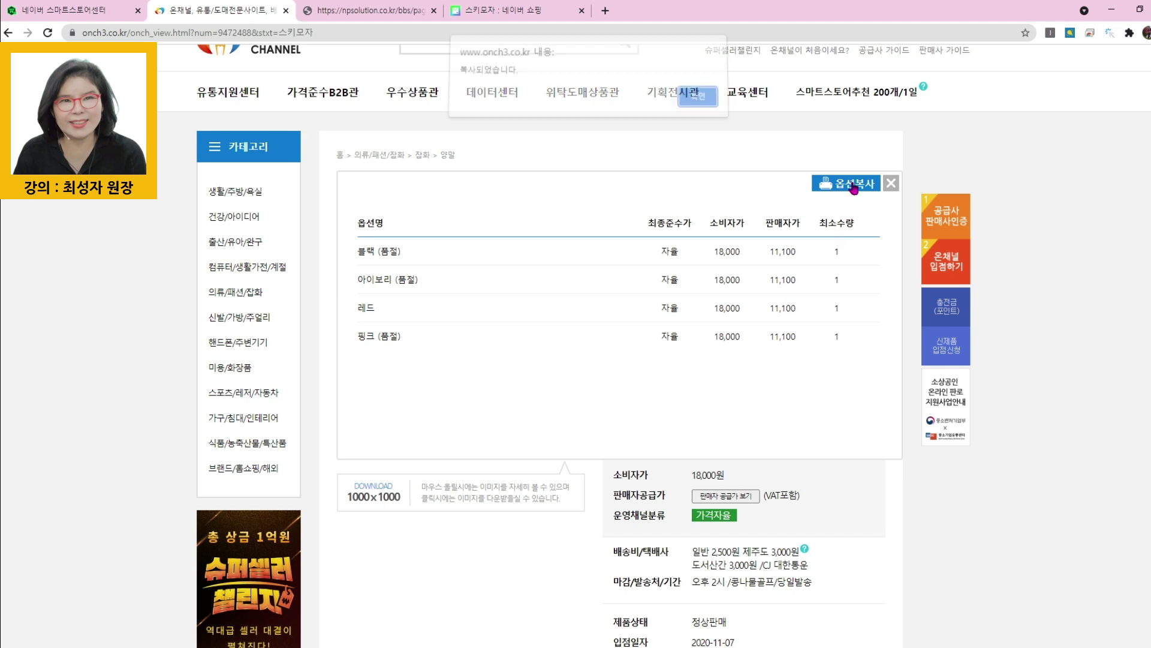
click(695, 103)
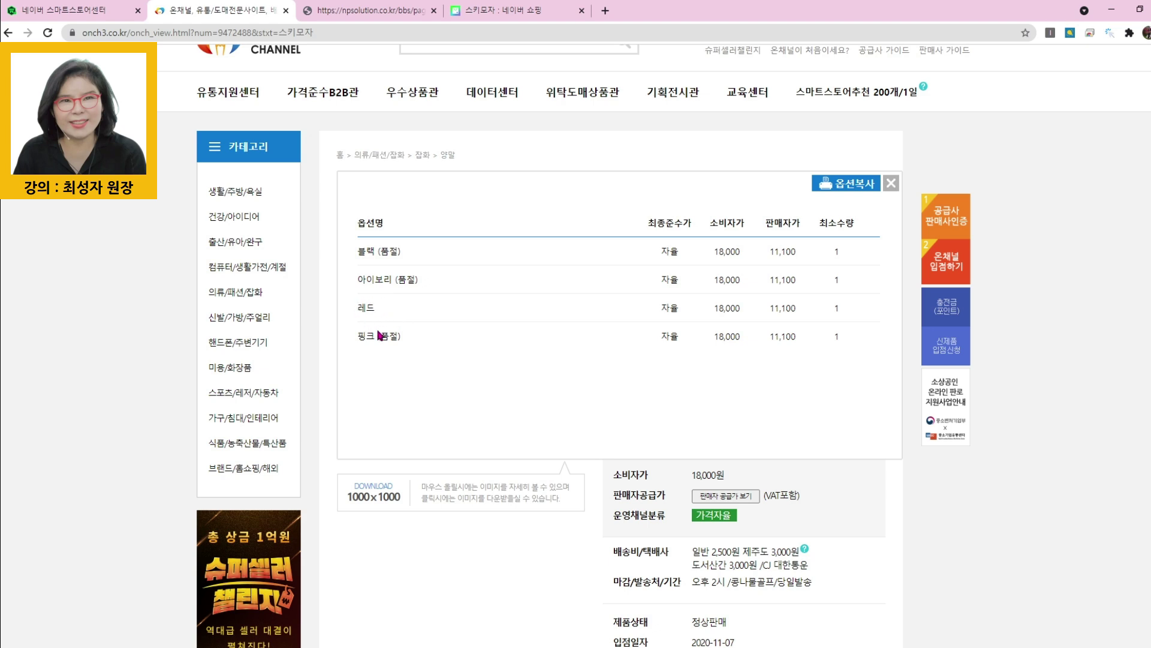
click(88, 17)
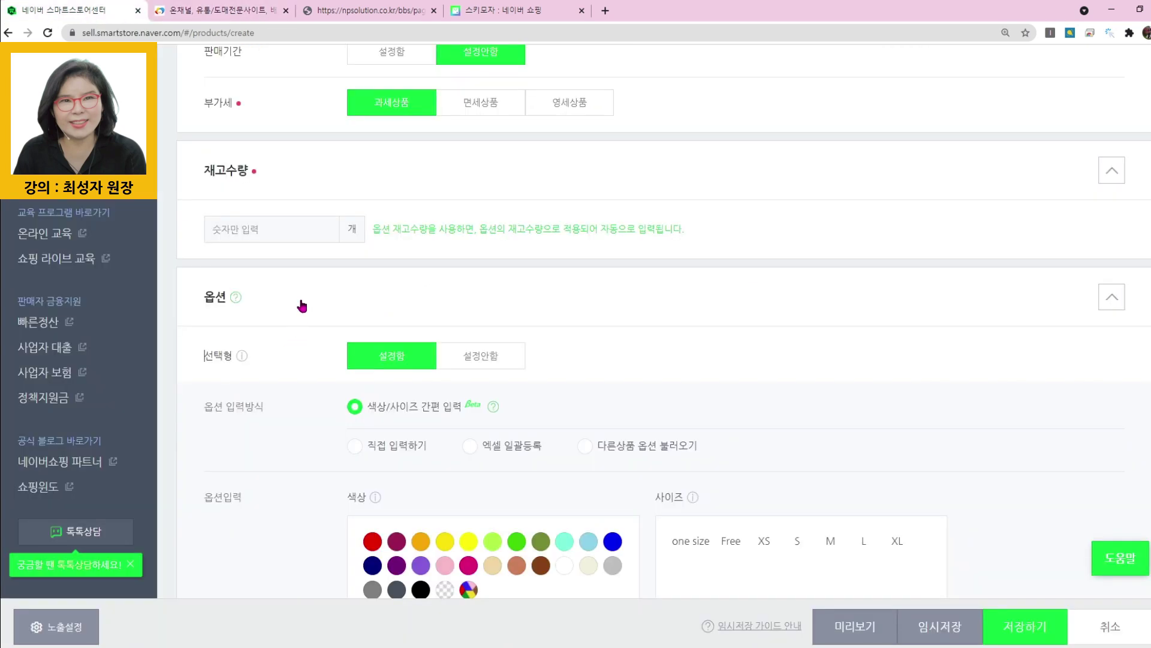
Set the product's option input method to direct entry (직접 입력하기).
drag(398, 446, 407, 446)
scroll(403, 447, down, 3)
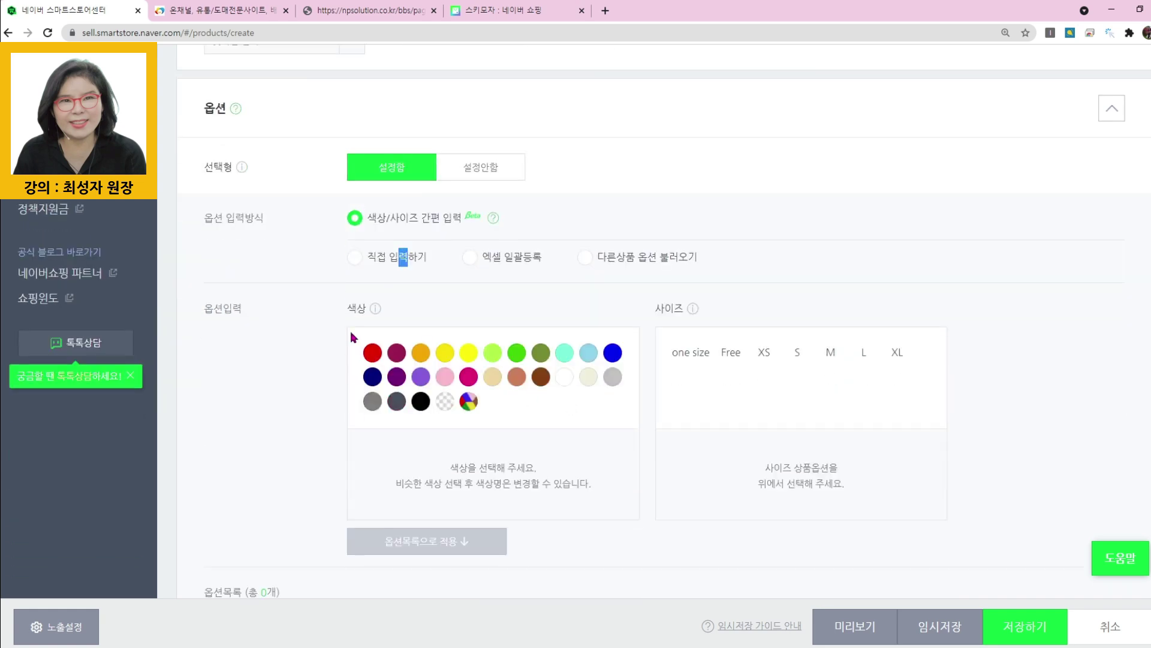
click(377, 268)
scroll(509, 437, down, 2)
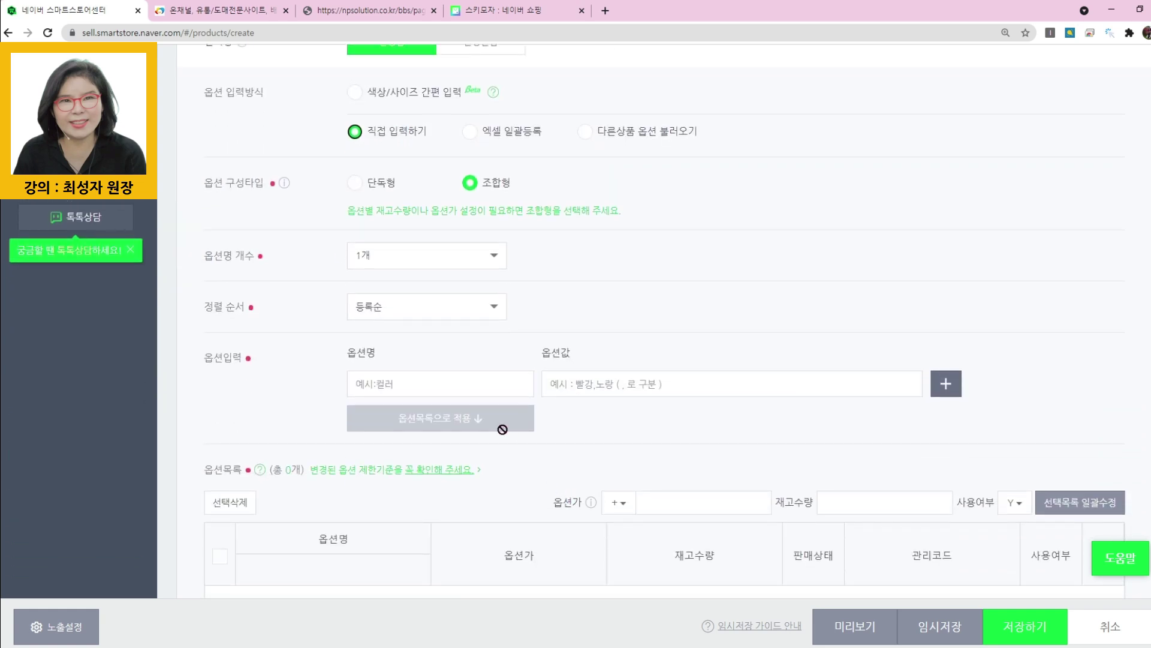
Define an option named 주문옵션 with the value 레드 and apply it to the option list.
click(446, 382)
text(주문)
key(Tab)
text(레ㅐ드)
key(BackSpace)
key(BackSpace)
key(BackSpace)
key(BackSpace)
text(레드)
click(470, 418)
Rename the listed red option as ST_레드 and set its stock quantity to 999.
scroll(366, 438, down, 5)
click(303, 286)
text(ST)
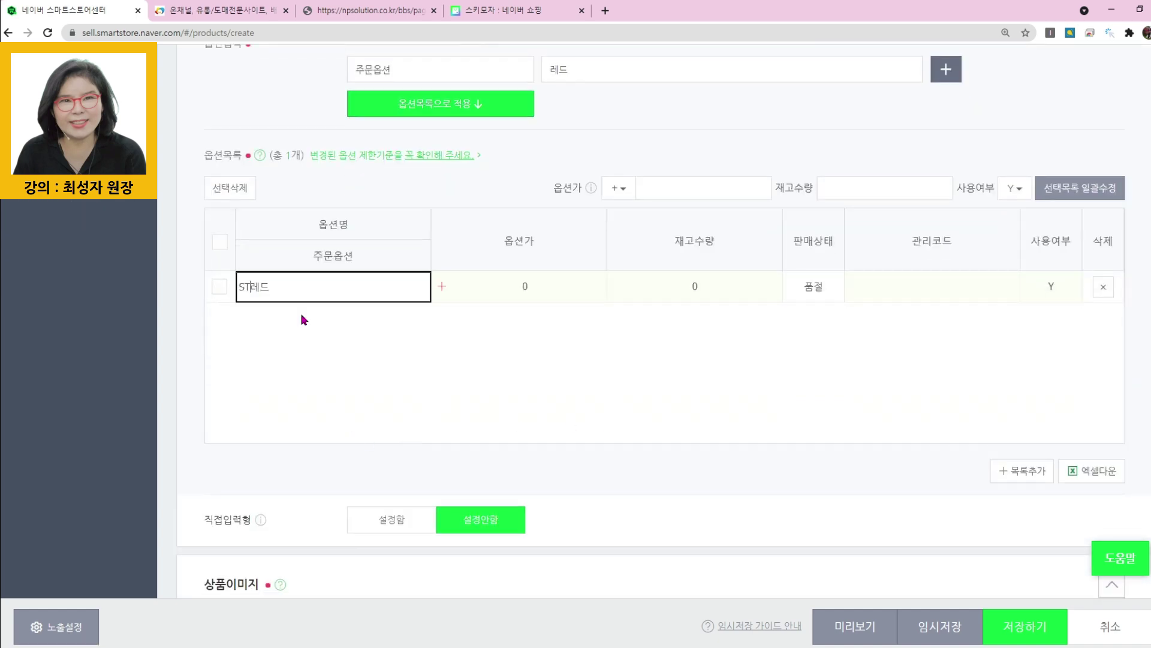
text(_)
key(Return)
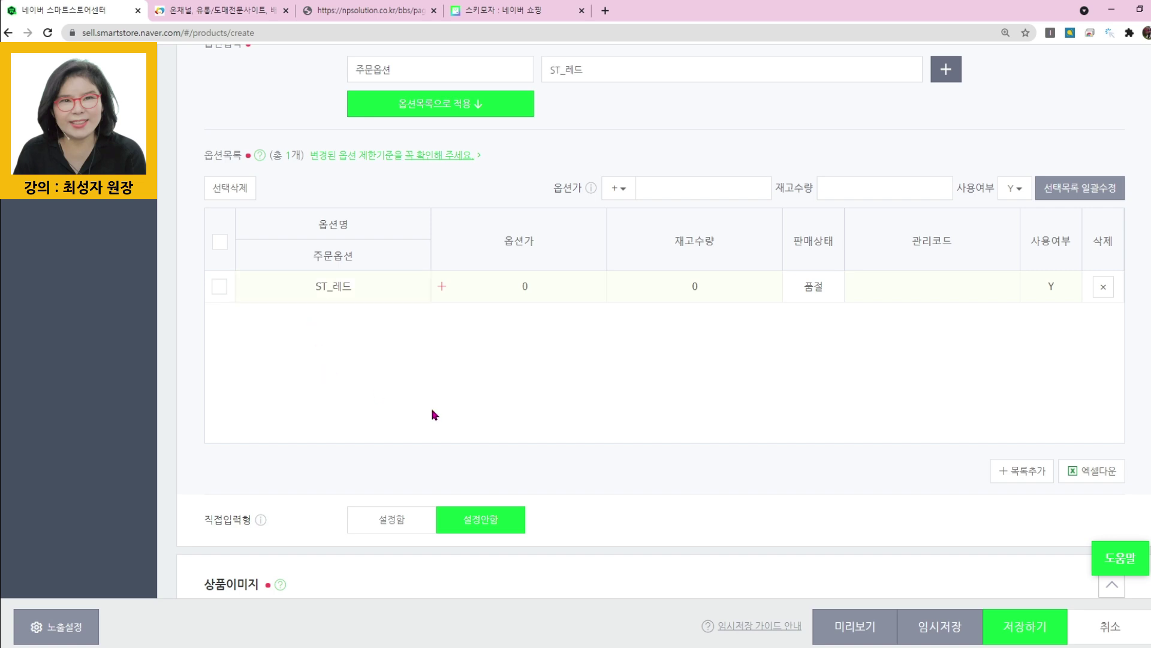
scroll(627, 424, down, 2)
click(683, 157)
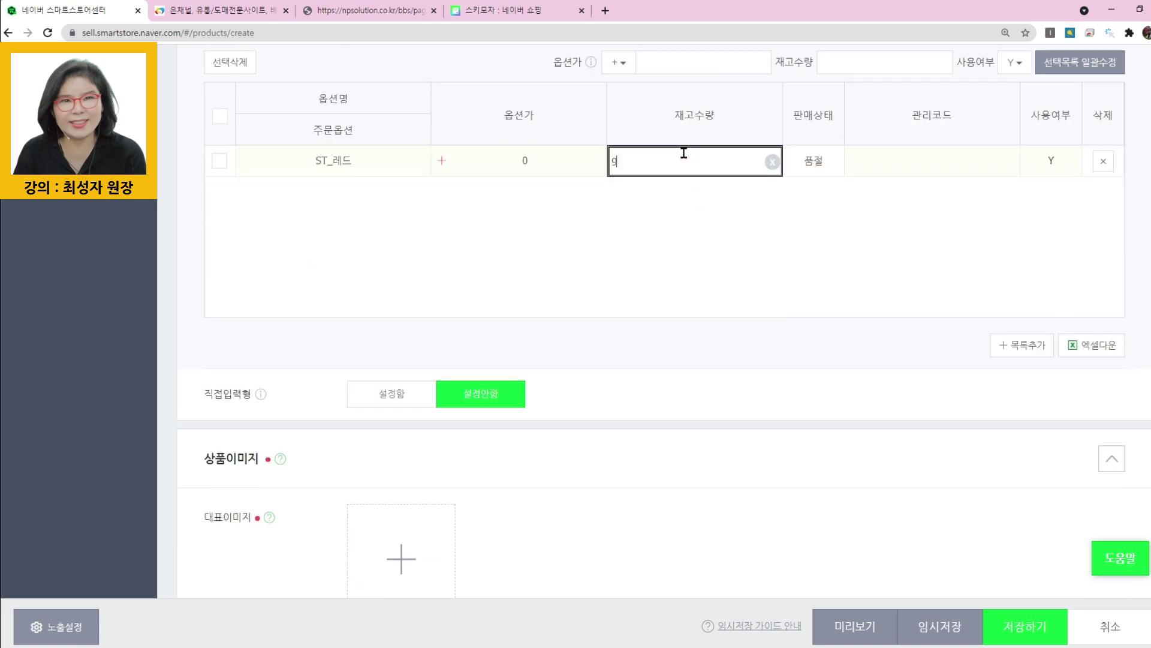
key(Return)
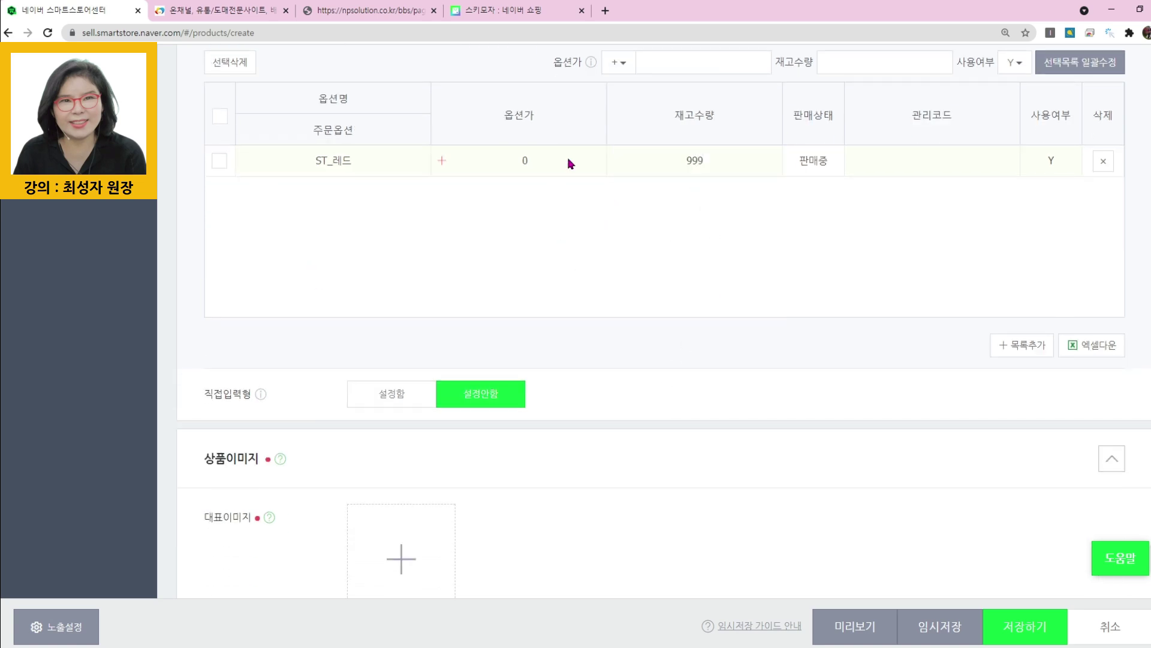
Recheck the option availability on the Onchannel page and return to the registration form's product image section.
click(240, 12)
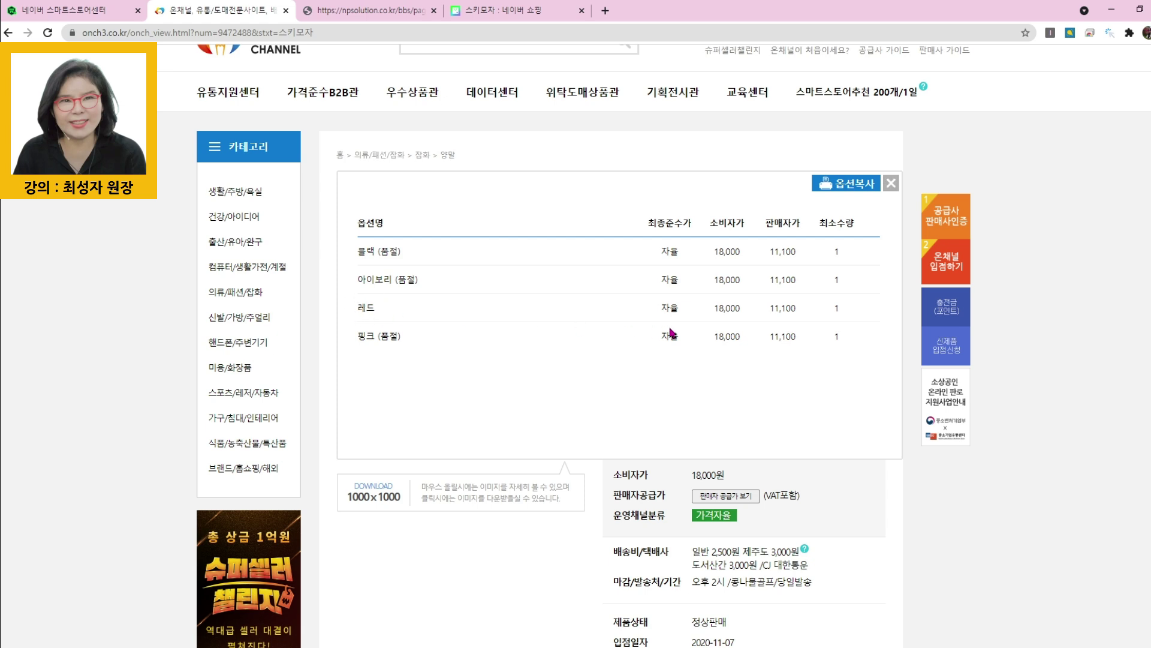
click(60, 10)
scroll(572, 419, down, 4)
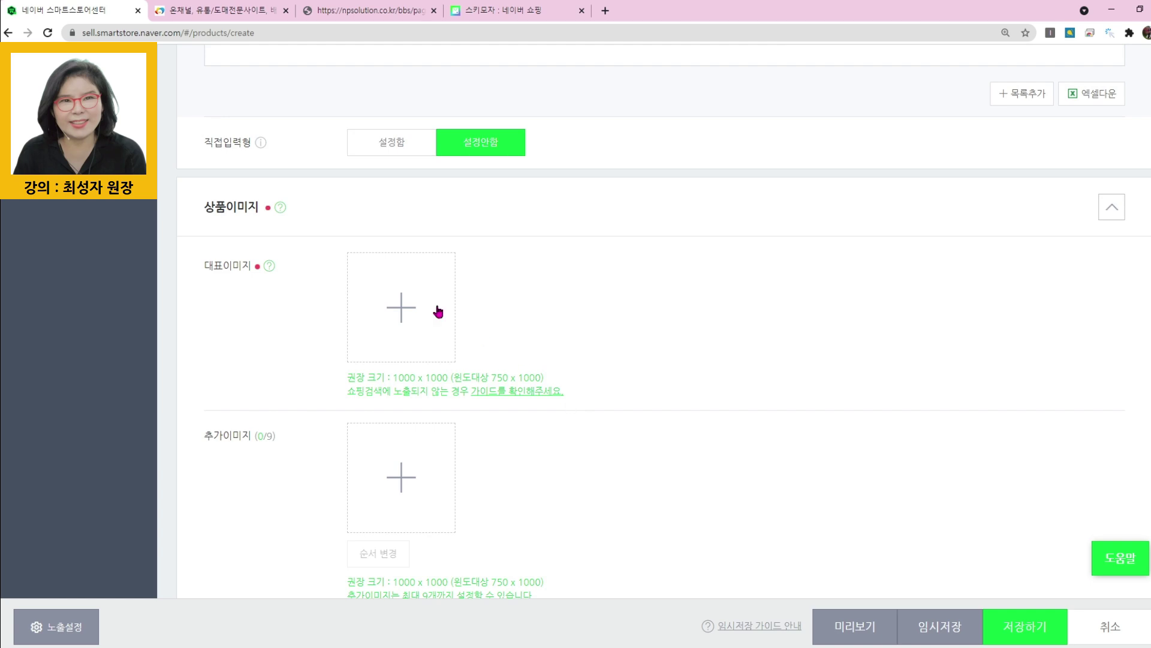
Upload 1000-3.jpg from the 매 folder in Downloads as the product's representative image (대표이미지).
click(399, 306)
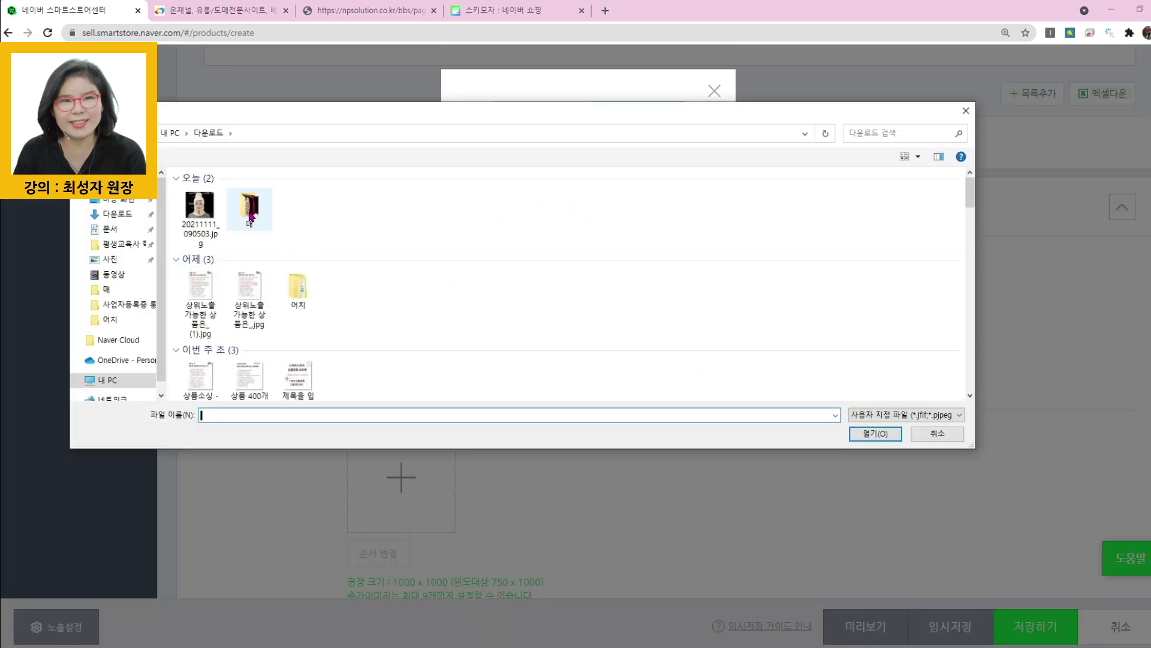
double_click(250, 217)
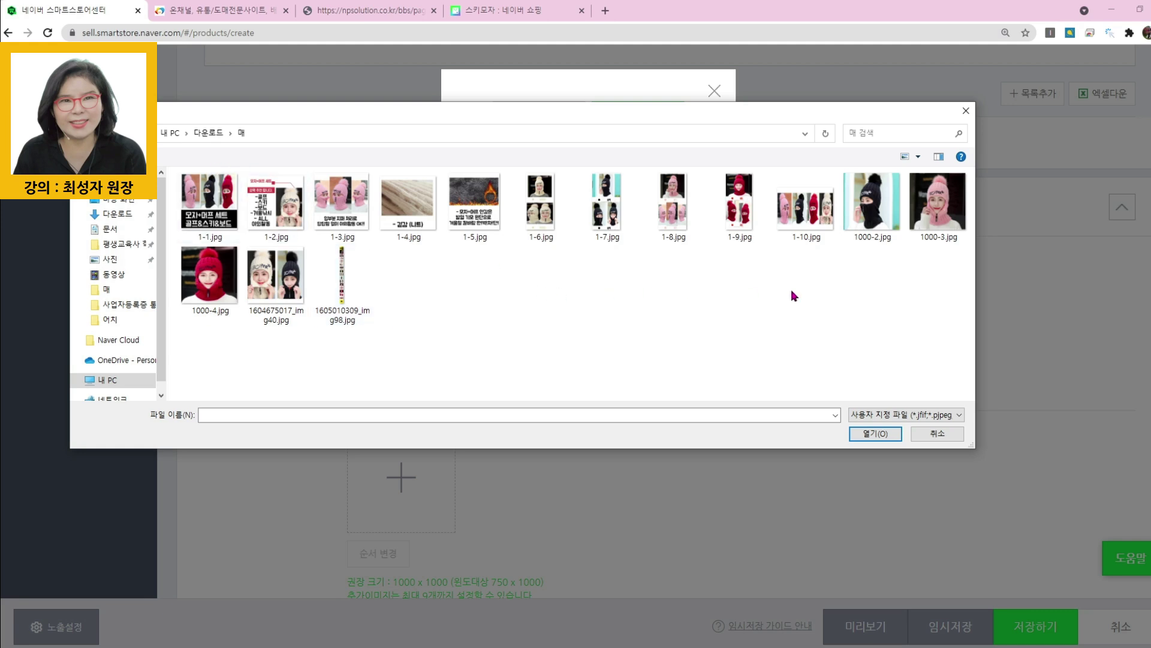
click(881, 227)
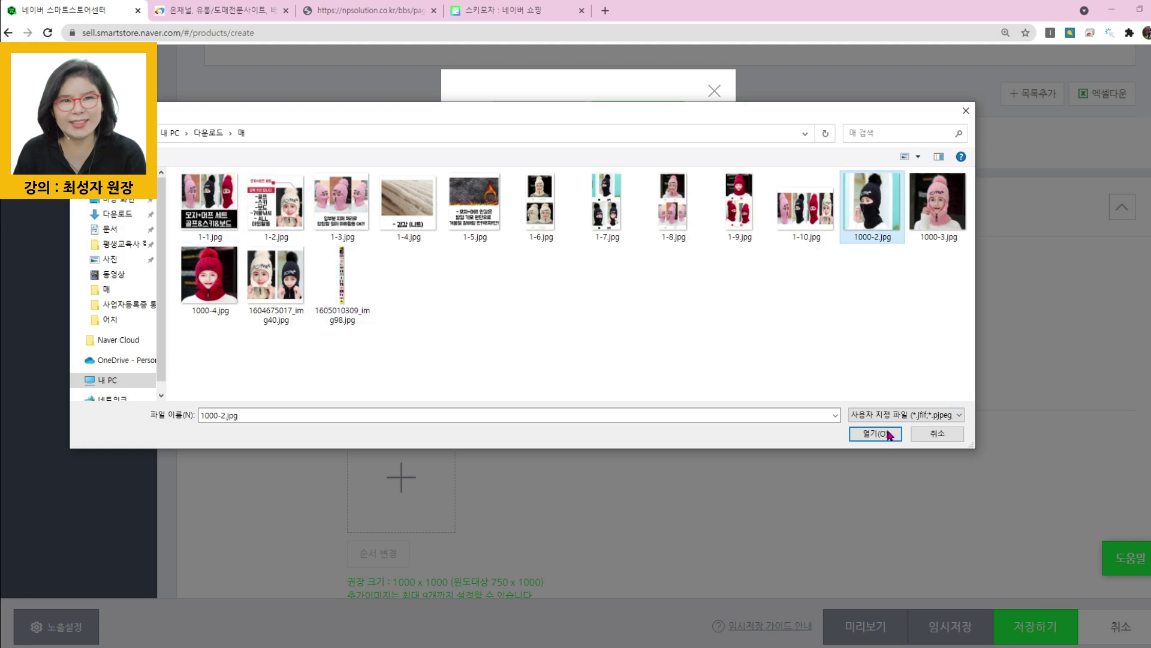
click(935, 231)
click(874, 433)
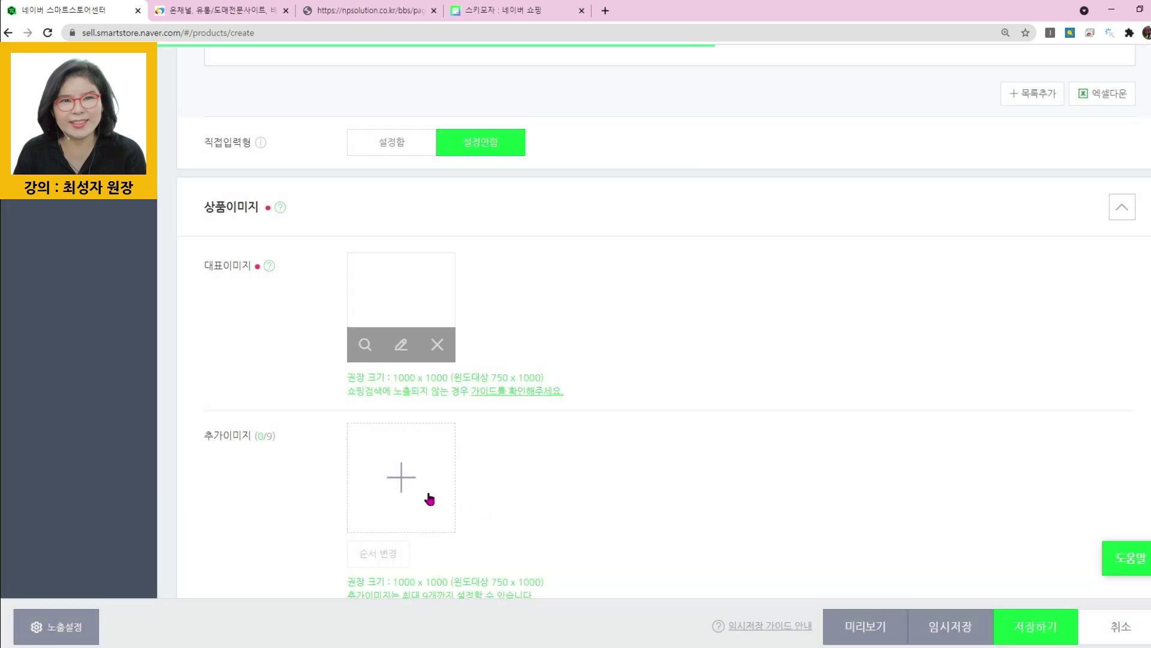
click(401, 477)
click(572, 123)
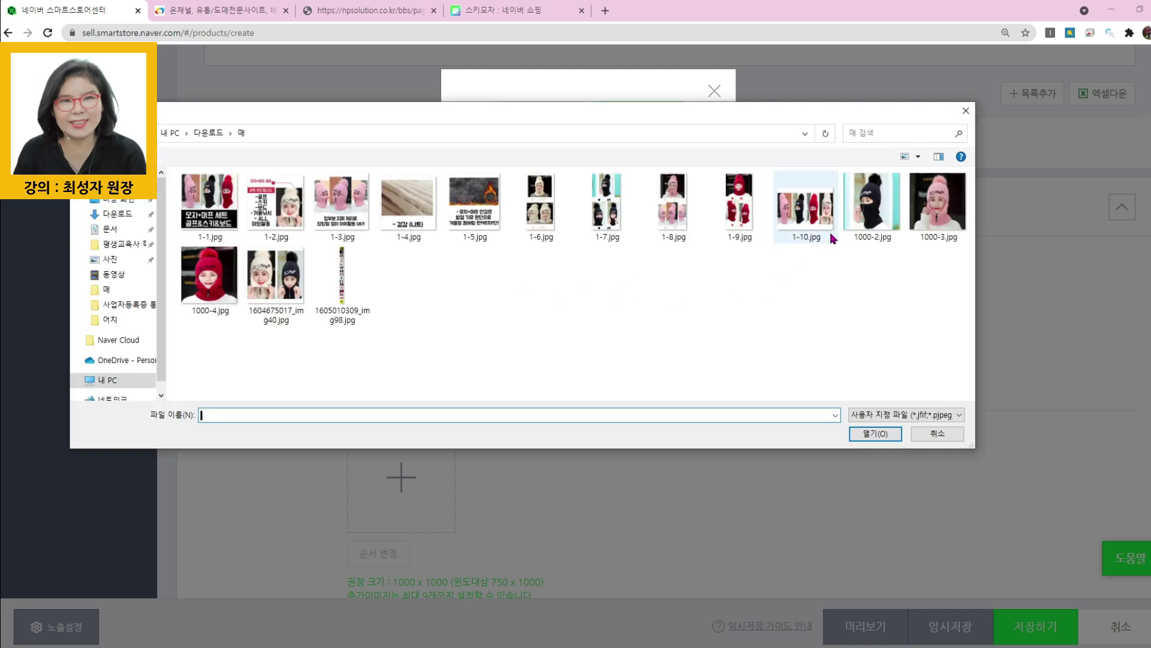
click(849, 239)
ctrl+click(213, 279)
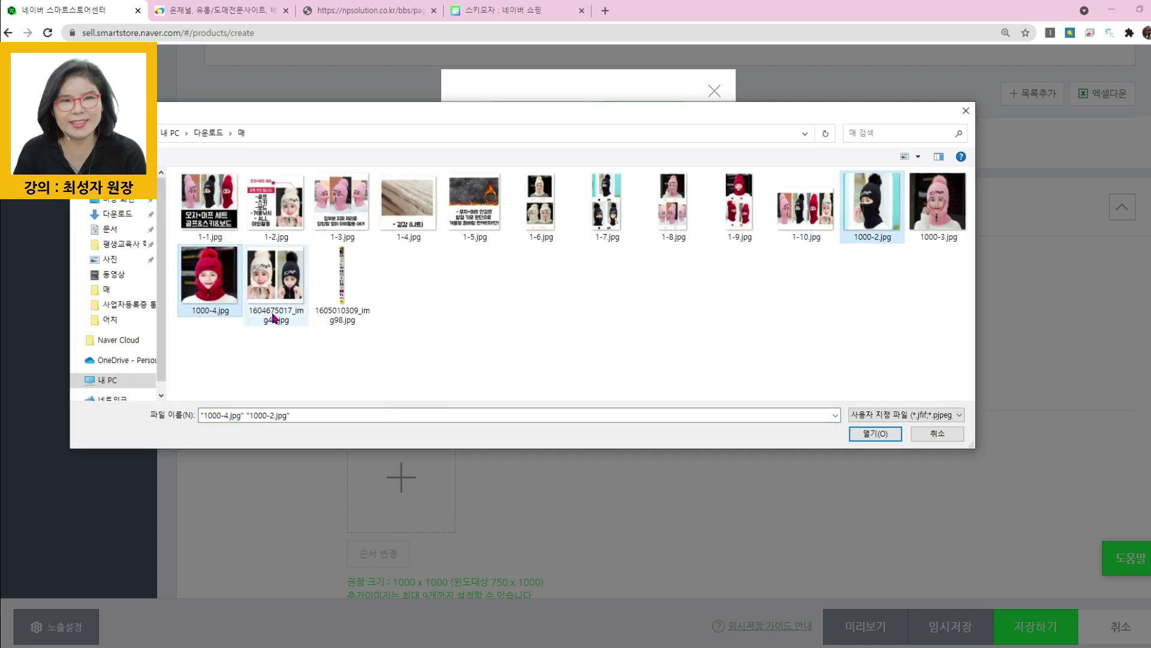
ctrl+click(278, 306)
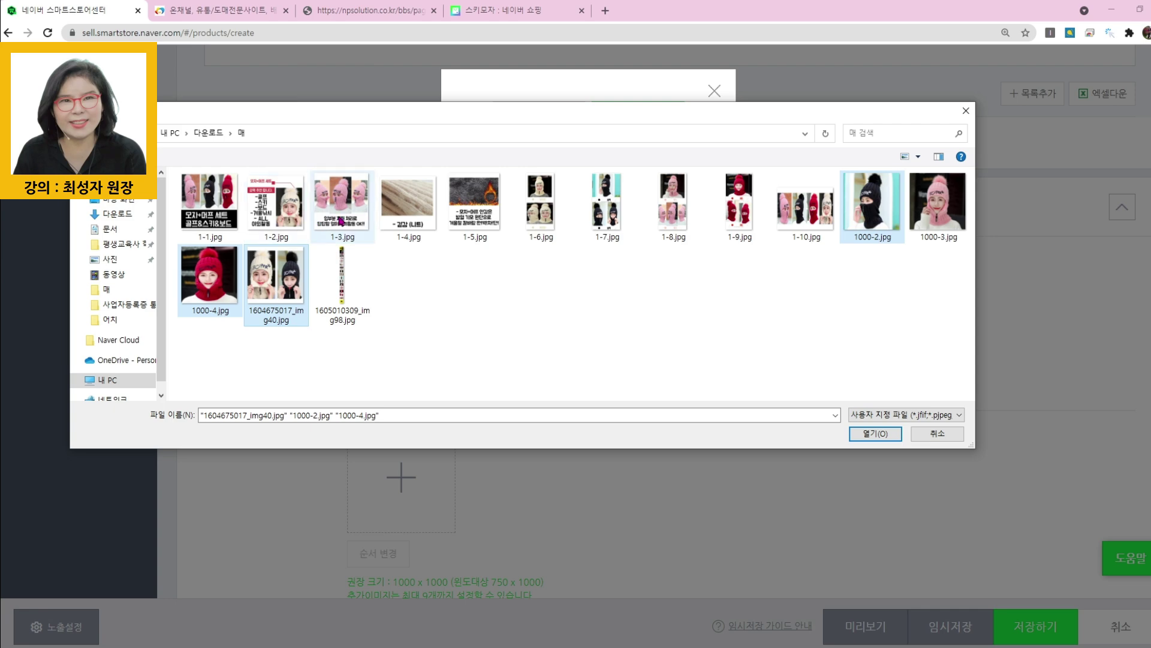
ctrl+click(342, 221)
ctrl+click(537, 207)
click(875, 433)
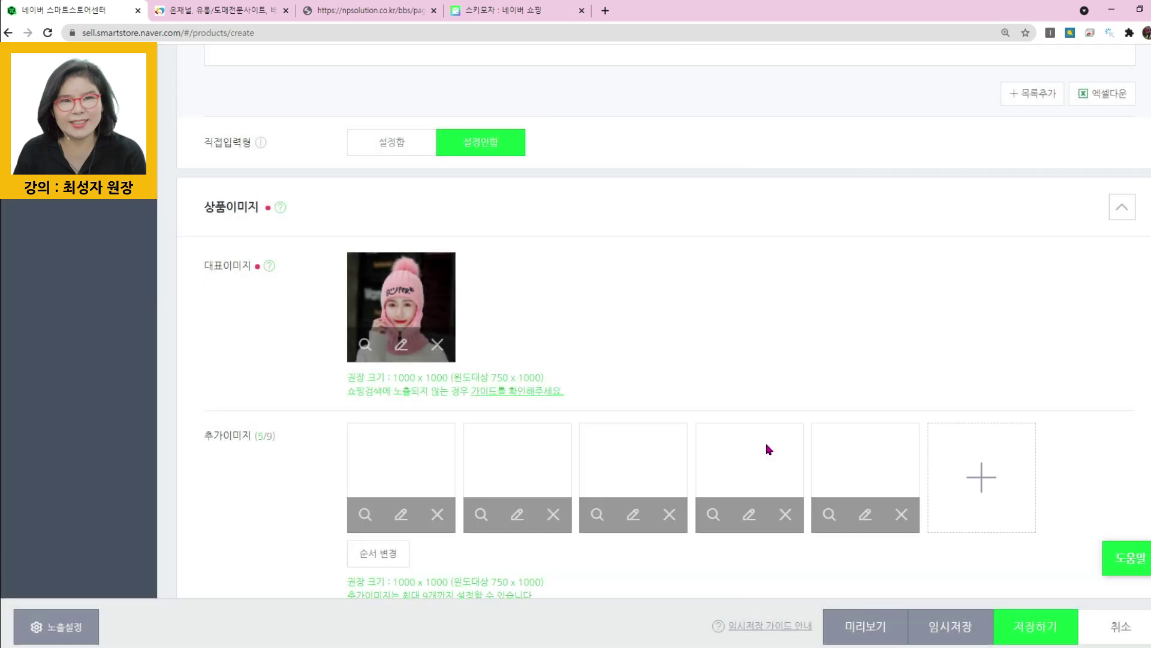
Open the detailed description in SmartEditor ONE and paste the product name copied from the registration form twice, on separate lines.
scroll(798, 575, down, 15)
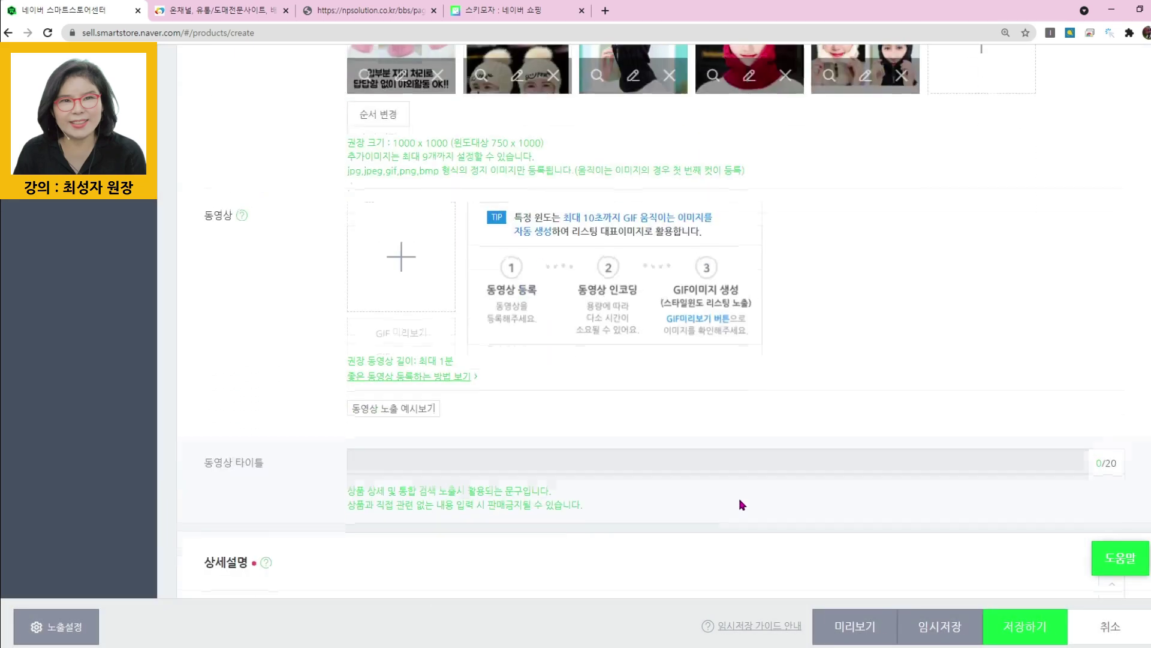
click(683, 477)
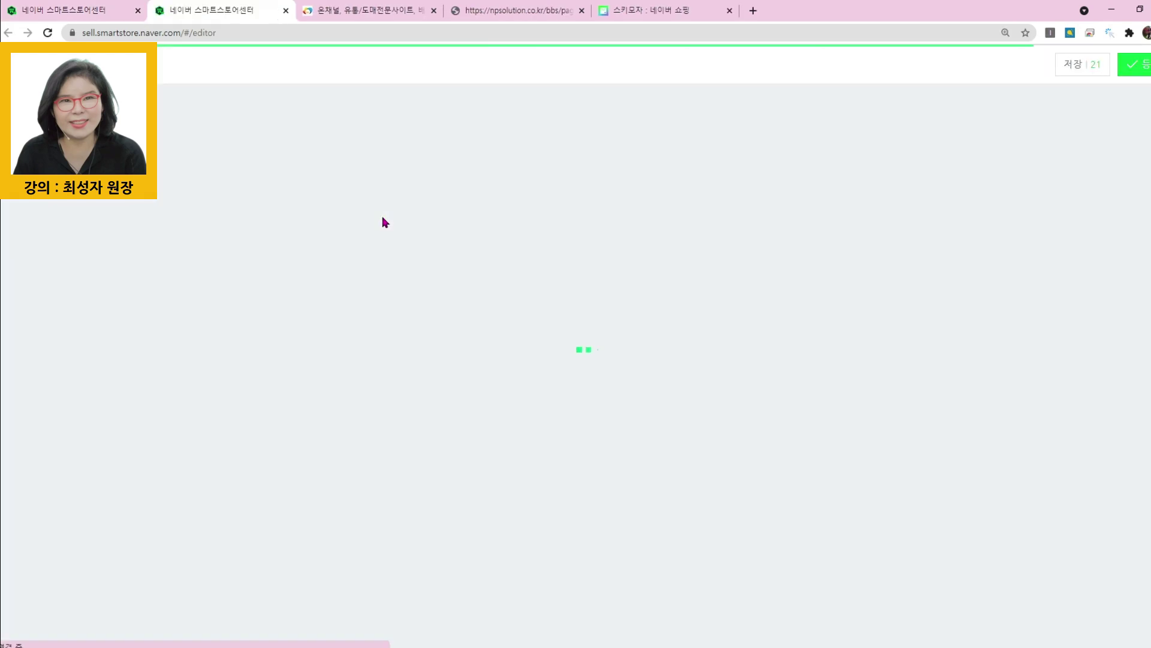
click(53, 8)
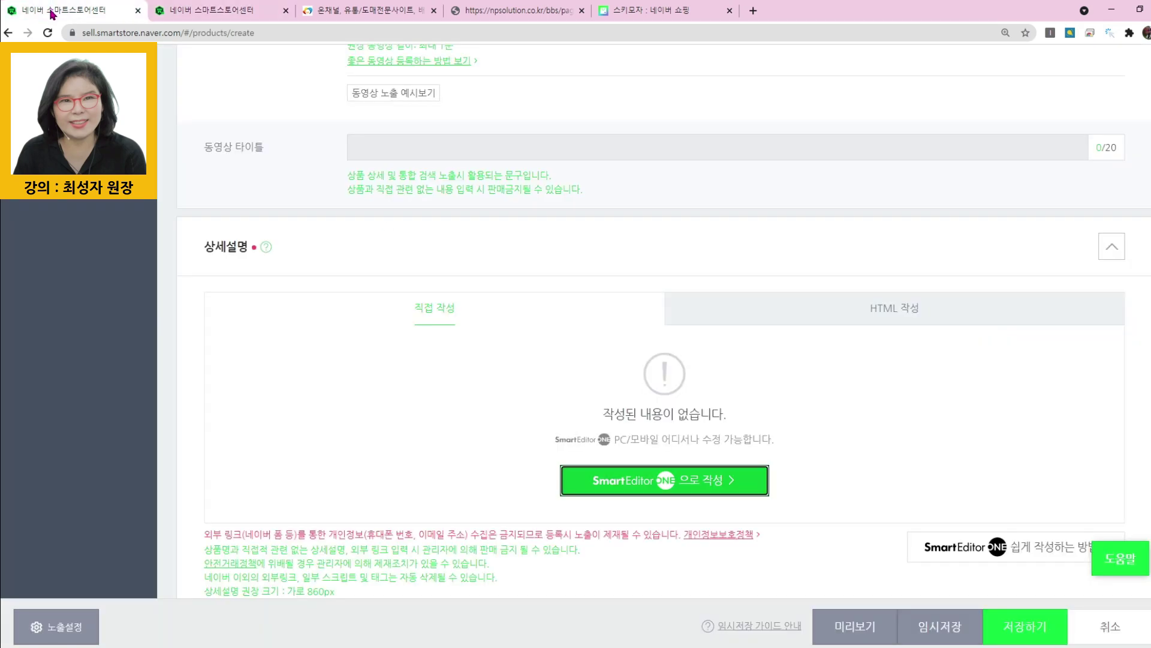
scroll(660, 330, up, 20)
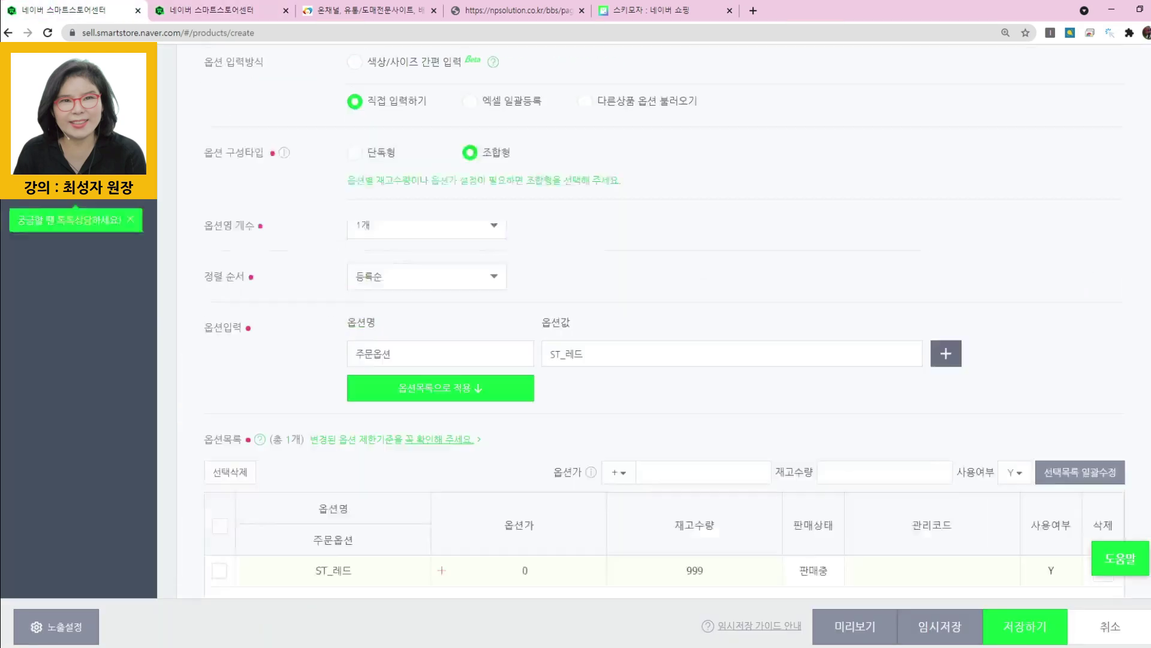
scroll(901, 263, up, 1)
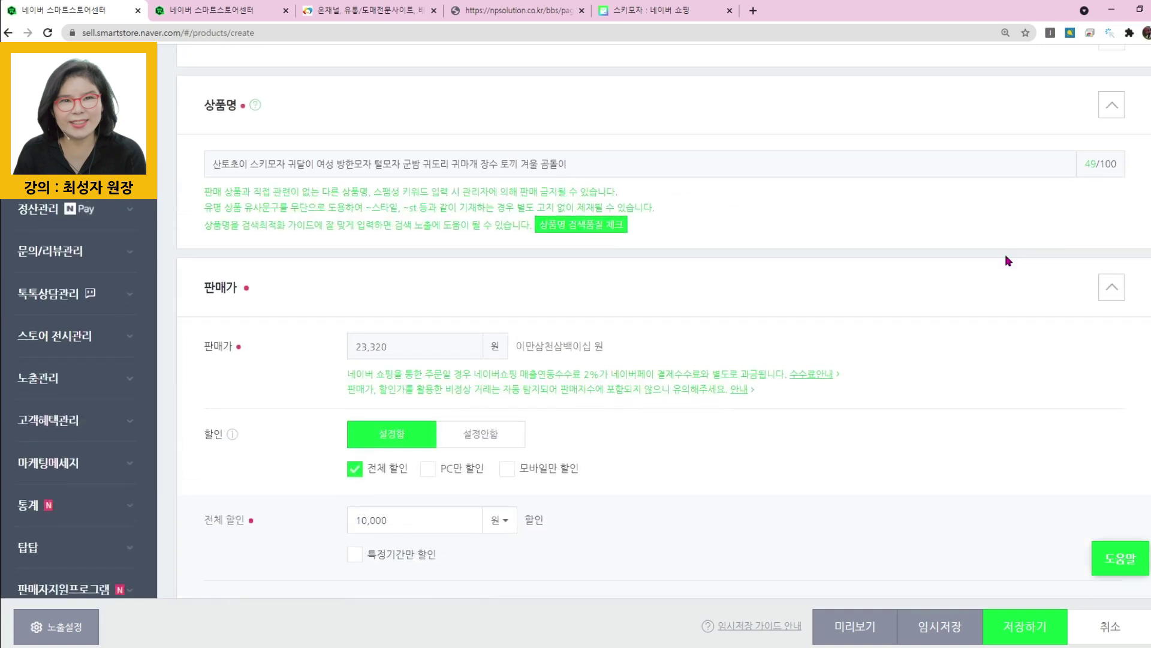
drag(586, 167, 168, 150)
key(ctrl+c)
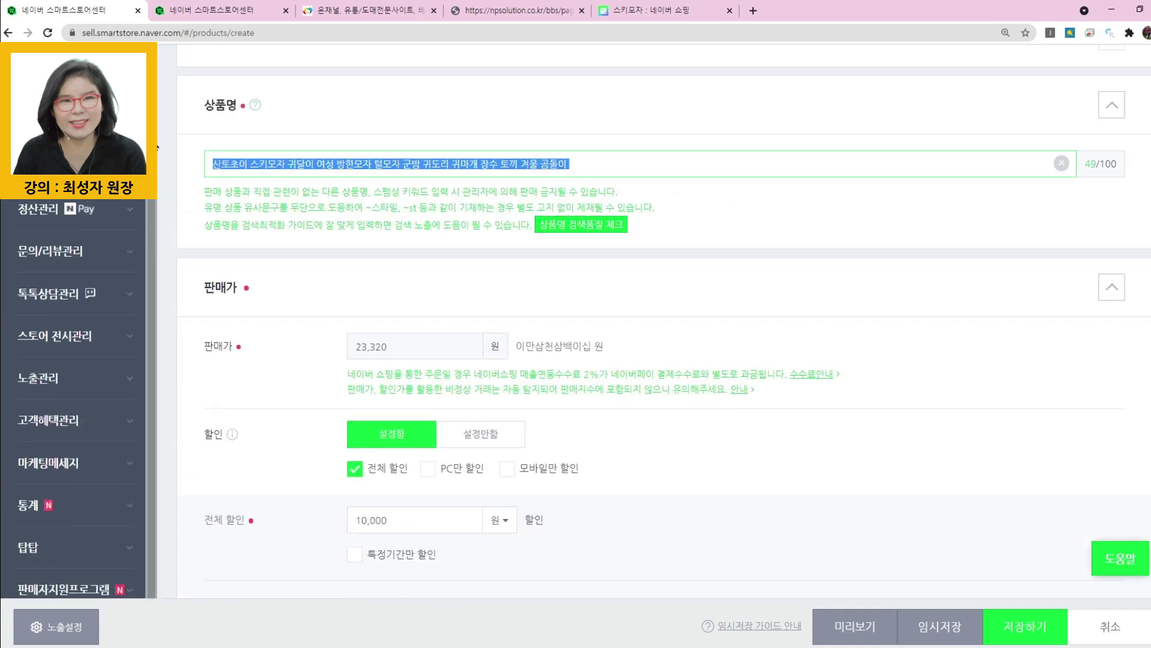
click(207, 14)
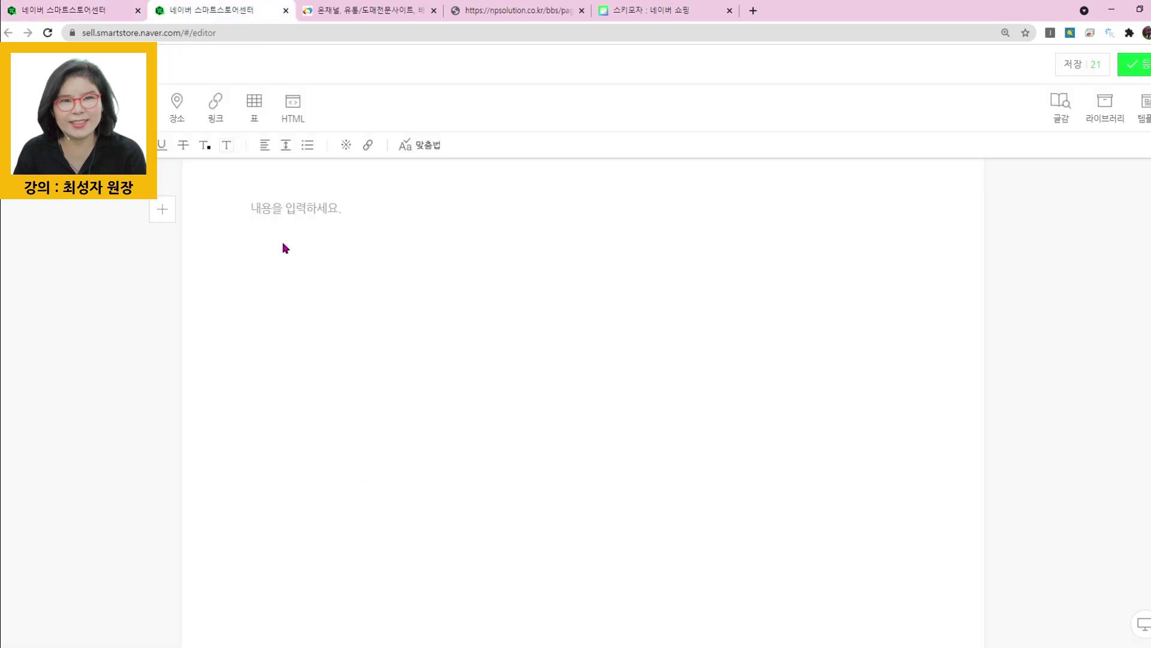
key(ctrl+v)
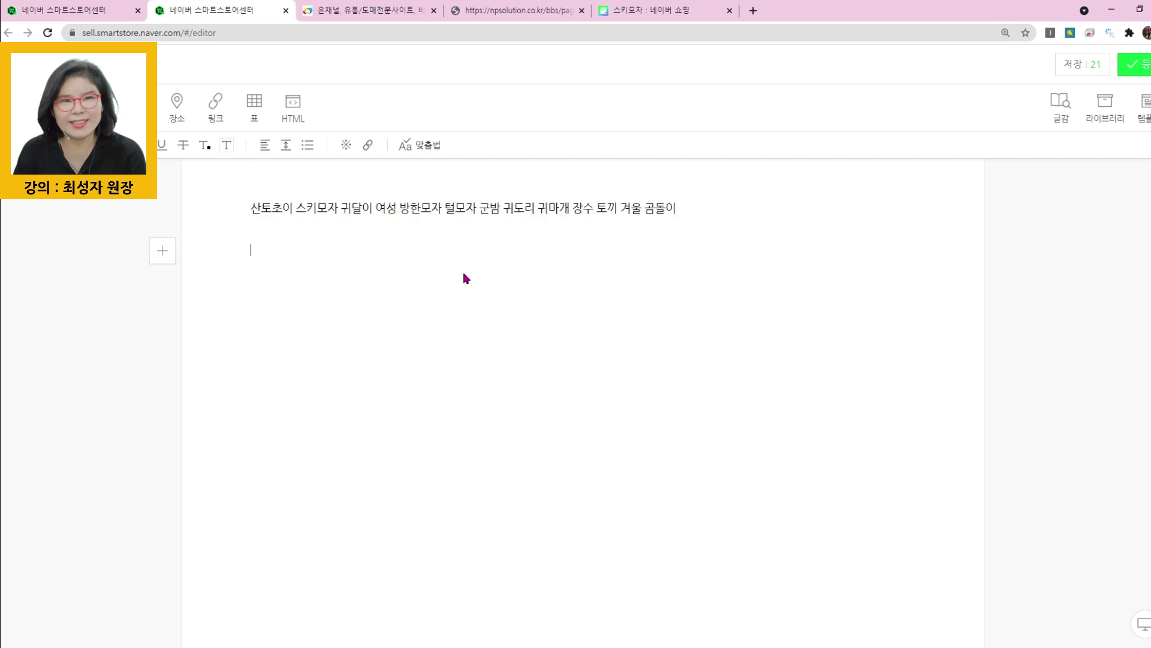
key(ctrl+v)
Change the paragraph style of the first product name line in the description and set its font size to 16.
drag(248, 214, 680, 209)
click(31, 145)
click(23, 202)
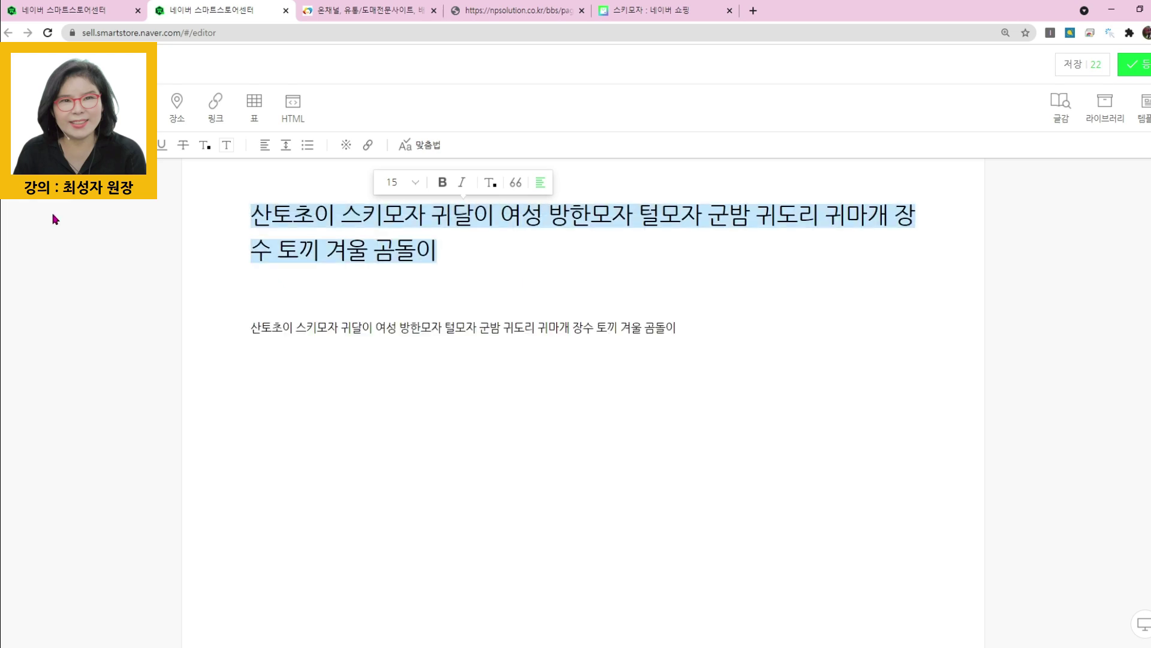
click(83, 145)
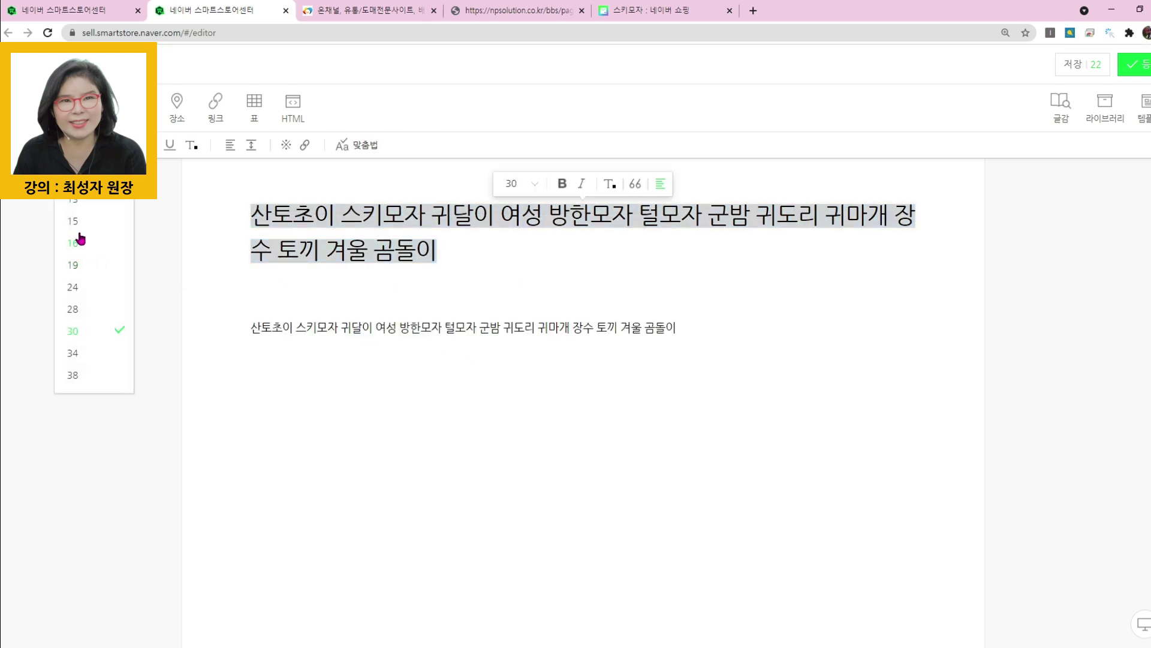
click(78, 238)
click(383, 291)
Insert the images 1-1.jpg through 1-10.jpg between the two product name lines of the description.
click(304, 259)
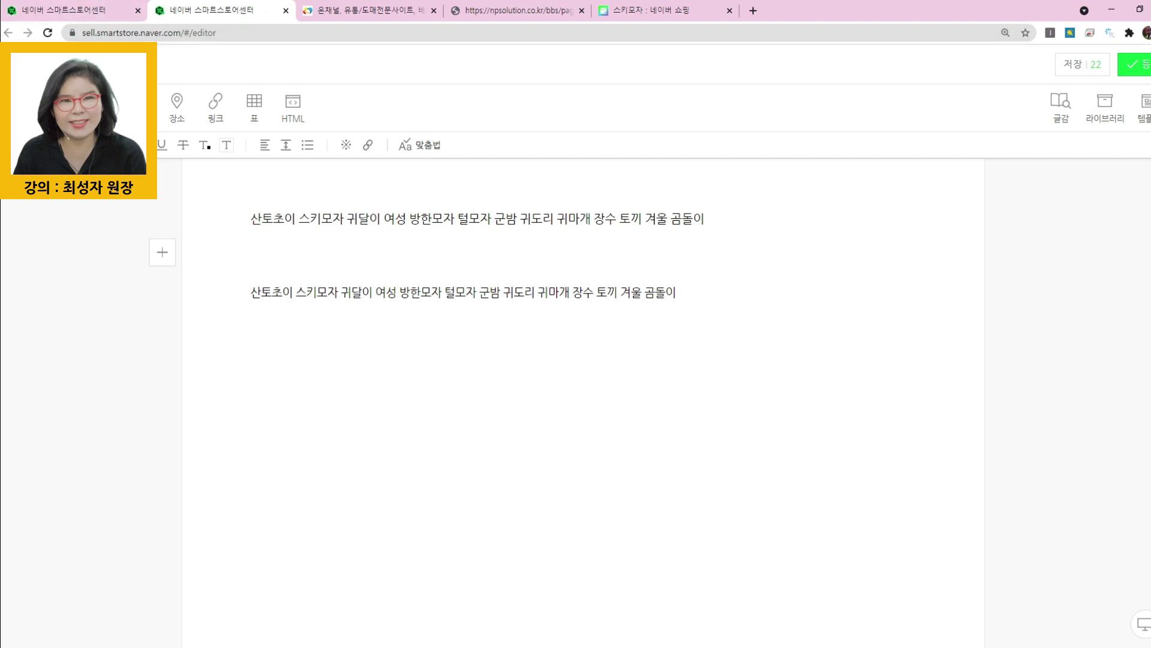
click(23, 108)
click(530, 119)
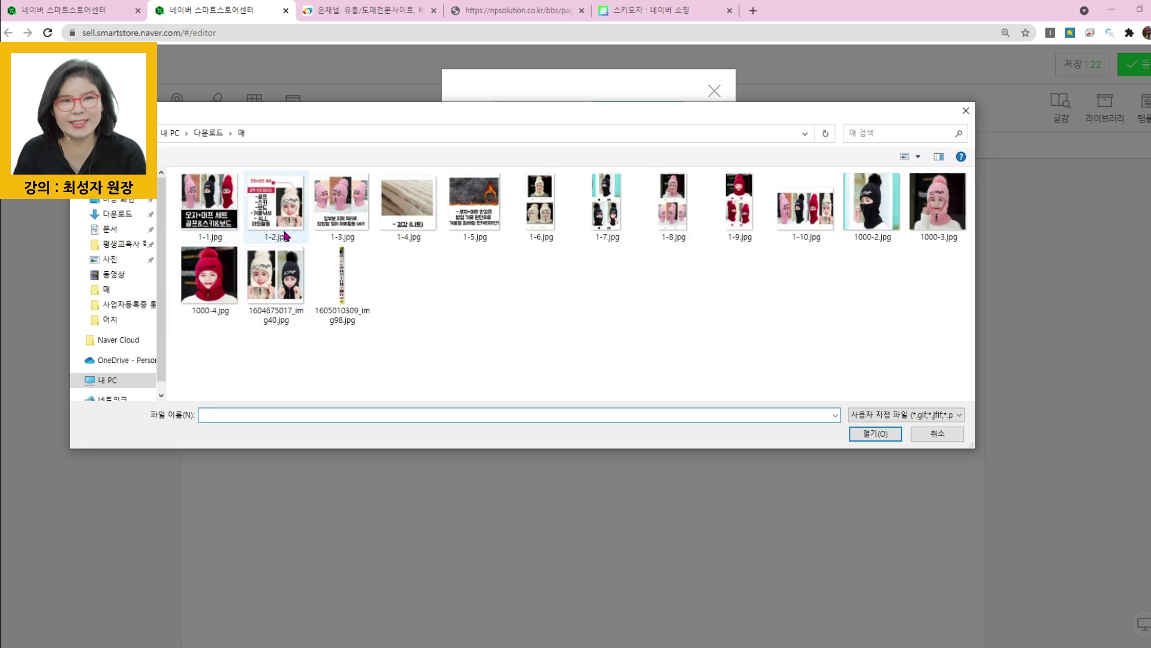
click(222, 223)
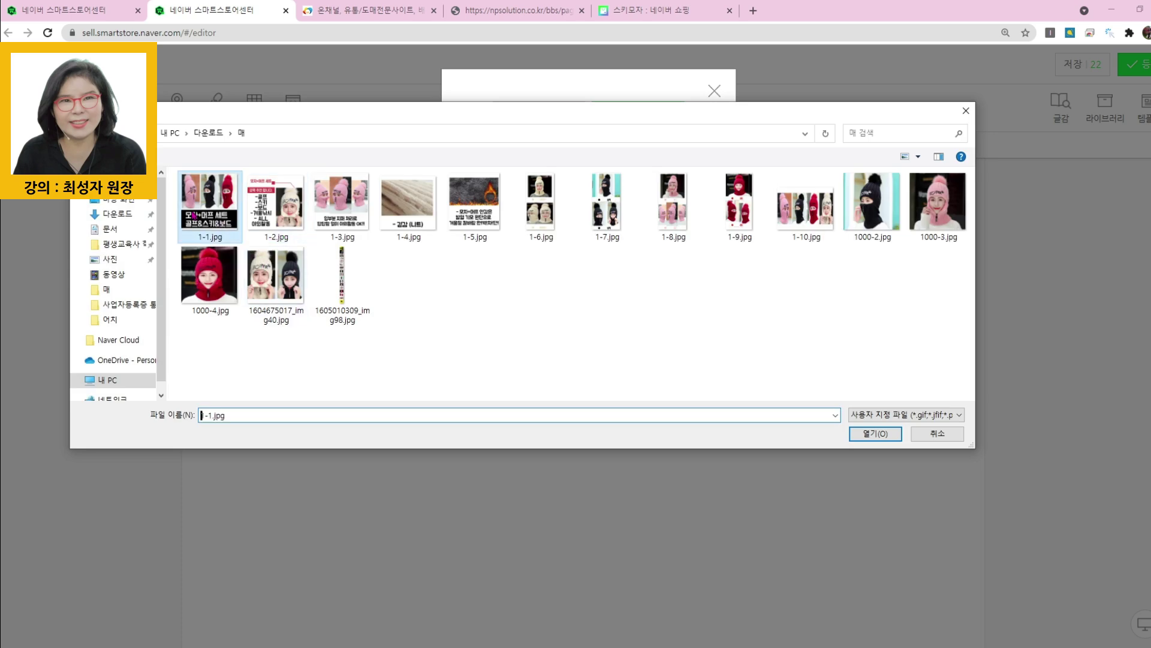
shift+click(839, 220)
click(875, 433)
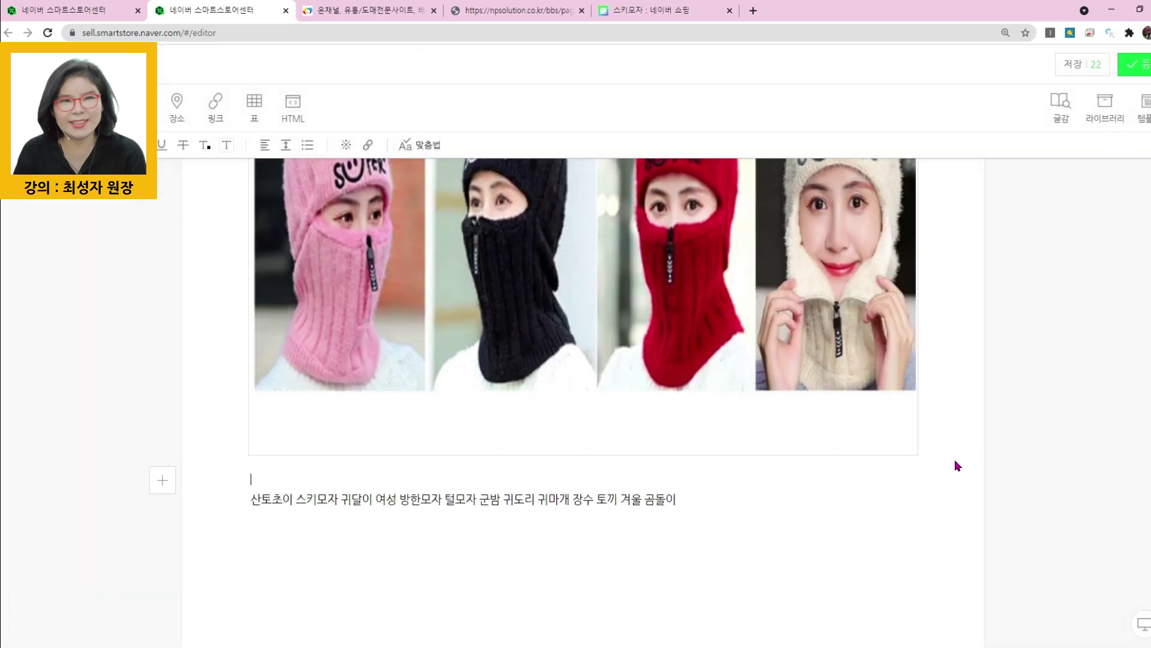
Center-align all text and images in the description and close the image library.
key(ctrl+a)
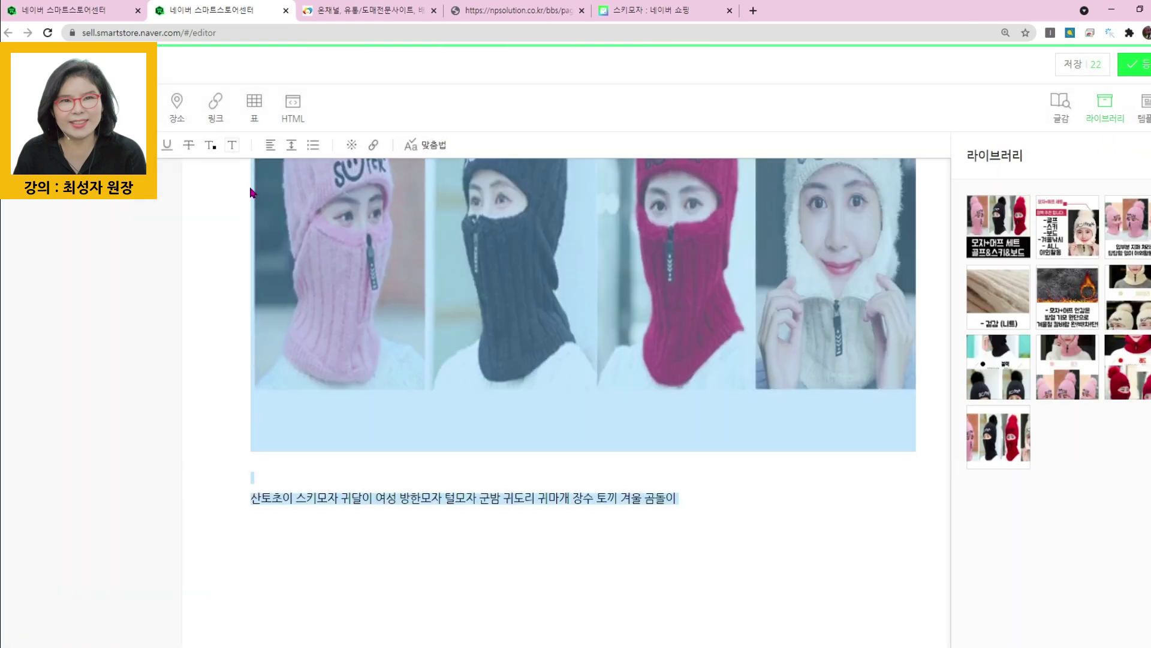
click(270, 145)
click(271, 199)
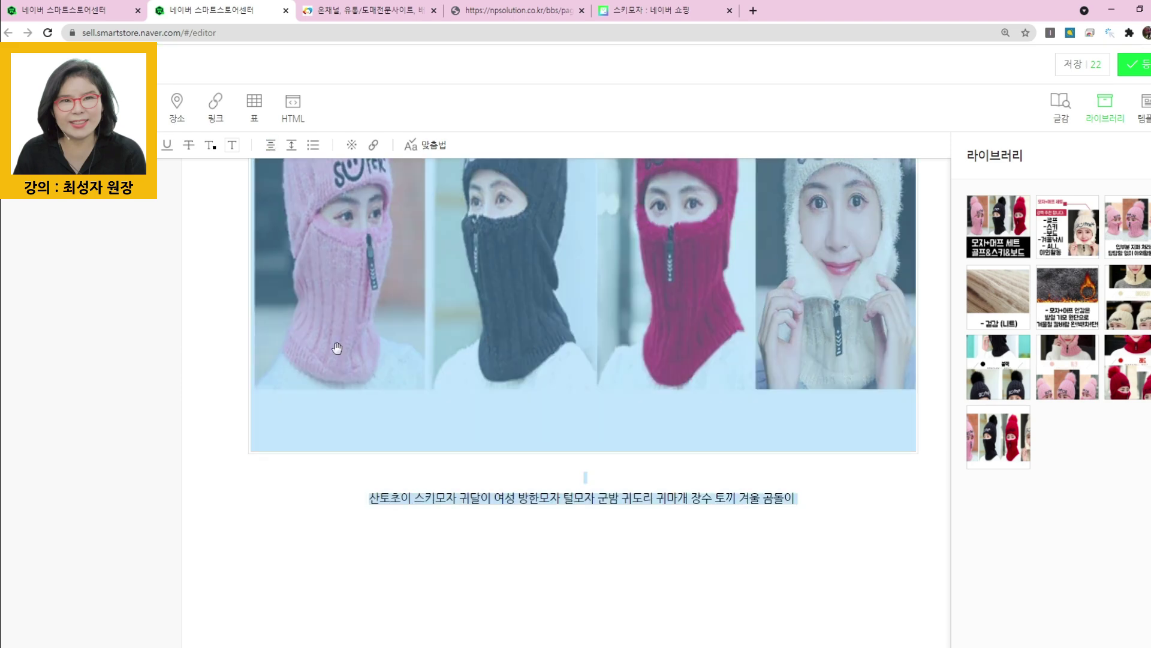
click(774, 552)
scroll(844, 486, up, 6)
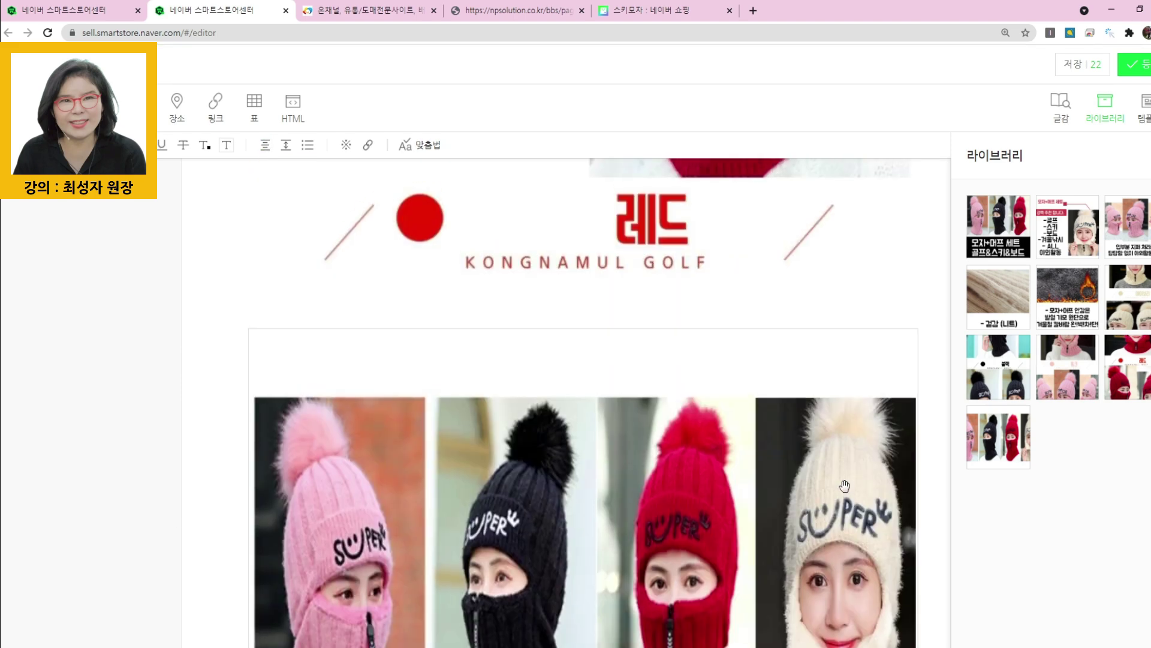
scroll(845, 486, up, 6)
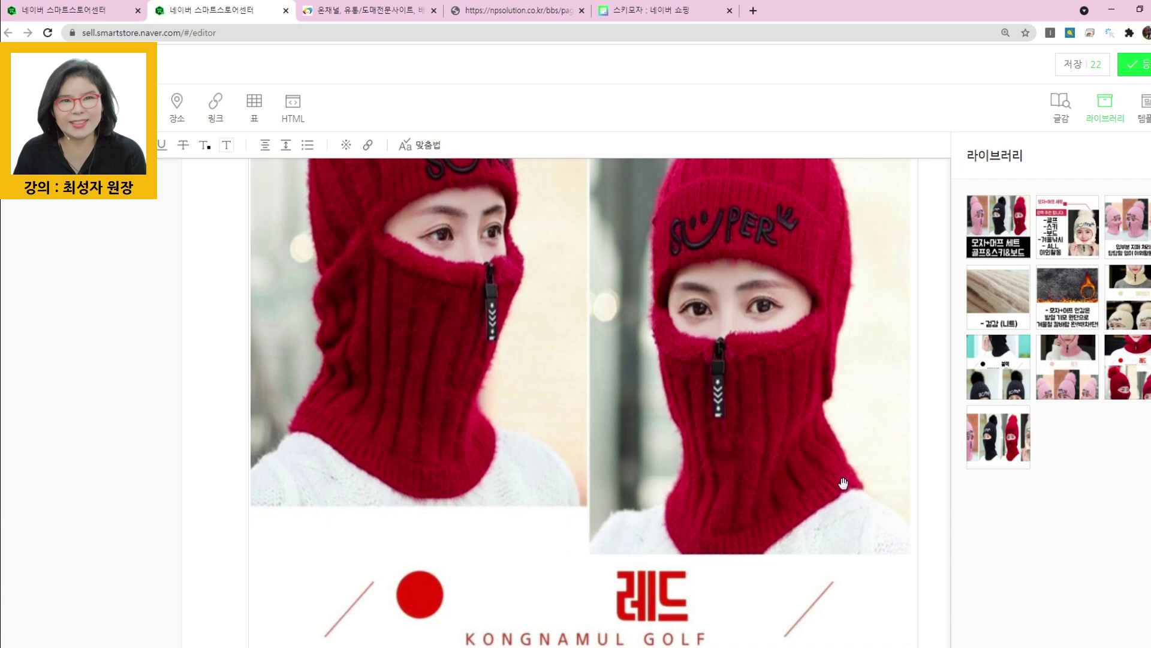
click(1148, 155)
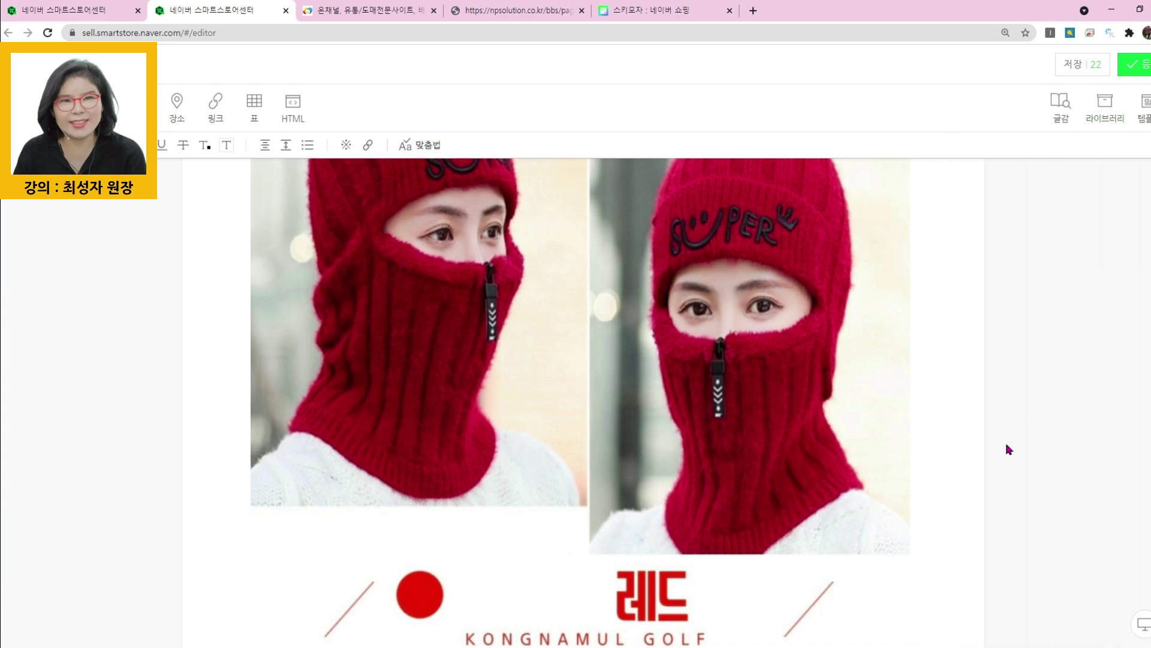
Compare the description's inserted images with the detail images on the Onchannel product page, checking the color sections, and return to the editor.
scroll(890, 430, up, 3)
scroll(890, 429, down, 15)
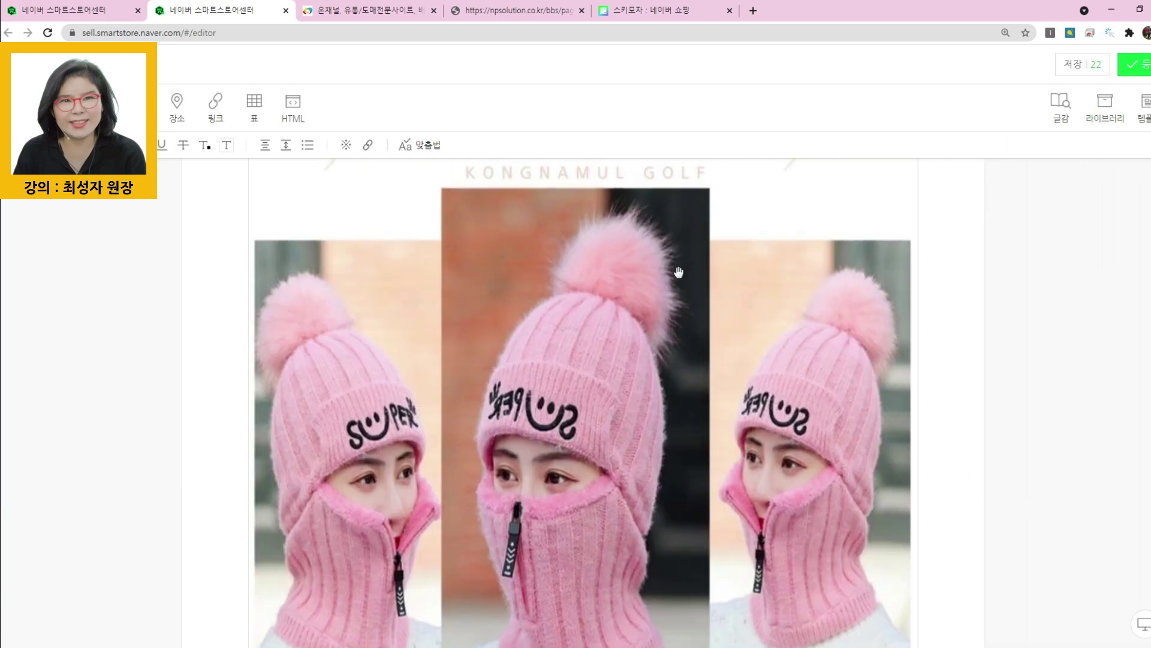
click(367, 11)
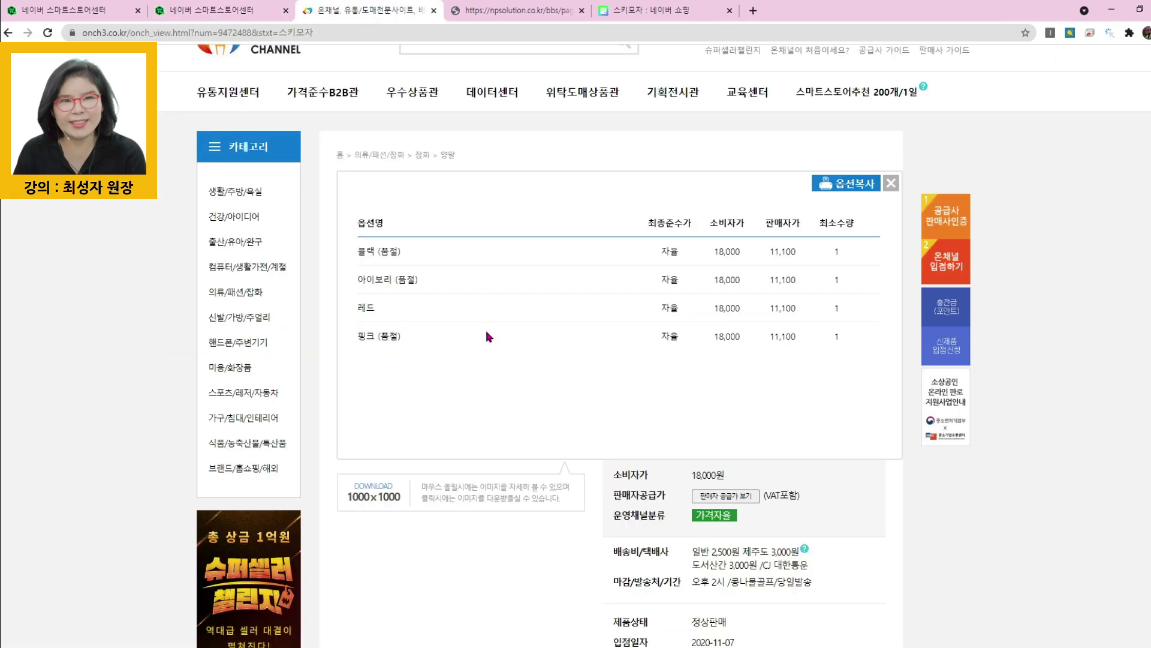
click(891, 183)
scroll(840, 482, down, 15)
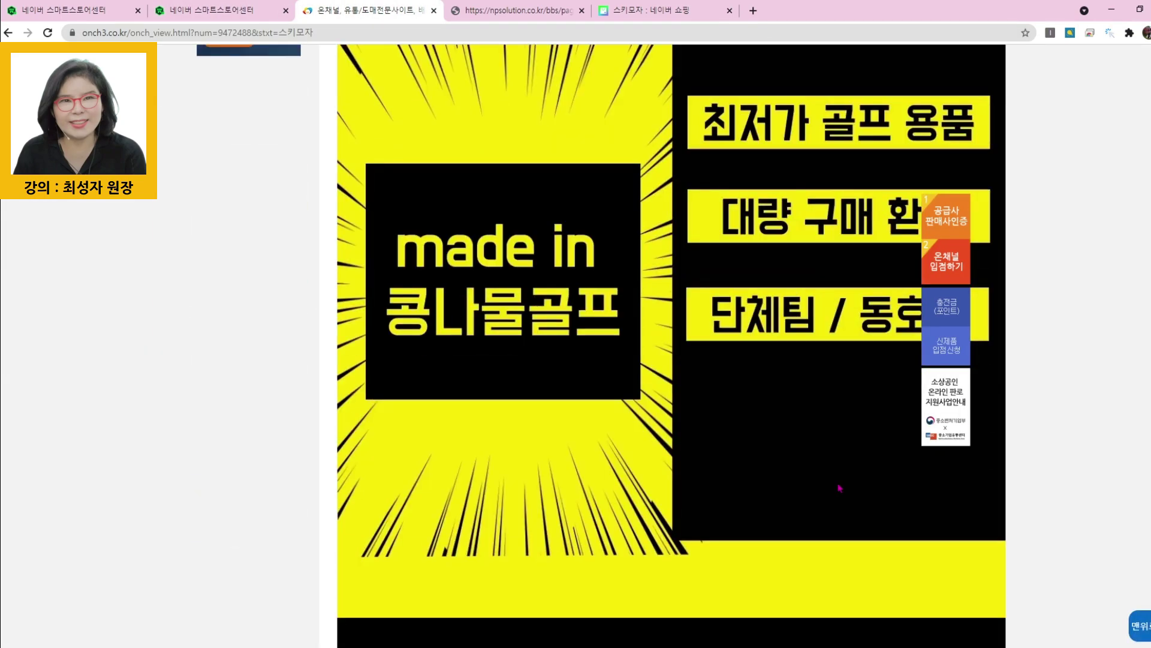
scroll(1054, 504, down, 15)
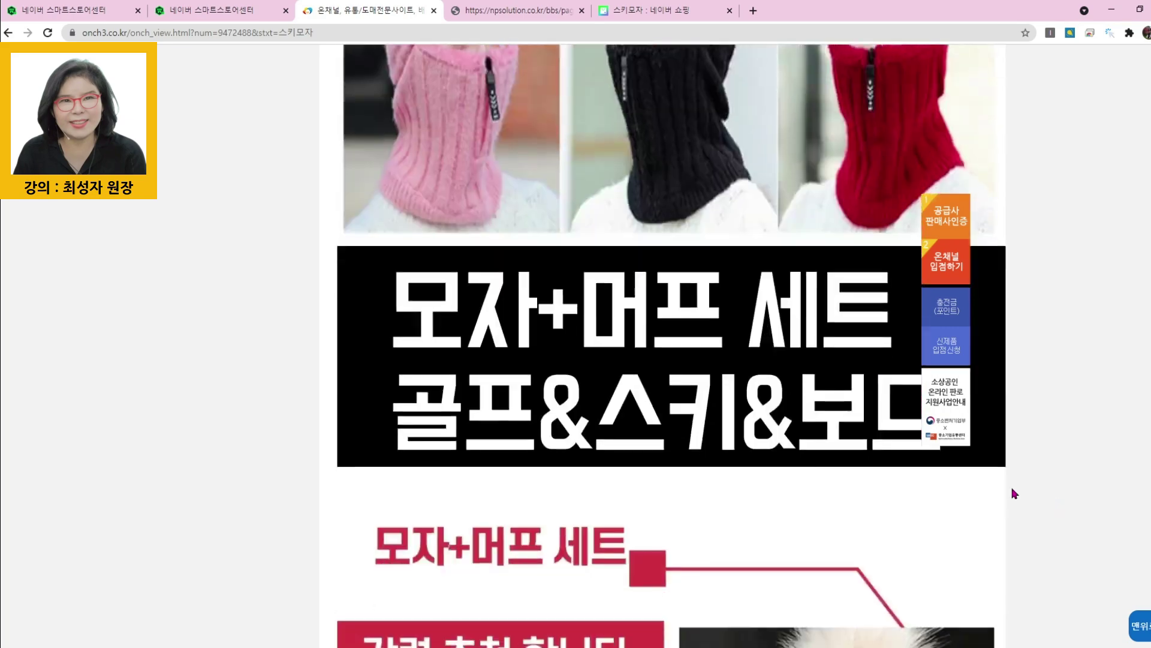
scroll(761, 450, down, 20)
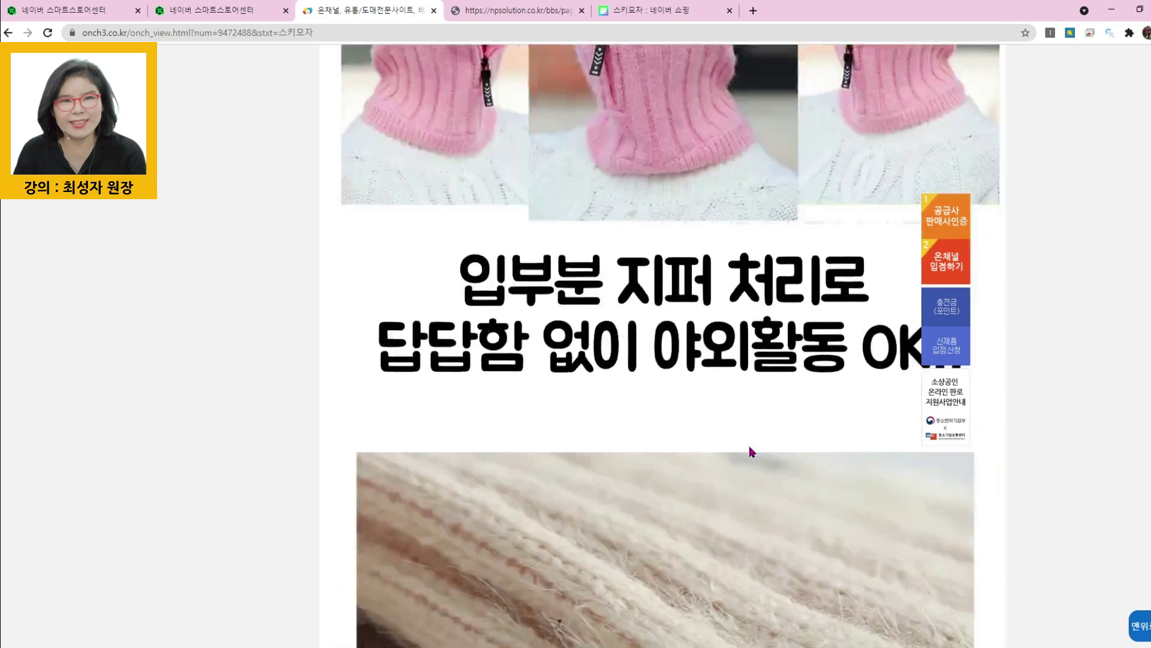
scroll(751, 451, down, 15)
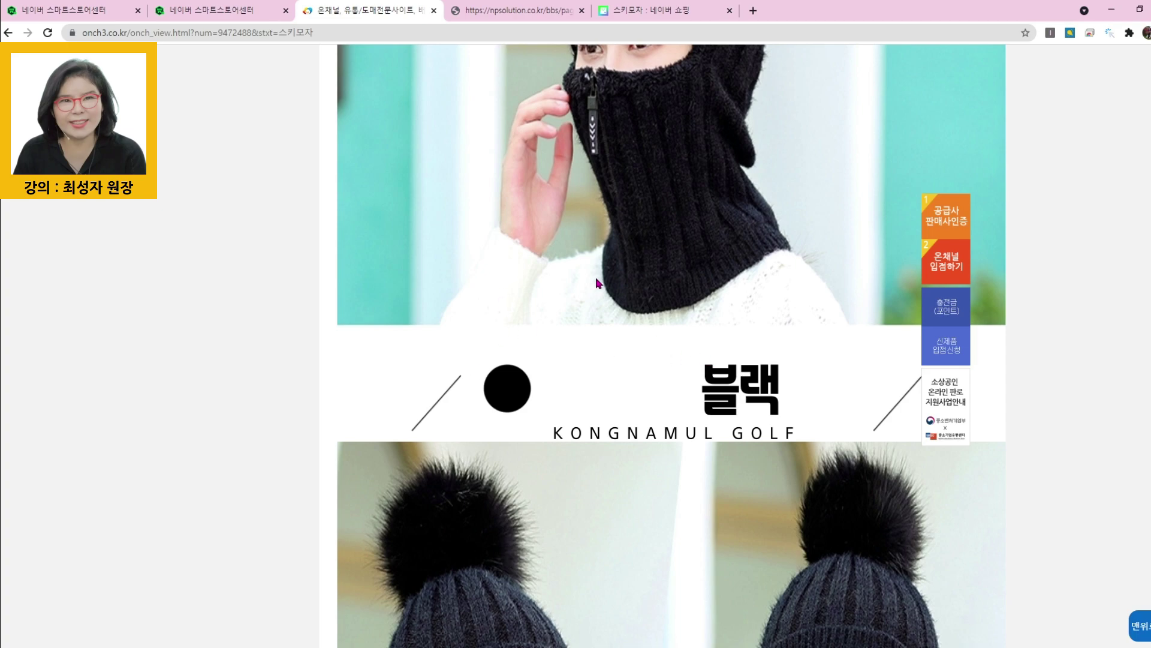
scroll(596, 282, up, 4)
click(187, 12)
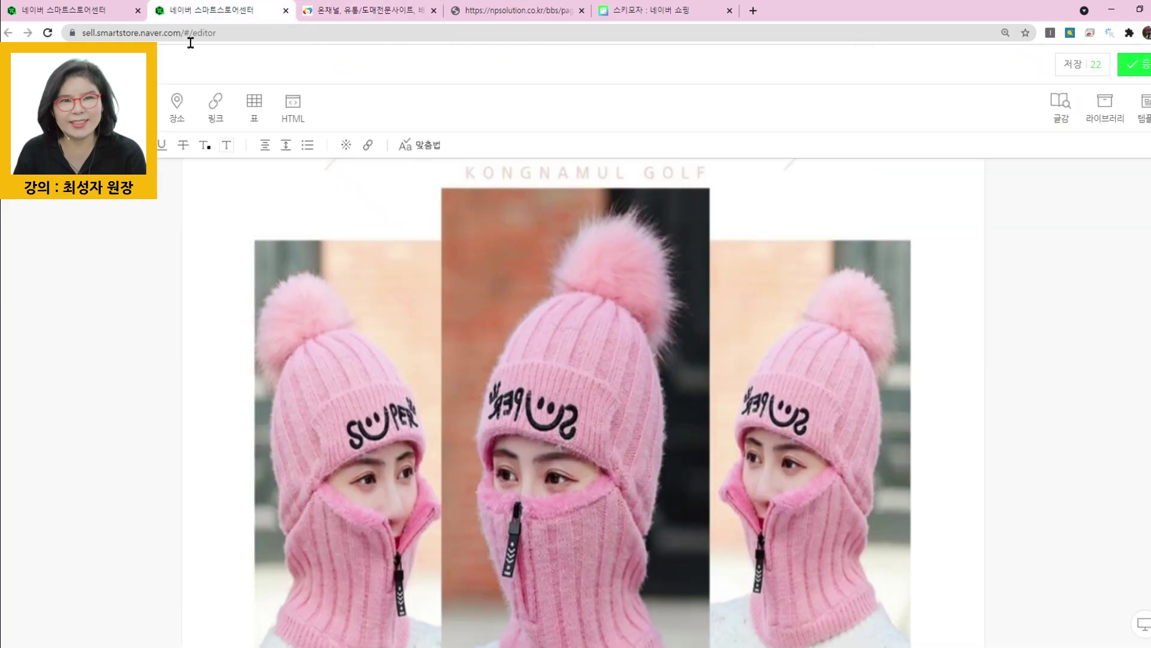
scroll(588, 408, down, 10)
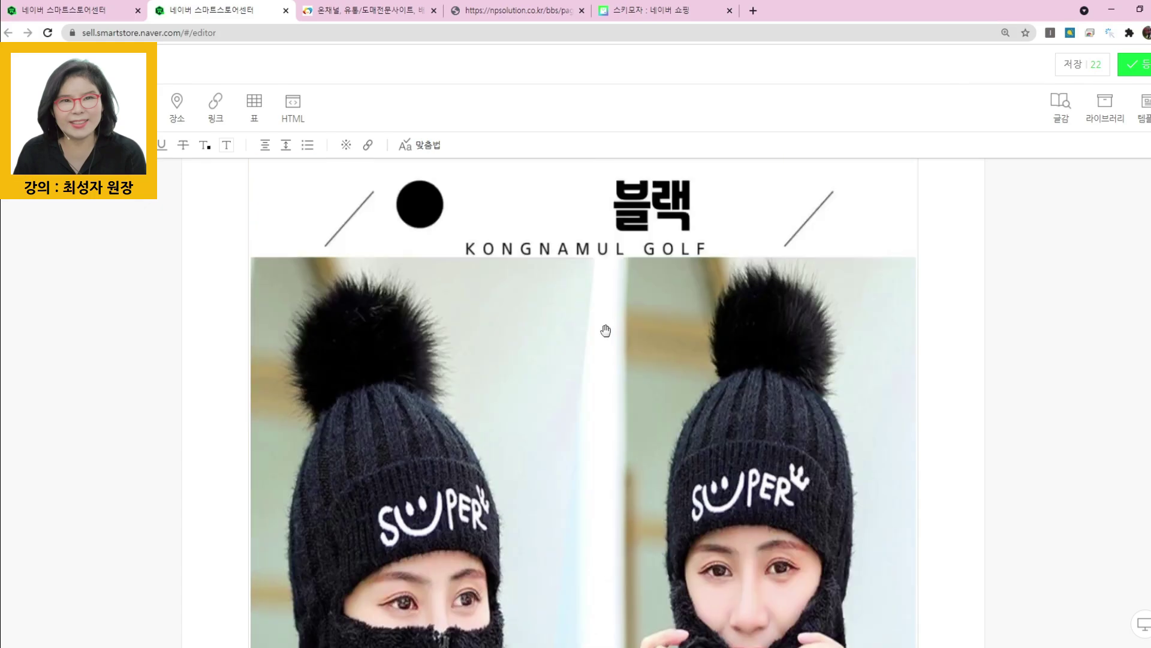
Copy the keywords from 스키모자 through 귀돌이모자 on the npsolution keyword page and paste them above the description's last product name line.
scroll(605, 330, down, 10)
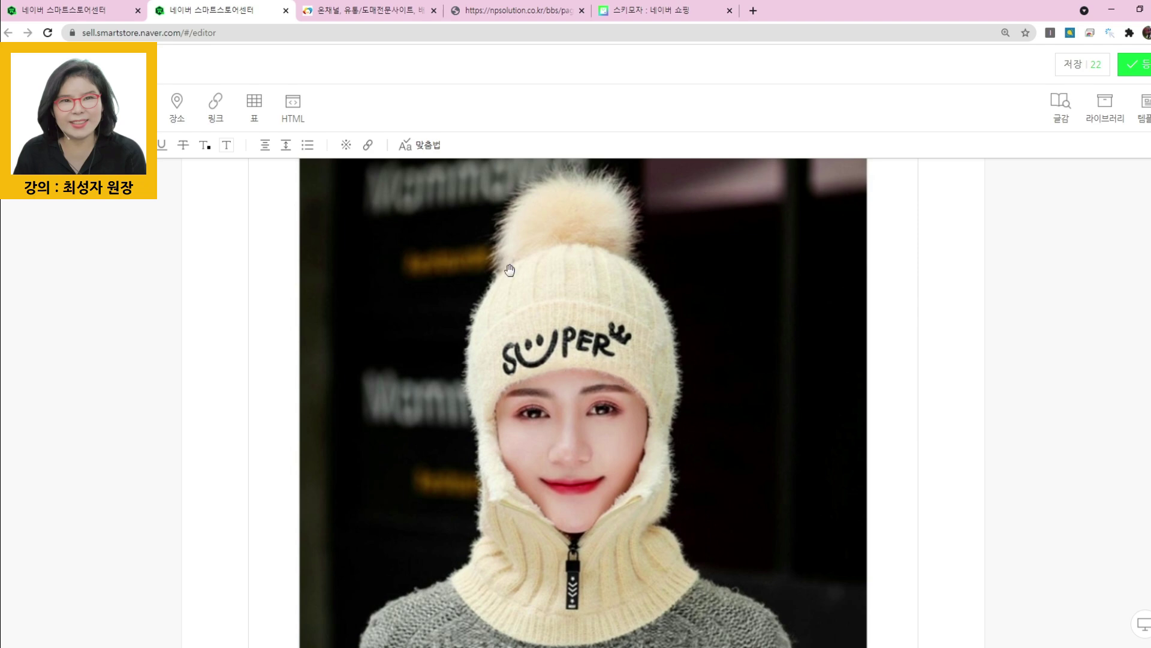
click(508, 18)
drag(330, 289, 297, 316)
key(ctrl+c)
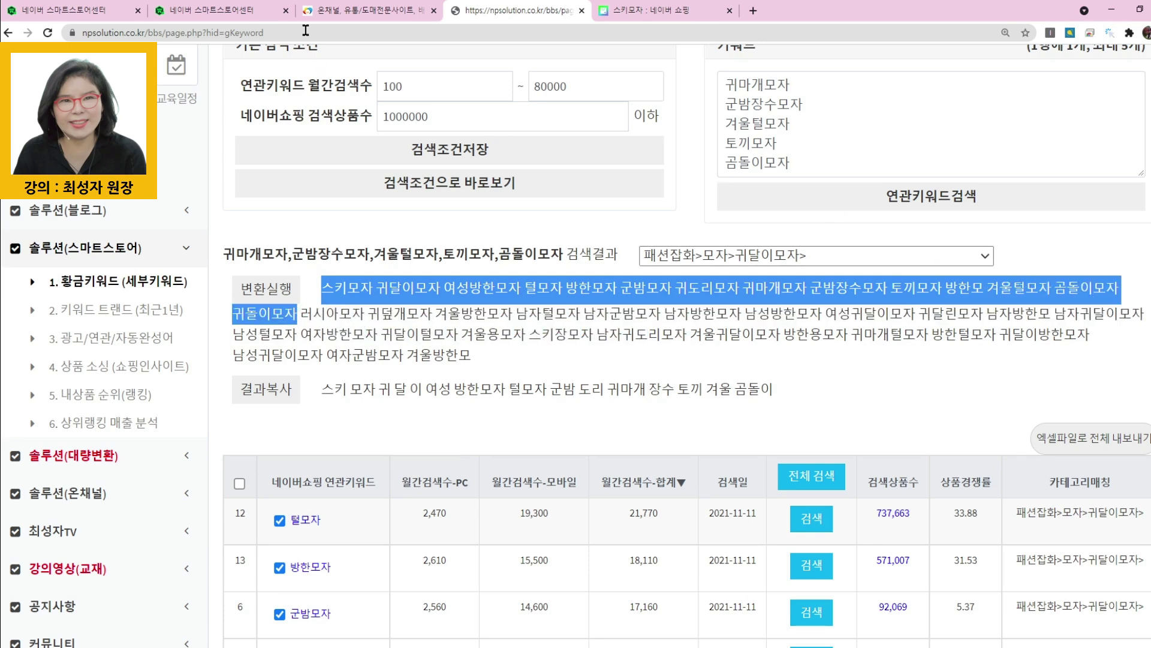
click(216, 11)
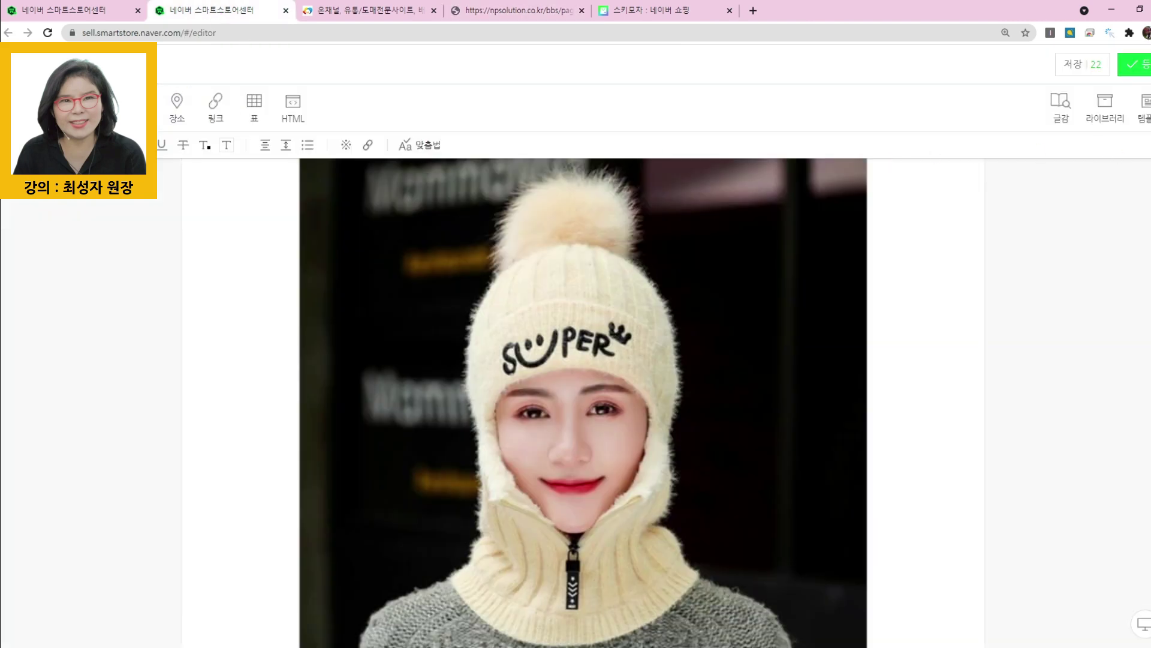
scroll(779, 468, down, 15)
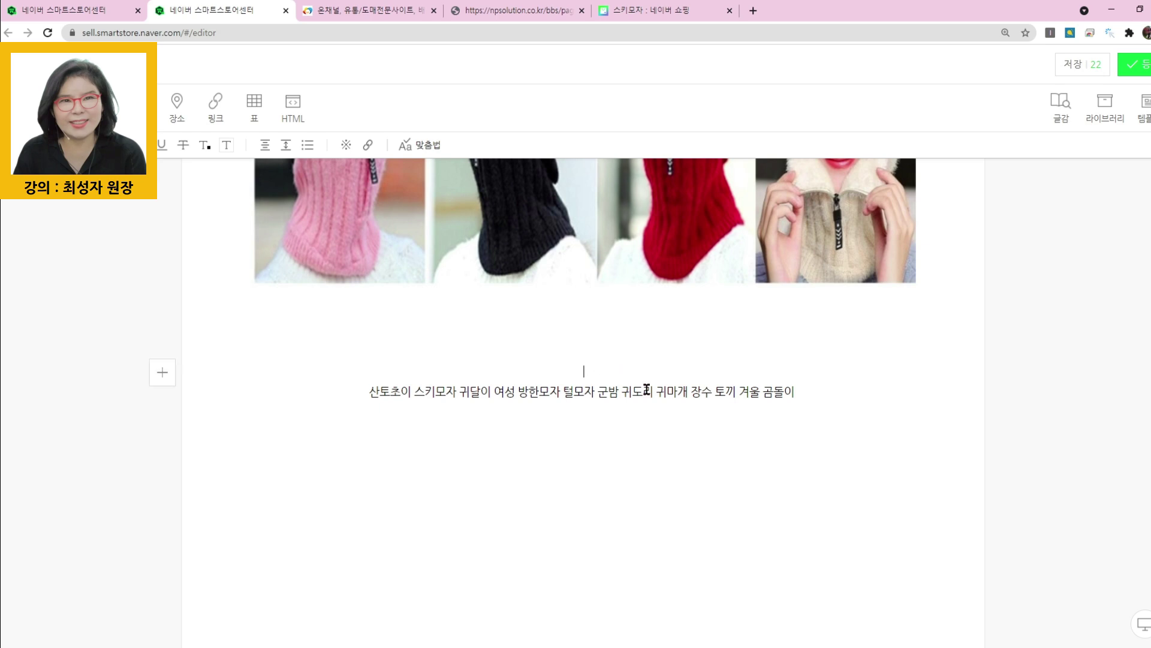
key(ctrl+v)
Split the pasted keywords in the description so that each keyword from 스키모자 to 귀돌이모자 stands on its own line.
click(298, 369)
key(Return)
click(321, 388)
key(Return)
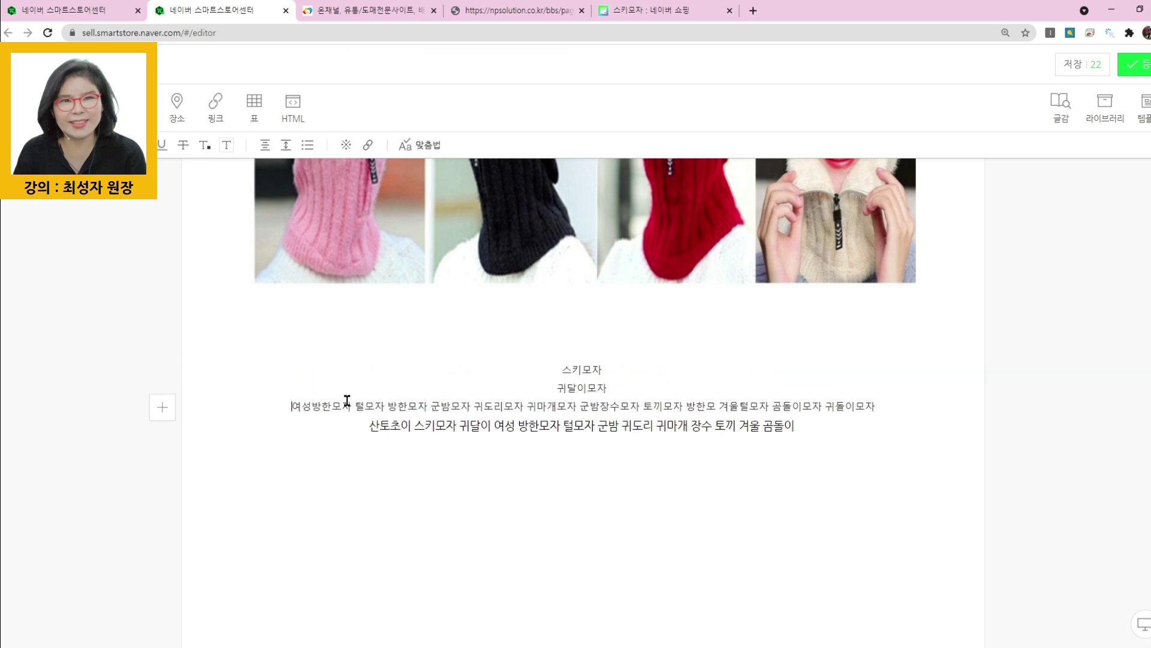
click(355, 407)
key(Return)
click(357, 427)
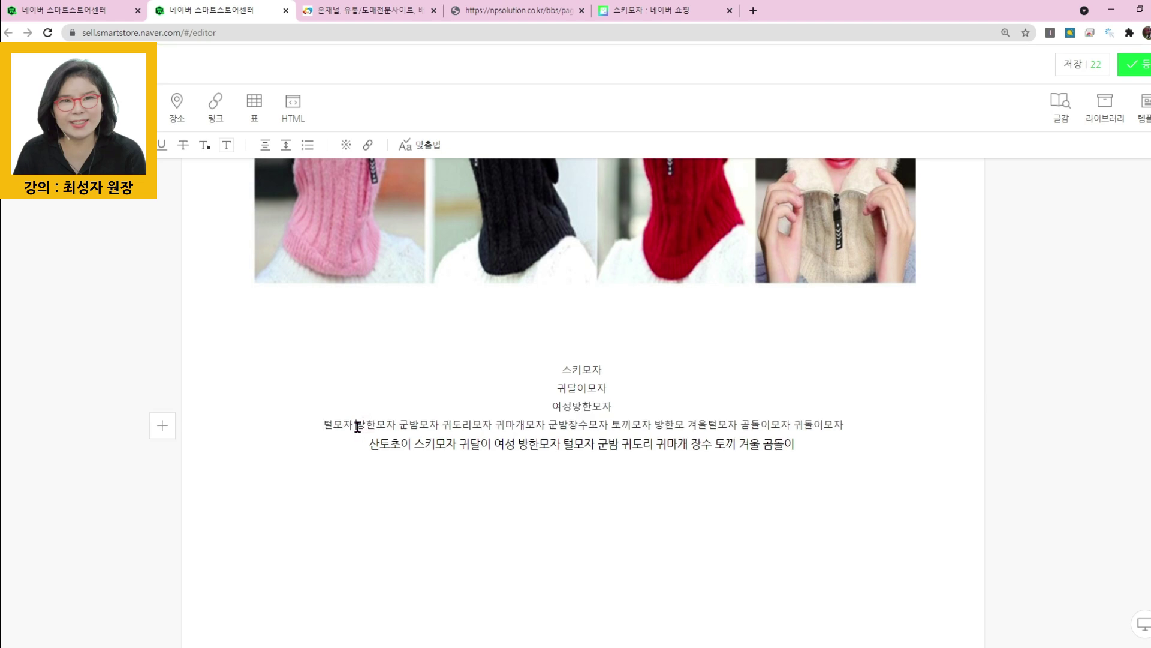
key(Return)
click(384, 442)
key(Return)
click(404, 461)
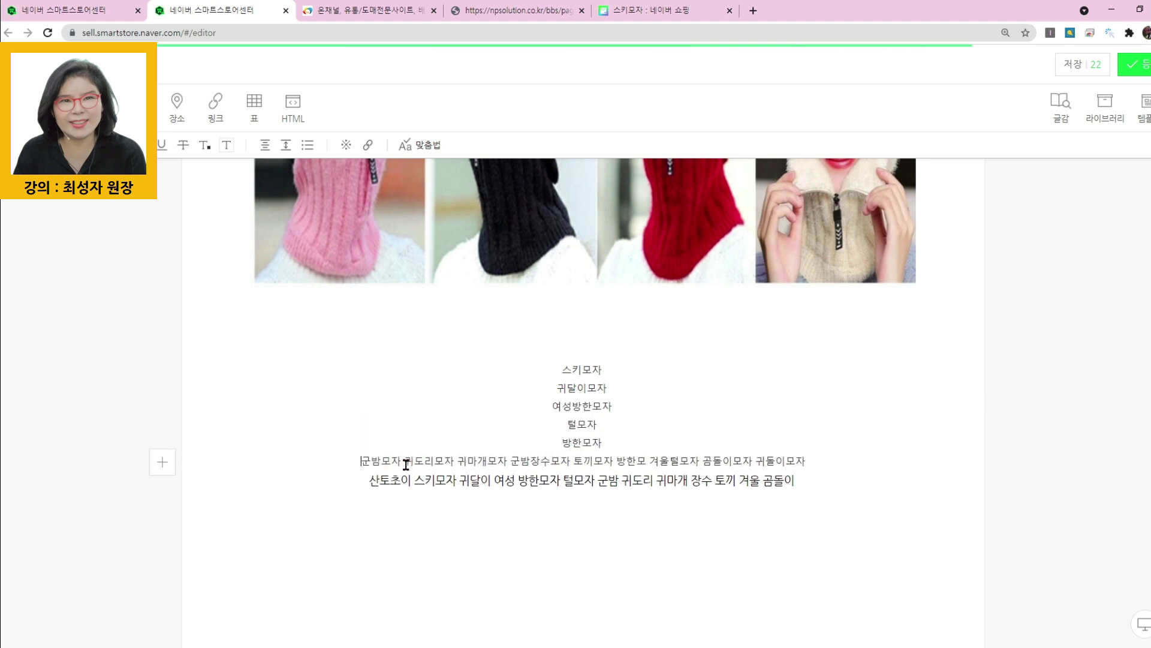
key(Return)
click(433, 479)
key(Return)
click(463, 496)
key(Return)
click(502, 491)
key(Return)
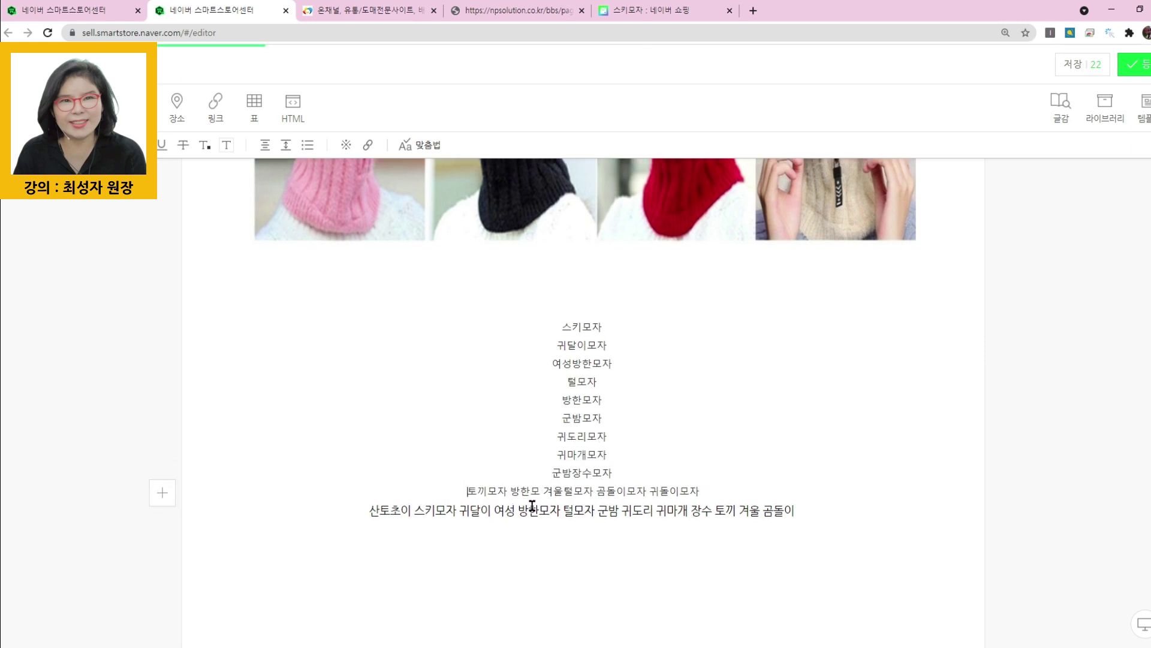
click(508, 491)
key(Return)
click(528, 491)
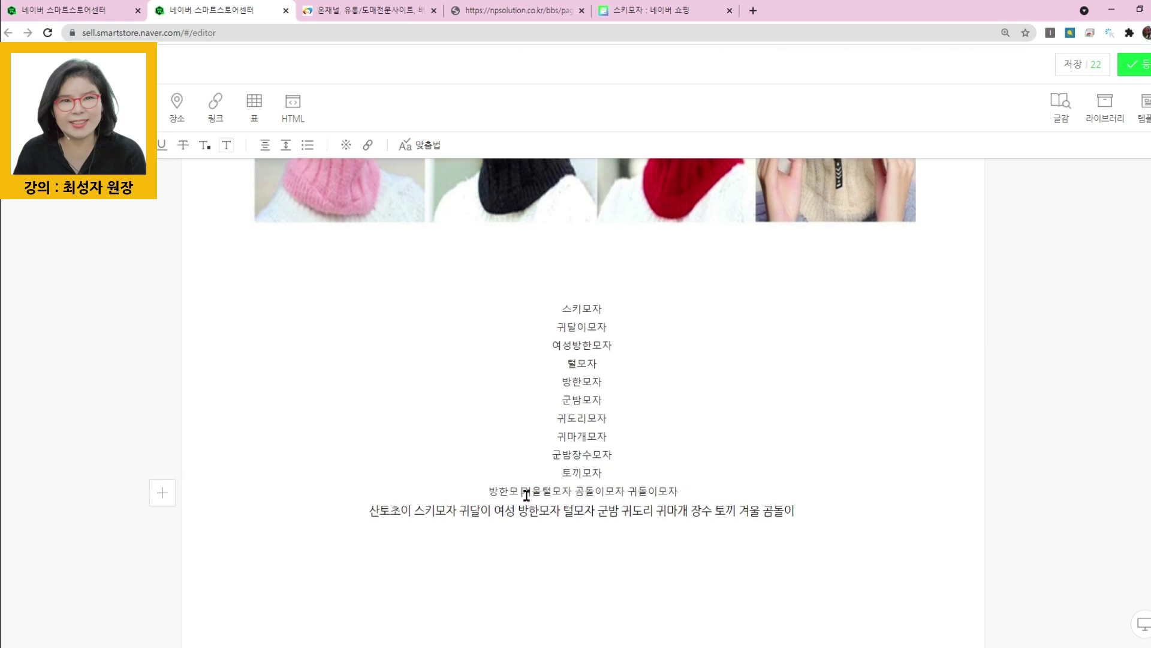
key(Return)
click(560, 491)
key(Return)
click(585, 491)
key(Return)
key(Return)
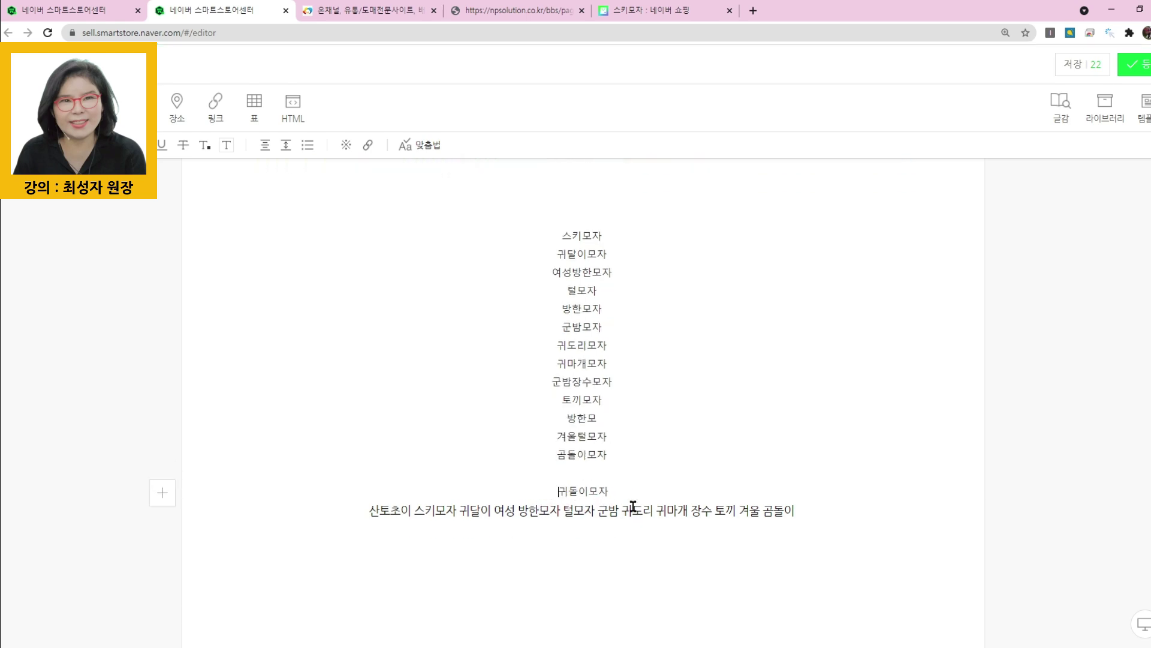
Remove the blank line above 귀돌이모자 and add blank lines between it and the closing product name.
key(BackSpace)
click(622, 475)
key(Return)
key(Return)
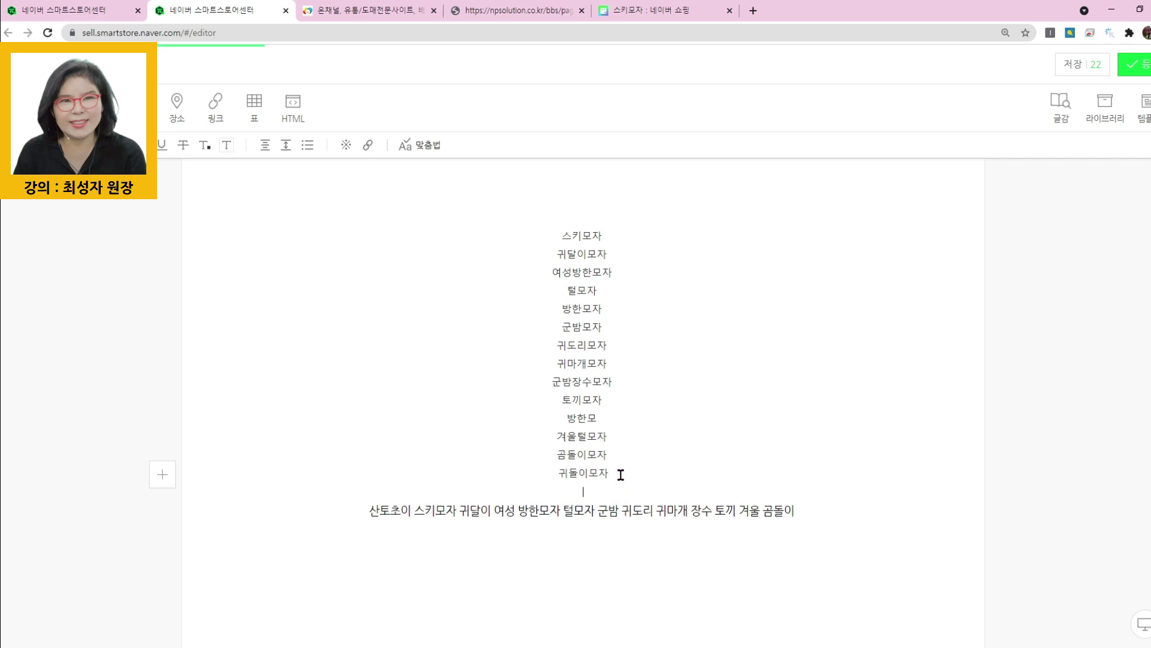
Increase the font size of the keyword lines in the description.
drag(557, 217, 632, 457)
click(73, 145)
click(67, 246)
click(401, 401)
click(707, 492)
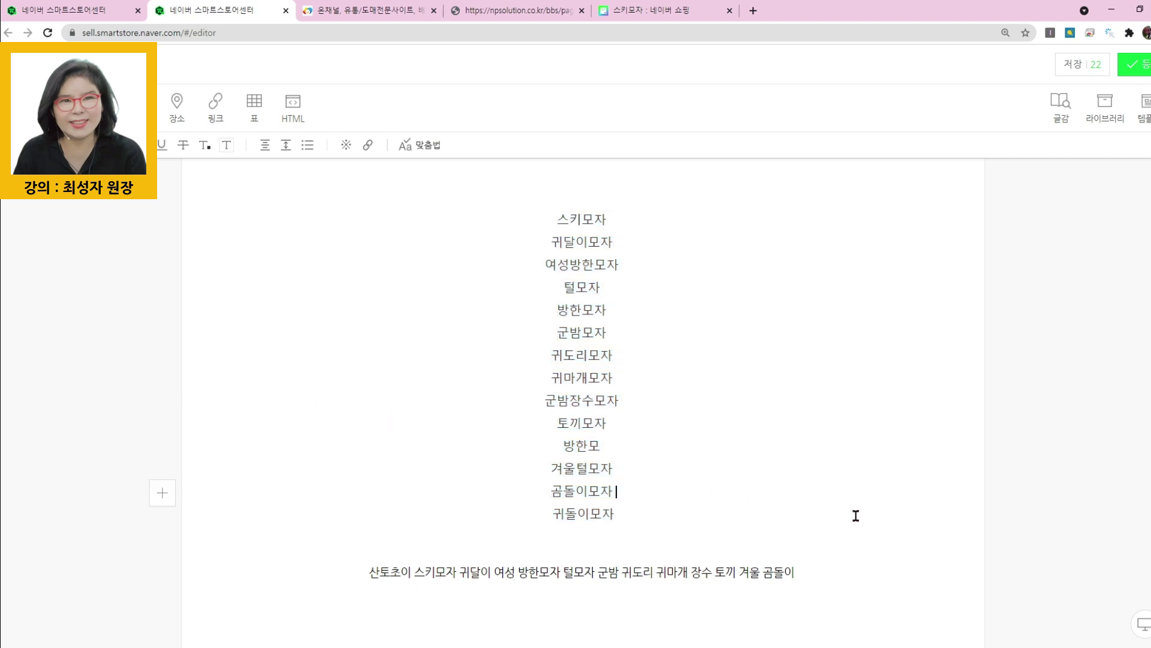
Register the finished description and check the detailed description section of the product registration form.
click(1147, 67)
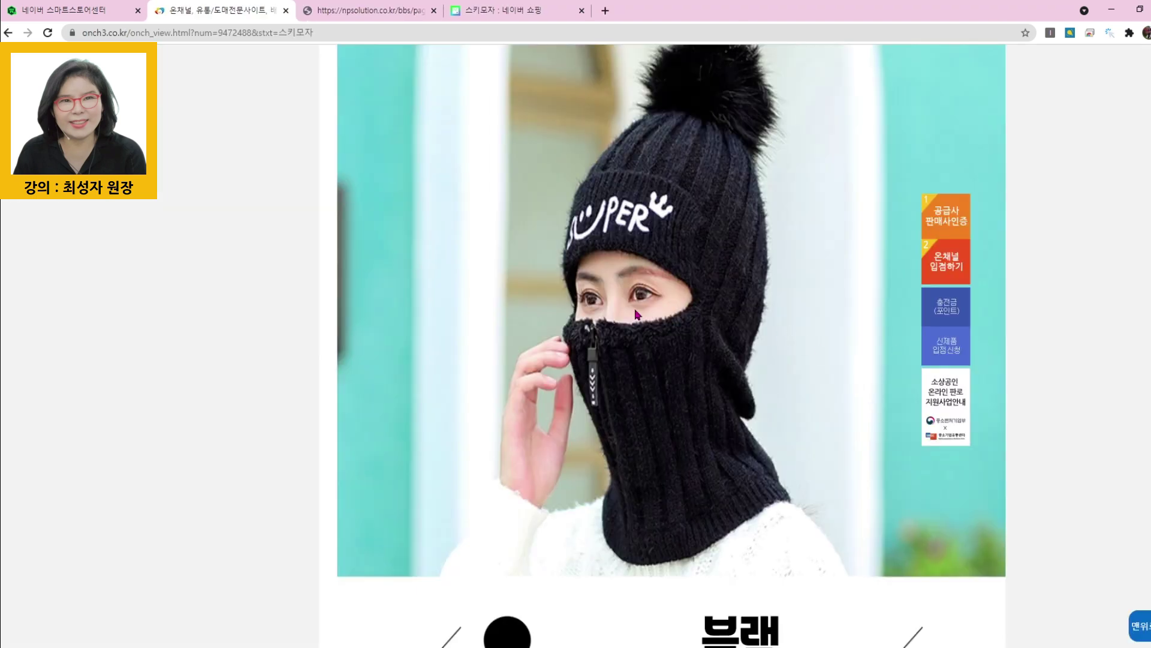
click(88, 16)
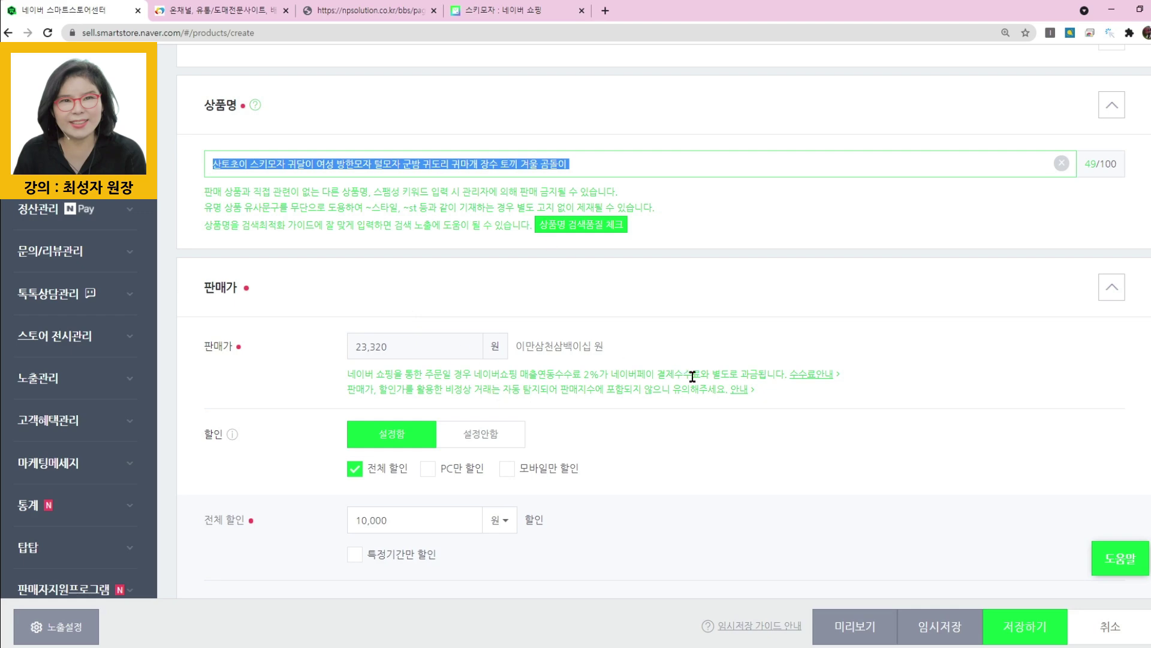
scroll(693, 376, down, 15)
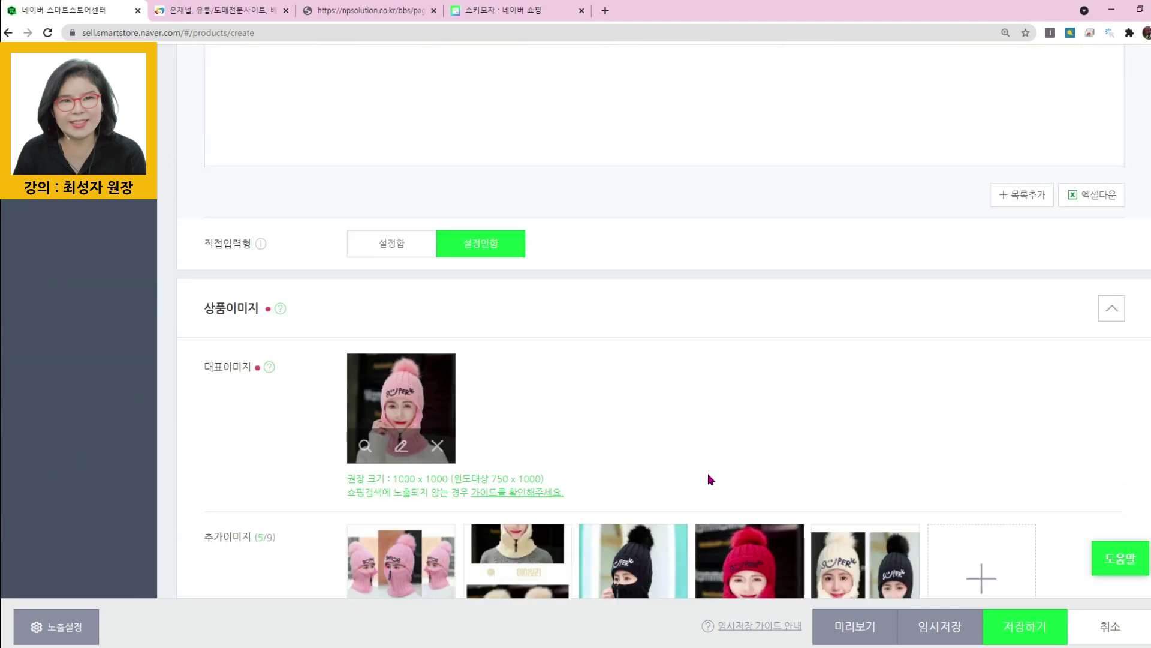
scroll(708, 473, down, 15)
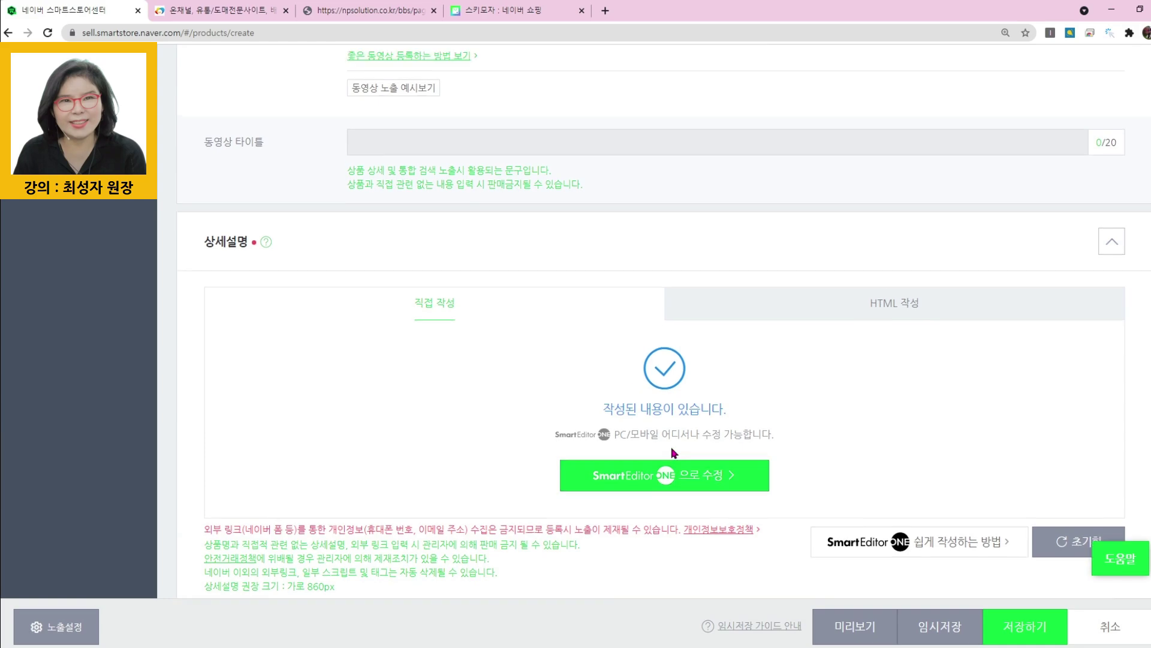
Review the option list, main image and additional images in the product registration form.
scroll(671, 448, up, 9)
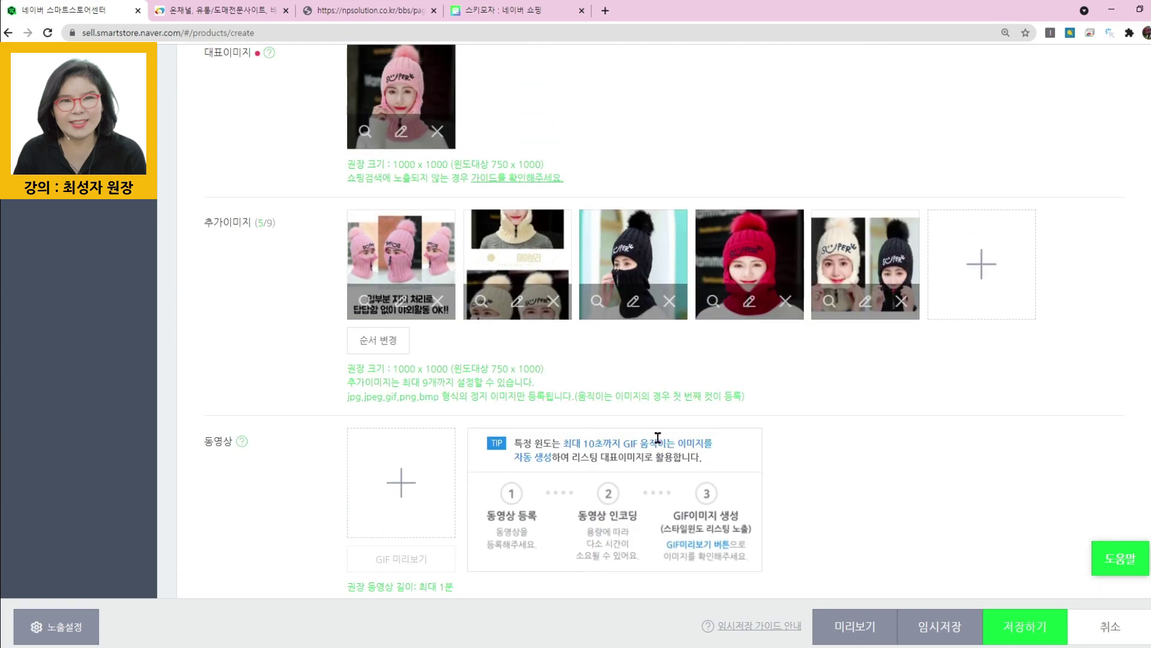
scroll(635, 384, up, 8)
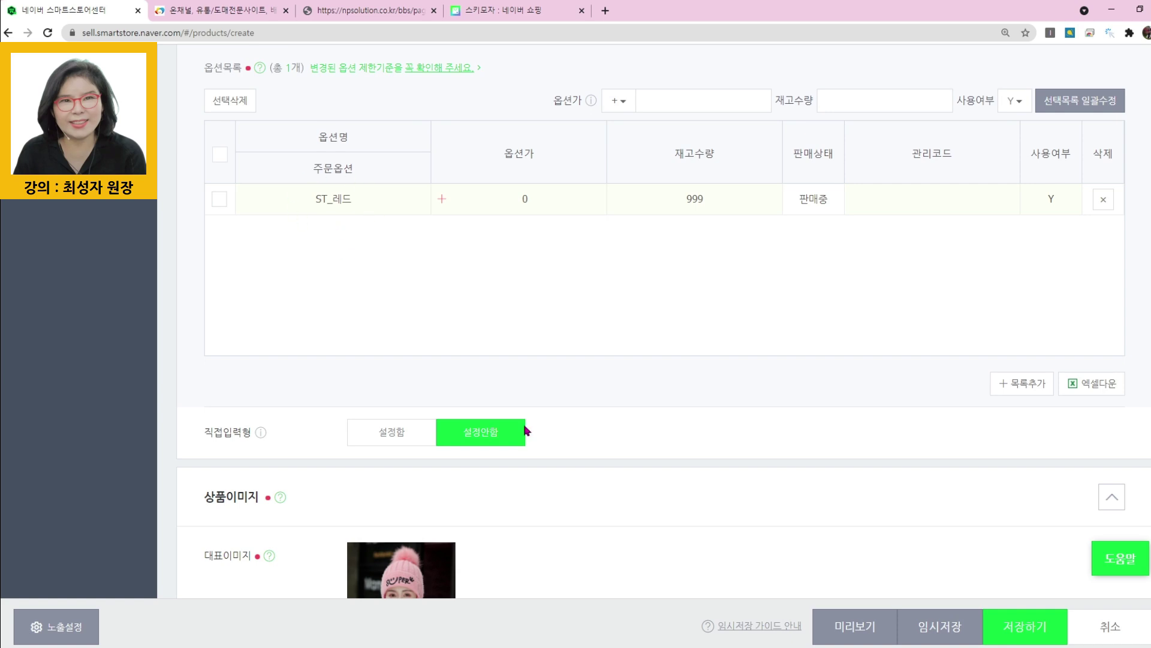
scroll(525, 430, down, 3)
mouse_move(451, 432)
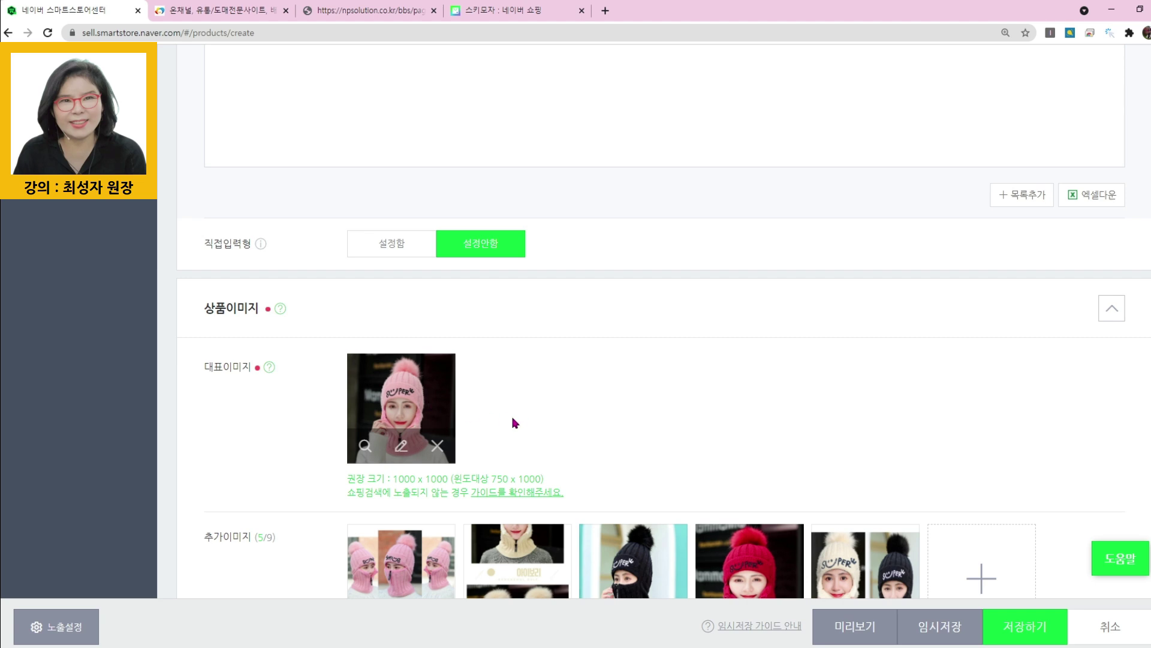
scroll(526, 424, down, 2)
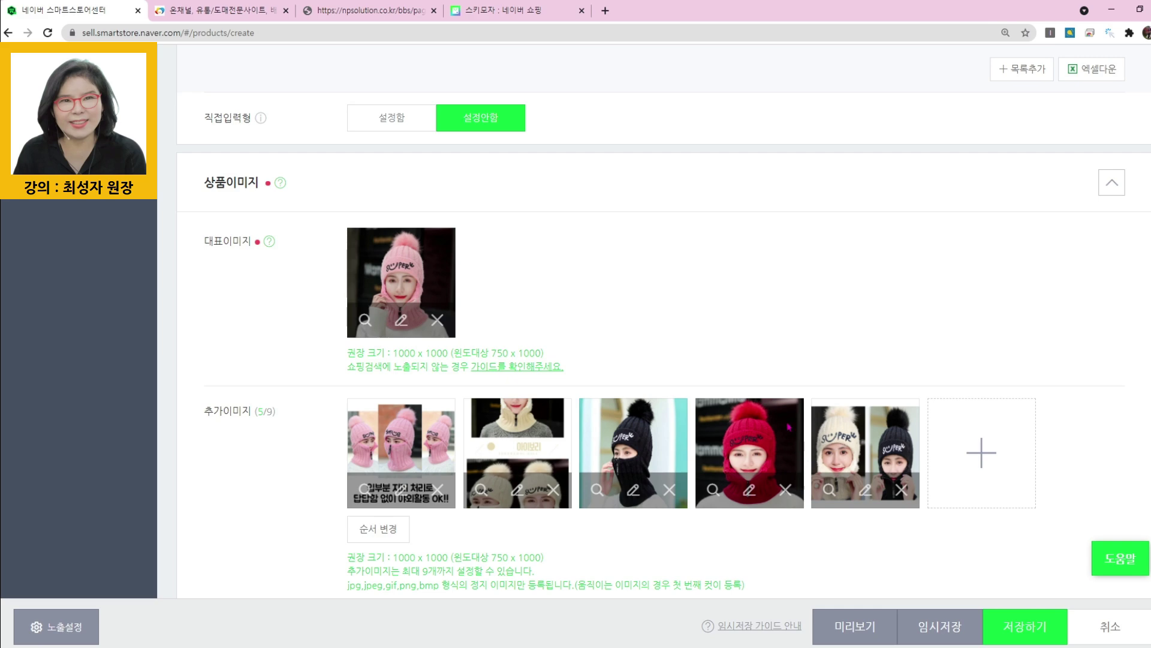
Expand the product main information section, enter 산토초이 스키모자 as the model name and select 산토초이 as the brand.
scroll(869, 303, down, 8)
scroll(746, 427, down, 14)
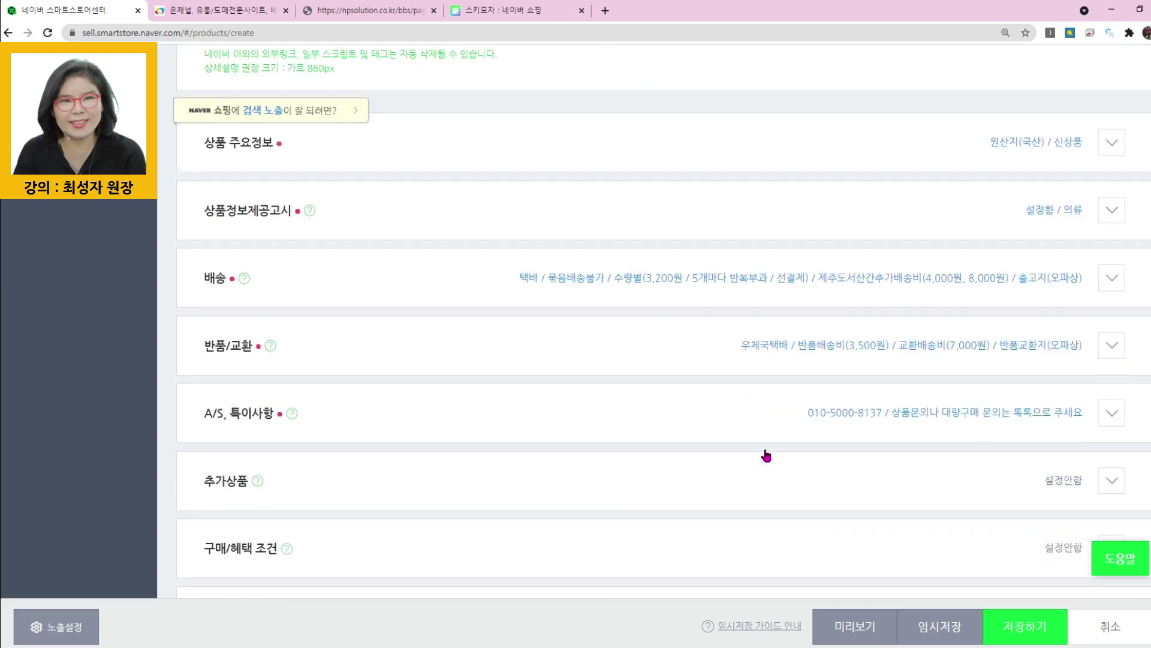
click(555, 136)
click(464, 195)
text(TMZ)
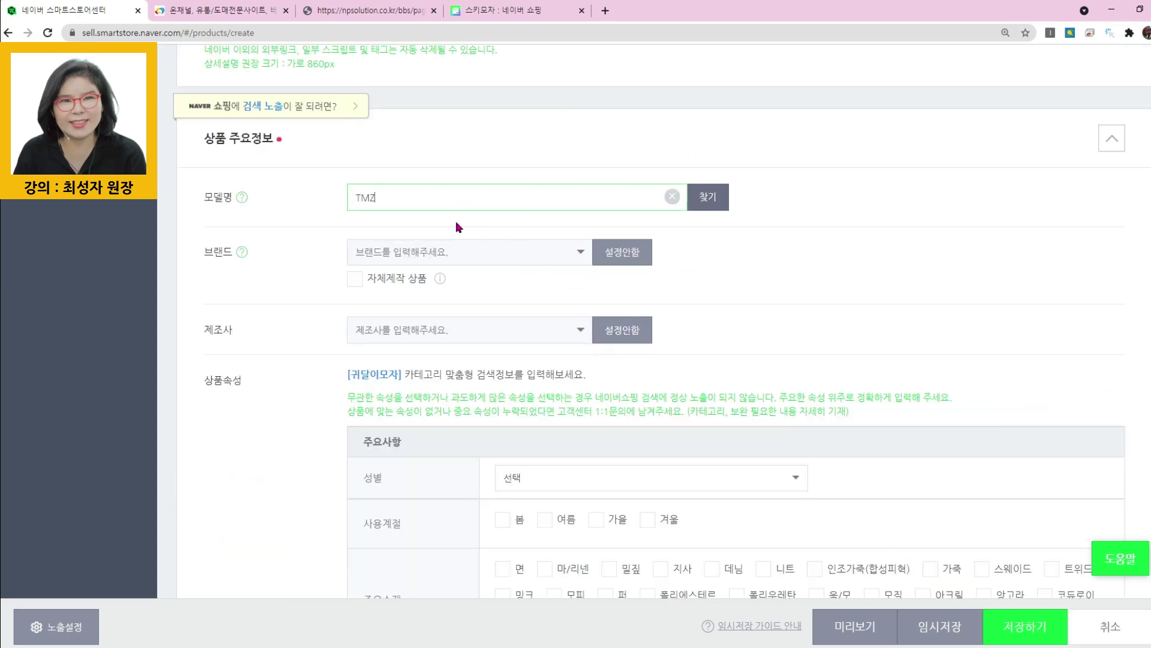
key(BackSpace)
text(새)
click(452, 250)
text(산토초이)
click(394, 309)
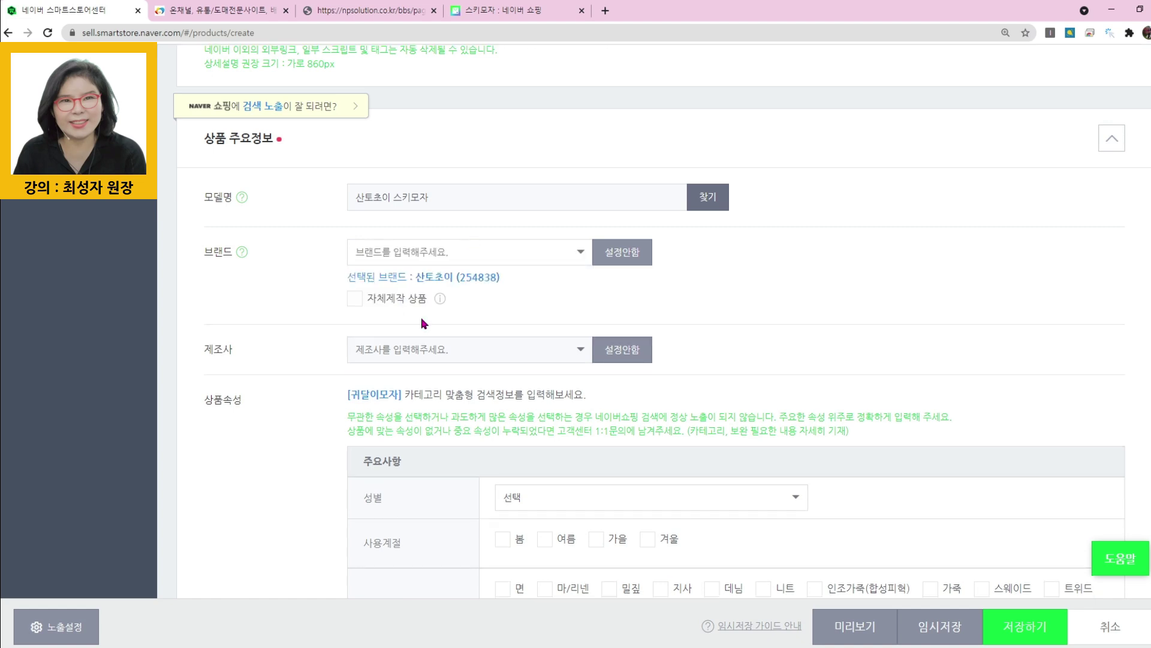
Set the manufacturer to the custom entry 산토초이제휴업체.
drag(460, 277, 499, 278)
click(531, 298)
text(산토초이제휴업)
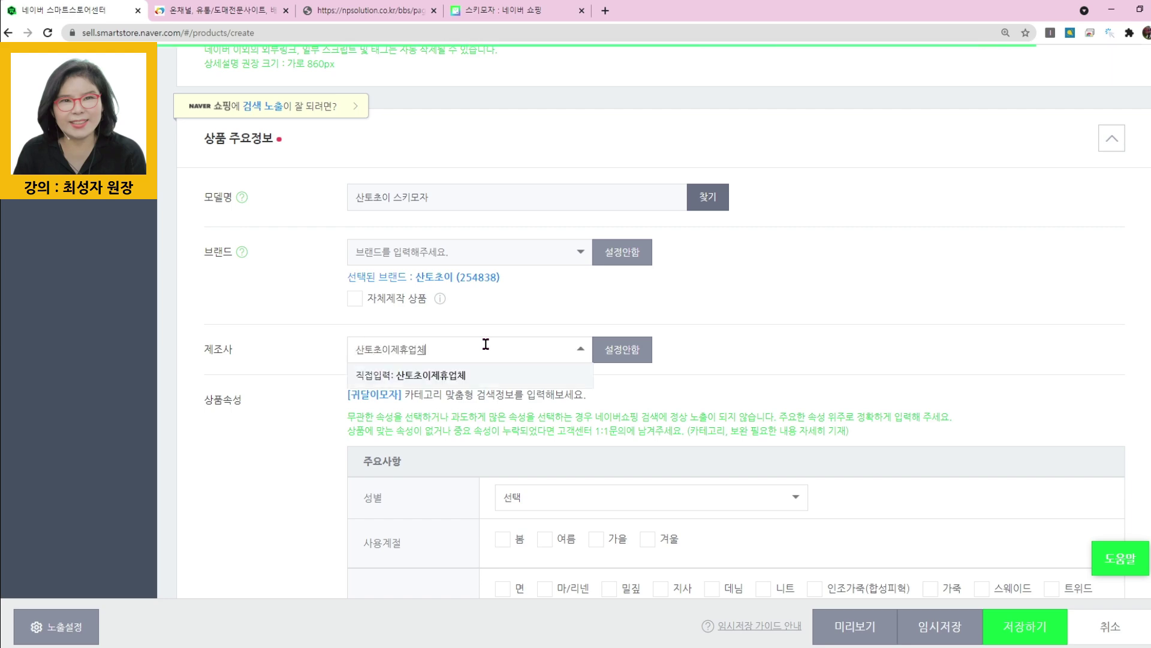
text(체)
key(Return)
Set the gender attribute to 남녀공용 and the seasons of use to 가을 and 겨울.
scroll(485, 344, down, 4)
click(575, 268)
click(533, 367)
click(498, 307)
click(500, 308)
click(615, 312)
click(507, 311)
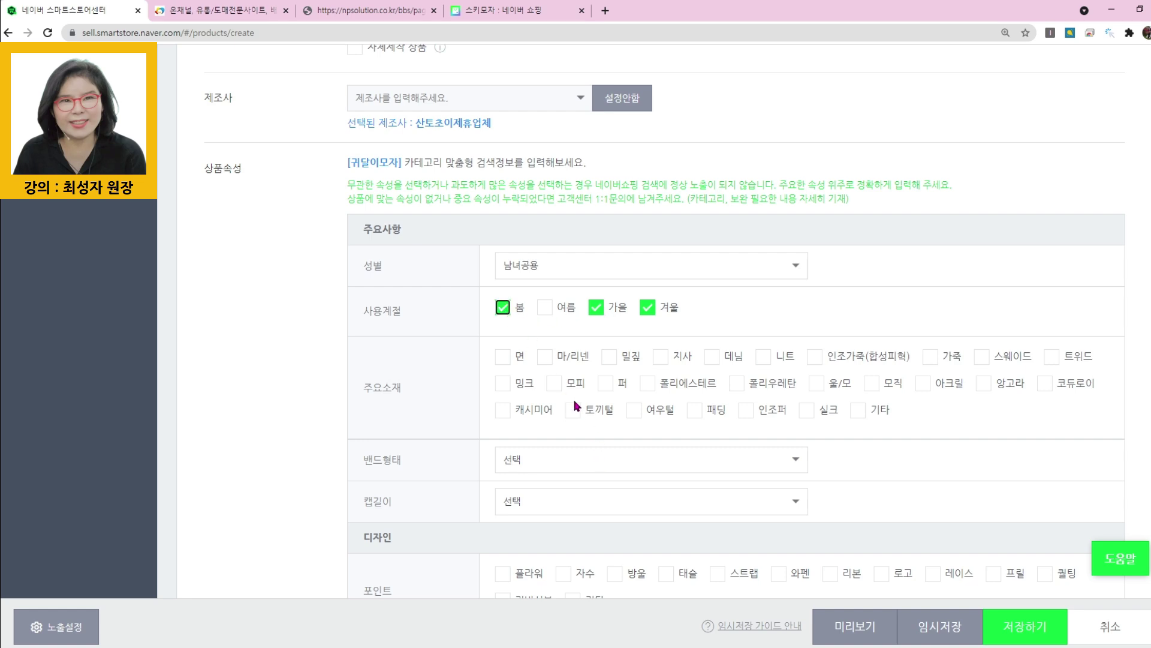
click(507, 309)
Check the material on the Onchannel product page and select 면 and 폴리에스테르 as the main materials.
click(257, 9)
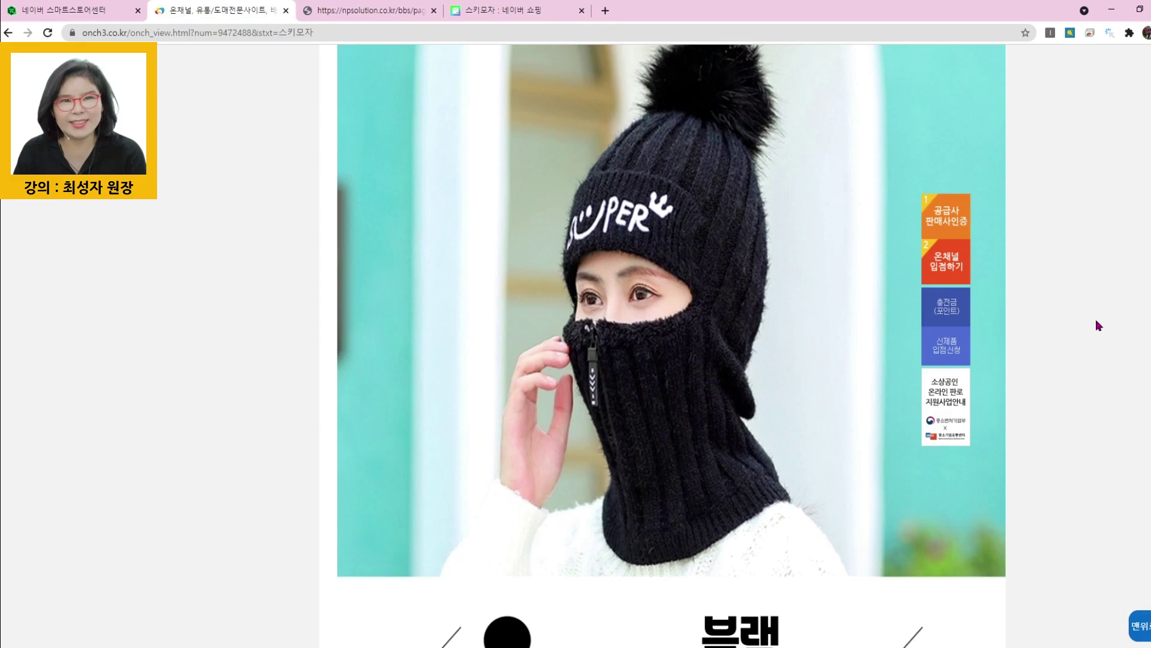
scroll(672, 345, down, 20)
scroll(672, 345, up, 14)
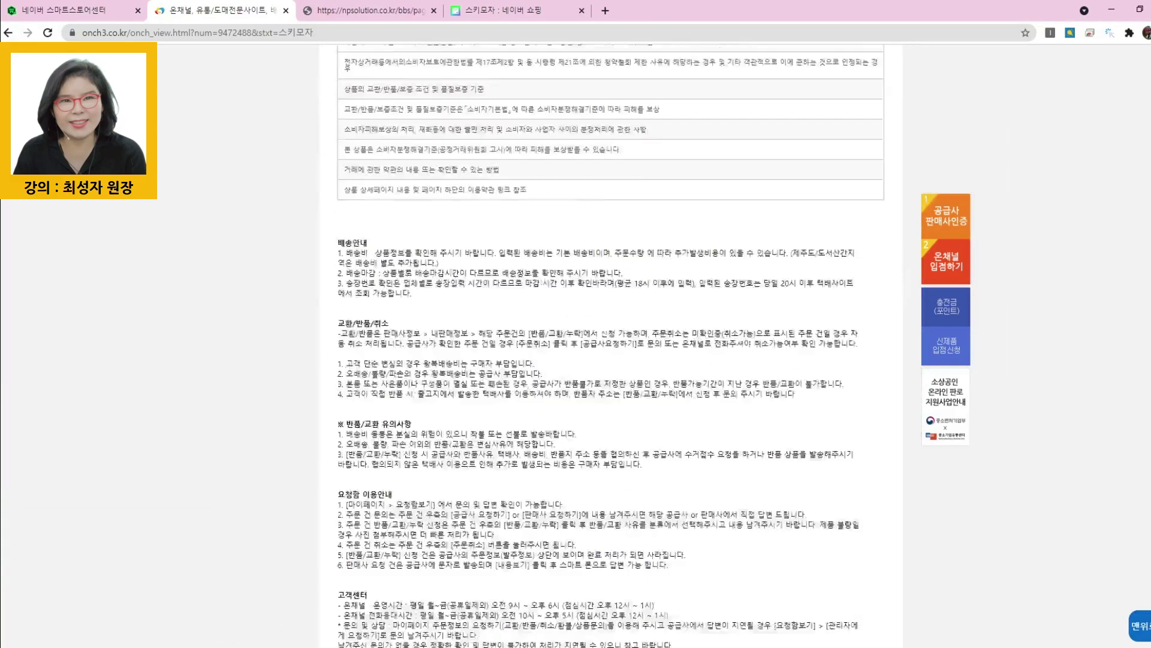
scroll(671, 345, down, 6)
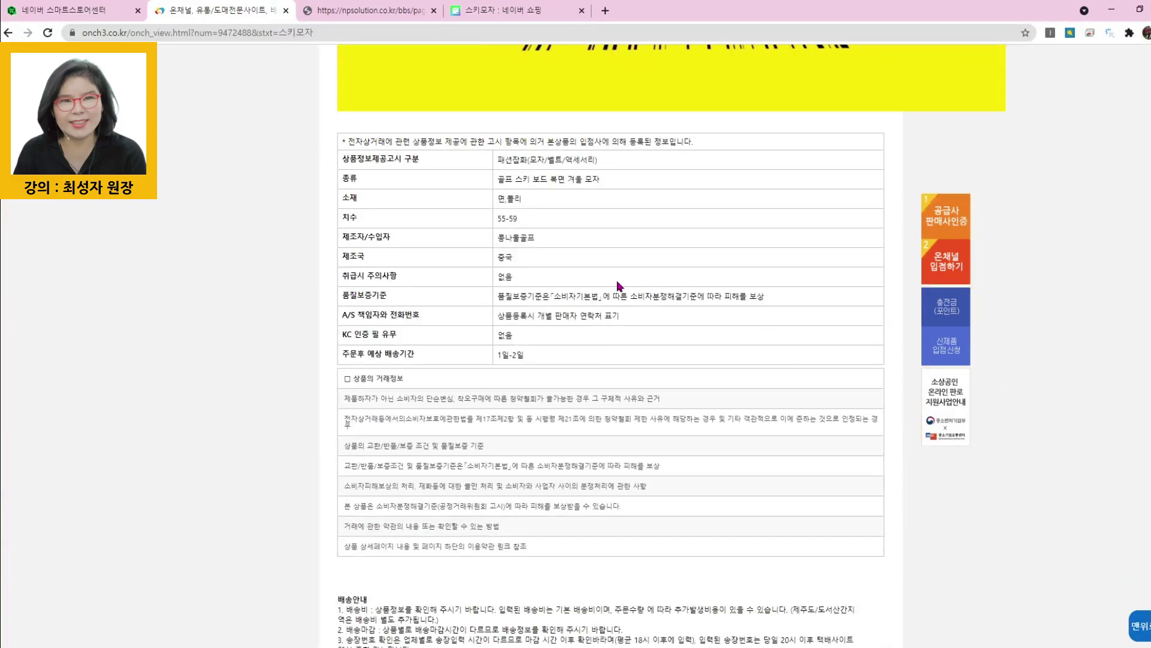
click(66, 10)
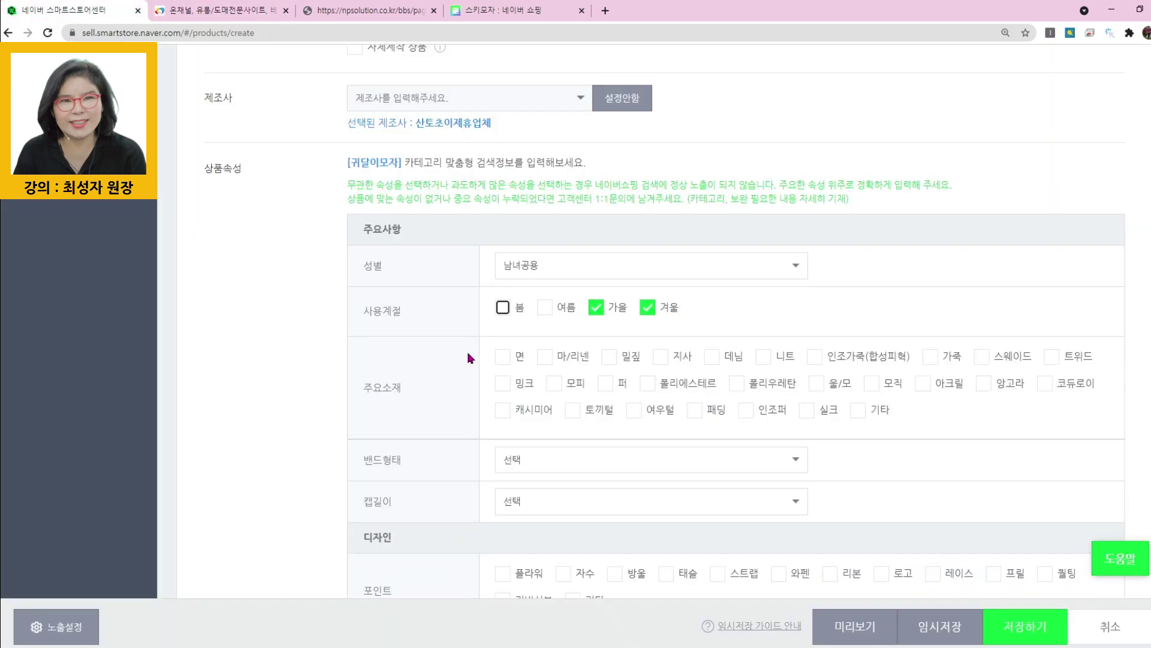
click(502, 358)
click(647, 387)
Look through the 밴드형태 options and compare them with the specifications on the Onchannel product page, making no selection.
click(639, 453)
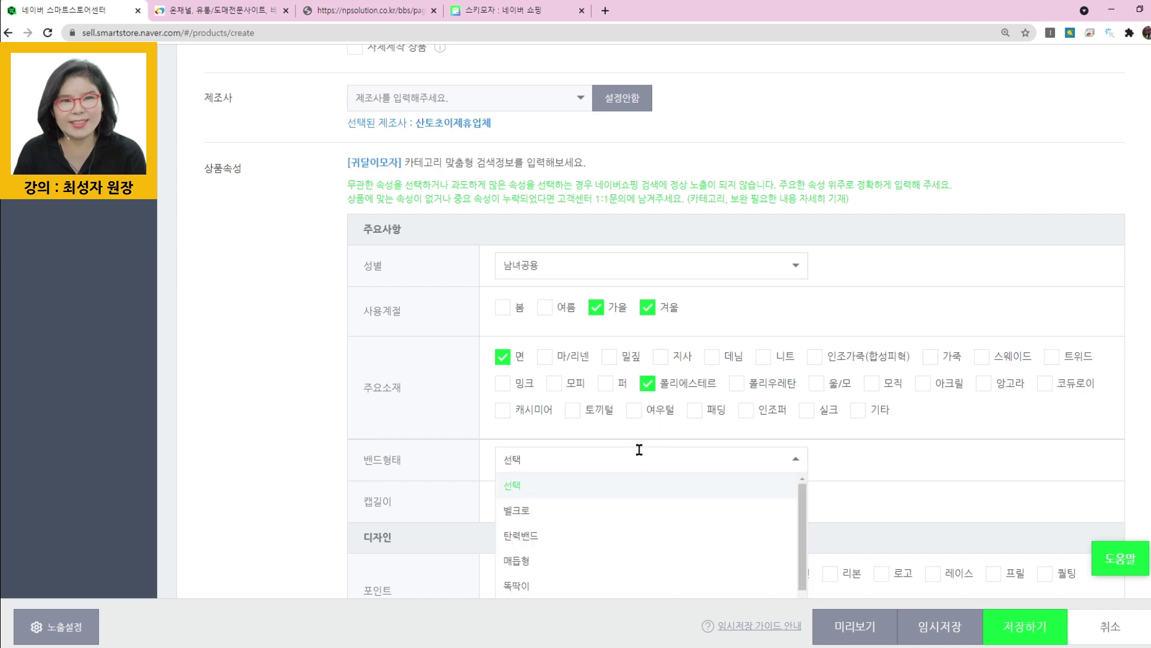
click(375, 12)
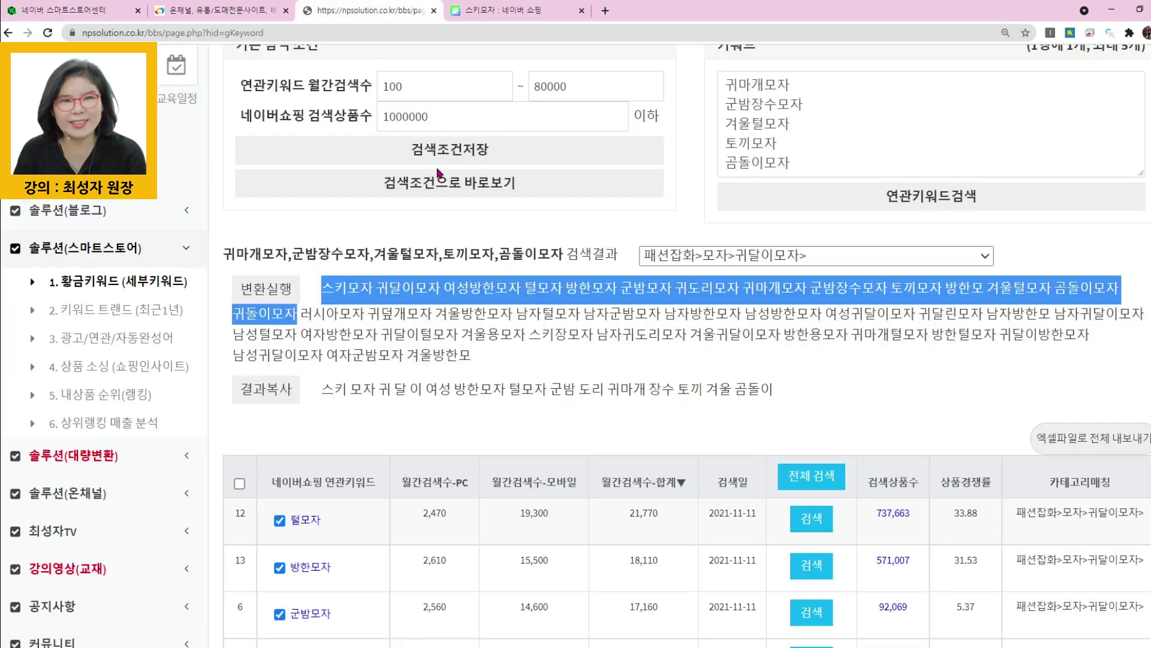
click(181, 14)
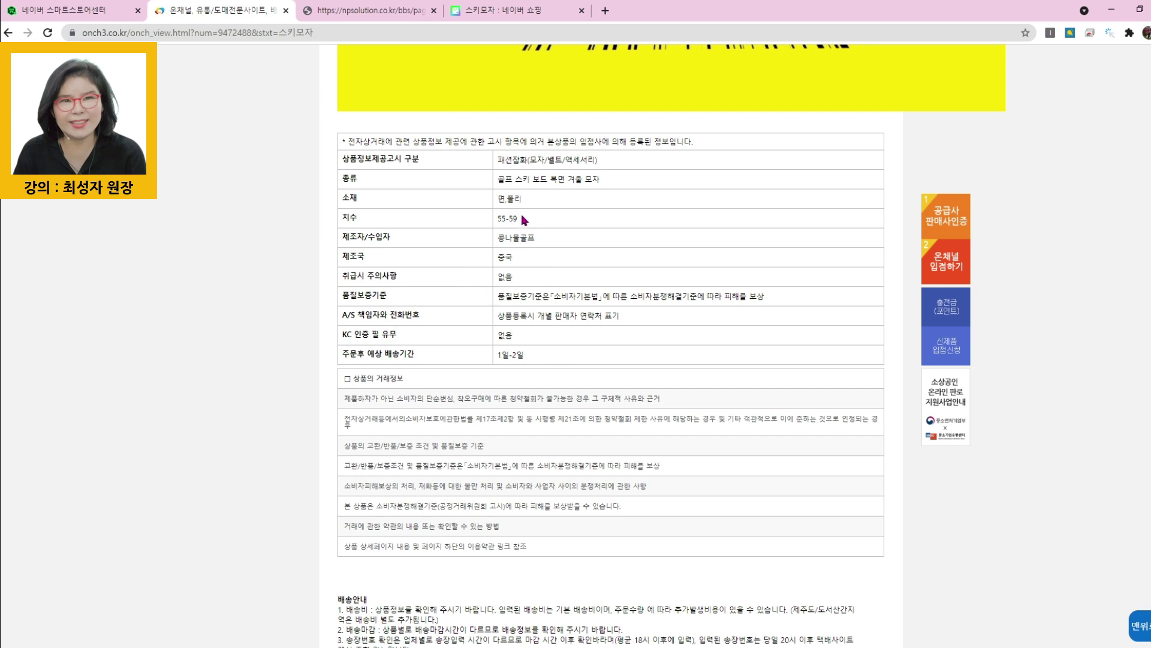
click(36, 18)
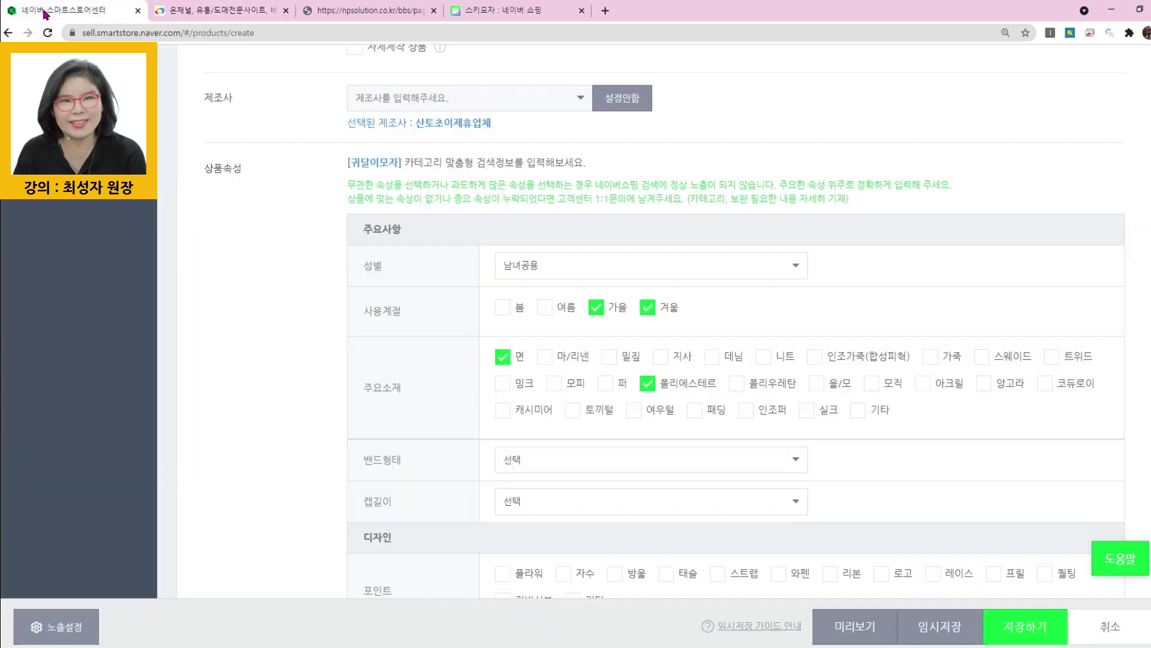
scroll(294, 396, down, 3)
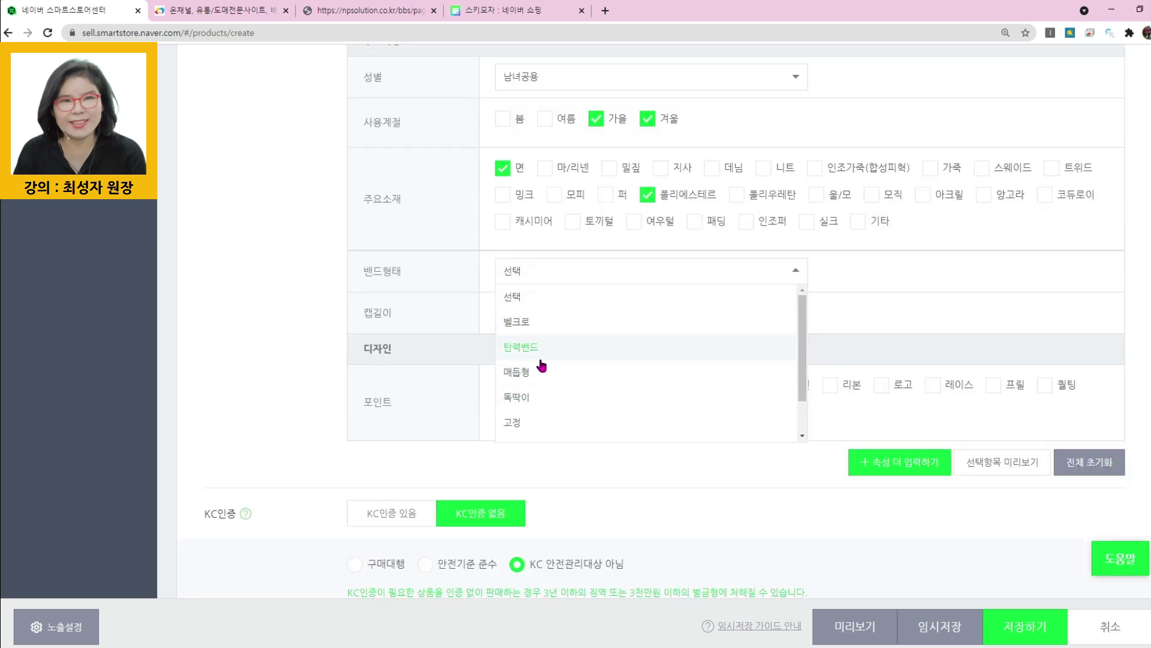
click(282, 376)
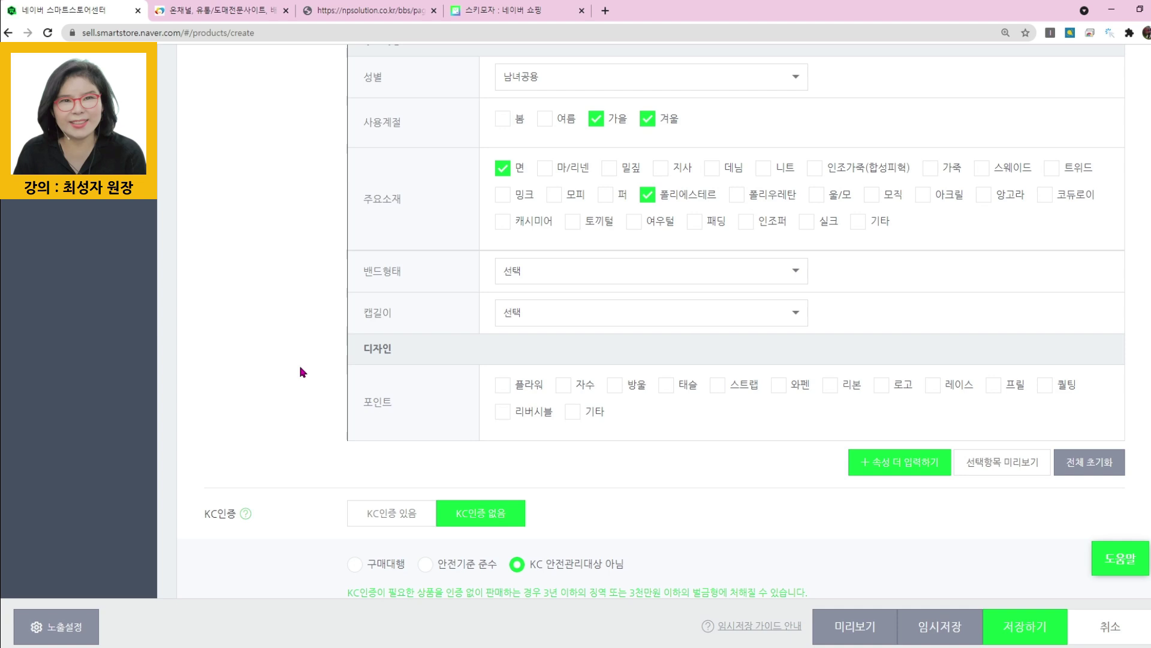
Look through the 밴드형태 and 캡길이 options, making no selection.
click(528, 275)
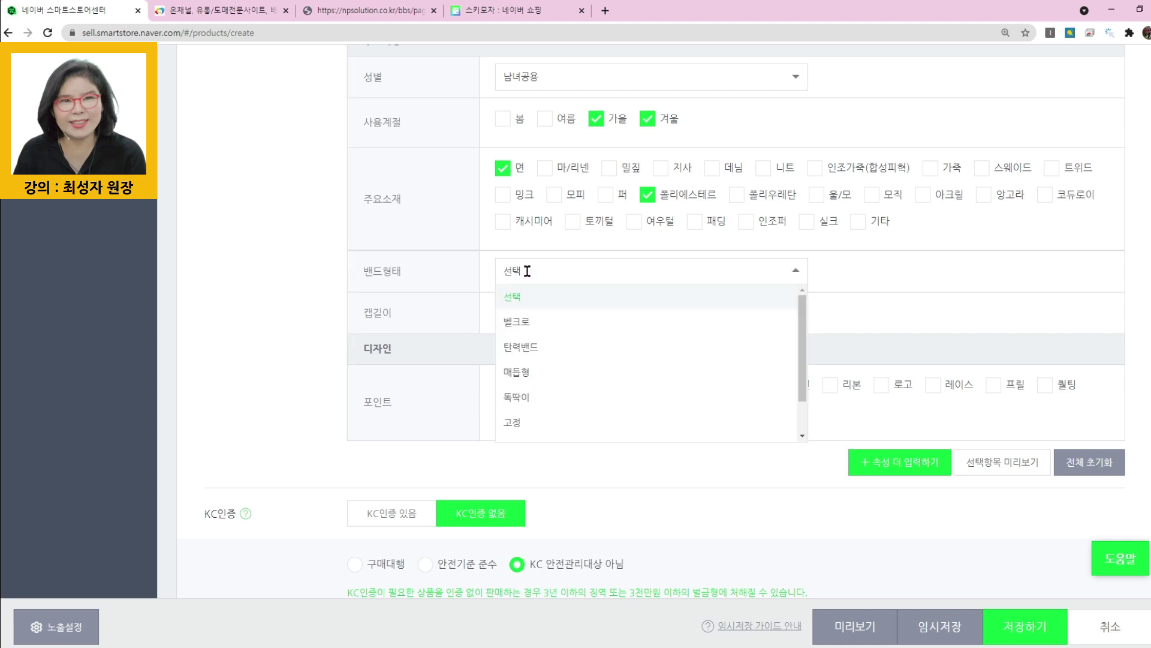
click(283, 269)
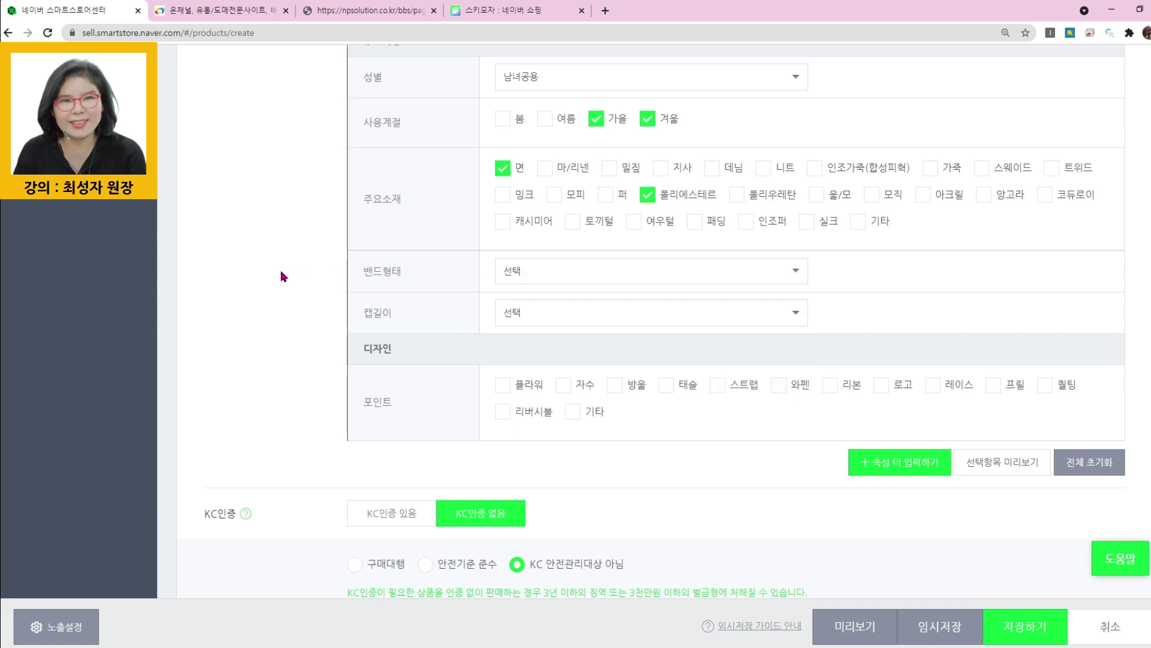
click(536, 317)
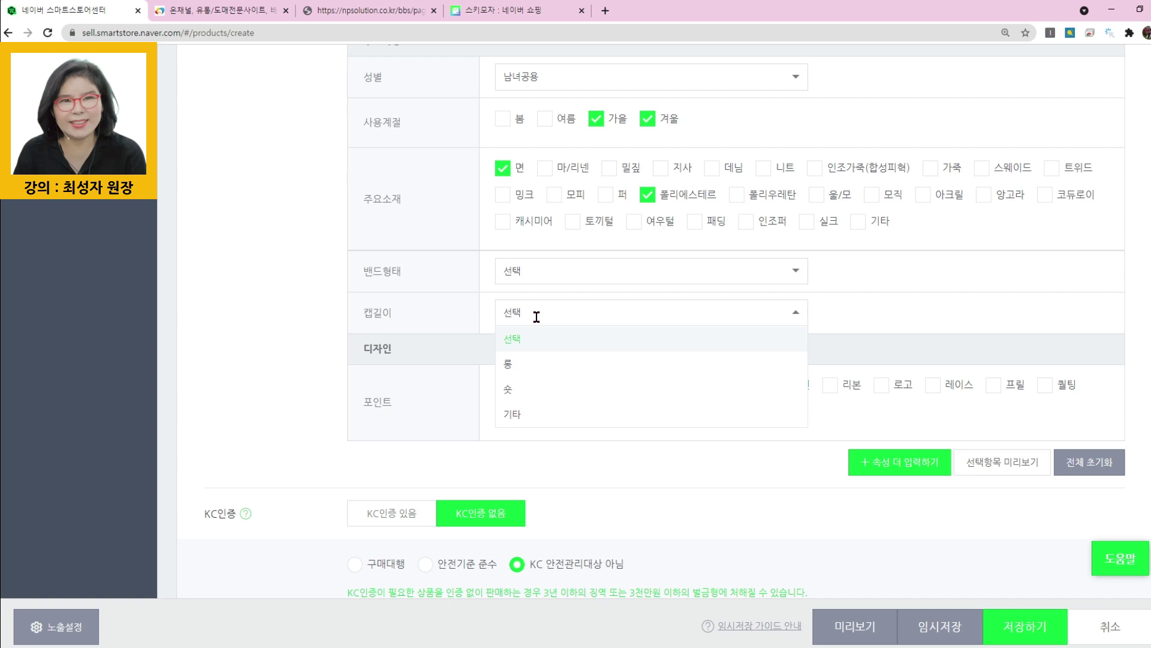
click(284, 291)
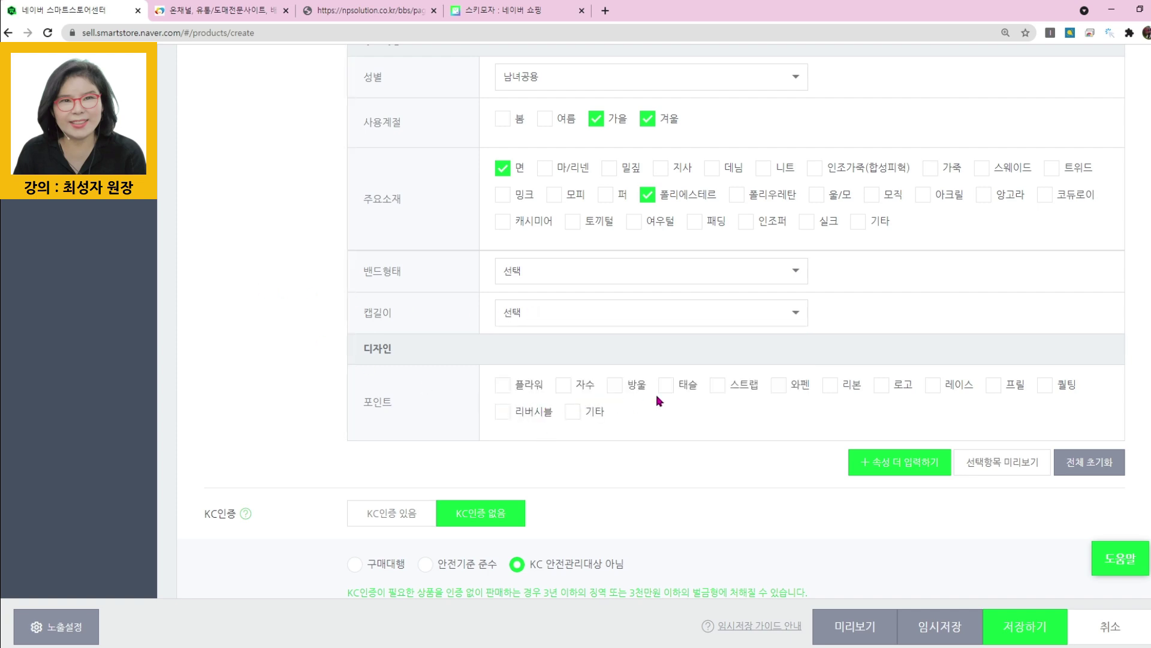
Check the hat's country of manufacture in the specifications on the Onchannel product page, and return to the Smart Store product form.
scroll(696, 477, down, 1)
scroll(695, 478, down, 5)
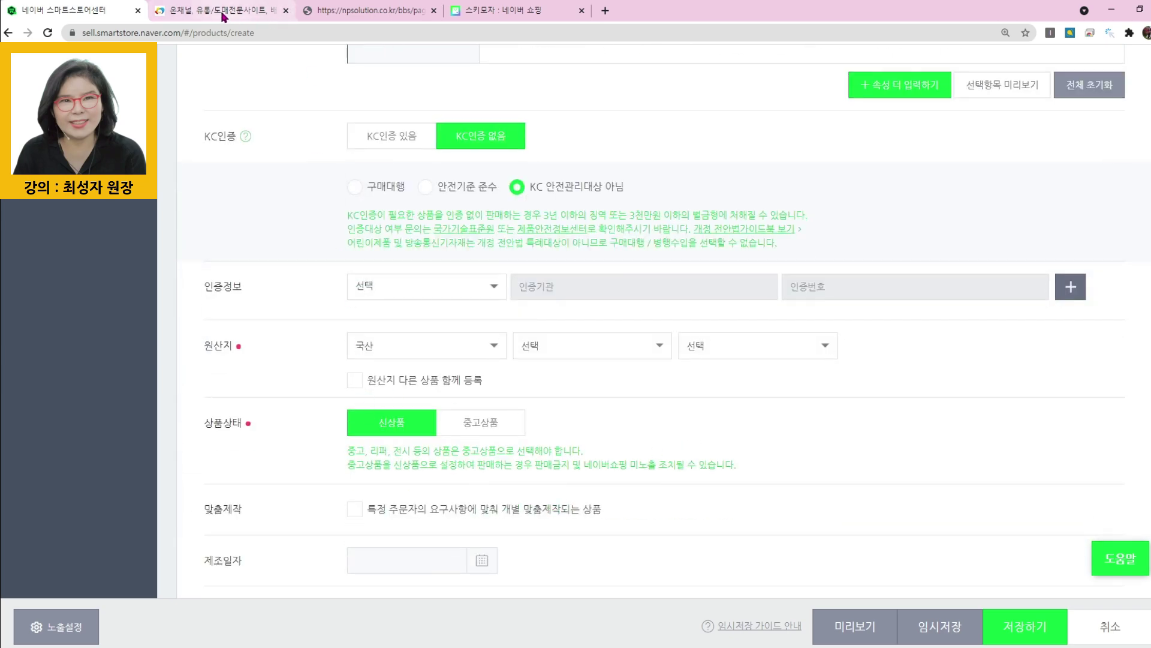
click(291, 15)
double_click(507, 261)
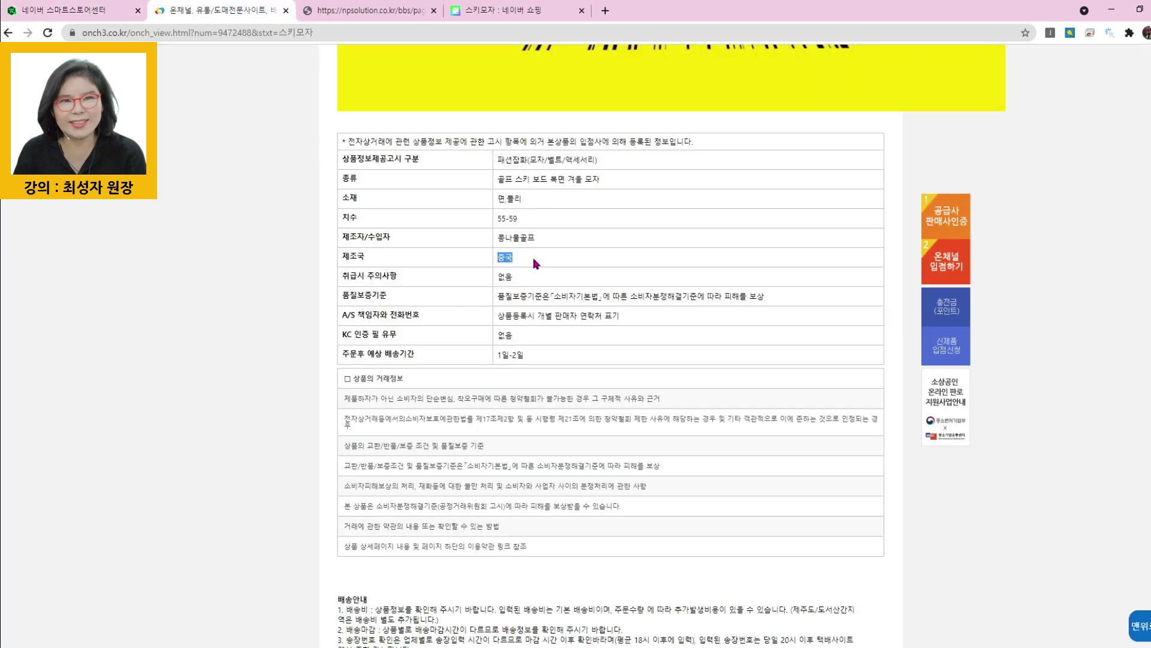
click(45, 18)
Set the origin to 수입산, with 아시아 as the region and 중국 as the country.
click(429, 355)
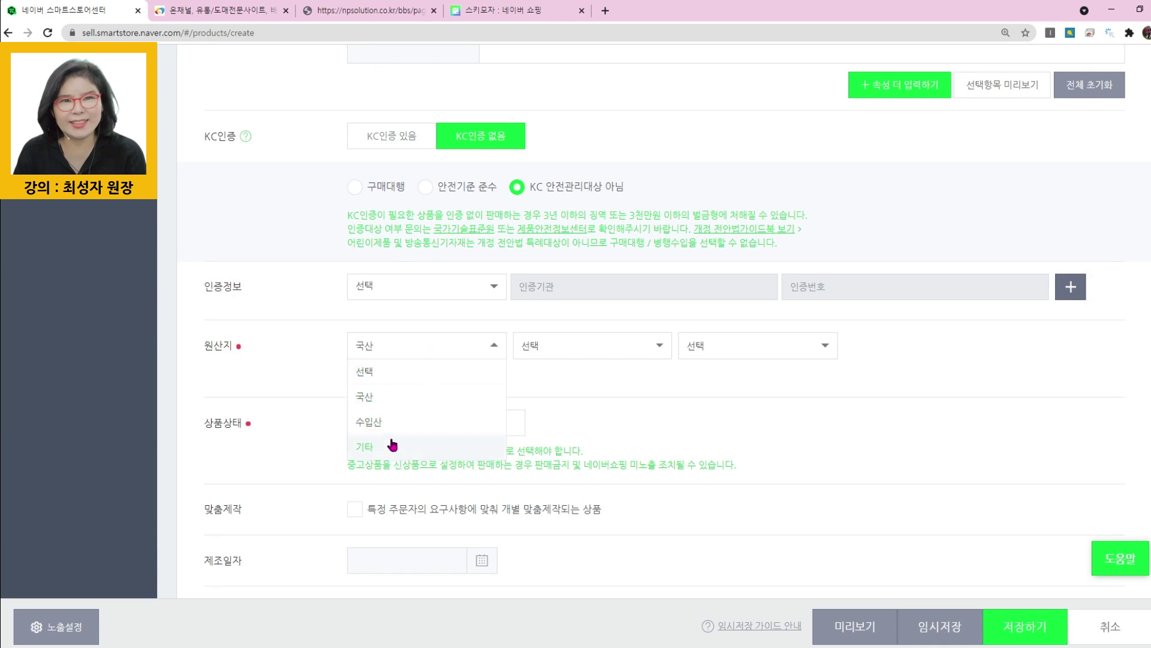
double_click(392, 430)
click(402, 350)
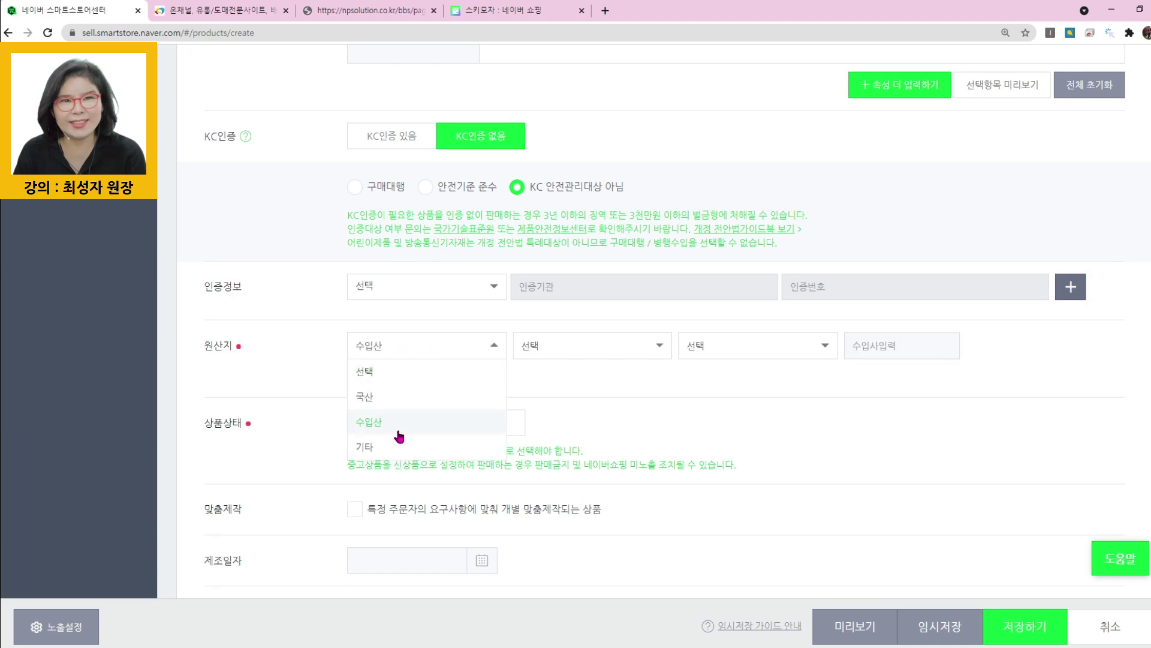
click(393, 355)
click(546, 354)
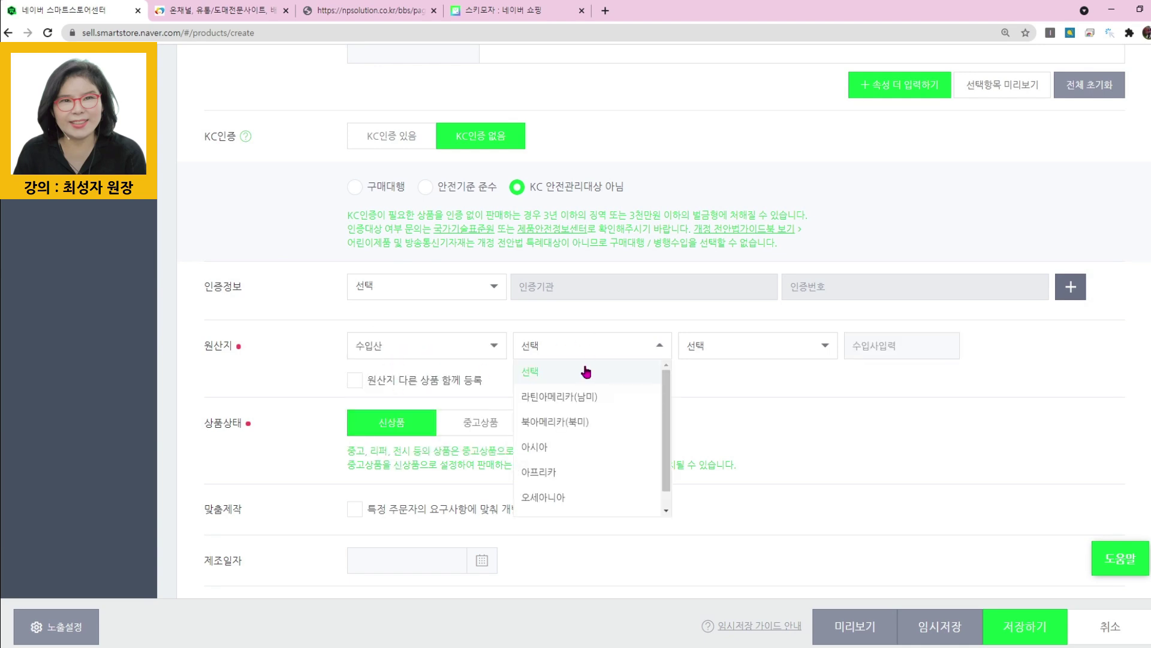
click(567, 452)
click(760, 347)
scroll(735, 451, down, 6)
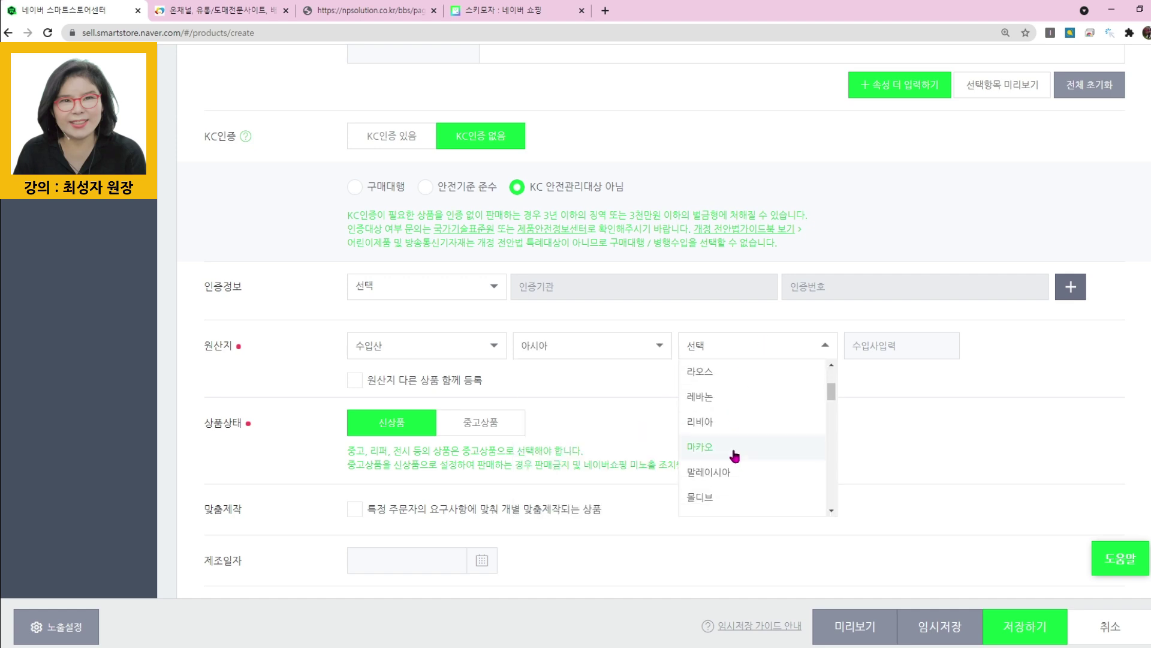
scroll(735, 457, down, 3)
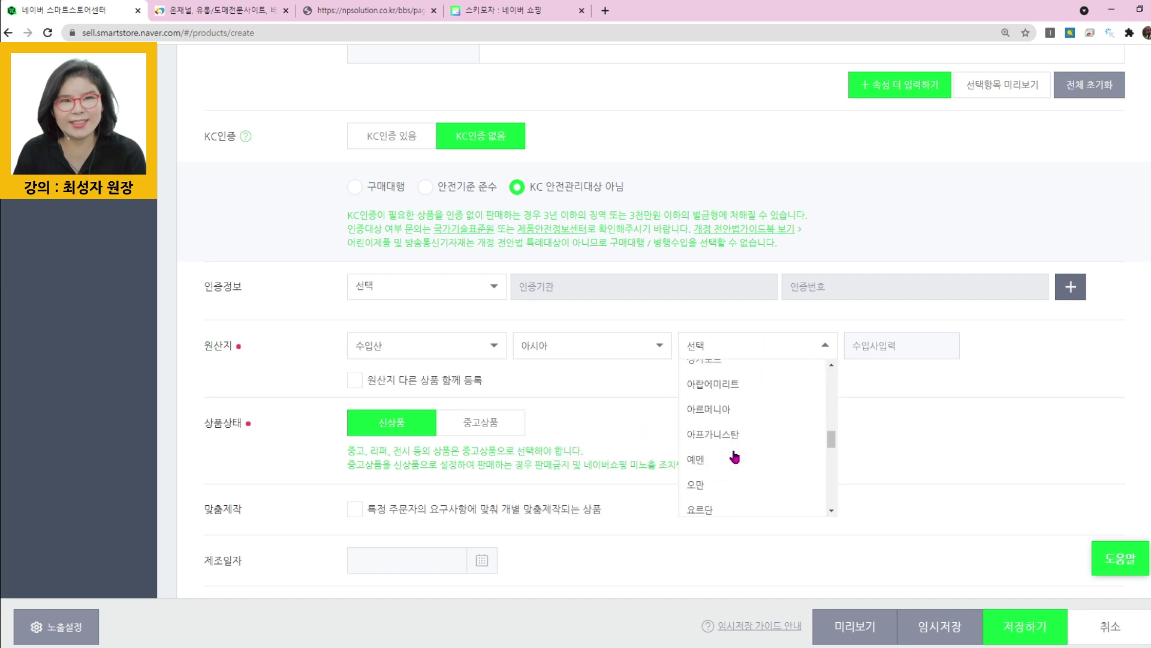
scroll(735, 457, down, 3)
scroll(733, 444, down, 2)
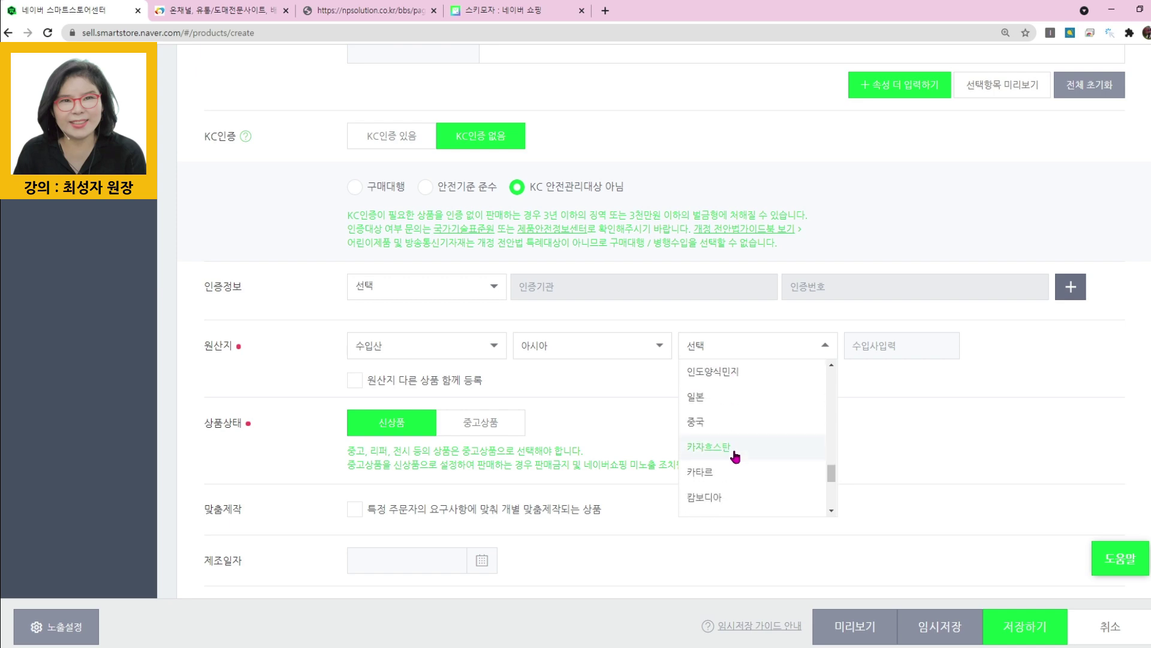
click(725, 423)
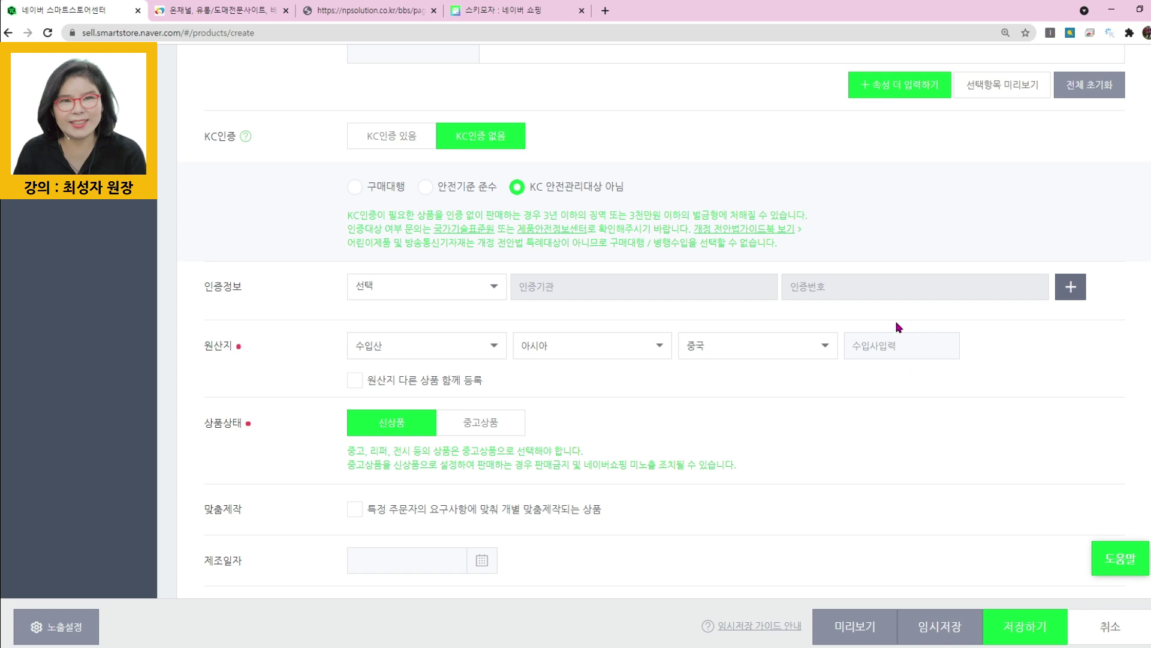
Change the origin type to 기타 with 직접입력, and enter the country of manufacture as custom text.
click(414, 344)
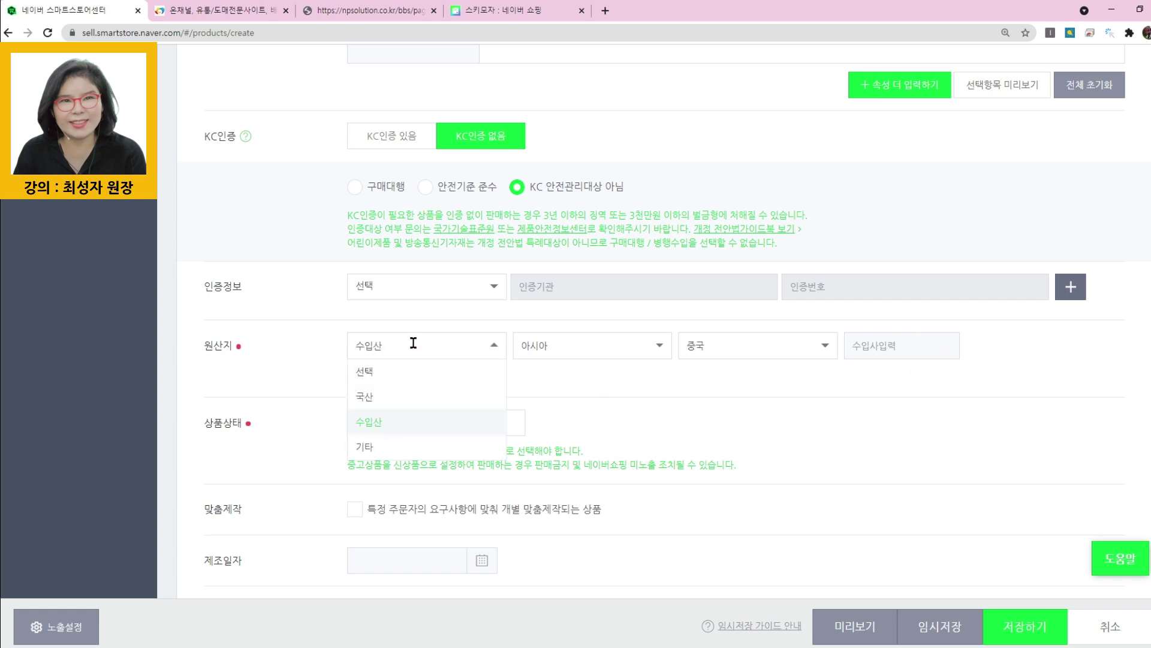
click(403, 447)
click(478, 387)
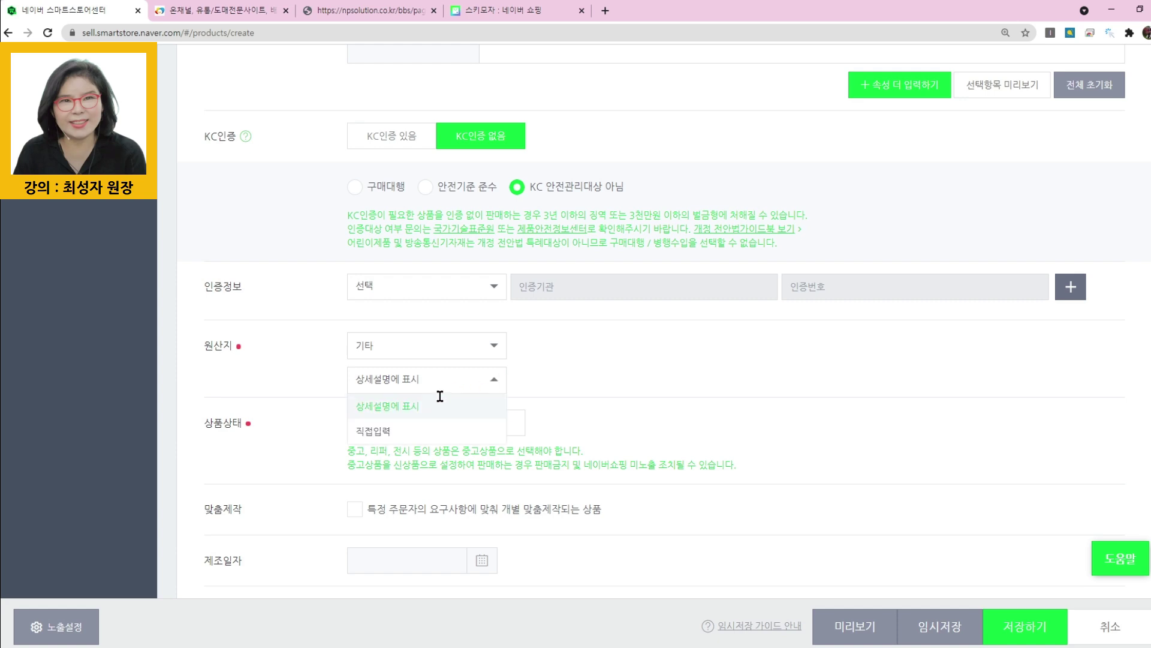
click(427, 430)
click(560, 369)
text(줴)
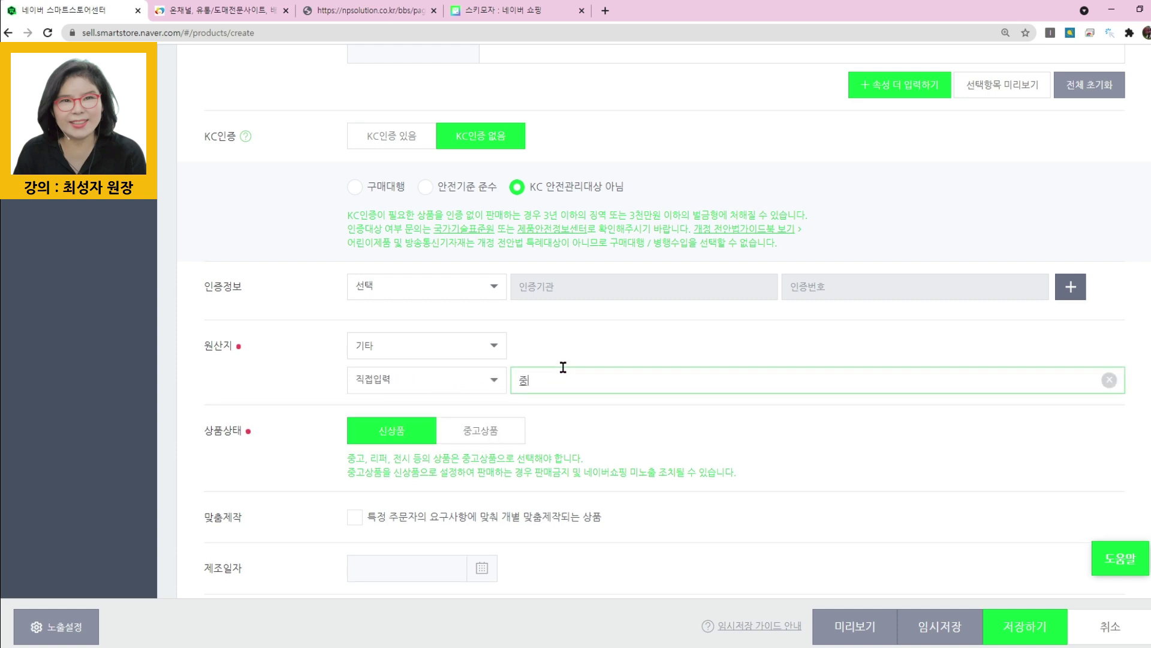
In the 상품정보제공고시 section, set the product group to 패션잡화(모자/벨트/액세서리) and fill all fields with the 상품상세 참조 option.
scroll(599, 407, down, 3)
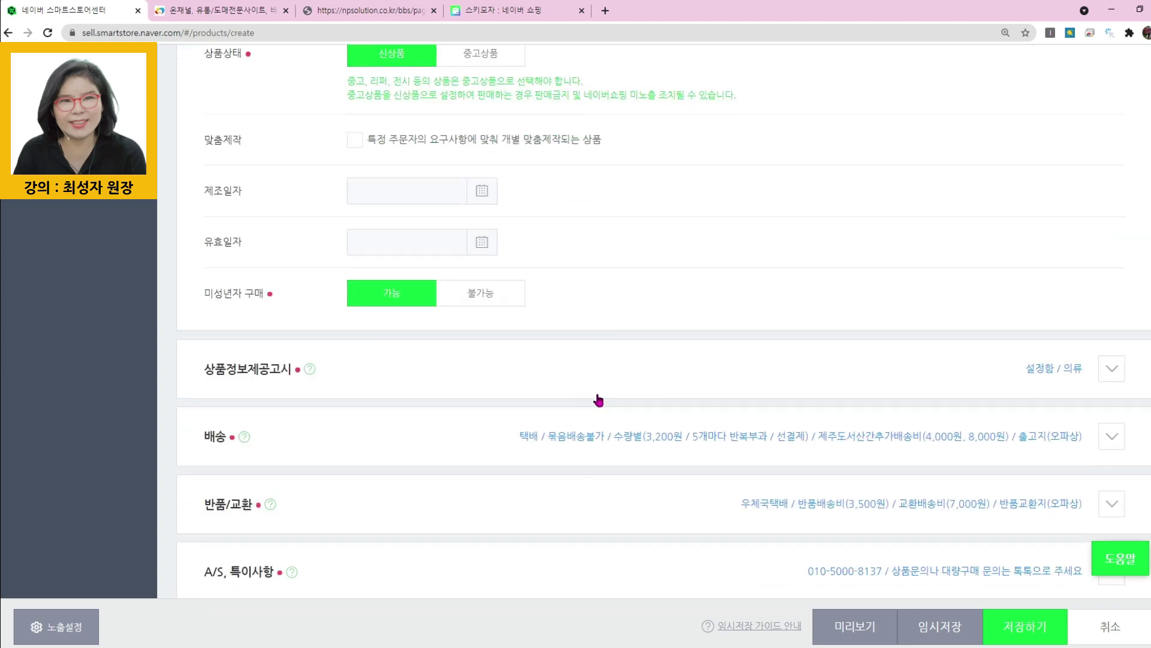
scroll(636, 402, up, 1)
scroll(660, 402, down, 5)
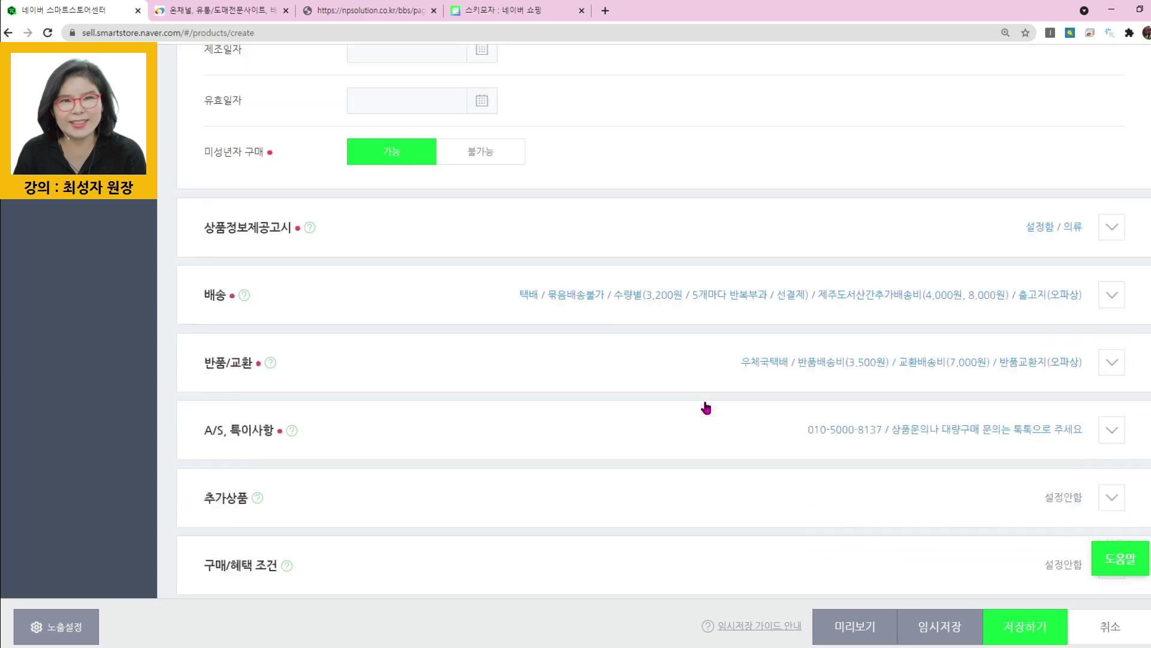
click(477, 111)
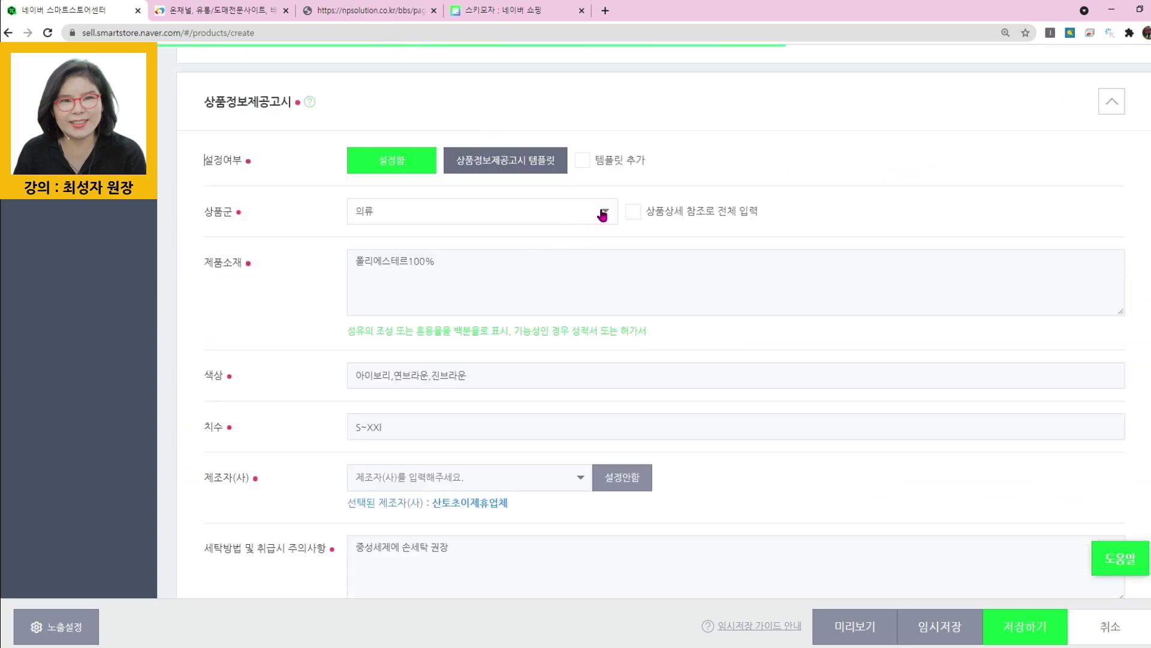
click(604, 212)
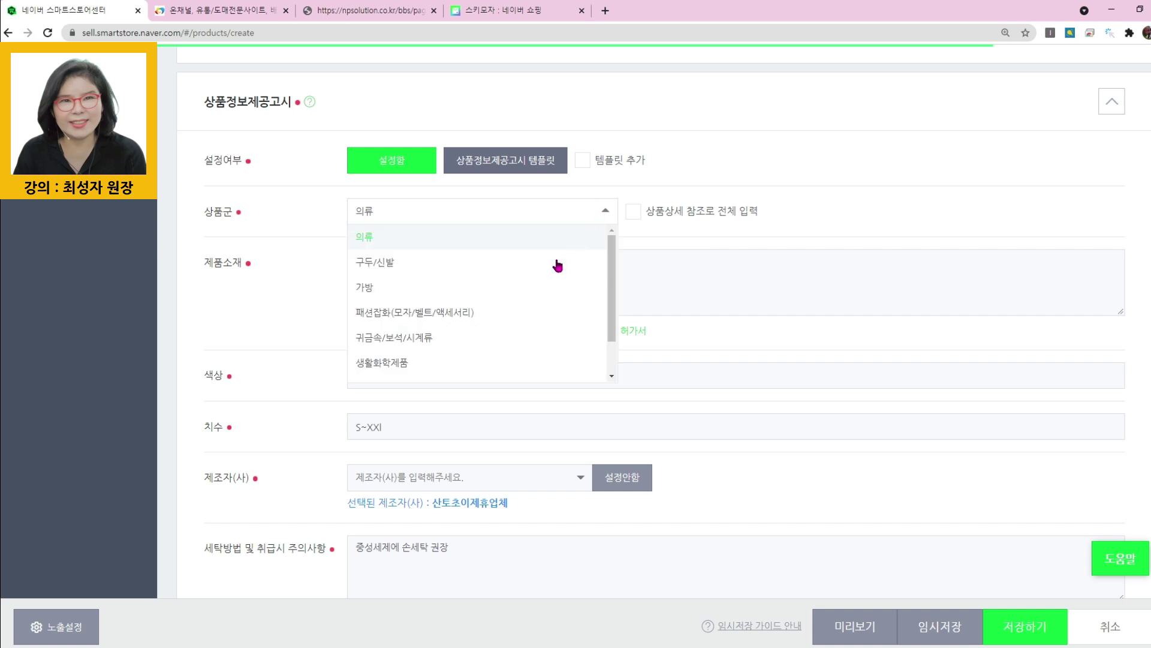
click(489, 312)
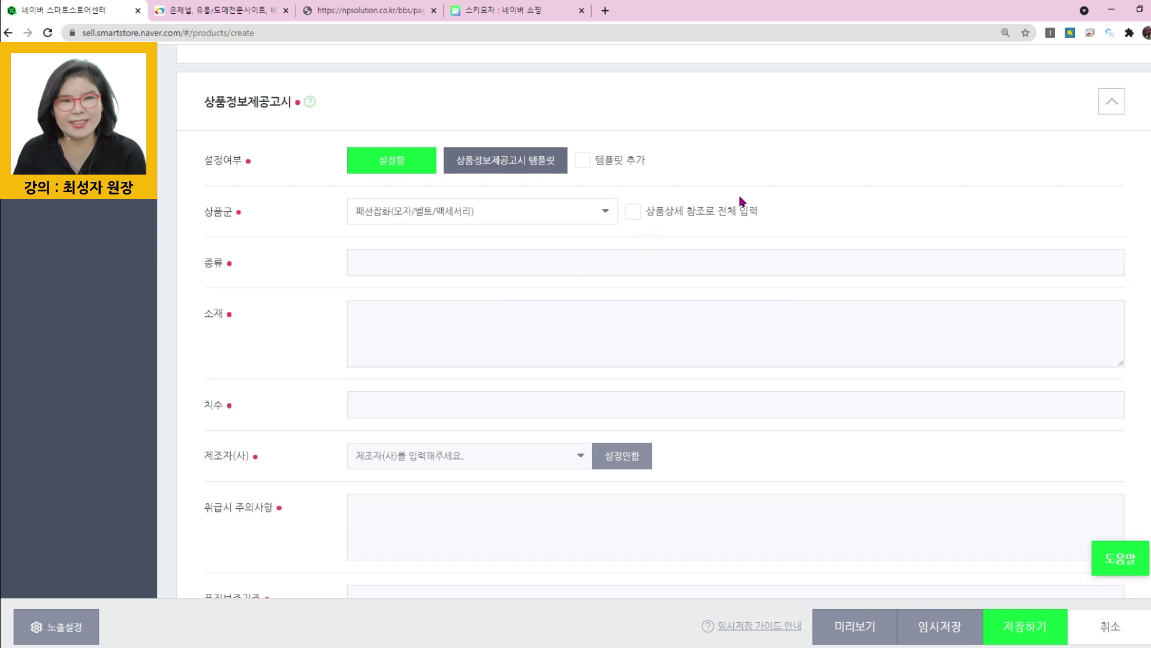
click(633, 214)
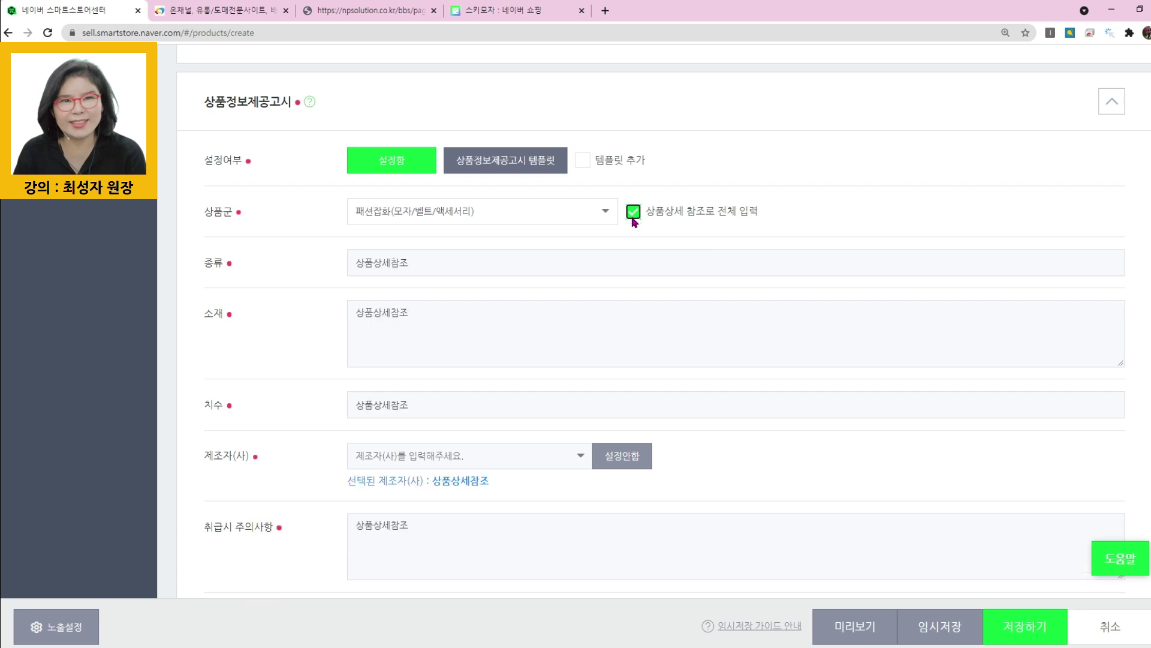
Replace the 종류 entry in the product information notice with 스키모자.
double_click(354, 266)
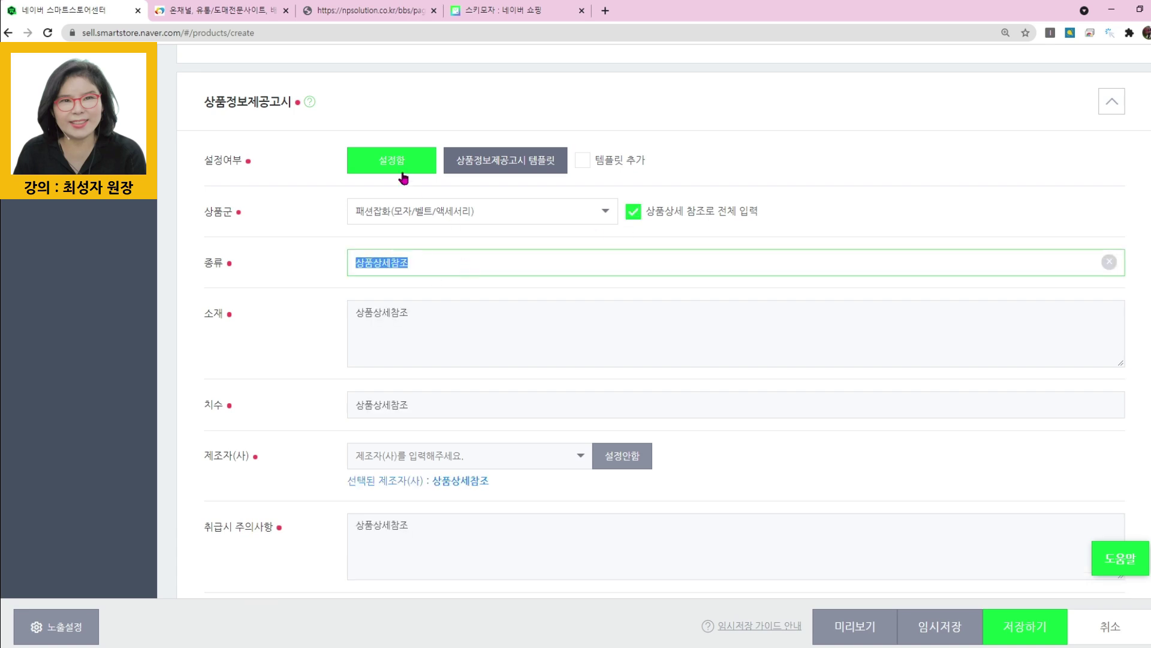
text(스키)
key(BackSpace)
key(BackSpace)
key(BackSpace)
text(스)
Copy the material 면,폴리 from the Onchannel specifications into the 소재 field of the product information notice.
click(222, 10)
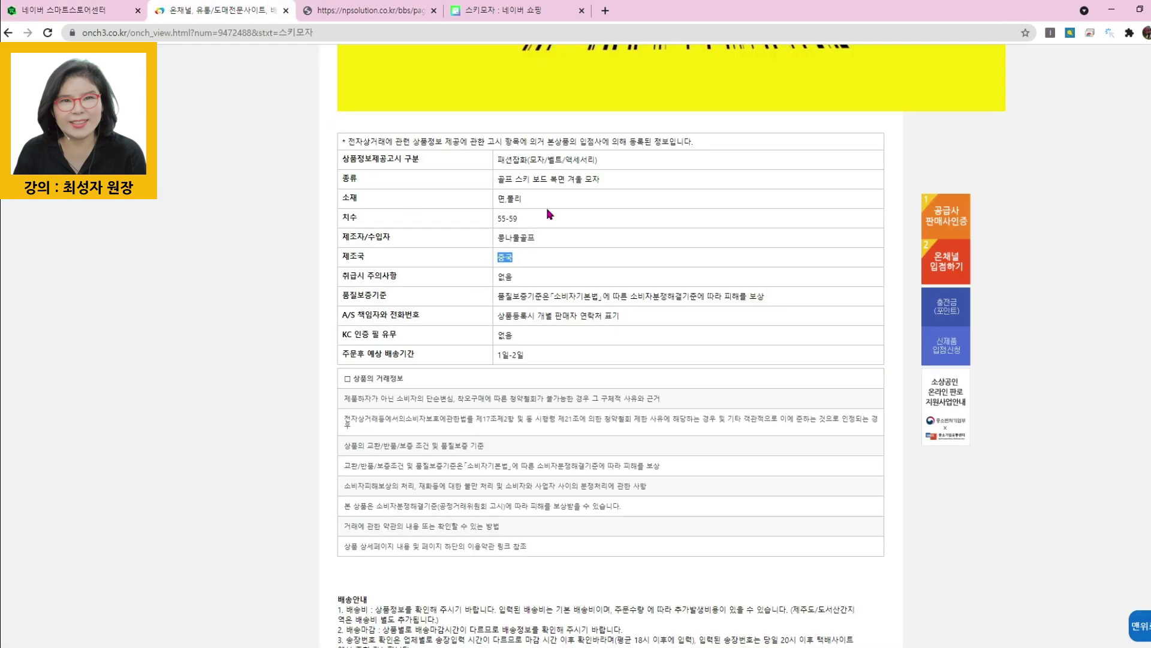
key(ctrl+plus)
key(ctrl+plus)
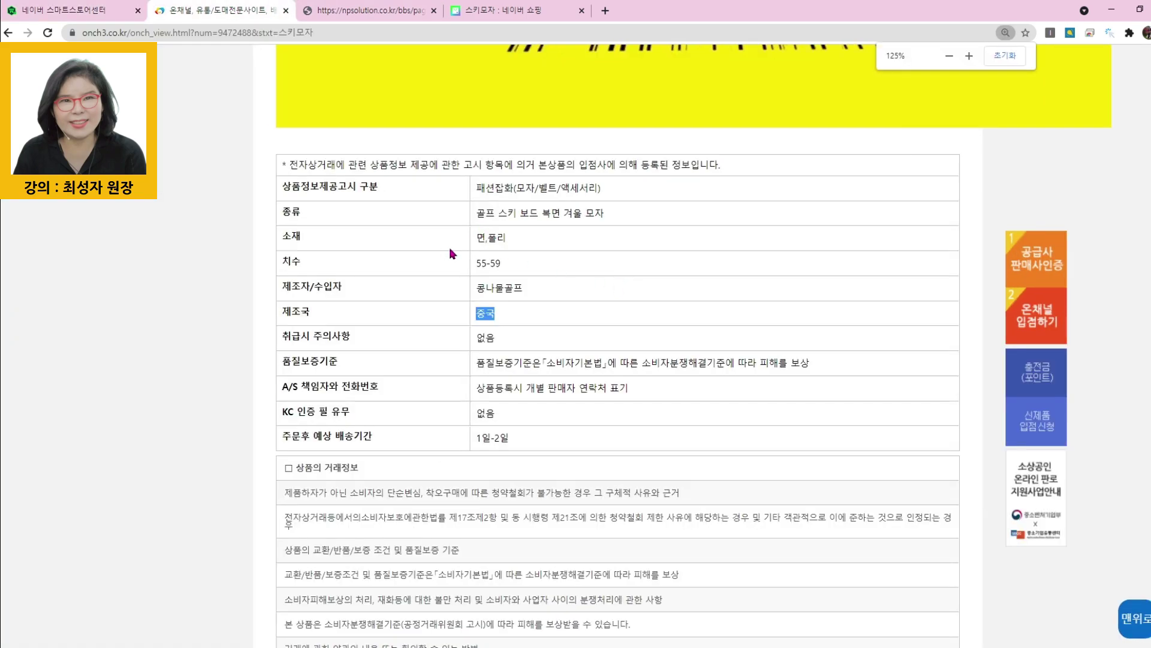
drag(475, 239, 543, 255)
key(ctrl+c)
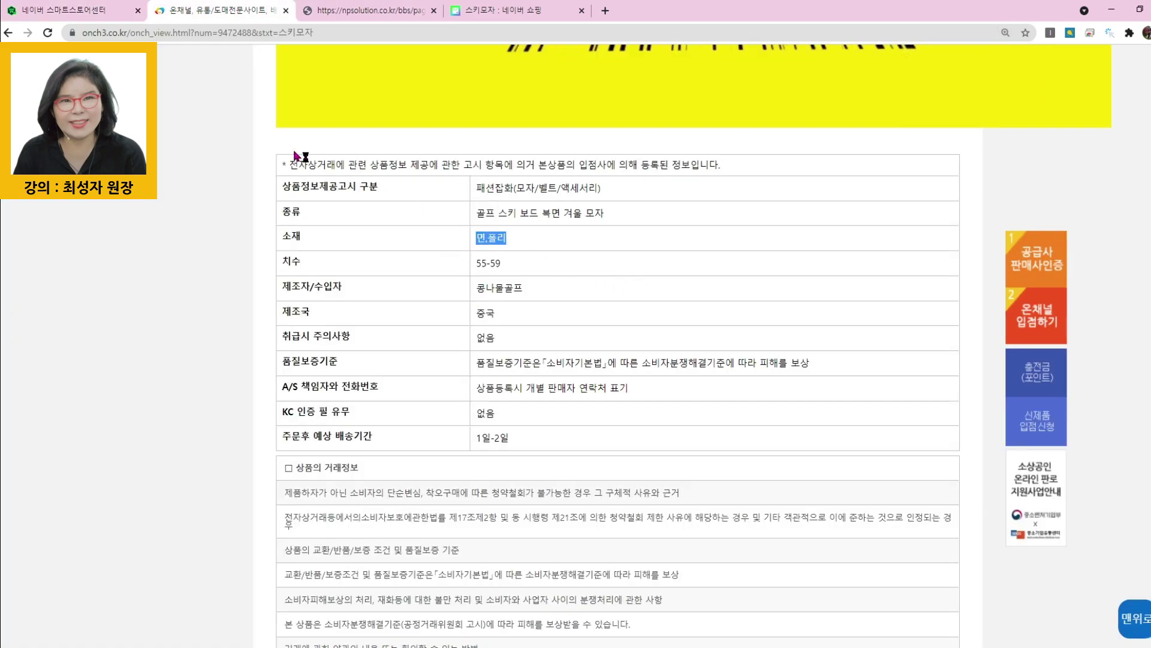
click(72, 11)
double_click(387, 320)
key(ctrl+v)
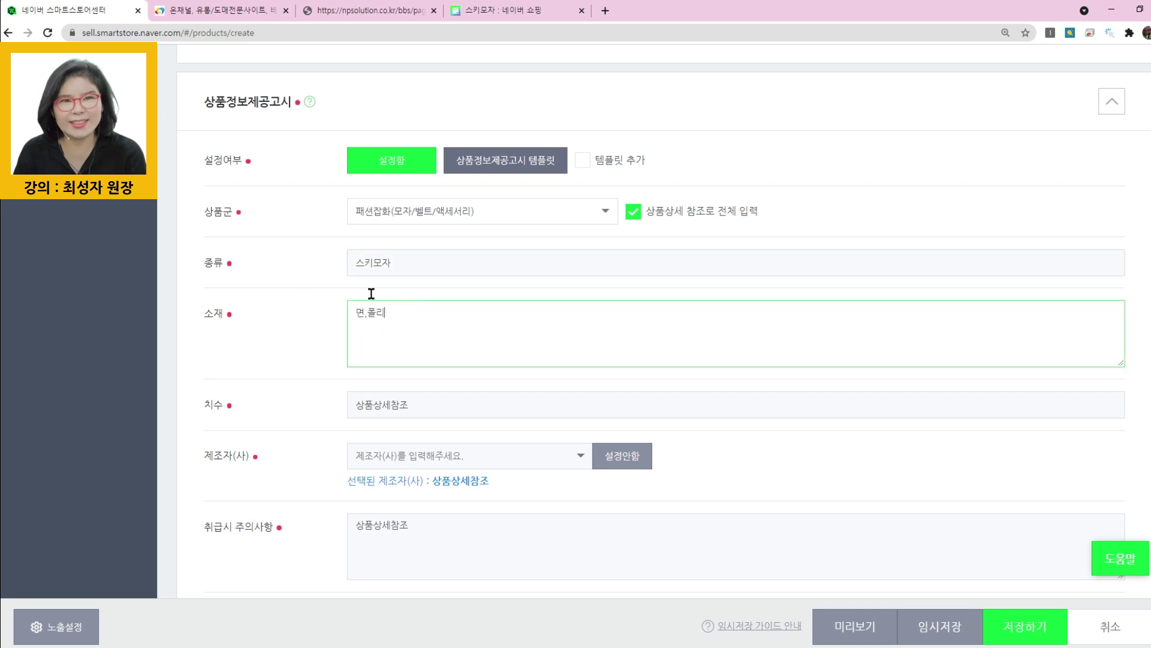
Copy the size 55-59 from the Onchannel specifications into the 치수 field of the product information notice.
click(262, 13)
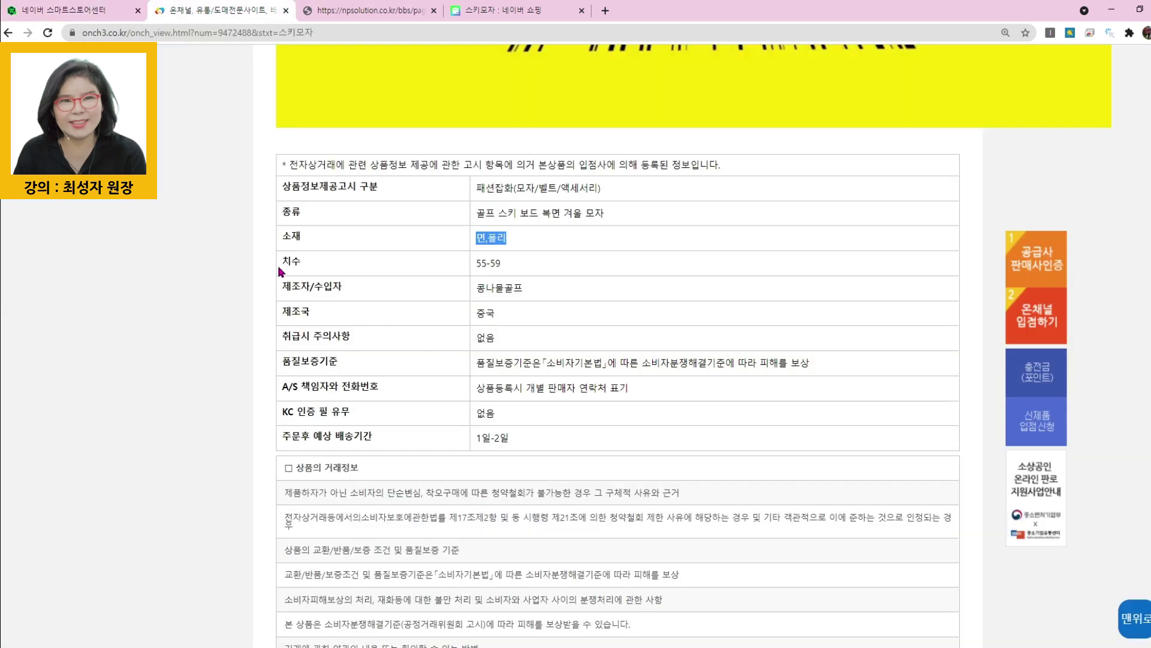
drag(475, 262, 526, 271)
key(ctrl+c)
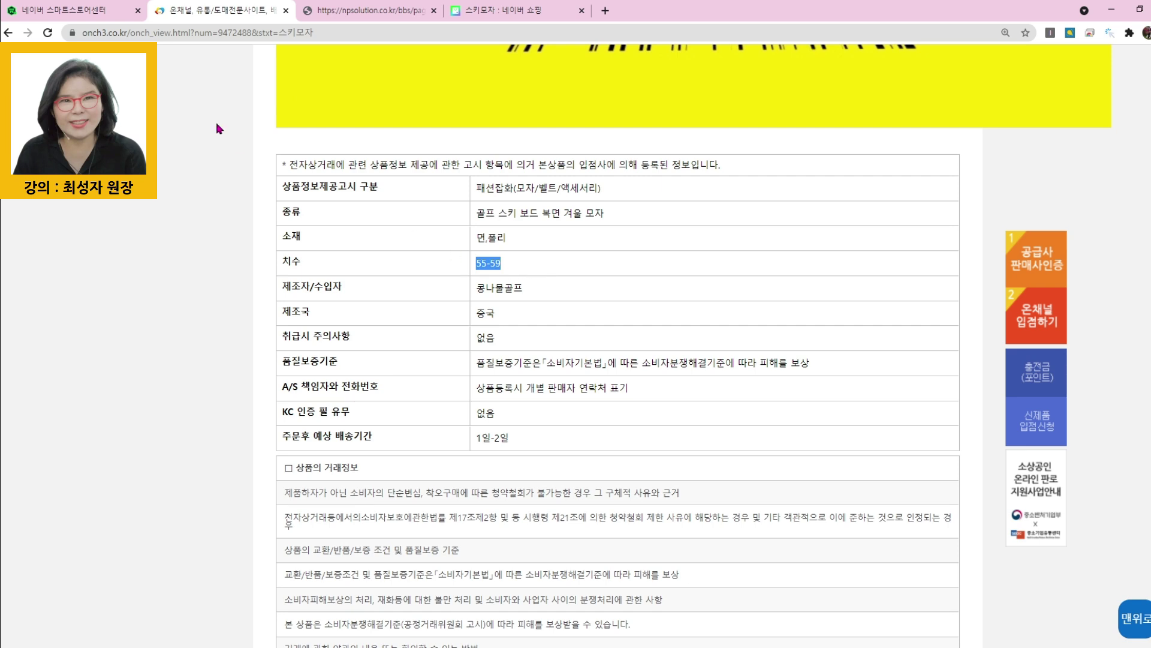
click(66, 11)
click(378, 406)
key(ctrl+v)
Set the 제조자(사) in the product information notice to the custom entry 산토초이제휴업체.
click(420, 447)
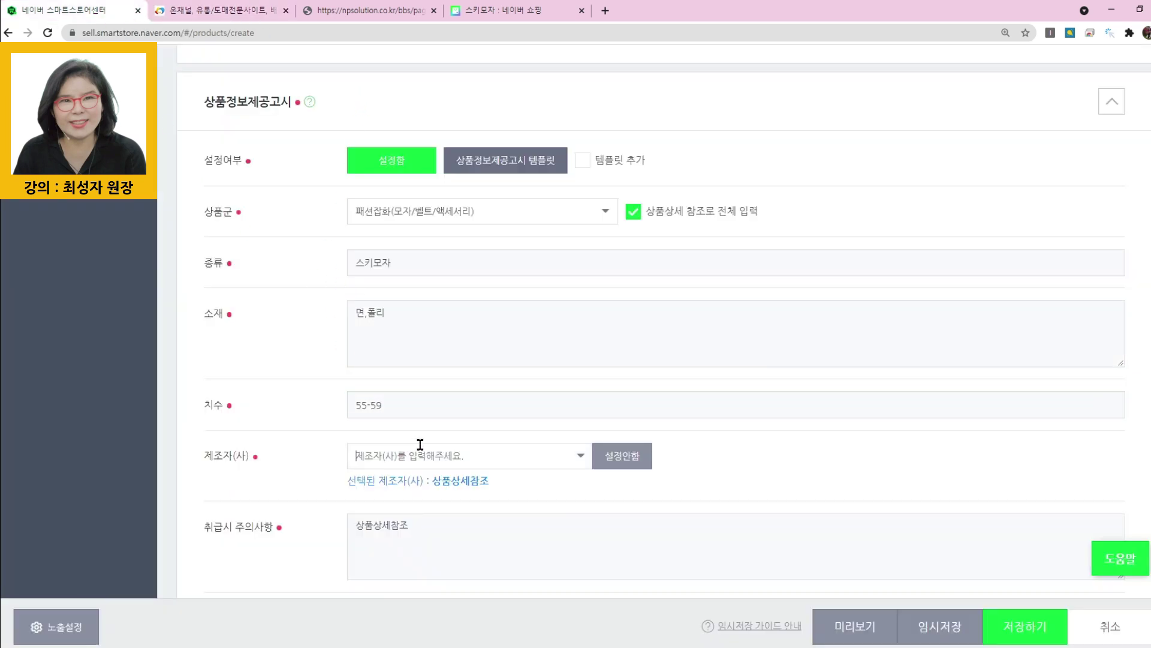
text(산토초이제)
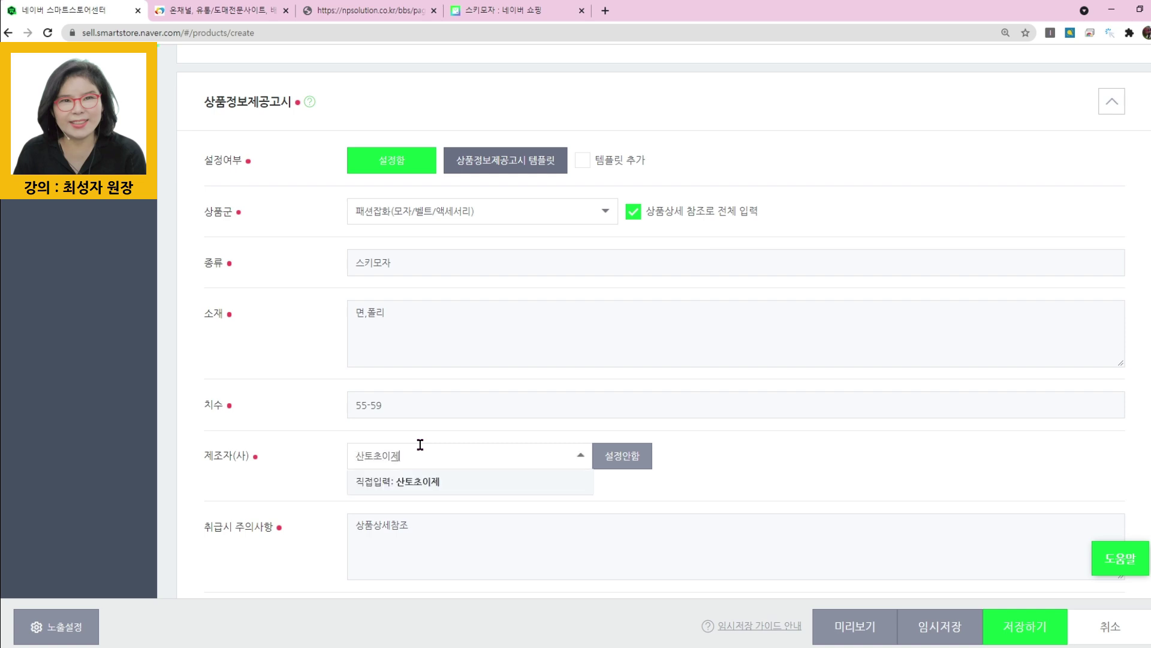
text(휴에체)
key(Return)
Copy the handling precautions value 없음 from the Onchannel specifications into the 취급시 주의사항 field.
scroll(463, 458, down, 2)
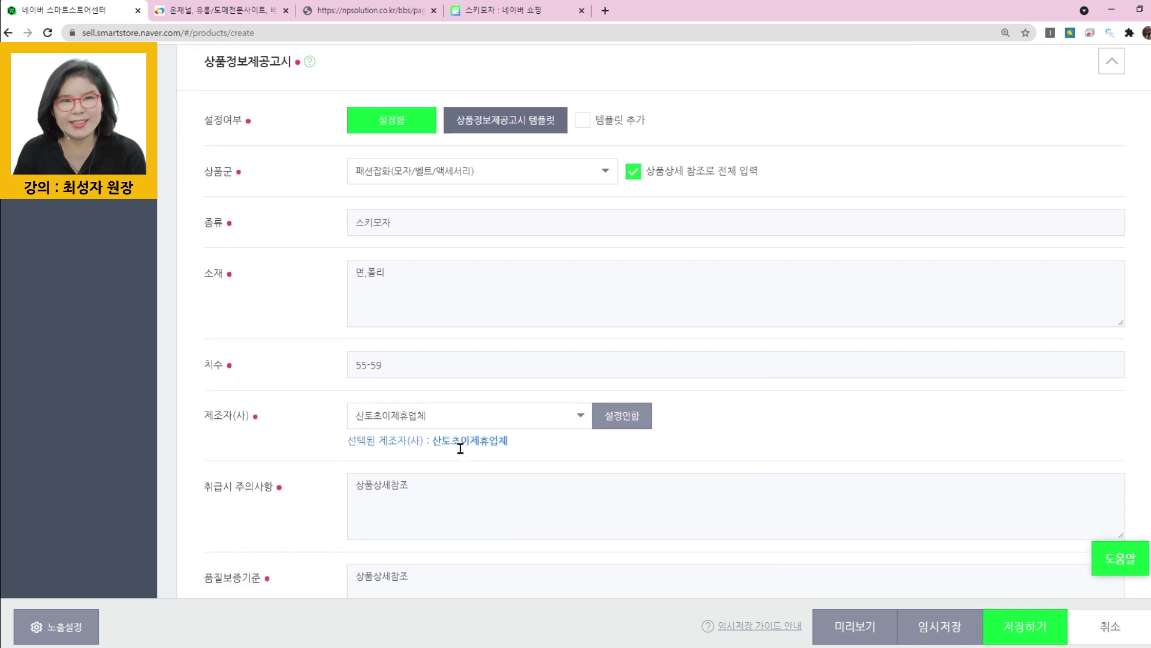
click(252, 10)
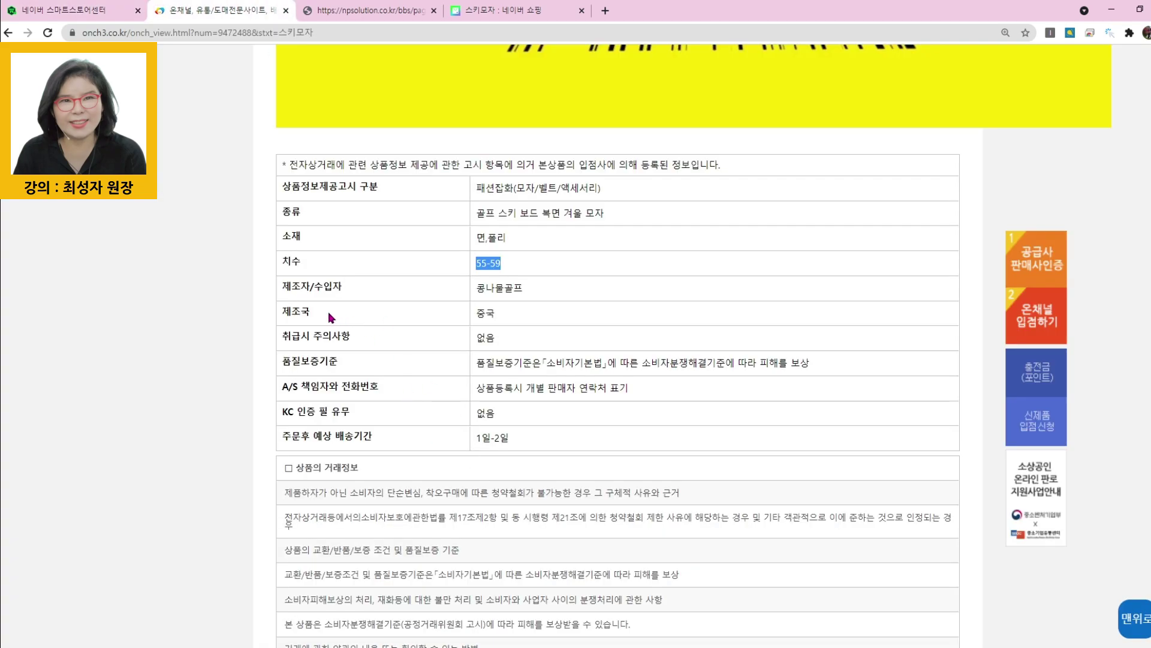
double_click(485, 337)
key(ctrl+c)
click(90, 10)
click(411, 398)
drag(410, 399, 362, 398)
key(ctrl+v)
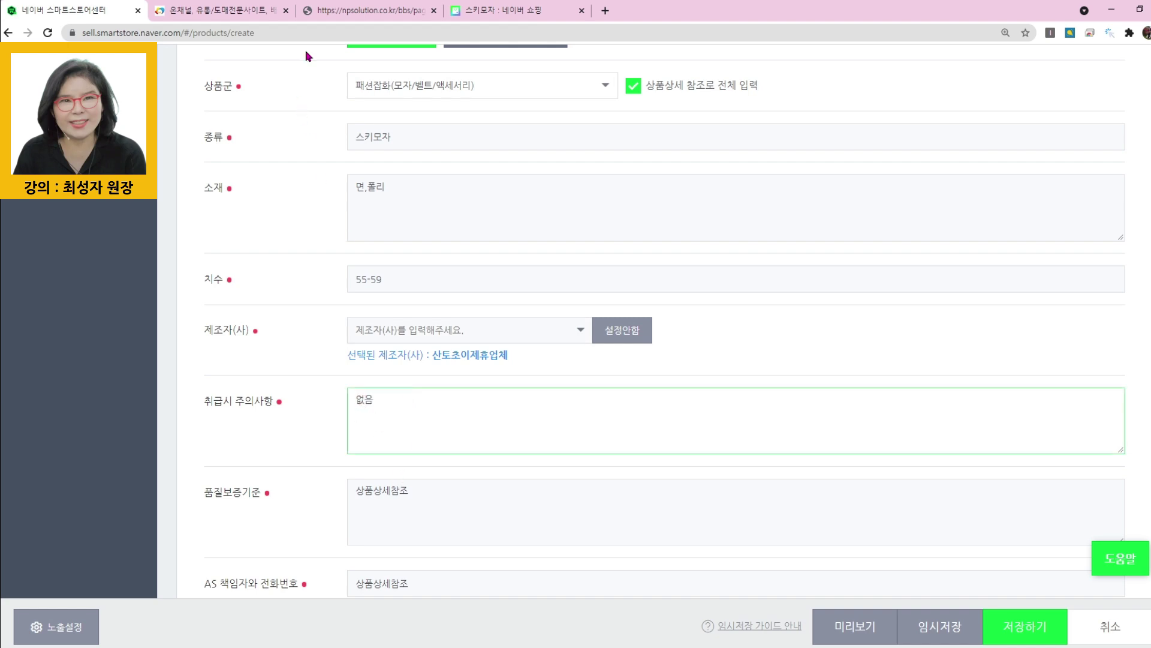
Copy the quality guarantee text from the Onchannel specifications into the 품질보증기준 field of the product information notice.
click(240, 10)
drag(480, 366, 844, 375)
key(ctrl+c)
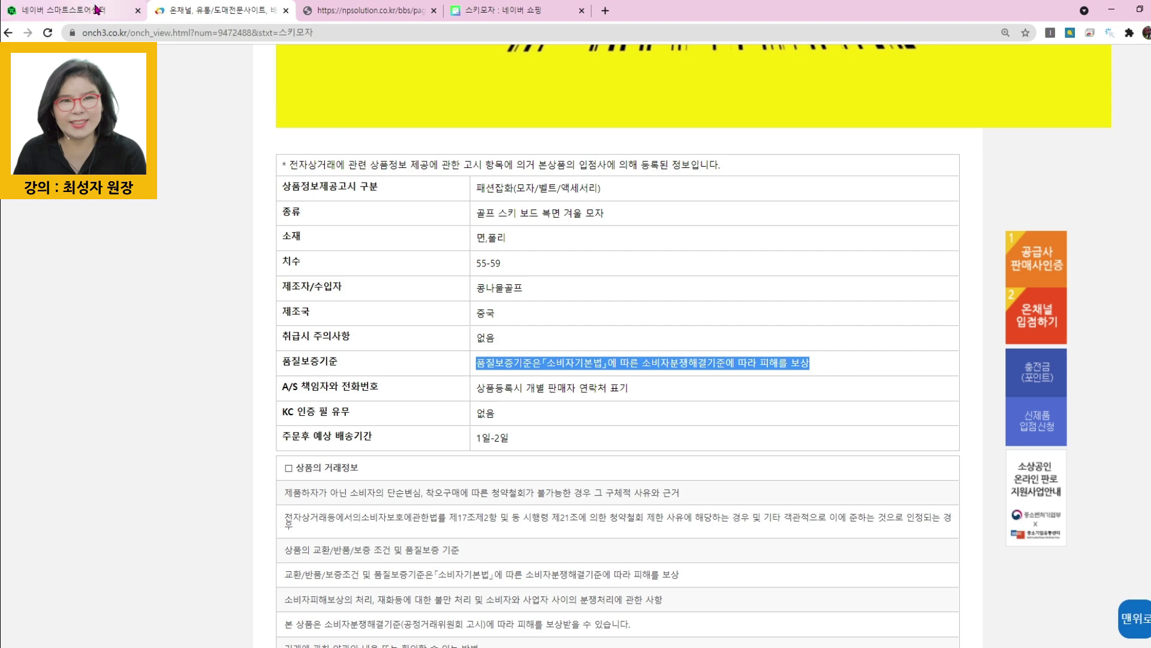
click(114, 10)
click(375, 487)
key(ctrl+a)
key(ctrl+v)
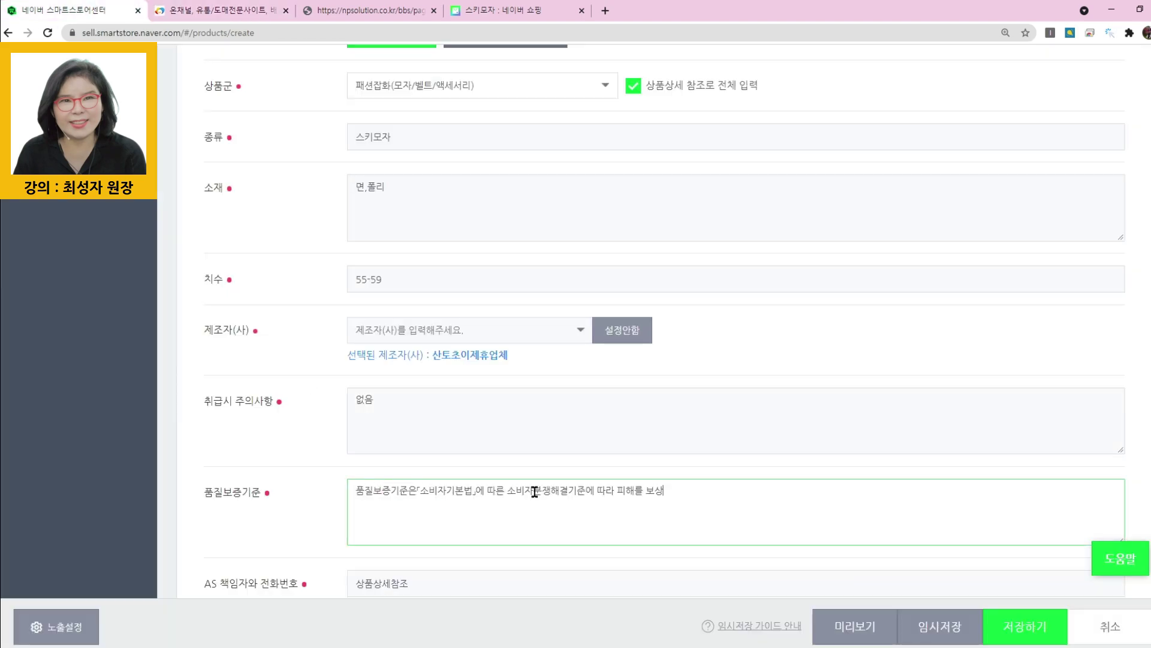
Replace the AS 책임자와 전화번호 entry in the product information notice with the contact phone number.
scroll(446, 473, down, 4)
double_click(380, 326)
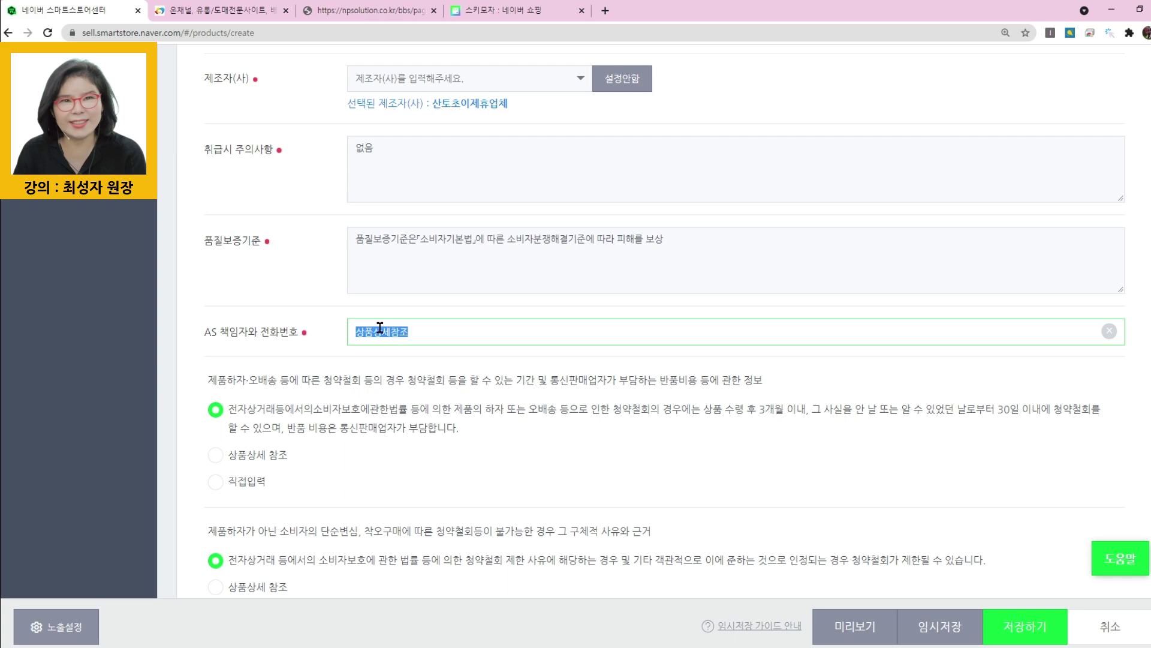
text(010)
Check the shipping fee on the Onchannel product page and apply the 2500 delivery template in the 배송 section.
scroll(432, 341, down, 15)
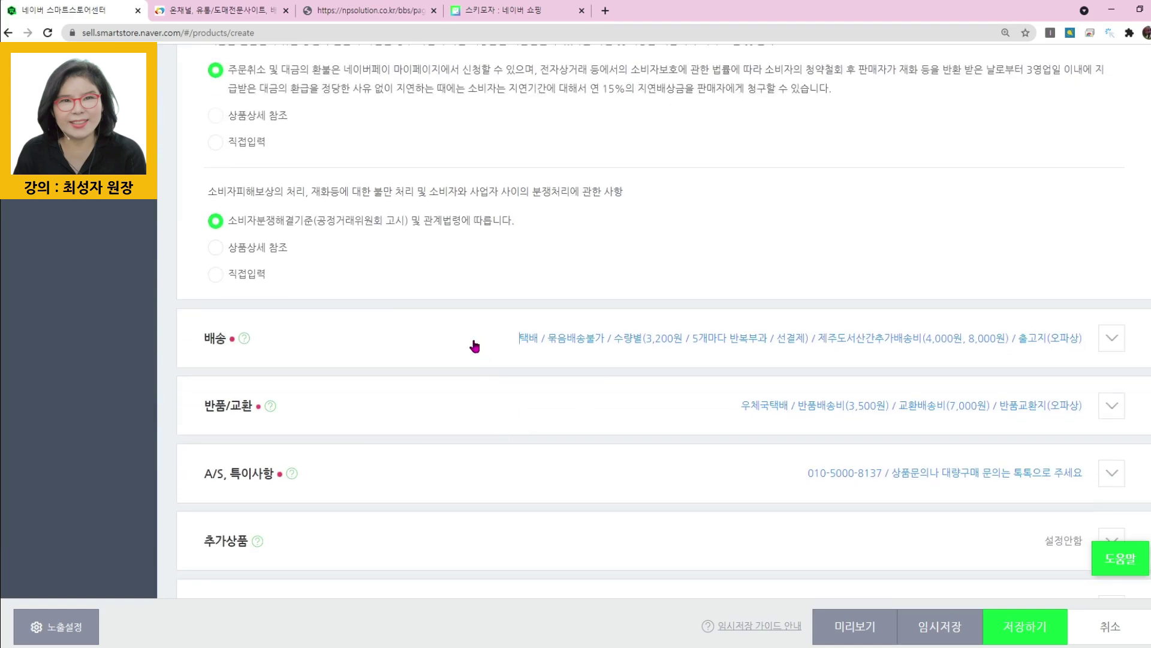
click(473, 342)
click(219, 10)
click(1141, 623)
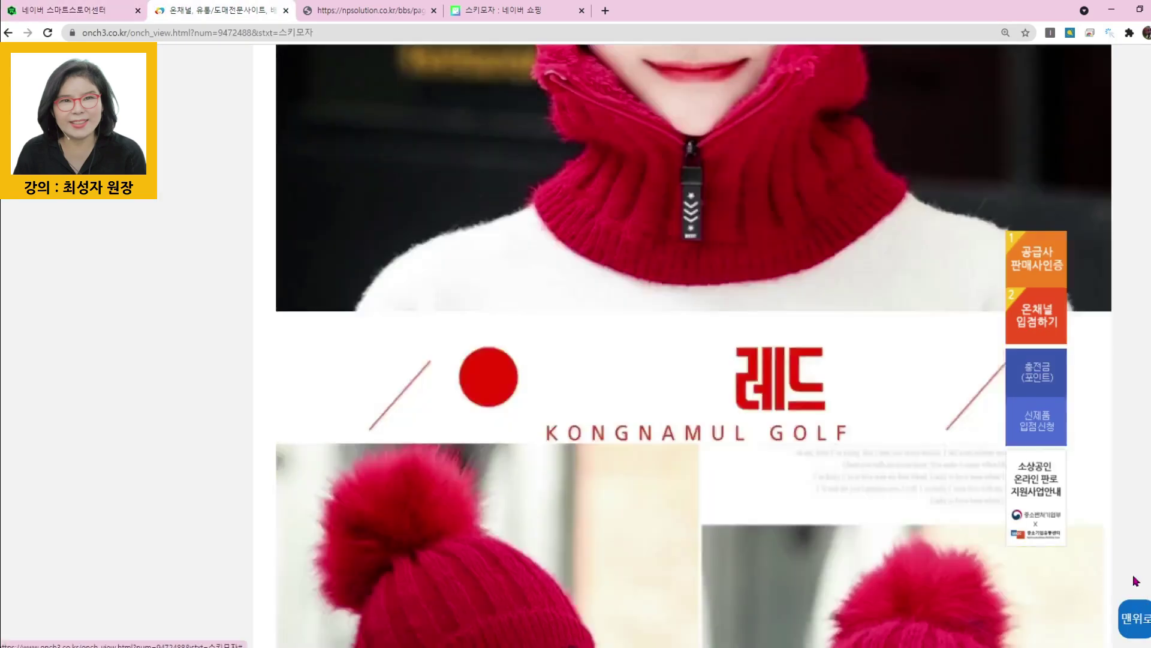
scroll(902, 548, down, 5)
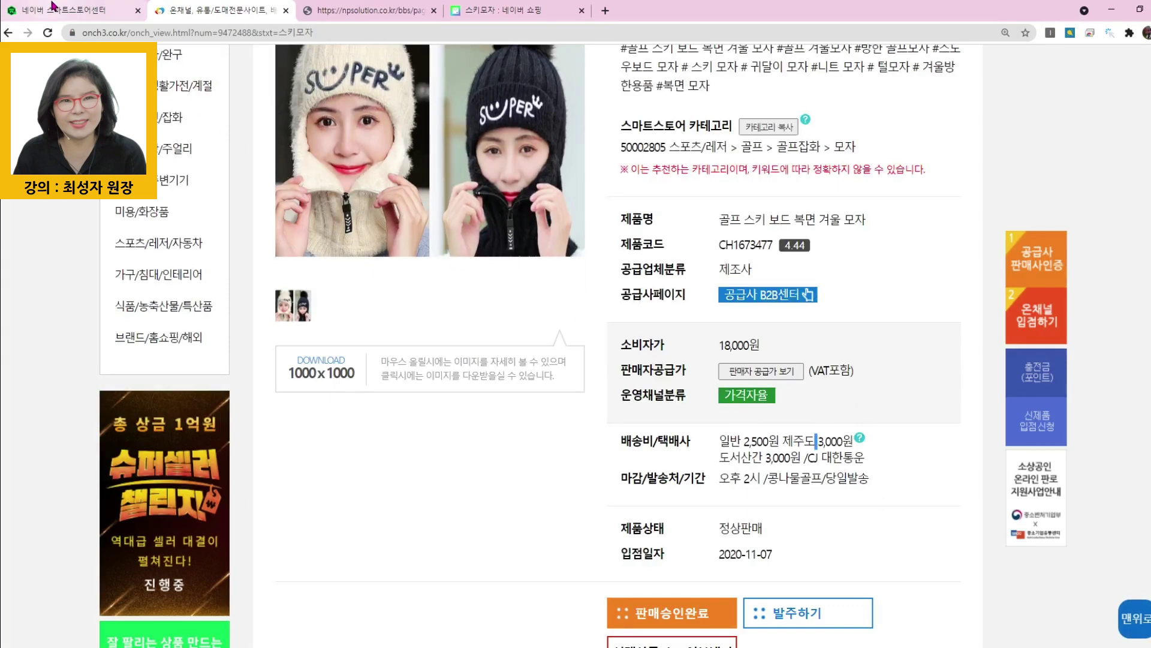
click(72, 12)
click(552, 401)
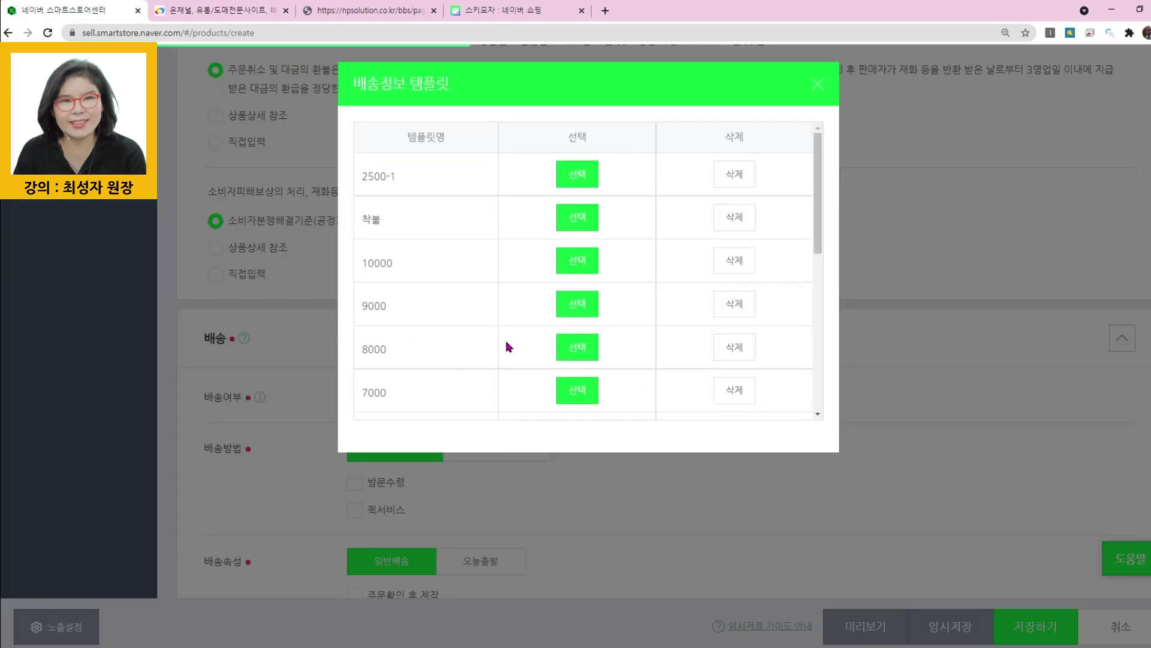
scroll(594, 388, down, 6)
click(575, 401)
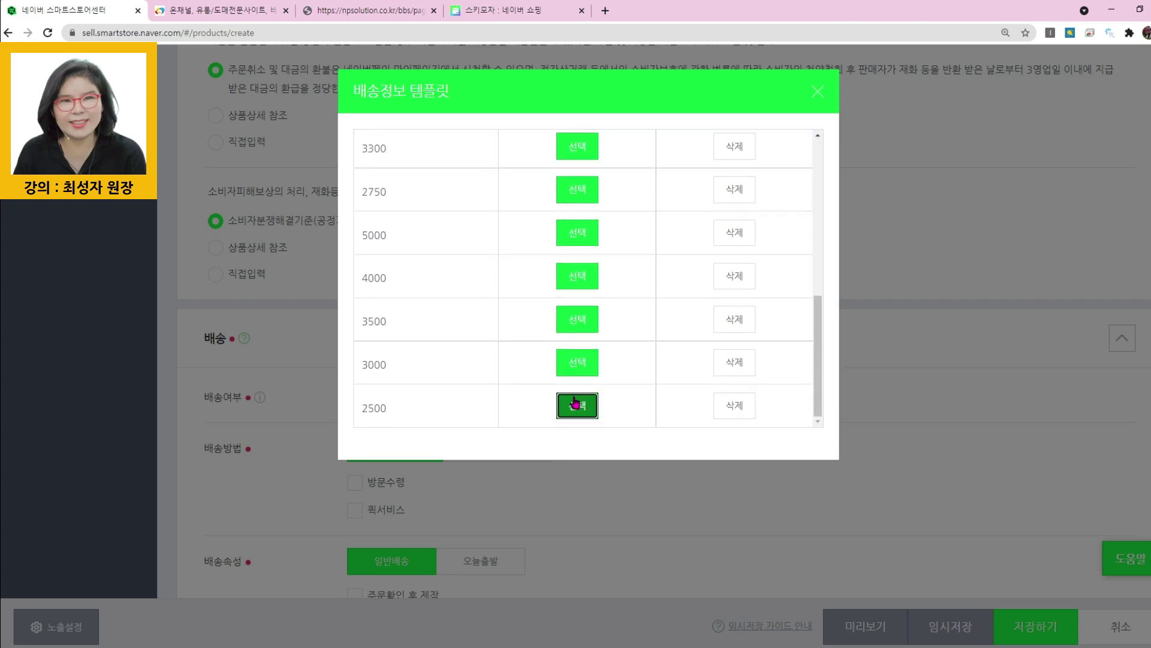
Check the Jeju and island surcharges on Onchannel and set both additional shipping fees to 3,500 won.
scroll(663, 528, down, 5)
scroll(657, 490, down, 7)
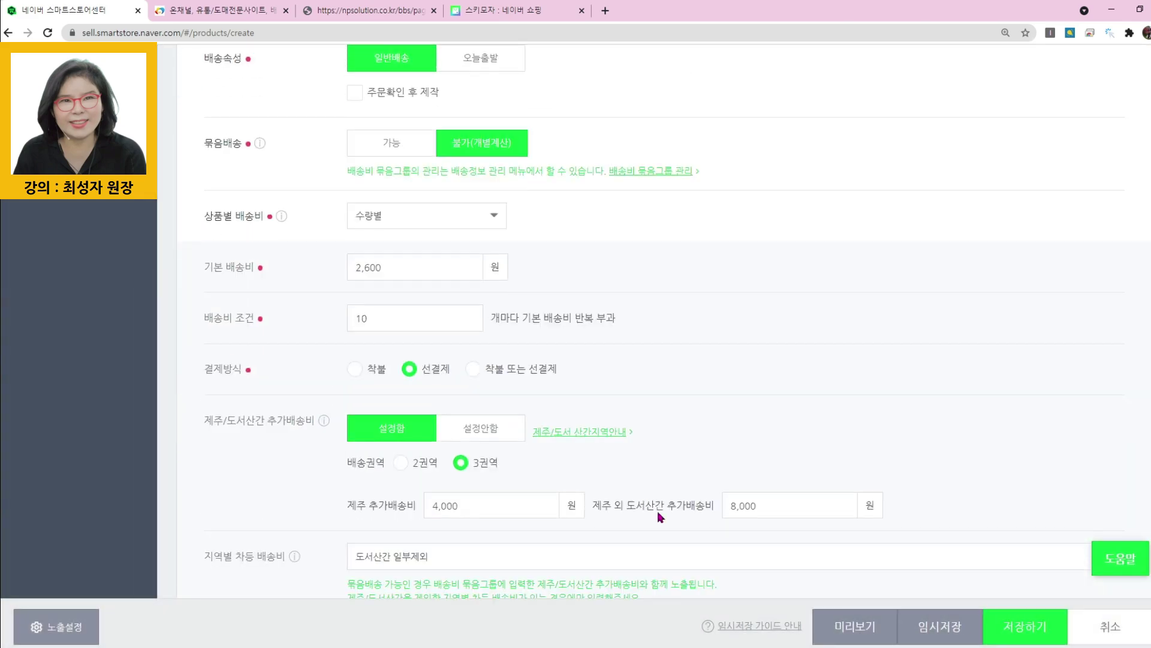
double_click(454, 255)
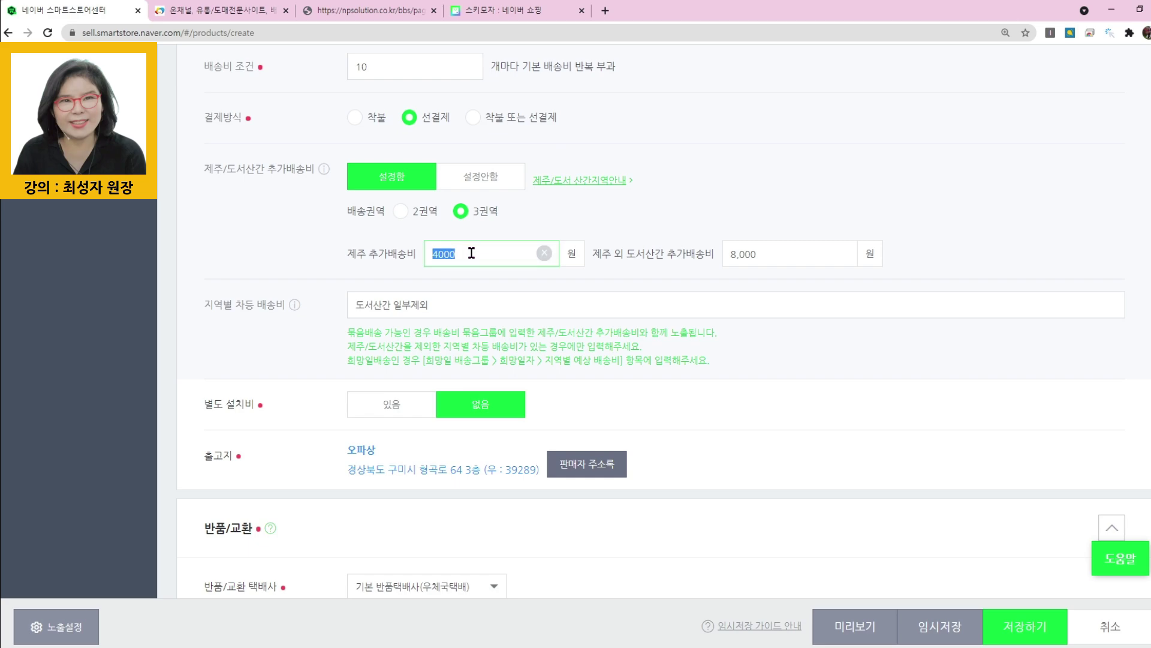
click(180, 10)
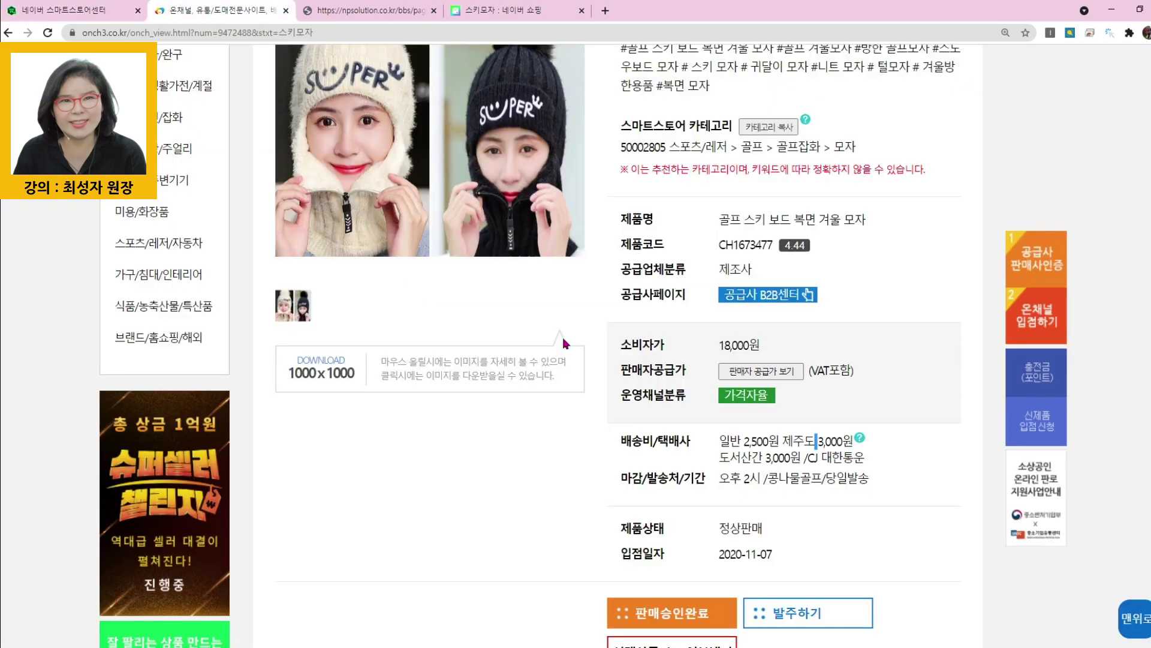
key(ctrl+1)
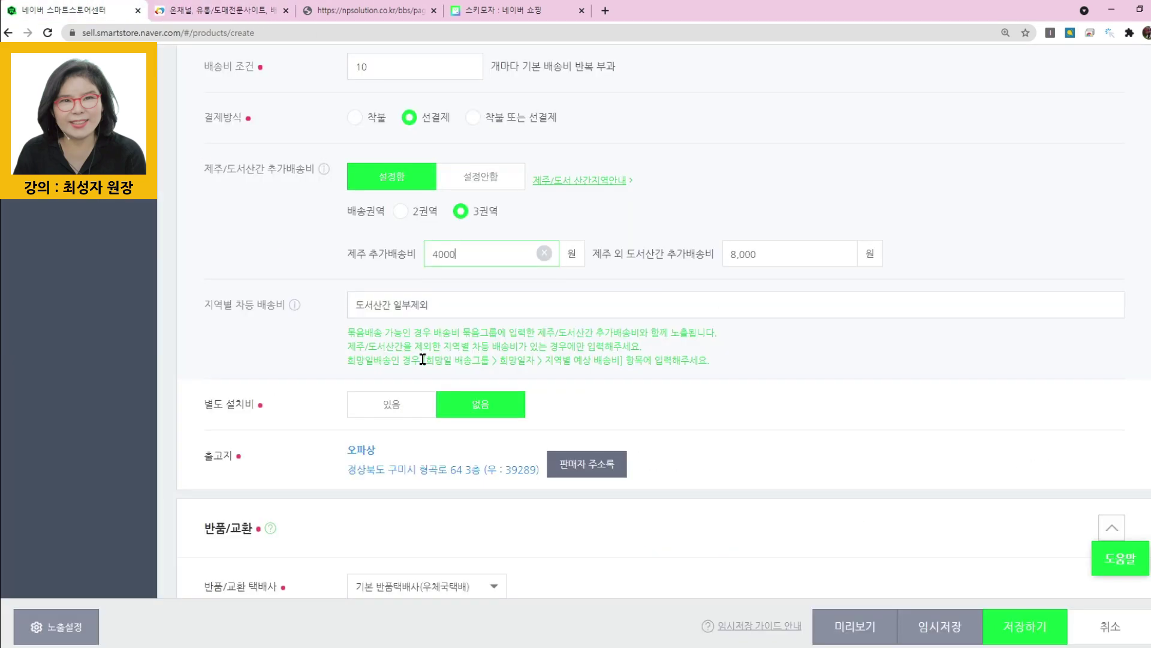
double_click(445, 254)
text(3500)
double_click(743, 255)
text(3500)
Set the selection type of 추가상품 to 설정안함.
scroll(664, 427, down, 5)
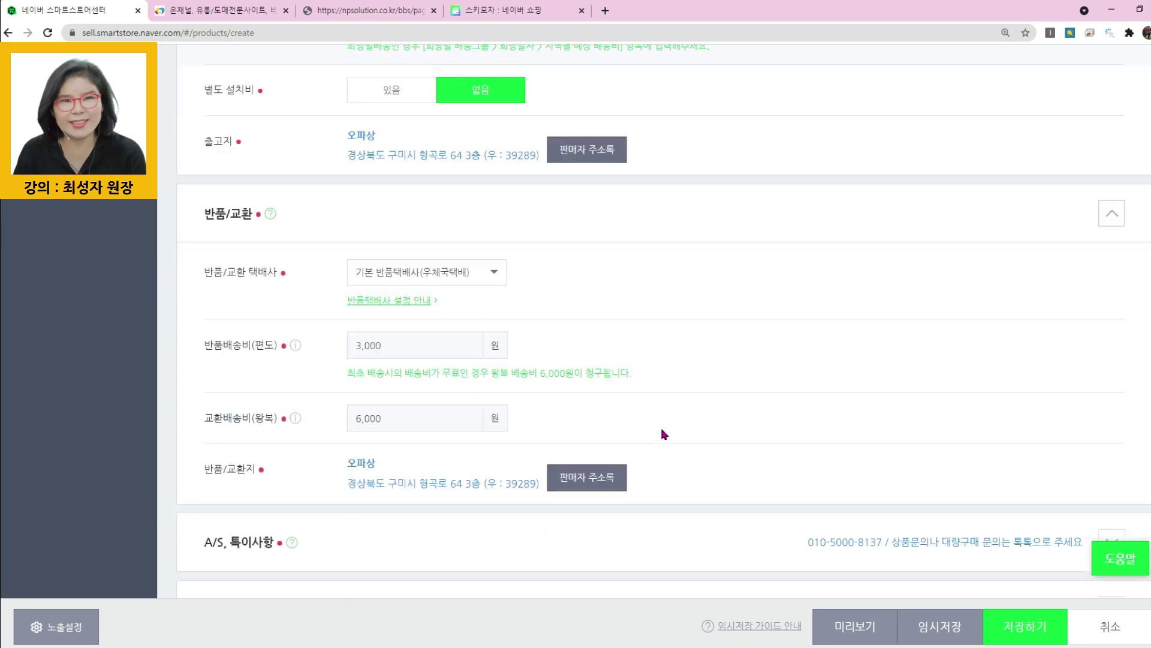
scroll(418, 521, down, 4)
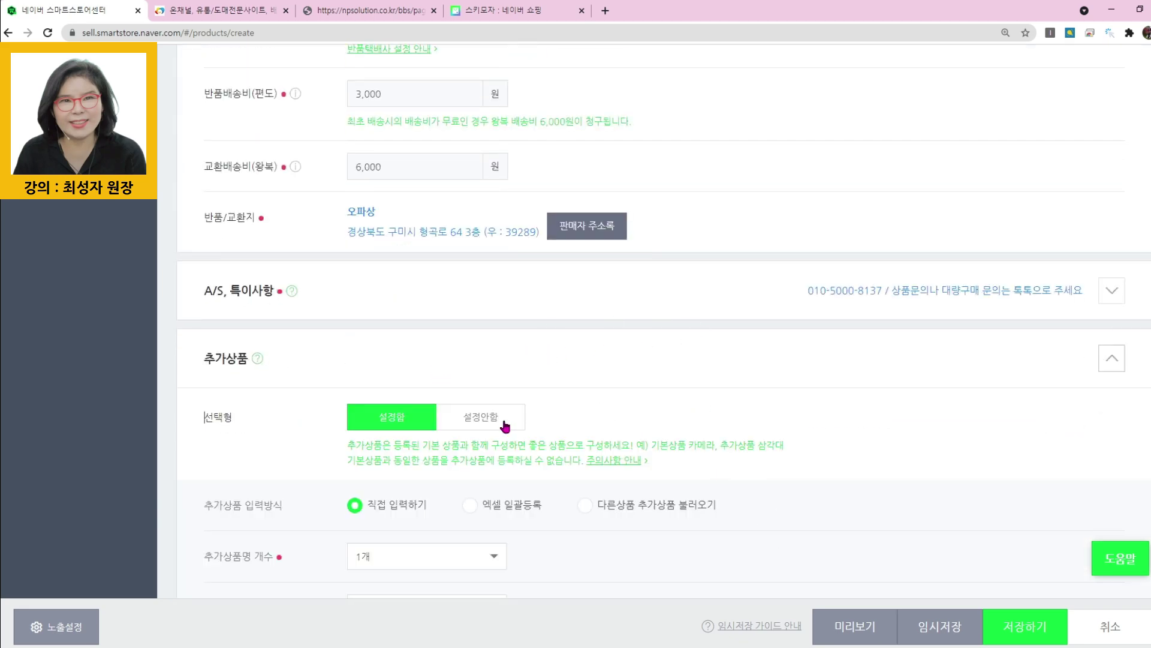
click(502, 420)
scroll(662, 528, down, 5)
In 구매/혜택 조건, enable the 복수구매할인 with a 100 won discount for purchases of 10개 or more.
click(490, 207)
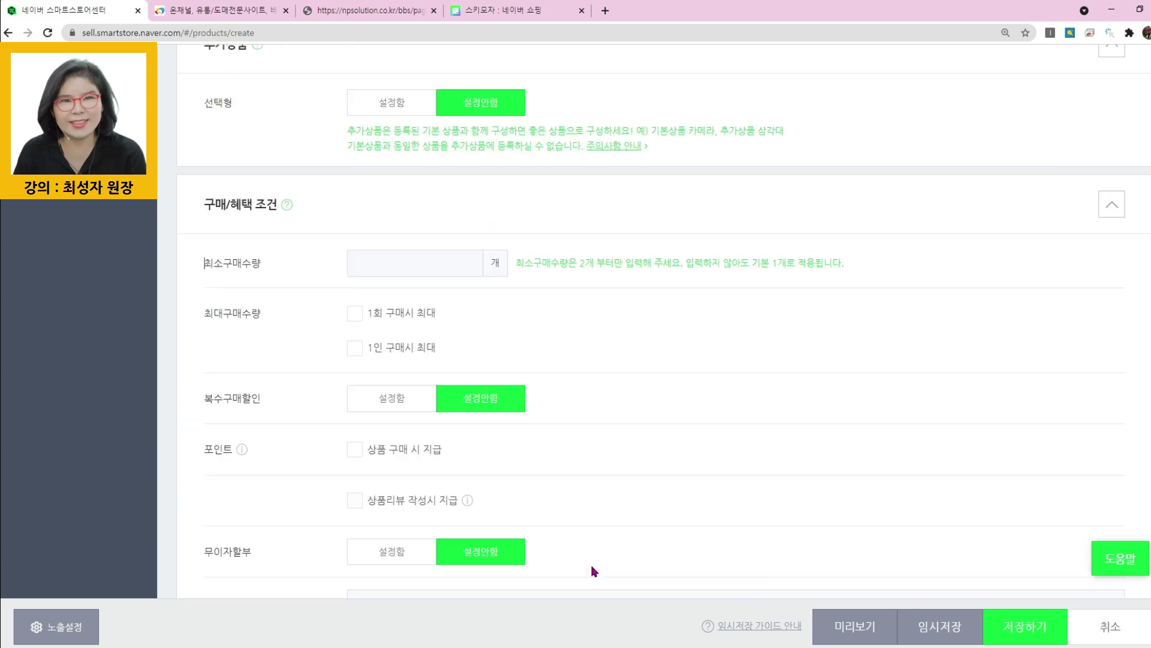
scroll(591, 570, down, 3)
click(370, 145)
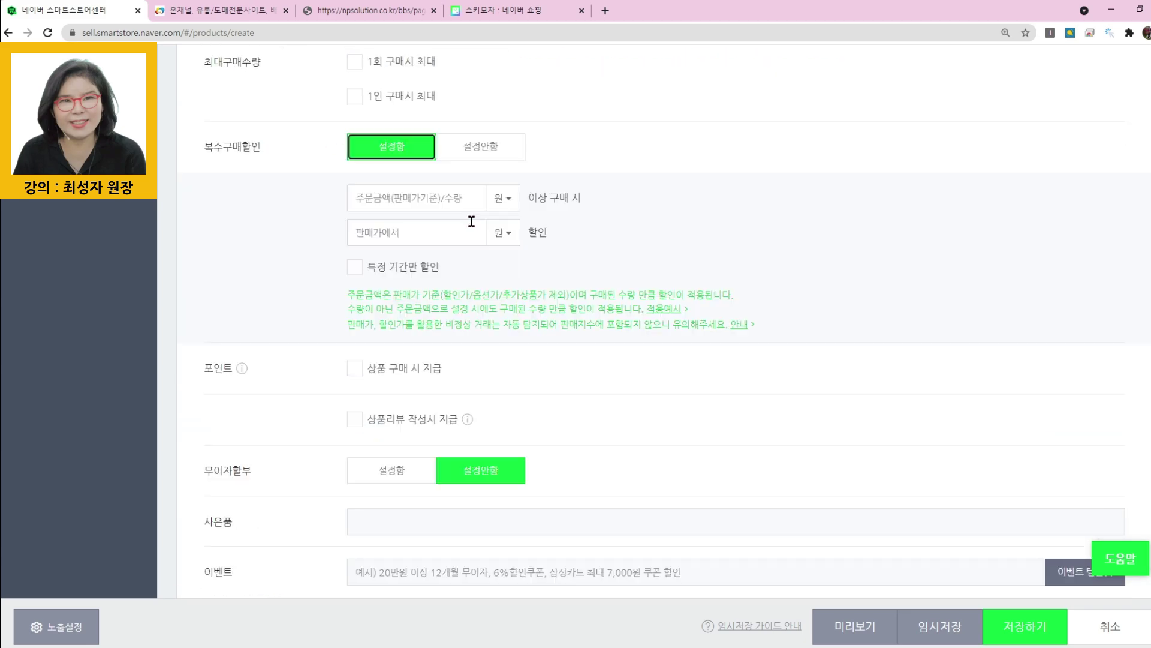
click(502, 197)
click(504, 247)
click(409, 190)
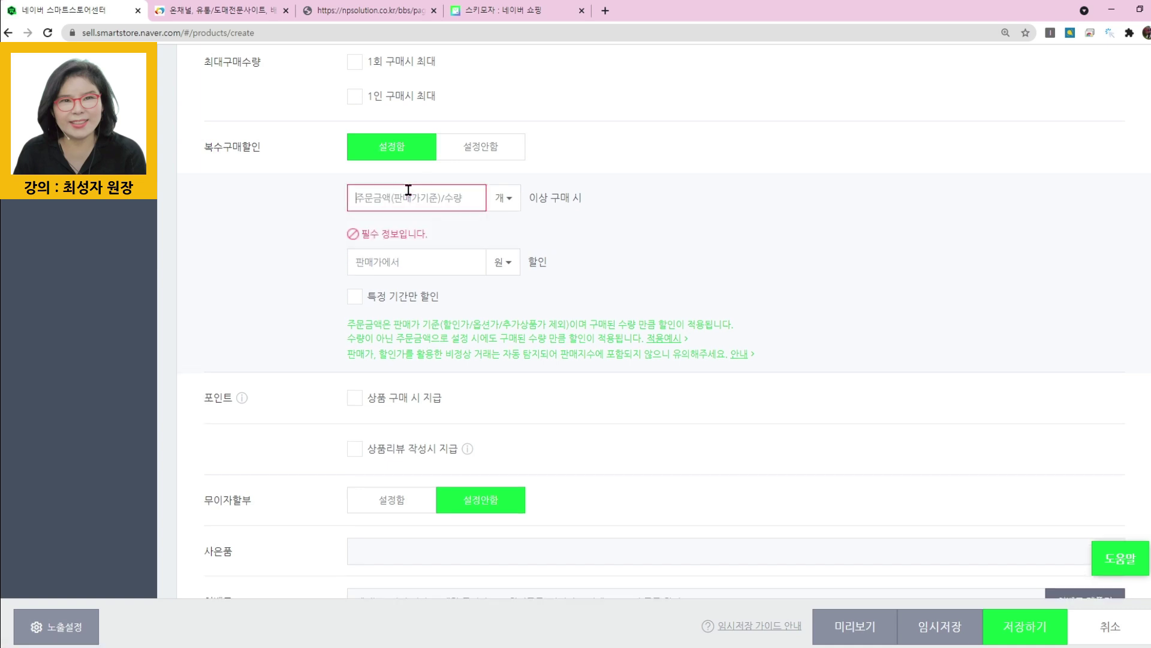
text(10)
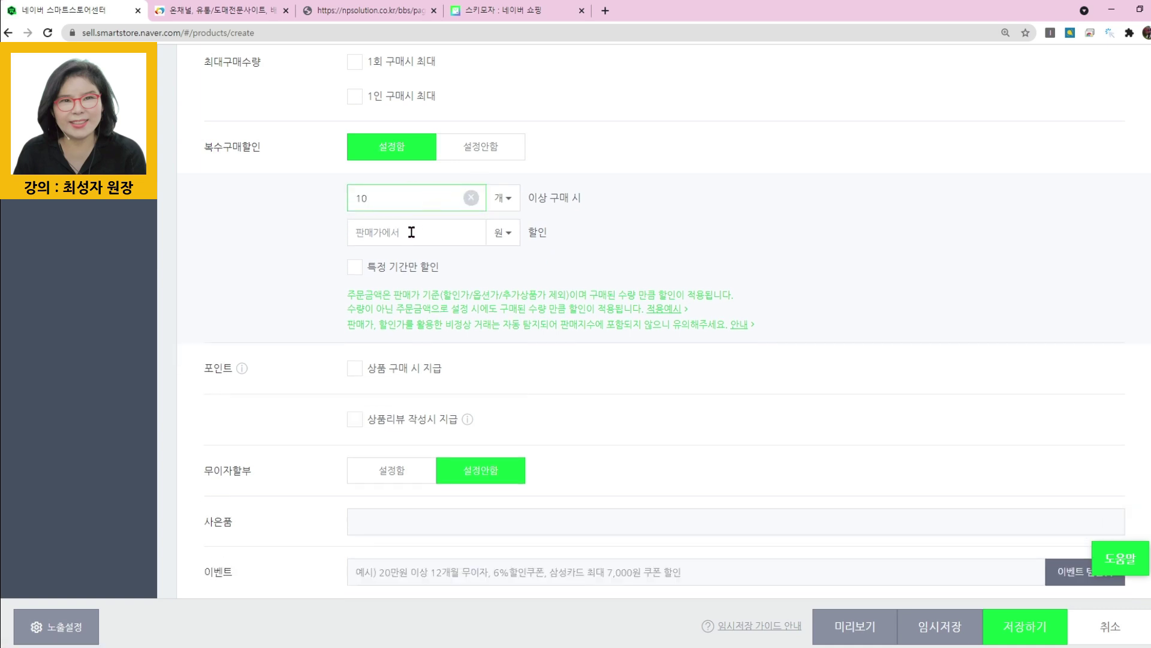
click(412, 232)
text(100)
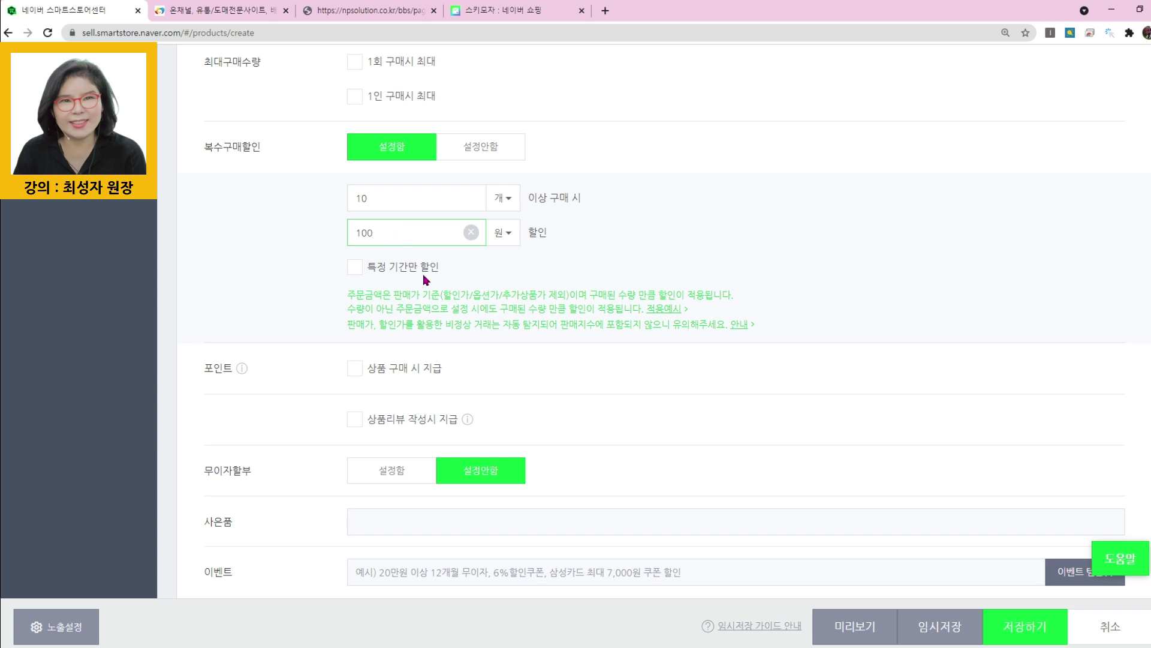
Enable points for product reviews, with 50 won for text reviews and 50 won for photo/video reviews.
click(424, 419)
scroll(499, 420, down, 1)
click(428, 460)
text(50)
click(551, 461)
text(5)
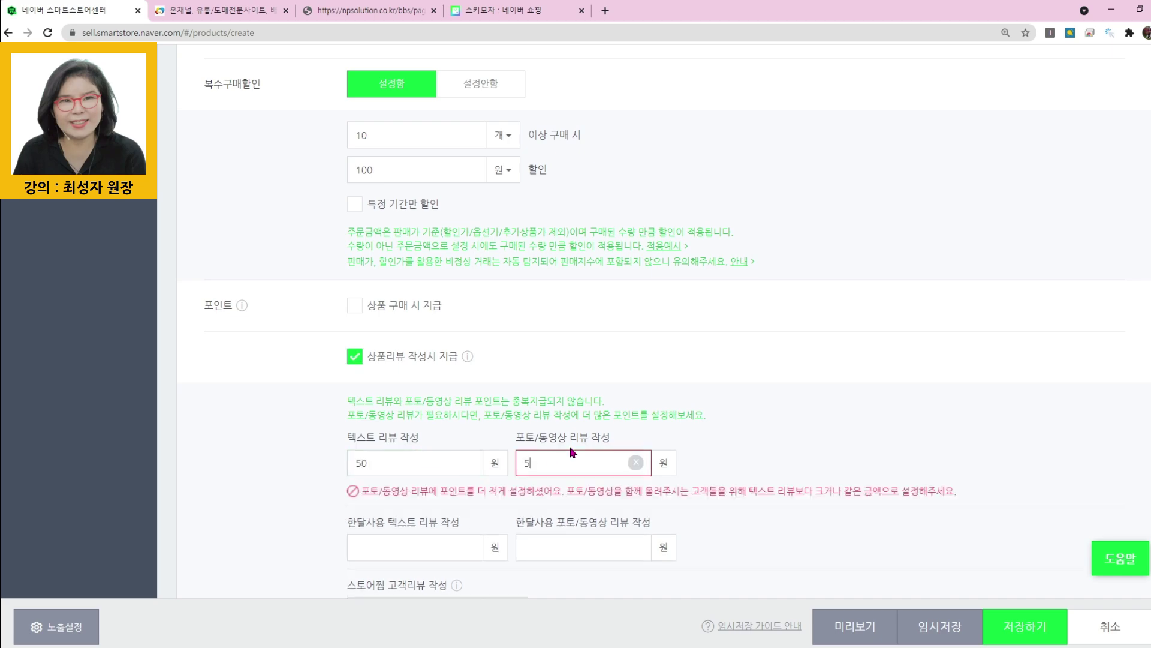
text(0)
Enable 3개월 interest-free installments and enter the event text 10개이상 구매시 100원 추가할인.
scroll(582, 456, down, 6)
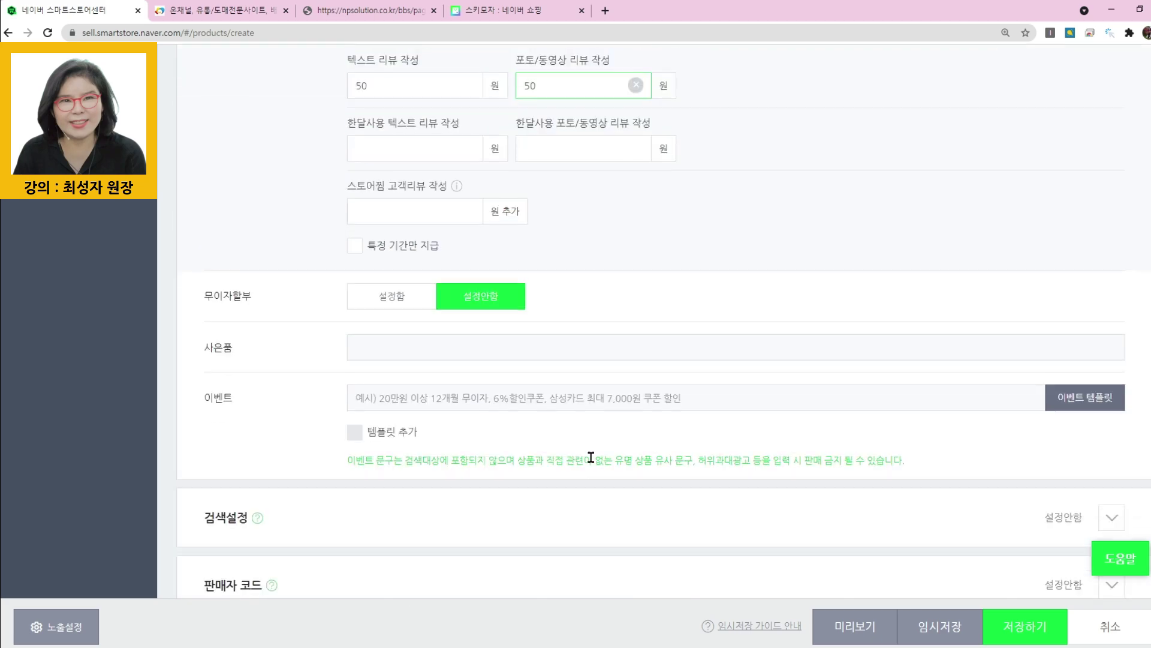
click(379, 296)
click(369, 354)
click(419, 532)
text(10개이상 구매시 100원 추가할)
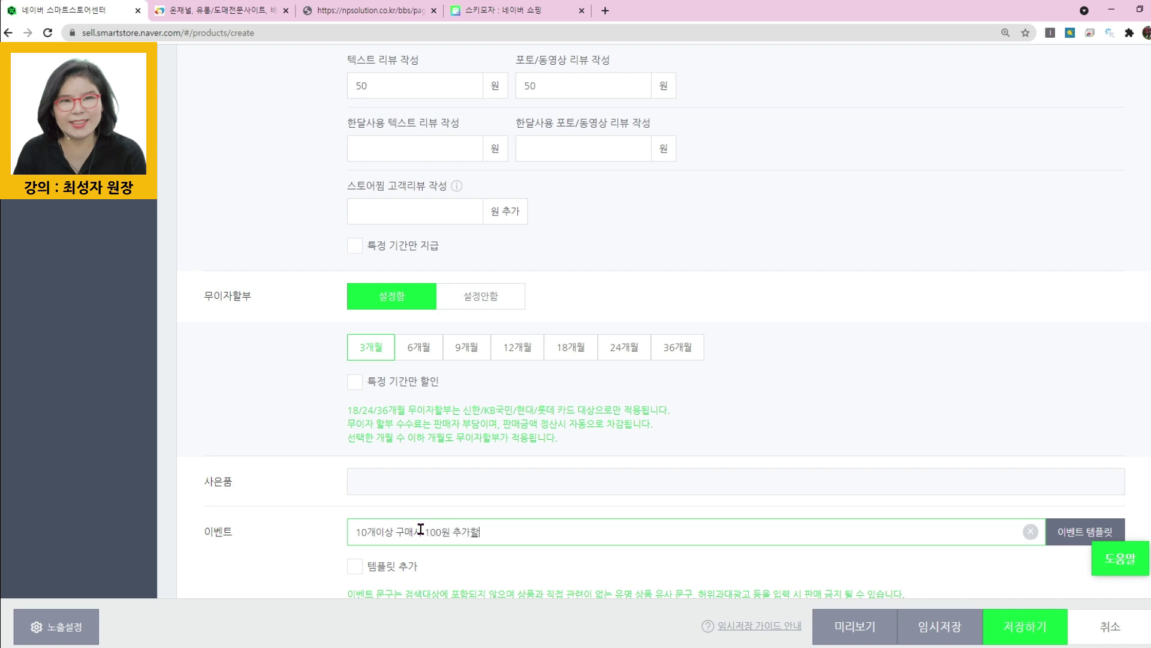
Open 검색설정, consult the npsolution keyword list, enable direct tag input and add the tag 스키모자.
scroll(438, 570, down, 5)
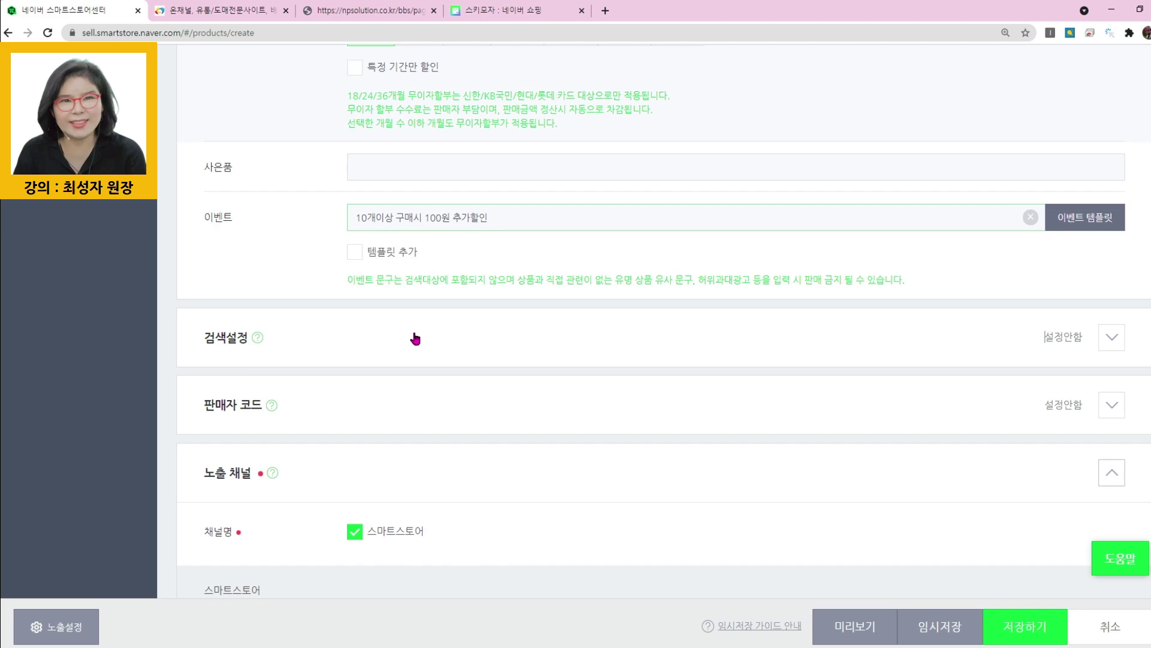
click(411, 334)
scroll(597, 398, down, 6)
click(366, 10)
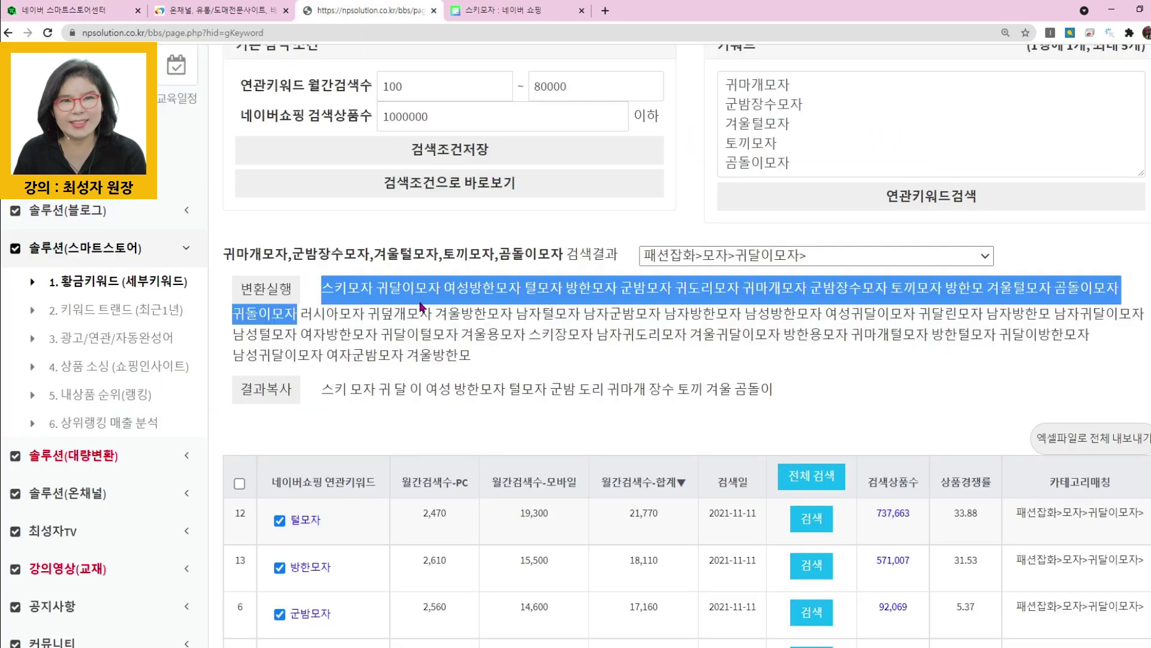
click(84, 11)
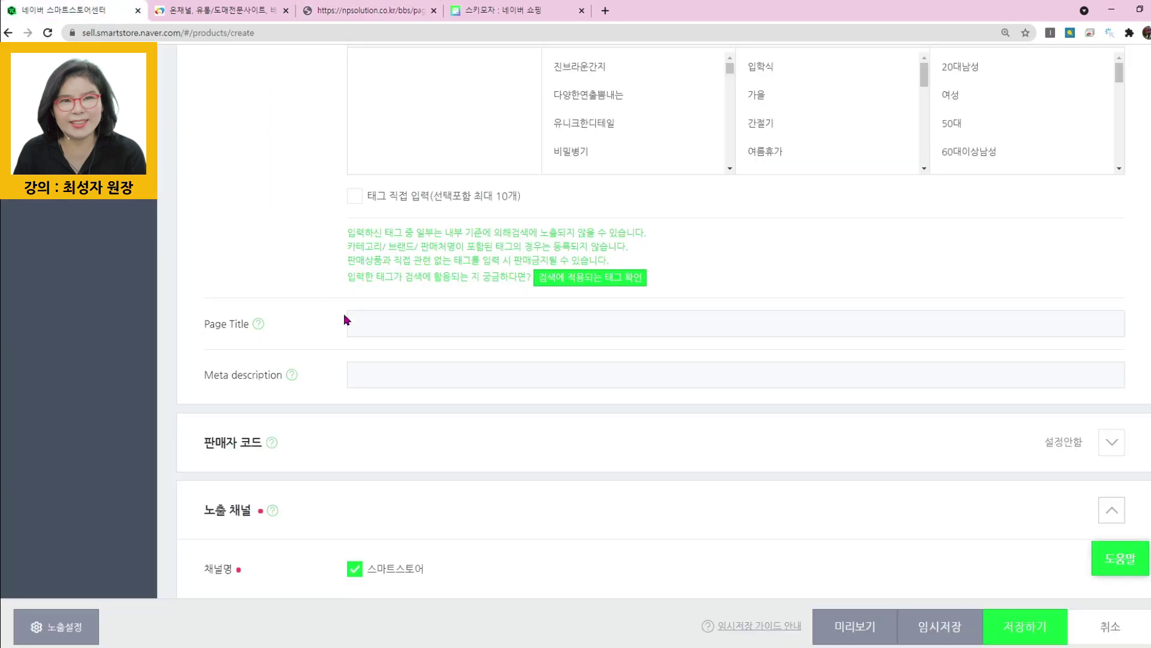
click(354, 196)
click(389, 233)
text(스키모재)
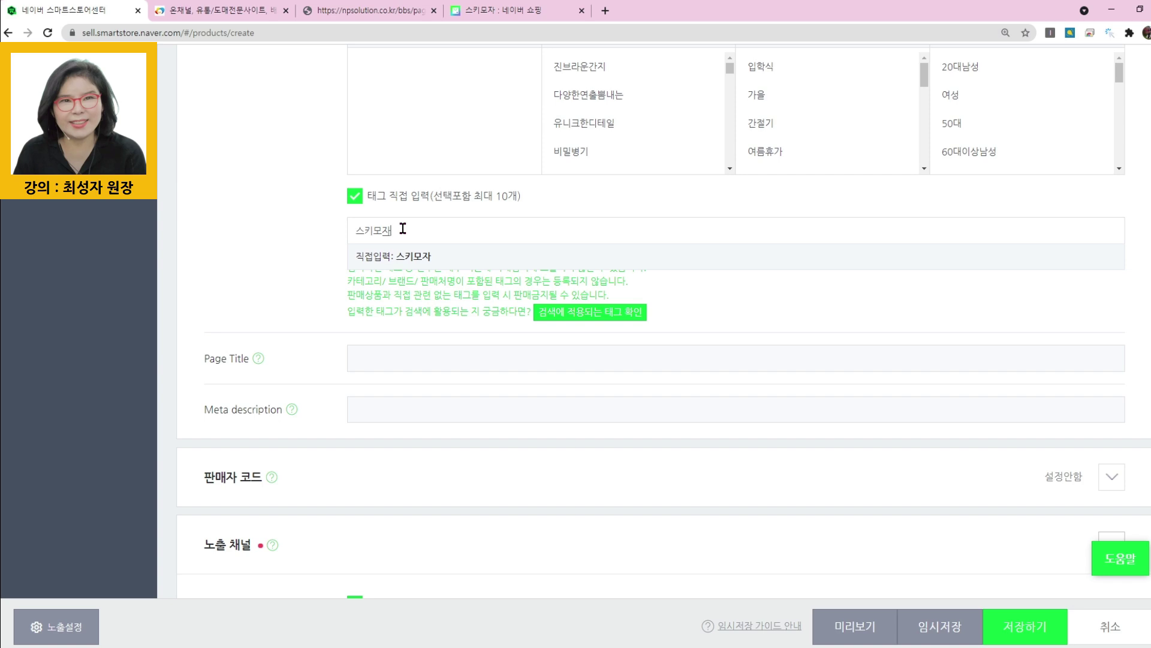
click(396, 287)
text(여성귀달이모재)
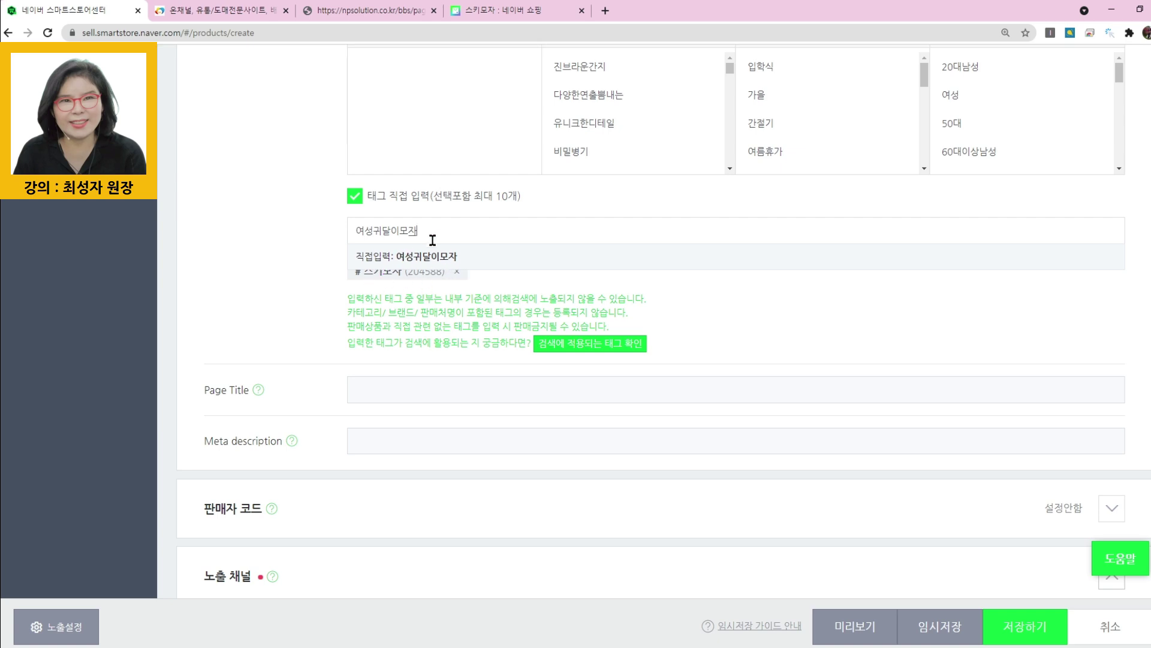
key(BackSpace)
key(BackSpace)
key(BackSpace)
key(BackSpace)
key(BackSpace)
key(BackSpace)
key(BackSpace)
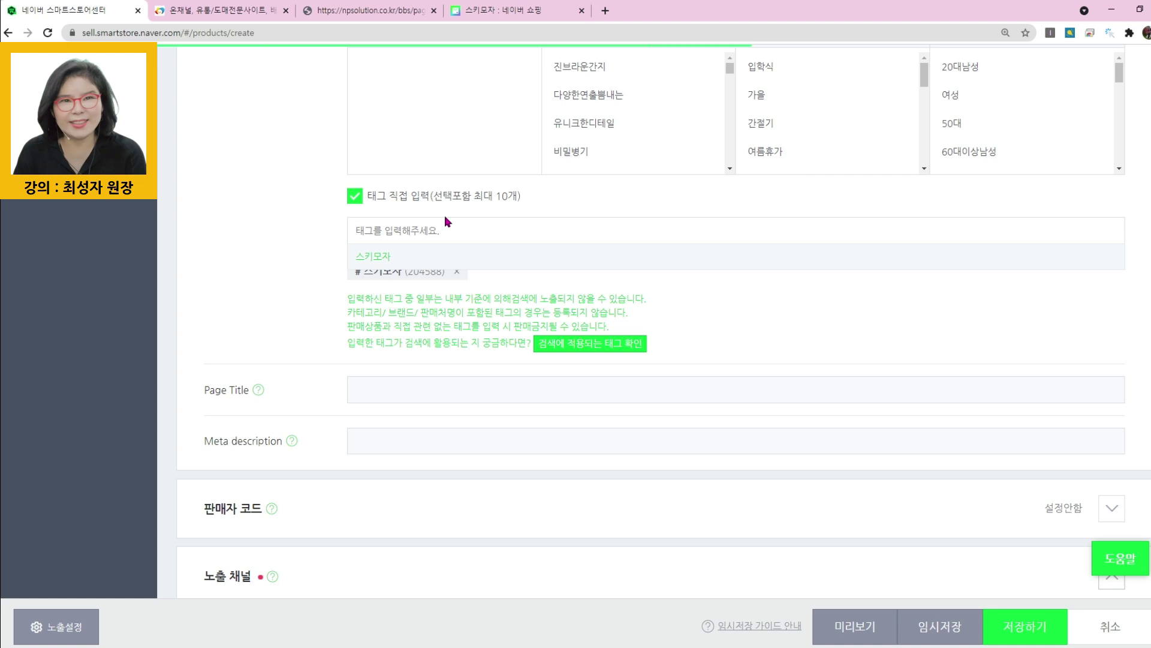
Try to add 귀달이모자 and 귀도리모자 as direct-input tags.
text(ㄱ귀달이모자)
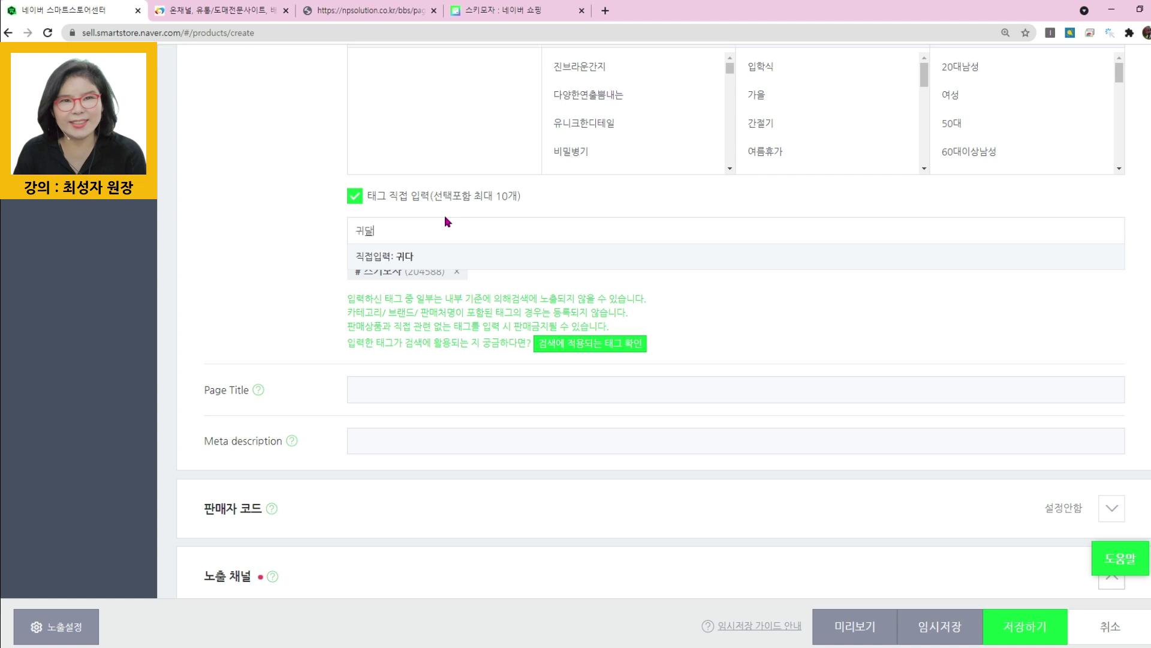
click(378, 282)
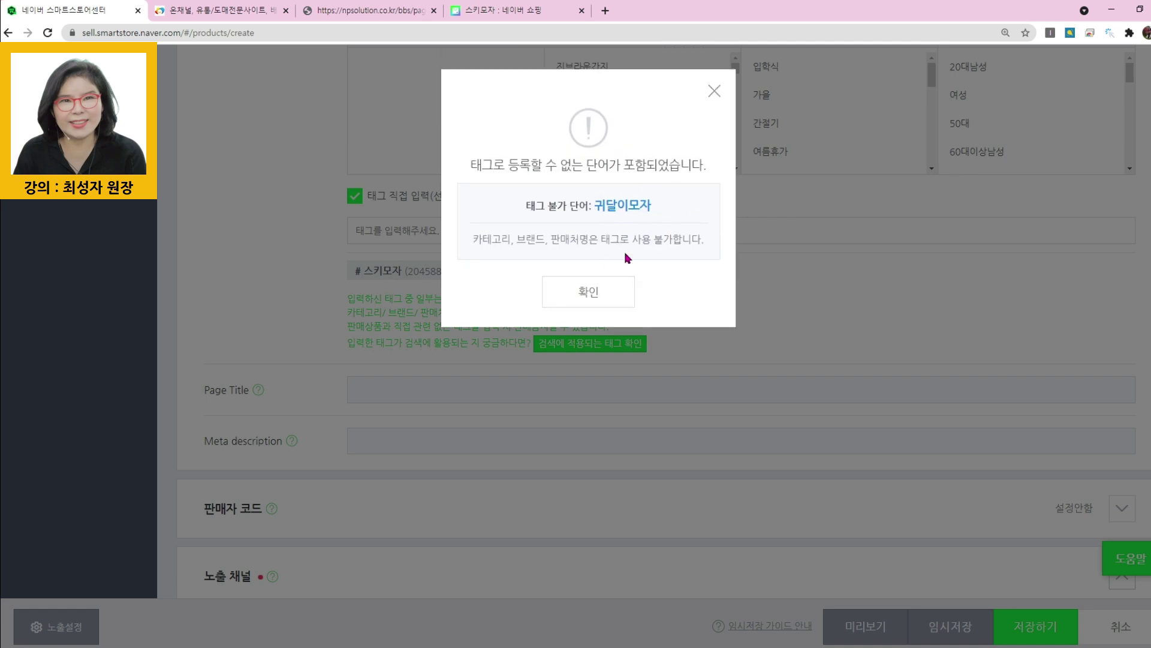
click(609, 294)
text(귀도리모자)
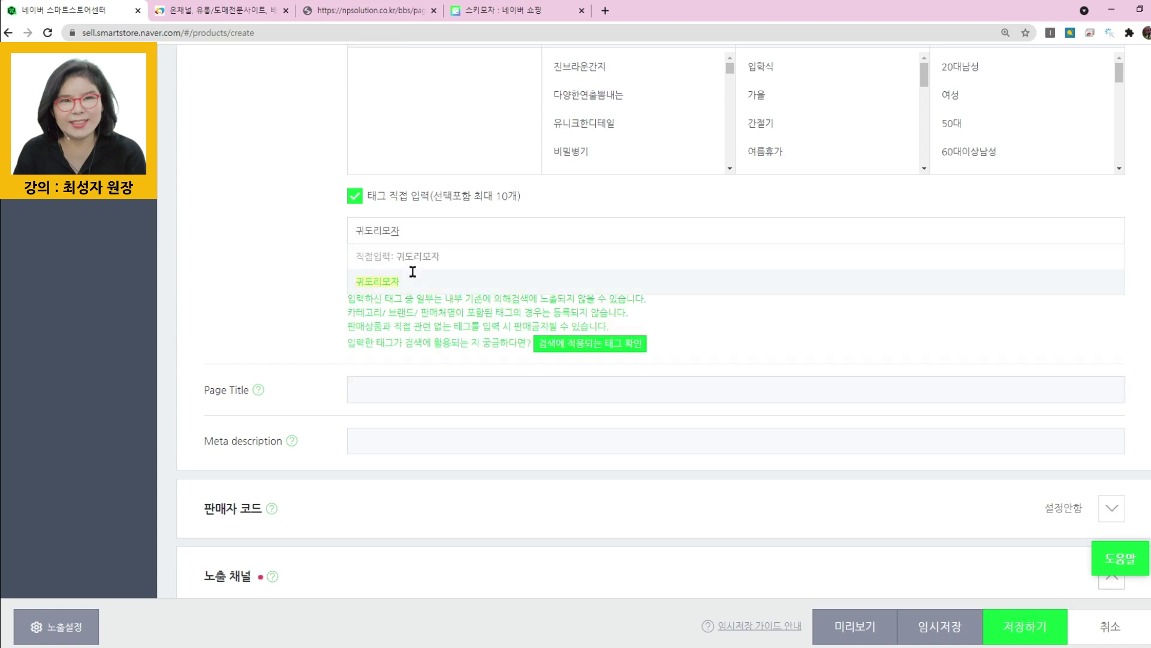
click(413, 273)
click(606, 296)
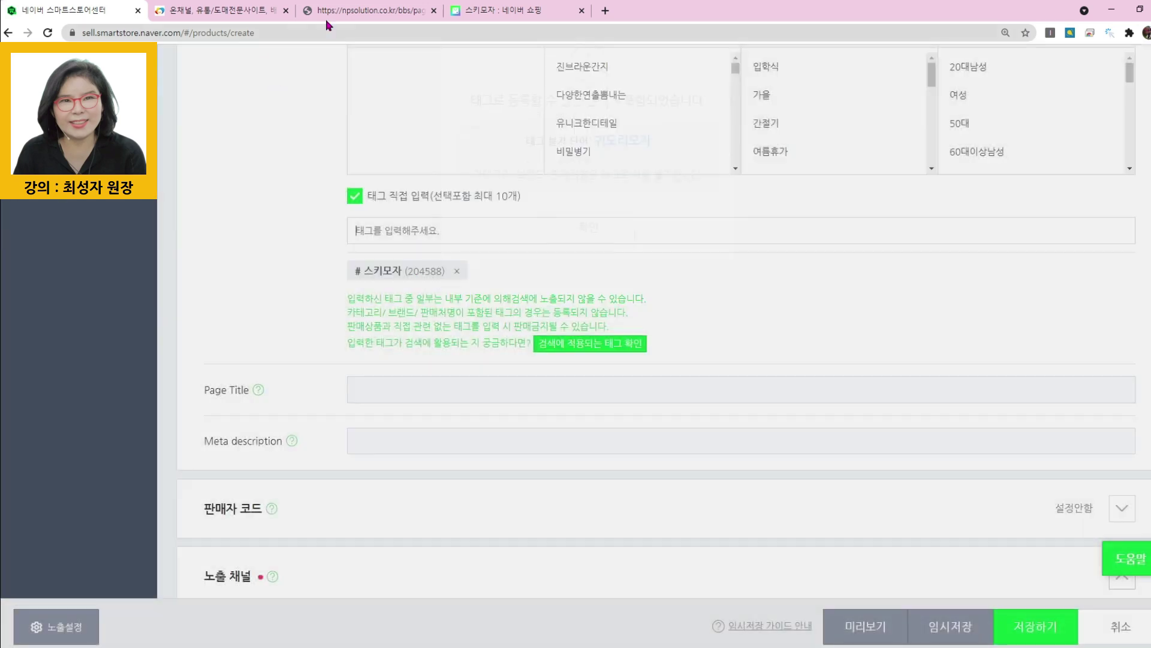
Try to add 여성방한모자 from the npsolution keyword list as a direct-input tag.
click(331, 14)
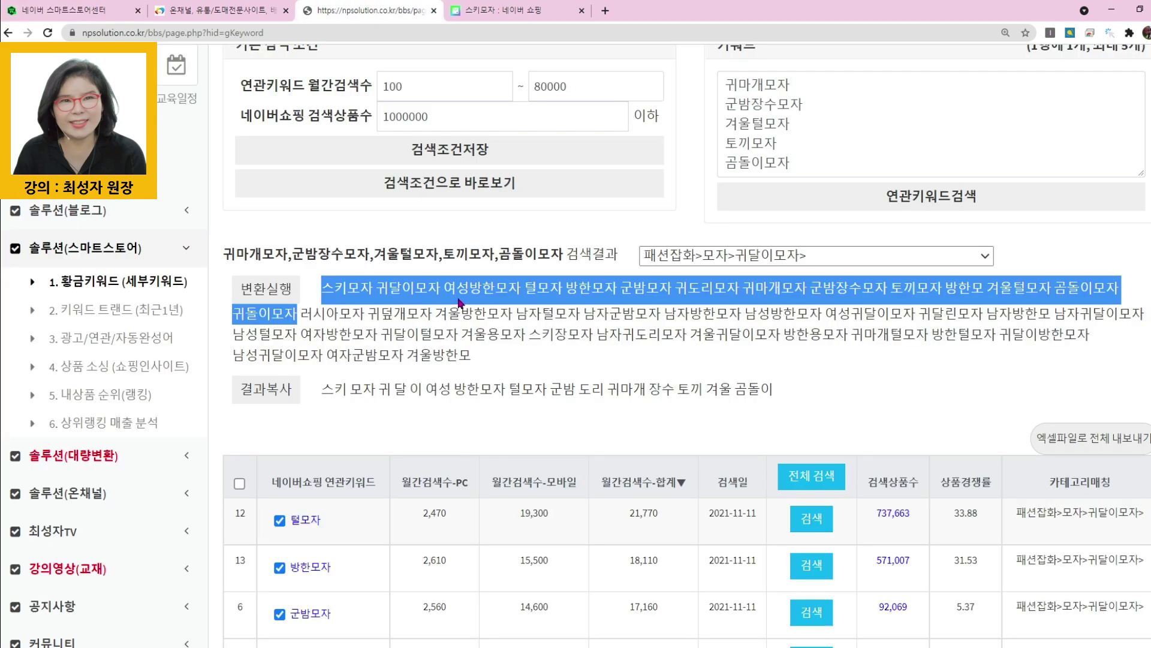
click(78, 10)
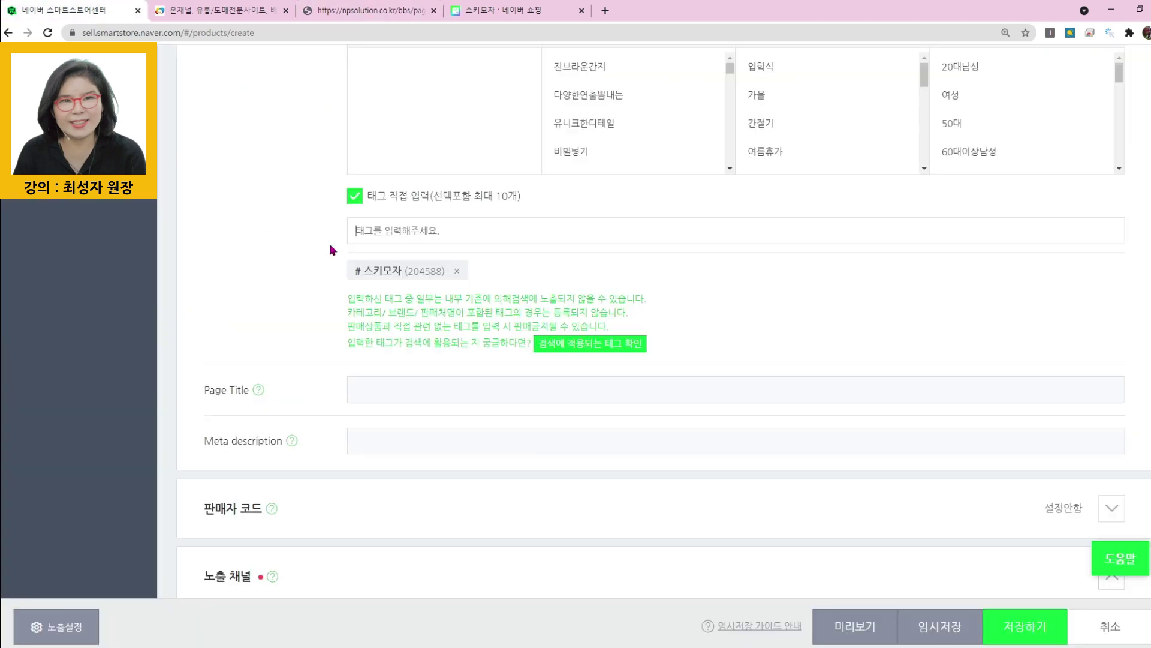
click(349, 233)
text(여성방한모자)
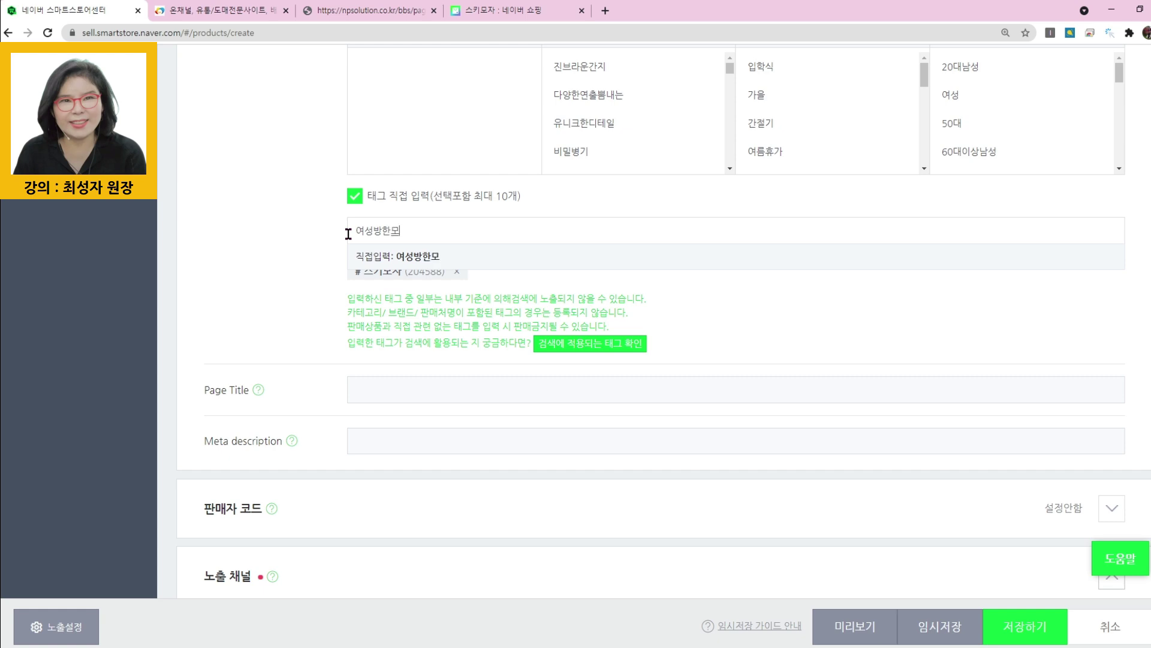
click(437, 257)
Add 털모자, 귀달이방한모자 and 방한모자 as direct-input tags, consulting the npsolution keyword list.
text(털모자)
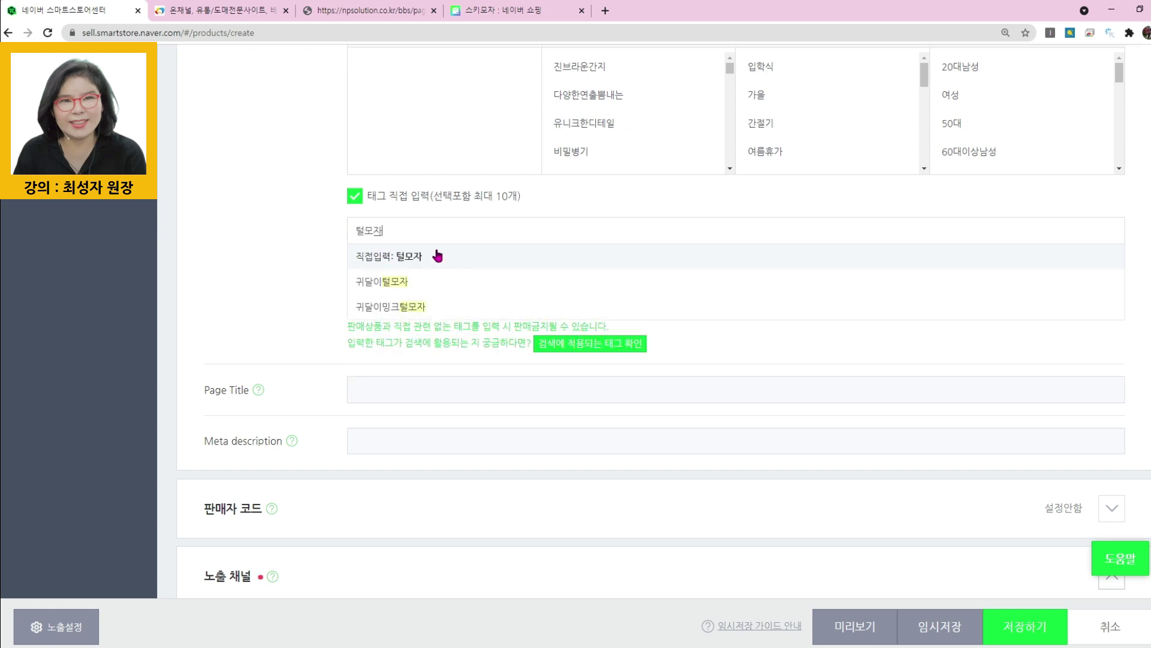
click(384, 281)
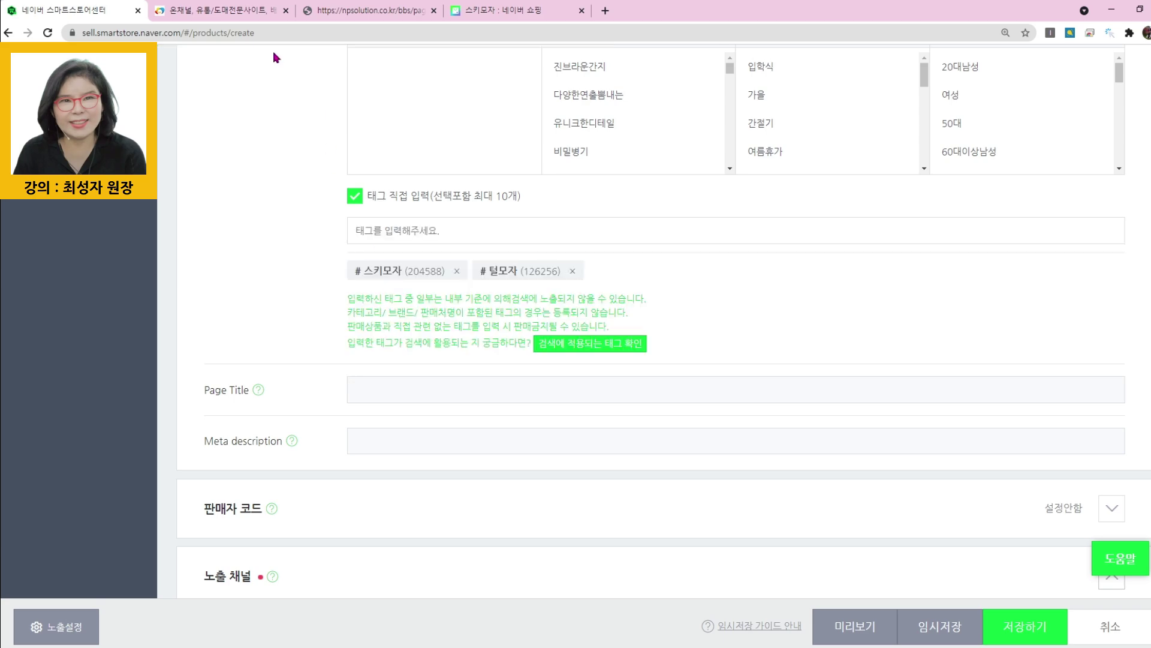
click(372, 10)
click(583, 289)
drag(568, 292, 595, 292)
click(631, 289)
click(62, 12)
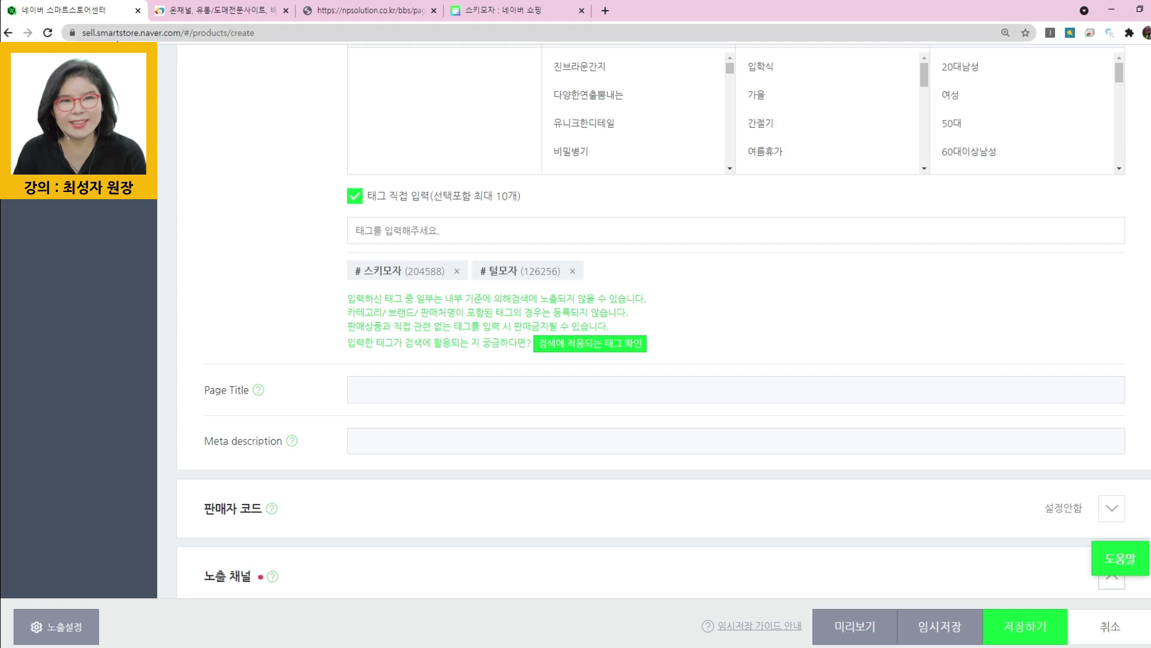
text(방한모자)
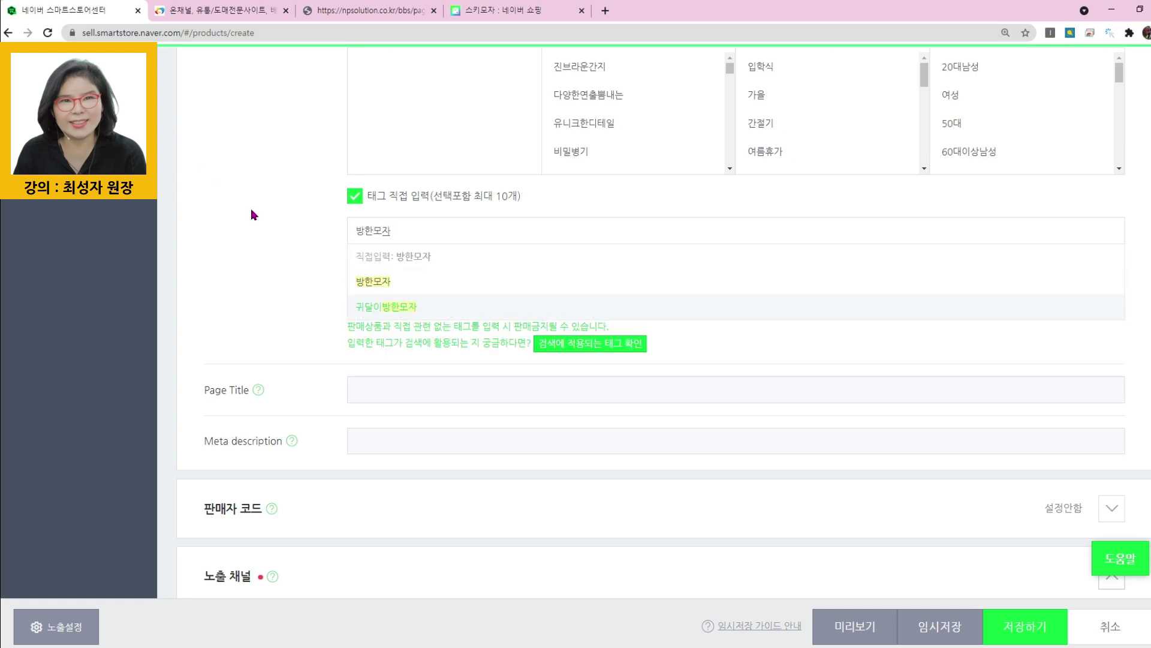
click(386, 312)
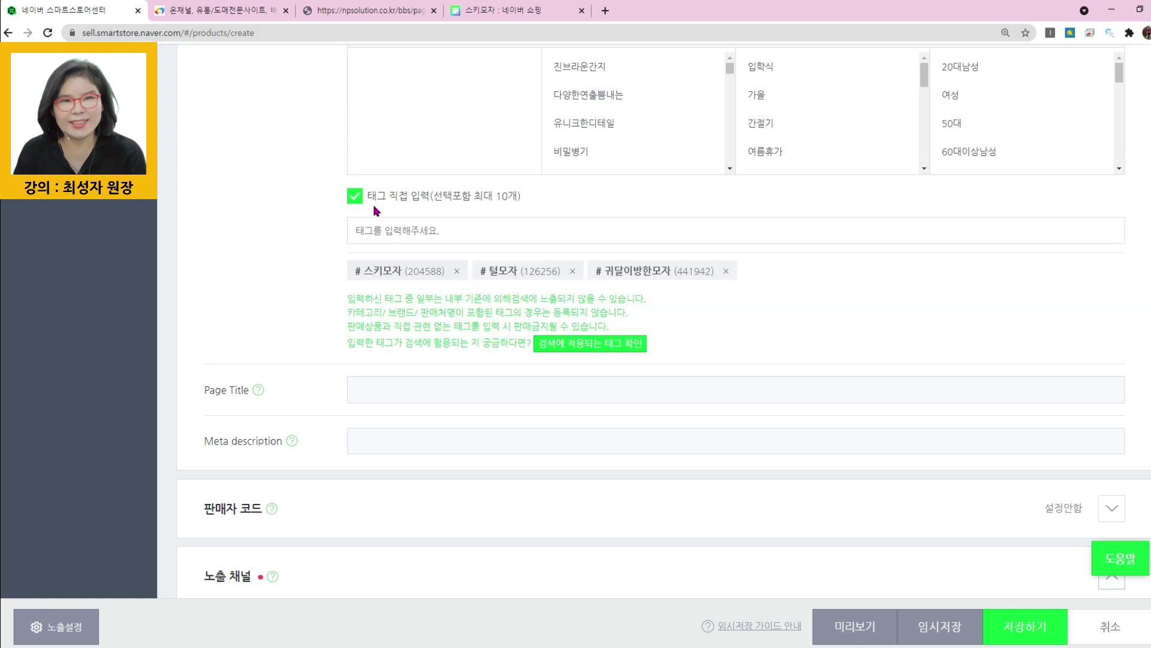
text(방한모재)
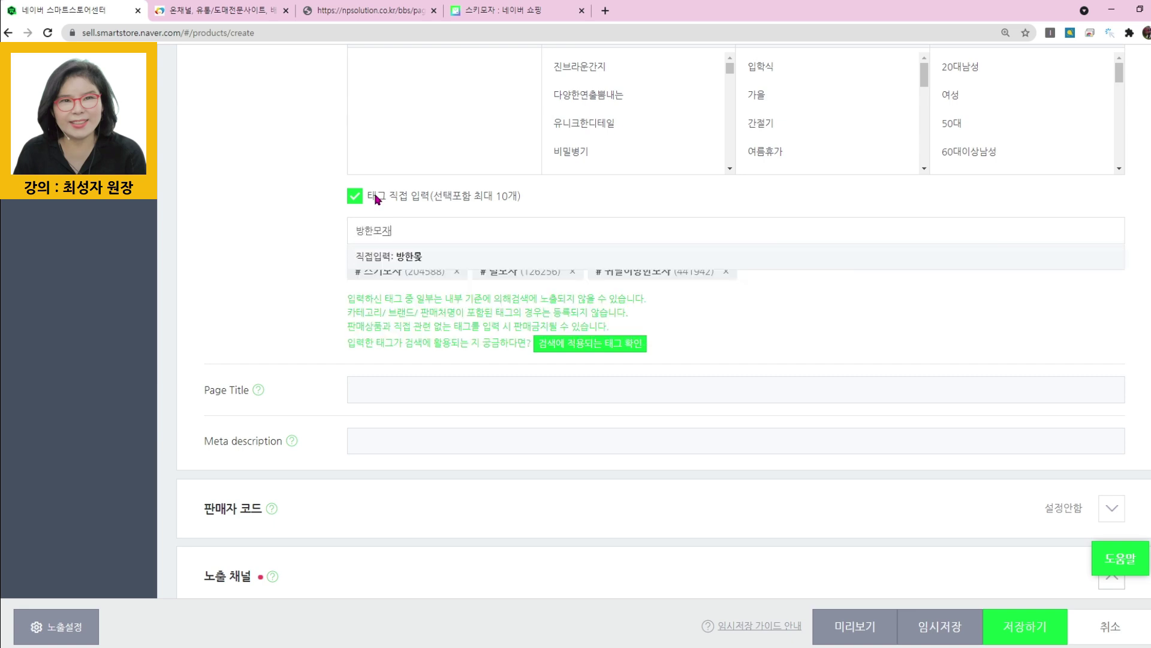
click(369, 286)
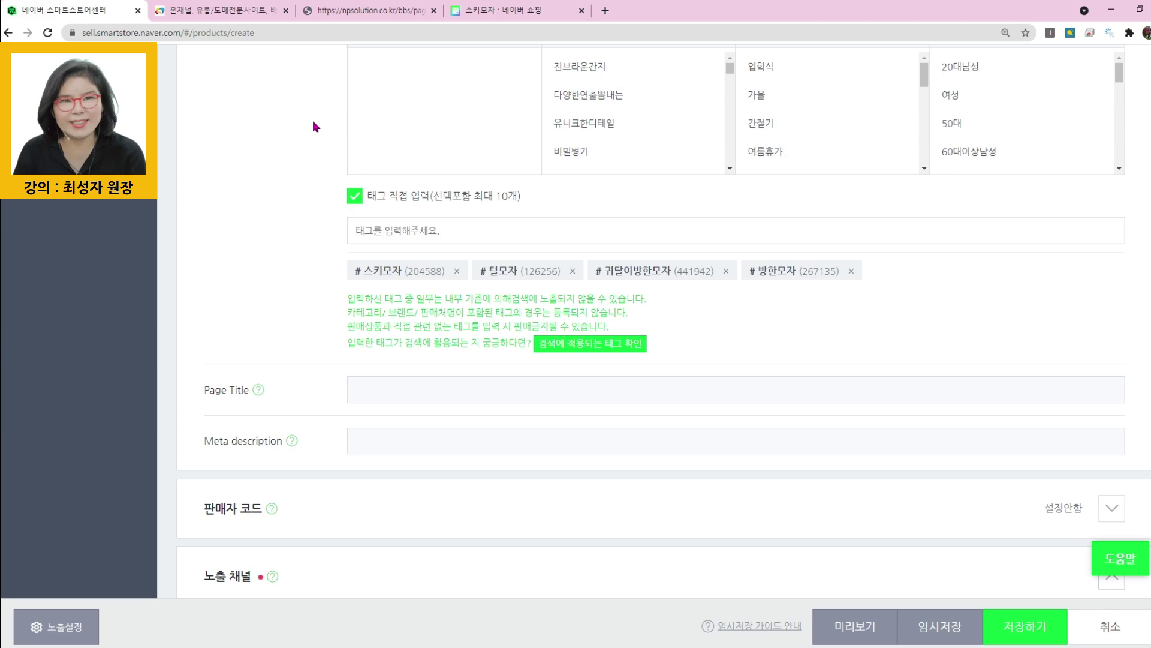
Check the npsolution keyword list again and add the suggested tag 군밤모자.
click(355, 15)
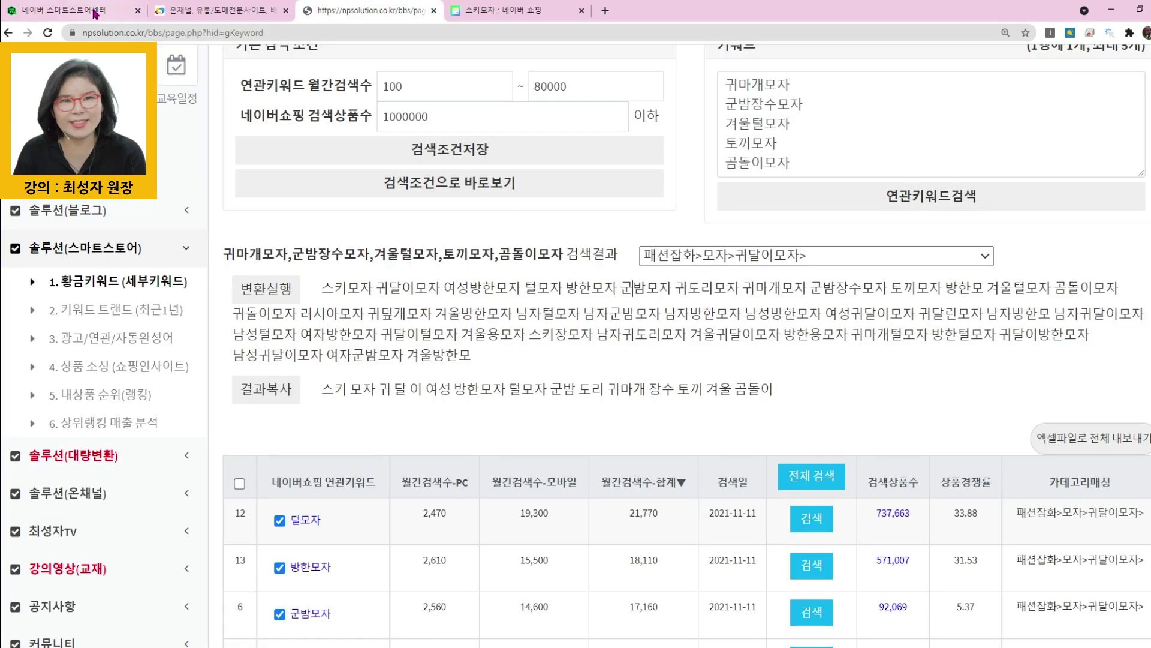
click(66, 10)
text(군밤모자)
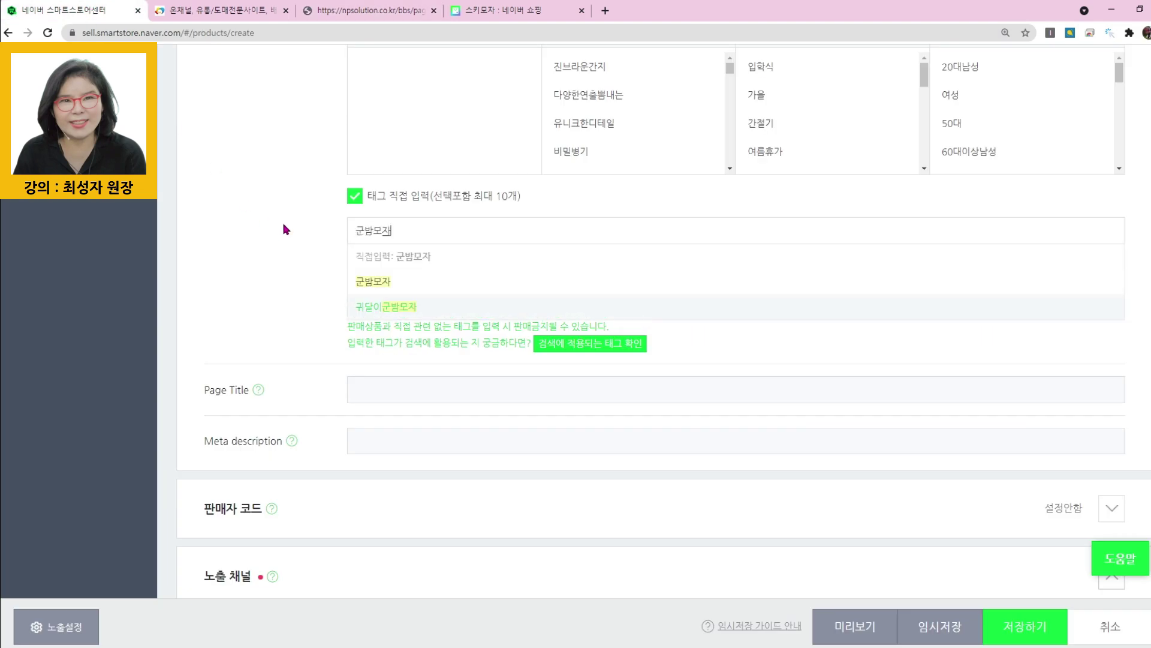
click(369, 283)
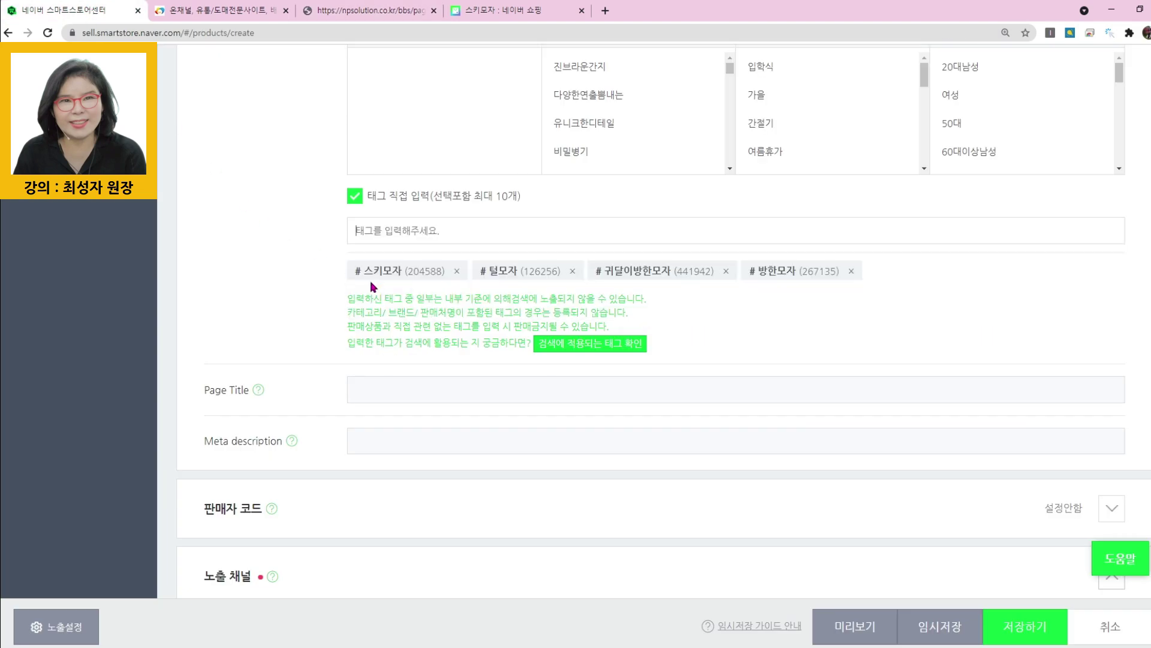
Add the tags 귀마개모자 and 군밤장수모자 from the npsolution keyword list.
click(338, 14)
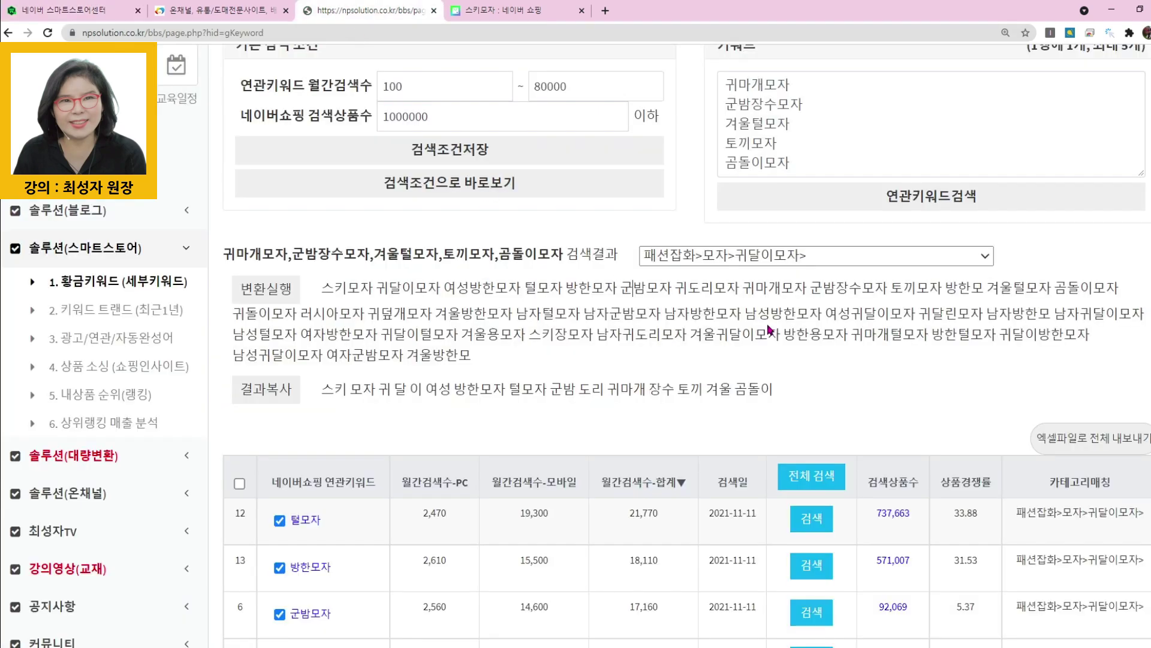
click(102, 11)
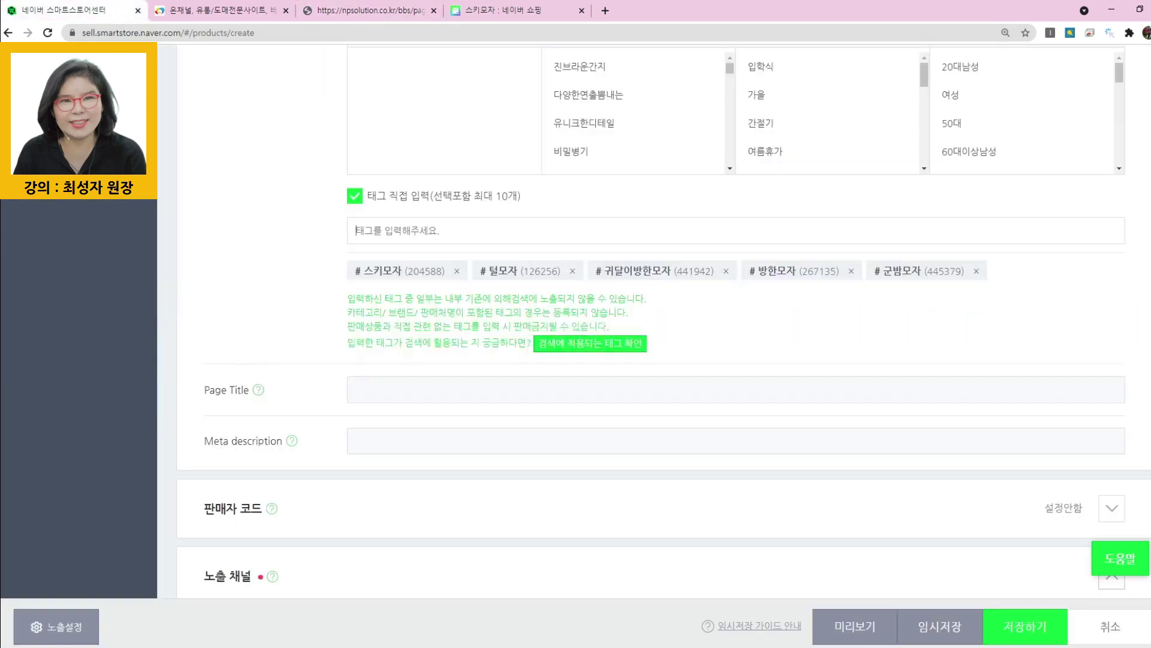
text(구매개모자)
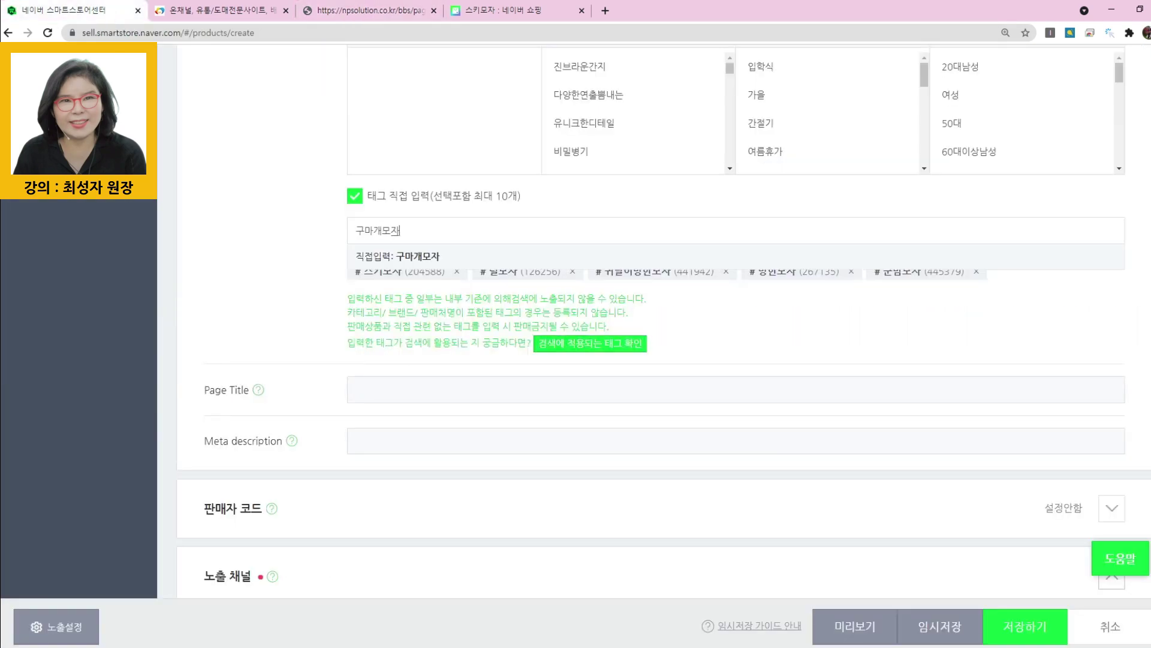
drag(361, 229, 354, 229)
text(귀)
click(381, 283)
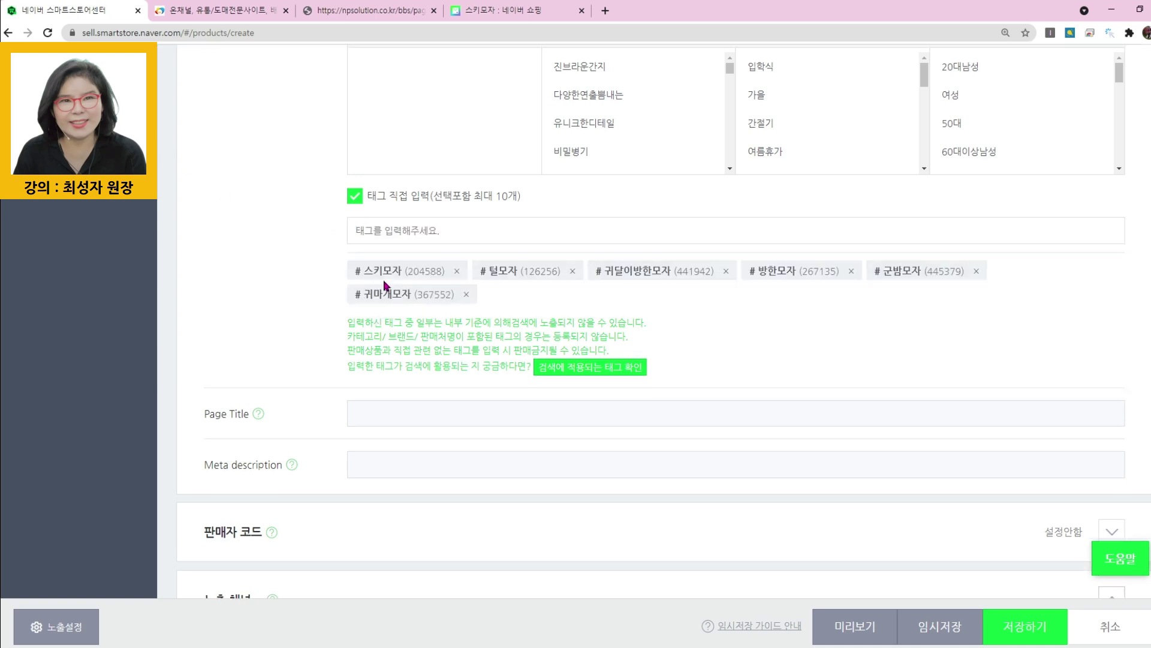
text(군밤장수모재)
click(385, 285)
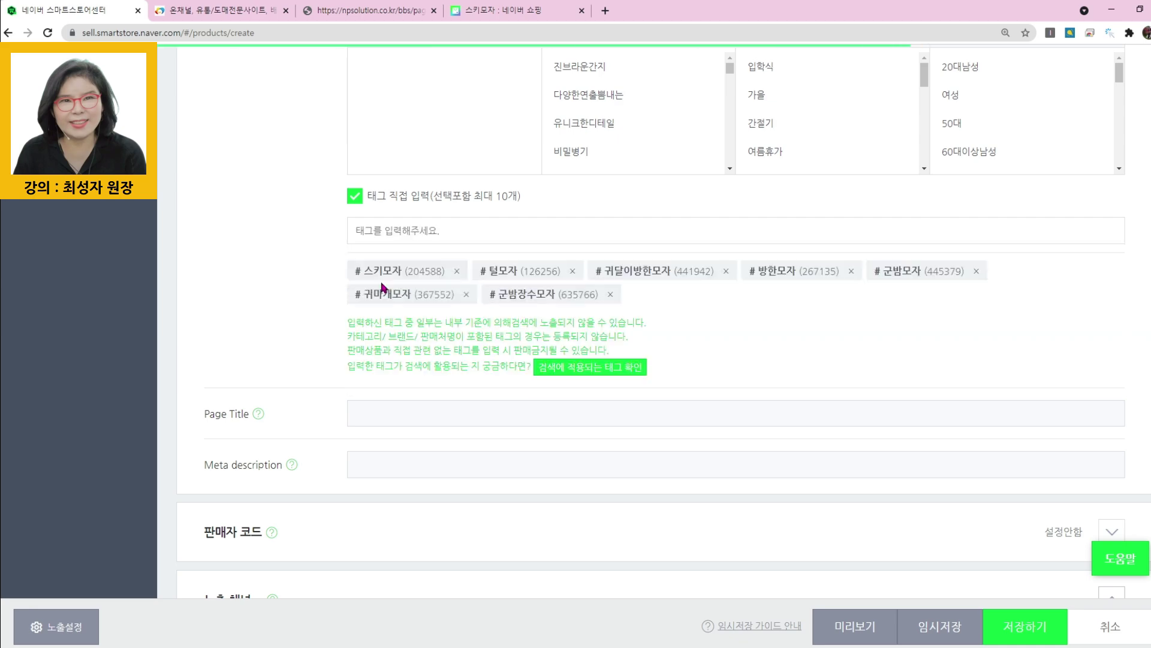
Look up further keywords in the npsolution list and add the tags 방한모 and 겨울털모자.
click(366, 10)
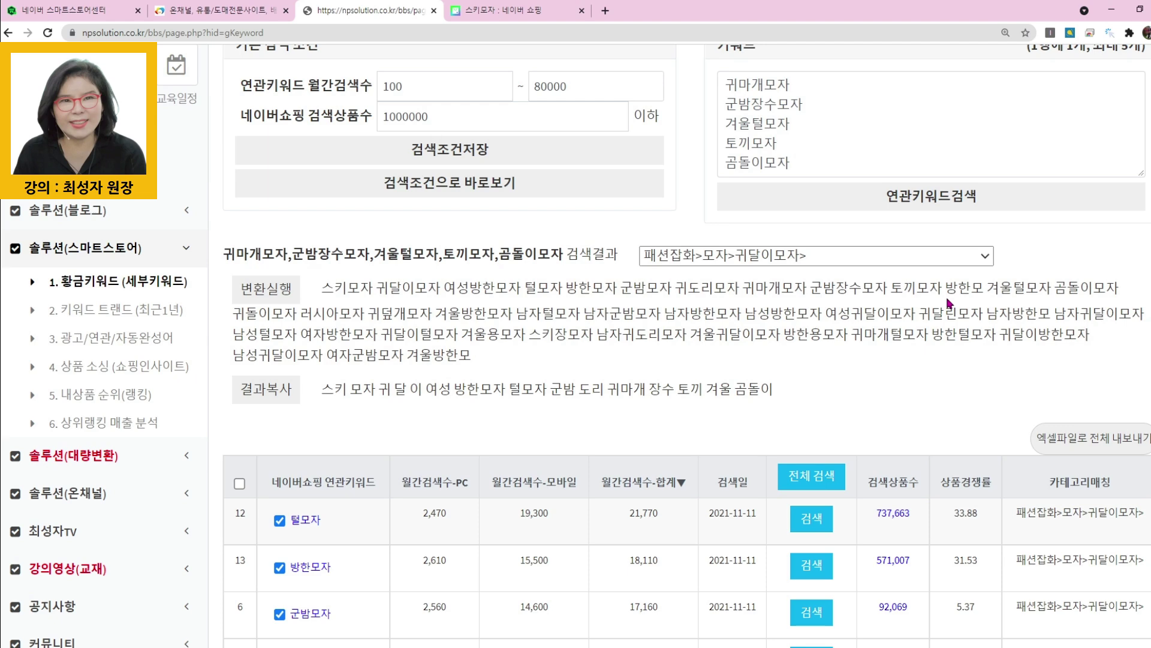
click(72, 10)
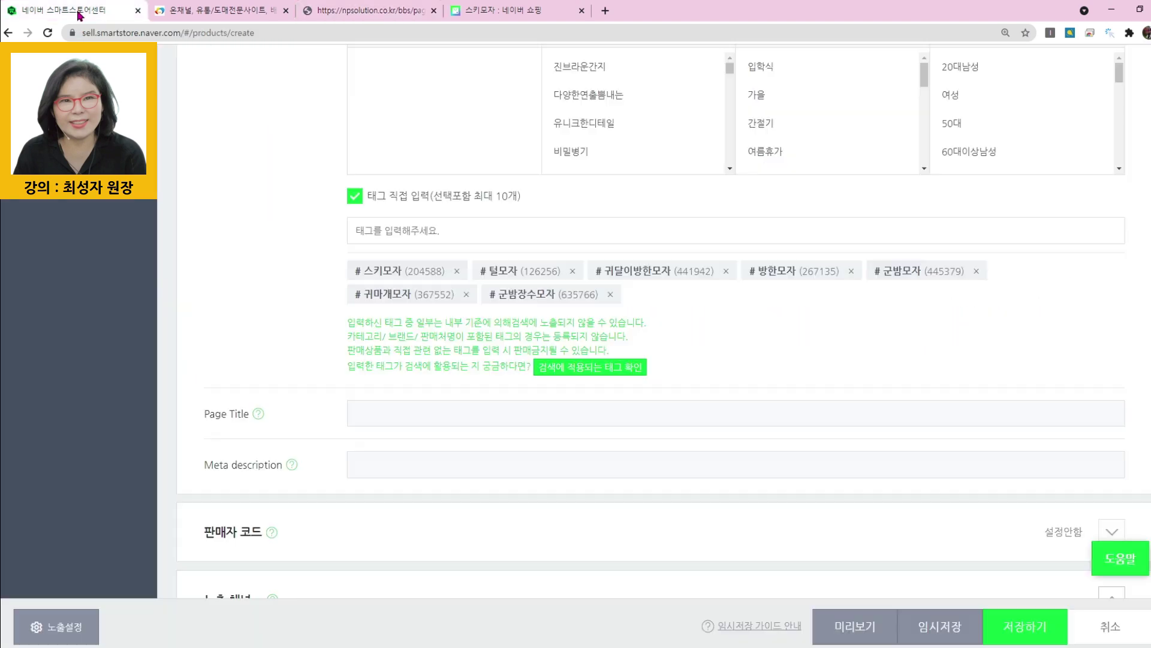
text(방한모)
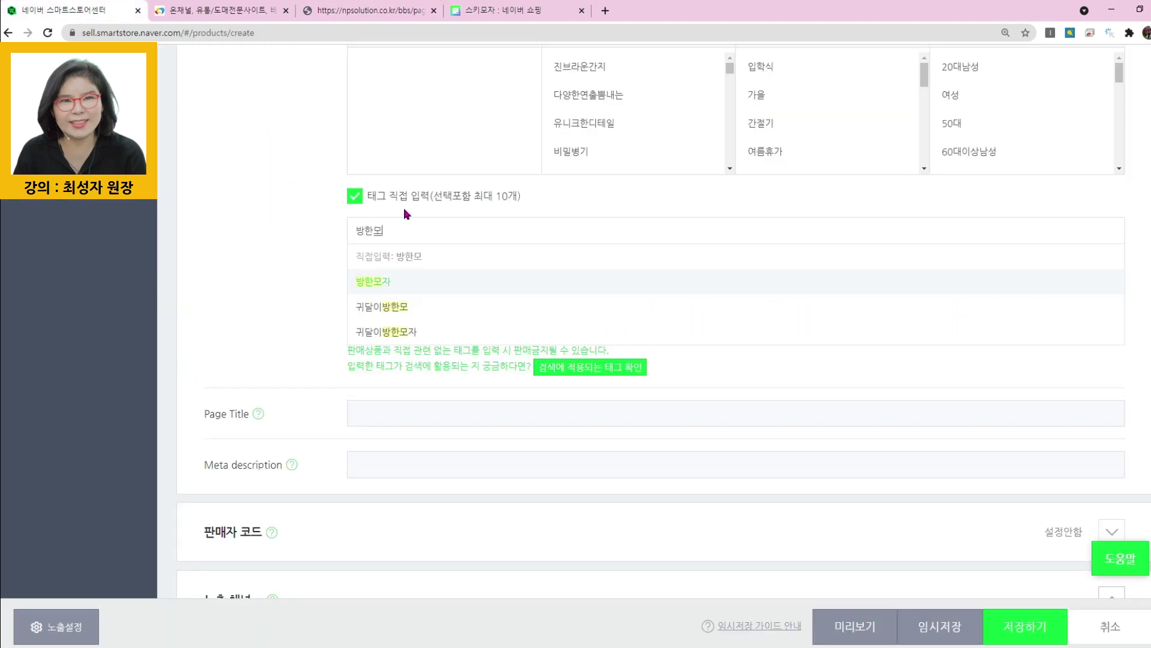
click(397, 281)
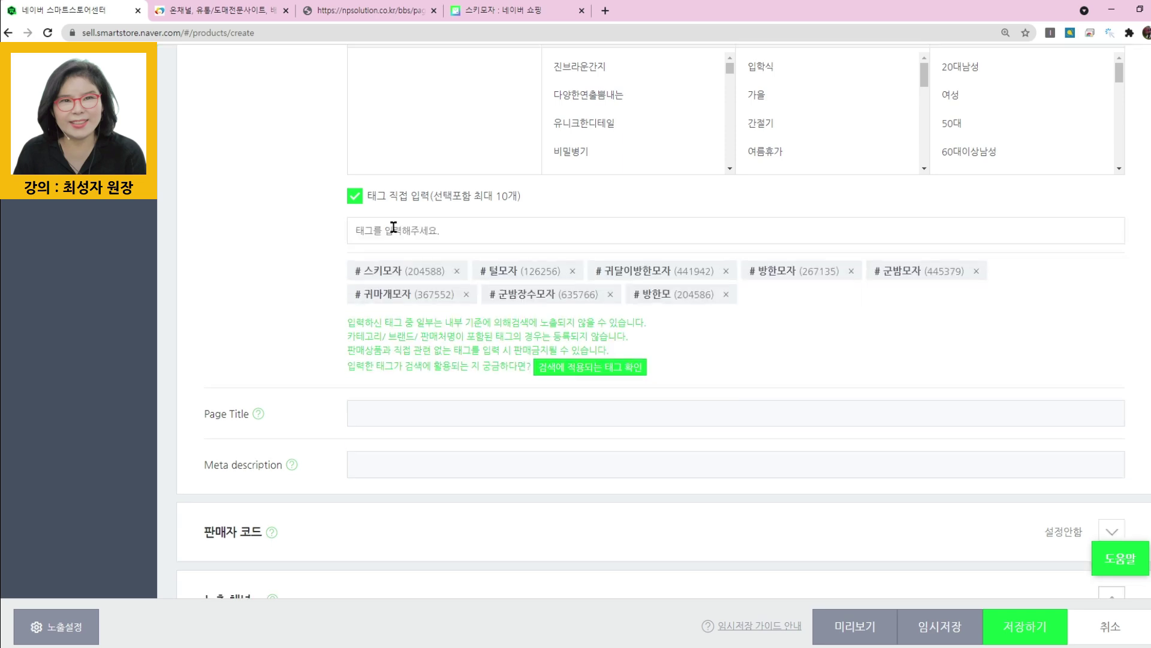
text(겨울)
text(방한모)
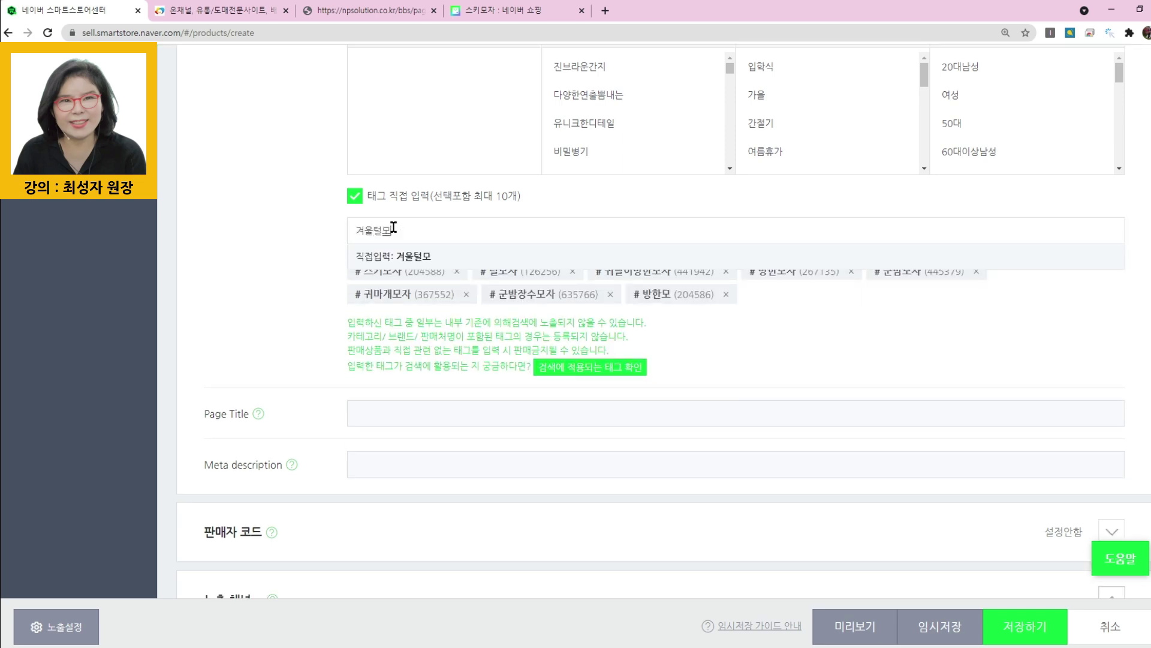
click(398, 282)
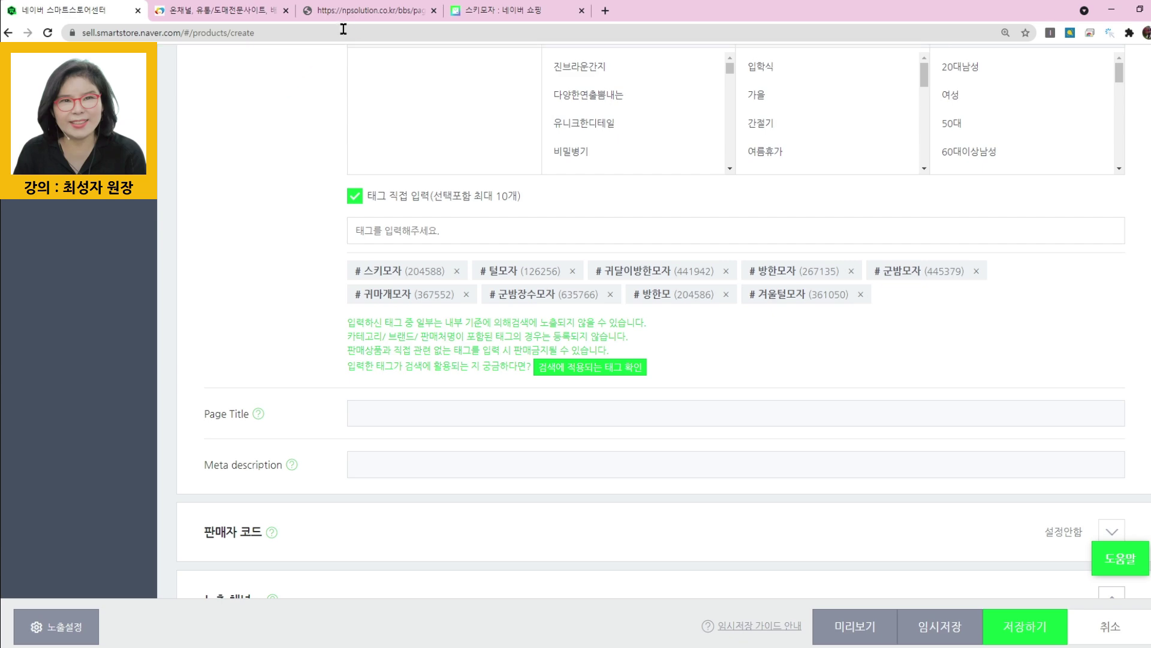
Consult the npsolution keyword list and add 귀덮개모자 as the tenth tag.
click(361, 12)
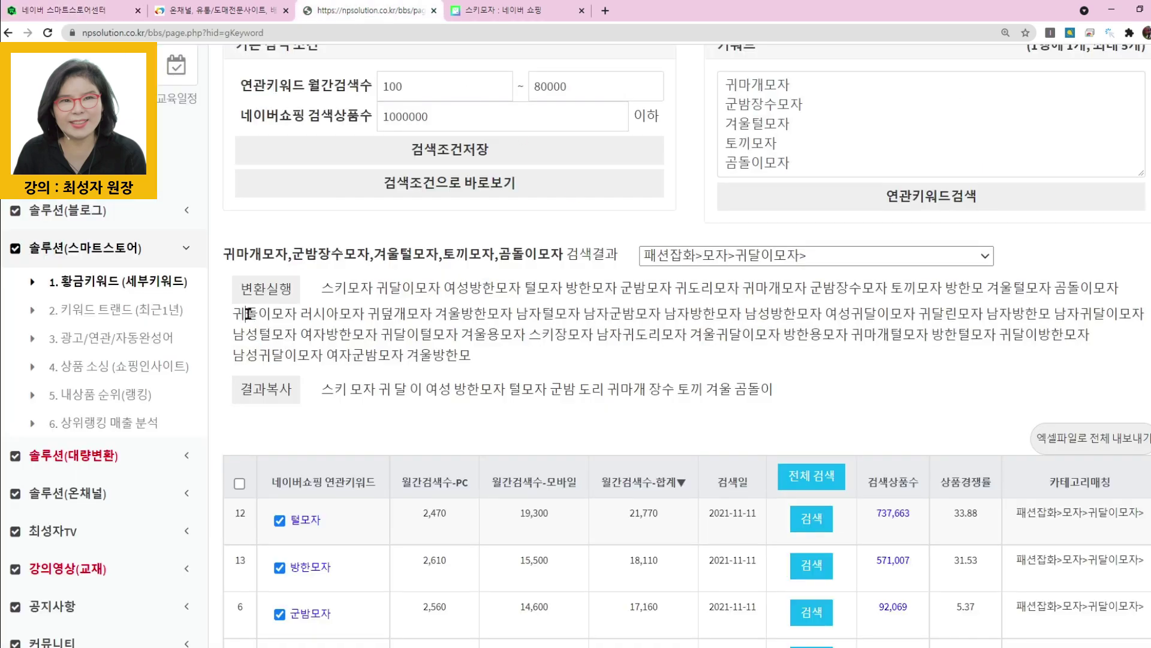
click(69, 10)
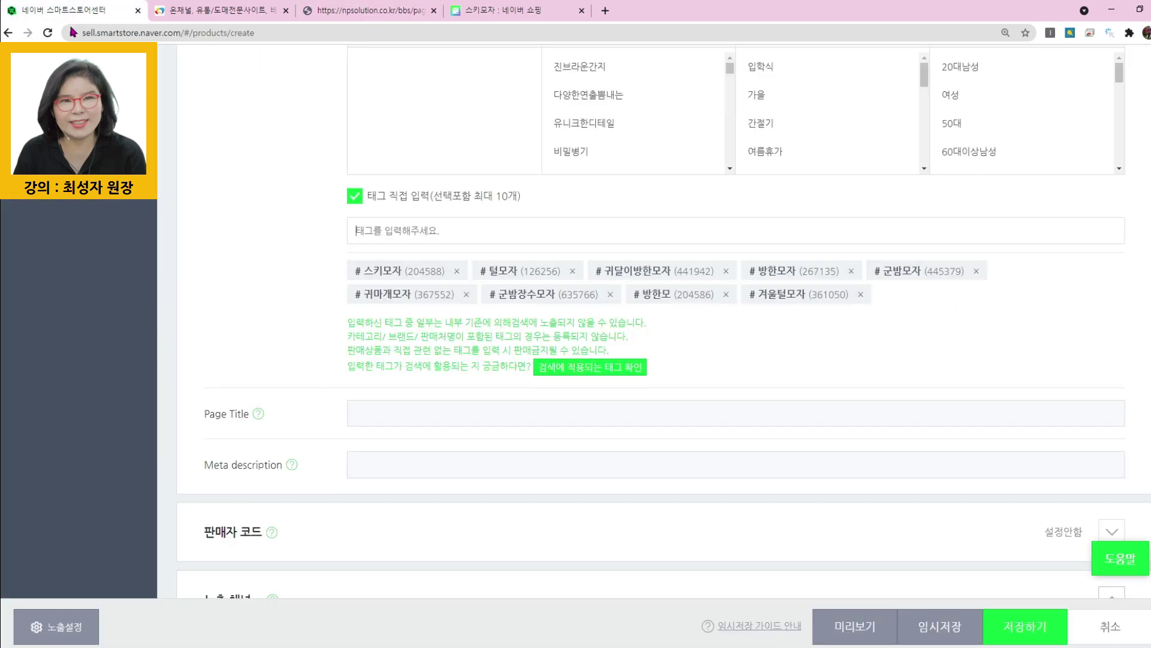
text(귀덮개)
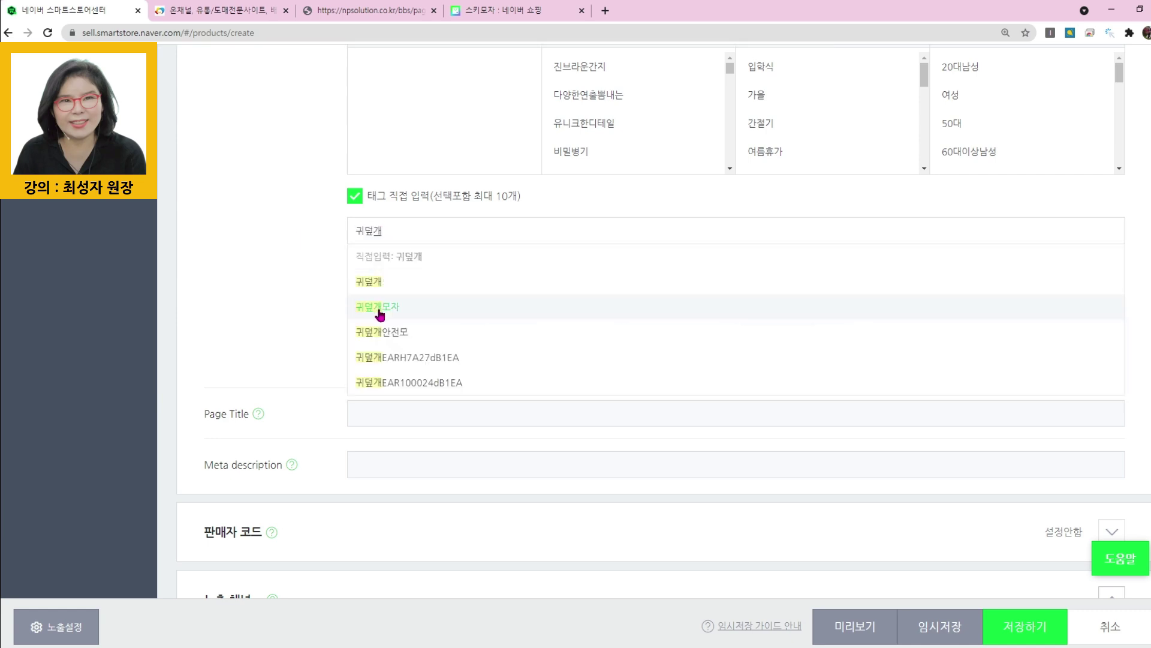
click(372, 309)
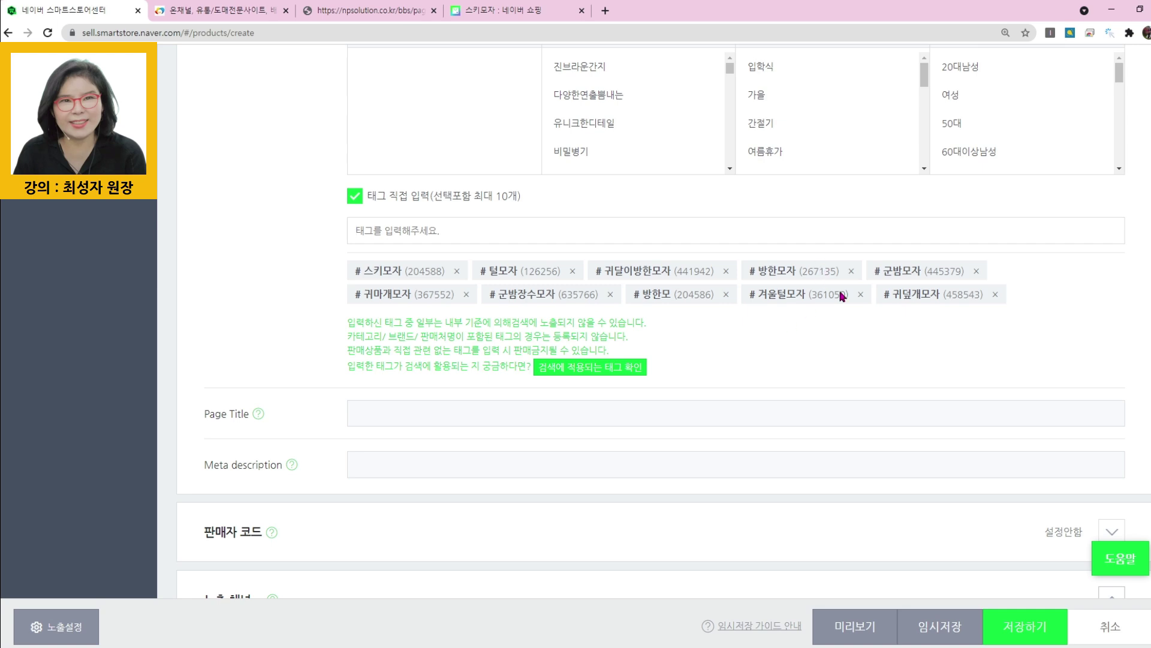
Copy the full 상품명 text and paste it into both Page Title and Meta description.
click(466, 465)
click(382, 417)
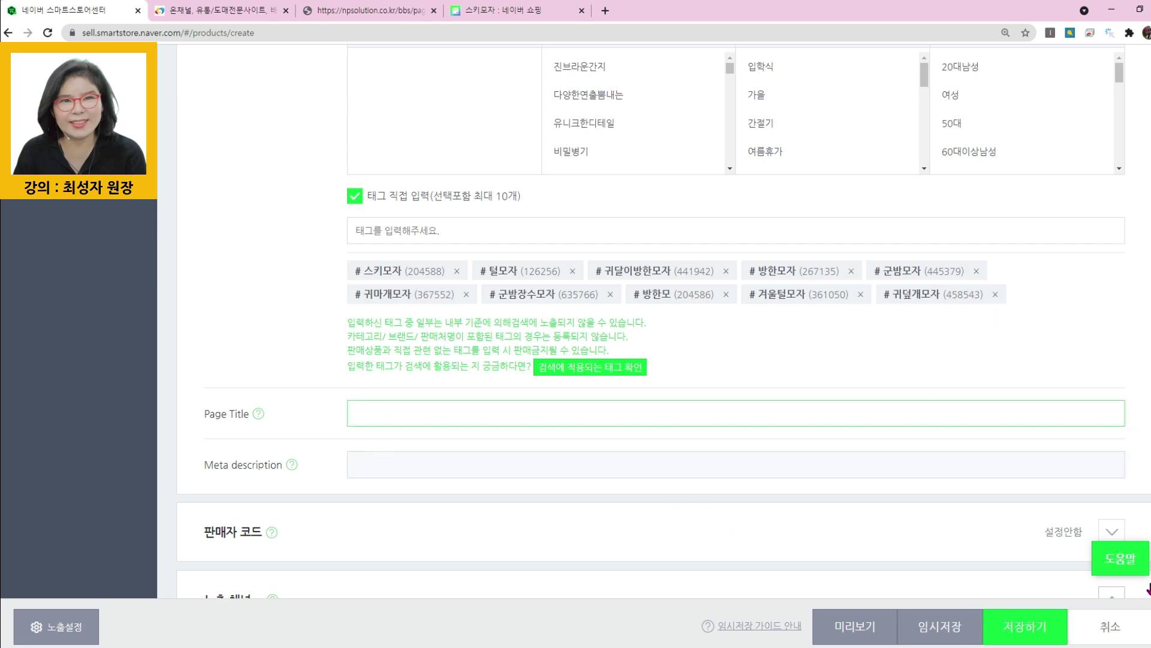
drag(1150, 540, 1150, 90)
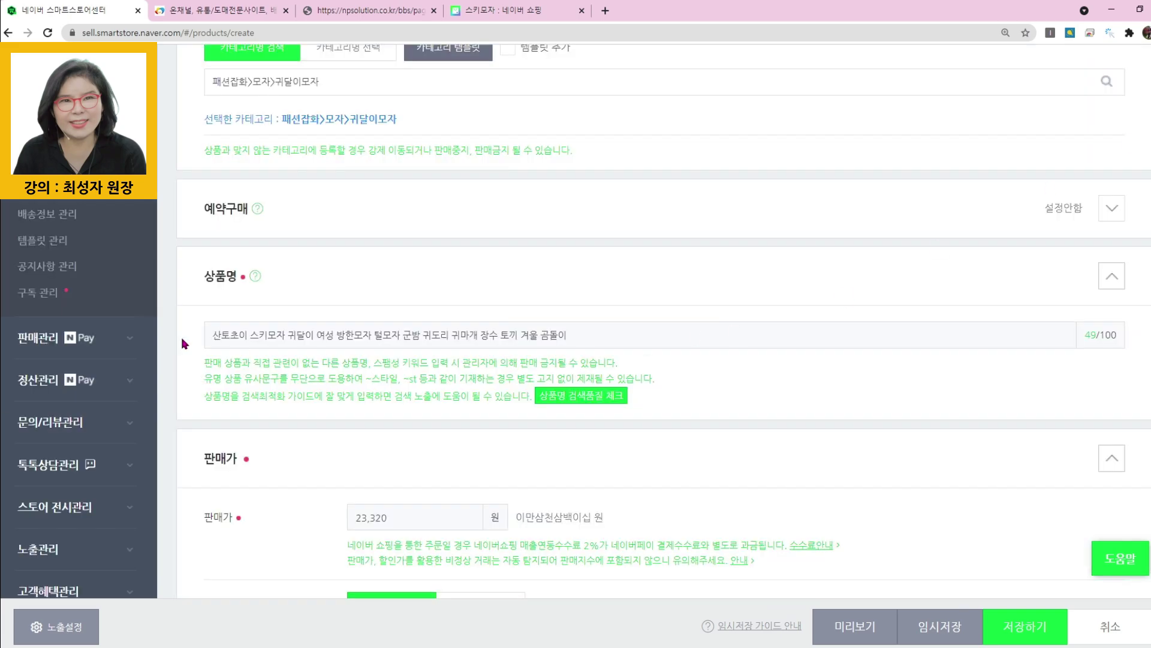
drag(215, 336, 618, 334)
key(ctrl+c)
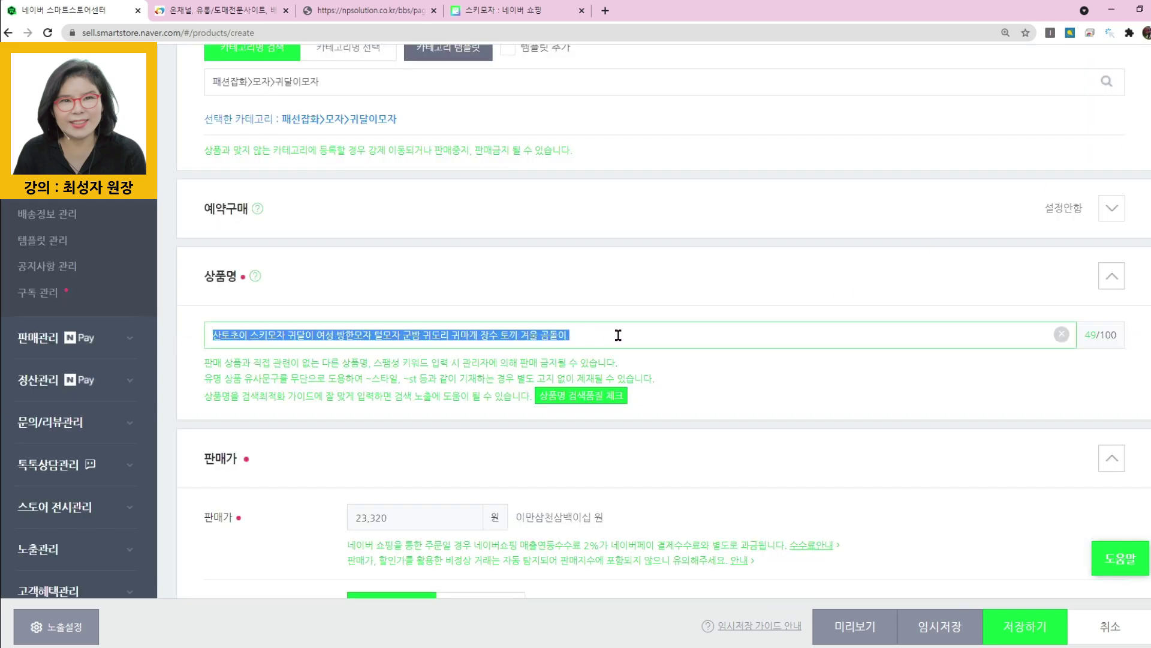
scroll(606, 437, down, 10)
click(484, 345)
key(ctrl+v)
click(476, 400)
key(ctrl+v)
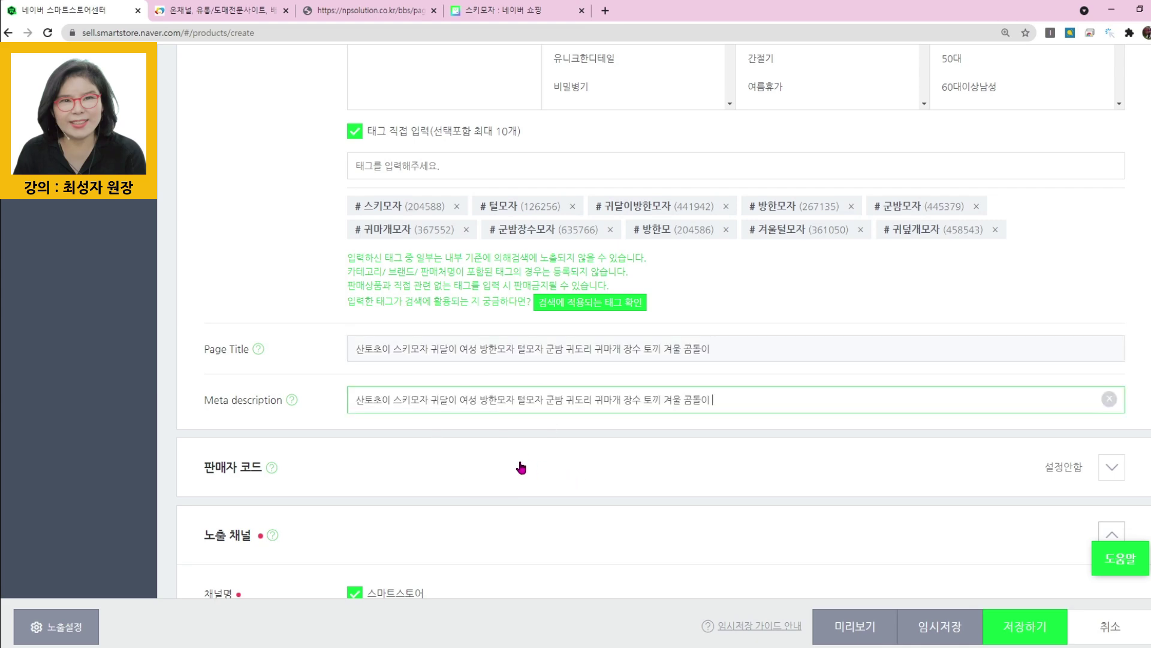
Expand the 판매자 코드 section and copy the hat's 제품코드 from the 온채널 product page.
click(495, 468)
click(207, 10)
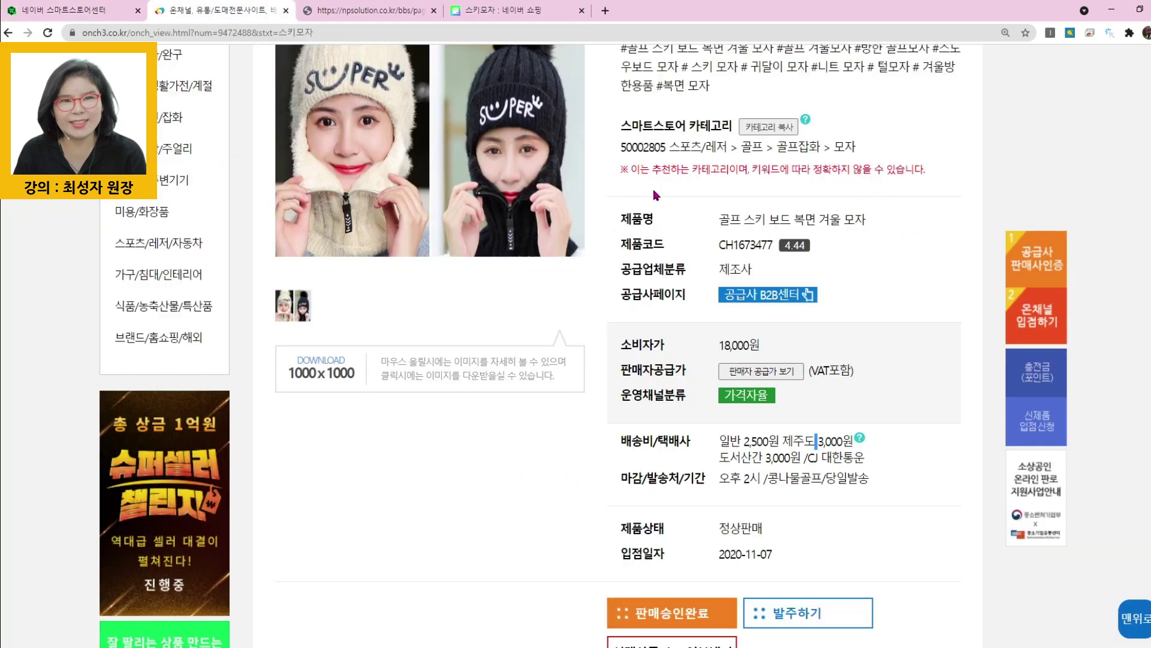
scroll(715, 319, up, 2)
double_click(742, 364)
key(ctrl+c)
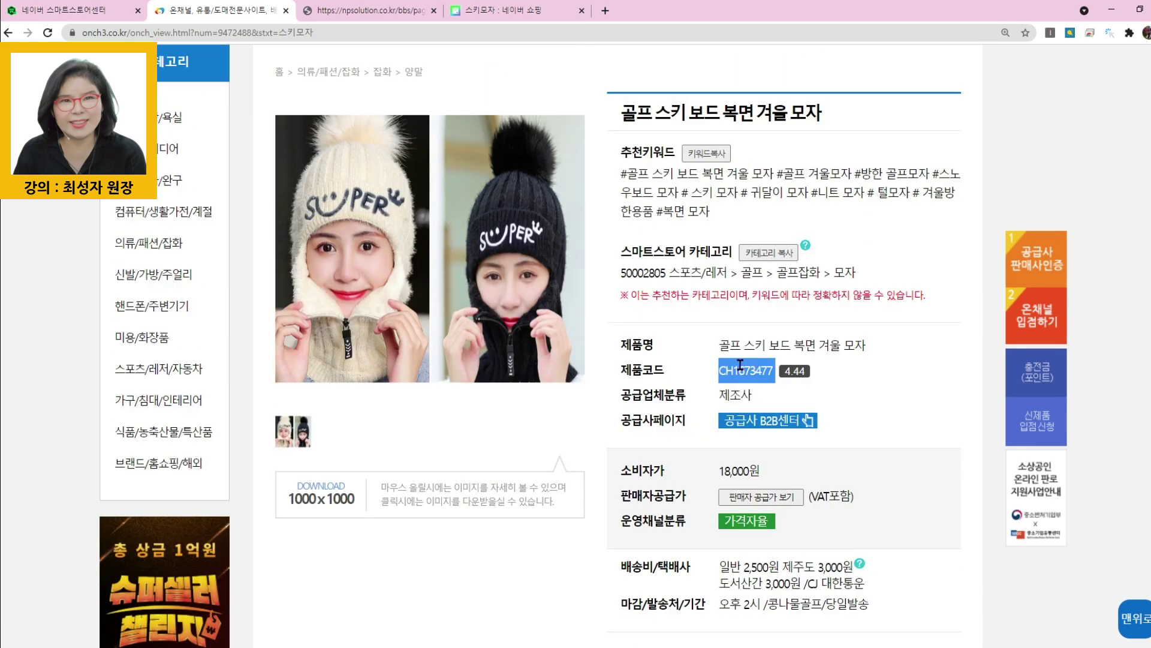
Paste the copied code into 판매자 상품코드 with the prefix ST_, giving ST_CH1673477.
key(ctrl+shift+Tab)
scroll(415, 420, down, 3)
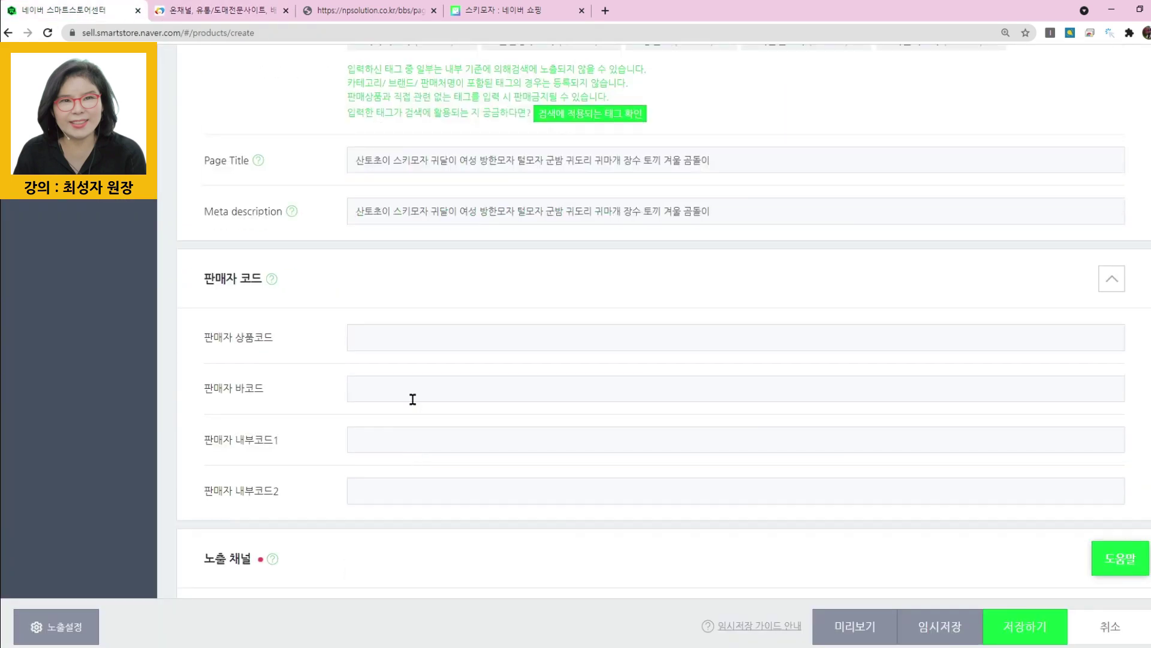
click(412, 334)
key(ctrl+v)
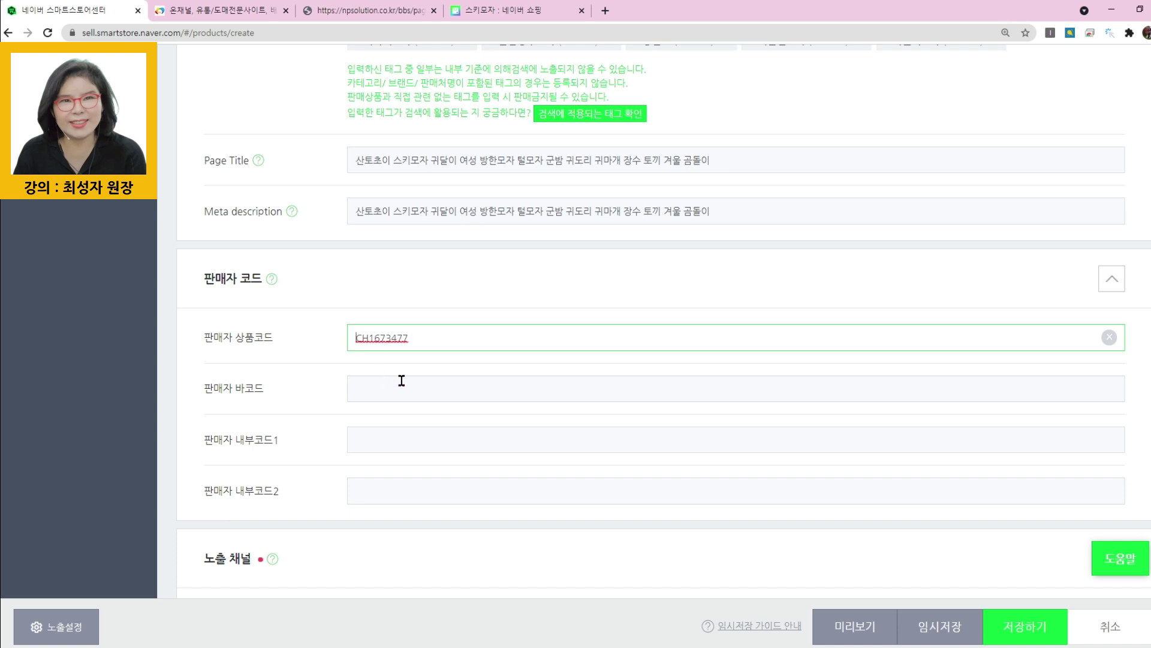
key(Home)
text(ST_)
Run the 쇼핑 상품정보 검색품질 체크 on the listing and close its report.
scroll(521, 392, down, 12)
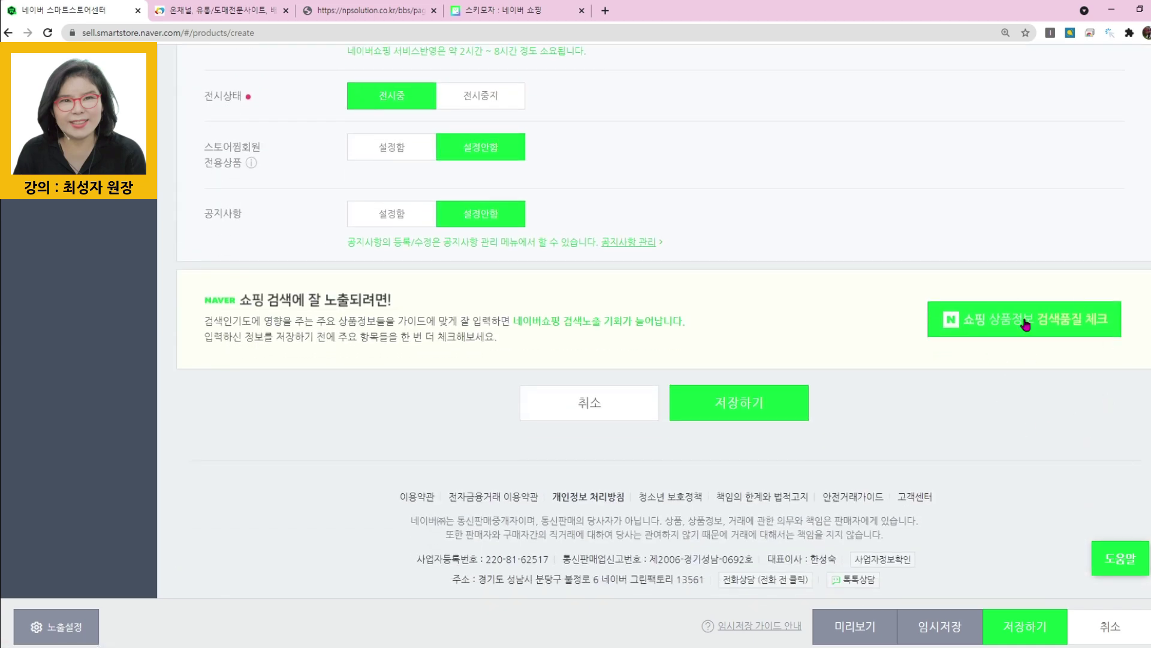
click(1025, 324)
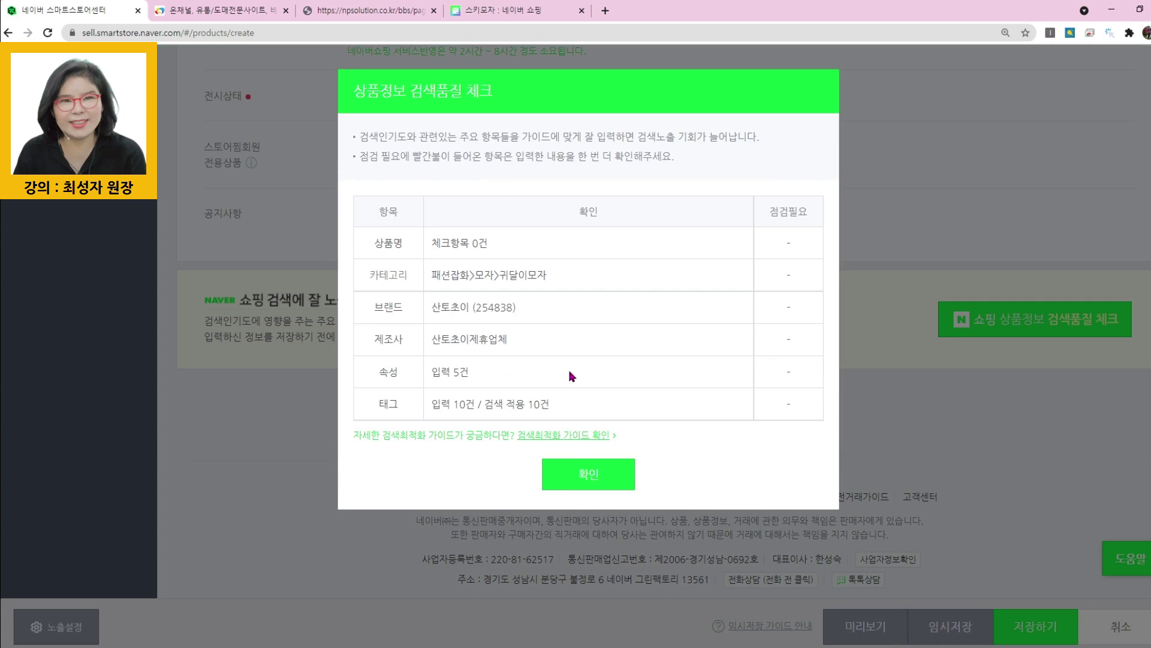
click(618, 473)
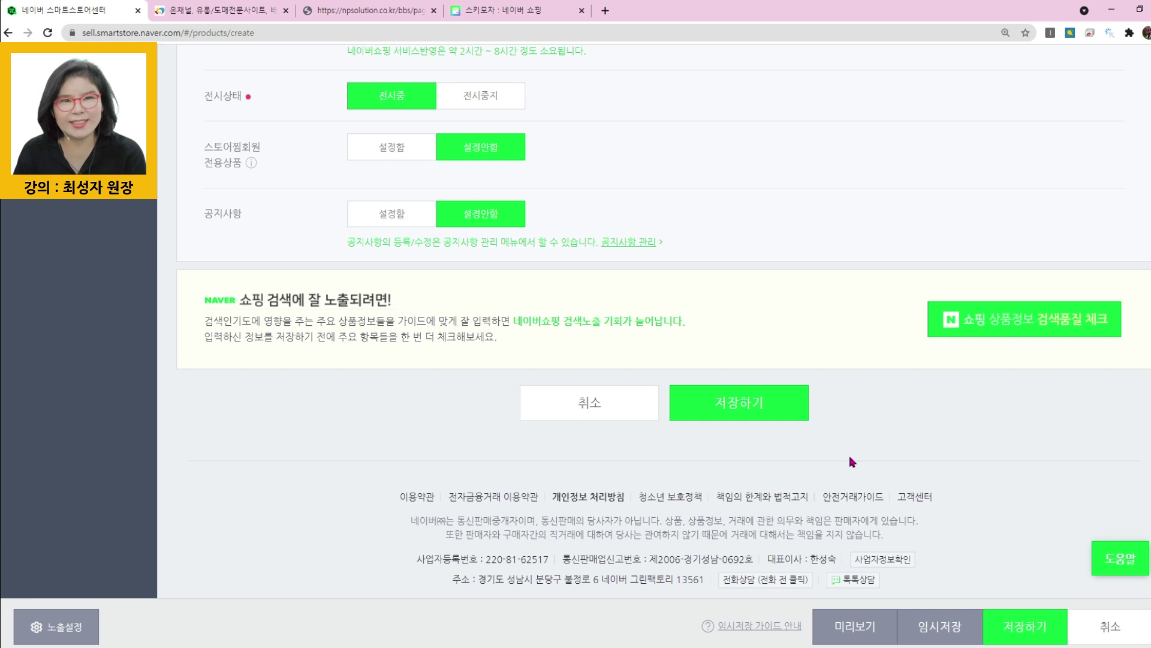
Save the product registration, open the product's store page and reload it.
click(744, 405)
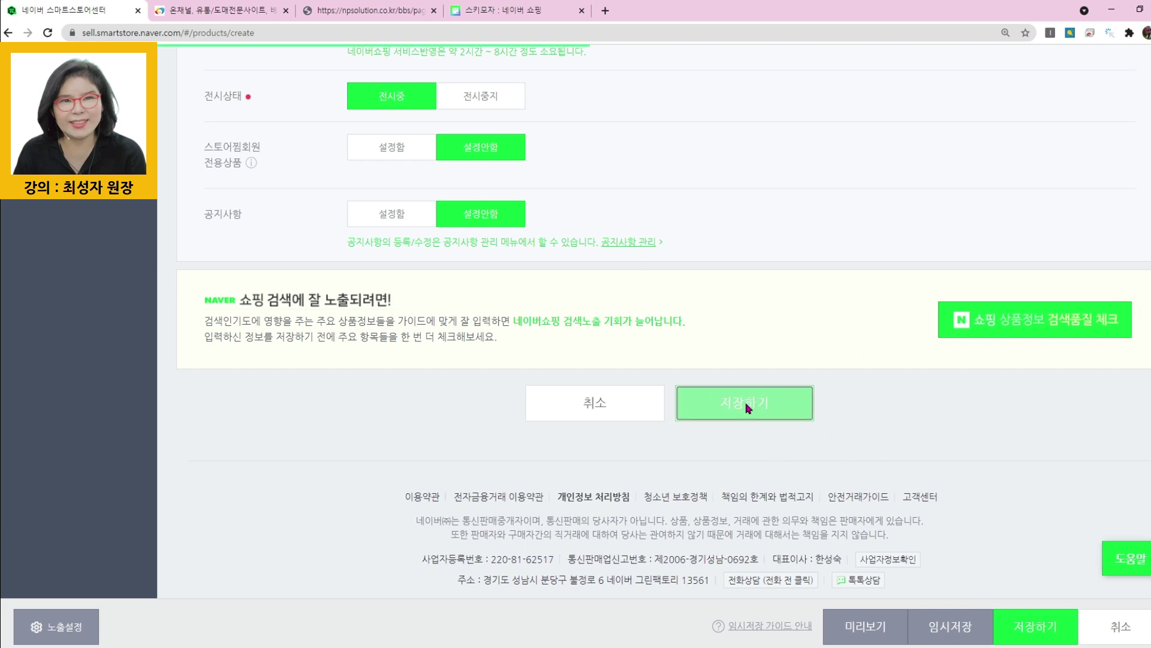
click(514, 170)
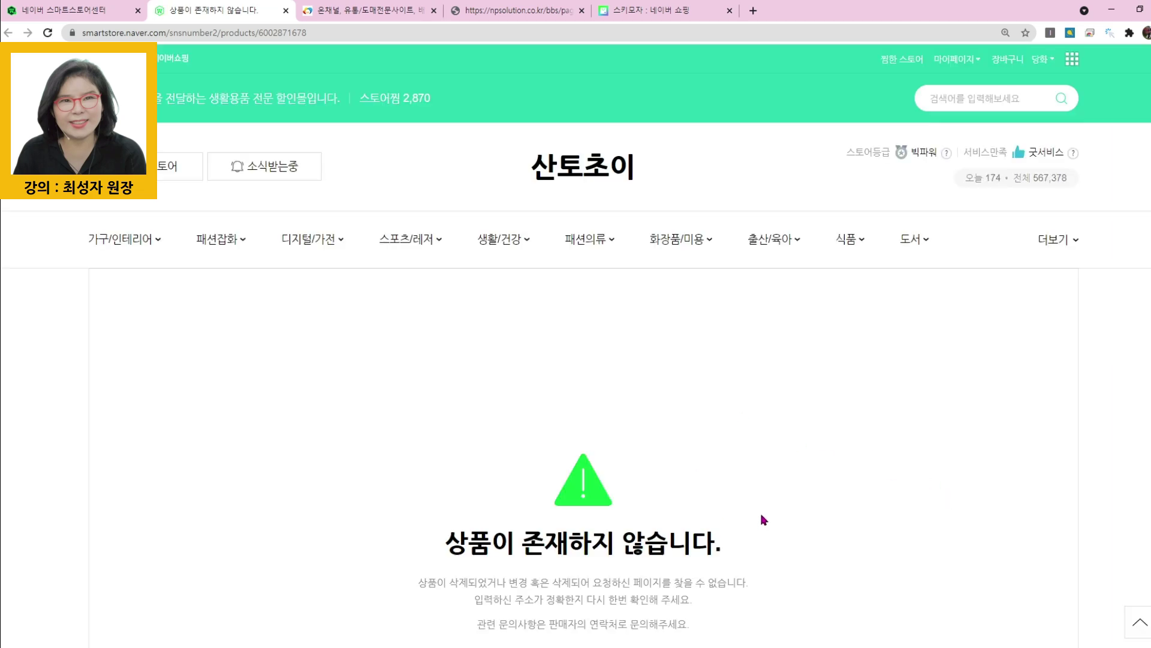
key(F5)
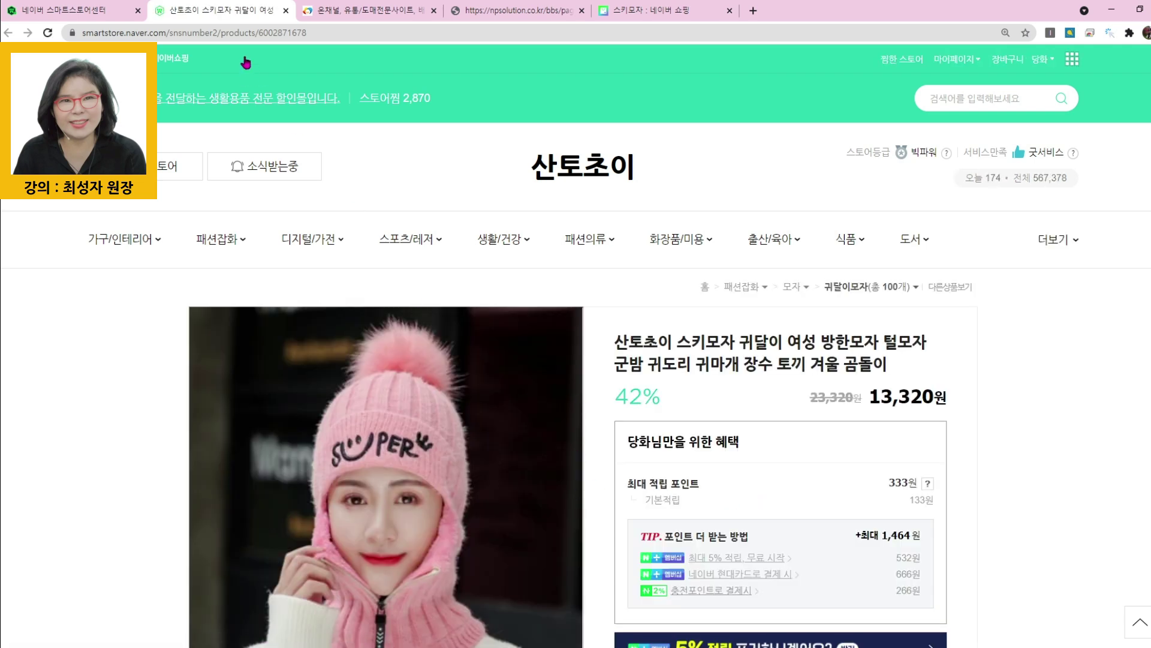
Copy the product page's URL and open 내상품 순위(랭킹) on the npsolution site.
click(257, 35)
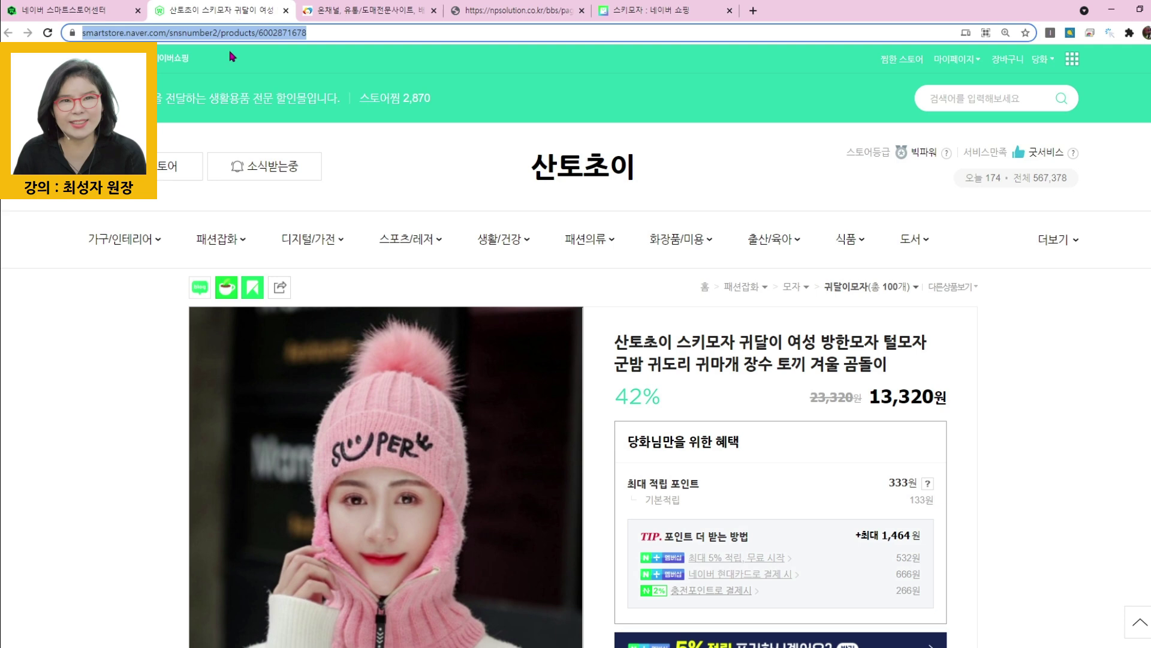
right_click(257, 37)
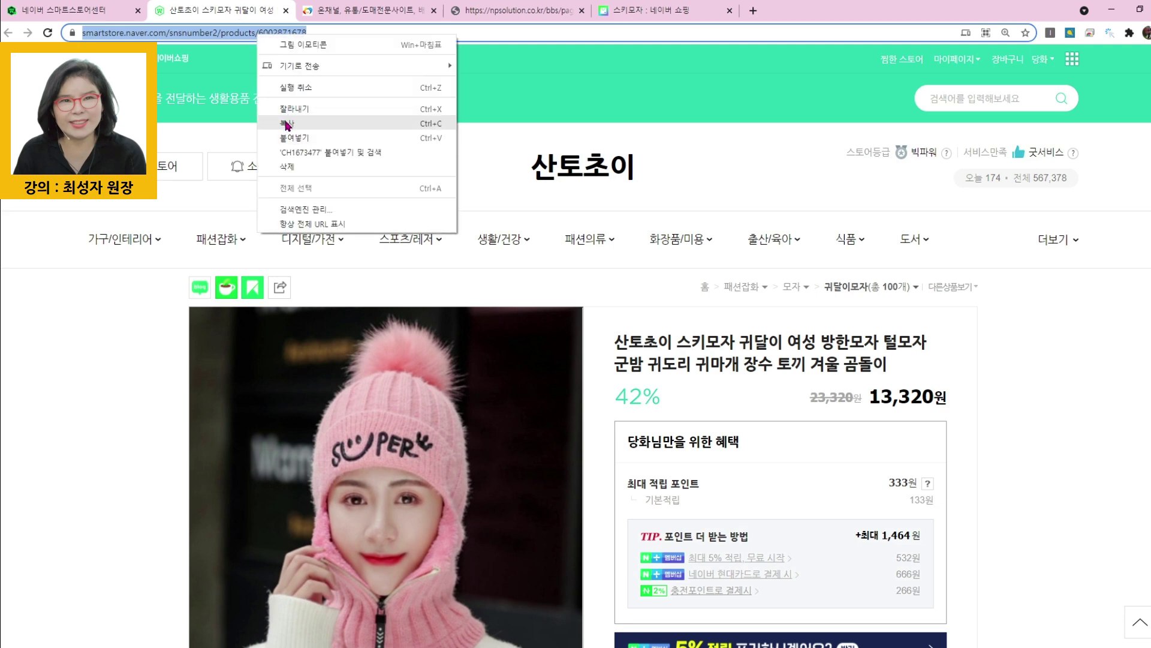
click(288, 126)
click(465, 10)
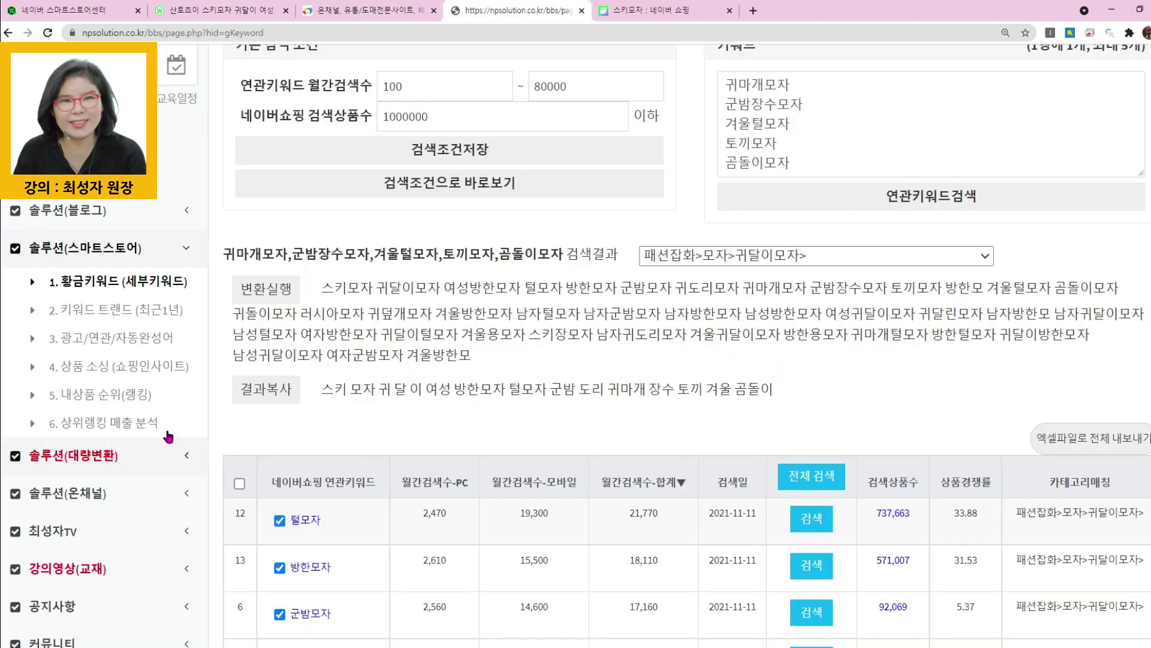
click(144, 398)
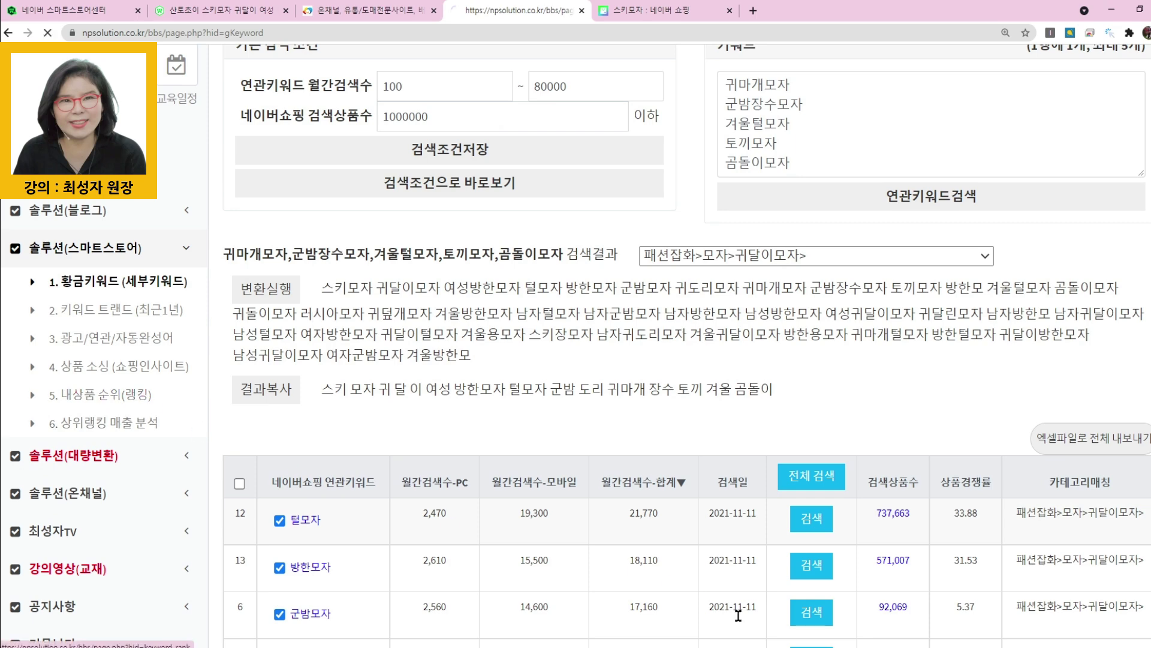
Consult item 12 of the 상품 소싱 checklist image and return to the ranking page.
mouse_move(971, 645)
click(970, 602)
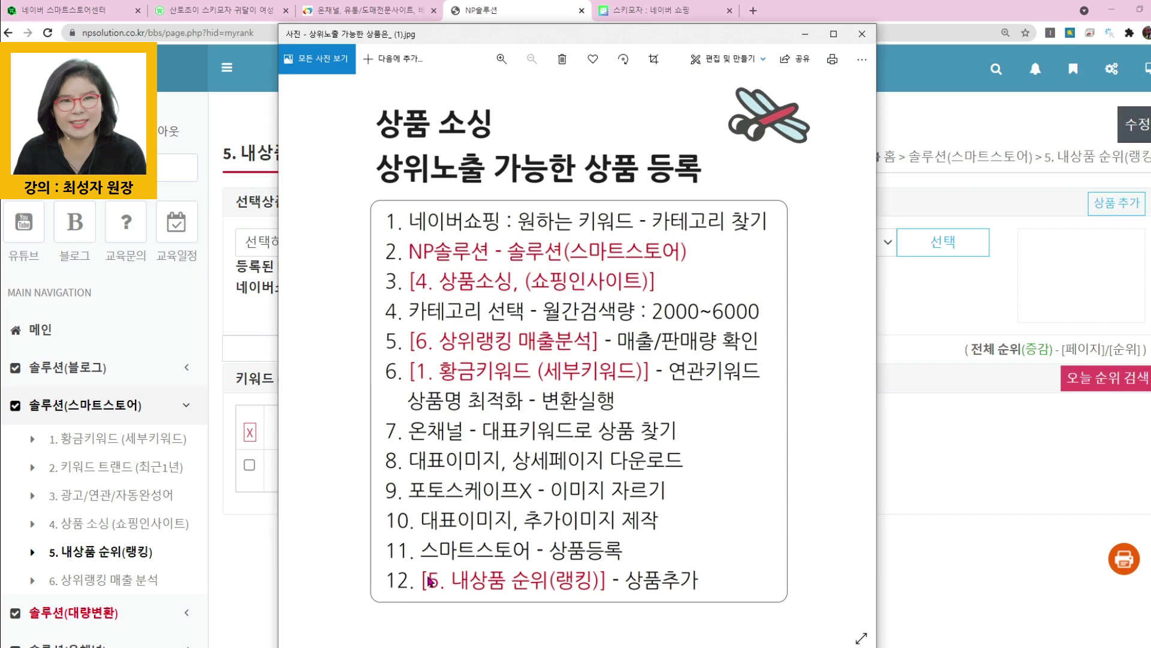
click(995, 571)
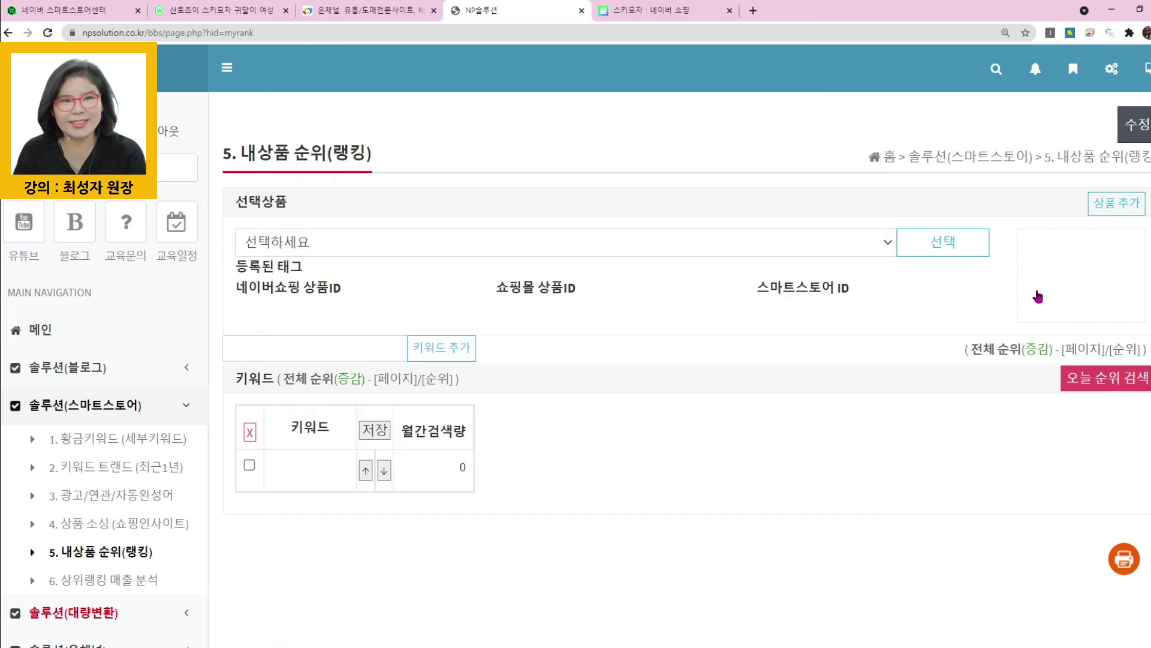
Register the copied product URL under 스마트스토어 상품추가 for rank tracking.
click(1126, 202)
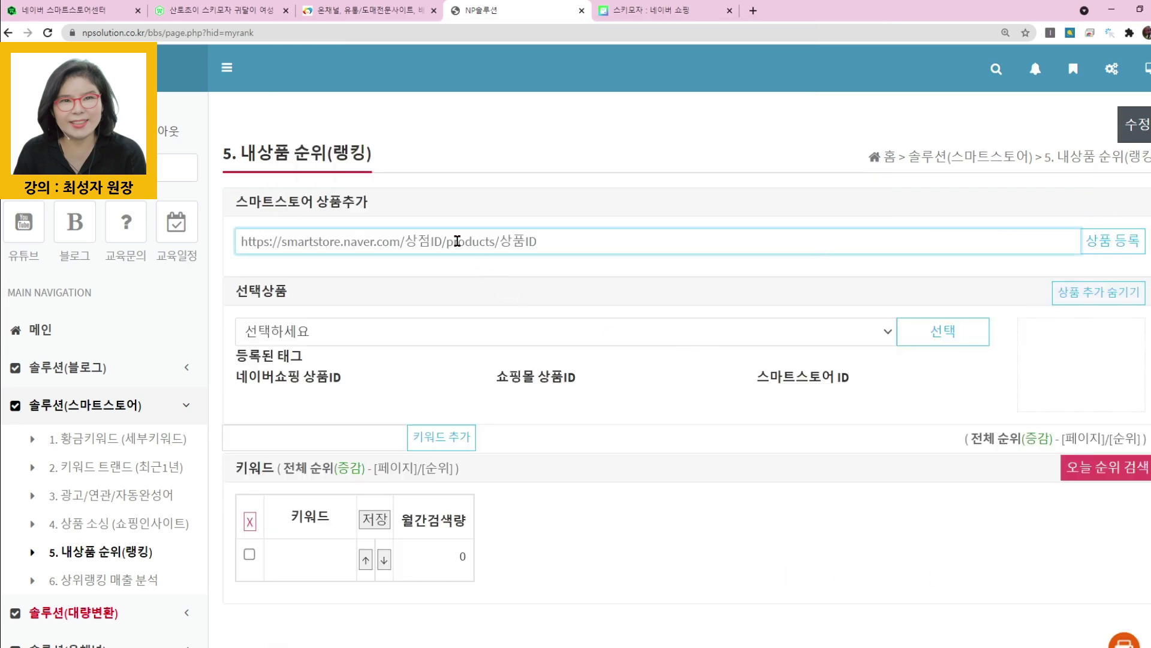
key(ctrl+v)
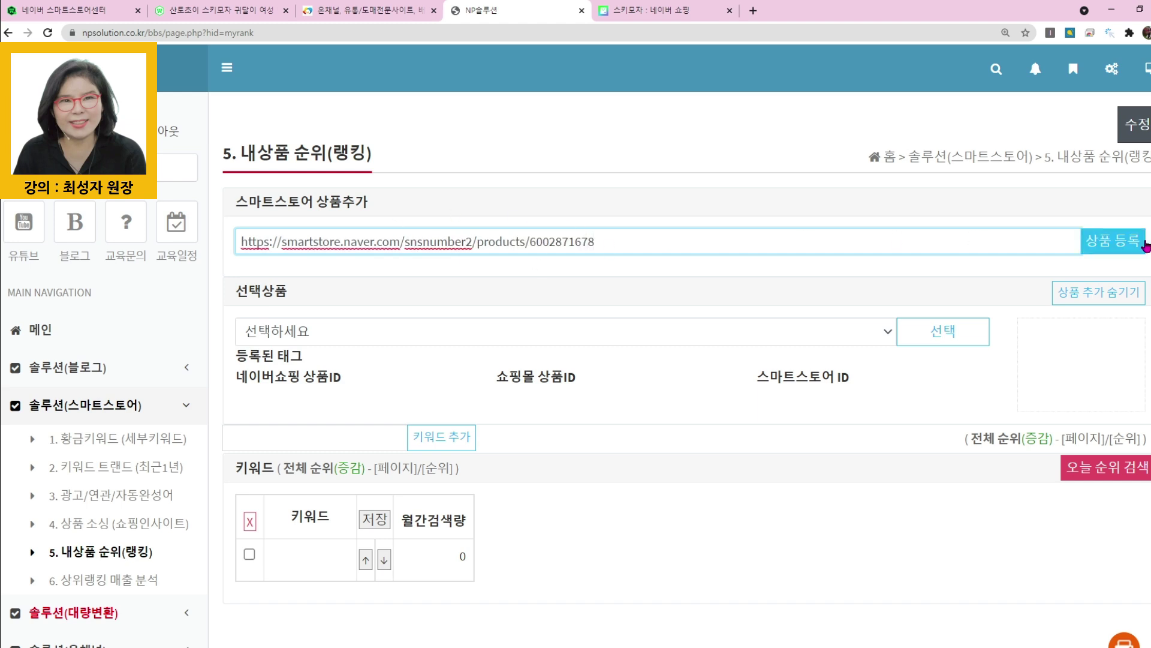
click(1091, 234)
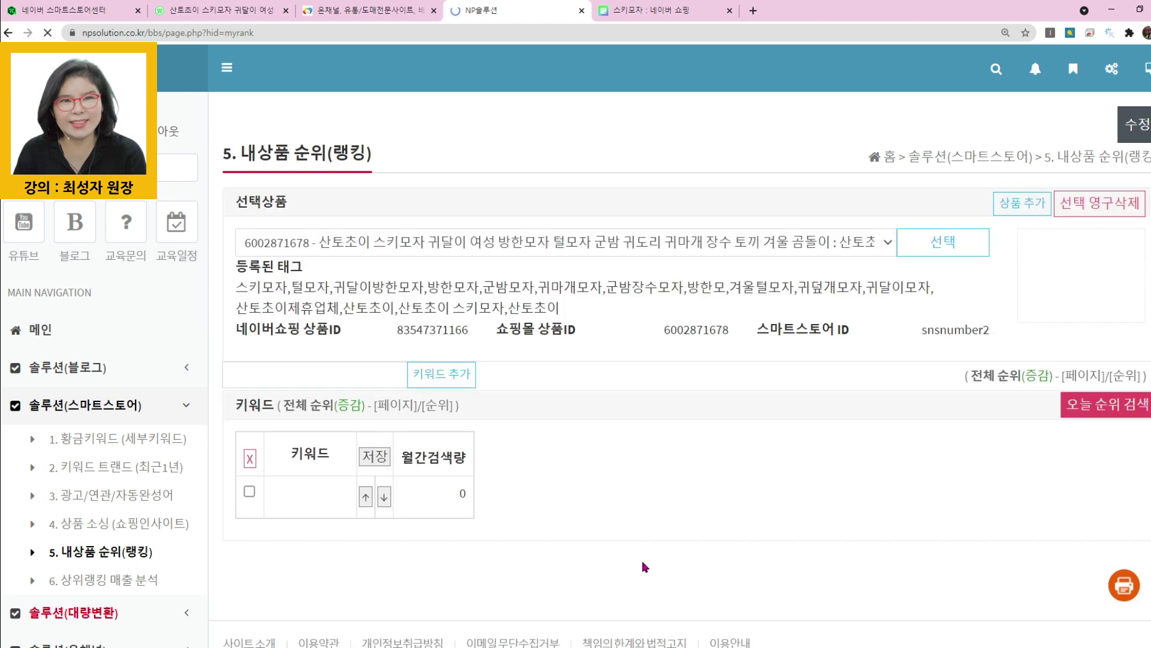
Copy the registered tags from 스키모자 through 귀달이모자 and add them as ranking keywords.
drag(241, 288, 927, 285)
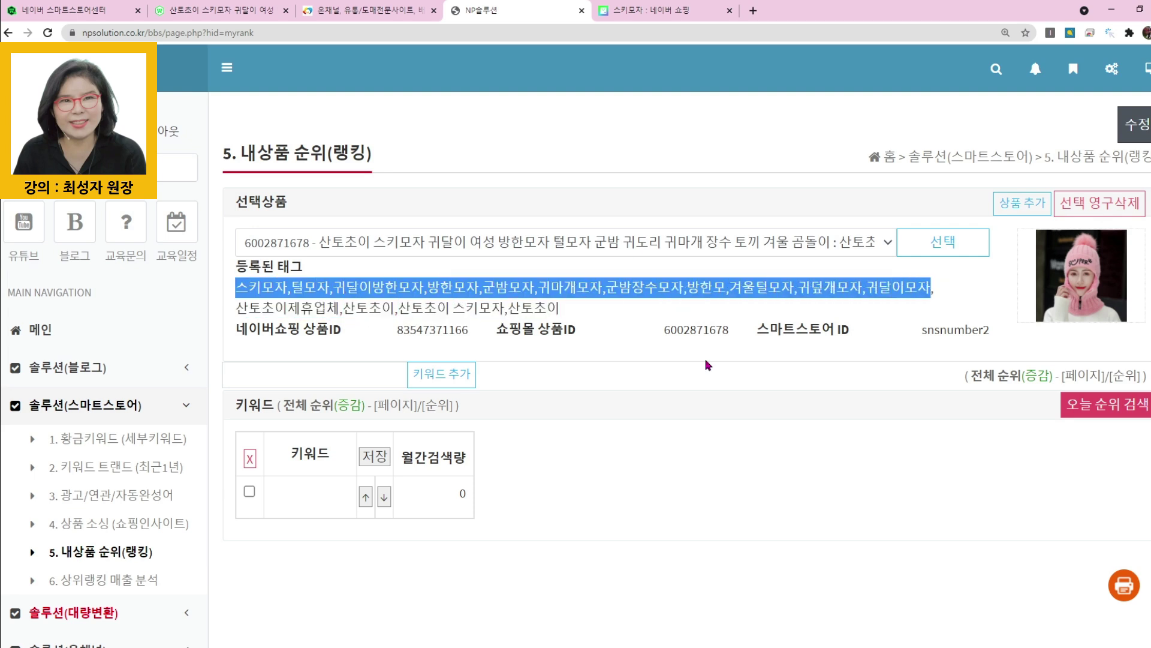
click(306, 382)
key(ctrl+v)
click(442, 374)
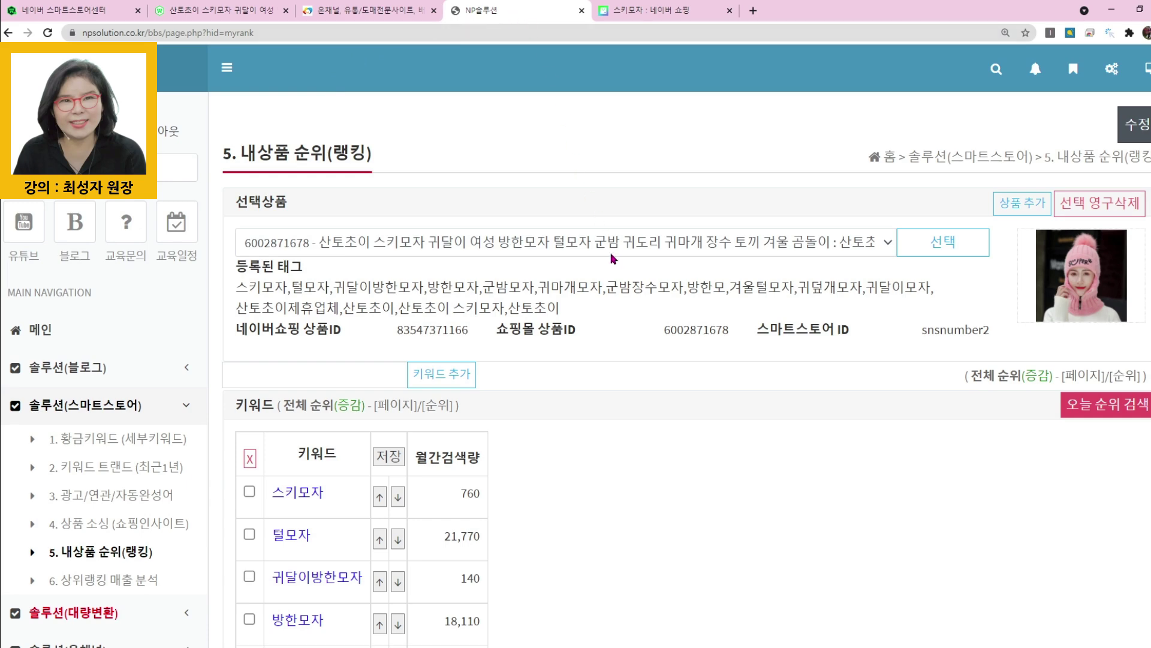
Consult the keyword list in the store product's description and add 귀달이모자 as a ranking keyword.
click(215, 10)
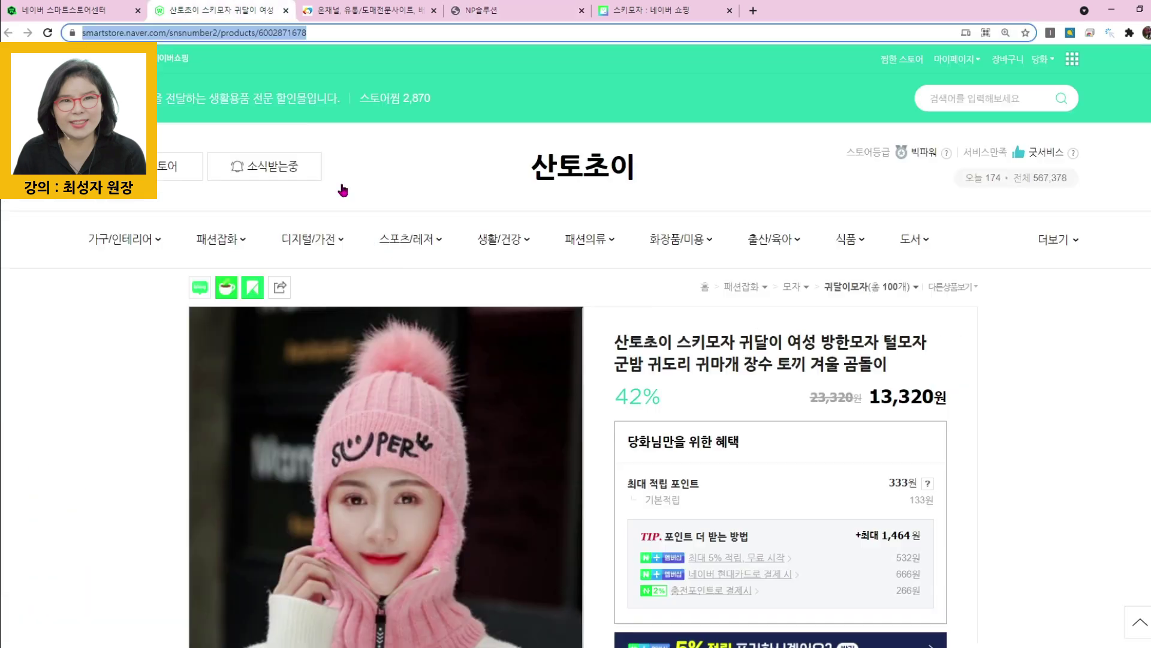
scroll(583, 384, down, 20)
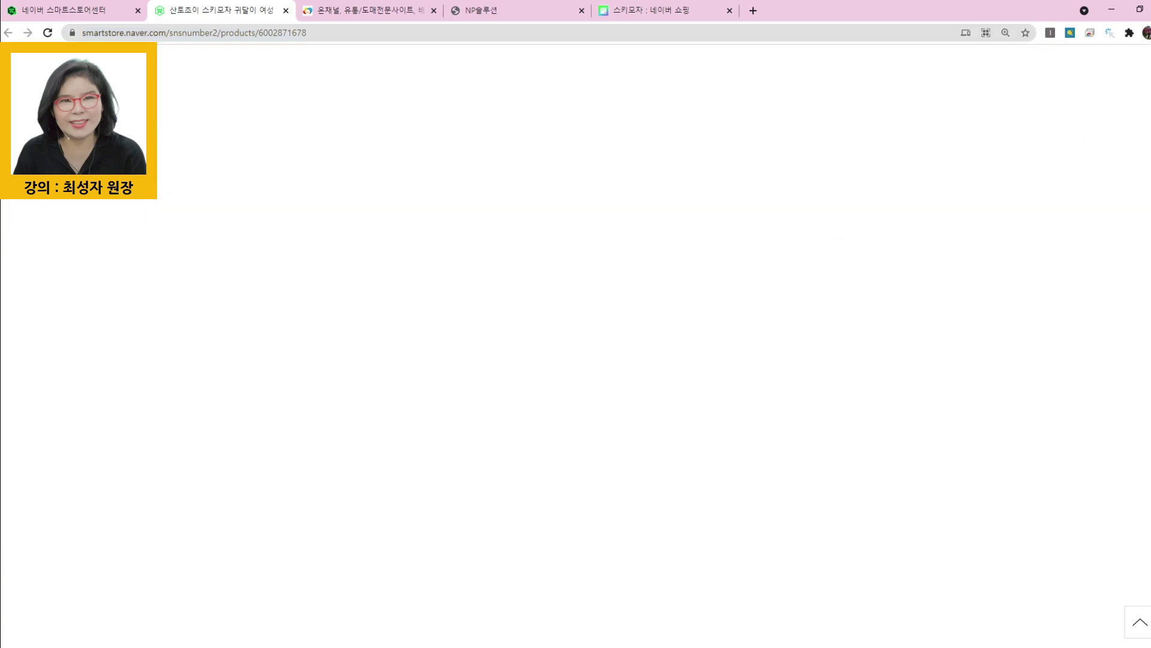
scroll(583, 384, up, 12)
scroll(583, 384, up, 15)
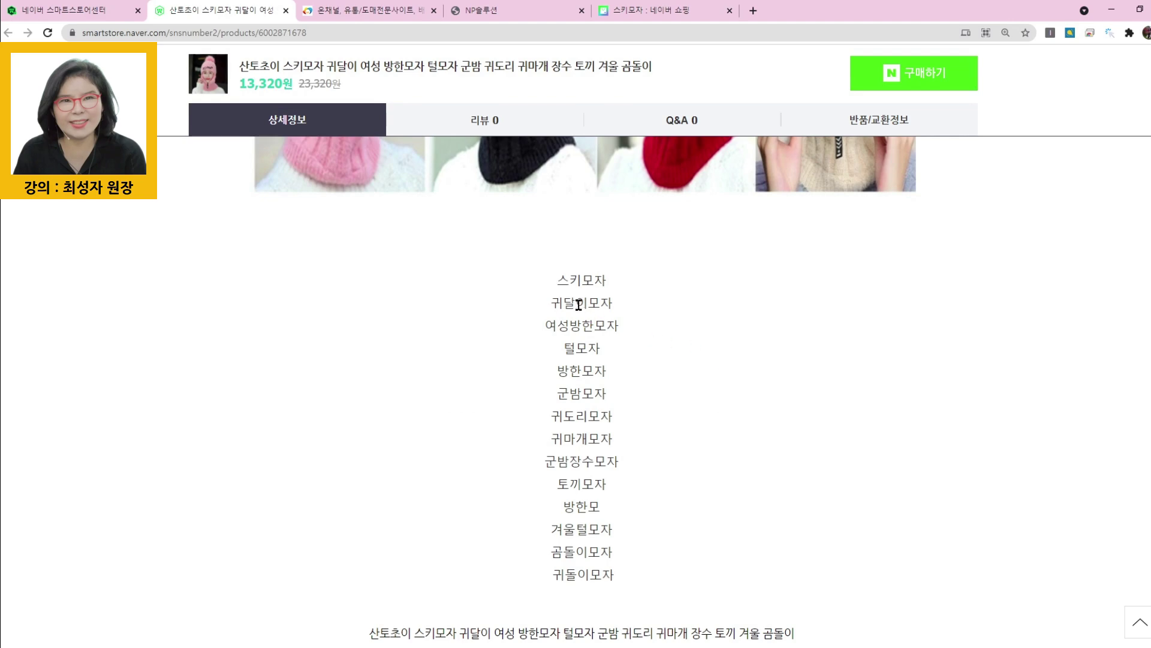
click(54, 10)
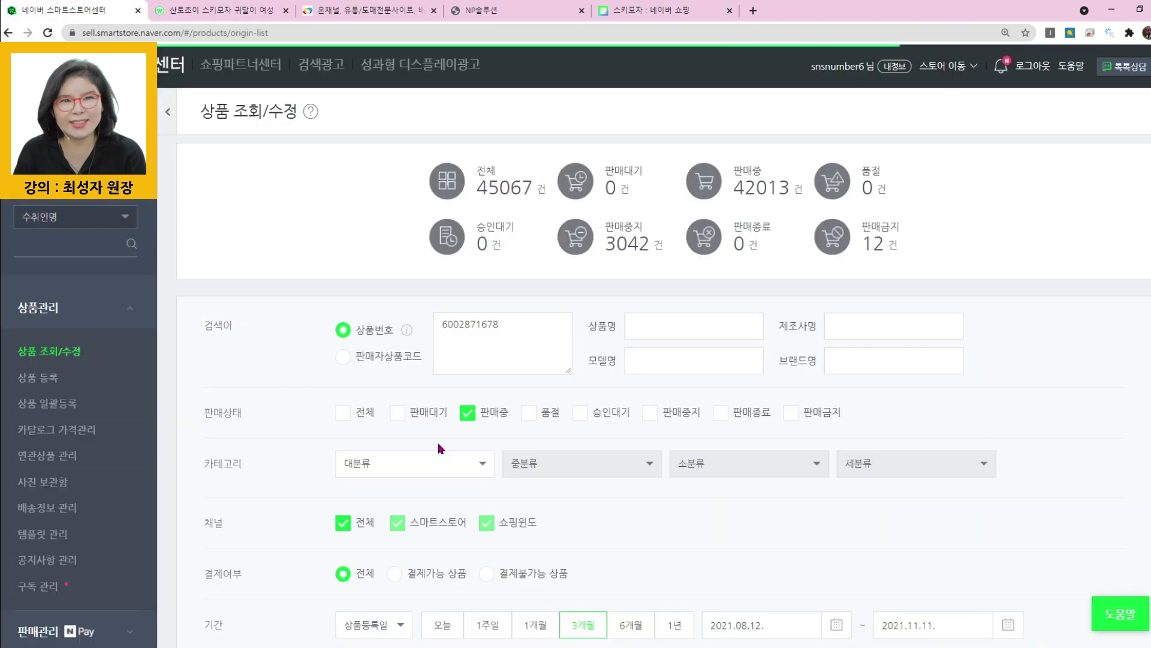
click(474, 10)
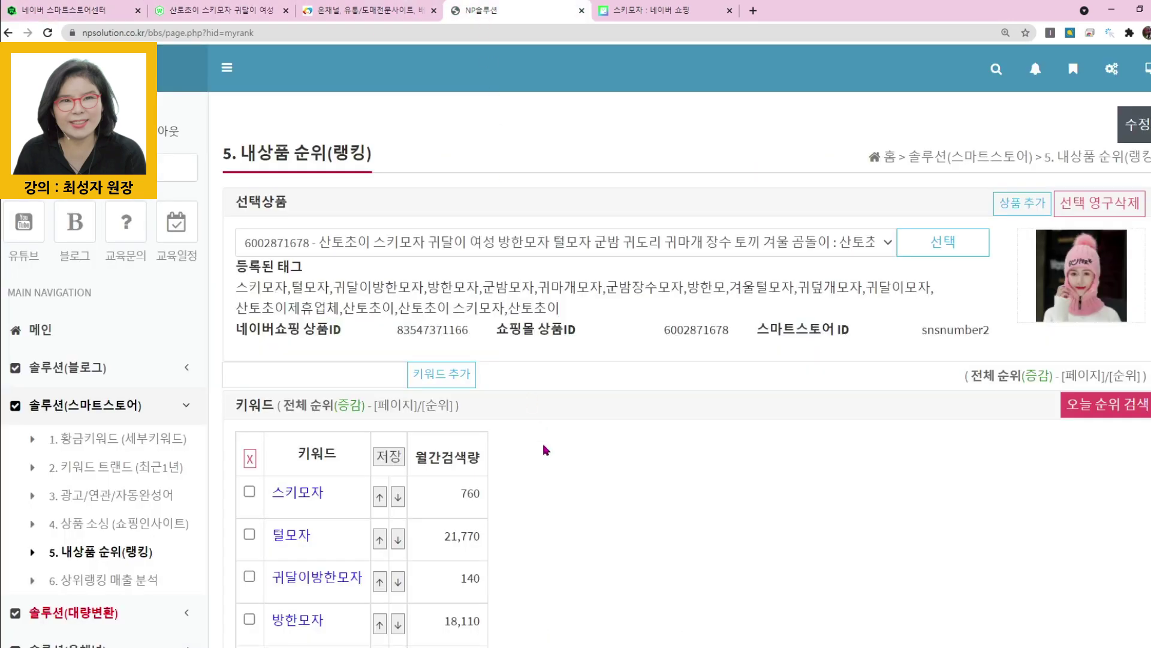
click(318, 373)
text(RNLE)
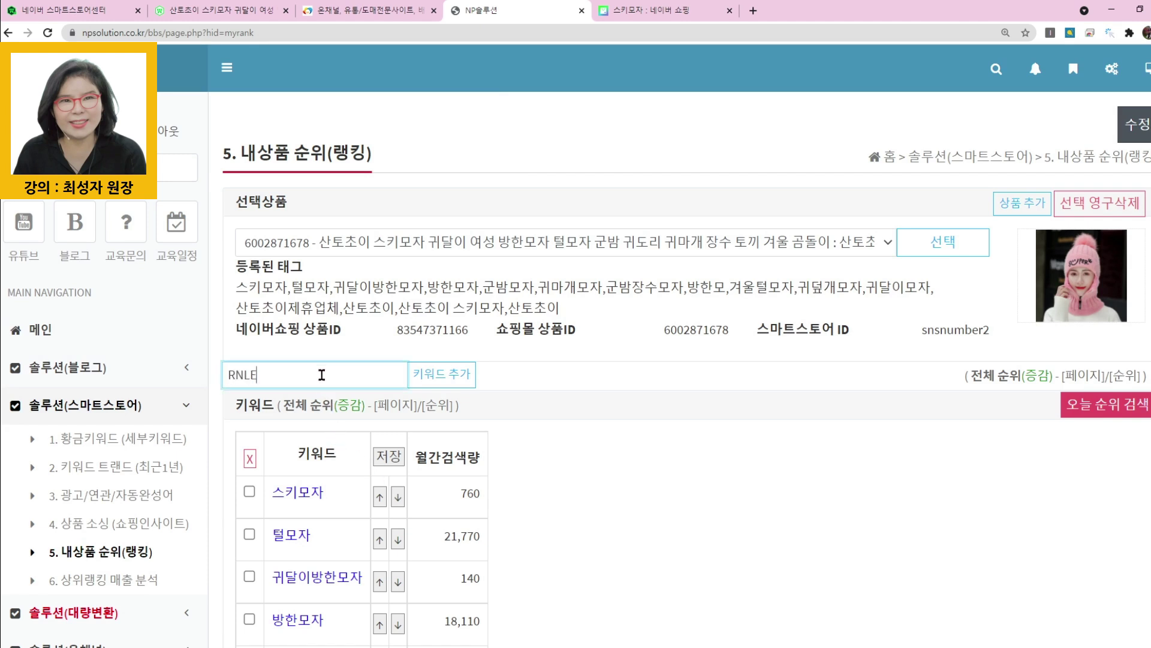
text(K귀달이모자)
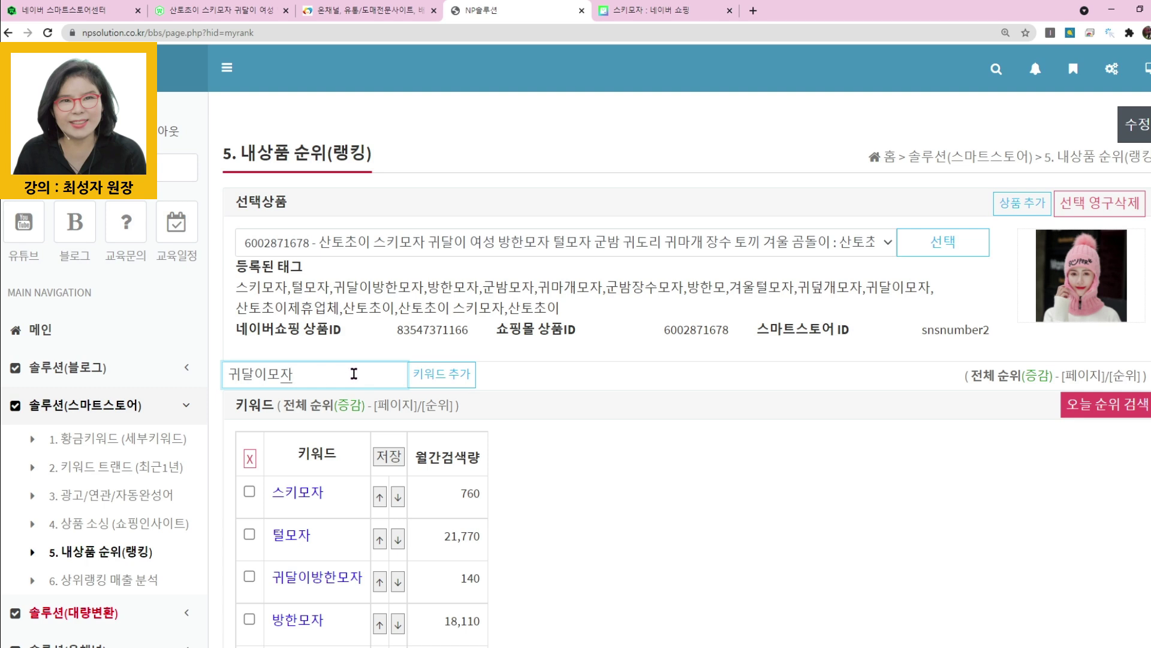
click(440, 375)
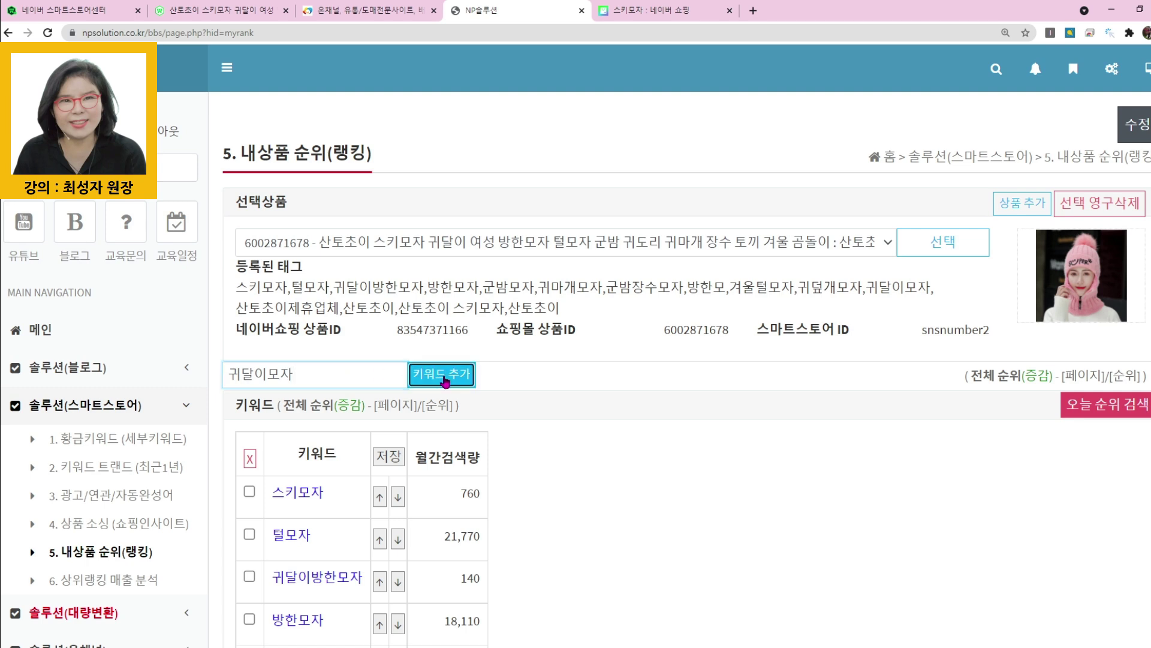
Add 귀도리모자 as a ranking keyword for the product.
click(347, 374)
text(귀도리모자)
click(450, 375)
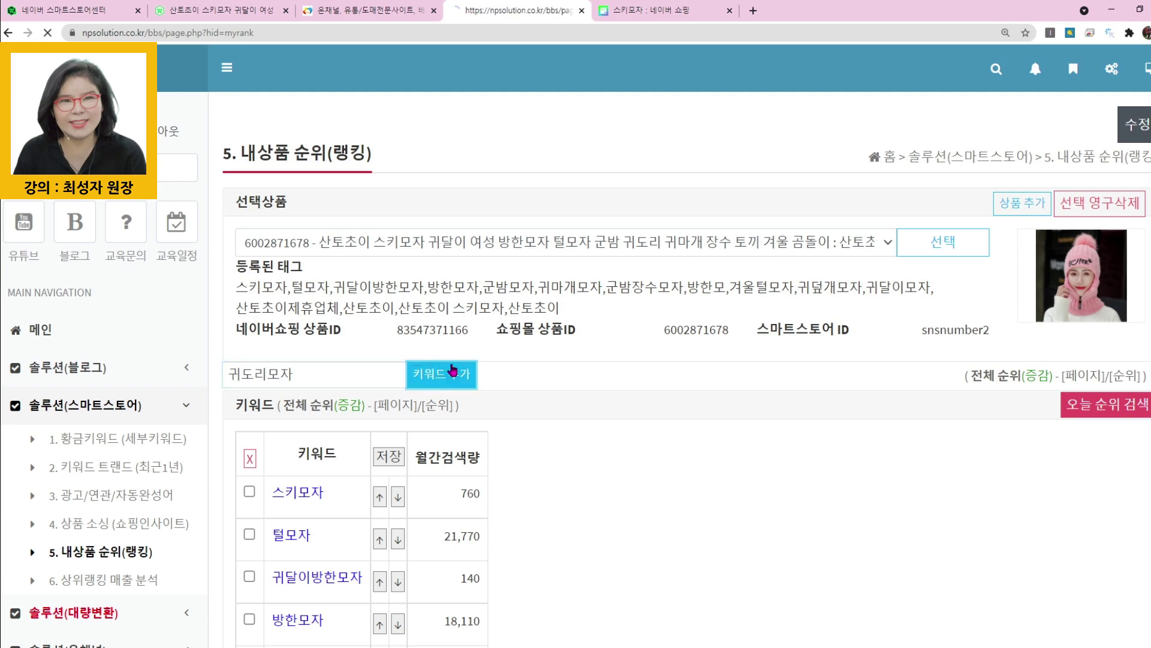
Compare the keywords in the store product's description with the ranking list and add 산토초이 스키모자 as a ranking keyword.
click(217, 10)
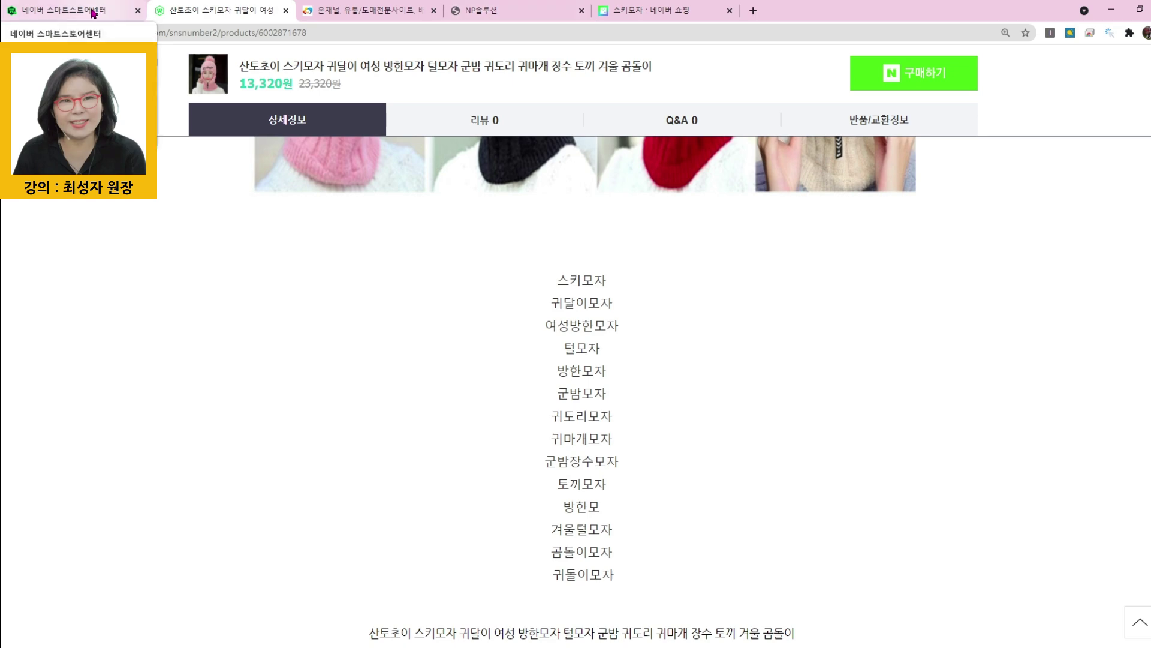
click(479, 10)
scroll(542, 506, down, 7)
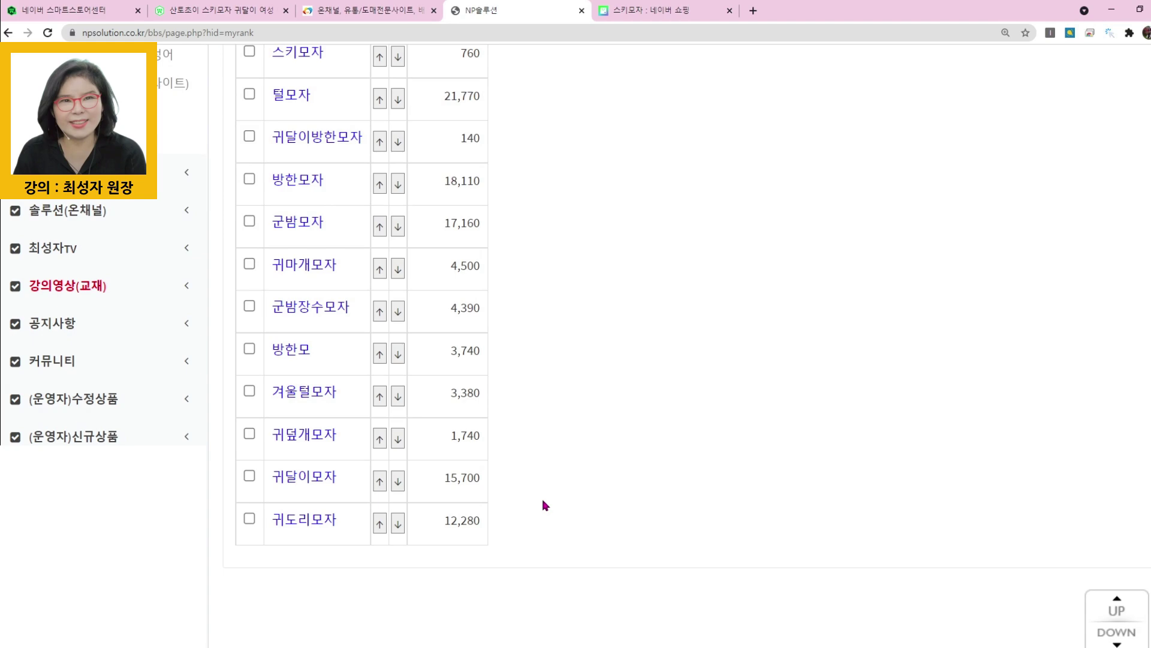
scroll(533, 401, up, 2)
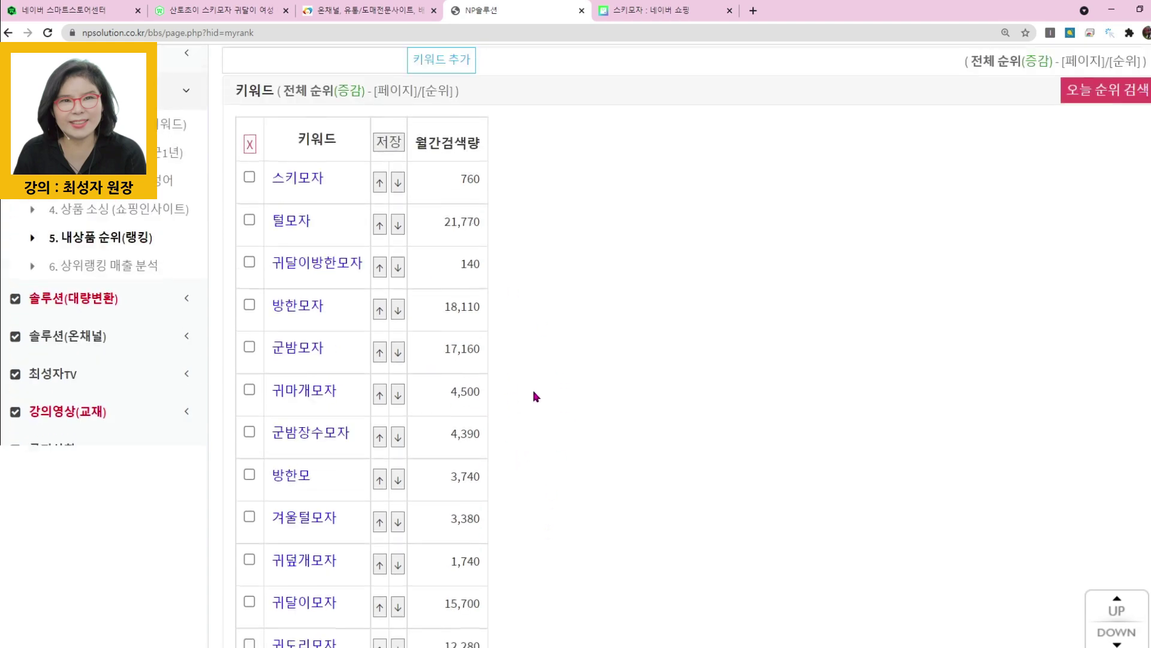
scroll(303, 177, up, 2)
click(314, 186)
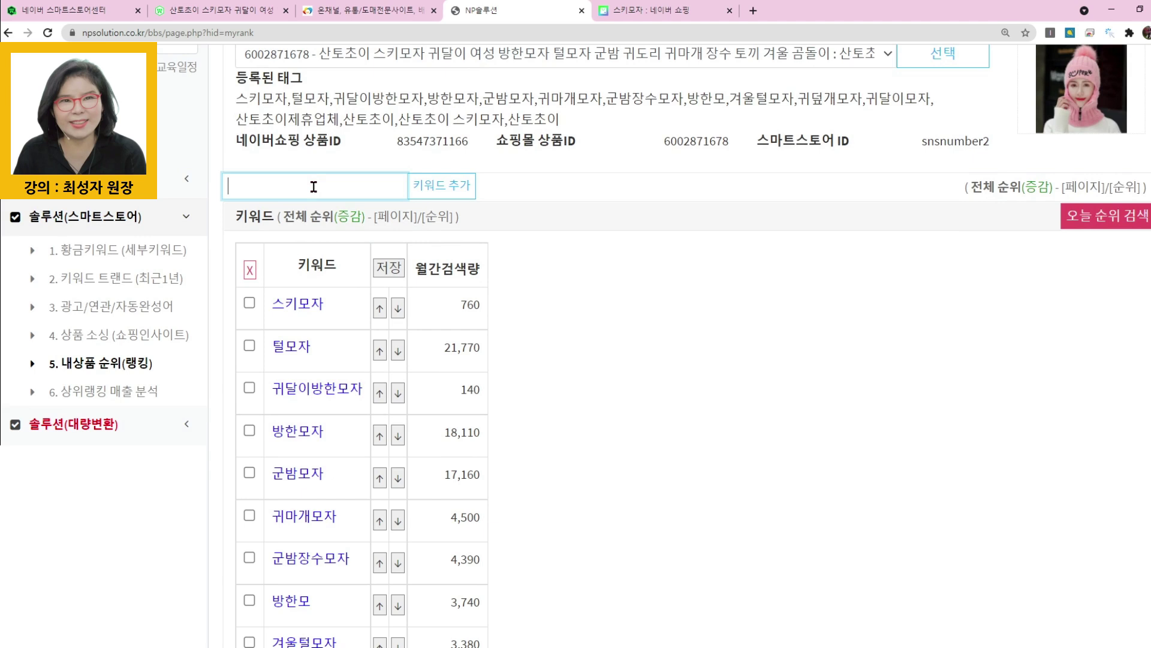
text(산토)
text(초이)
text( 스킵)
text(모자)
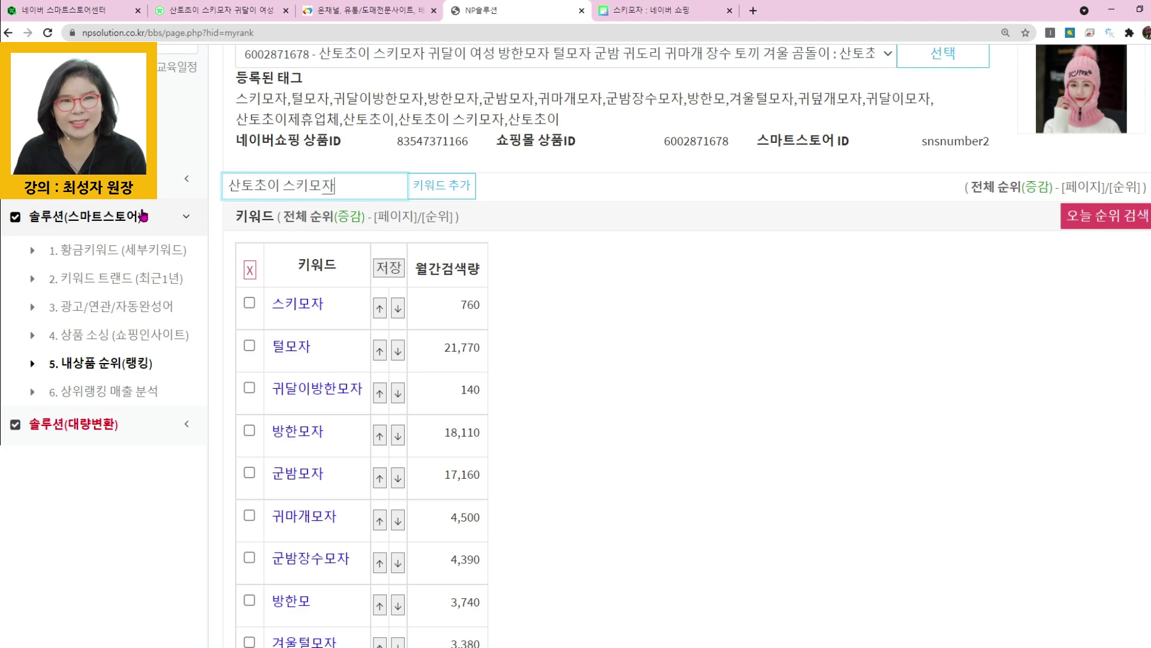
click(436, 188)
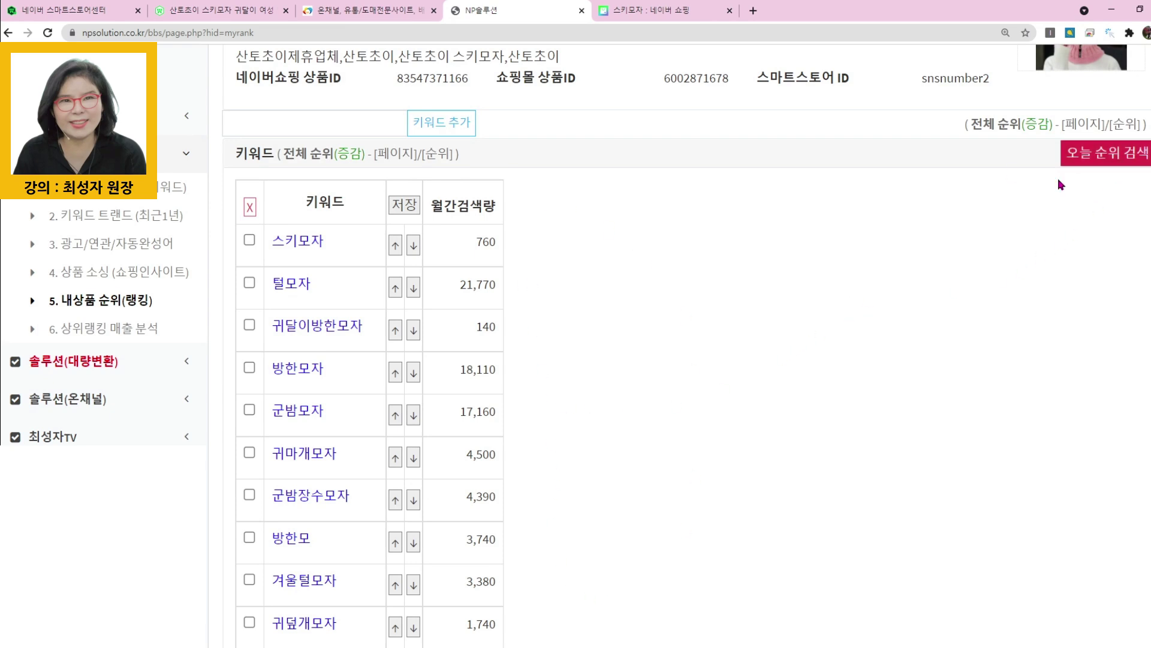
Select the 산토초이 원터치 난방텐트 product from the tracked products and review its keyword rank history.
scroll(902, 214, up, 3)
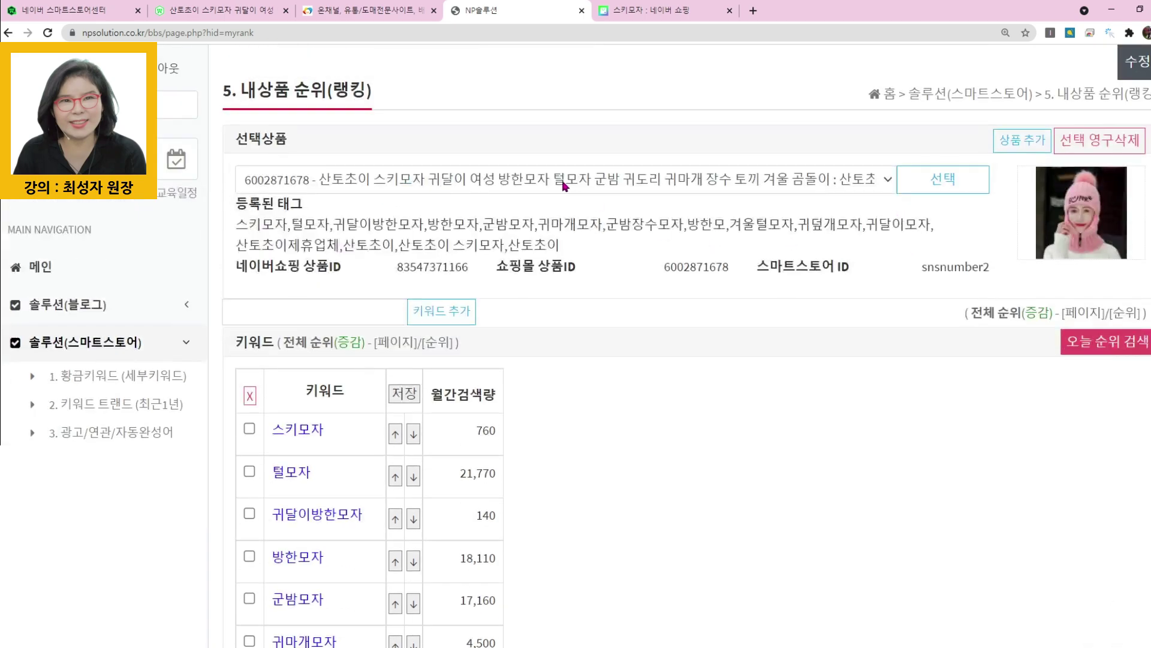
click(563, 181)
scroll(564, 485, down, 10)
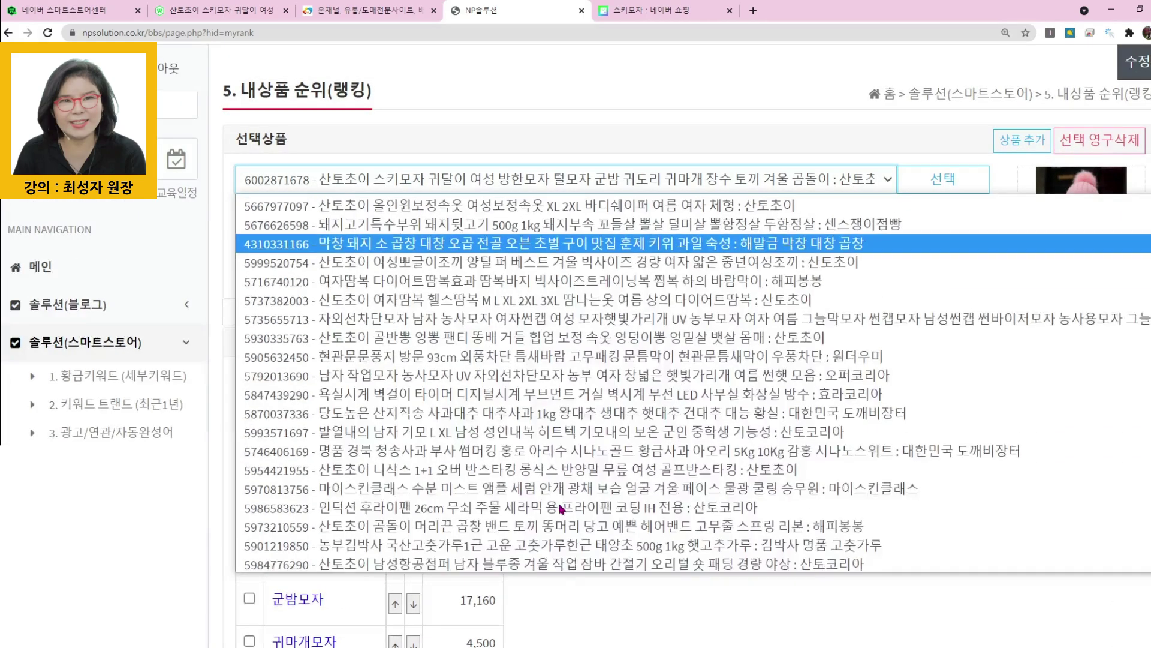
scroll(692, 549, down, 5)
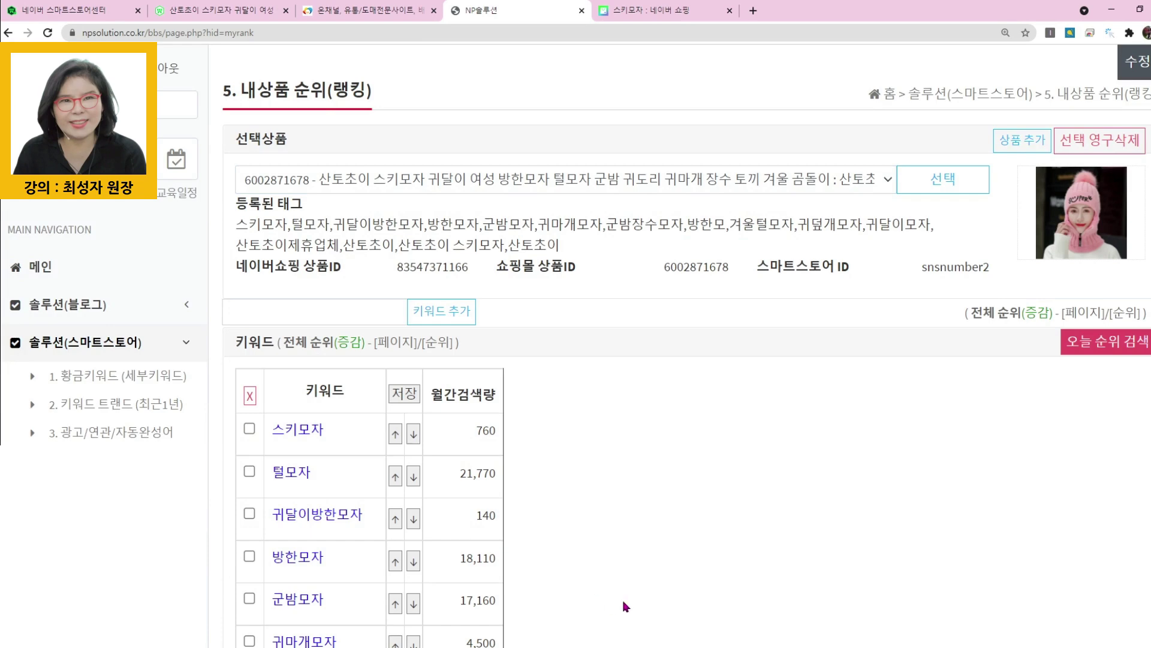
scroll(709, 498, up, 5)
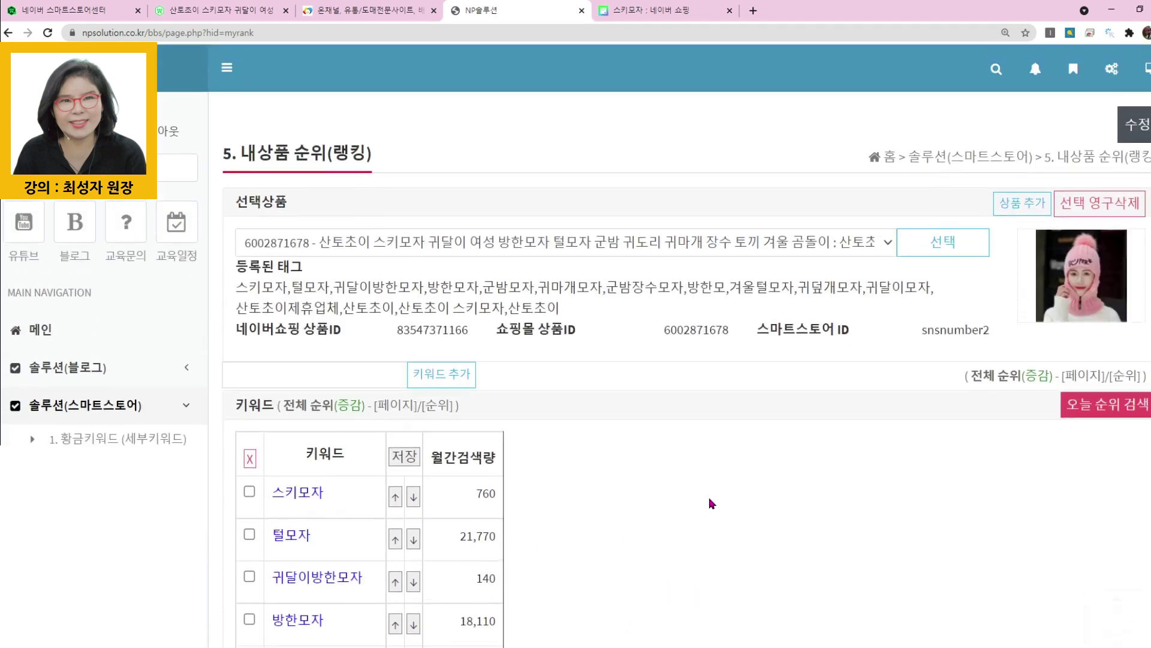
click(602, 246)
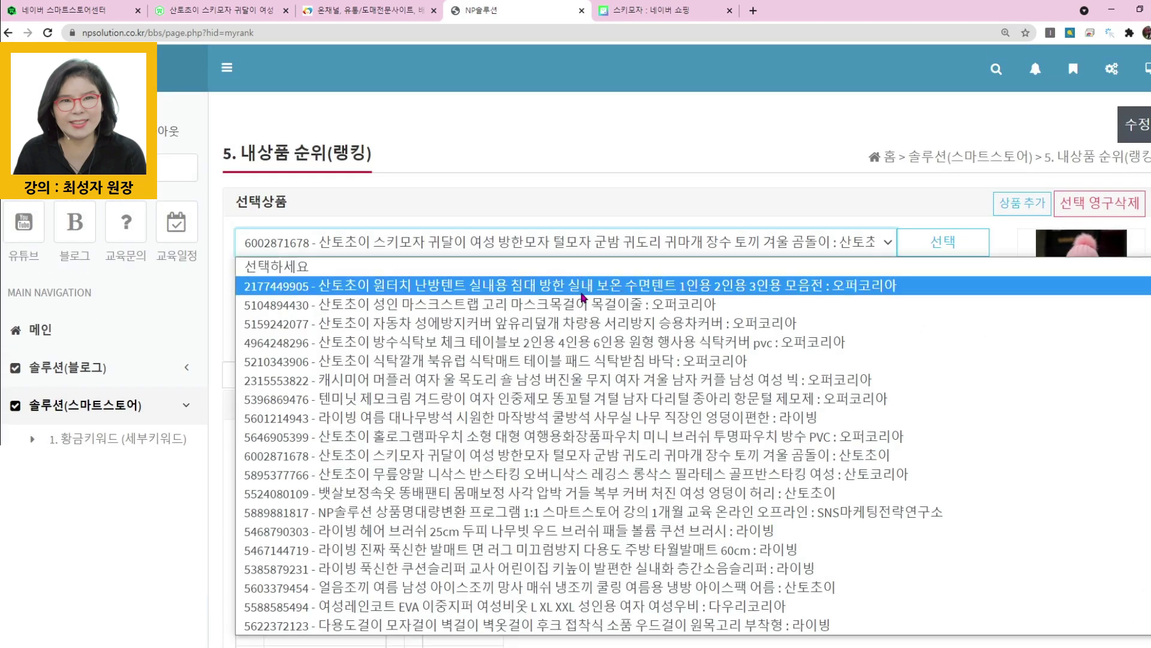
click(619, 290)
click(955, 255)
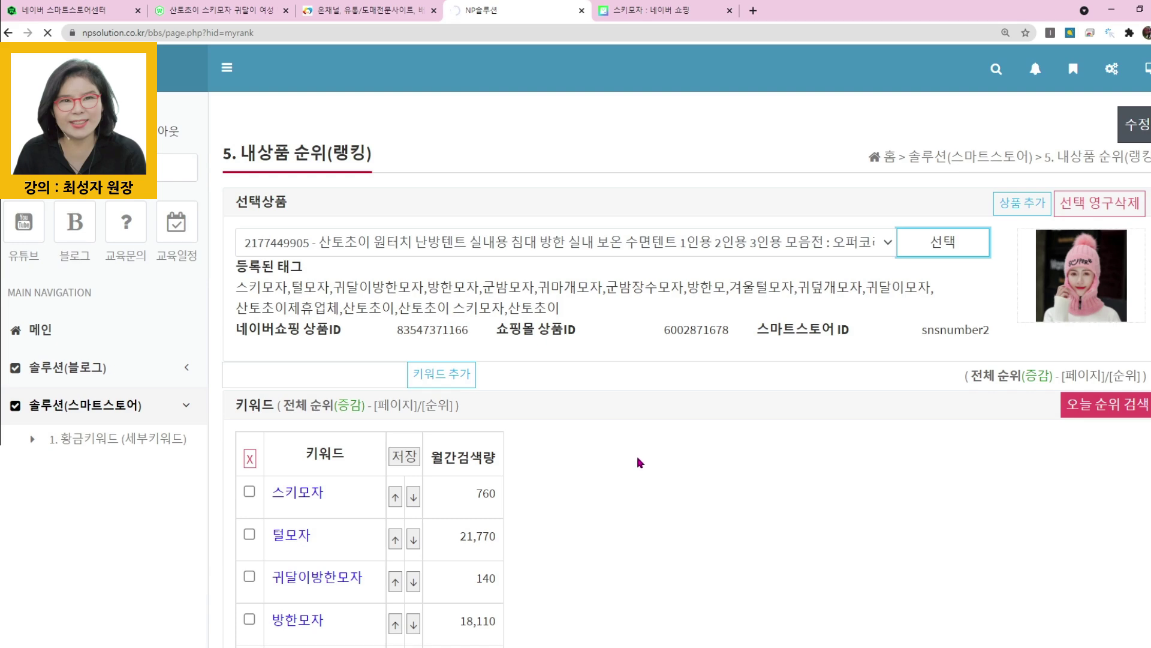
scroll(644, 463, down, 3)
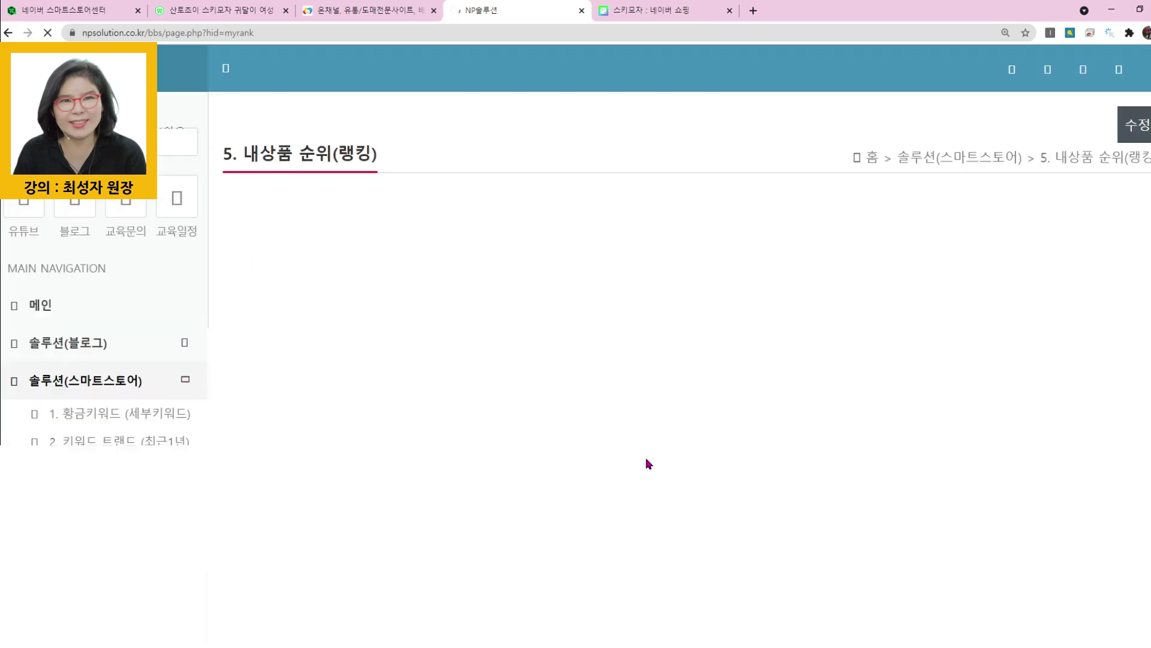
scroll(943, 525, down, 2)
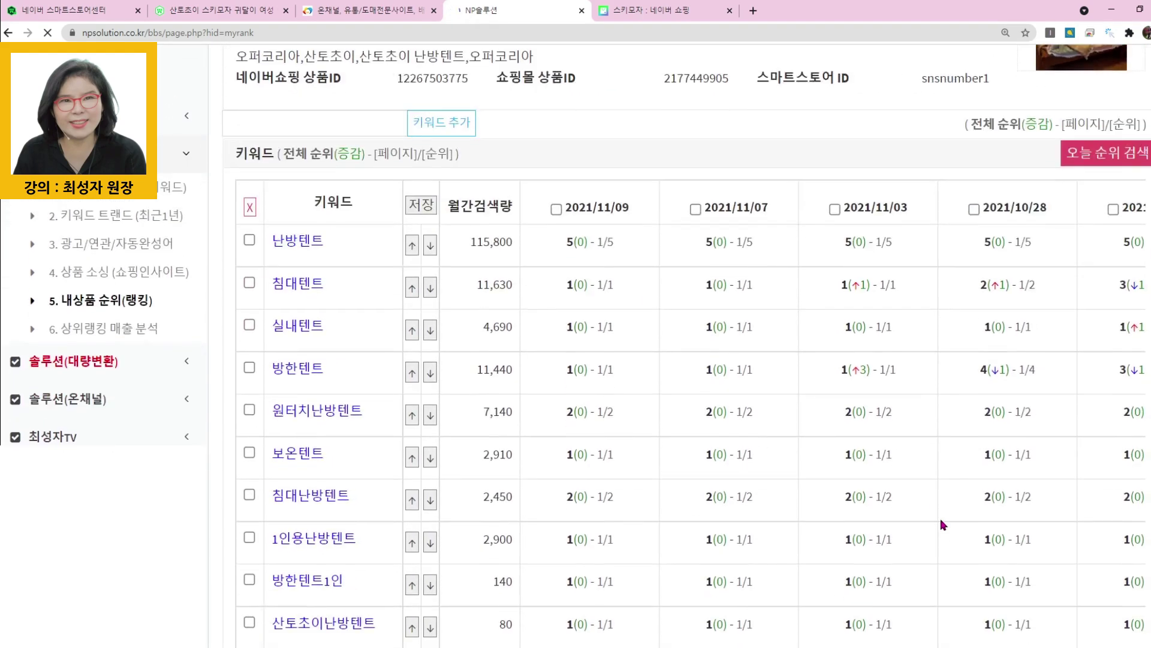
scroll(547, 430, down, 4)
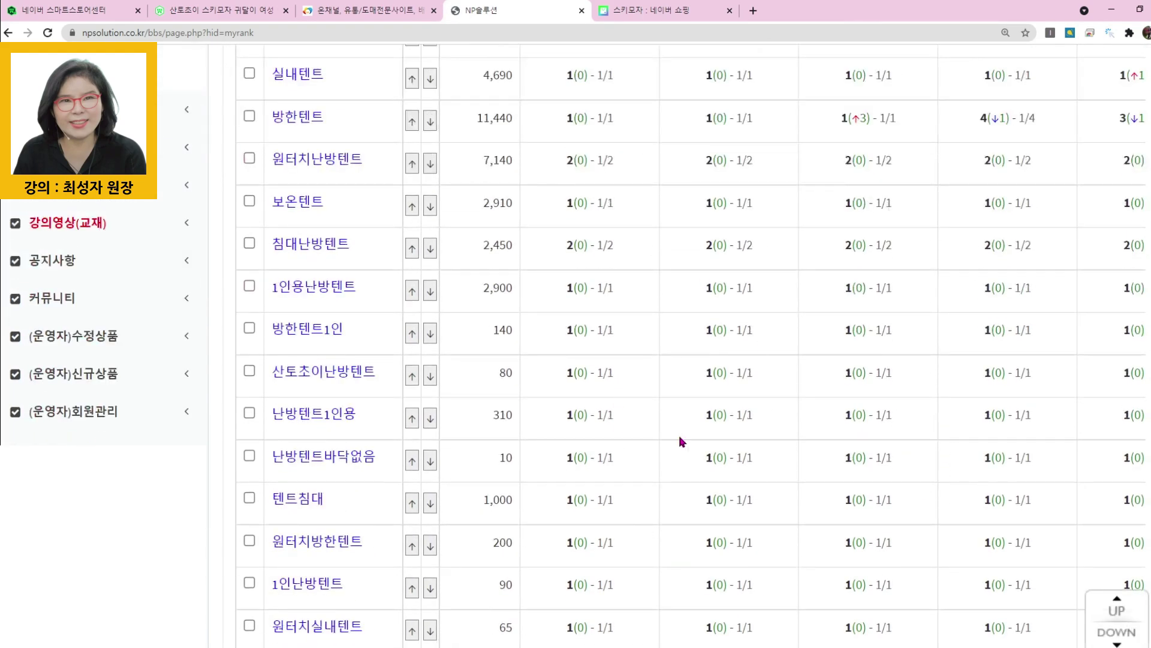
scroll(743, 257, up, 1)
scroll(737, 264, up, 2)
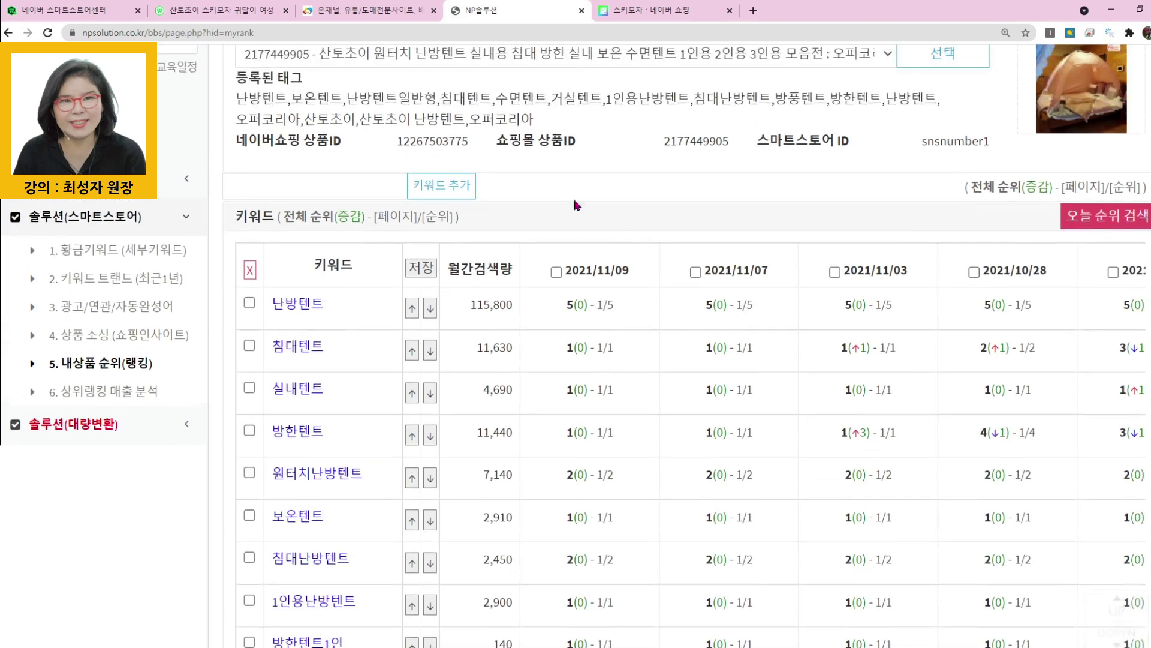
Select the 산토초이 여성뽀글이조끼 product and review the monthly search volume and rank of each of its keywords.
click(943, 119)
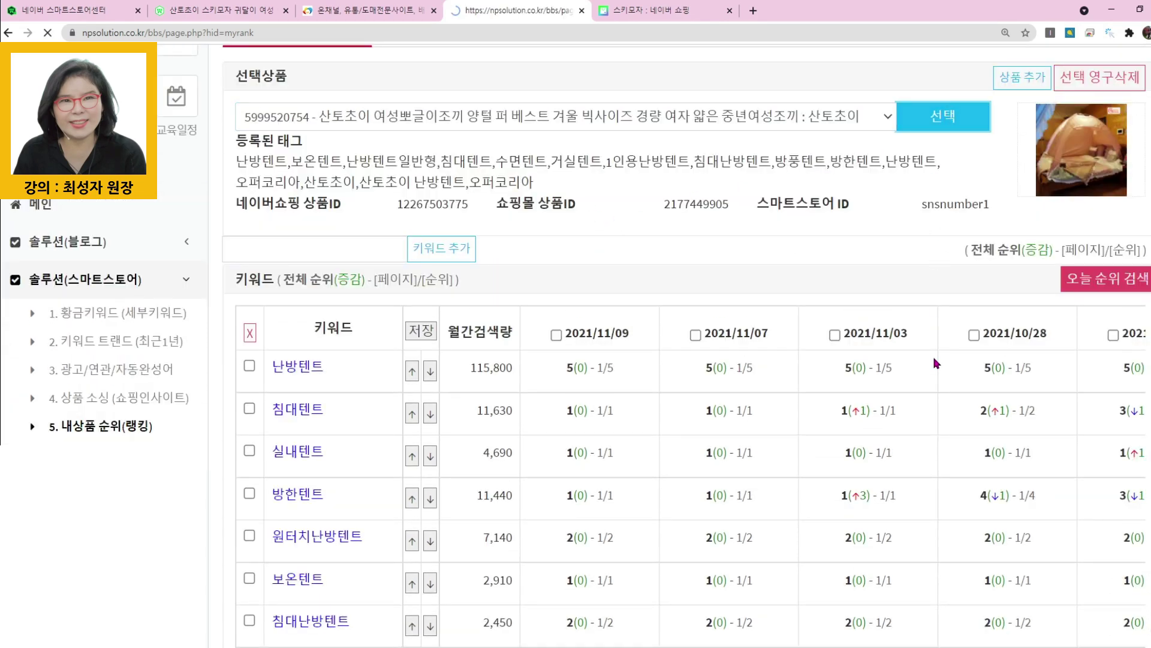
scroll(854, 433, down, 4)
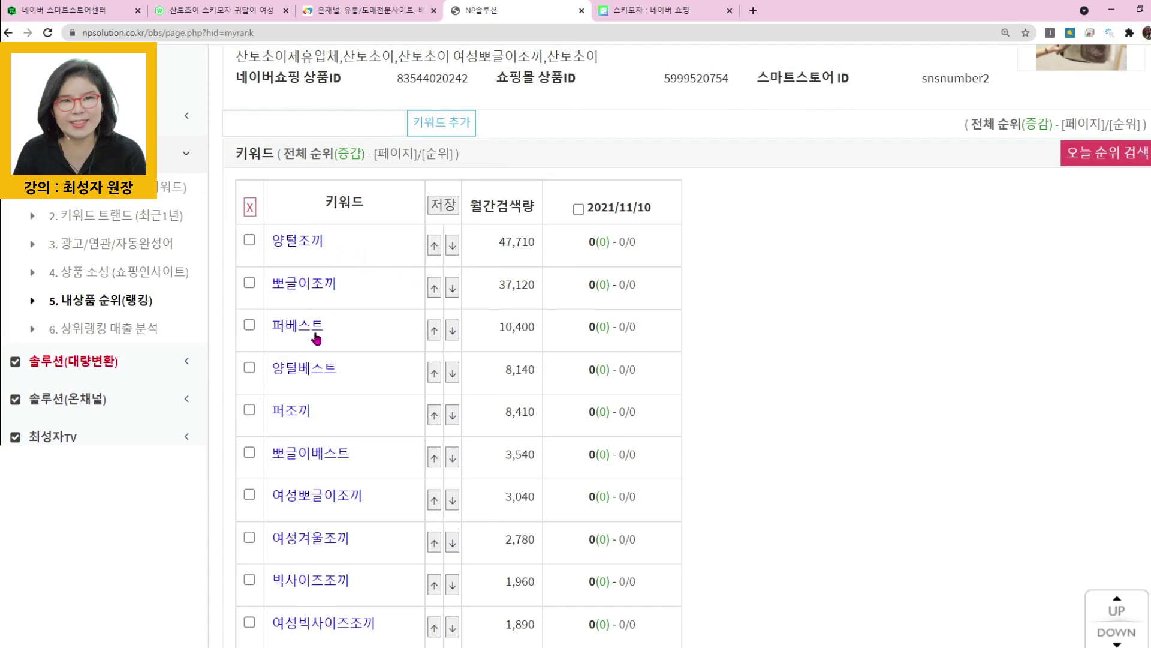
scroll(714, 387, down, 3)
scroll(713, 389, down, 2)
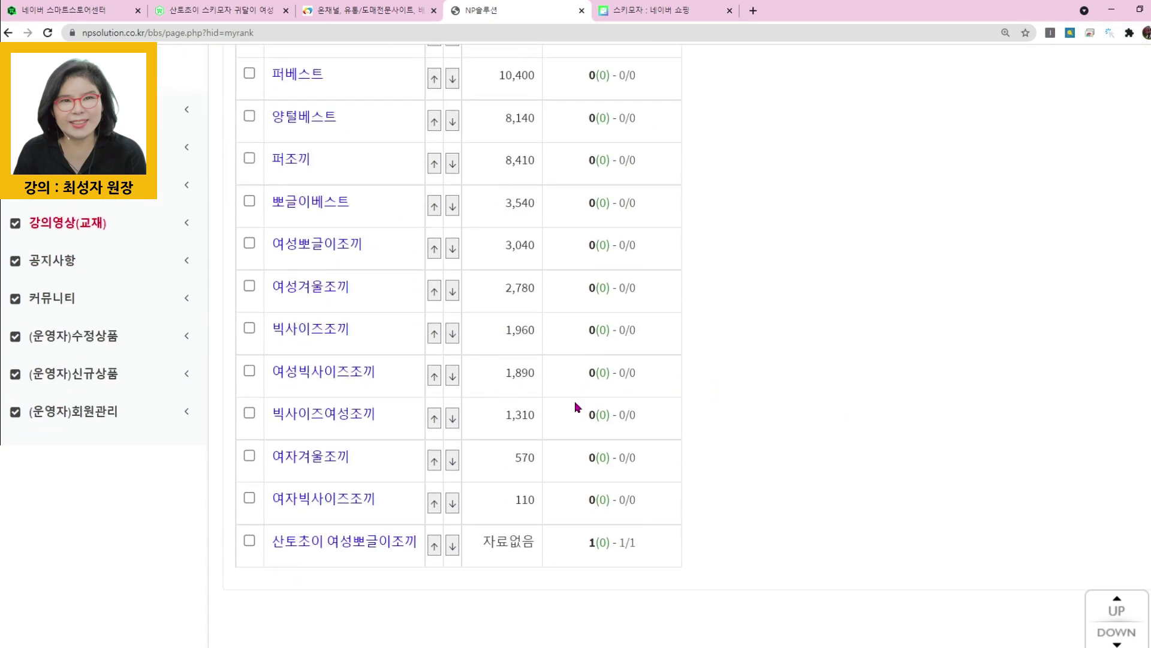
scroll(1012, 183, up, 6)
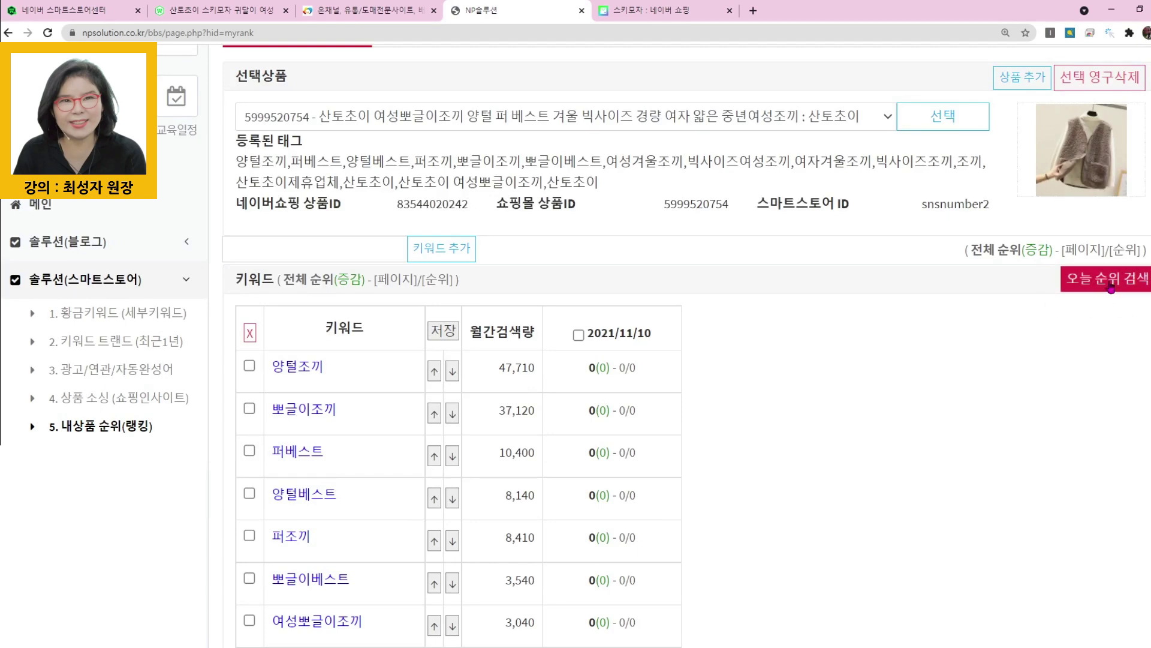
scroll(695, 390, down, 5)
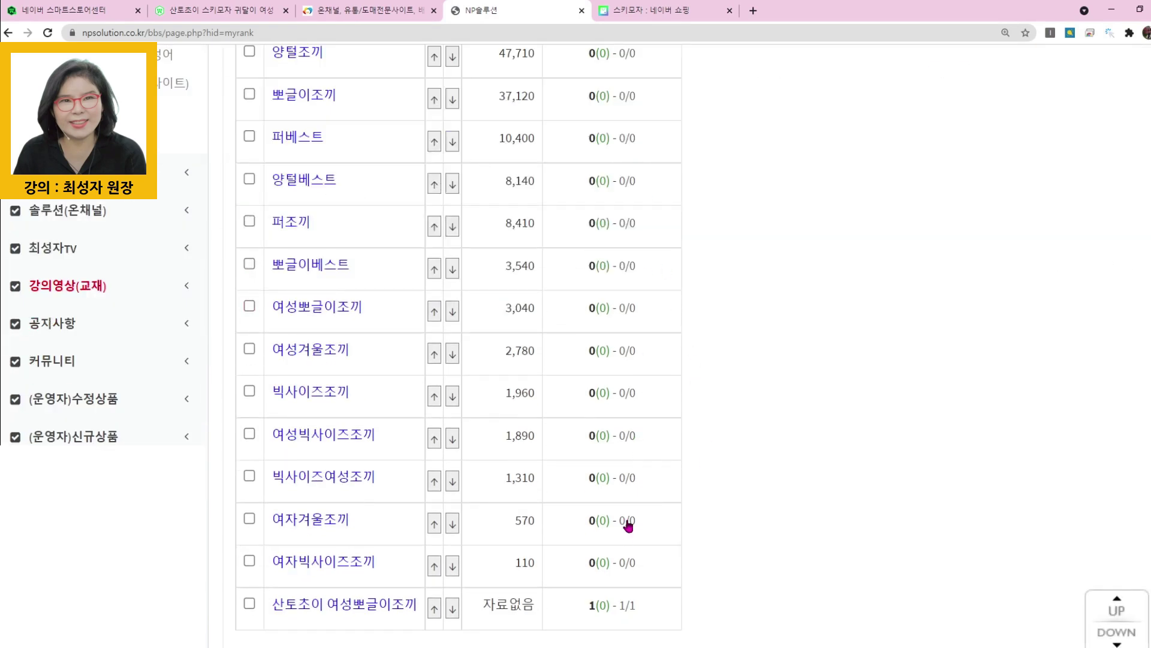
scroll(505, 616, down, 1)
scroll(505, 616, down, 2)
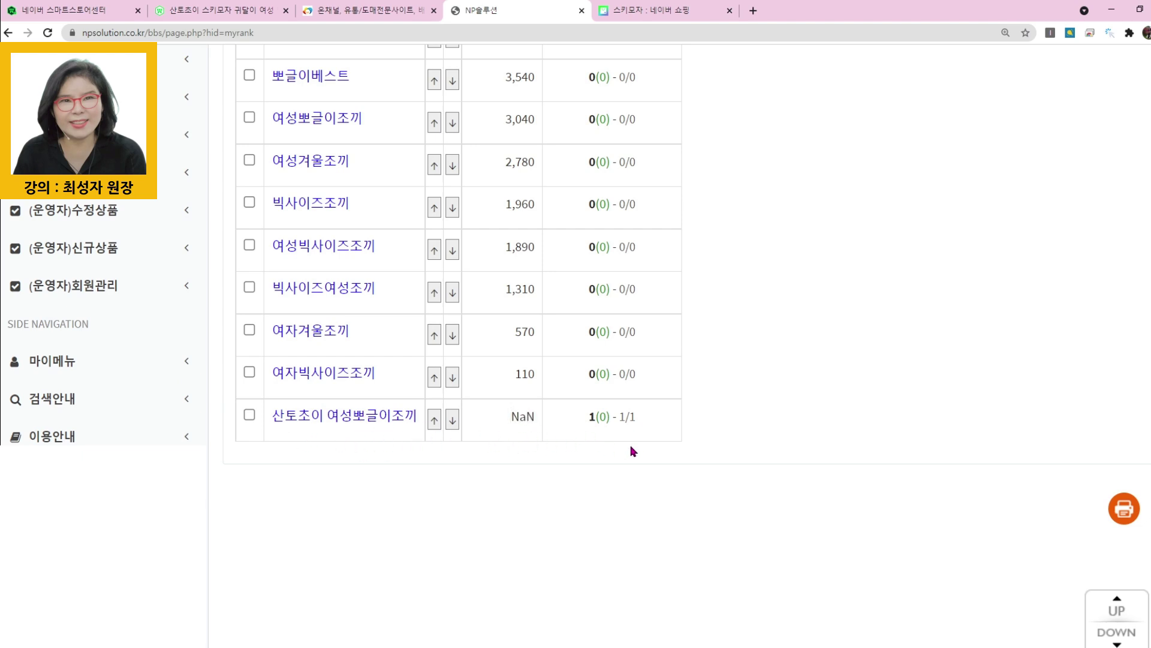
Check the Naver Shopping search results for the keyword 산토초이 여성뽀글이조끼, and return to the rank tracking page.
click(358, 418)
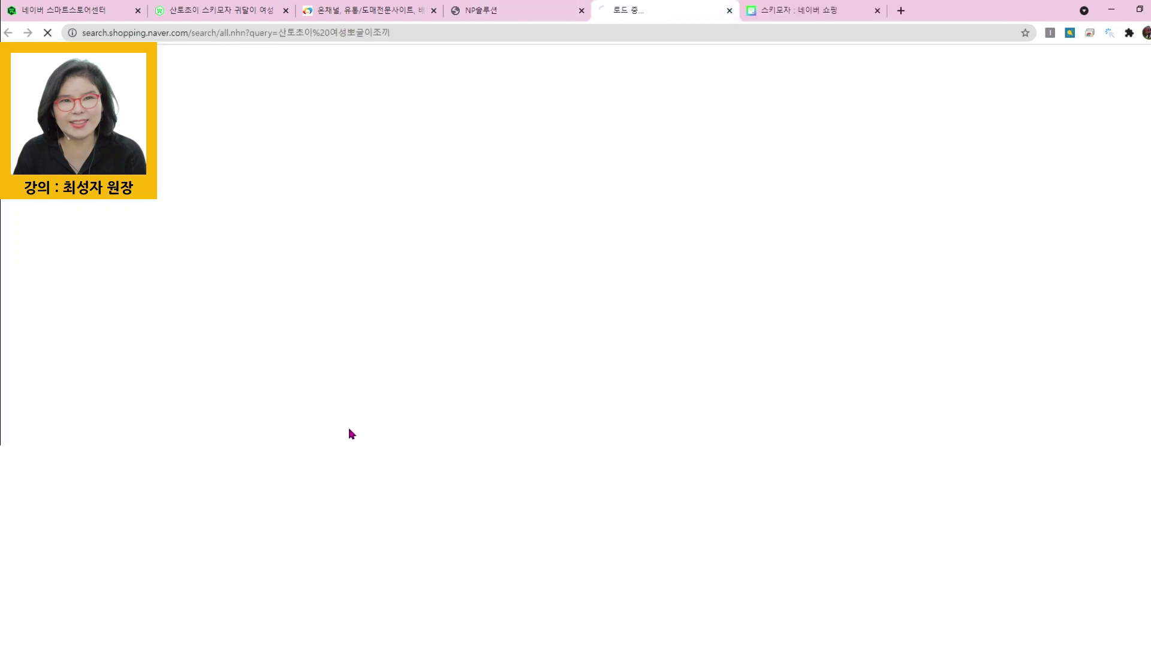
scroll(347, 262, down, 4)
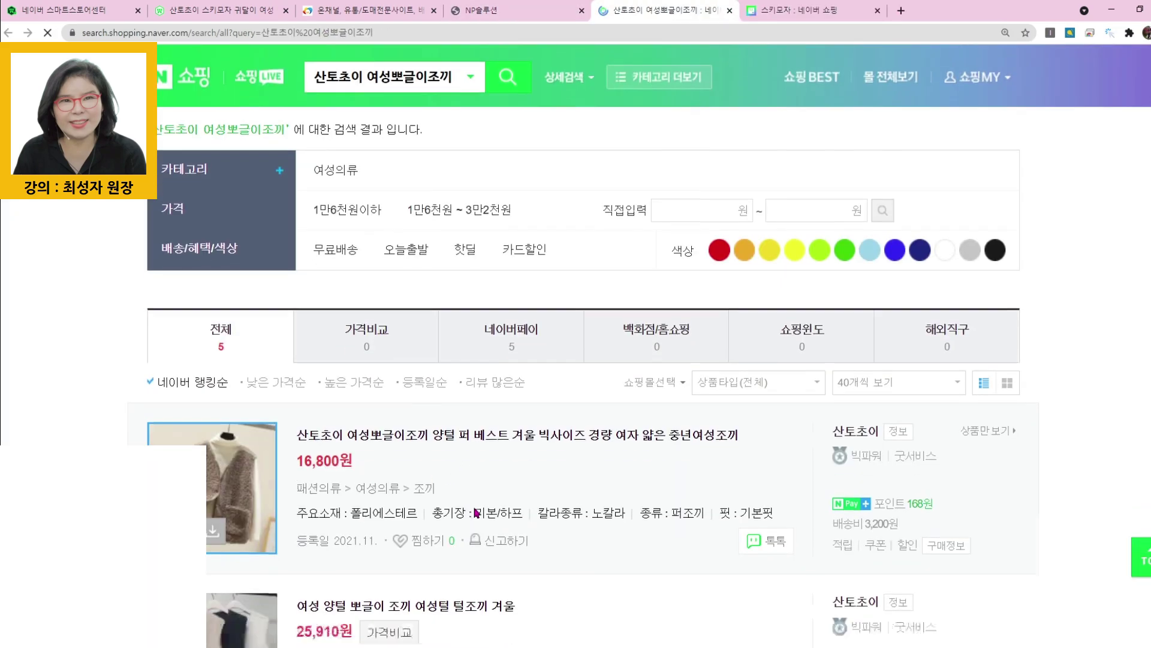
click(512, 13)
Run today's rank search for the 여성뽀글이조끼 product and compare its keyword ranks with the previous day's.
key(F5)
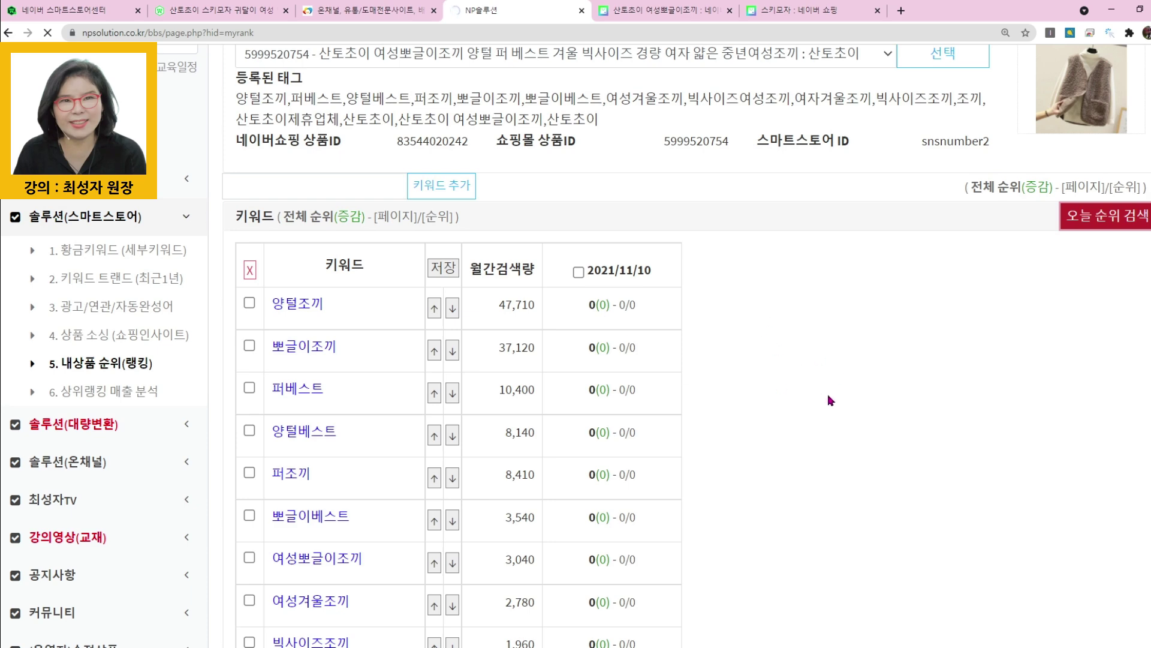
scroll(827, 393, down, 2)
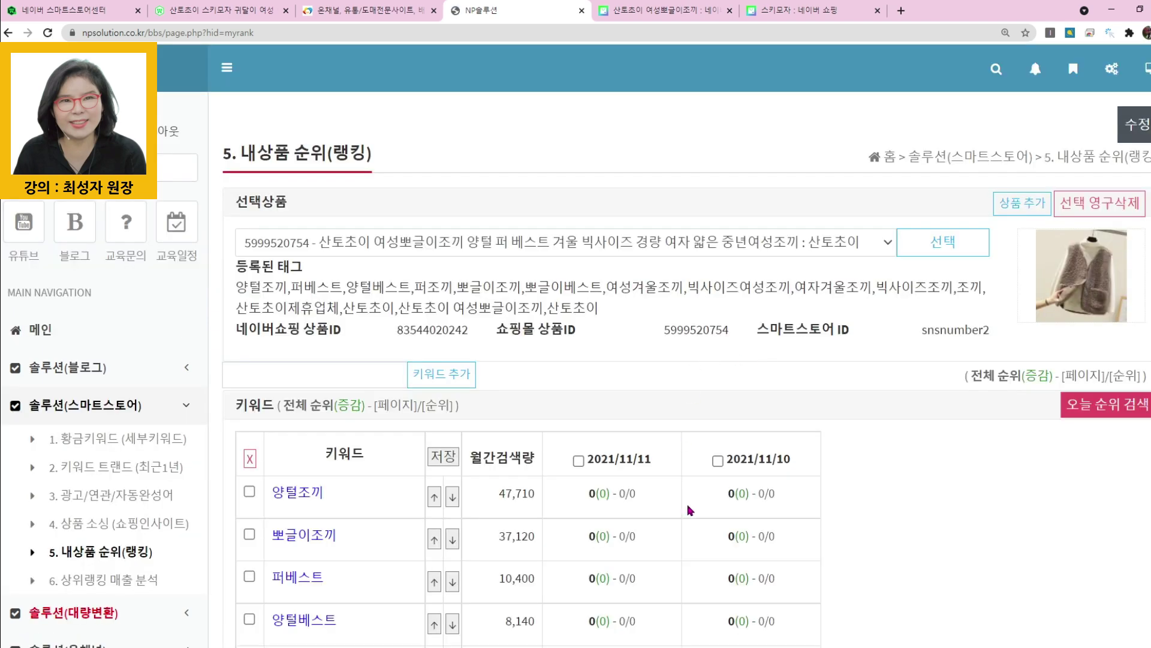
scroll(688, 483, down, 3)
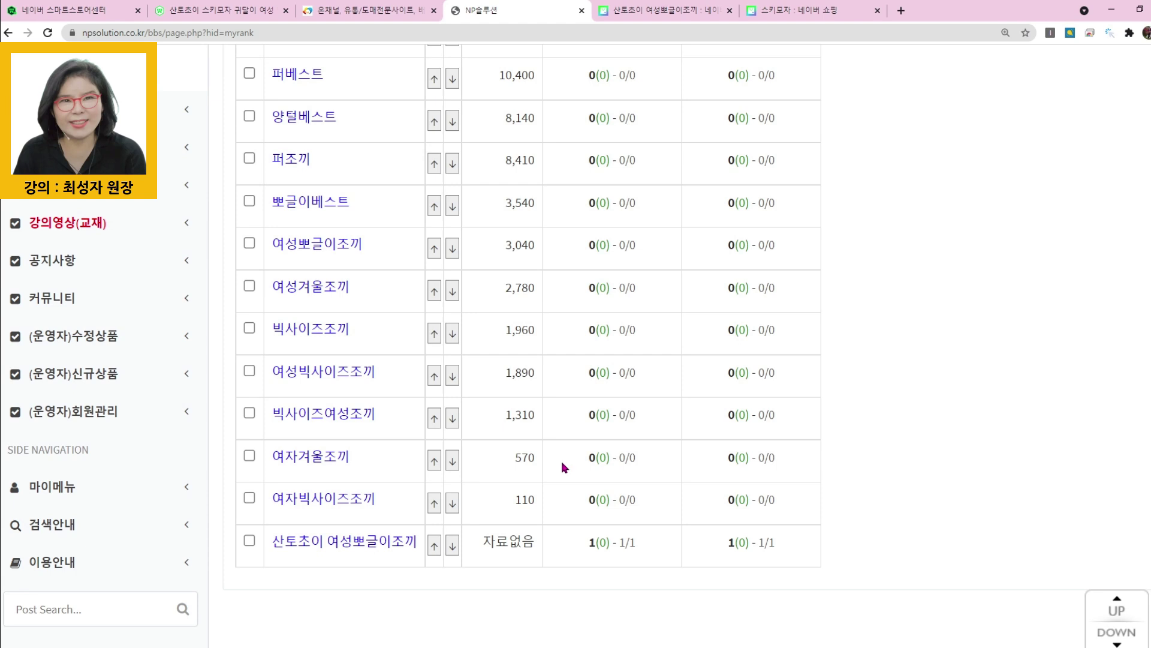
scroll(751, 450, up, 1)
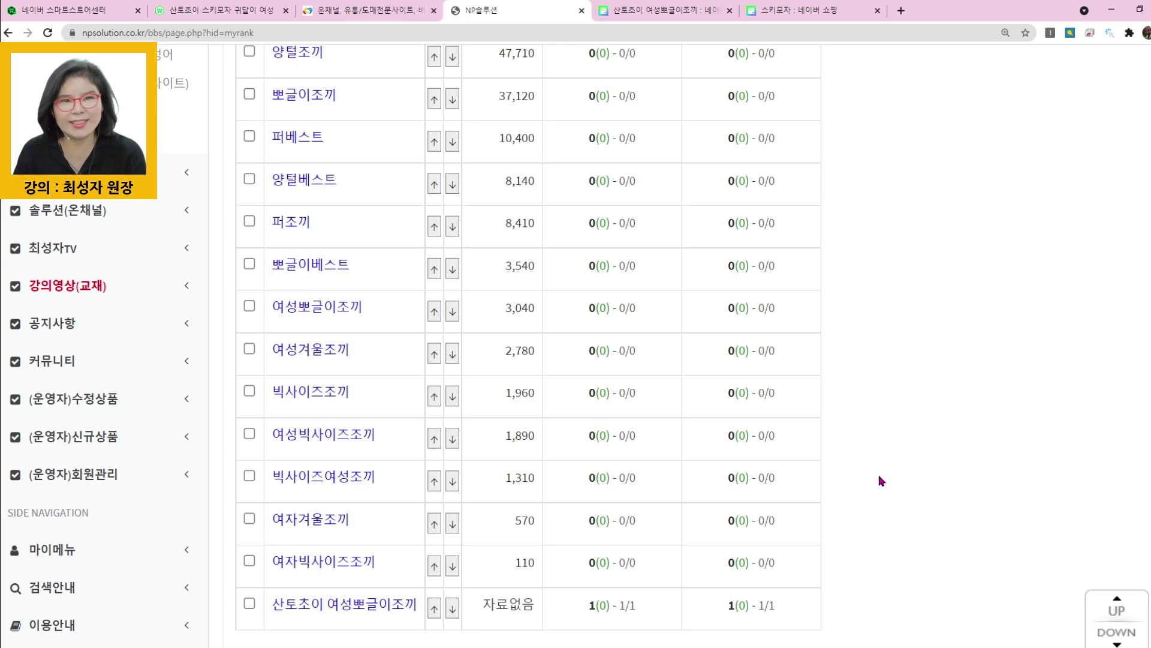
scroll(901, 481, up, 6)
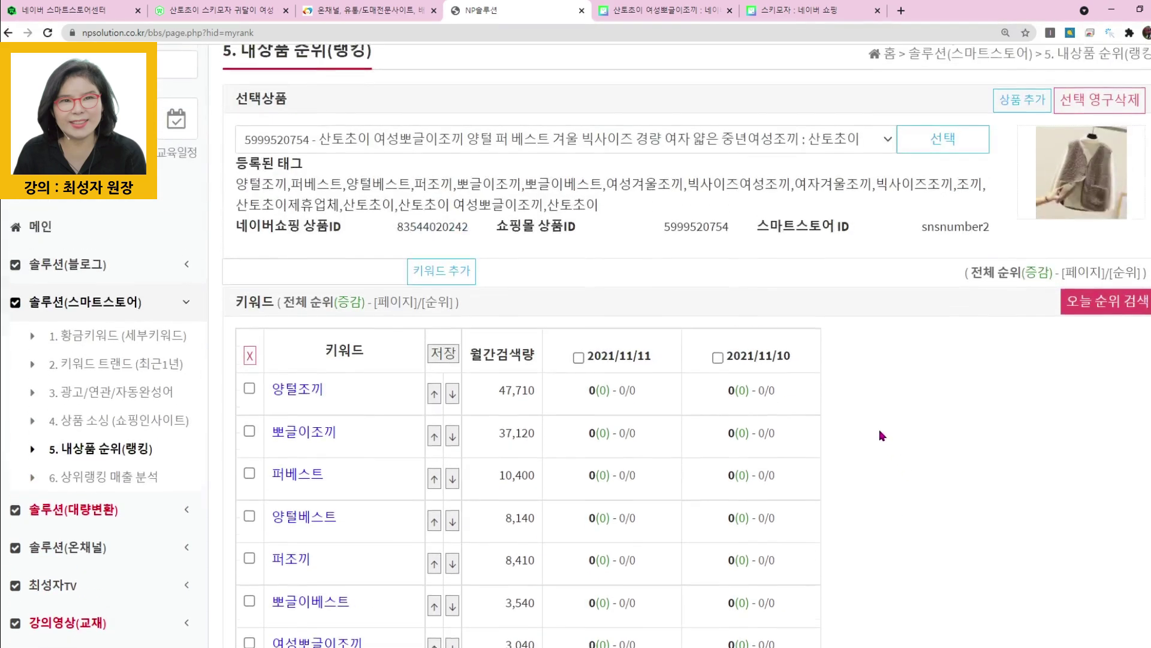
Look through the list of tracked products, and switch to the 상품 소싱 checklist image in the Photos app.
click(612, 183)
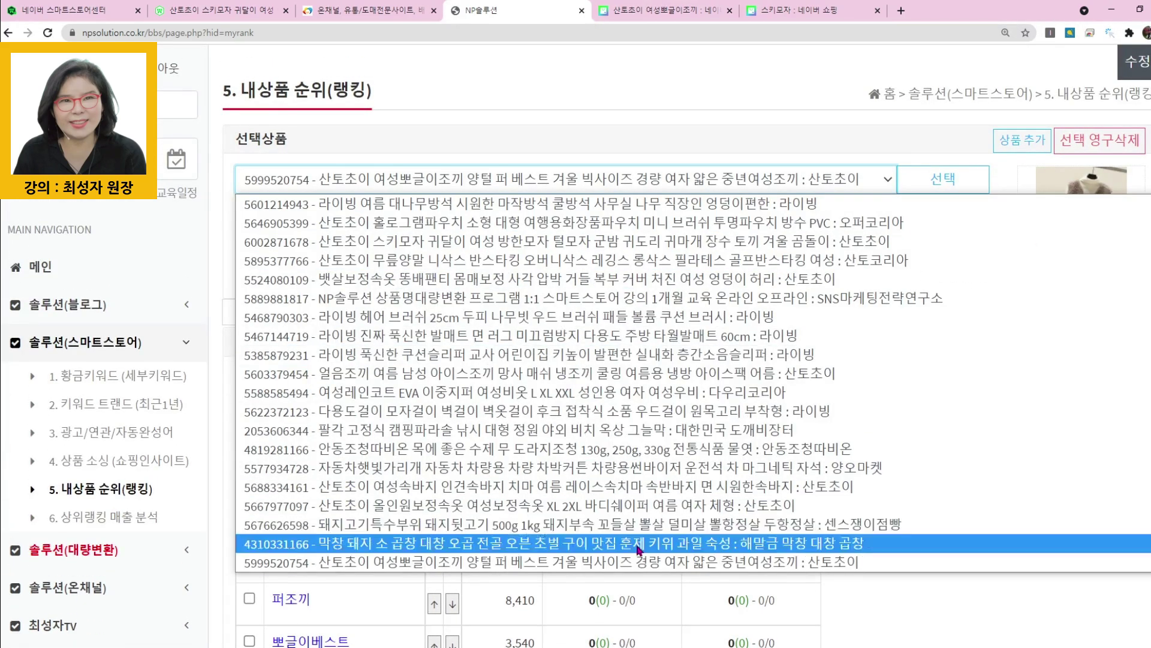
click(967, 629)
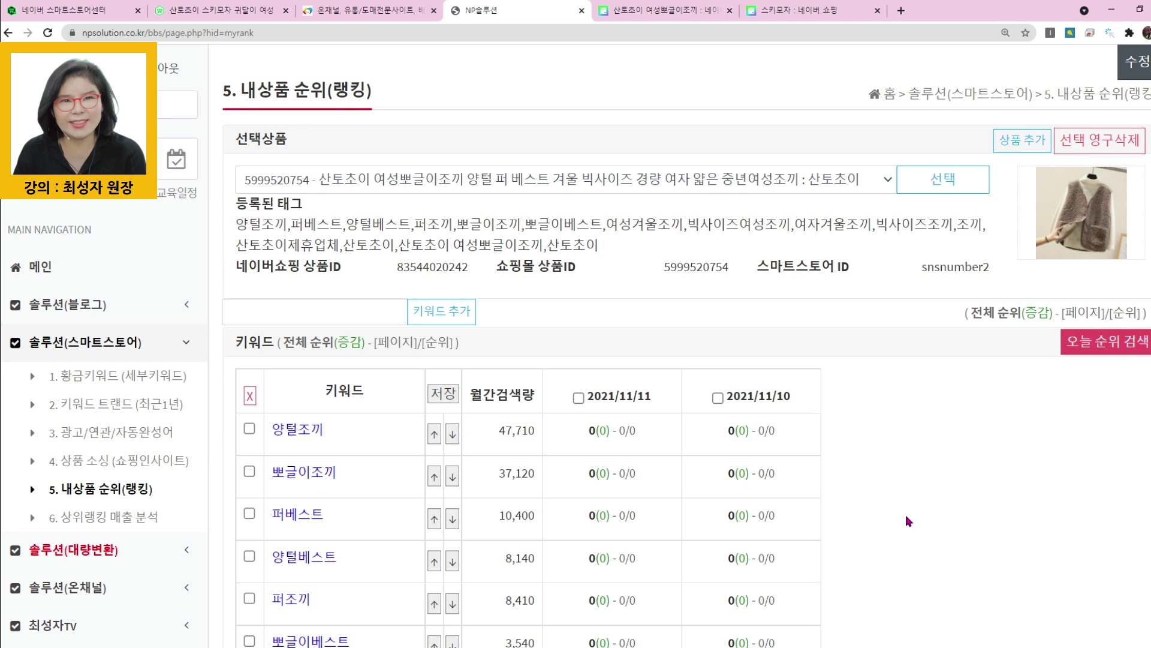
key(alt+Tab)
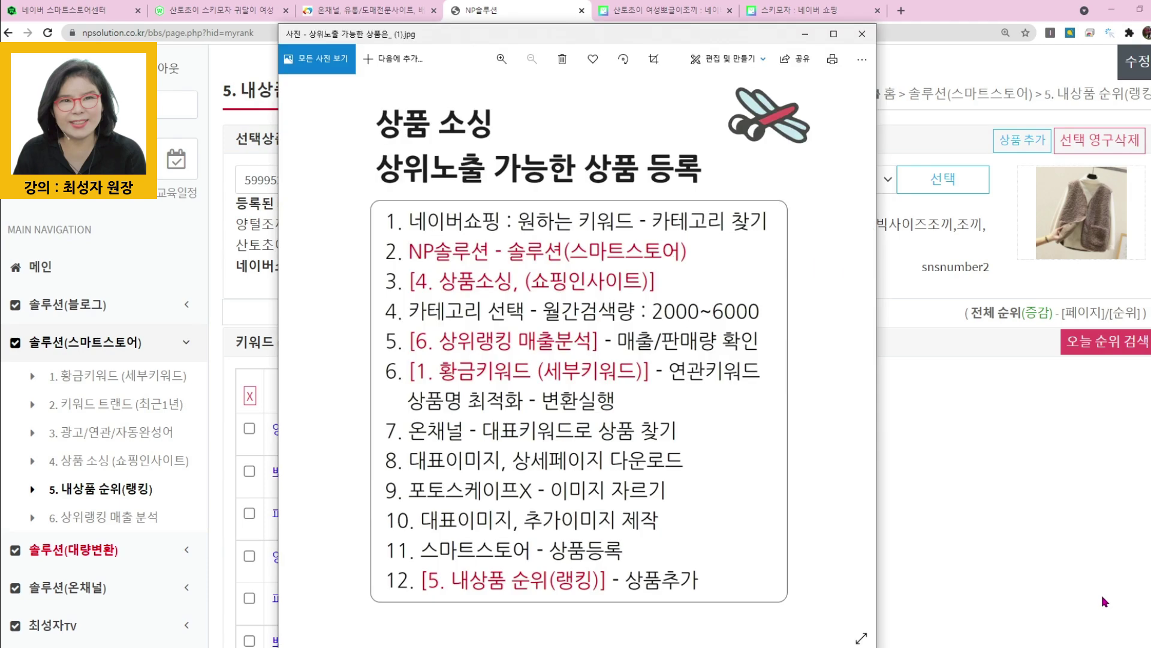